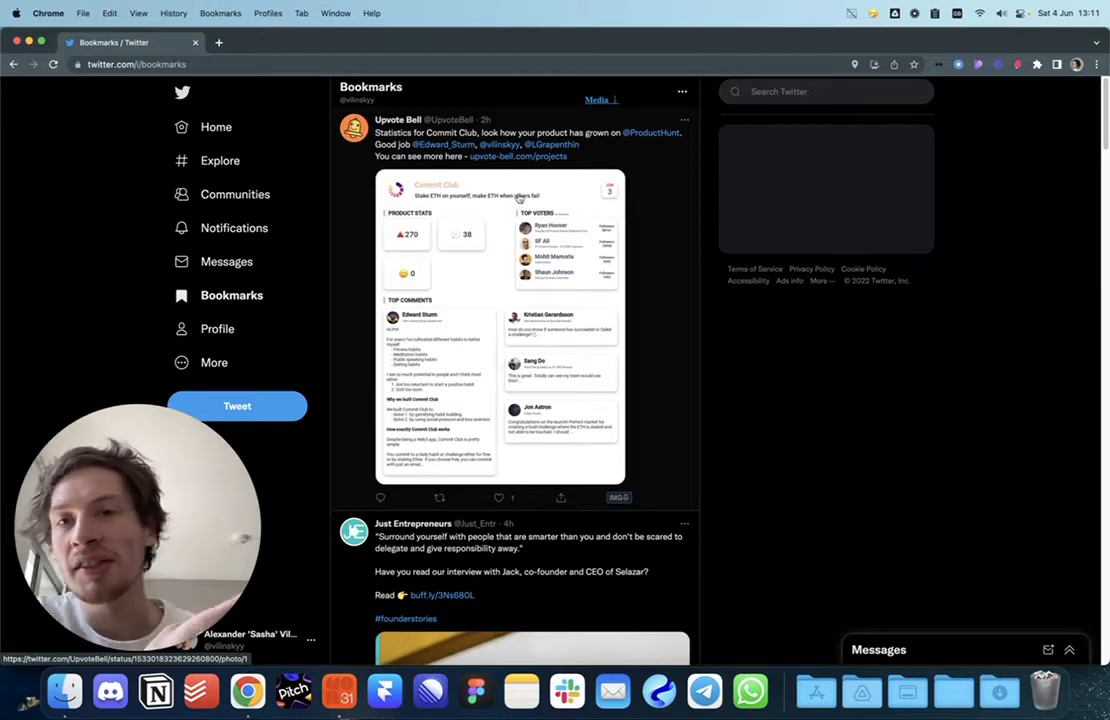
Step: Open the Commit Club stats card image from the Upvote Bell tweet full size in the photo viewer
{"action": "left_click", "coordinate": [421, 202]}
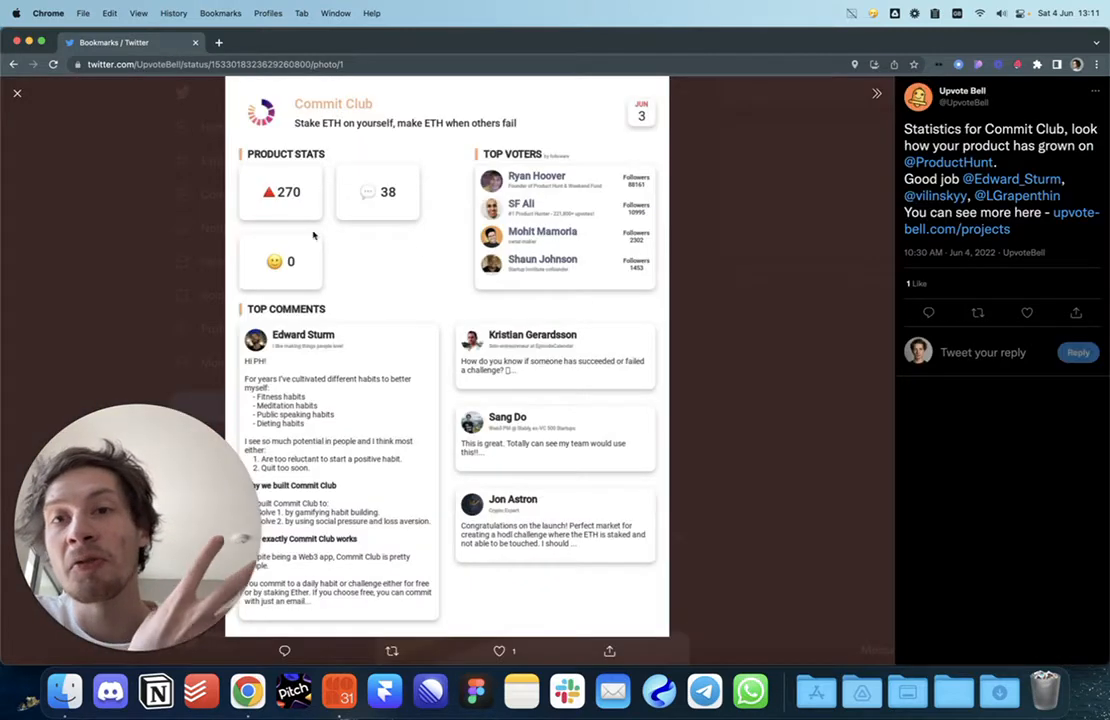
{"action": "left_click", "coordinate": [733, 307]}
{"action": "left_click", "coordinate": [541, 280]}
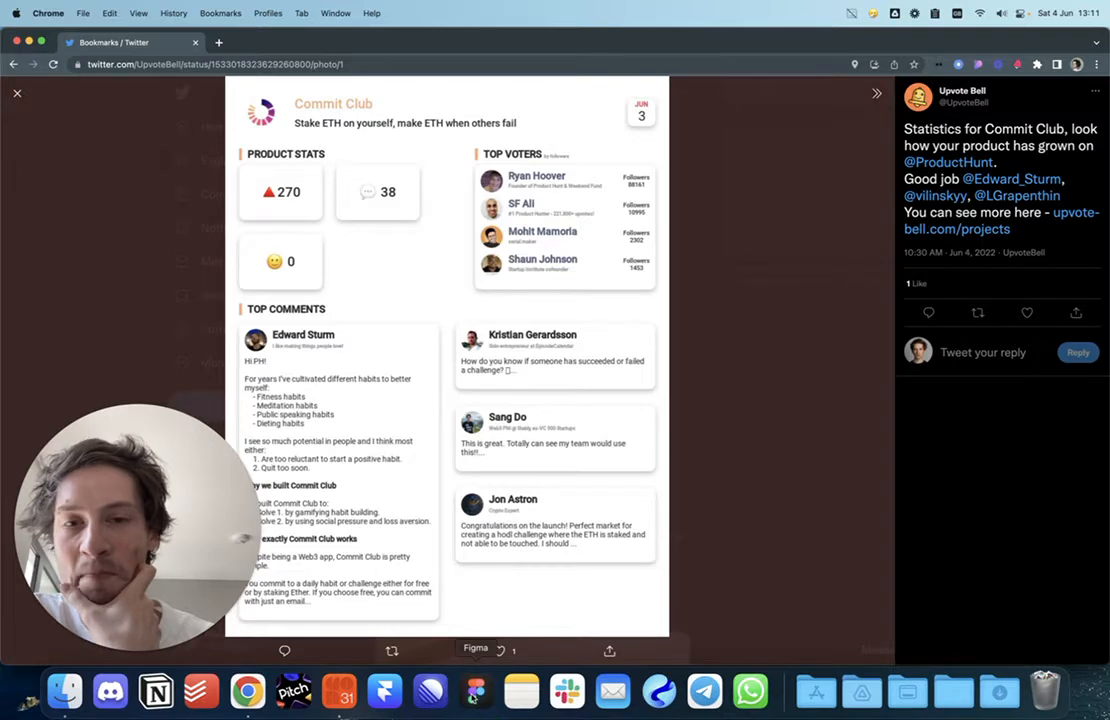
Step: Create a new Figma design file from figma.new in a new browser tab
{"action": "left_click", "coordinate": [219, 43]}
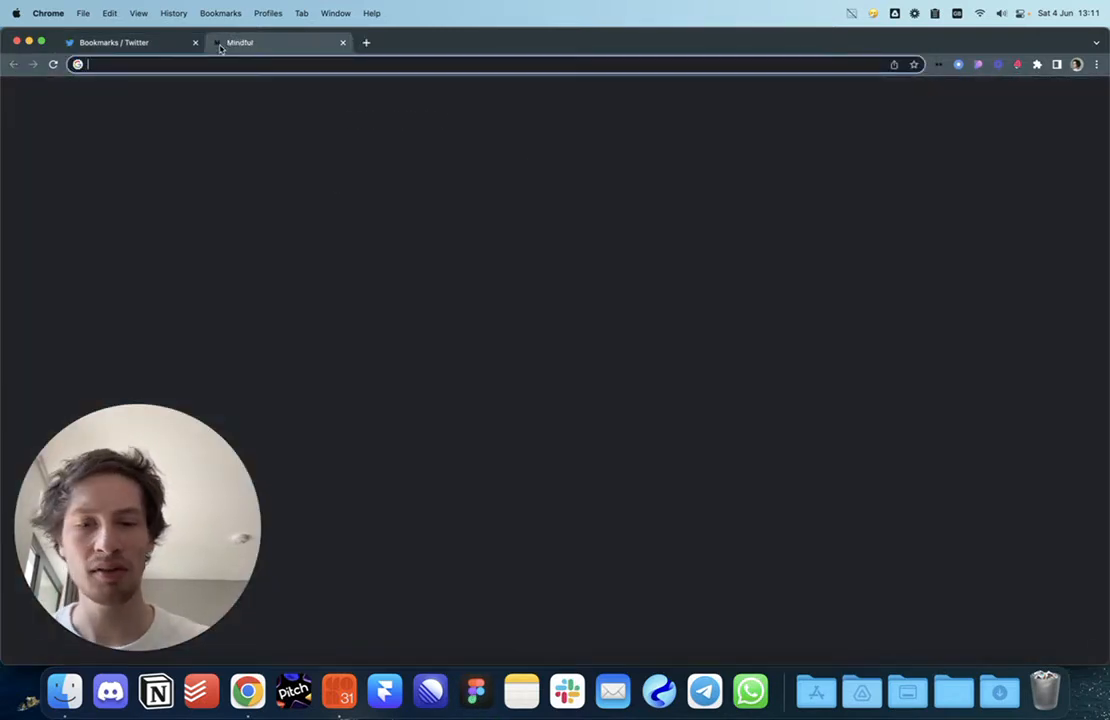
{"action": "type", "text": "figma.new"}
{"action": "key", "text": "Return"}
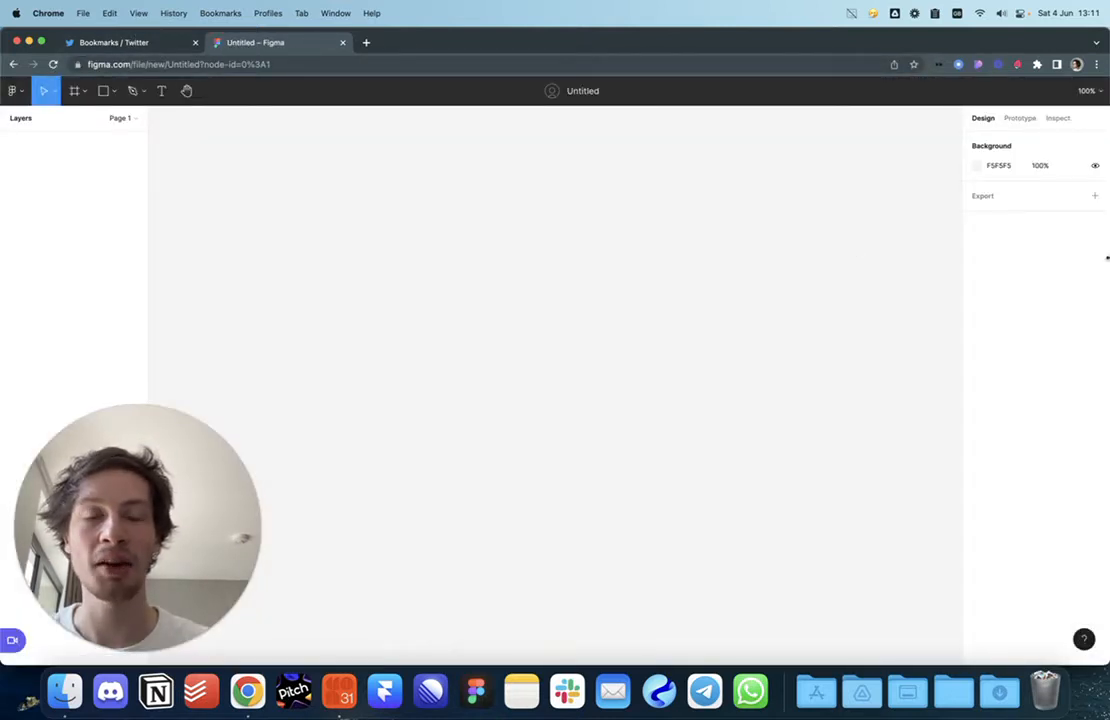
Step: Drop the saved stats card screenshot onto the Figma canvas as an 800×1009 image
{"action": "left_click_drag", "start_coordinate": [1072, 258], "coordinate": [1007, 259]}
{"action": "left_click_drag", "start_coordinate": [1064, 42], "coordinate": [607, 294]}
{"action": "key", "text": "ctrl+alt+Return"}
{"action": "scroll", "coordinate": [702, 411], "scroll_direction": "up", "scroll_amount": 3}
{"action": "scroll", "coordinate": [702, 411], "scroll_direction": "down", "scroll_amount": 5}
{"action": "scroll", "coordinate": [702, 411], "scroll_direction": "down", "scroll_amount": 3}
{"action": "scroll", "coordinate": [702, 411], "scroll_direction": "up", "scroll_amount": 3}
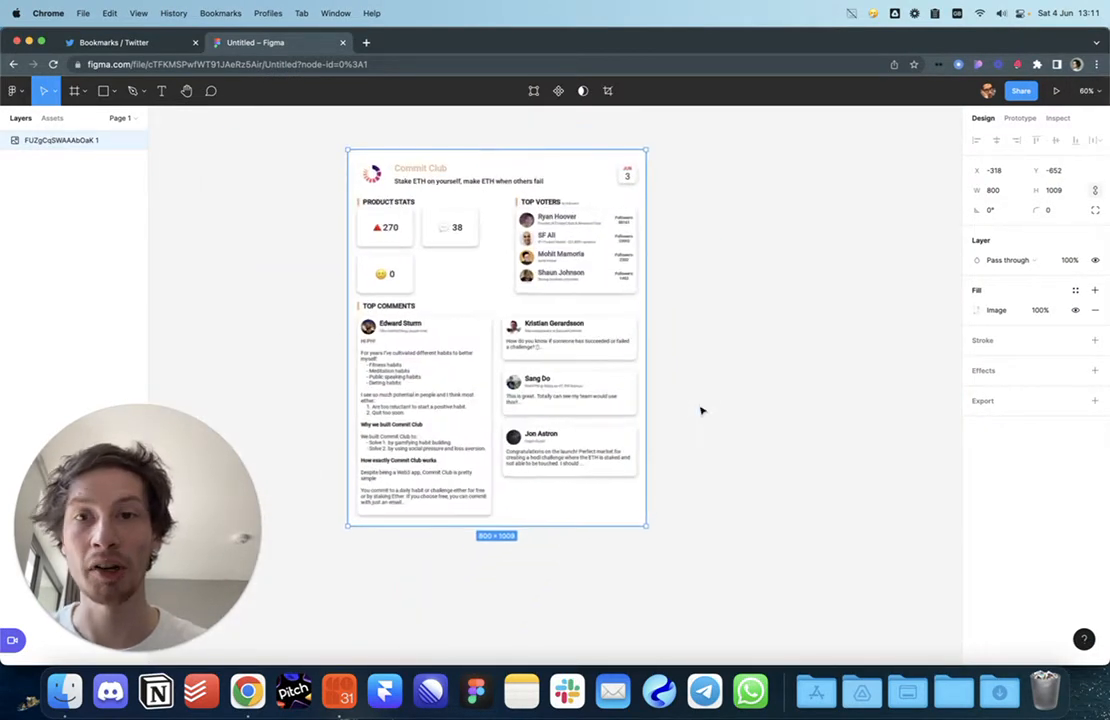
{"action": "left_click", "coordinate": [112, 651]}
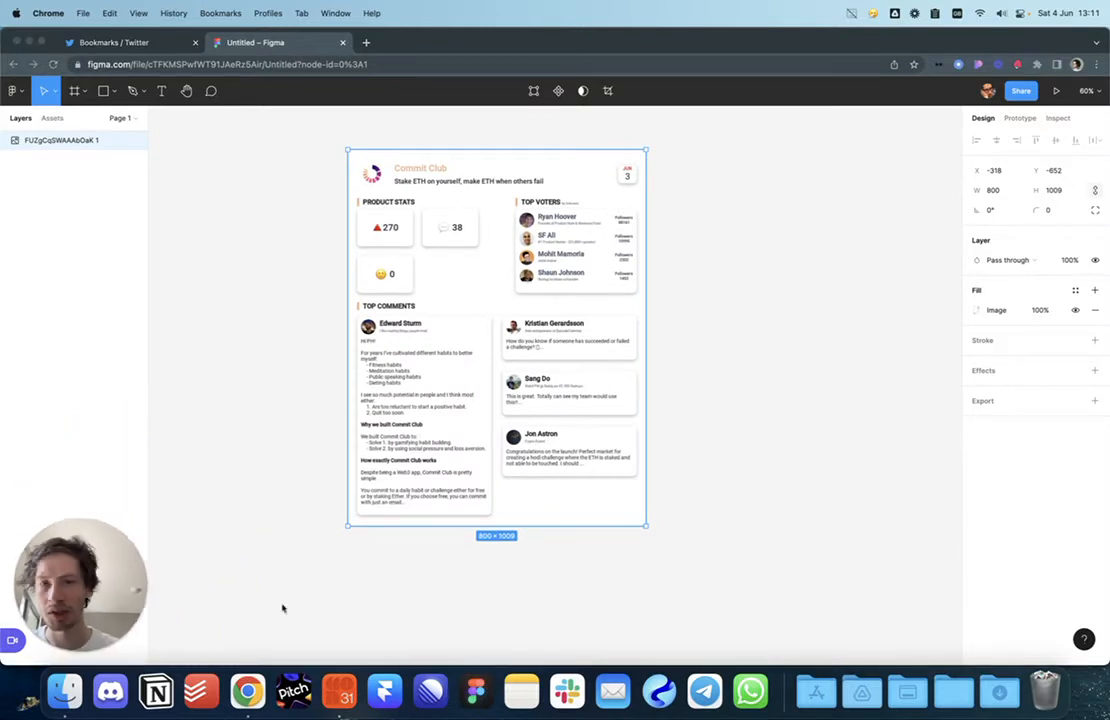
{"action": "left_click", "coordinate": [721, 352]}
{"action": "scroll", "coordinate": [721, 352], "scroll_direction": "up", "scroll_amount": 2}
{"action": "scroll", "coordinate": [721, 352], "scroll_direction": "right", "scroll_amount": 2}
{"action": "left_click", "coordinate": [1090, 7]}
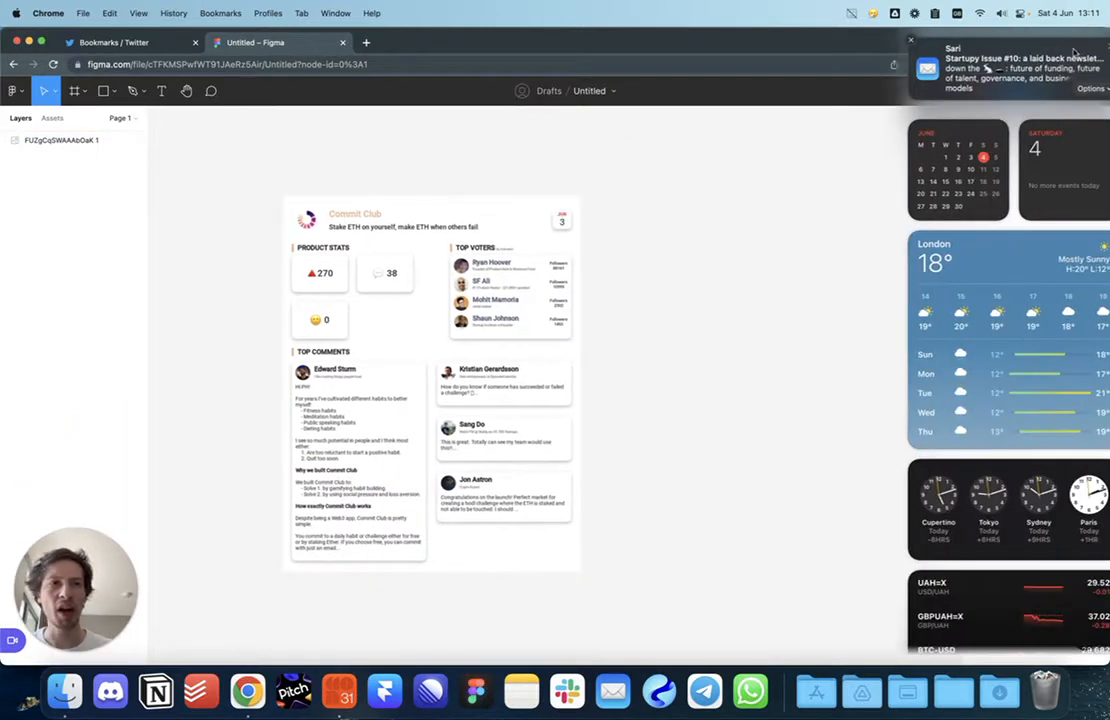
{"action": "left_click", "coordinate": [1090, 9]}
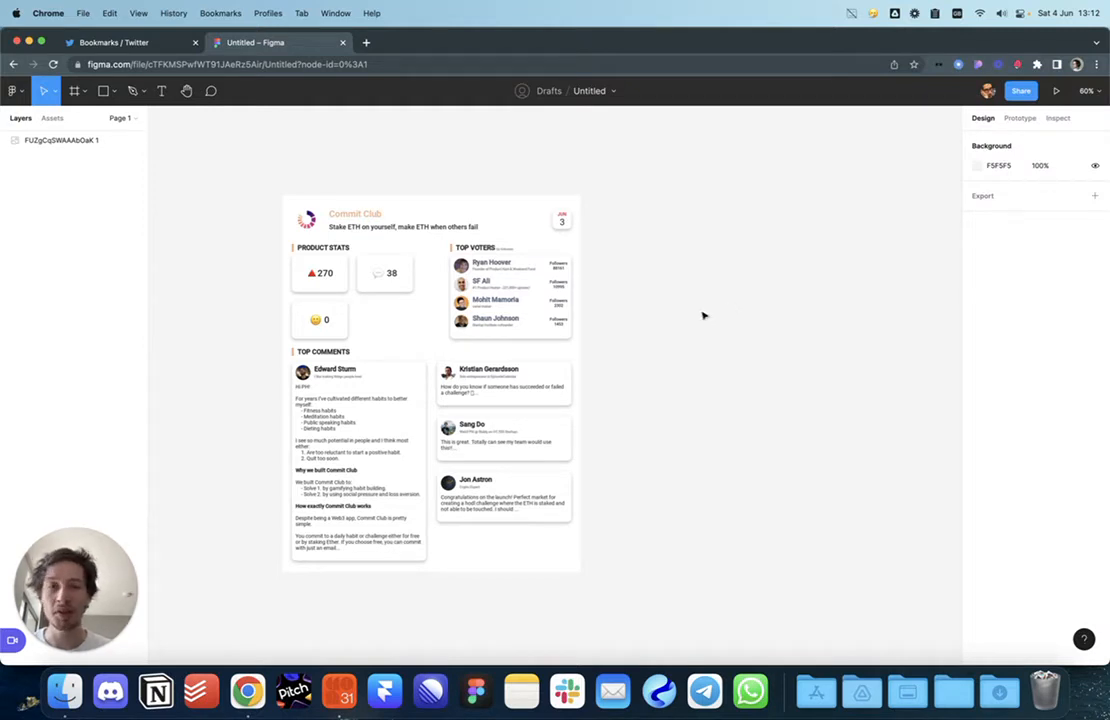
Step: Delete an accidental duplicate of the image and go back to the Twitter tab
{"action": "left_click_drag", "start_coordinate": [672, 290], "coordinate": [608, 292]}
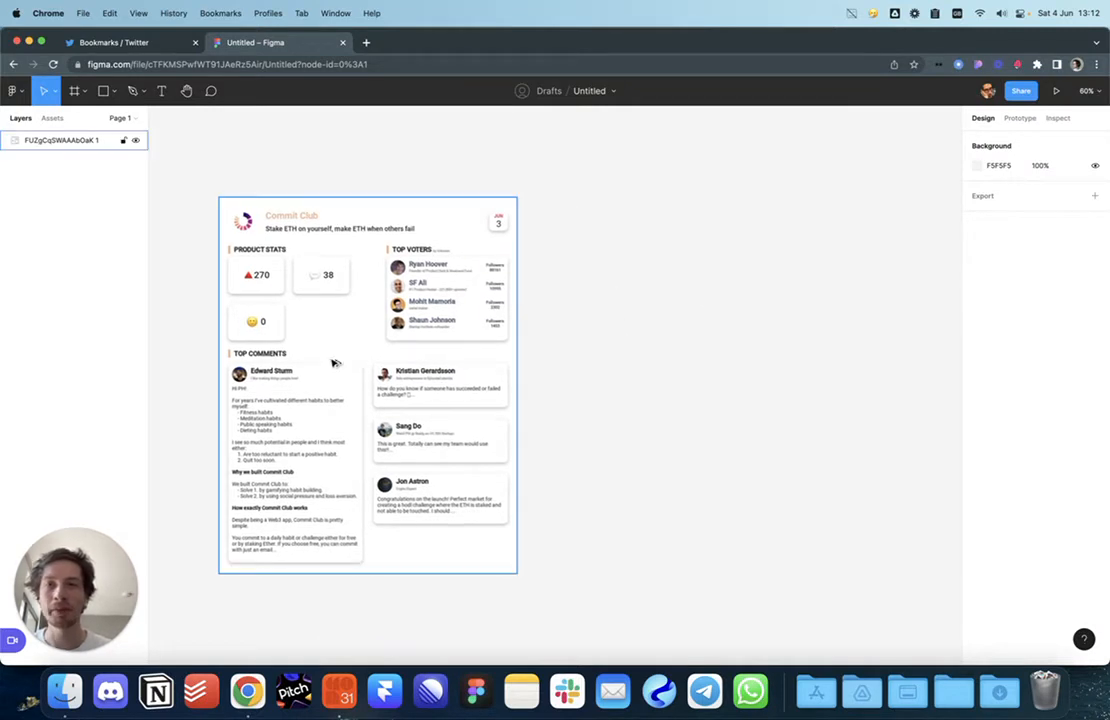
{"action": "left_click_drag", "start_coordinate": [334, 364], "coordinate": [434, 371]}
{"action": "key", "text": "BackSpace"}
{"action": "left_click", "coordinate": [475, 379]}
{"action": "left_click", "coordinate": [567, 379]}
{"action": "left_click", "coordinate": [466, 379]}
{"action": "left_click", "coordinate": [596, 416]}
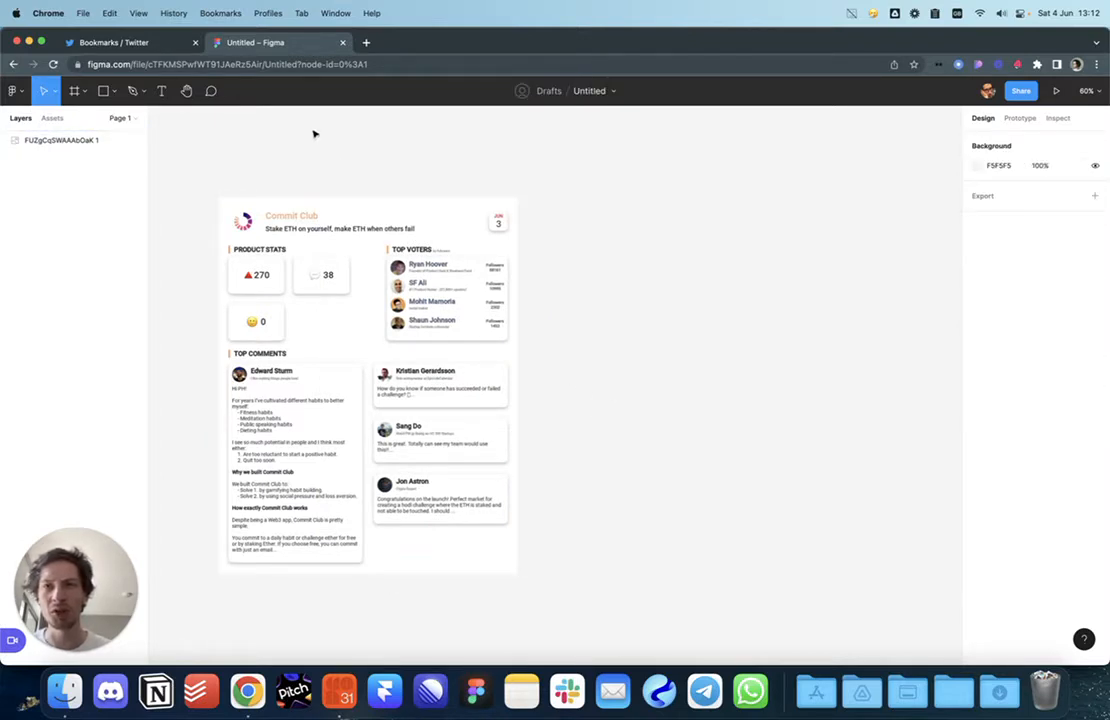
{"action": "left_click", "coordinate": [160, 44]}
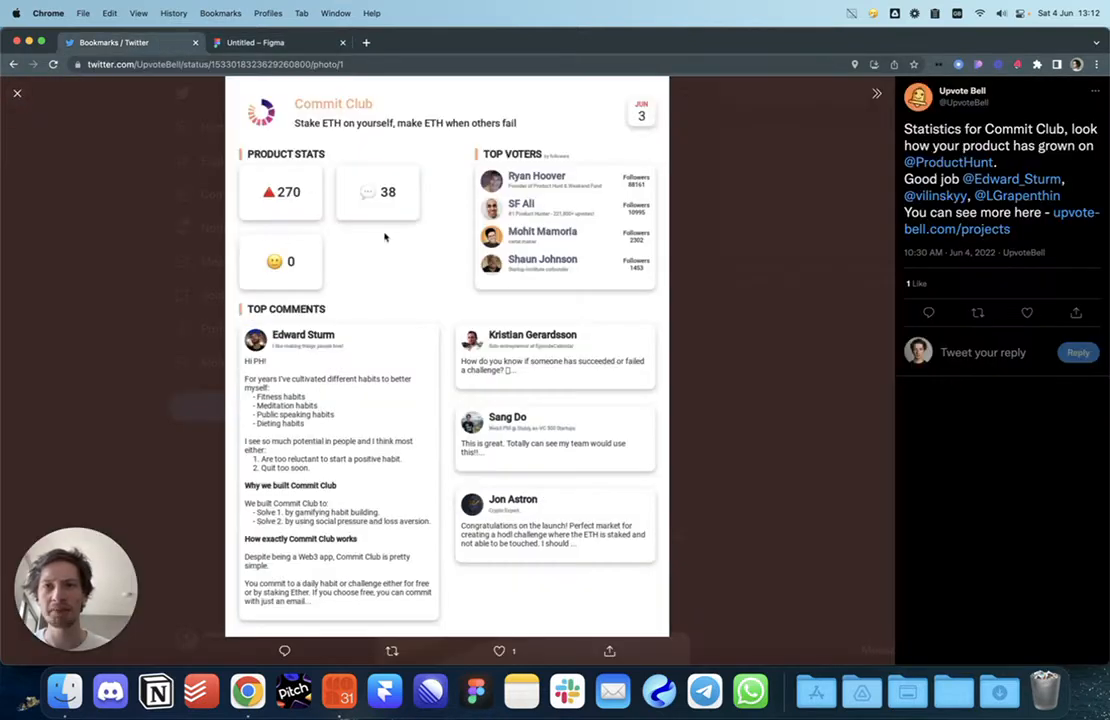
Step: Close Twitter's photo viewer, then return to the Untitled Figma draft and select the stats card image
{"action": "key", "text": "Escape"}
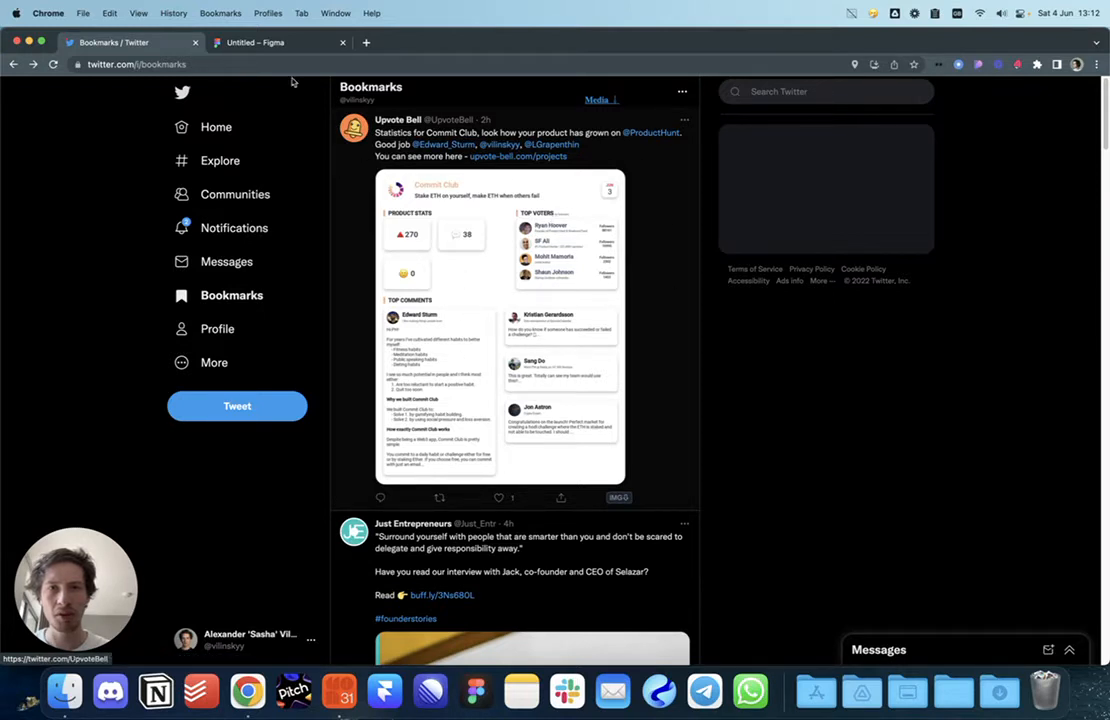
{"action": "left_click", "coordinate": [240, 43]}
{"action": "left_click", "coordinate": [405, 330]}
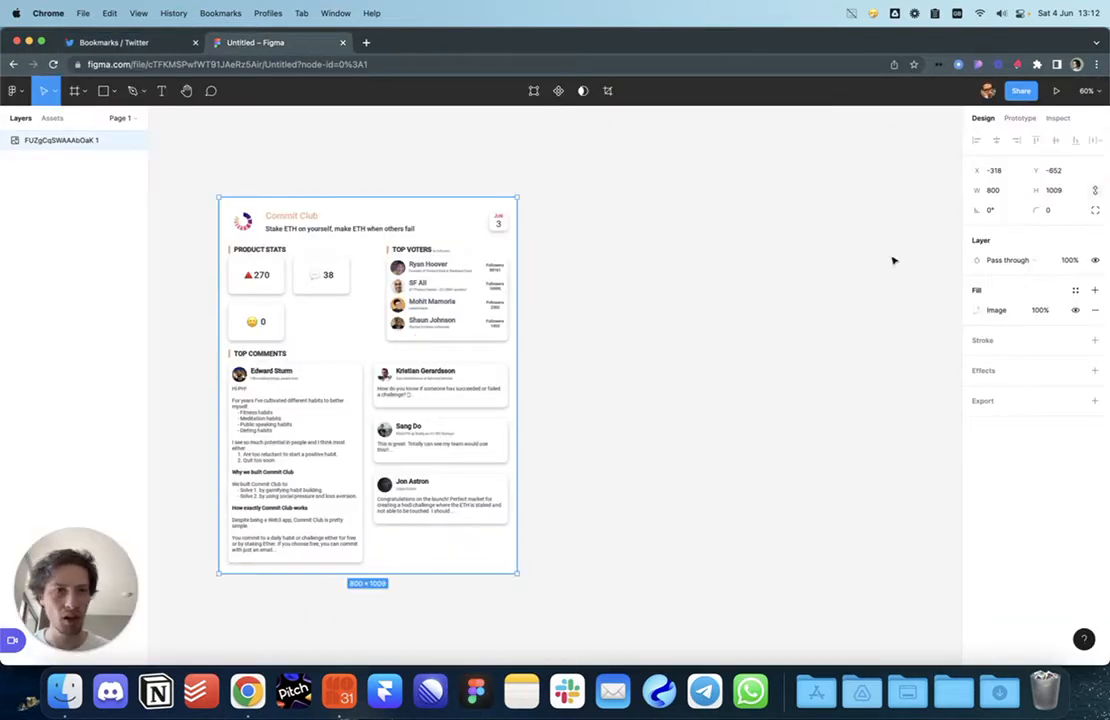
Step: Check the reference image's size of 800×1009
{"action": "left_click", "coordinate": [1011, 189]}
{"action": "left_click", "coordinate": [1074, 199]}
{"action": "left_click", "coordinate": [789, 253]}
{"action": "left_click", "coordinate": [448, 301]}
{"action": "left_click", "coordinate": [780, 302]}
Step: Create a 1012×506 Twitter post frame and duplicate it below the original
{"action": "key", "text": "f"}
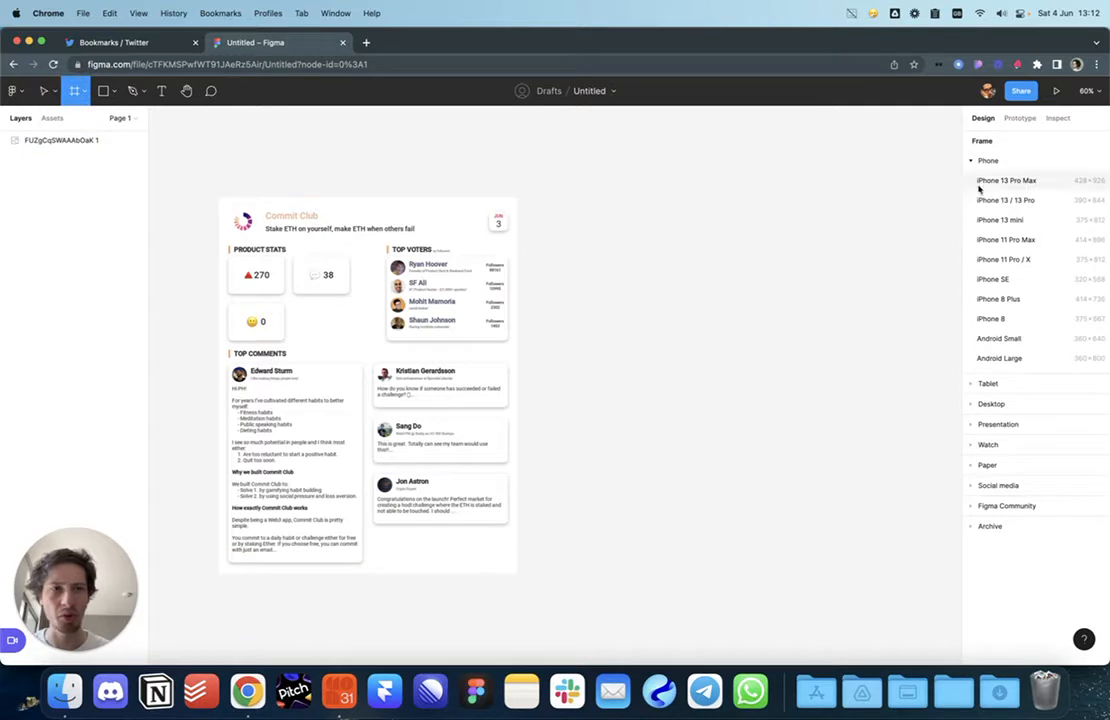
{"action": "left_click", "coordinate": [999, 486]}
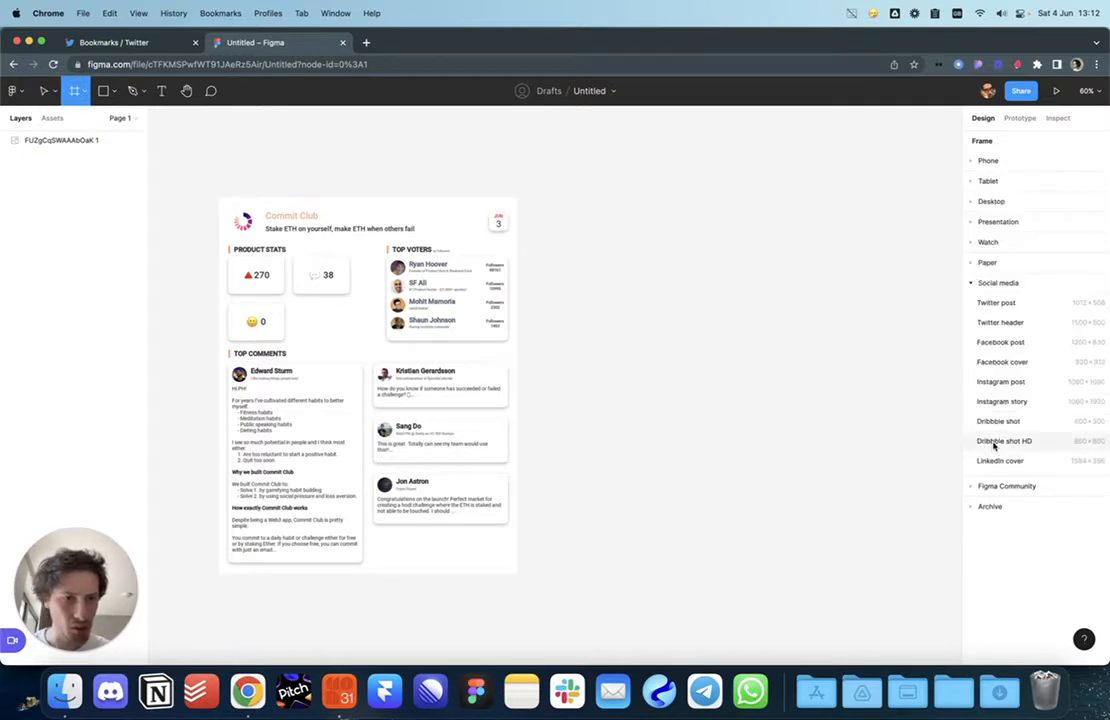
{"action": "left_click", "coordinate": [1037, 308]}
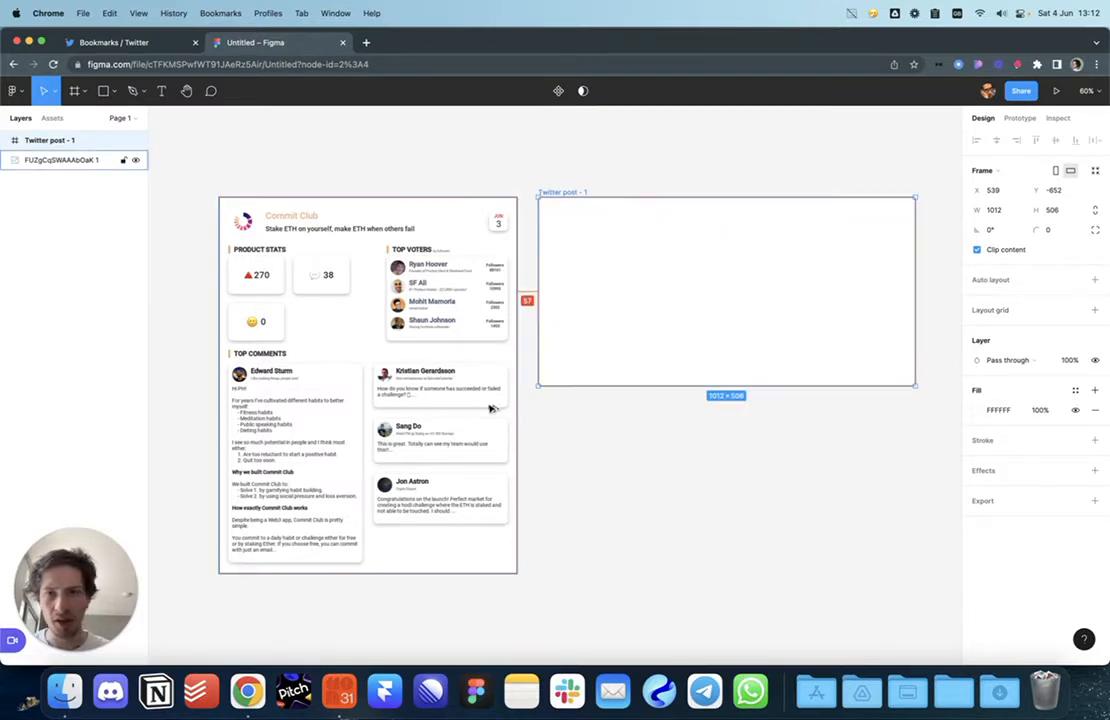
{"action": "left_click_drag", "start_coordinate": [659, 248], "coordinate": [660, 440]}
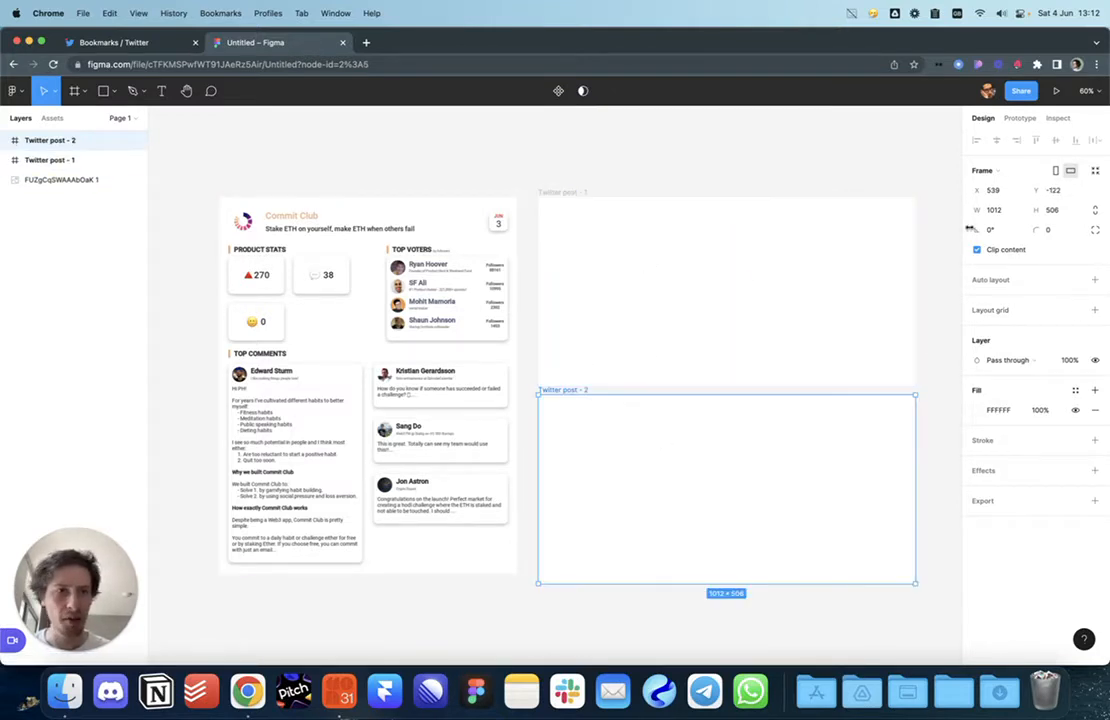
Step: Resize the duplicate frame to 512×512 and drag it into place
{"action": "left_click", "coordinate": [1001, 209]}
{"action": "type", "text": "5"}
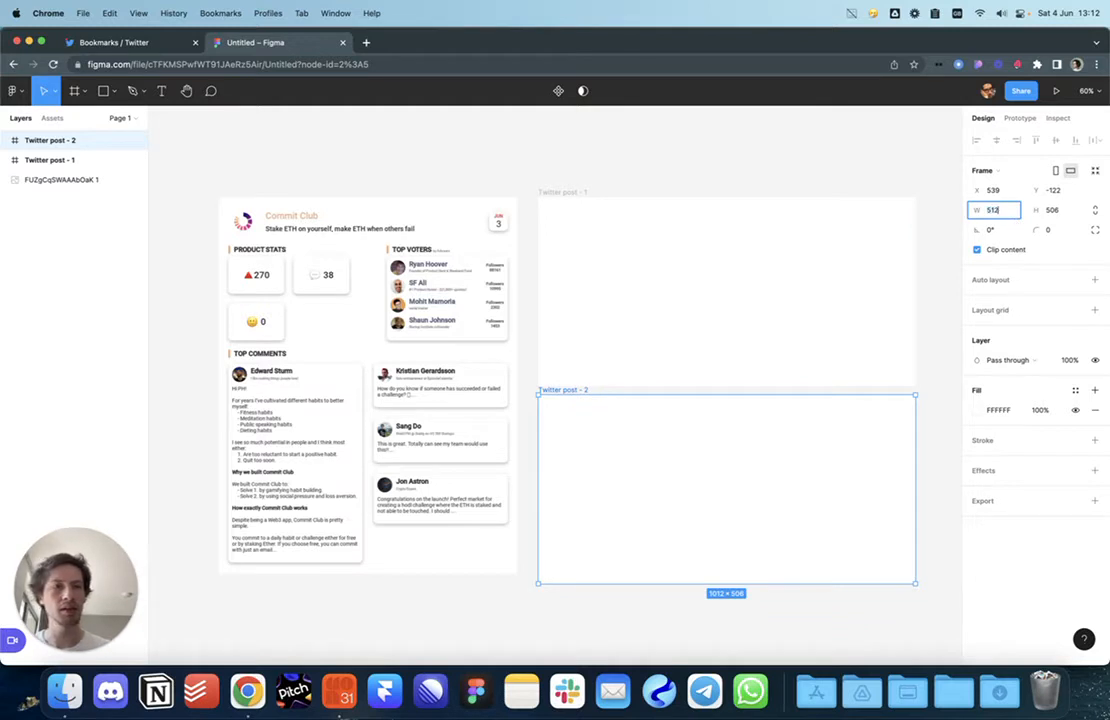
{"action": "type", "text": "12"}
{"action": "key", "text": "Tab"}
{"action": "key", "text": "Return"}
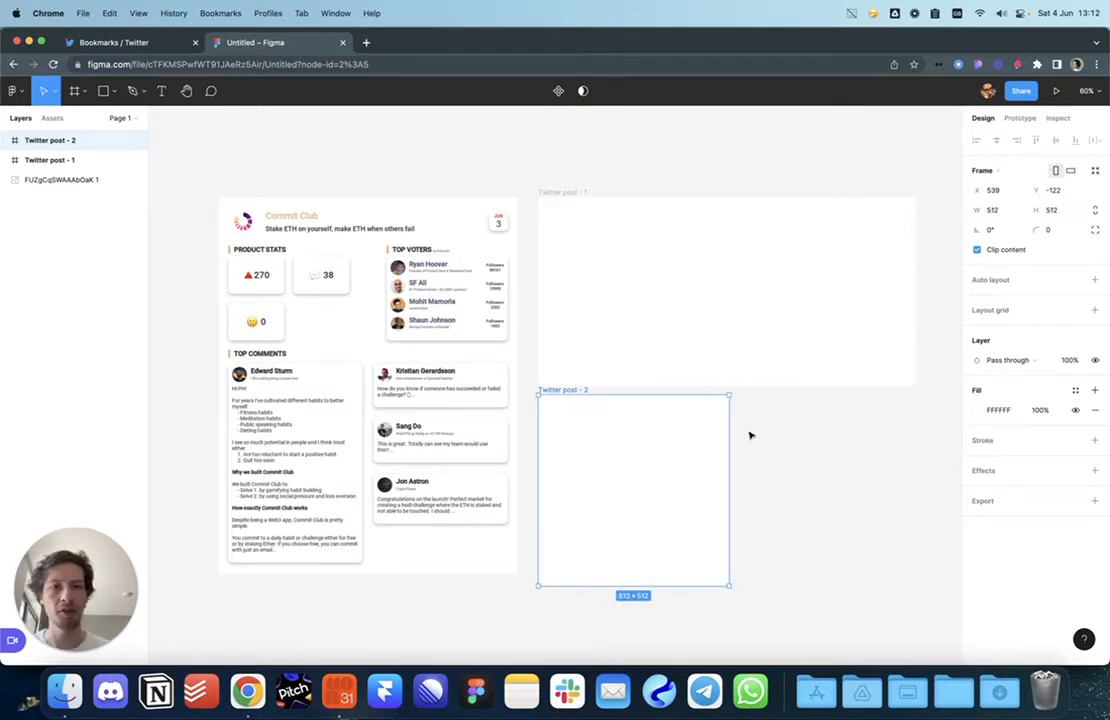
{"action": "scroll", "coordinate": [751, 434], "scroll_direction": "right", "scroll_amount": 2}
{"action": "left_click", "coordinate": [637, 471]}
{"action": "left_click_drag", "start_coordinate": [544, 468], "coordinate": [893, 280]}
Step: Zoom into the Commit Club reference image to study its details, then select Twitter post - 1
{"action": "left_click", "coordinate": [806, 429]}
{"action": "scroll", "coordinate": [806, 429], "scroll_direction": "left", "scroll_amount": 6}
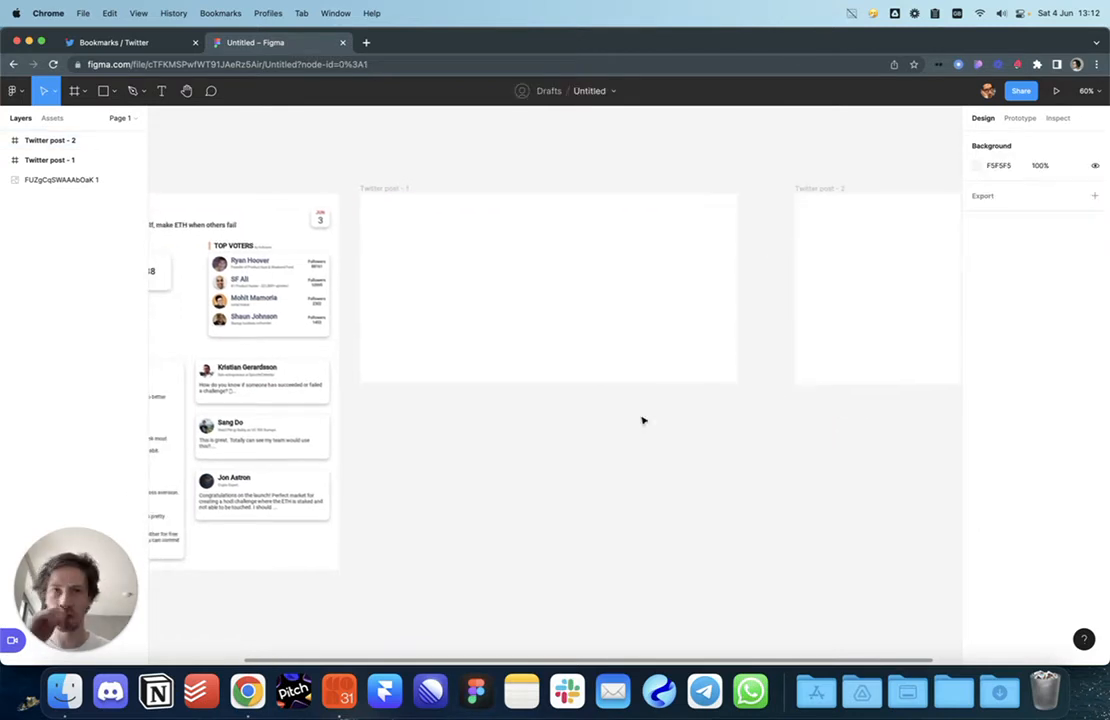
{"action": "scroll", "coordinate": [678, 442], "scroll_direction": "left", "scroll_amount": 3}
{"action": "left_click", "coordinate": [478, 307]}
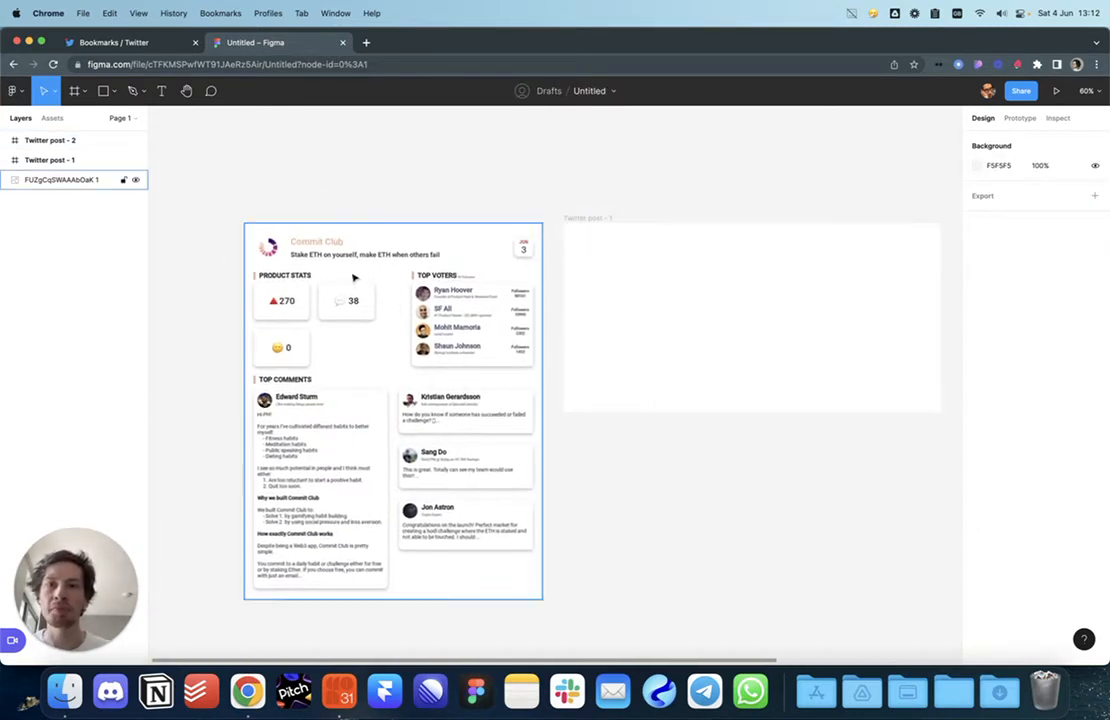
{"action": "scroll", "coordinate": [345, 270], "scroll_direction": "up", "scroll_amount": 5}
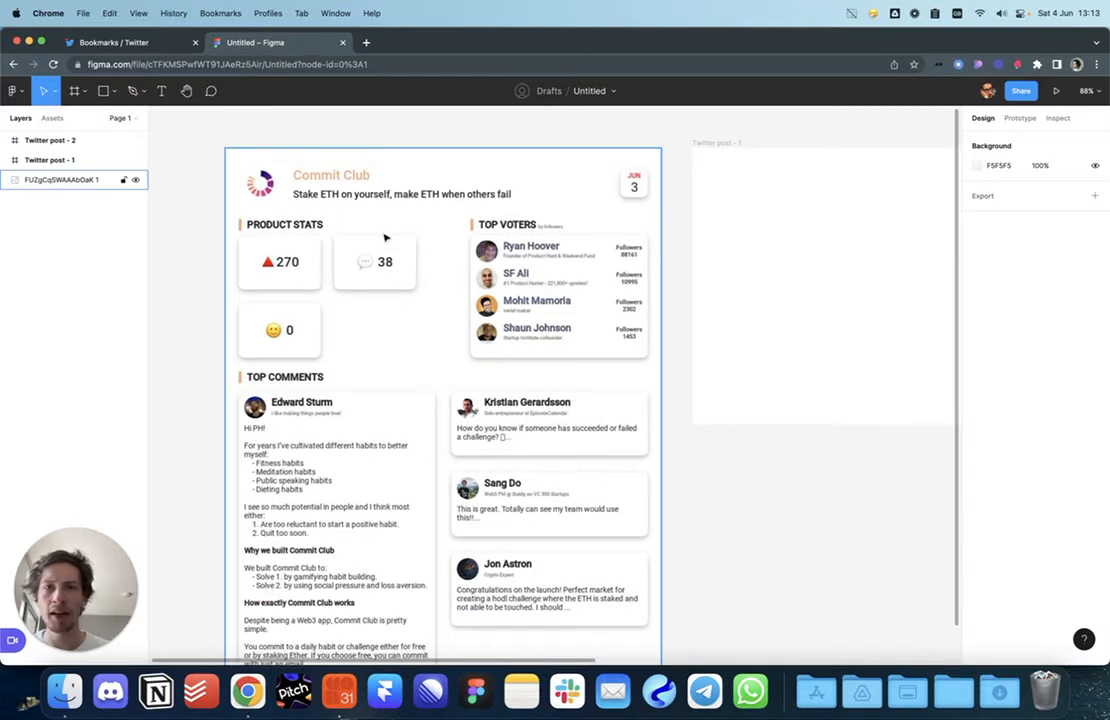
{"action": "scroll", "coordinate": [572, 240], "scroll_direction": "down", "scroll_amount": 2}
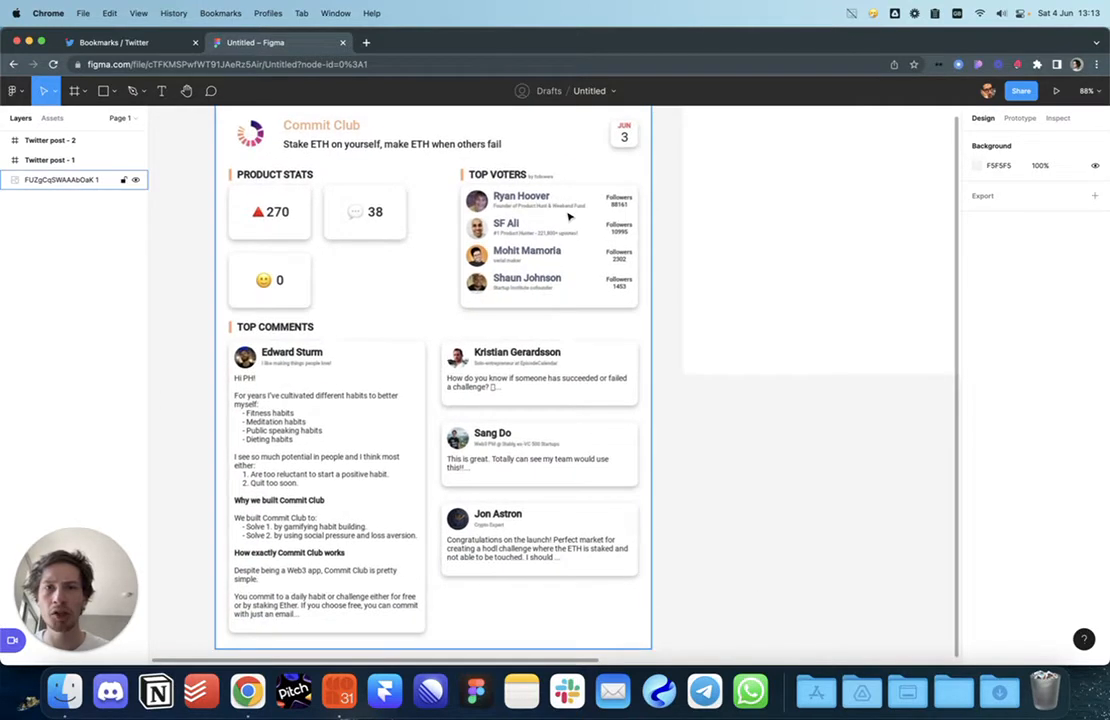
{"action": "scroll", "coordinate": [590, 222], "scroll_direction": "up", "scroll_amount": 2}
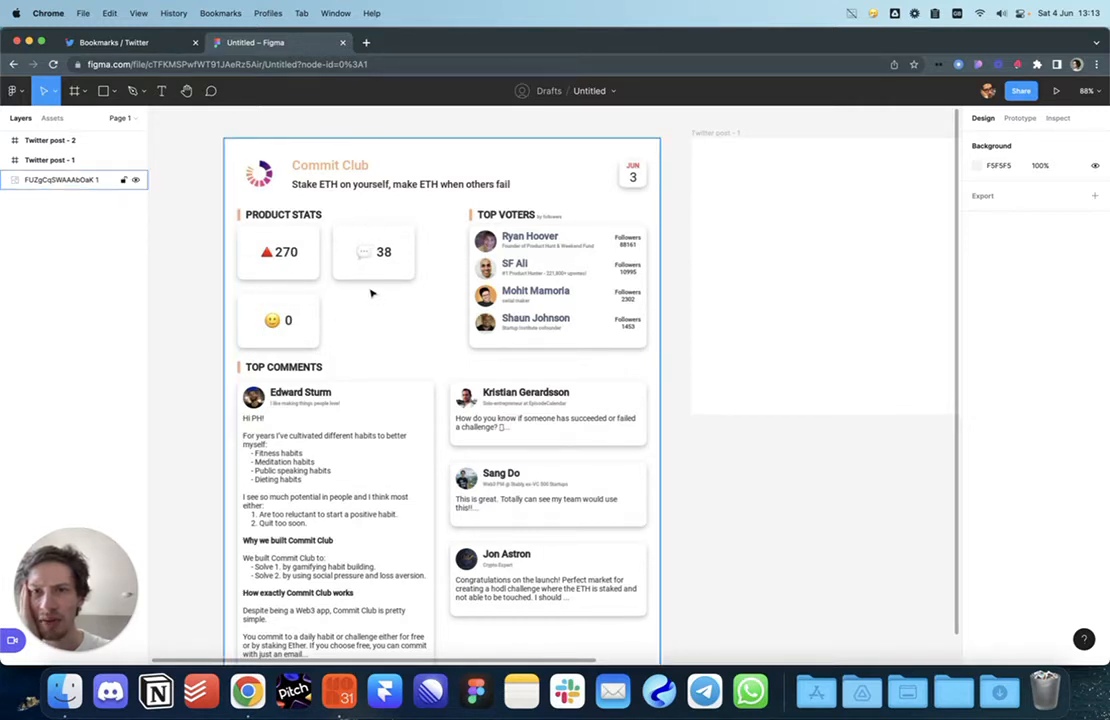
{"action": "scroll", "coordinate": [370, 293], "scroll_direction": "down", "scroll_amount": 3}
{"action": "scroll", "coordinate": [680, 330], "scroll_direction": "up", "scroll_amount": 1}
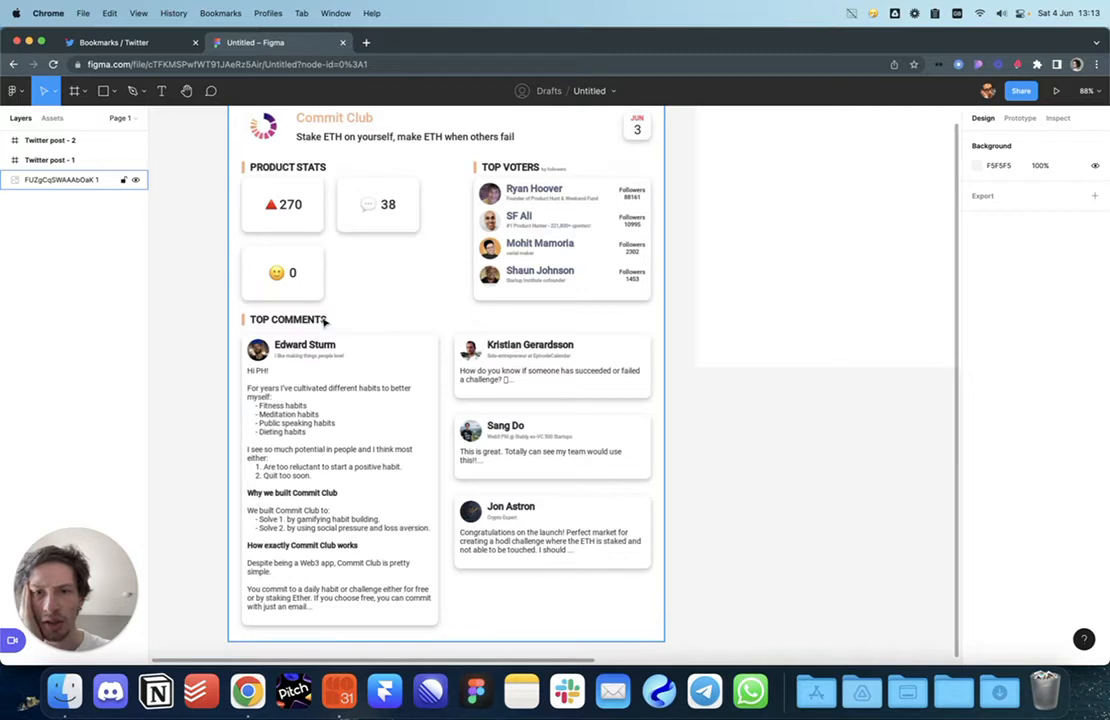
{"action": "scroll", "coordinate": [758, 384], "scroll_direction": "right", "scroll_amount": 3}
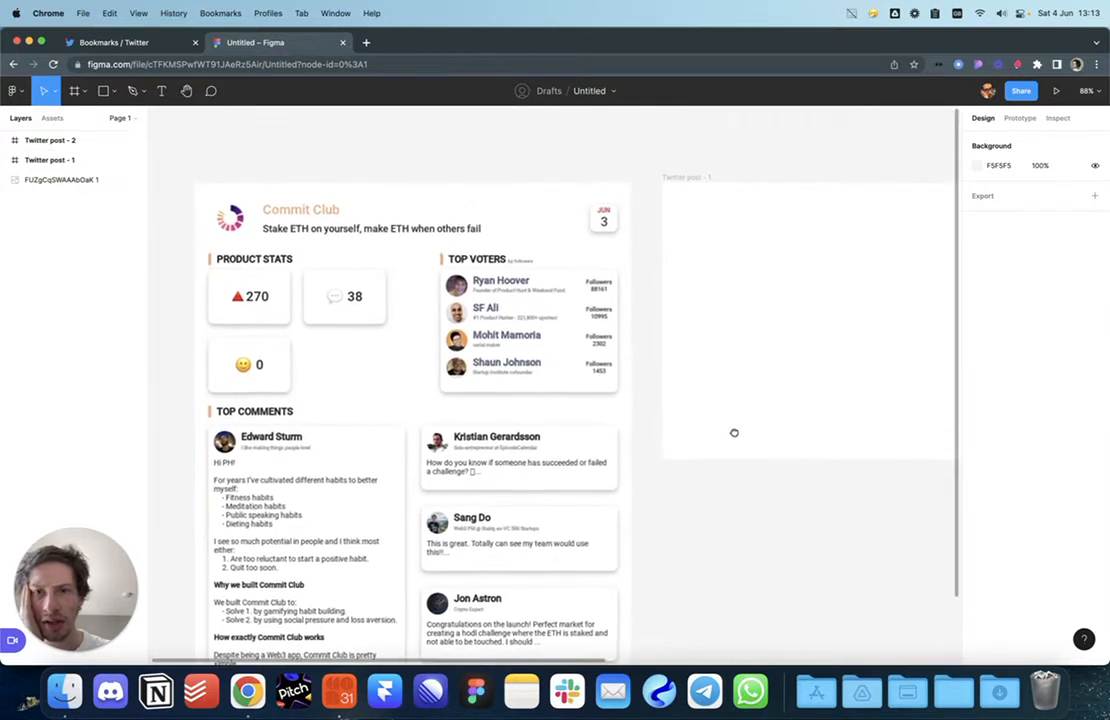
{"action": "scroll", "coordinate": [648, 369], "scroll_direction": "down", "scroll_amount": 3}
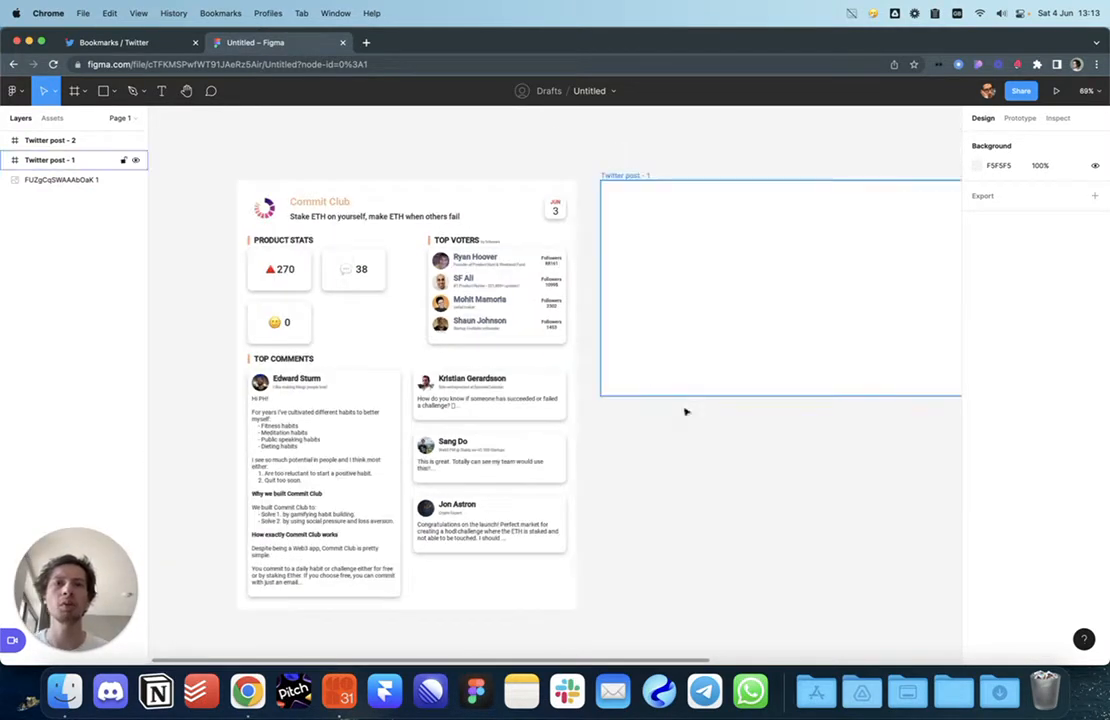
{"action": "scroll", "coordinate": [695, 430], "scroll_direction": "right", "scroll_amount": 1}
{"action": "left_click", "coordinate": [638, 356]}
Step: Add a 'CommitClub' heading at font size 22 inside Twitter post - 1
{"action": "key", "text": "t"}
{"action": "left_click", "coordinate": [595, 218]}
{"action": "type", "text": "CommitClub"}
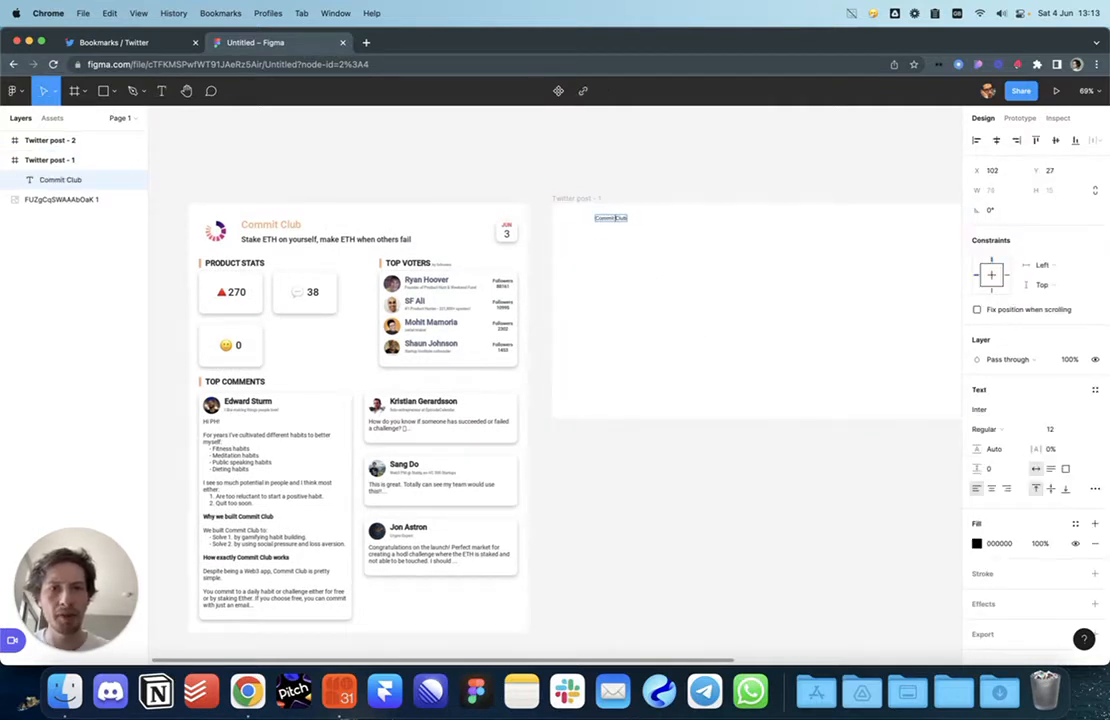
{"action": "key", "text": "Escape"}
{"action": "left_click", "coordinate": [1058, 429]}
{"action": "type", "text": "22"}
{"action": "key", "text": "Return"}
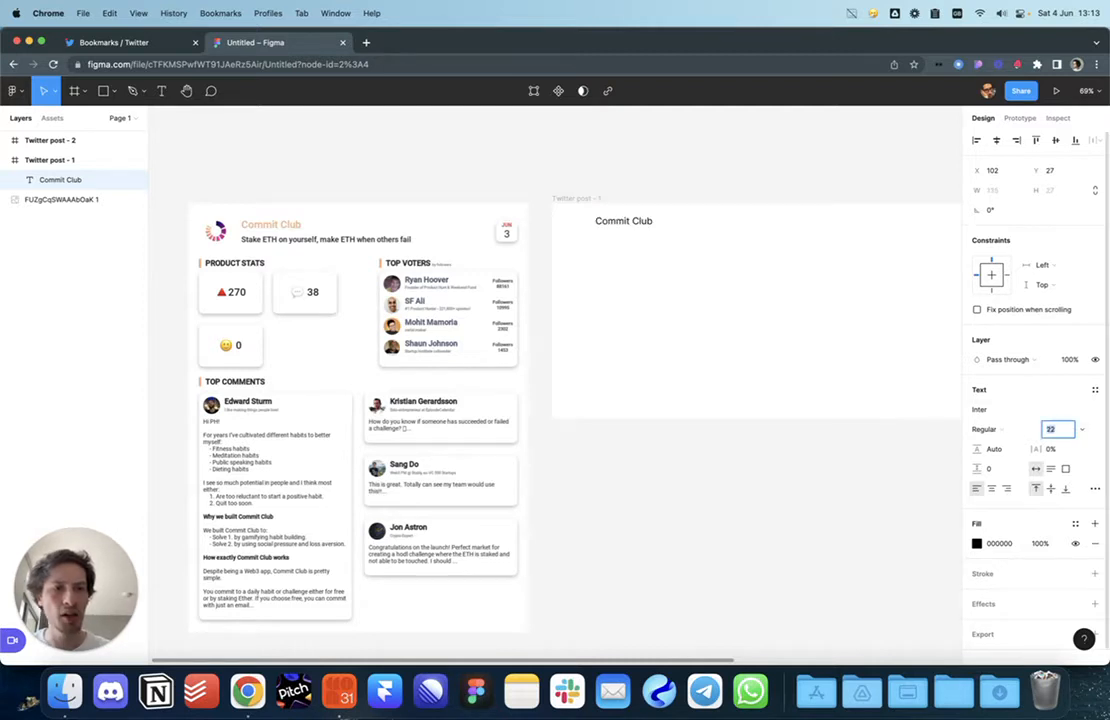
{"action": "left_click", "coordinate": [765, 201]}
Step: Duplicate the heading below and change its text to the 'Stake Eth on yourself…' tagline
{"action": "mouse_move", "coordinate": [621, 226]}
{"action": "left_mouse_down"}
{"action": "mouse_move", "coordinate": [585, 233]}
{"action": "mouse_move", "coordinate": [618, 240]}
{"action": "left_mouse_up"}
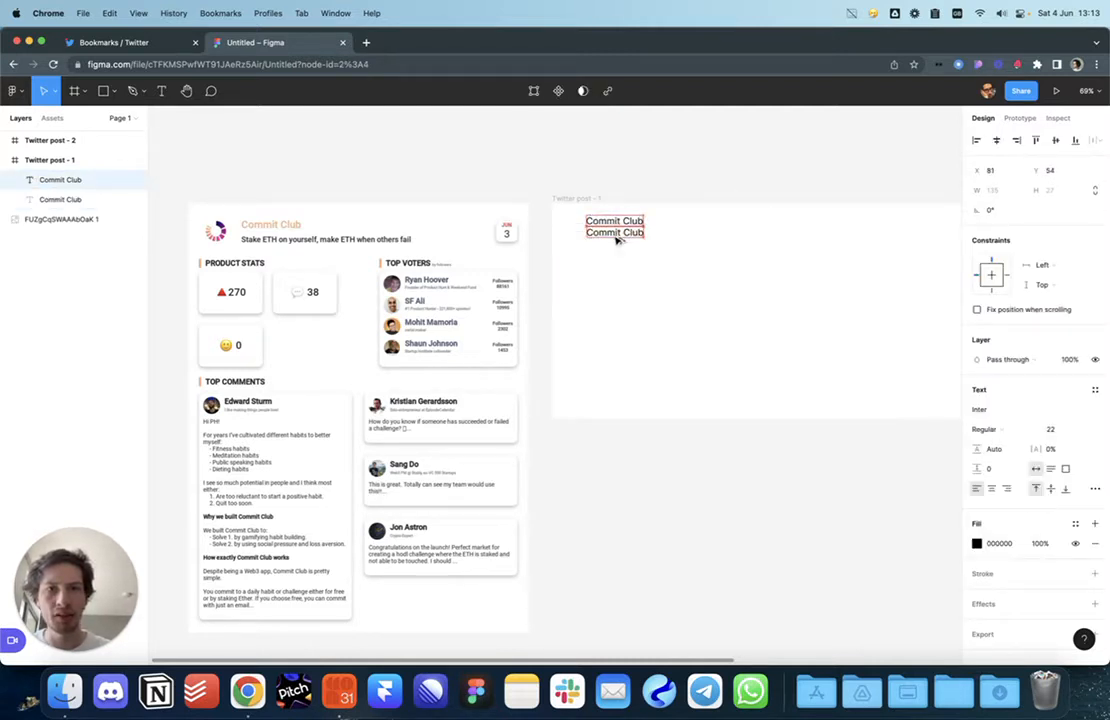
{"action": "key", "text": "Left"}
{"action": "double_click", "coordinate": [604, 233]}
{"action": "type", "text": "Stake"}
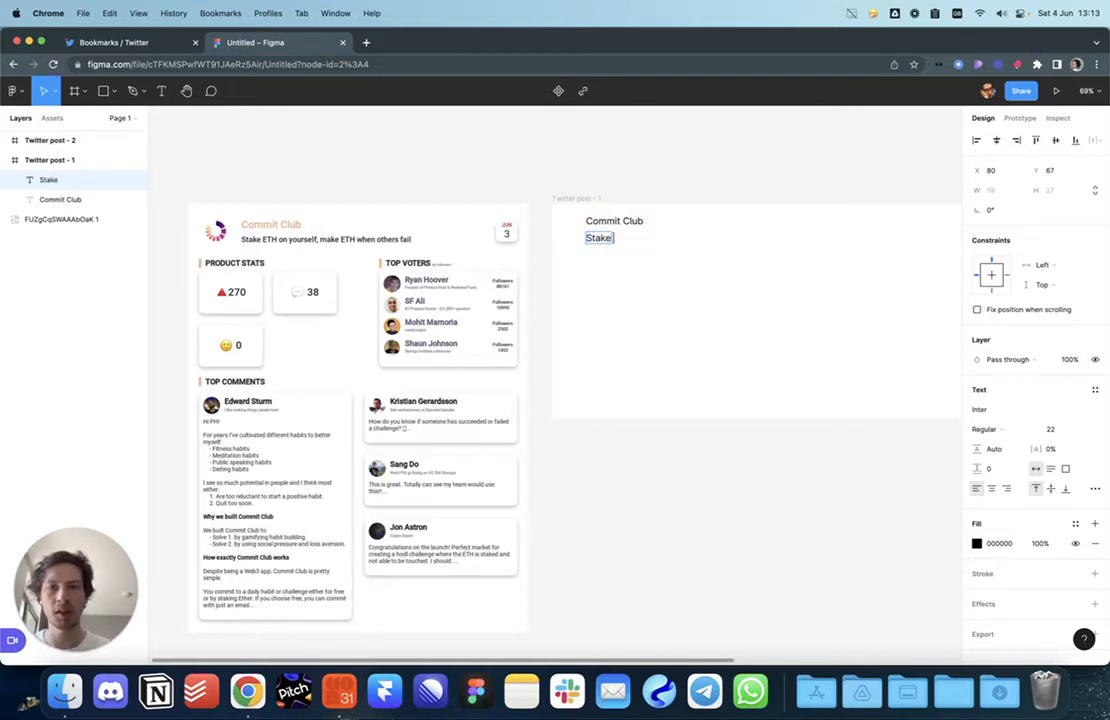
{"action": "type", "text": " Eth on"}
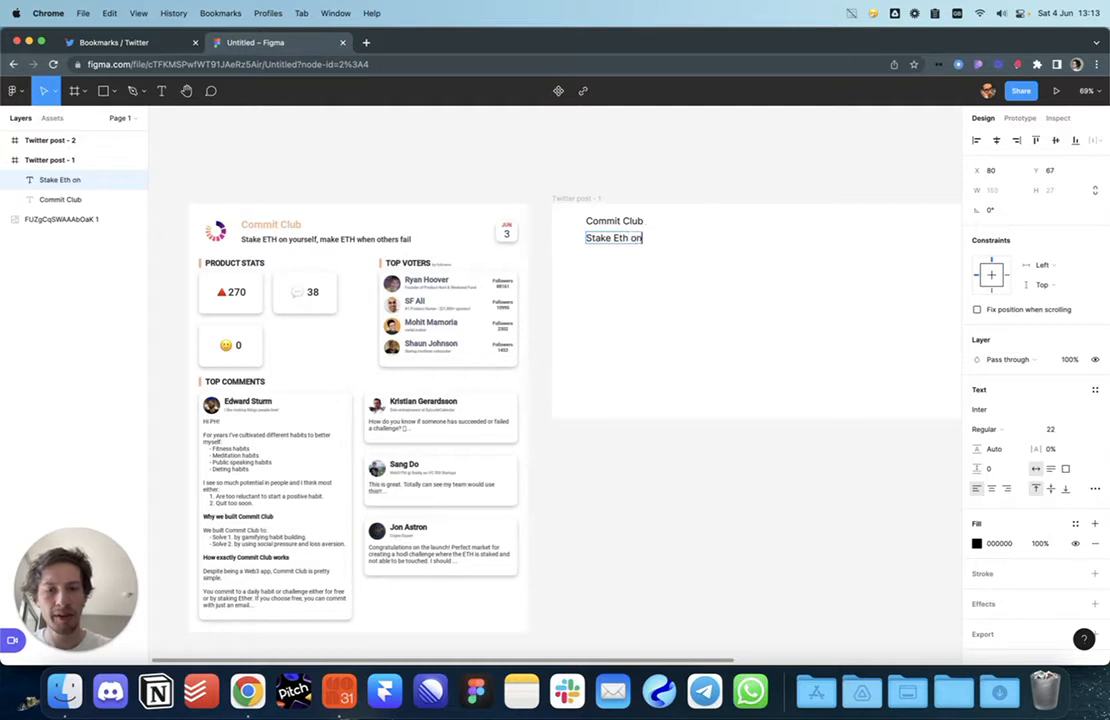
{"action": "type", "text": " yourself, make"}
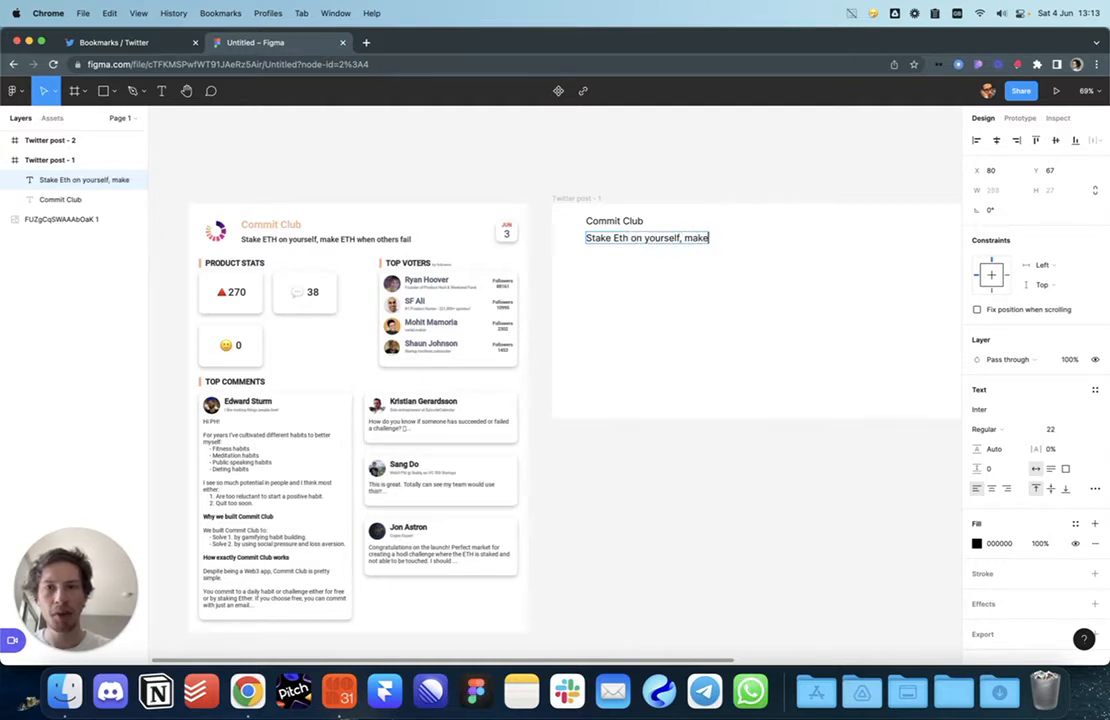
{"action": "type", "text": " Eth when other f"}
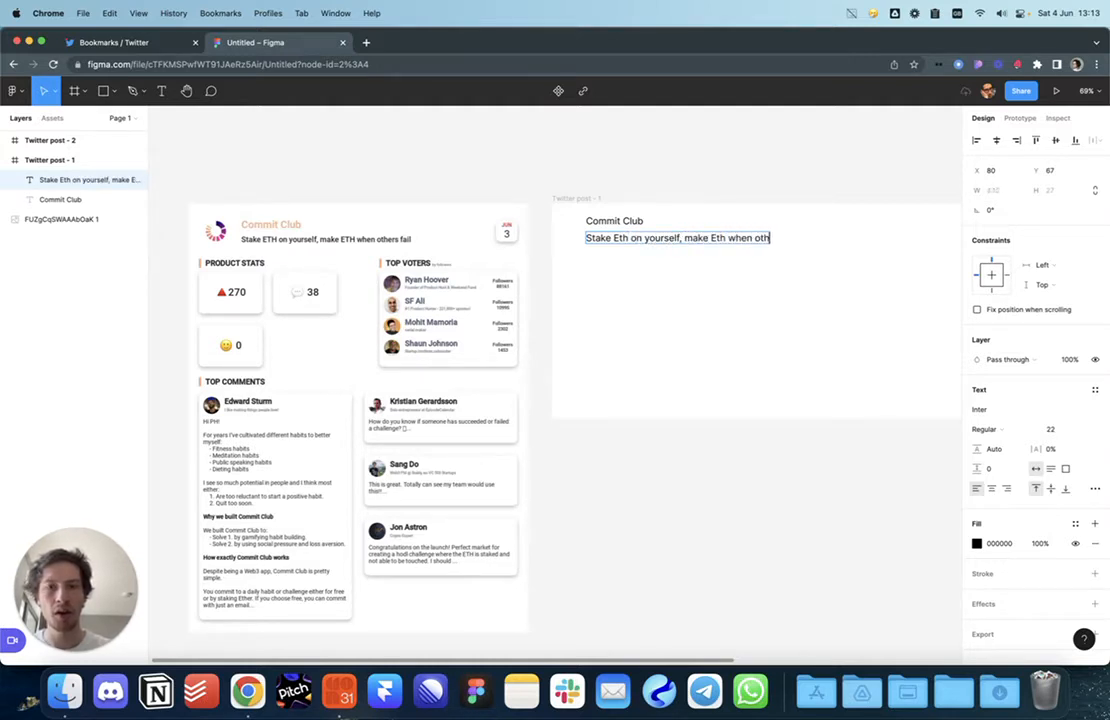
{"action": "left_click", "coordinate": [599, 323]}
{"action": "left_click", "coordinate": [599, 323]}
Step: Make the Commit Club heading Bold
{"action": "left_click", "coordinate": [616, 223]}
{"action": "left_click", "coordinate": [598, 263]}
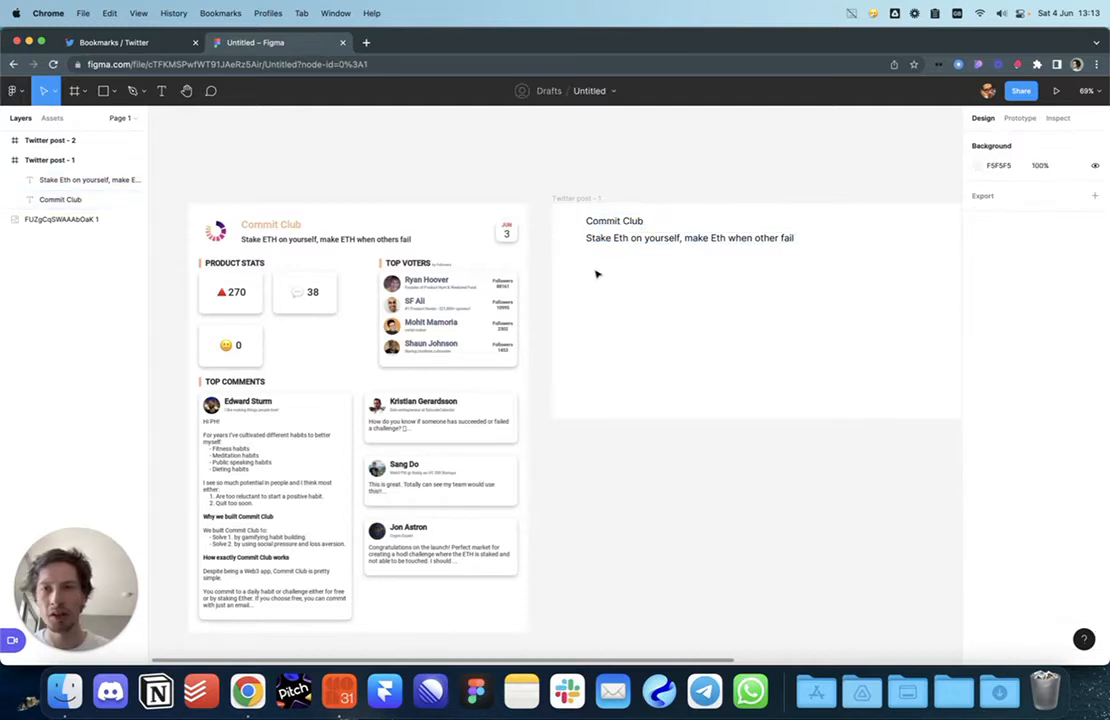
{"action": "left_click", "coordinate": [614, 221]}
{"action": "left_click", "coordinate": [998, 430]}
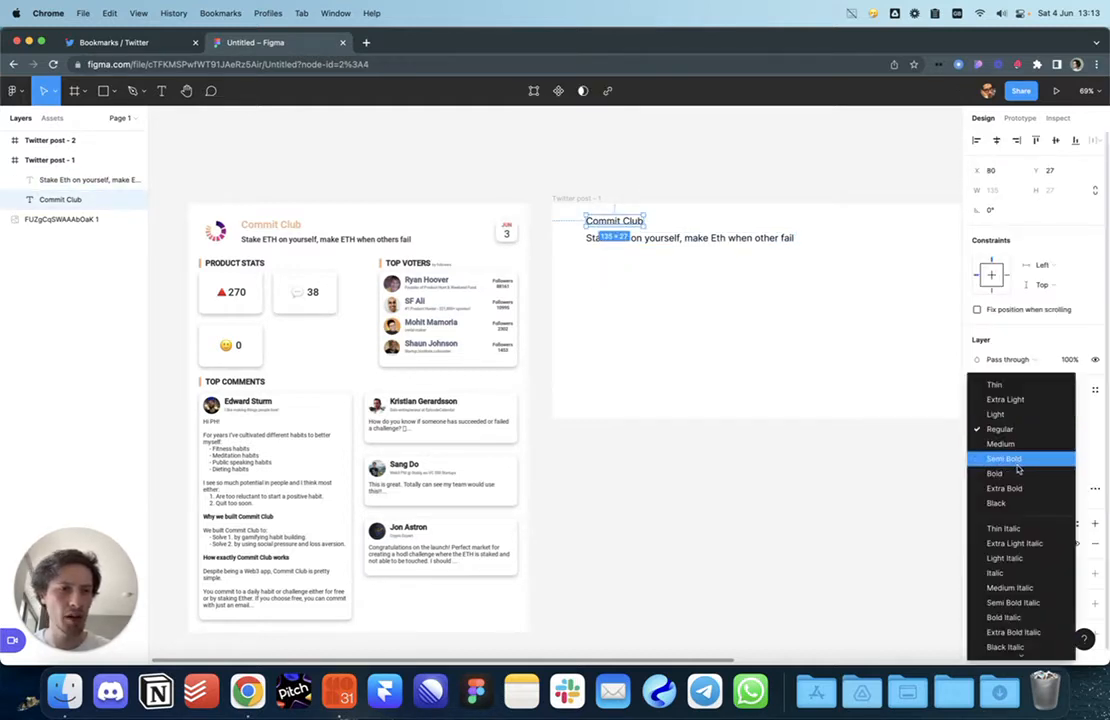
{"action": "left_click", "coordinate": [1008, 458]}
{"action": "left_click", "coordinate": [632, 268]}
{"action": "left_click", "coordinate": [630, 240]}
{"action": "left_click", "coordinate": [615, 221]}
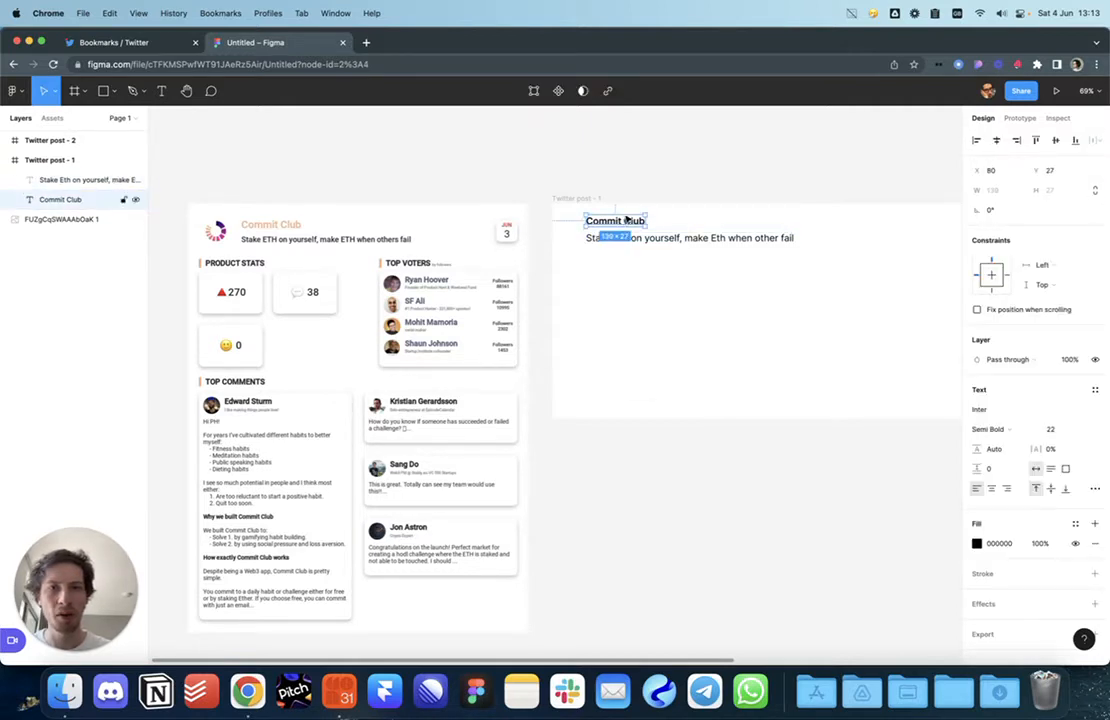
{"action": "left_click", "coordinate": [618, 222]}
{"action": "left_click", "coordinate": [995, 429]}
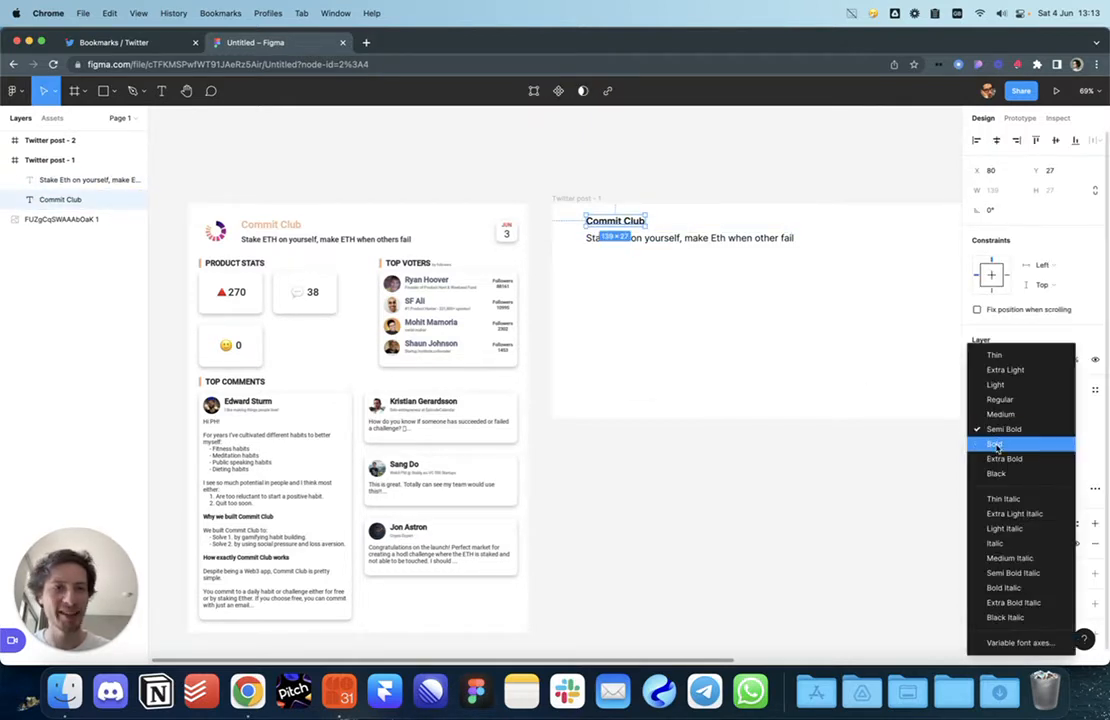
{"action": "left_click", "coordinate": [996, 443]}
{"action": "left_click", "coordinate": [661, 353]}
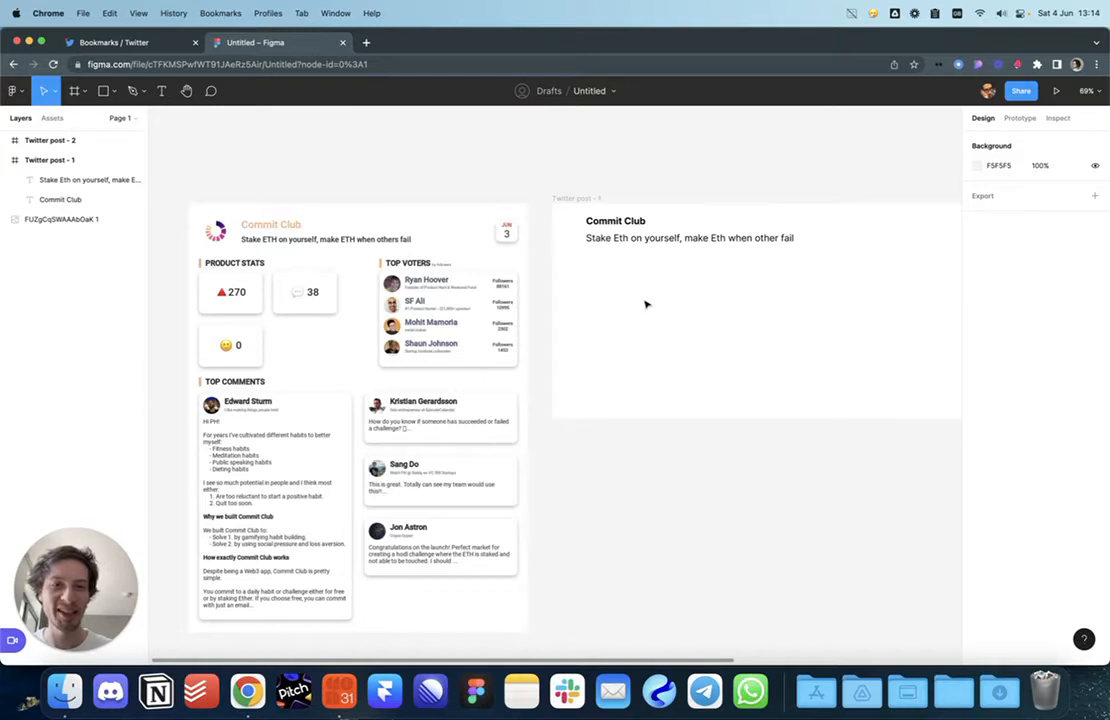
Step: Nudge the tagline closer to the heading and move both lines down
{"action": "left_click", "coordinate": [627, 240]}
{"action": "key", "text": "alt"}
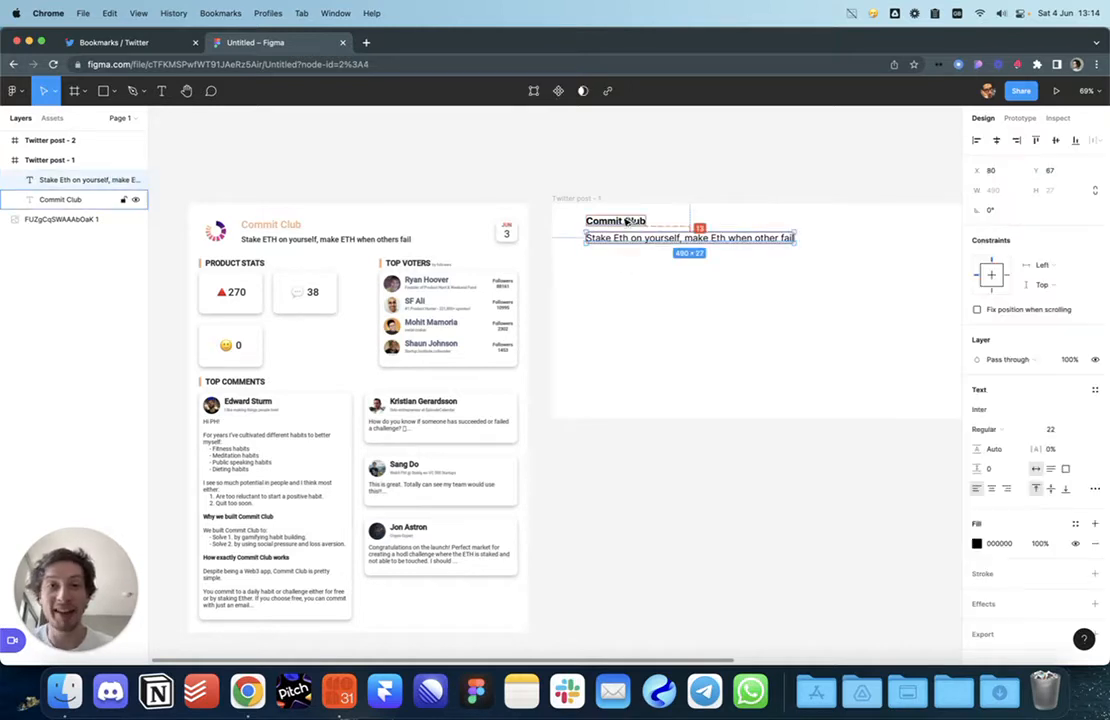
{"action": "key", "text": "Up"}
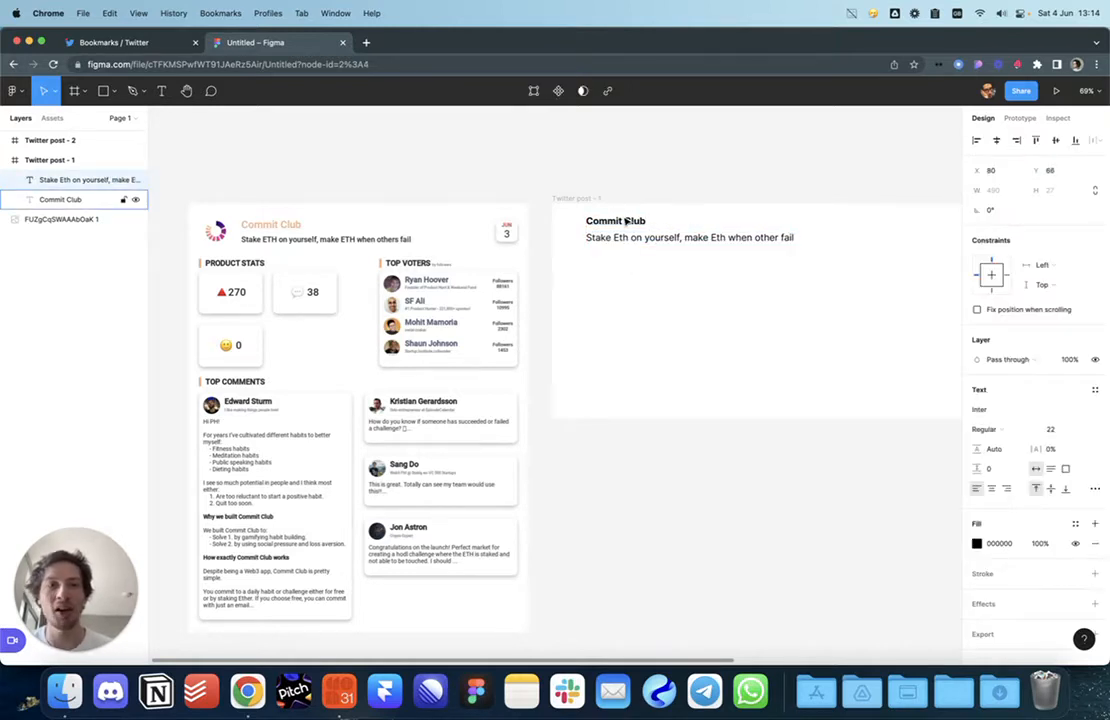
{"action": "left_click", "coordinate": [643, 176]}
{"action": "left_click_drag", "start_coordinate": [670, 191], "coordinate": [589, 294]}
{"action": "key", "text": "shift+Down"}
{"action": "key", "text": "shift+Down"}
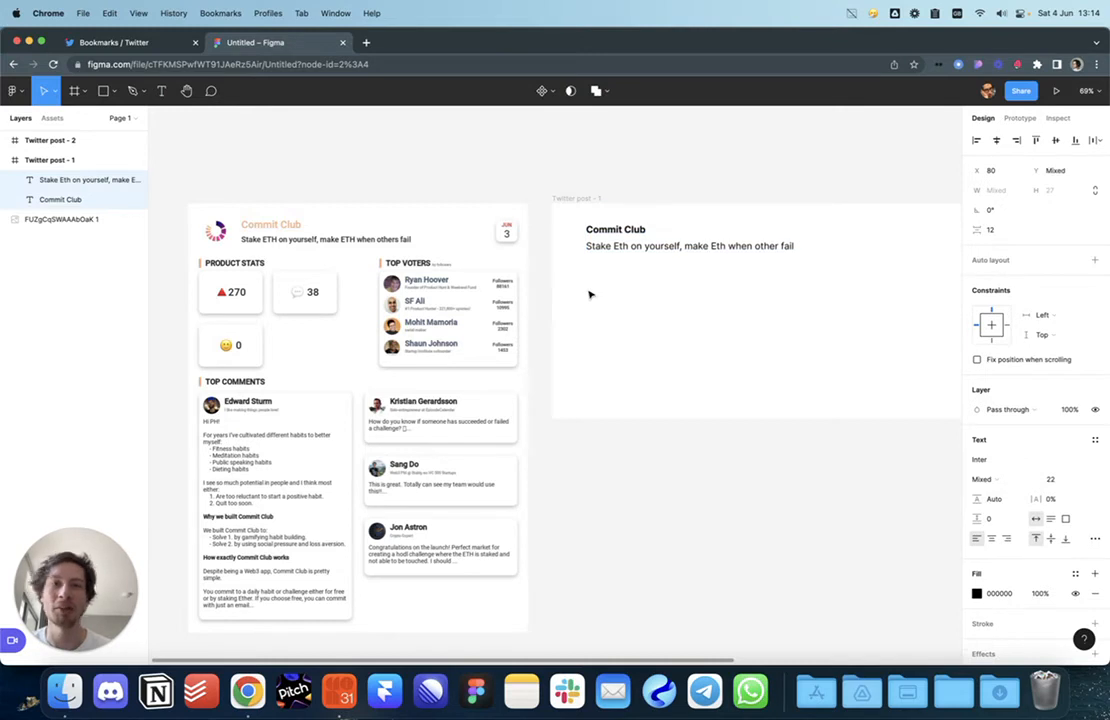
{"action": "left_click", "coordinate": [589, 294]}
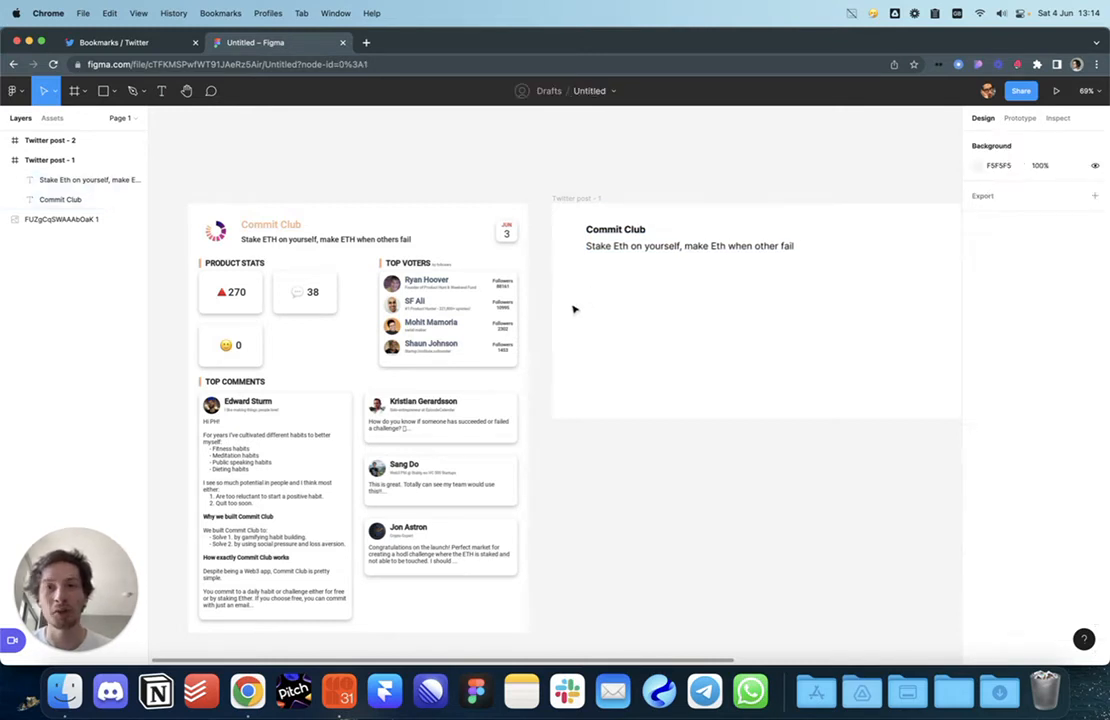
Step: Capitalise both 'Eth' words in the tagline to 'ETH'
{"action": "left_click", "coordinate": [629, 252]}
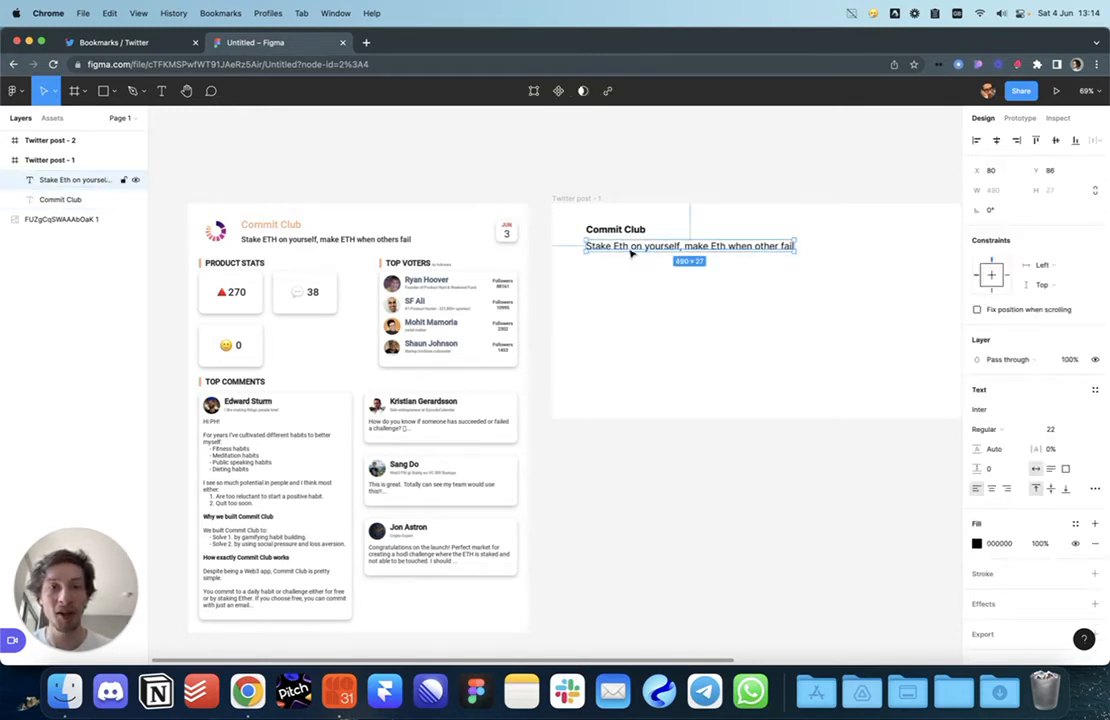
{"action": "double_click", "coordinate": [630, 253]}
{"action": "key", "text": "BackSpace"}
{"action": "key", "text": "BackSpace"}
{"action": "type", "text": "TH"}
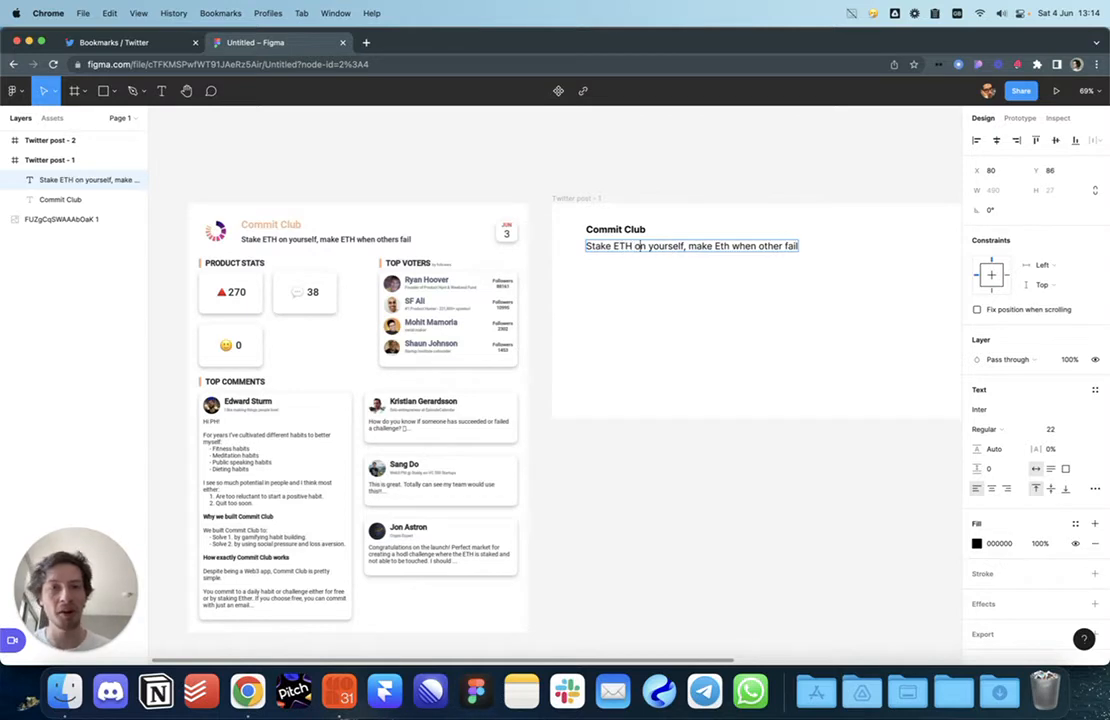
{"action": "key", "text": "BackSpace"}
{"action": "key", "text": "BackSpace"}
{"action": "type", "text": "TH"}
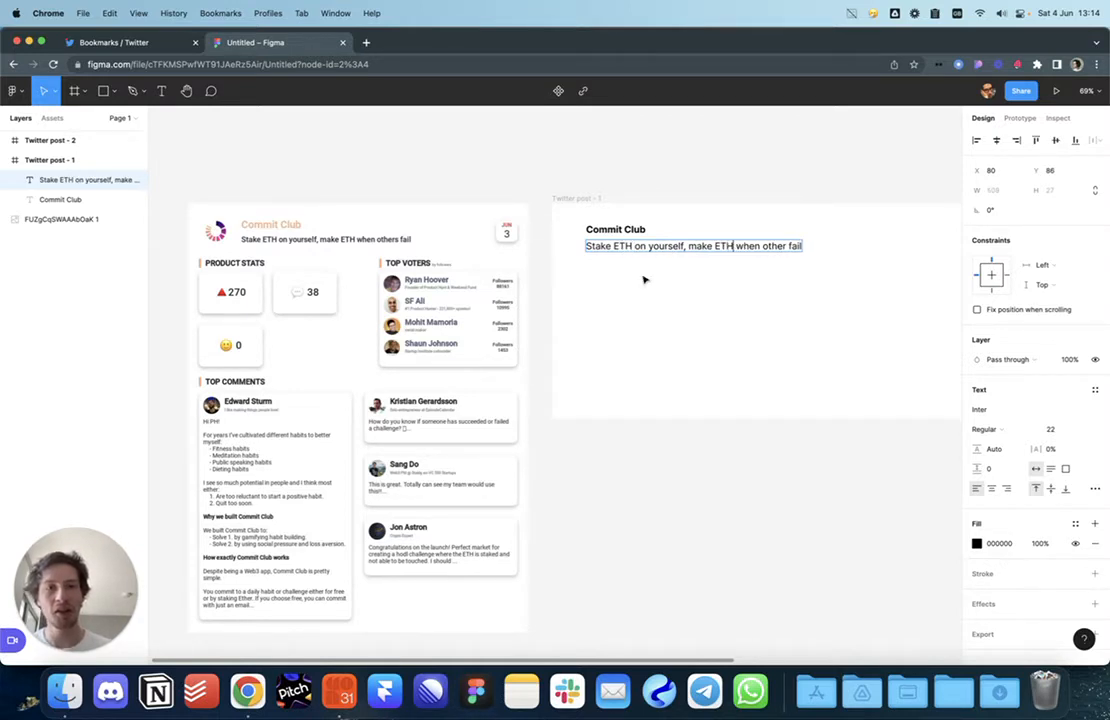
{"action": "key", "text": "Escape"}
Step: Set the tagline's fill opacity to 50%
{"action": "left_click", "coordinate": [627, 305]}
{"action": "left_click", "coordinate": [627, 246]}
{"action": "left_click", "coordinate": [628, 283]}
{"action": "left_click", "coordinate": [664, 248]}
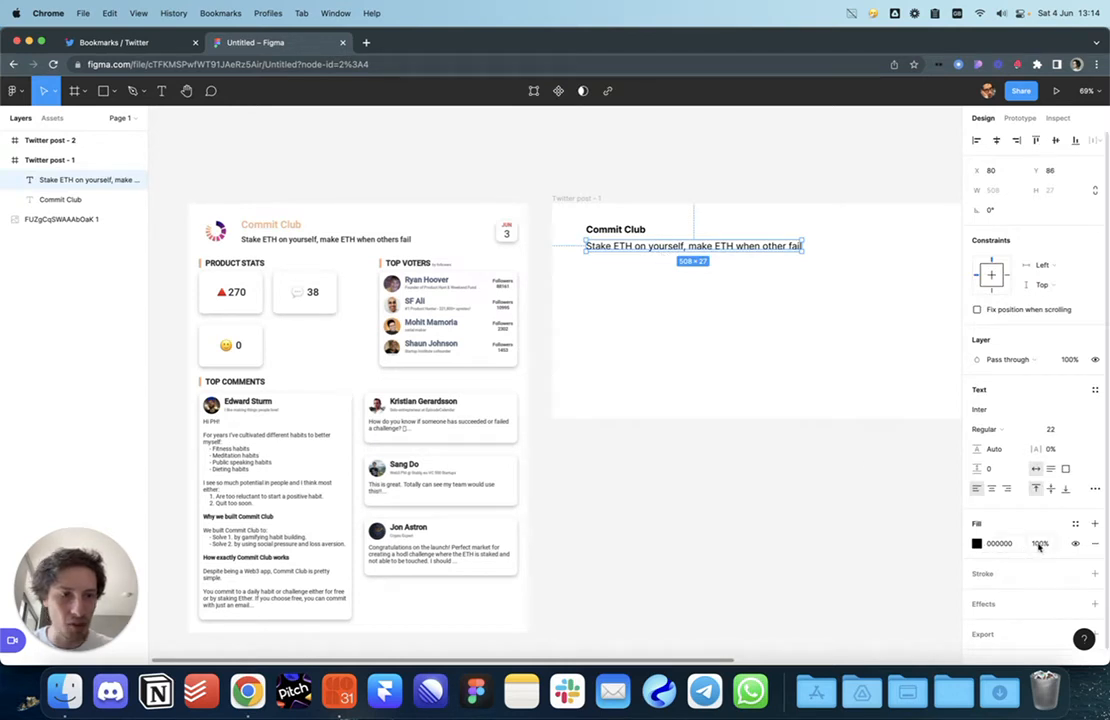
{"action": "left_click", "coordinate": [757, 432]}
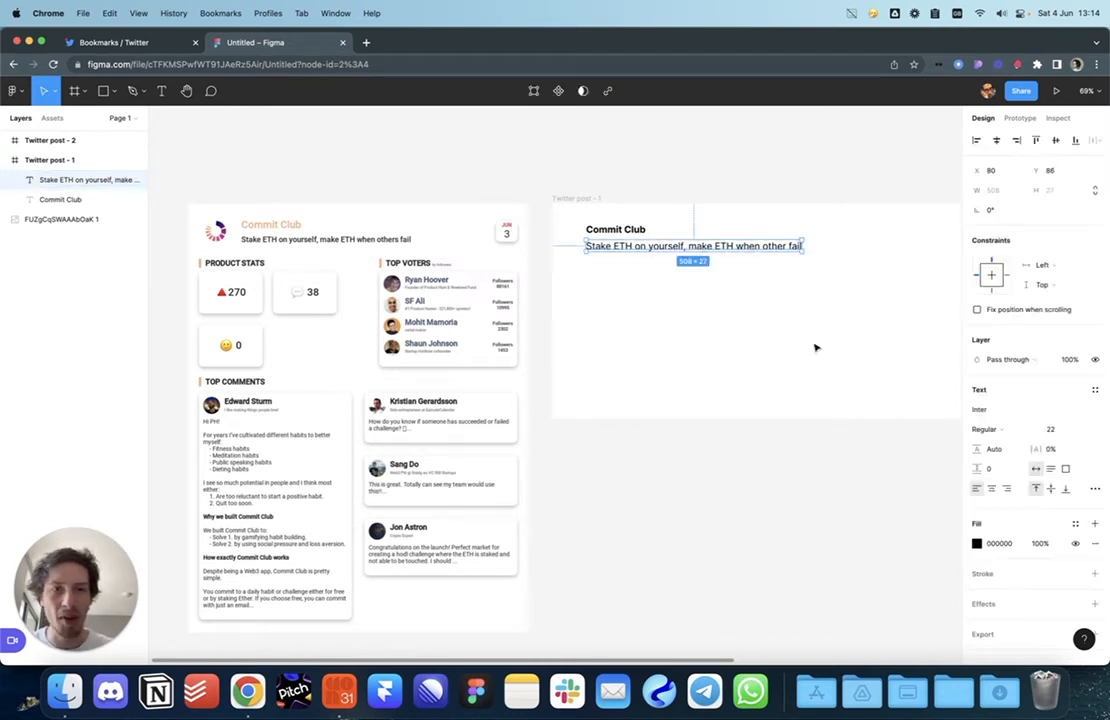
{"action": "left_click", "coordinate": [1041, 543]}
{"action": "type", "text": "50"}
{"action": "key", "text": "Return"}
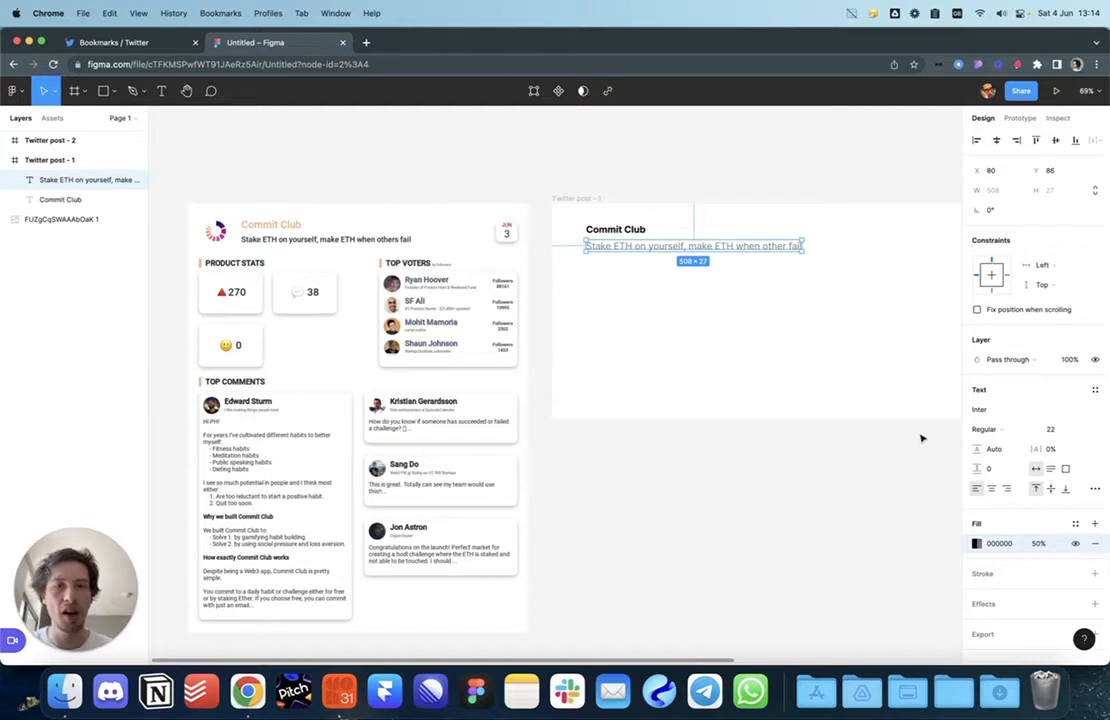
{"action": "left_click", "coordinate": [832, 436]}
Step: Wrap the heading and tagline in an auto-layout frame and shift it right
{"action": "left_click", "coordinate": [630, 246]}
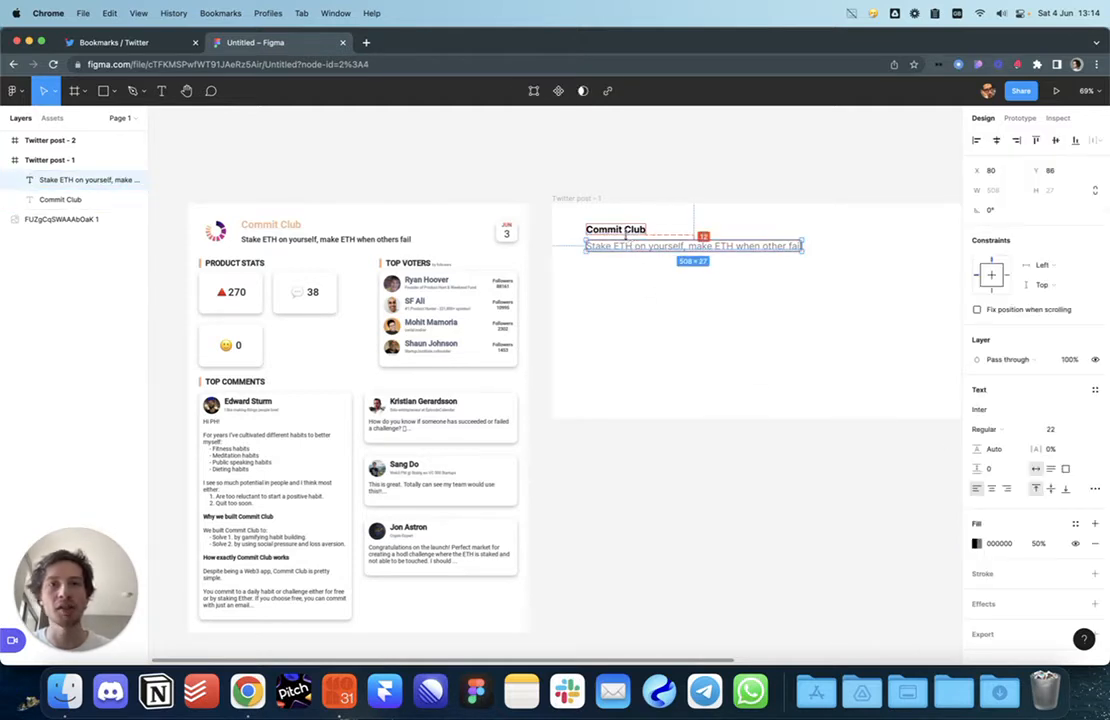
{"action": "key", "text": "Up"}
{"action": "key", "text": "Up"}
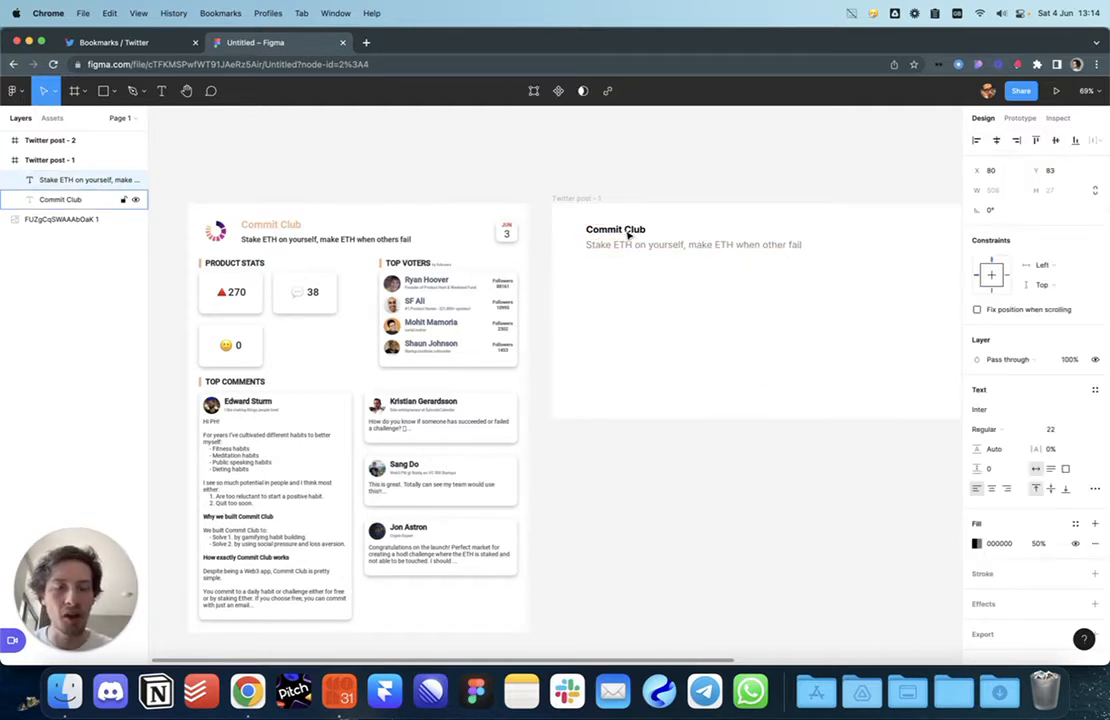
{"action": "left_click", "coordinate": [628, 233], "text": "shift"}
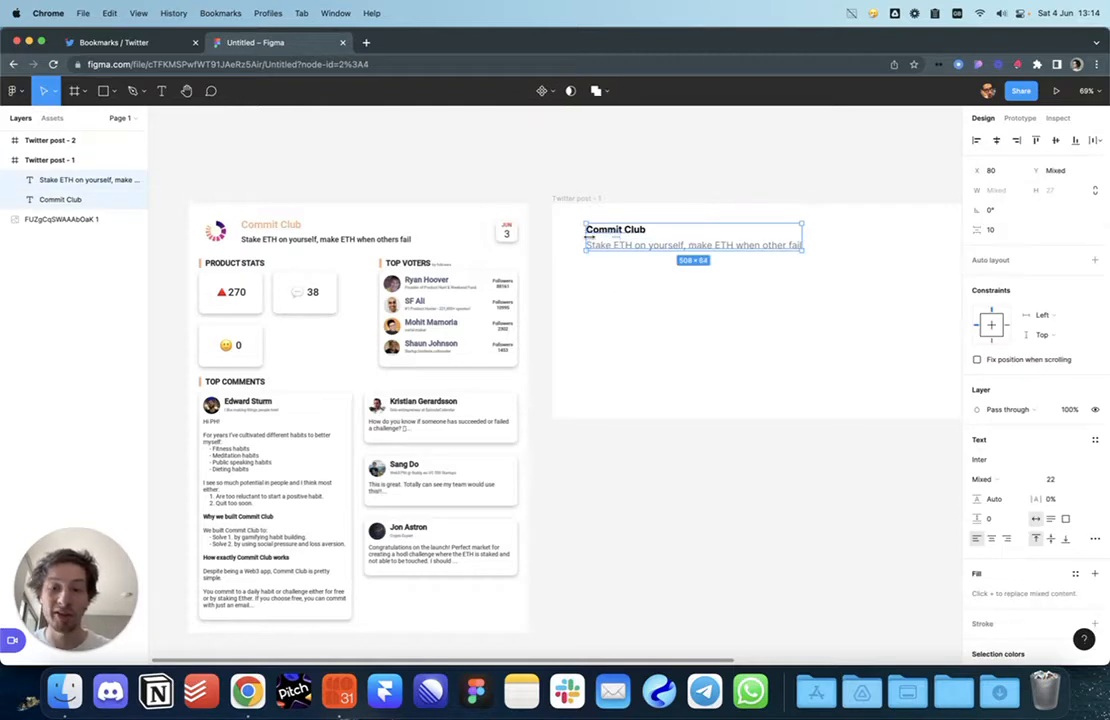
{"action": "key", "text": "shift+a"}
{"action": "key", "text": "shift+Right"}
{"action": "key", "text": "shift+Right"}
{"action": "key", "text": "shift+Right"}
{"action": "key", "text": "shift+Right"}
{"action": "left_click", "coordinate": [617, 277]}
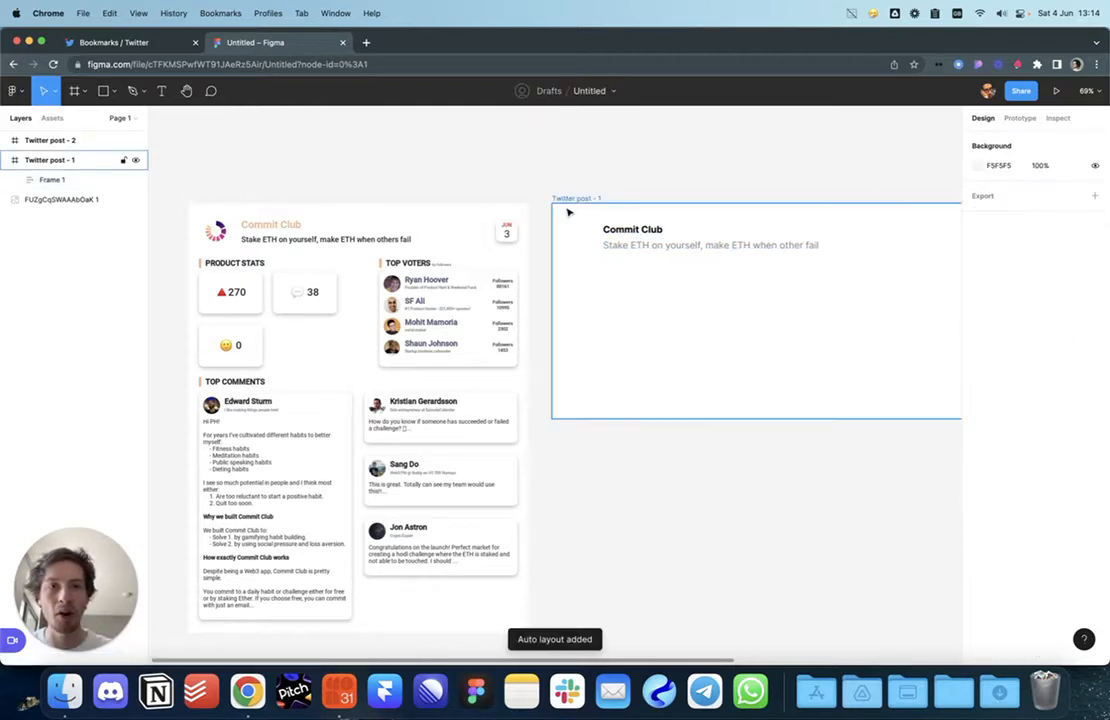
Step: Draw a 60×60 square with corner radius 12 left of the Commit Club heading
{"action": "scroll", "coordinate": [567, 208], "scroll_direction": "up", "scroll_amount": 10}
{"action": "scroll", "coordinate": [603, 265], "scroll_direction": "down", "scroll_amount": 10}
{"action": "key", "text": "o"}
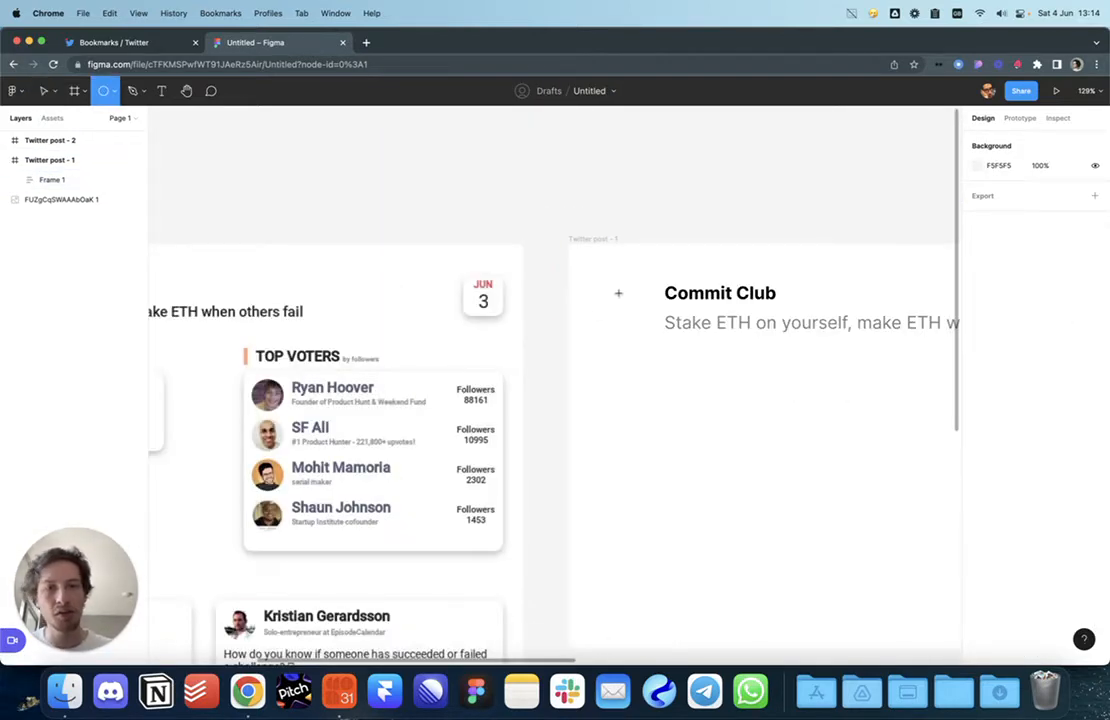
{"action": "mouse_move", "coordinate": [607, 282]}
{"action": "left_mouse_down"}
{"action": "mouse_move", "coordinate": [654, 327]}
{"action": "mouse_move", "coordinate": [632, 314]}
{"action": "left_mouse_up"}
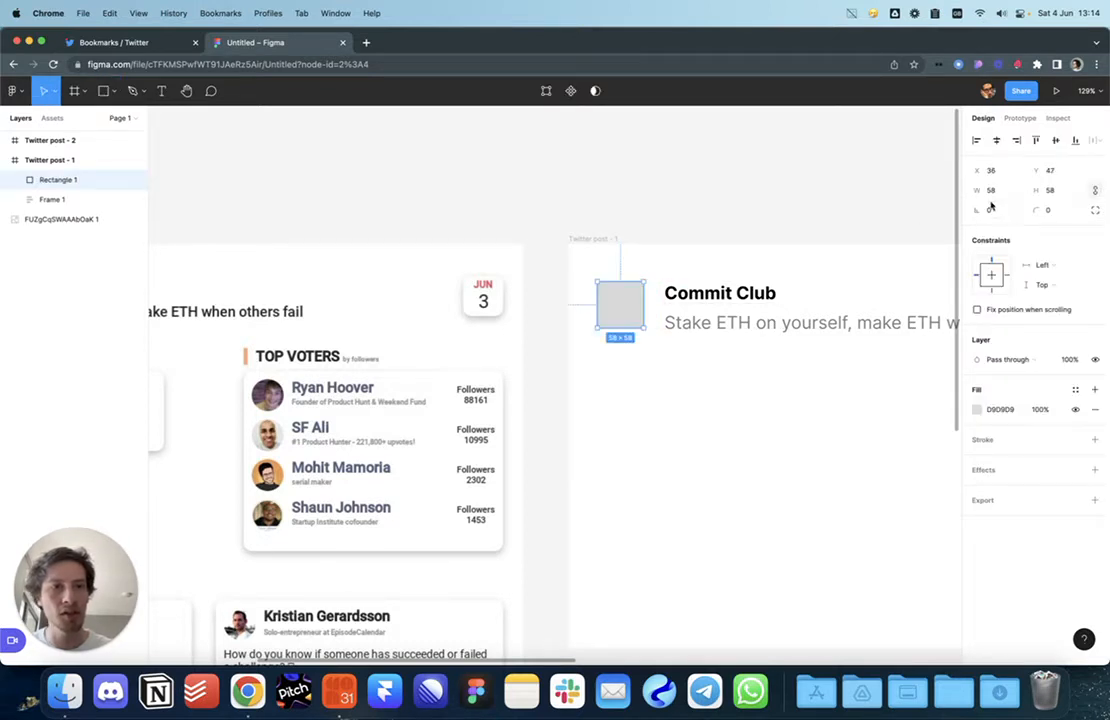
{"action": "type", "text": "60"}
{"action": "key", "text": "Return"}
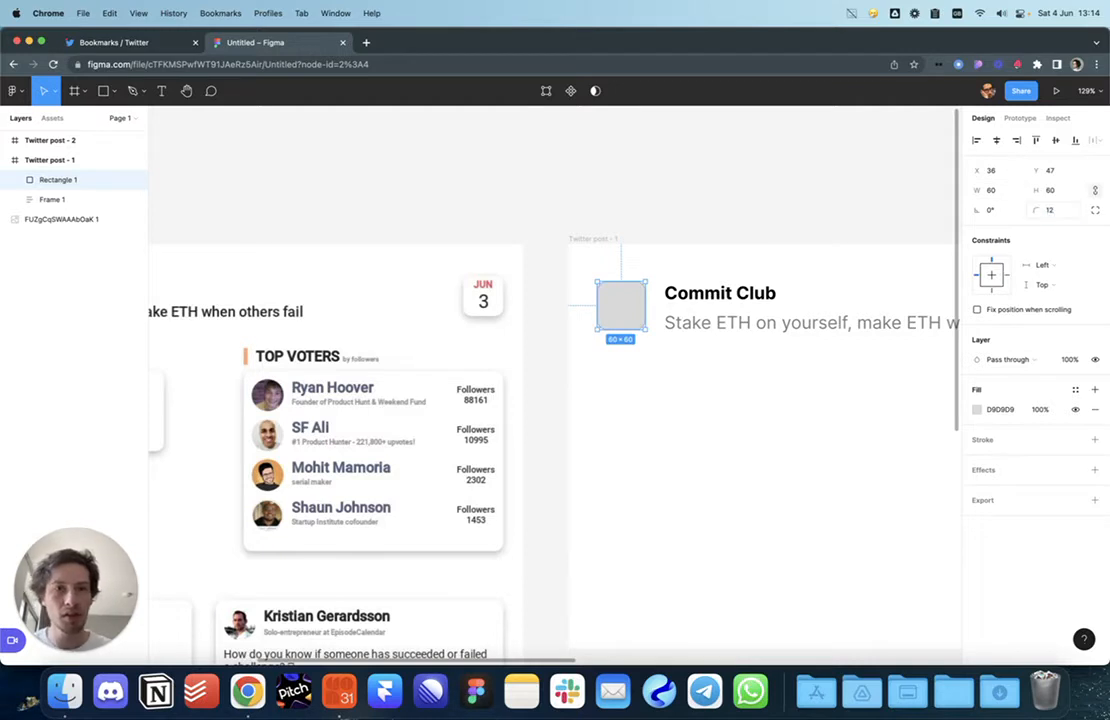
{"action": "left_click", "coordinate": [1094, 211]}
{"action": "left_click", "coordinate": [1095, 231]}
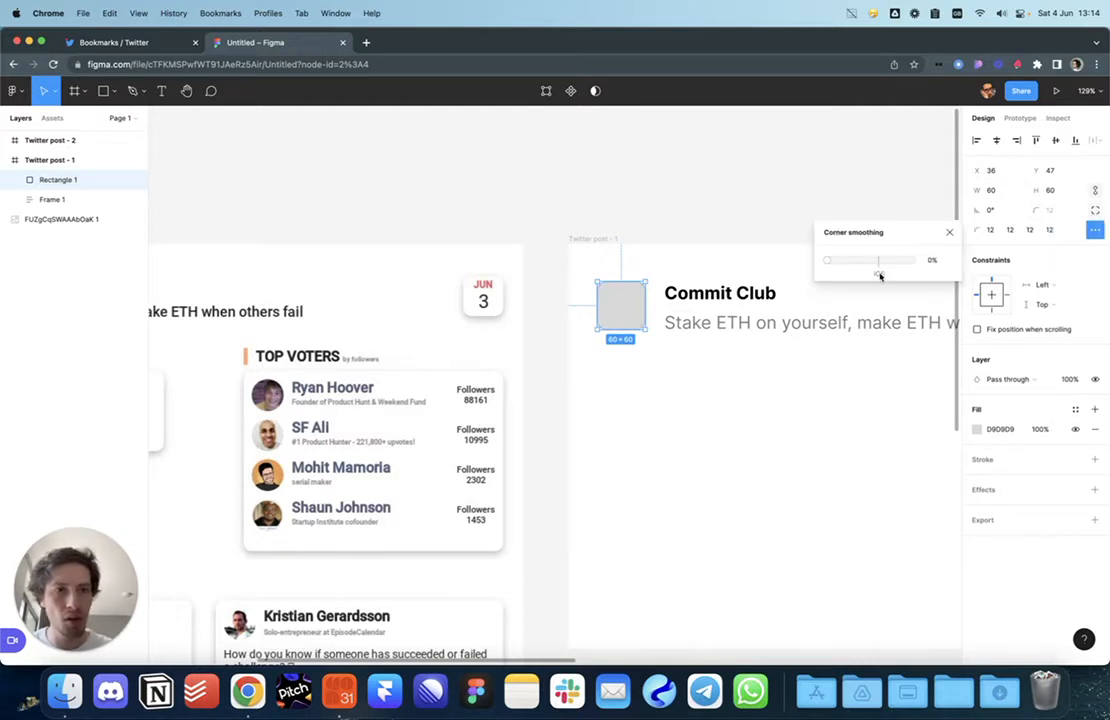
{"action": "left_click", "coordinate": [708, 206]}
{"action": "mouse_move", "coordinate": [632, 306]}
{"action": "left_mouse_down"}
{"action": "mouse_move", "coordinate": [621, 305]}
{"action": "mouse_move", "coordinate": [654, 309]}
{"action": "mouse_move", "coordinate": [637, 308]}
{"action": "left_mouse_up"}
{"action": "left_click", "coordinate": [709, 239]}
Step: Fill the Twitter post - 1 frame with the square's D9D9D9 grey using the eyedropper
{"action": "scroll", "coordinate": [711, 242], "scroll_direction": "left", "scroll_amount": 1}
{"action": "scroll", "coordinate": [711, 242], "scroll_direction": "down", "scroll_amount": 1}
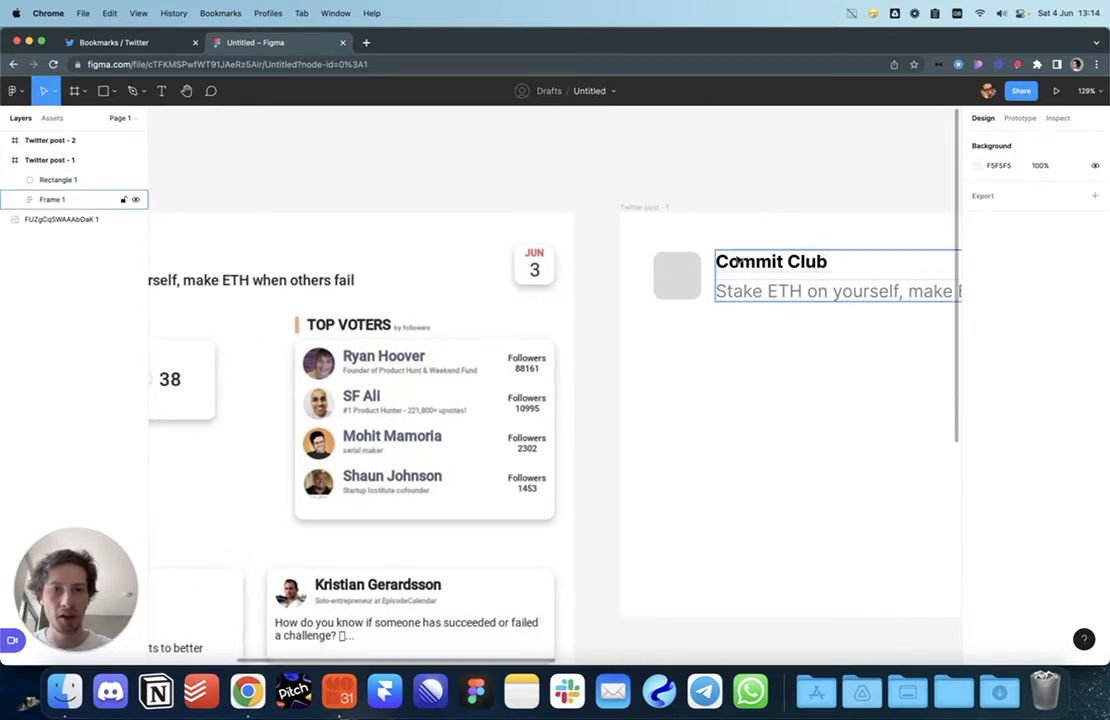
{"action": "left_click", "coordinate": [680, 279]}
{"action": "scroll", "coordinate": [709, 325], "scroll_direction": "left", "scroll_amount": 1}
{"action": "scroll", "coordinate": [711, 329], "scroll_direction": "down", "scroll_amount": 3}
{"action": "scroll", "coordinate": [711, 329], "scroll_direction": "left", "scroll_amount": 1}
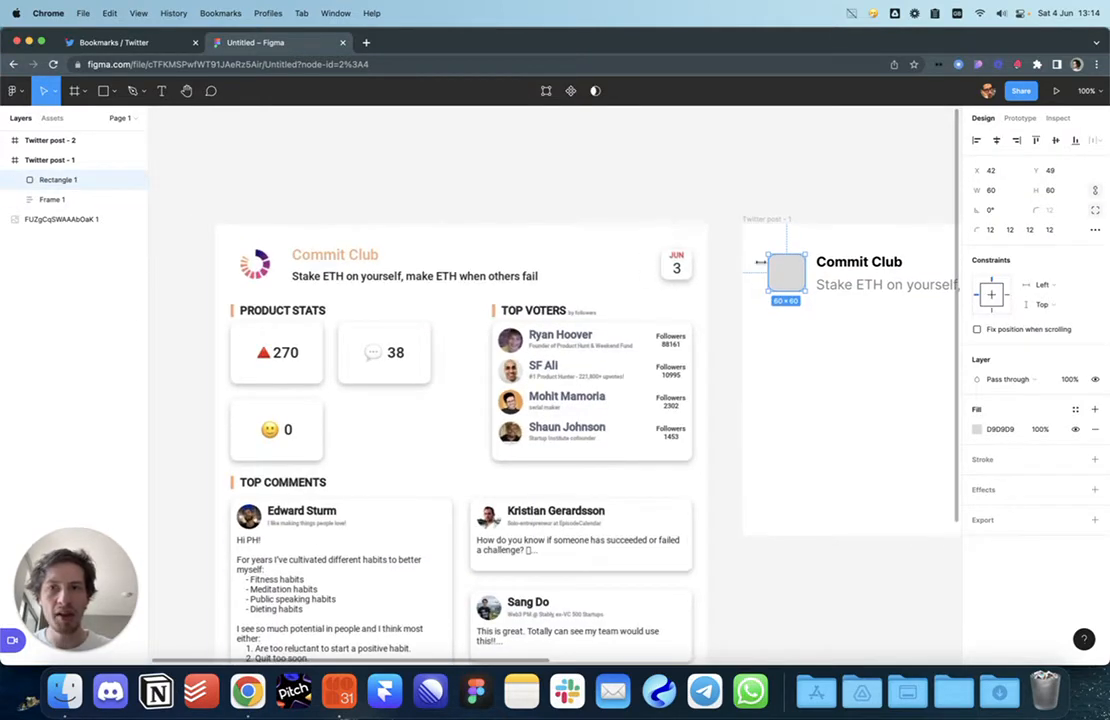
{"action": "scroll", "coordinate": [840, 342], "scroll_direction": "right", "scroll_amount": 1}
{"action": "scroll", "coordinate": [700, 318], "scroll_direction": "up", "scroll_amount": 4}
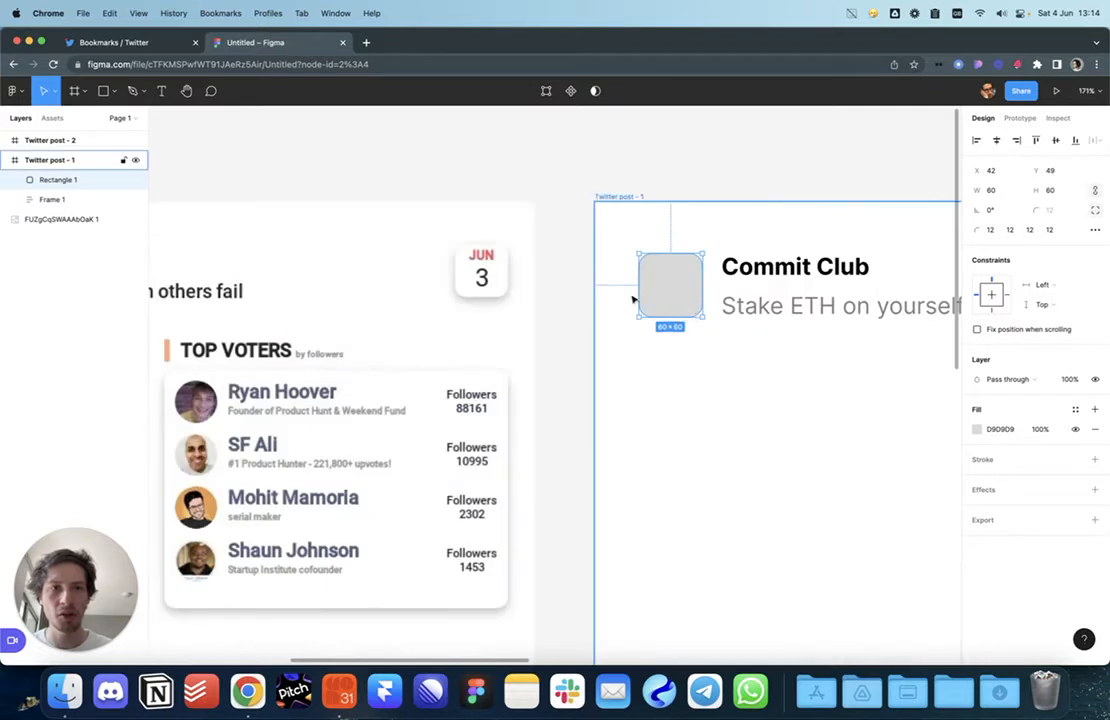
{"action": "left_click", "coordinate": [625, 197]}
{"action": "key", "text": "i"}
{"action": "left_click", "coordinate": [685, 281]}
{"action": "key", "text": "Escape"}
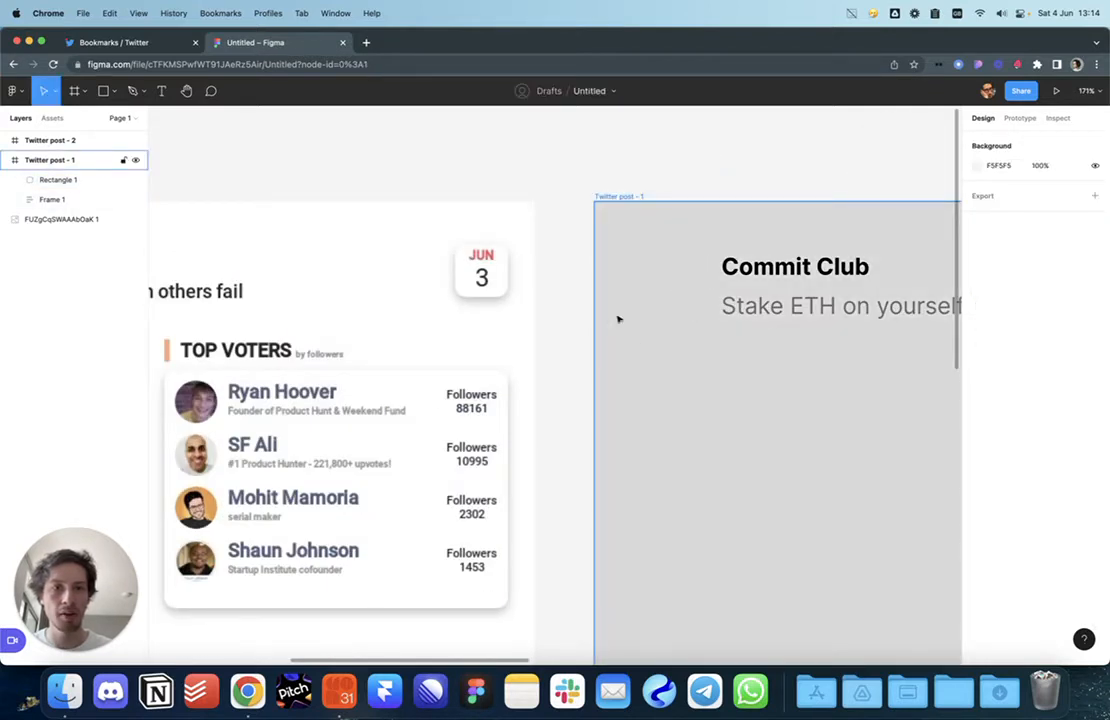
{"action": "left_click", "coordinate": [638, 197]}
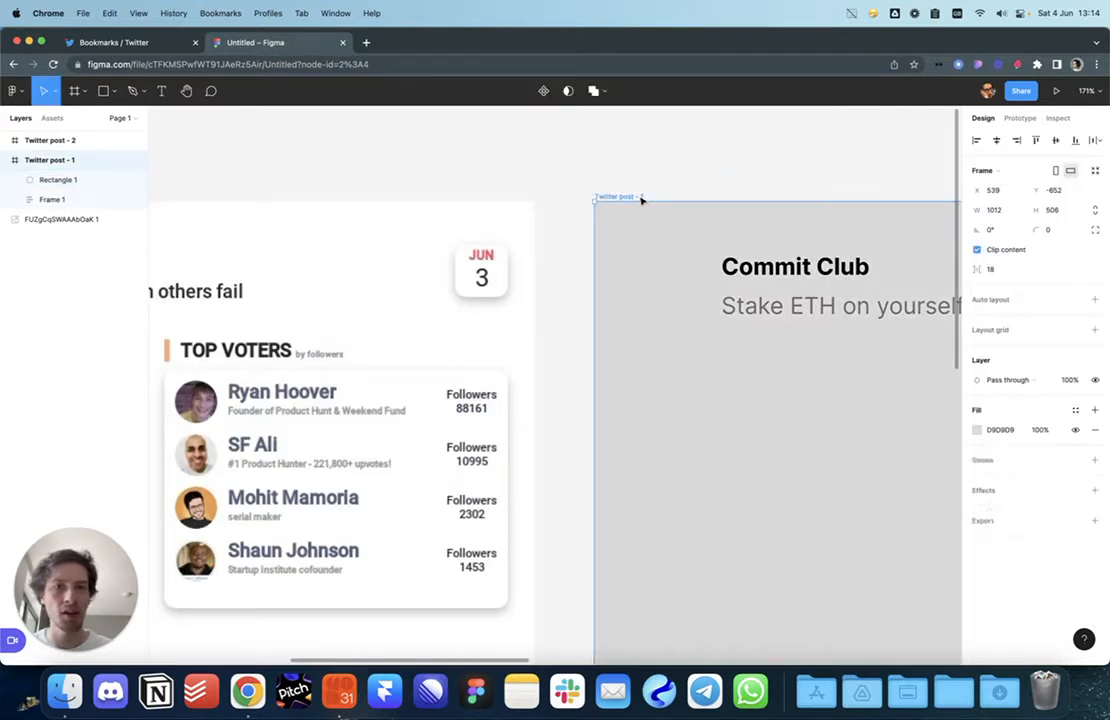
Step: Lighten the post frame's background fill to near-white F9F9F9
{"action": "left_click", "coordinate": [977, 430]}
{"action": "left_click_drag", "start_coordinate": [816, 366], "coordinate": [799, 370]}
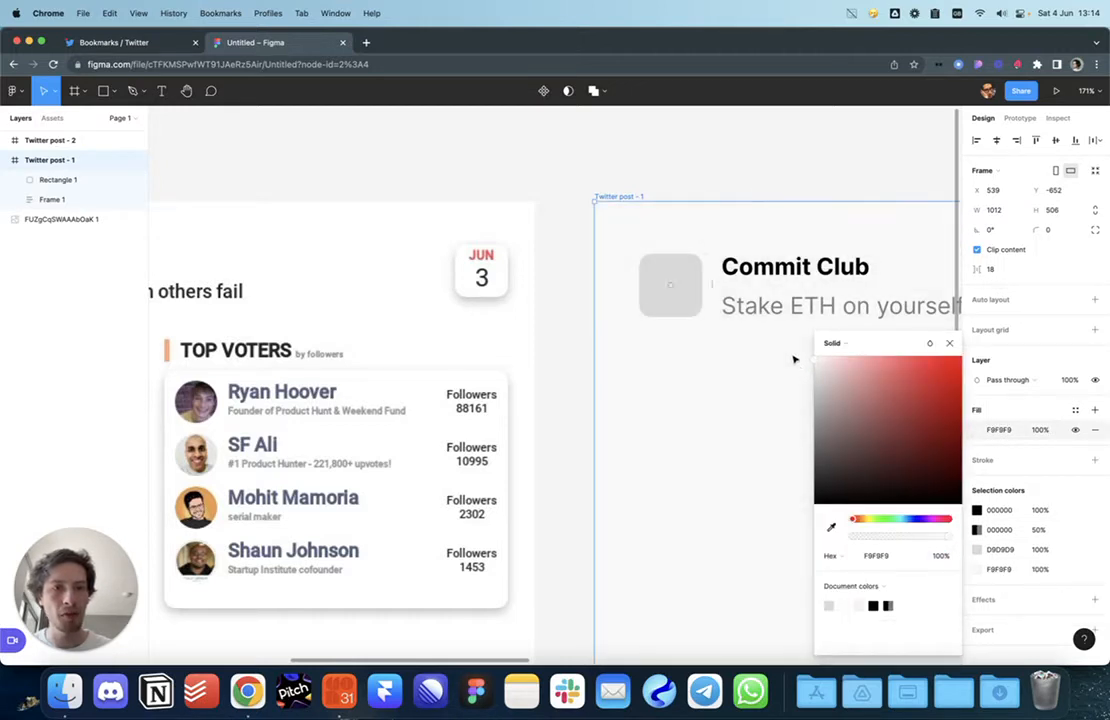
{"action": "left_click", "coordinate": [746, 173]}
Step: Change Rectangle 1's fill to white
{"action": "left_click", "coordinate": [670, 285]}
{"action": "left_click", "coordinate": [977, 430]}
{"action": "left_click_drag", "start_coordinate": [908, 396], "coordinate": [797, 345]}
{"action": "left_click", "coordinate": [761, 188]}
{"action": "left_click", "coordinate": [691, 276]}
{"action": "left_click", "coordinate": [759, 180]}
{"action": "left_click", "coordinate": [700, 285]}
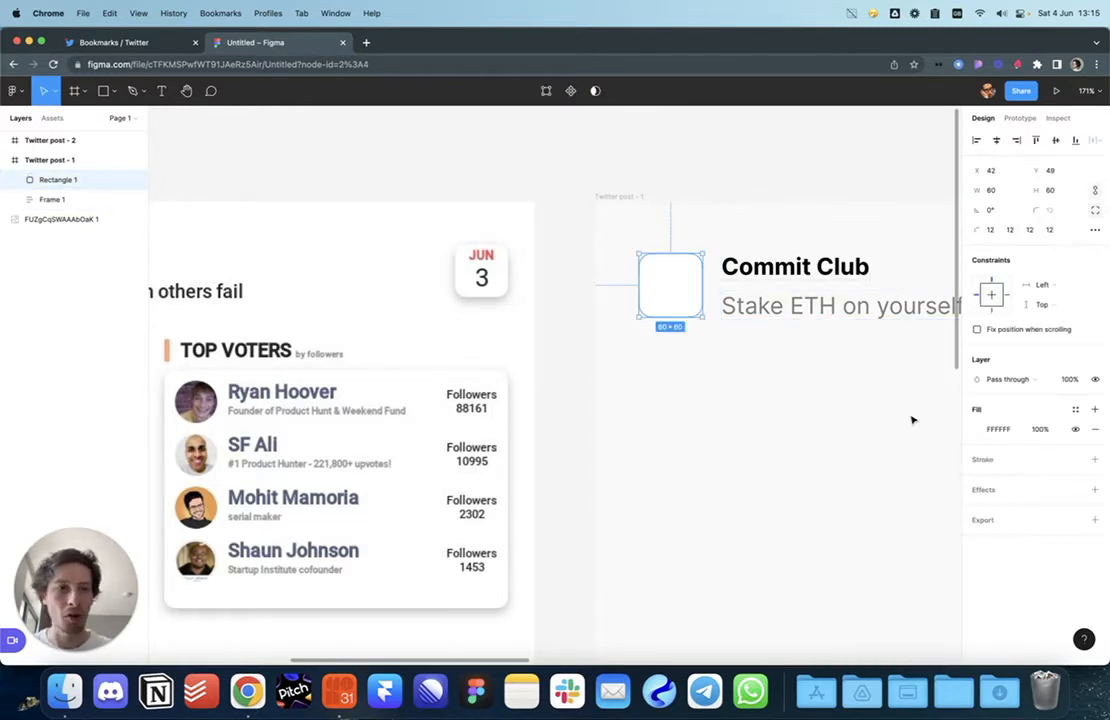
Step: Add a 10% border to the rounded square, then hide it
{"action": "left_click", "coordinate": [988, 461]}
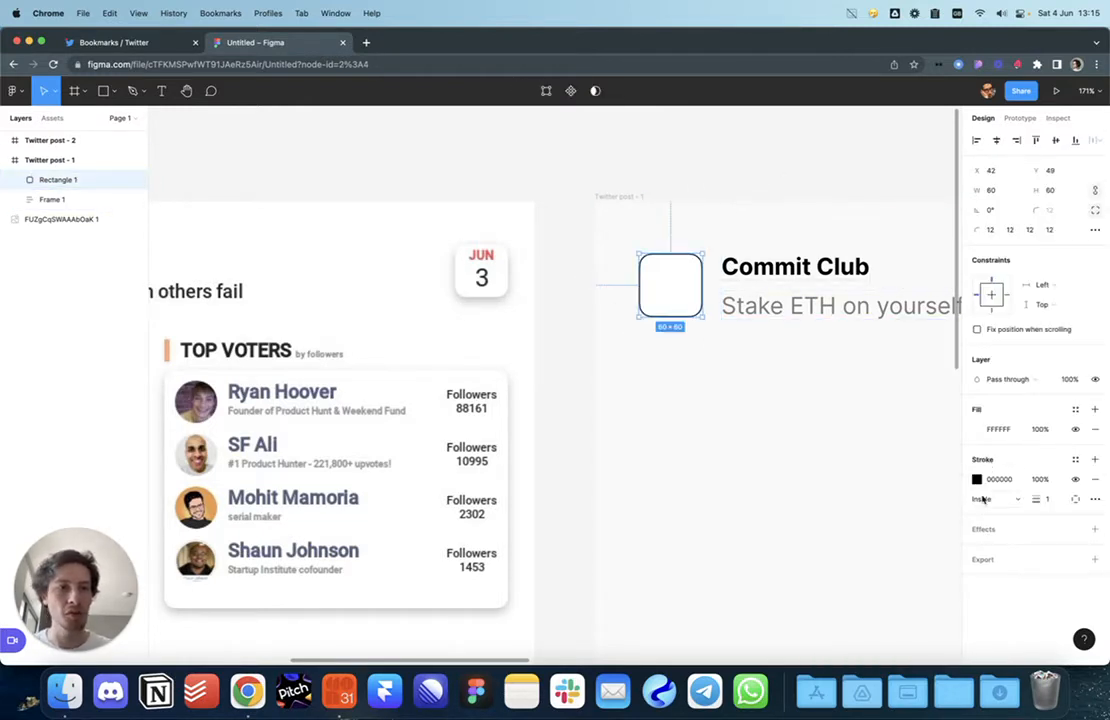
{"action": "left_click", "coordinate": [903, 443]}
{"action": "left_click", "coordinate": [665, 282]}
{"action": "left_click", "coordinate": [565, 295]}
{"action": "scroll", "coordinate": [706, 273], "scroll_direction": "up", "scroll_amount": 10}
{"action": "scroll", "coordinate": [745, 257], "scroll_direction": "down", "scroll_amount": 10}
{"action": "left_click", "coordinate": [677, 307]}
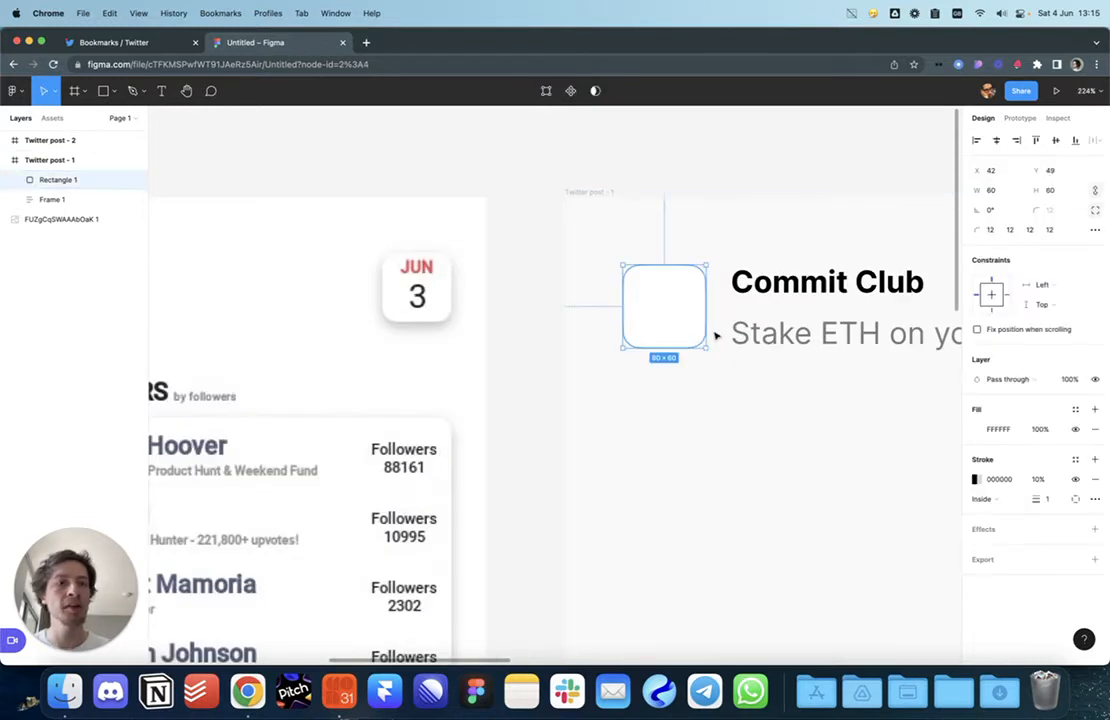
{"action": "left_click", "coordinate": [1076, 480]}
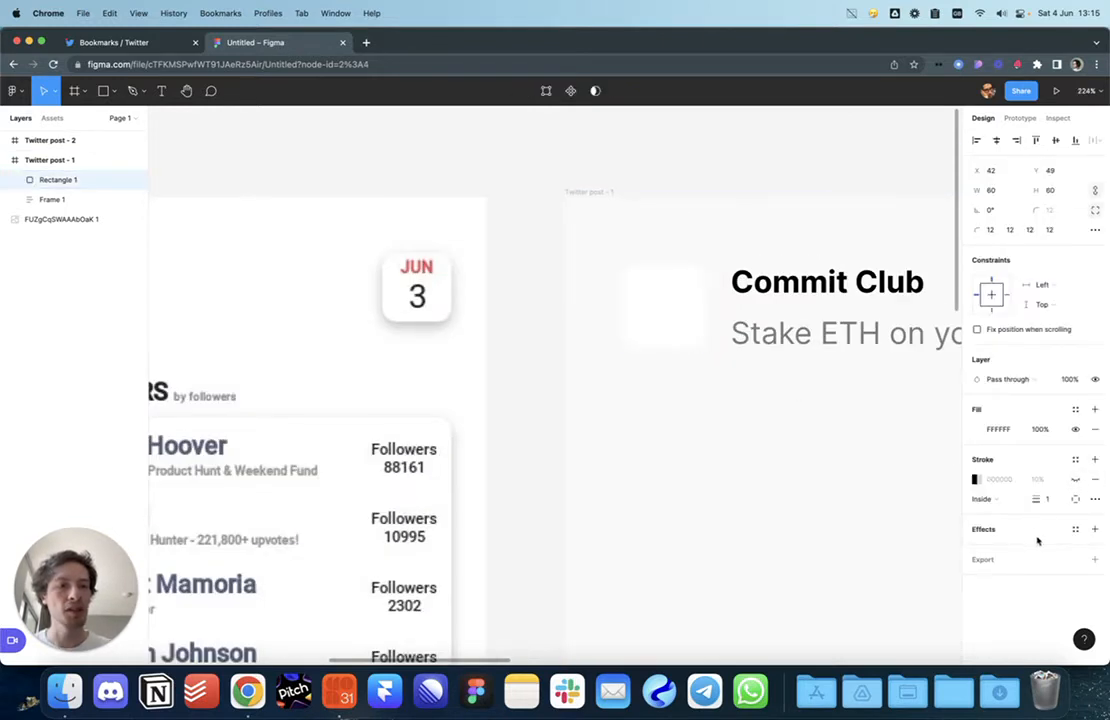
Step: Give the rounded square a drop shadow with 10% opacity and blur 10
{"action": "left_click", "coordinate": [1093, 528]}
{"action": "left_click", "coordinate": [1022, 548]}
{"action": "left_click", "coordinate": [1022, 548]}
{"action": "left_click", "coordinate": [977, 550]}
{"action": "left_click", "coordinate": [846, 598]}
{"action": "left_click", "coordinate": [885, 619]}
{"action": "type", "text": "10"}
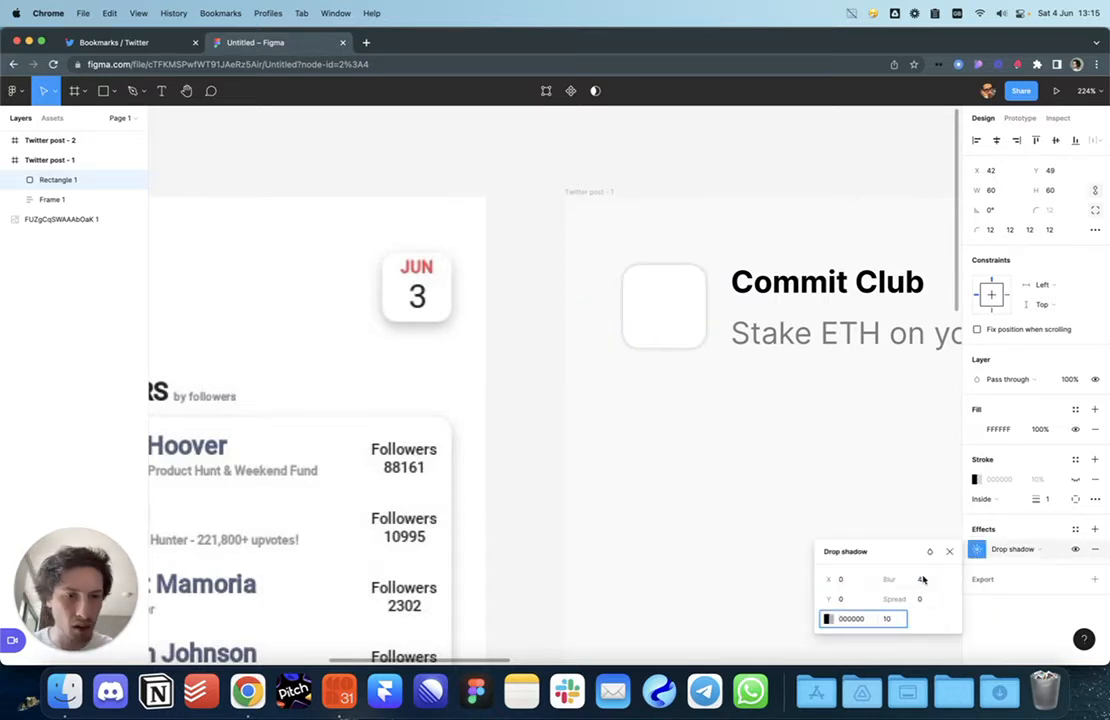
{"action": "left_click", "coordinate": [922, 579]}
{"action": "type", "text": "10"}
{"action": "key", "text": "Return"}
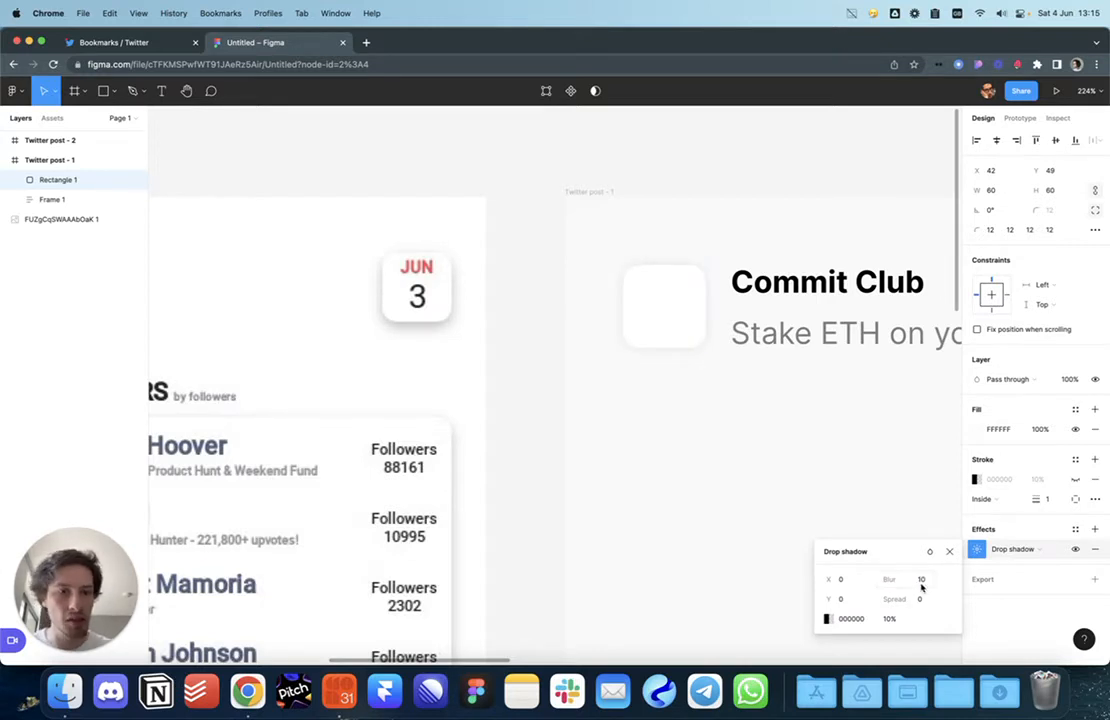
{"action": "left_click", "coordinate": [798, 510]}
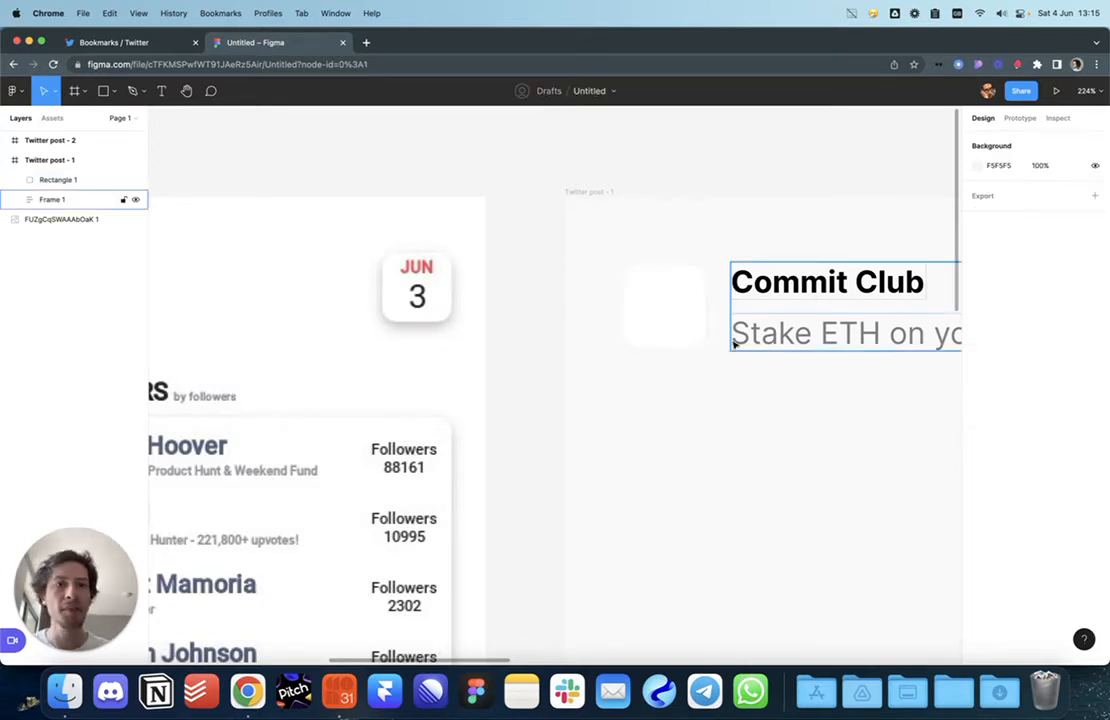
Step: Zoom in to inspect the header, rounded square and the post frame's fill
{"action": "scroll", "coordinate": [733, 344], "scroll_direction": "up", "scroll_amount": 5}
{"action": "scroll", "coordinate": [679, 354], "scroll_direction": "up", "scroll_amount": 2}
{"action": "scroll", "coordinate": [671, 354], "scroll_direction": "up", "scroll_amount": 8}
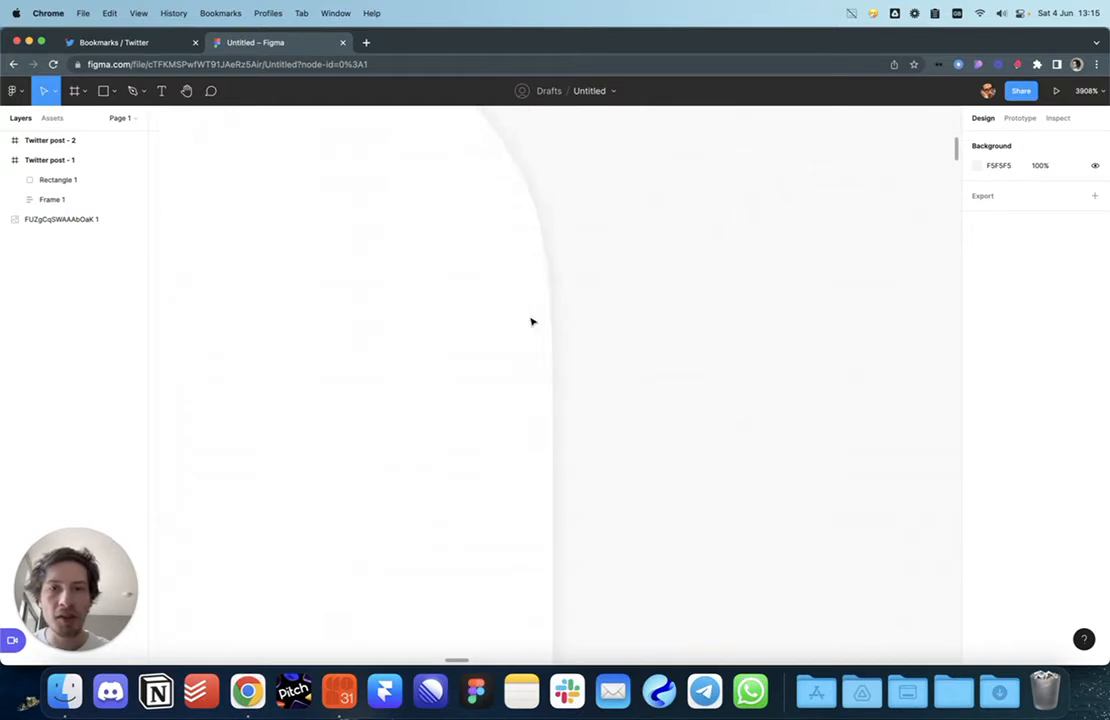
{"action": "scroll", "coordinate": [532, 322], "scroll_direction": "down", "scroll_amount": 8}
{"action": "scroll", "coordinate": [533, 321], "scroll_direction": "left", "scroll_amount": 3}
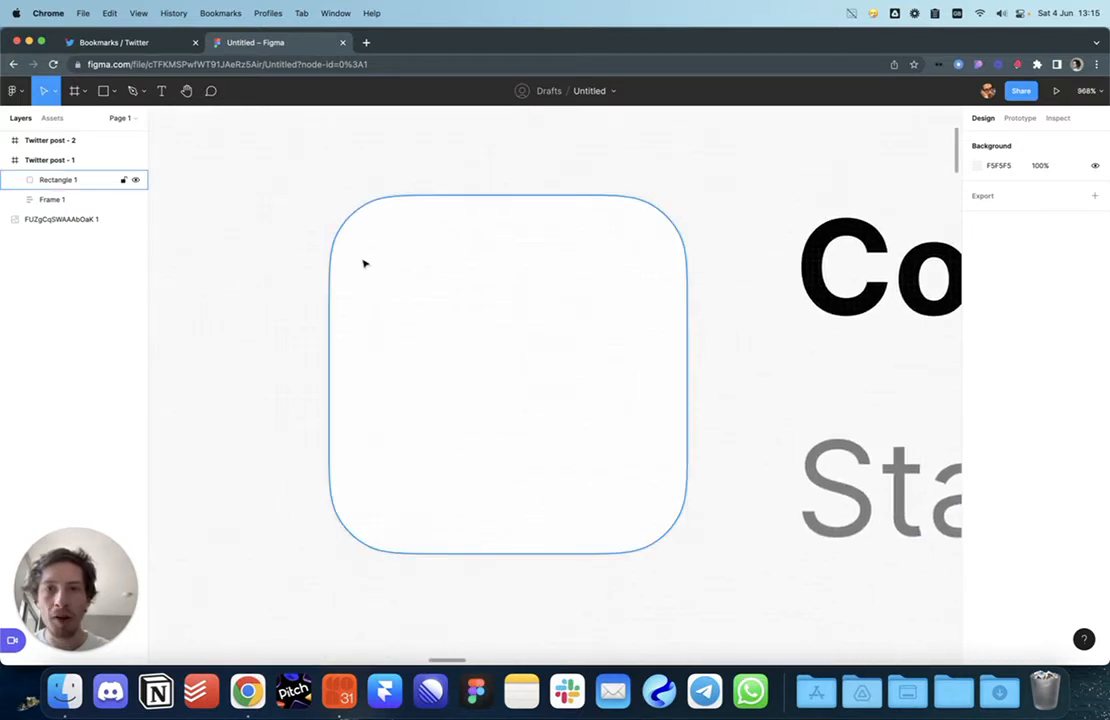
{"action": "left_click", "coordinate": [822, 393]}
{"action": "left_click", "coordinate": [775, 404]}
{"action": "scroll", "coordinate": [764, 408], "scroll_direction": "up", "scroll_amount": 6}
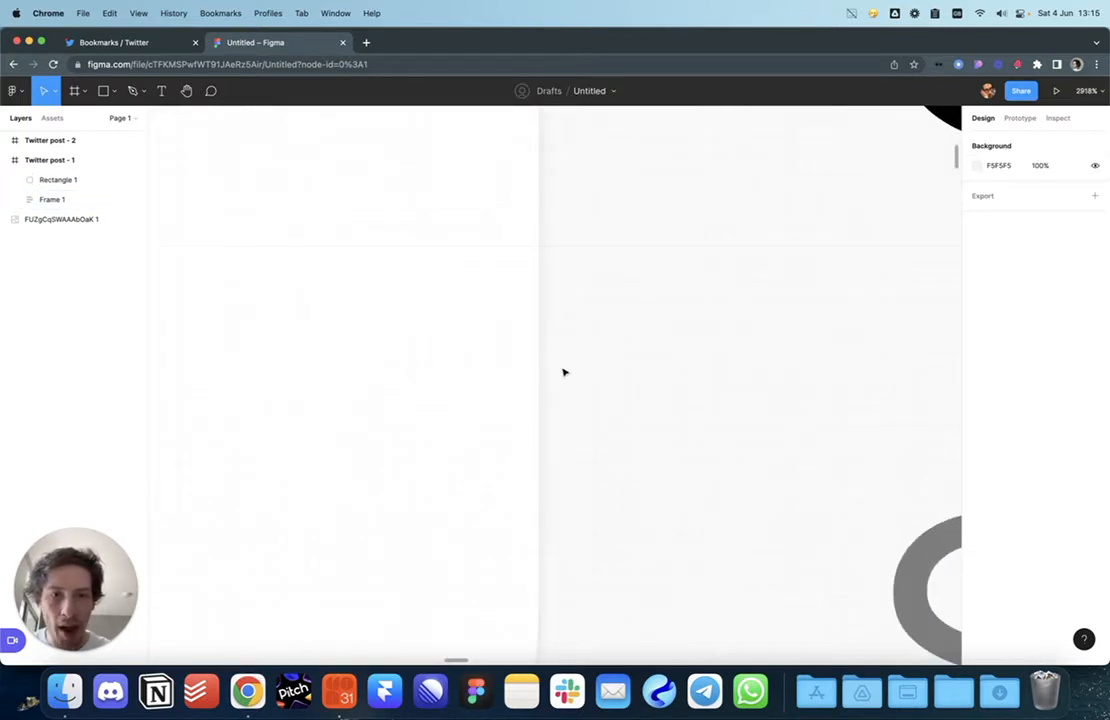
{"action": "scroll", "coordinate": [564, 374], "scroll_direction": "down", "scroll_amount": 2}
{"action": "scroll", "coordinate": [566, 506], "scroll_direction": "down", "scroll_amount": 2}
{"action": "scroll", "coordinate": [565, 505], "scroll_direction": "down", "scroll_amount": 8}
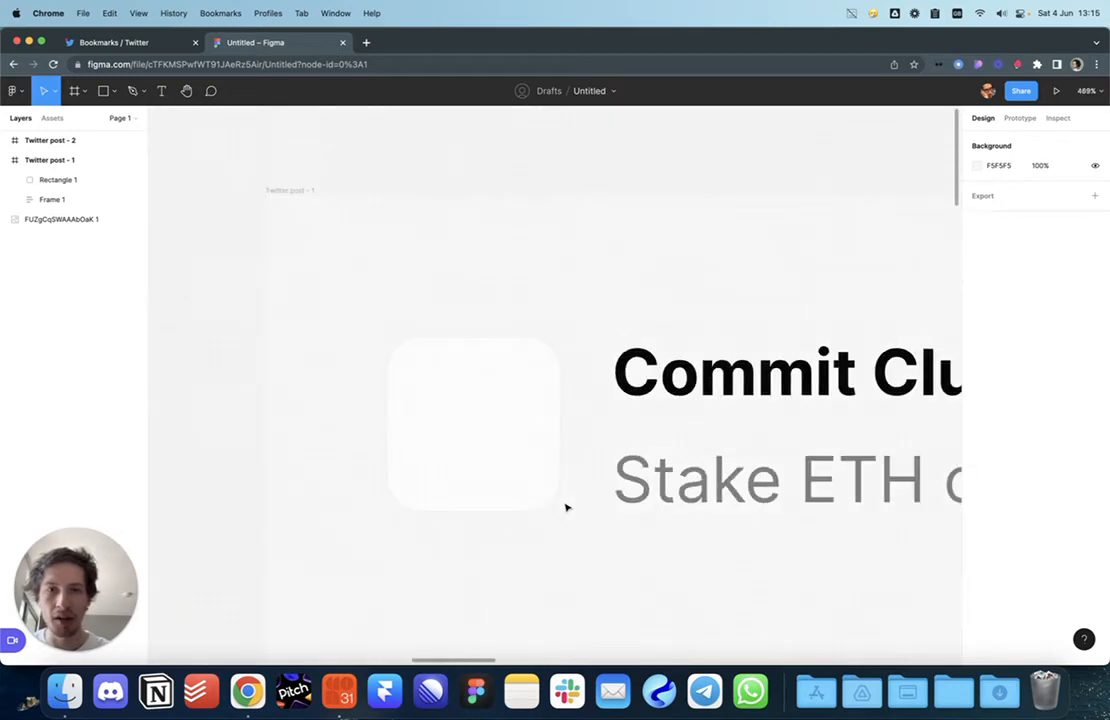
{"action": "scroll", "coordinate": [565, 507], "scroll_direction": "up", "scroll_amount": 2}
{"action": "scroll", "coordinate": [573, 524], "scroll_direction": "up", "scroll_amount": 4}
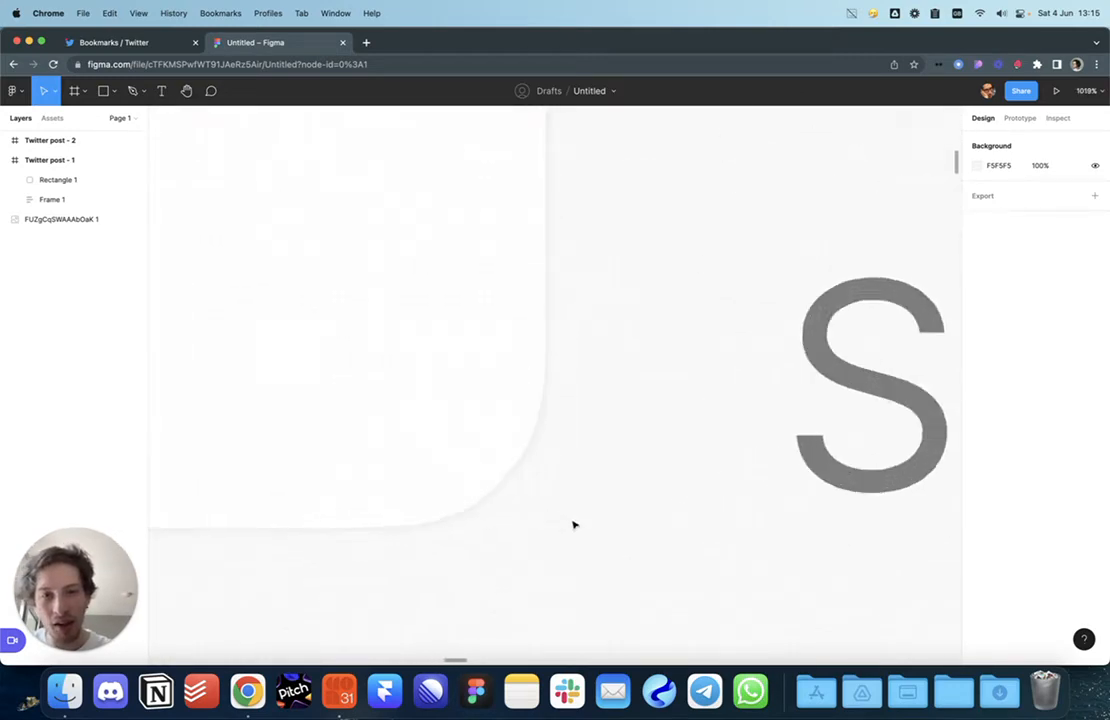
{"action": "scroll", "coordinate": [573, 524], "scroll_direction": "down", "scroll_amount": 8}
{"action": "scroll", "coordinate": [573, 524], "scroll_direction": "down", "scroll_amount": 3}
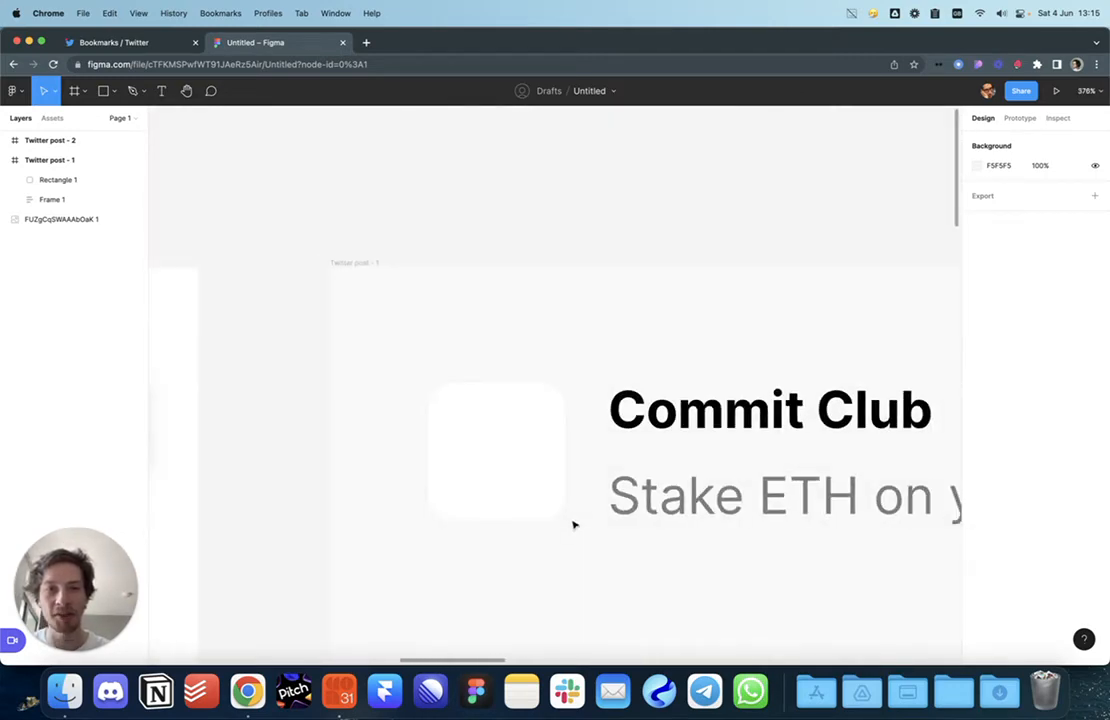
{"action": "scroll", "coordinate": [573, 524], "scroll_direction": "up", "scroll_amount": 4}
{"action": "scroll", "coordinate": [573, 524], "scroll_direction": "down", "scroll_amount": 2}
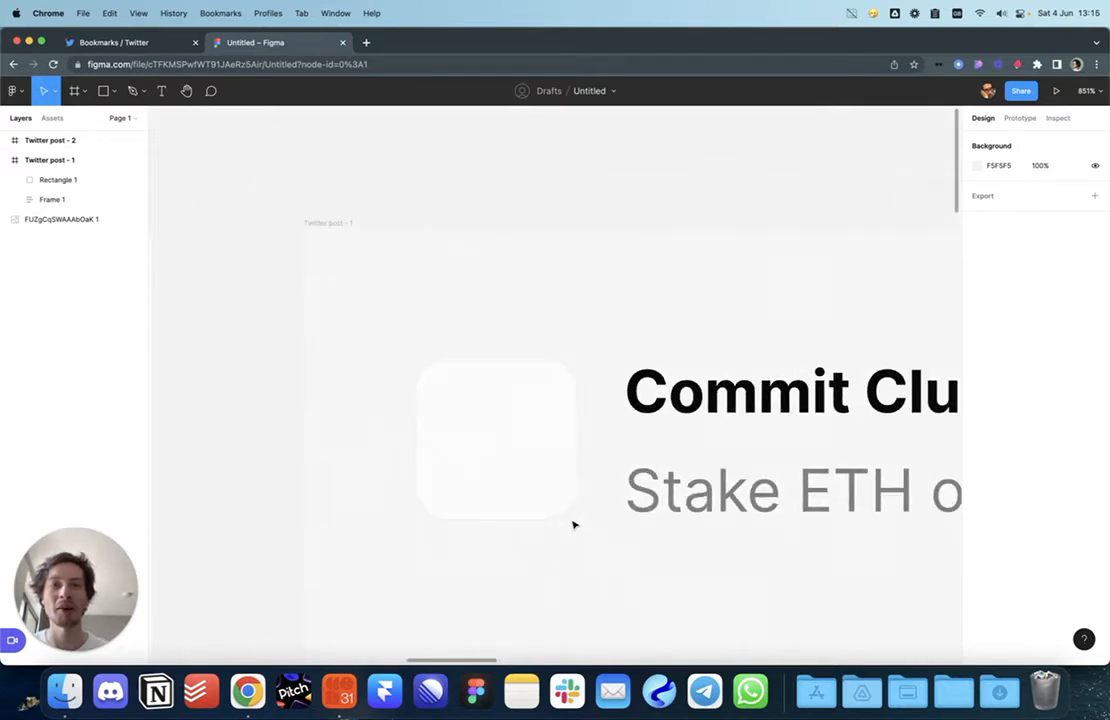
{"action": "scroll", "coordinate": [648, 225], "scroll_direction": "down", "scroll_amount": 3}
{"action": "left_click", "coordinate": [552, 377]}
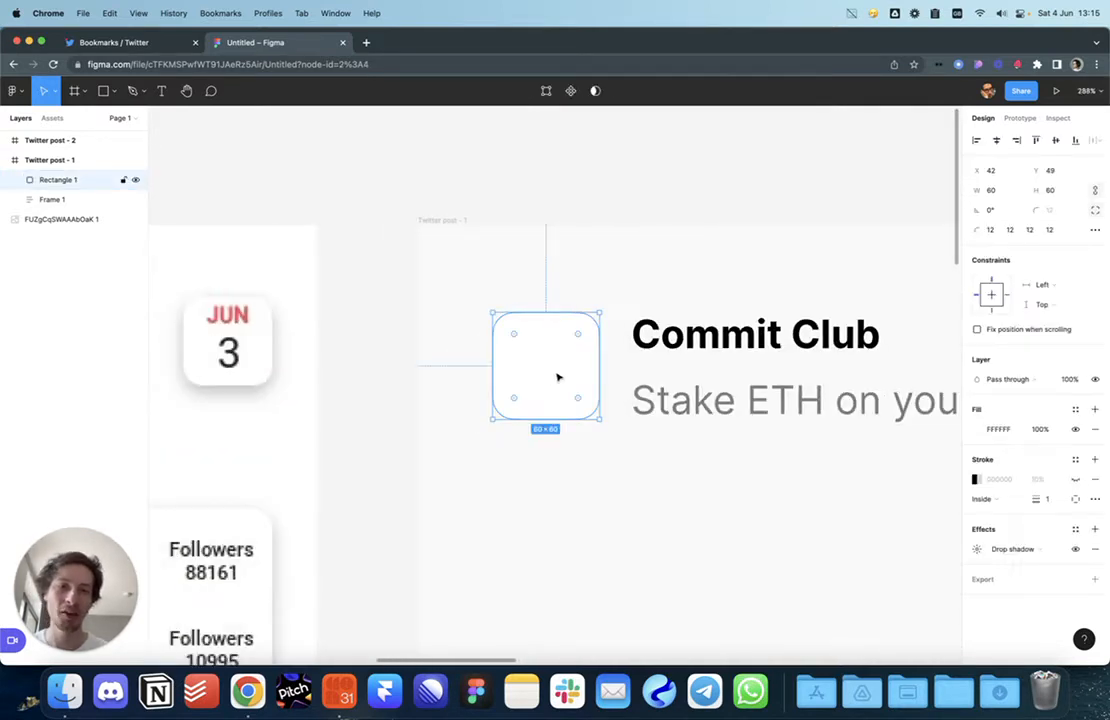
{"action": "left_click", "coordinate": [595, 535]}
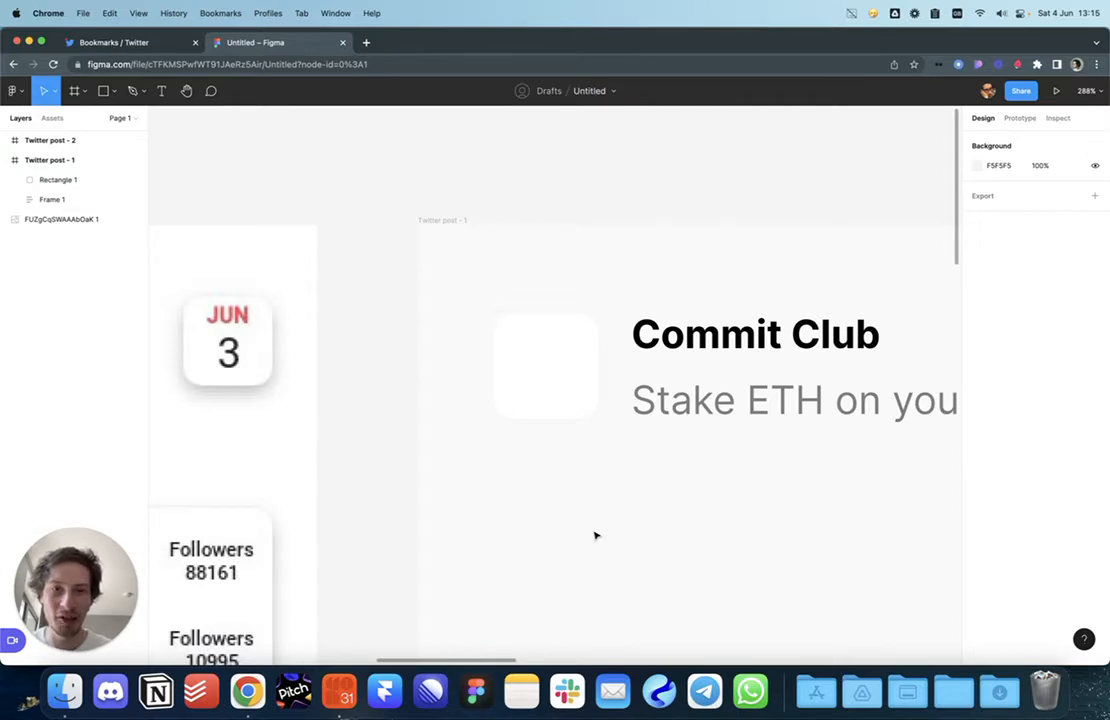
{"action": "scroll", "coordinate": [595, 535], "scroll_direction": "down", "scroll_amount": 5}
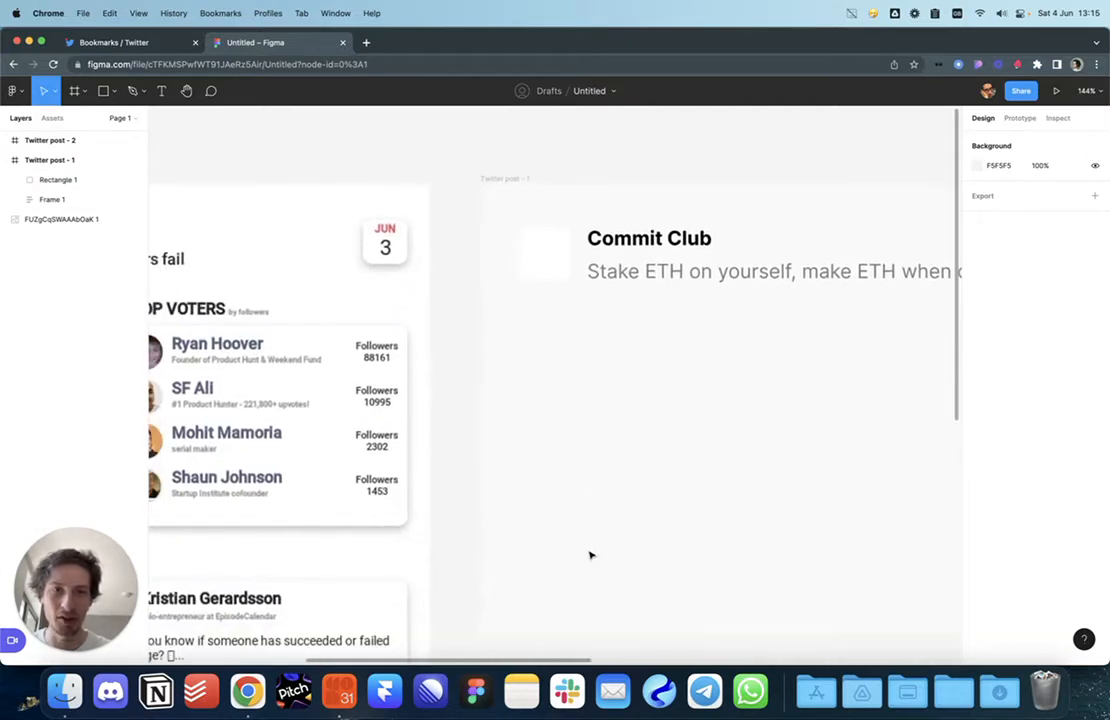
{"action": "scroll", "coordinate": [590, 555], "scroll_direction": "down", "scroll_amount": 5}
{"action": "left_click", "coordinate": [552, 358]}
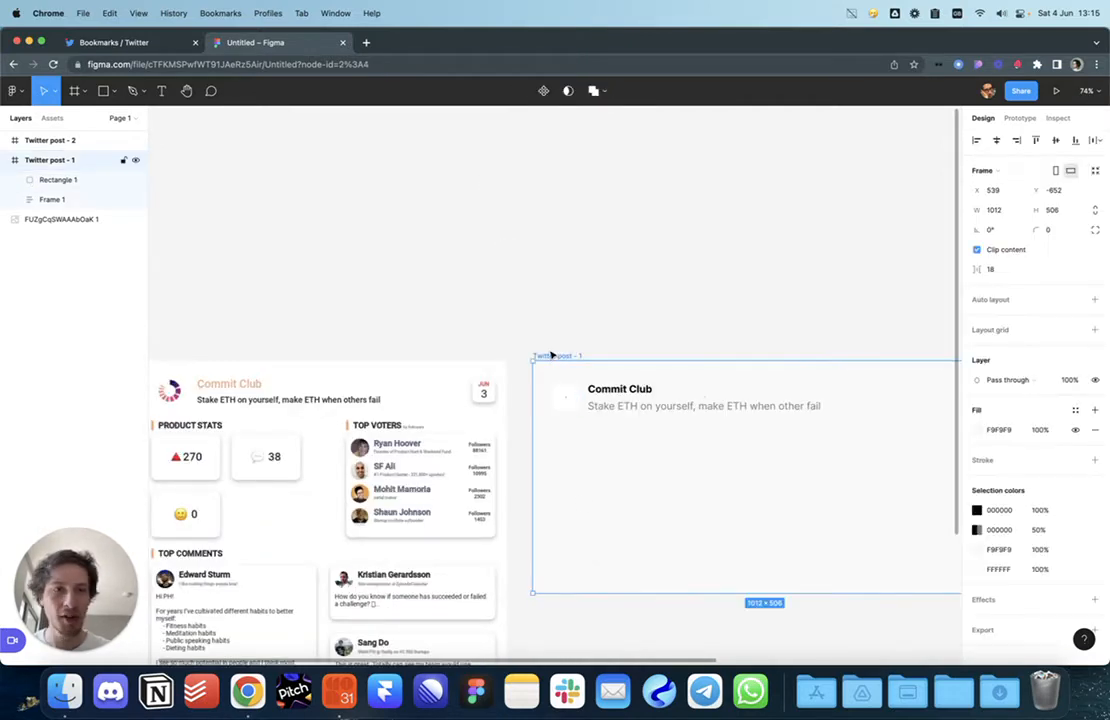
{"action": "left_click", "coordinate": [977, 430]}
{"action": "left_click", "coordinate": [690, 262]}
Step: Raise the rounded square's drop shadow opacity to 20%
{"action": "scroll", "coordinate": [559, 395], "scroll_direction": "up", "scroll_amount": 5}
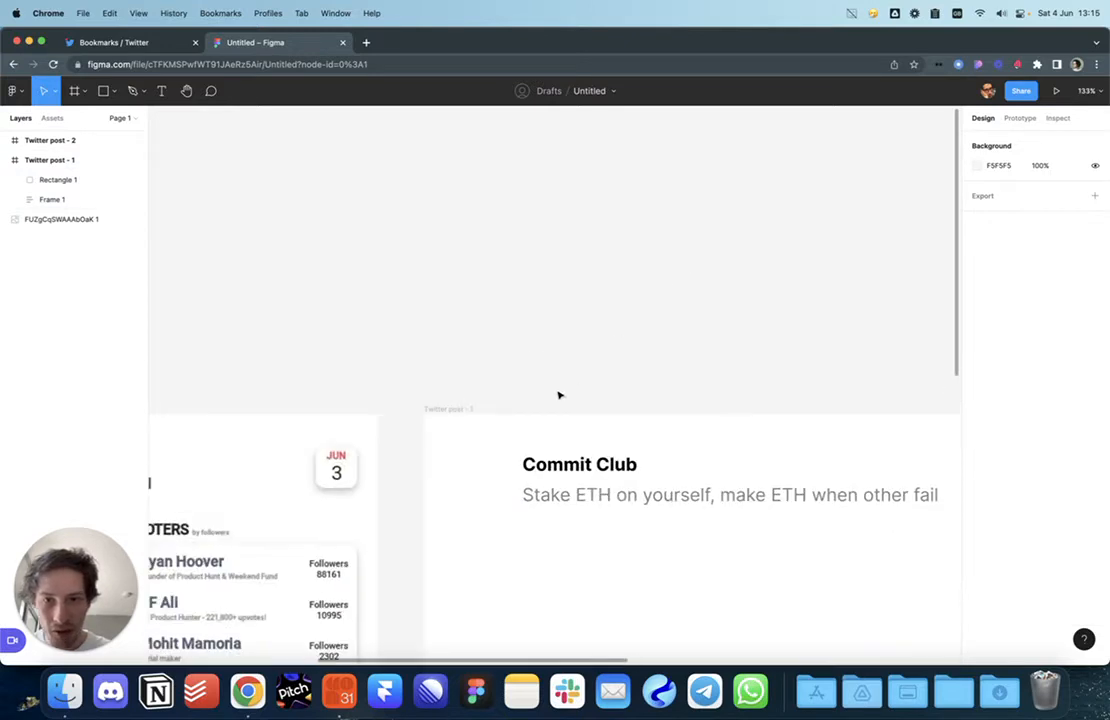
{"action": "scroll", "coordinate": [559, 395], "scroll_direction": "up", "scroll_amount": 5}
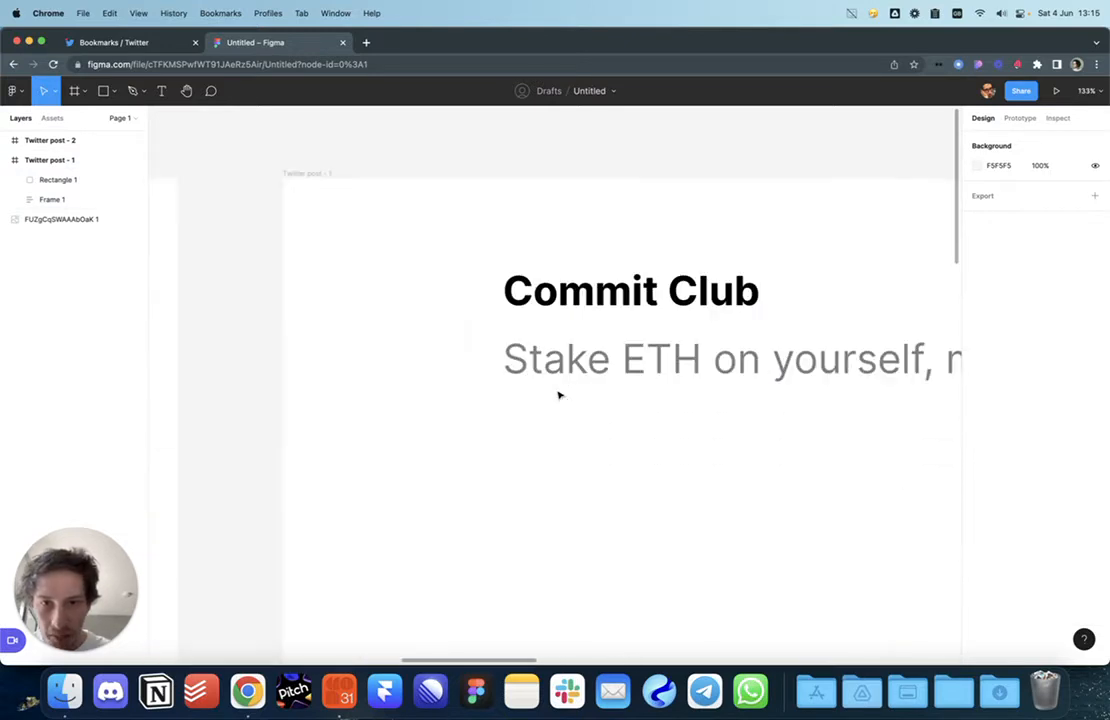
{"action": "left_click", "coordinate": [435, 351]}
{"action": "left_click", "coordinate": [978, 549]}
{"action": "left_click", "coordinate": [889, 618]}
{"action": "type", "text": "20"}
{"action": "key", "text": "Return"}
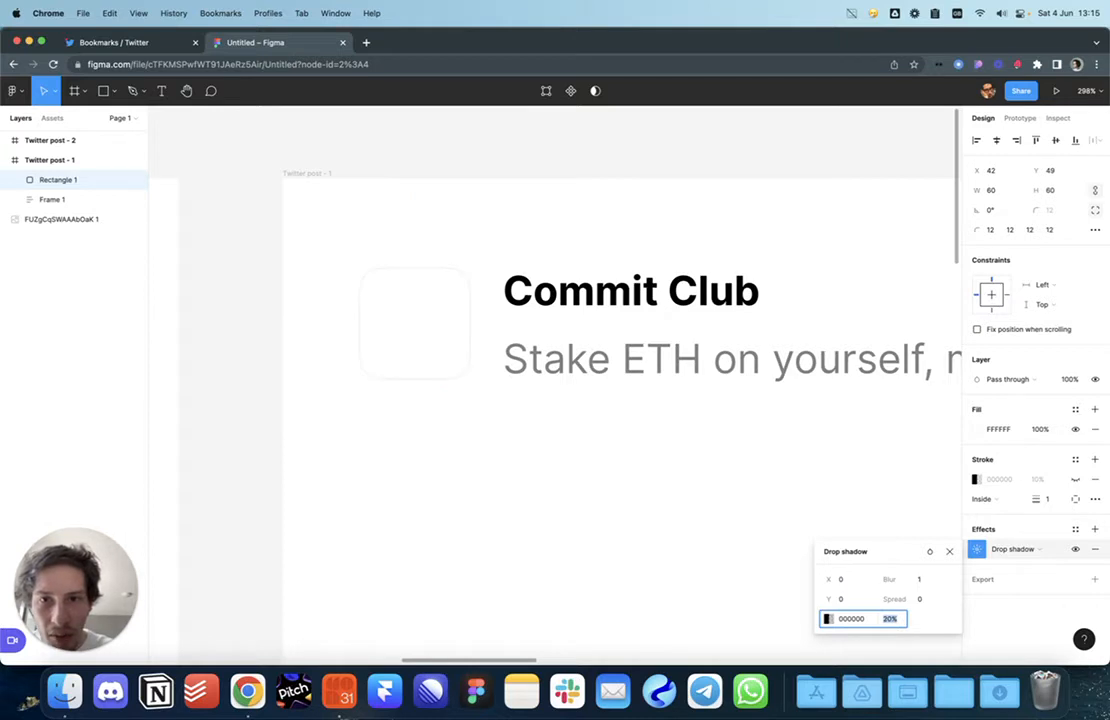
{"action": "left_click", "coordinate": [630, 526]}
{"action": "scroll", "coordinate": [617, 518], "scroll_direction": "down", "scroll_amount": 10}
{"action": "scroll", "coordinate": [660, 490], "scroll_direction": "left", "scroll_amount": 1}
{"action": "scroll", "coordinate": [670, 485], "scroll_direction": "down", "scroll_amount": 2}
{"action": "scroll", "coordinate": [670, 485], "scroll_direction": "left", "scroll_amount": 1}
{"action": "scroll", "coordinate": [716, 354], "scroll_direction": "right", "scroll_amount": 5}
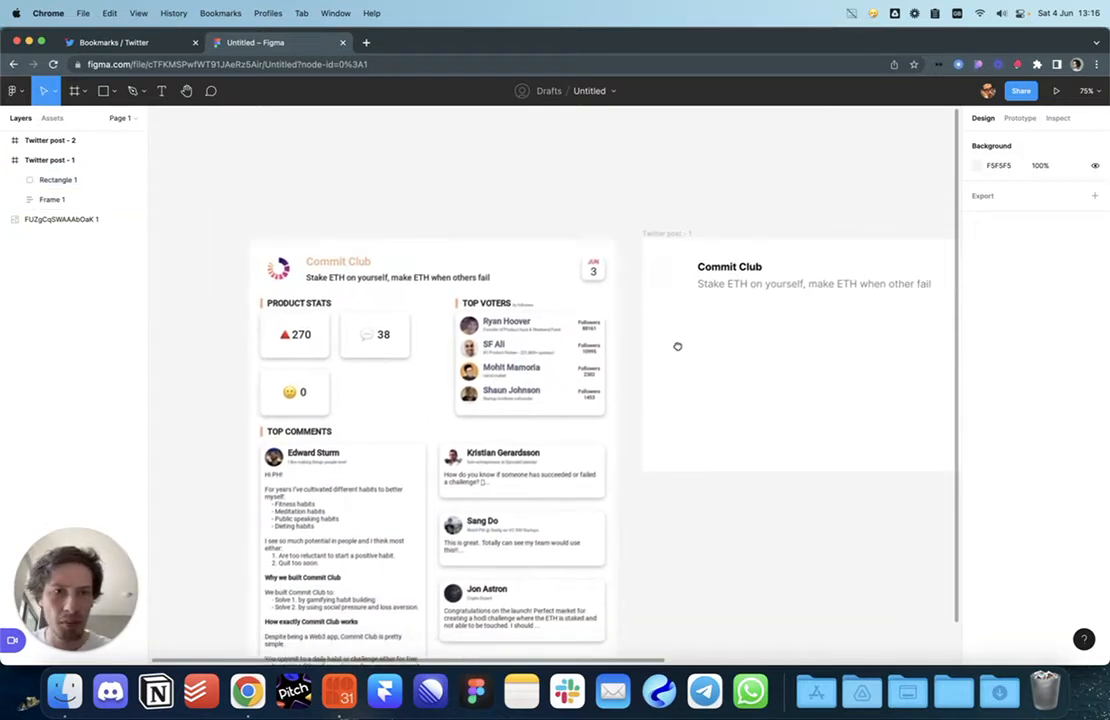
Step: Duplicate the Commit Club title below the header as a 'Product Stats' heading
{"action": "double_click", "coordinate": [582, 258]}
{"action": "left_click", "coordinate": [595, 342]}
{"action": "scroll", "coordinate": [630, 370], "scroll_direction": "down", "scroll_amount": 1}
{"action": "scroll", "coordinate": [630, 370], "scroll_direction": "left", "scroll_amount": 3}
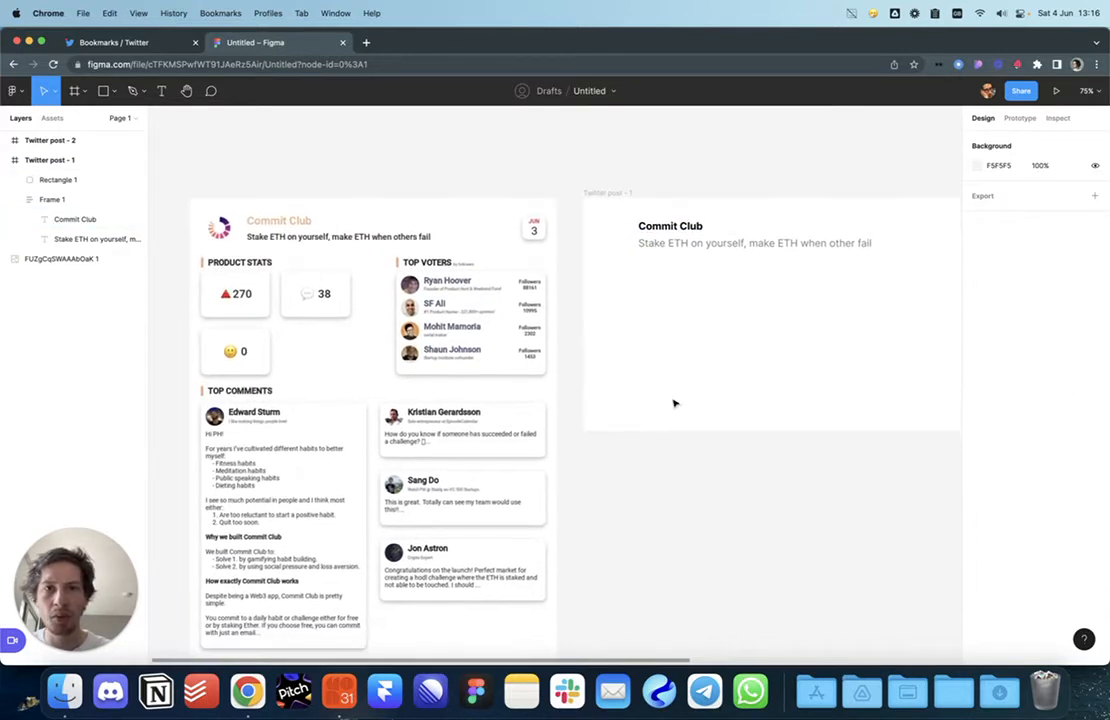
{"action": "left_click", "coordinate": [663, 228]}
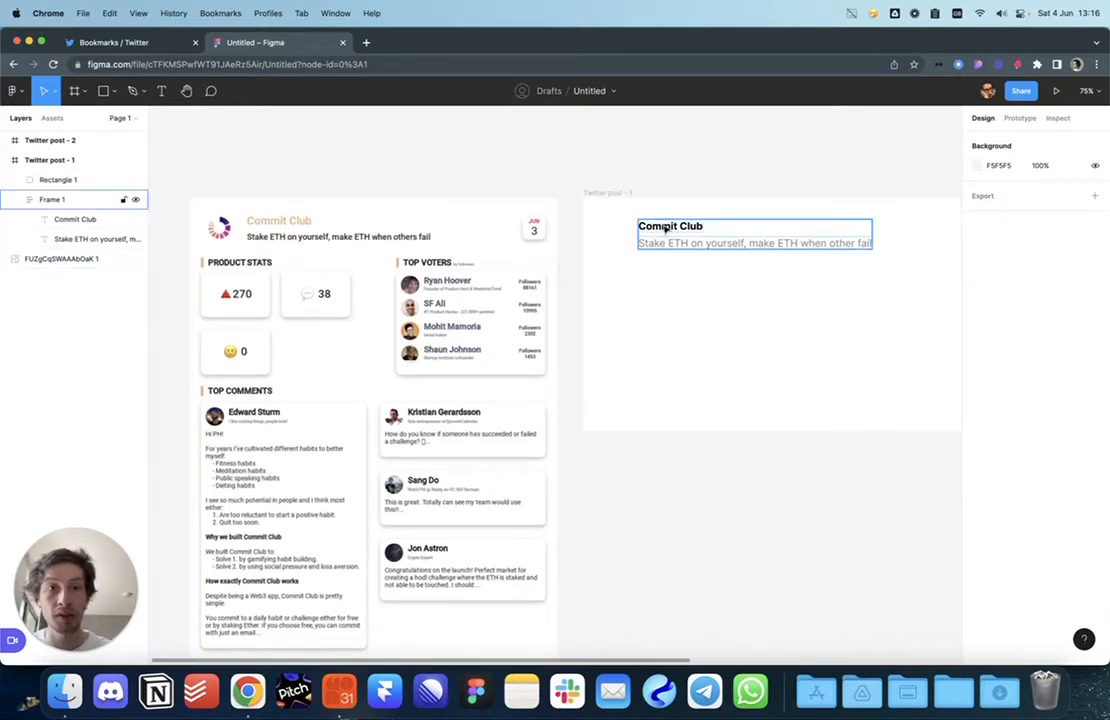
{"action": "left_click", "coordinate": [663, 228]}
{"action": "left_click_drag", "start_coordinate": [658, 242], "coordinate": [630, 285]}
{"action": "double_click", "coordinate": [630, 284]}
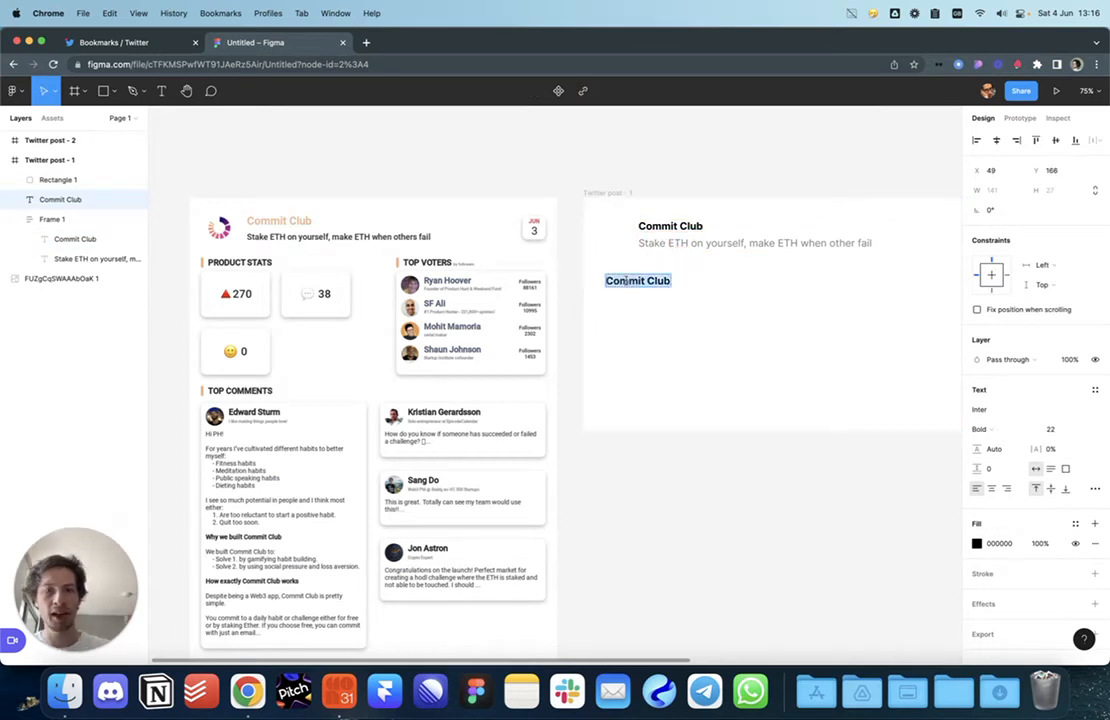
{"action": "type", "text": "Product Stats"}
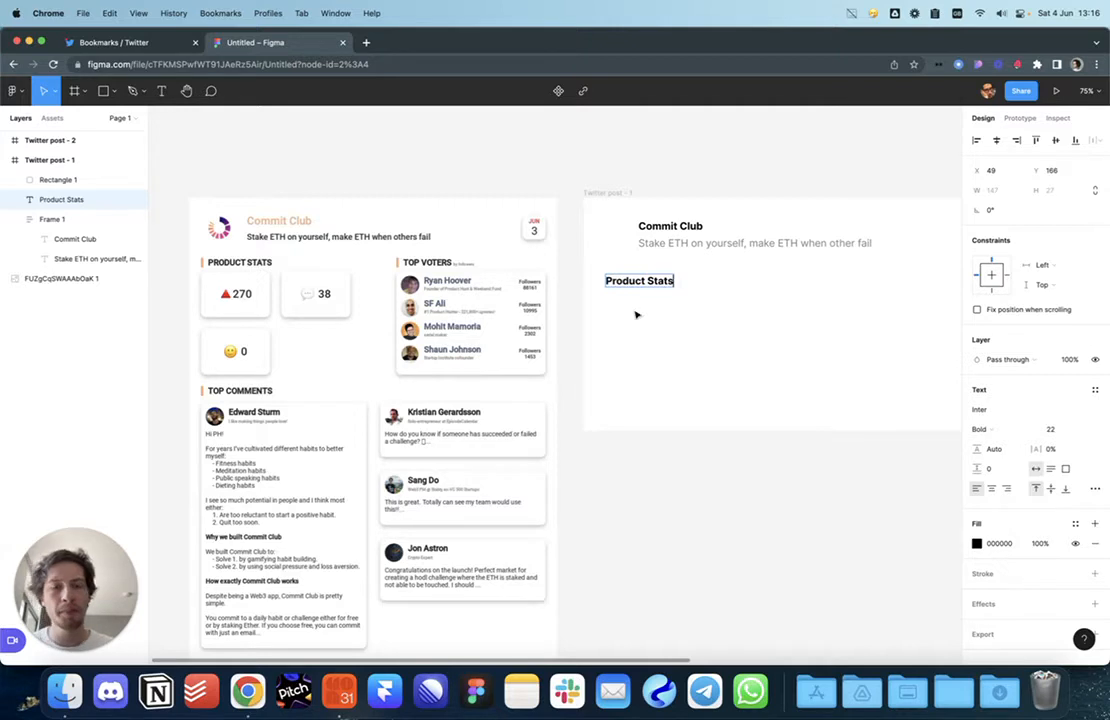
{"action": "left_click", "coordinate": [657, 320]}
{"action": "left_click_drag", "start_coordinate": [640, 284], "coordinate": [637, 284]}
{"action": "left_click", "coordinate": [639, 321]}
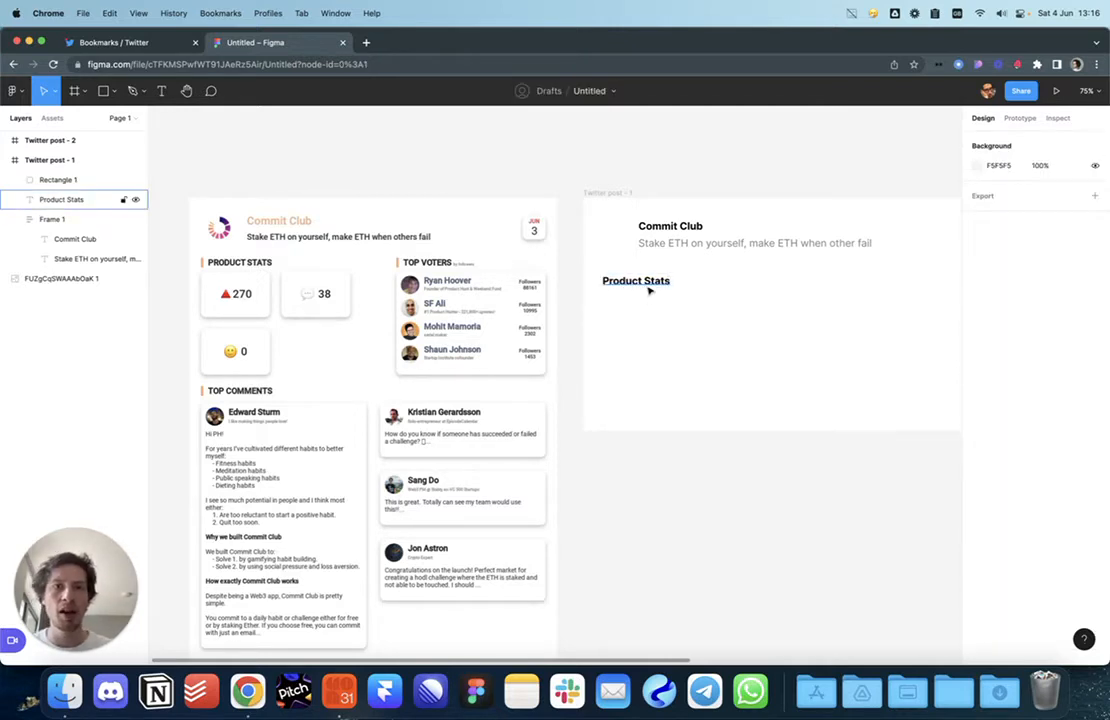
Step: Set the subtitle under Commit Club to font size 18
{"action": "left_click", "coordinate": [675, 234]}
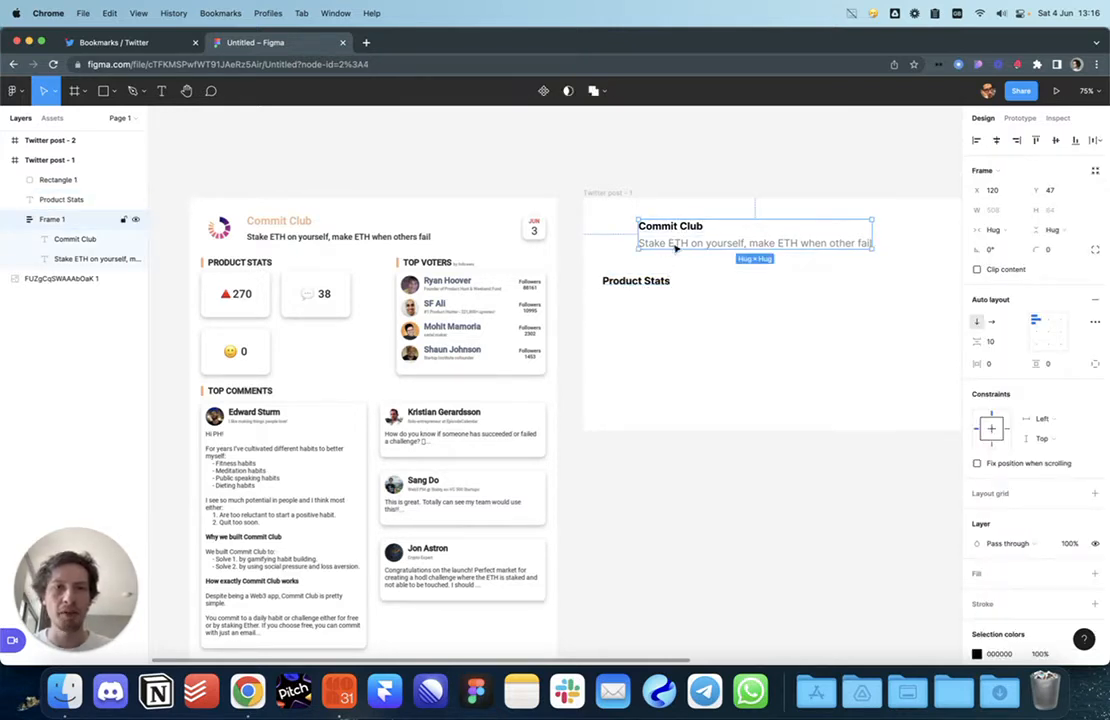
{"action": "left_click", "coordinate": [685, 308]}
{"action": "left_click", "coordinate": [661, 283]}
{"action": "left_click", "coordinate": [685, 226], "text": "super"}
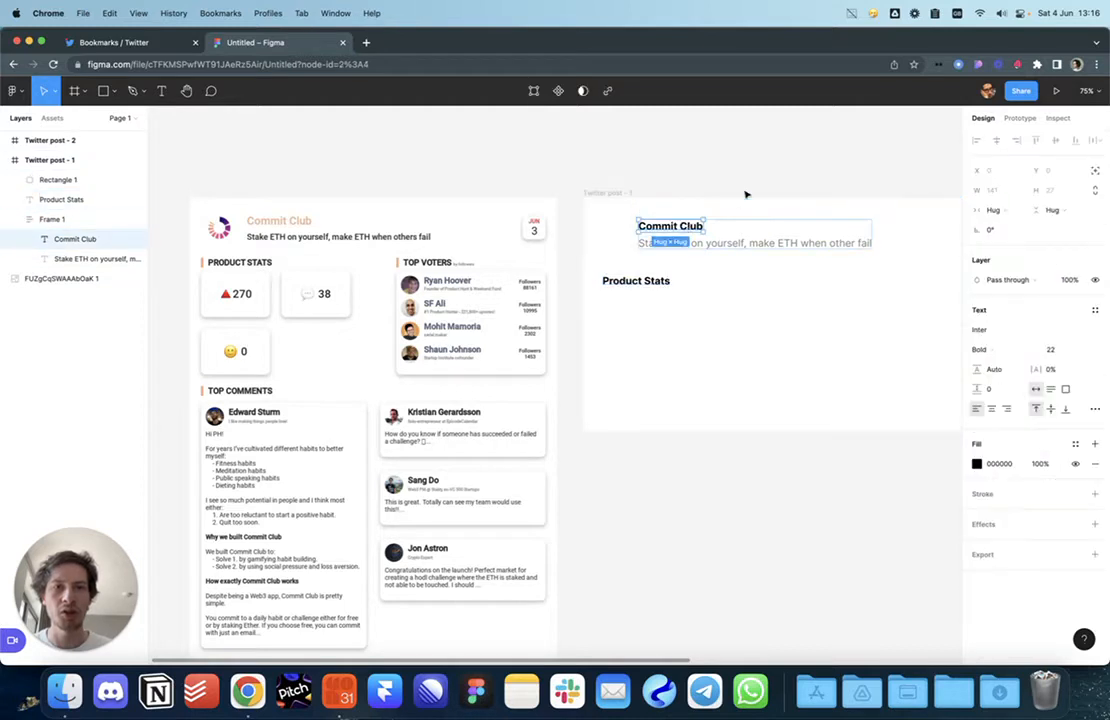
{"action": "left_click", "coordinate": [685, 208]}
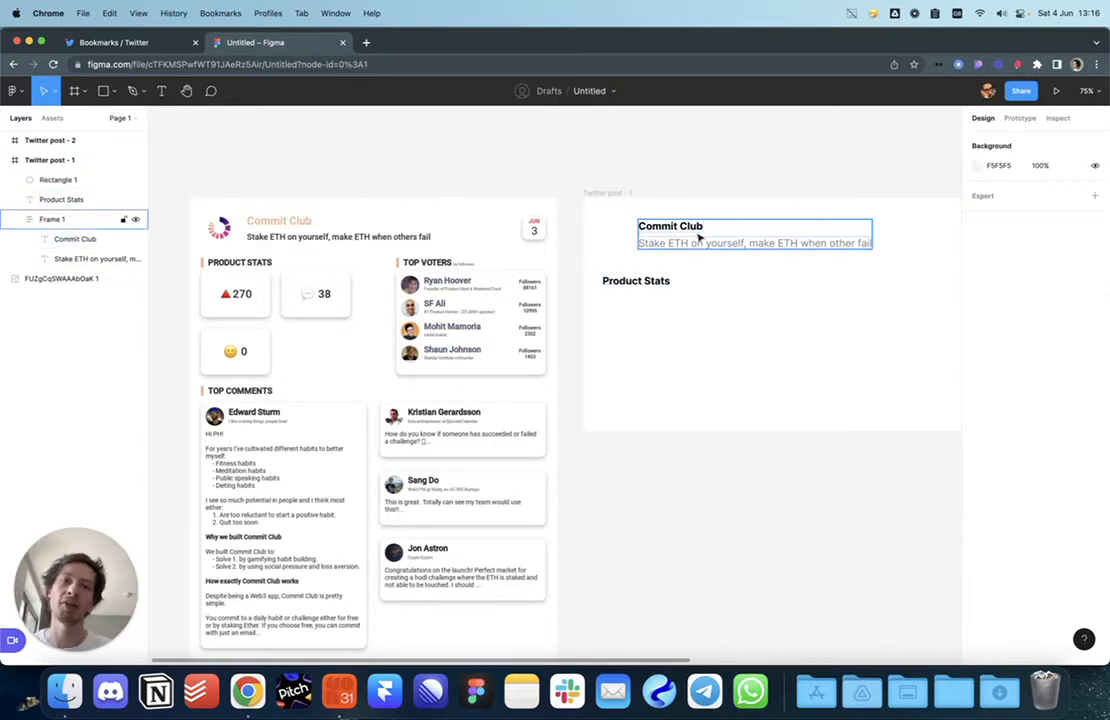
{"action": "left_click", "coordinate": [703, 244], "text": "super"}
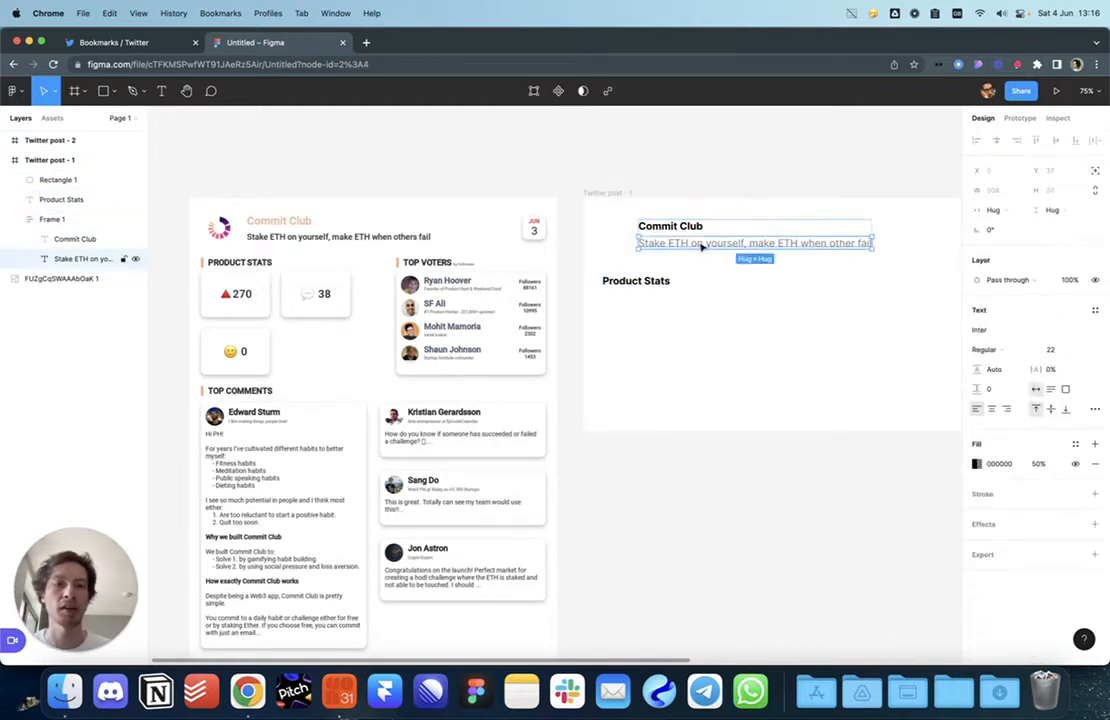
{"action": "left_click", "coordinate": [700, 228], "text": "super"}
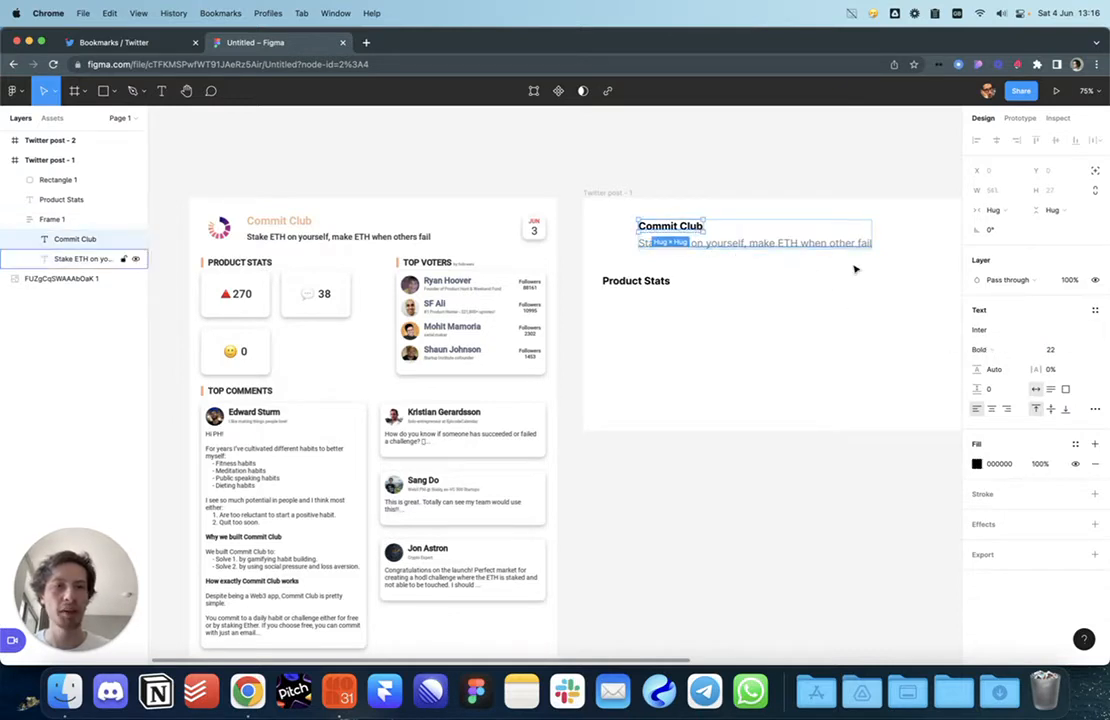
{"action": "left_click", "coordinate": [860, 351]}
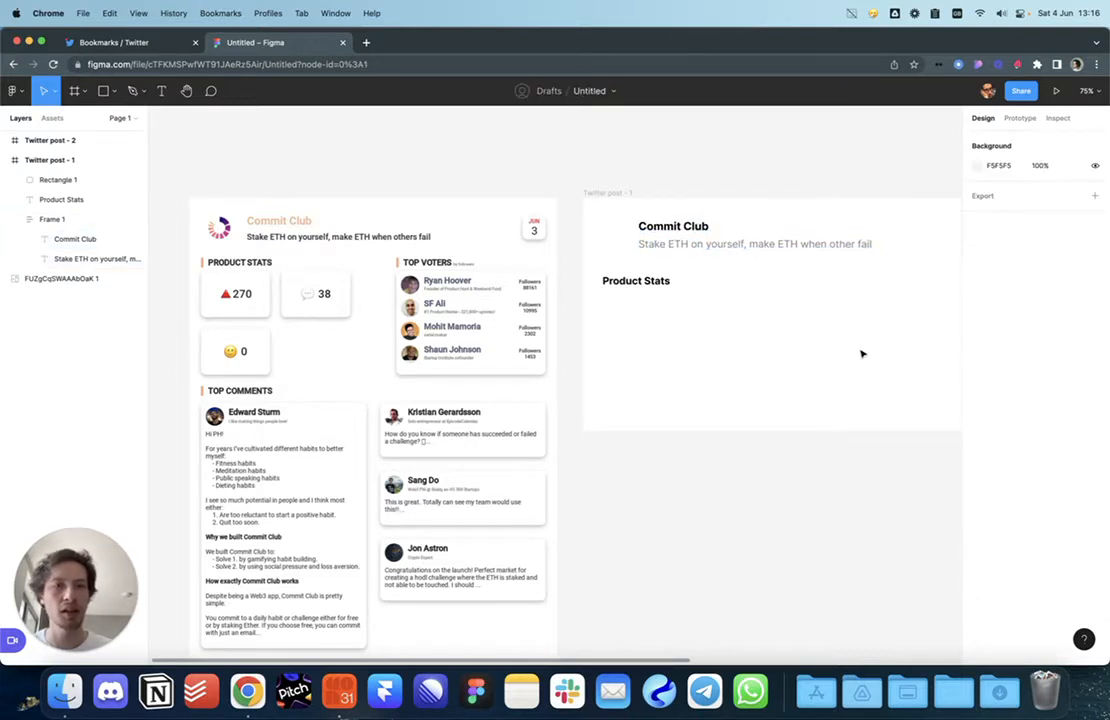
{"action": "left_click", "coordinate": [830, 248]}
{"action": "left_click", "coordinate": [822, 249]}
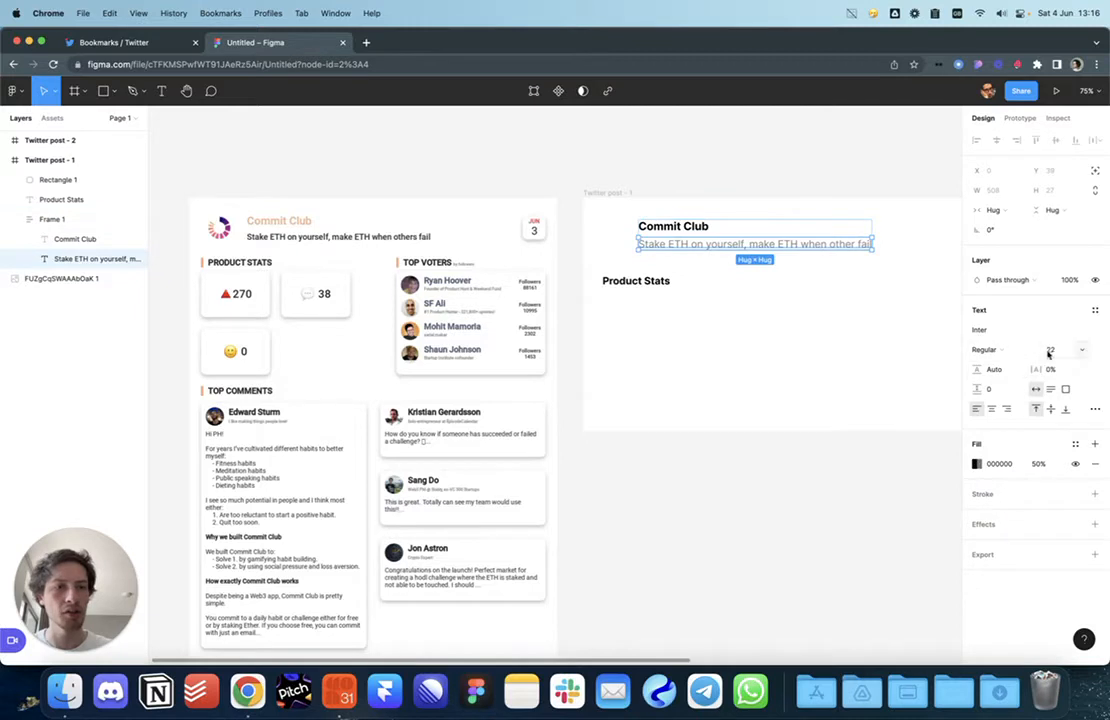
{"action": "key", "text": "Return"}
Step: Reduce Frame 1's auto layout gap between the title and subtitle
{"action": "left_click", "coordinate": [758, 309]}
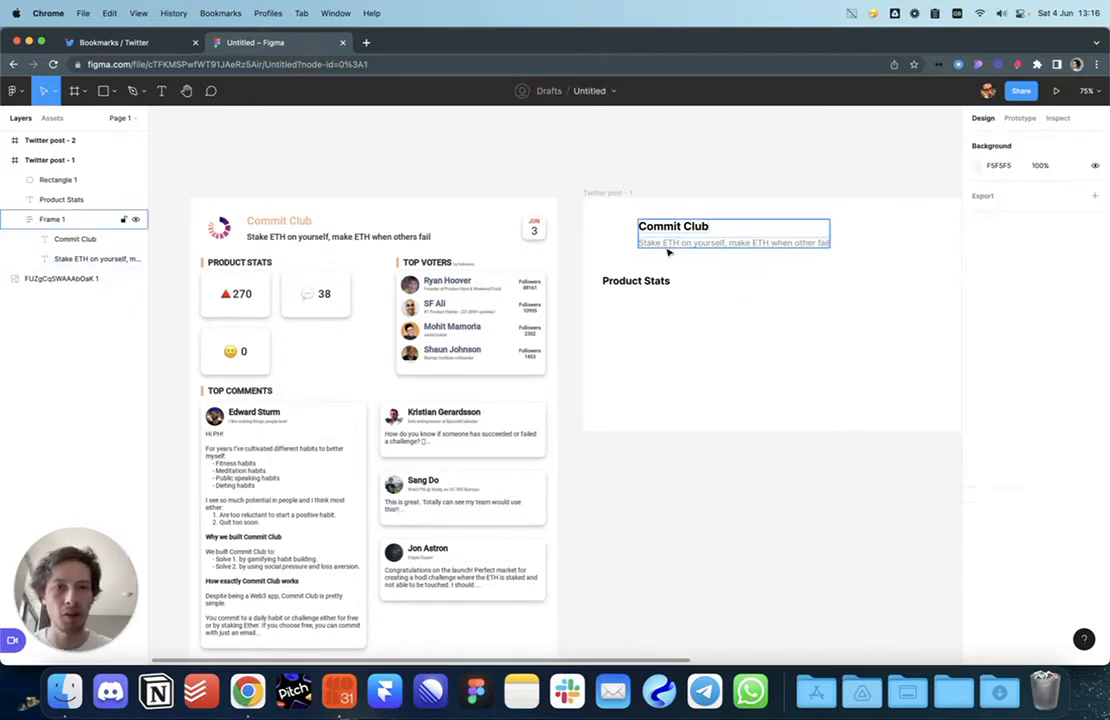
{"action": "left_click", "coordinate": [667, 247]}
{"action": "left_click_drag", "start_coordinate": [975, 338], "coordinate": [967, 337]}
{"action": "left_click", "coordinate": [716, 314]}
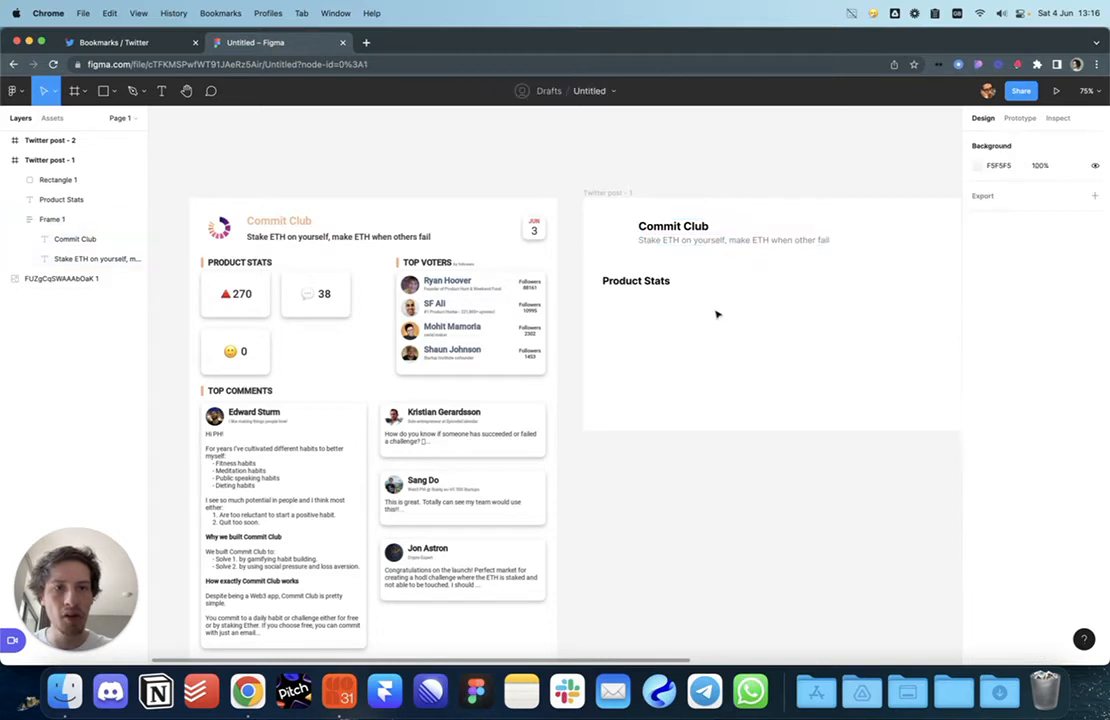
Step: Wrap the rounded square and title group in an auto layout with Shift+A
{"action": "left_click", "coordinate": [667, 243]}
{"action": "left_click", "coordinate": [625, 245], "text": "shift"}
{"action": "key", "text": "shift+a"}
{"action": "left_click", "coordinate": [823, 312]}
{"action": "left_click", "coordinate": [669, 240]}
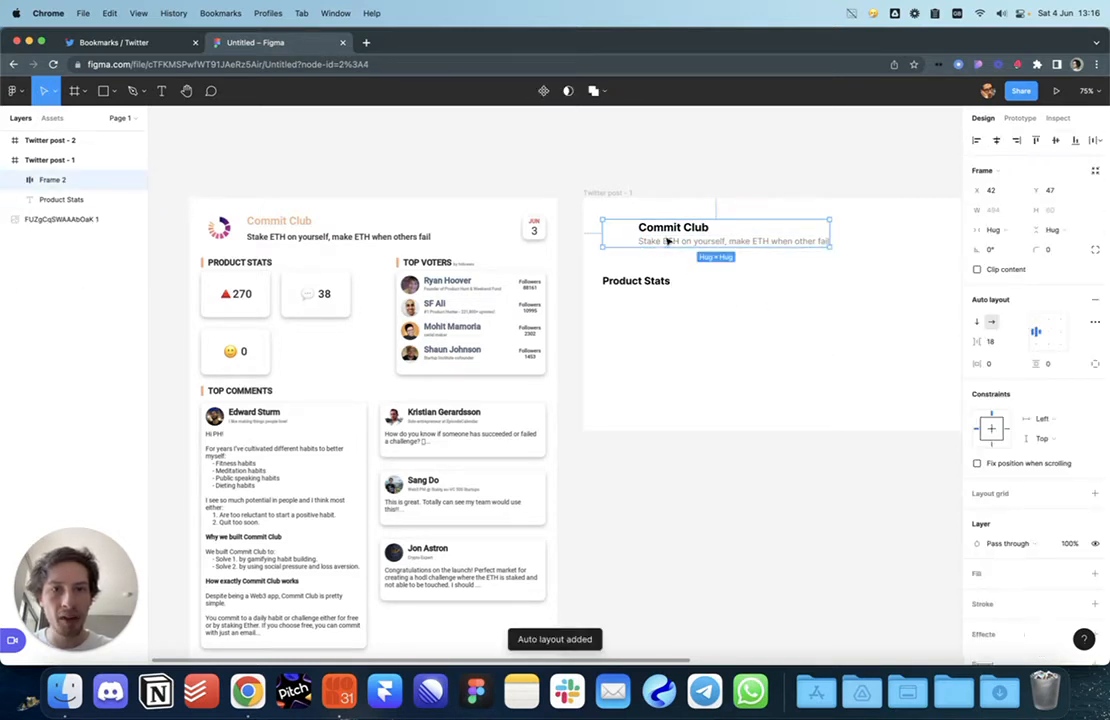
{"action": "left_click", "coordinate": [741, 301]}
{"action": "left_click", "coordinate": [700, 240]}
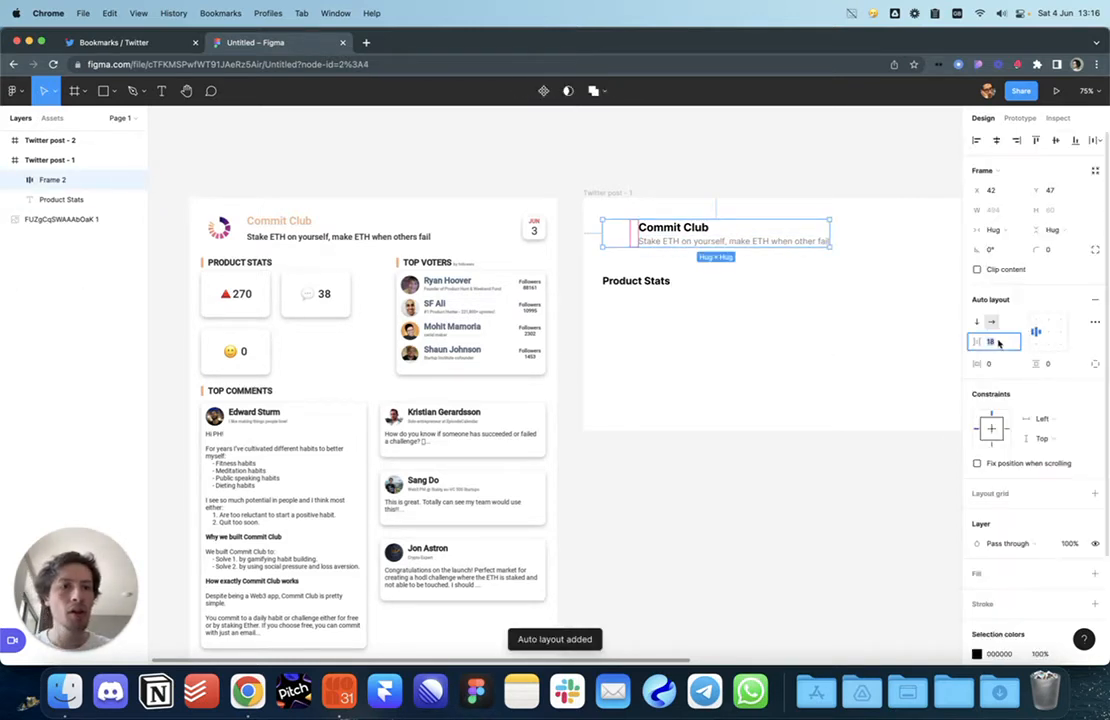
{"action": "left_click", "coordinate": [688, 326]}
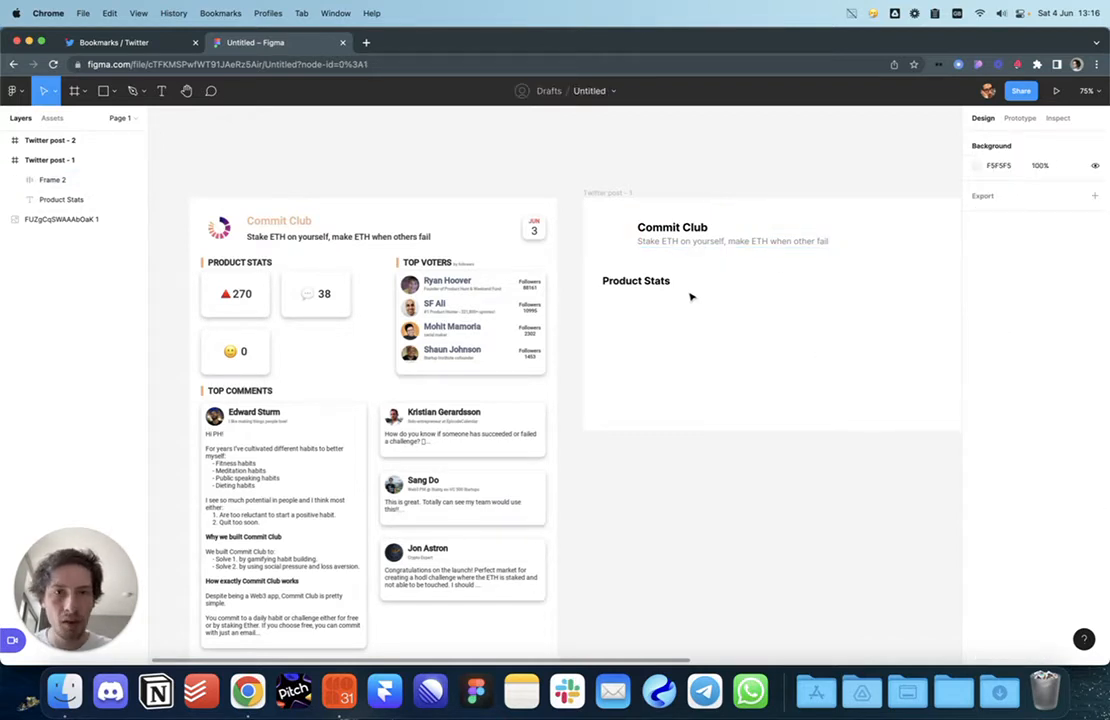
{"action": "scroll", "coordinate": [691, 297], "scroll_direction": "right", "scroll_amount": 1}
Step: Fill the header's square with pale grey E3DCDC
{"action": "left_click", "coordinate": [607, 245], "text": "super"}
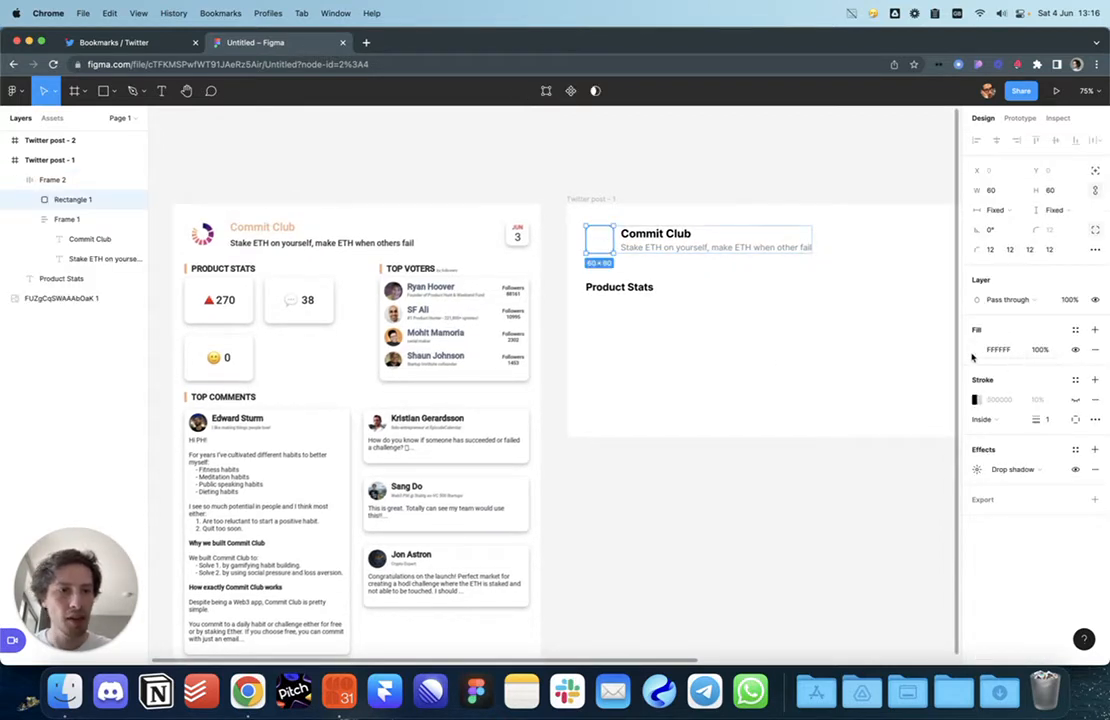
{"action": "left_click", "coordinate": [976, 352]}
{"action": "left_click_drag", "start_coordinate": [928, 399], "coordinate": [960, 357]}
{"action": "left_click_drag", "start_coordinate": [921, 463], "coordinate": [822, 386]}
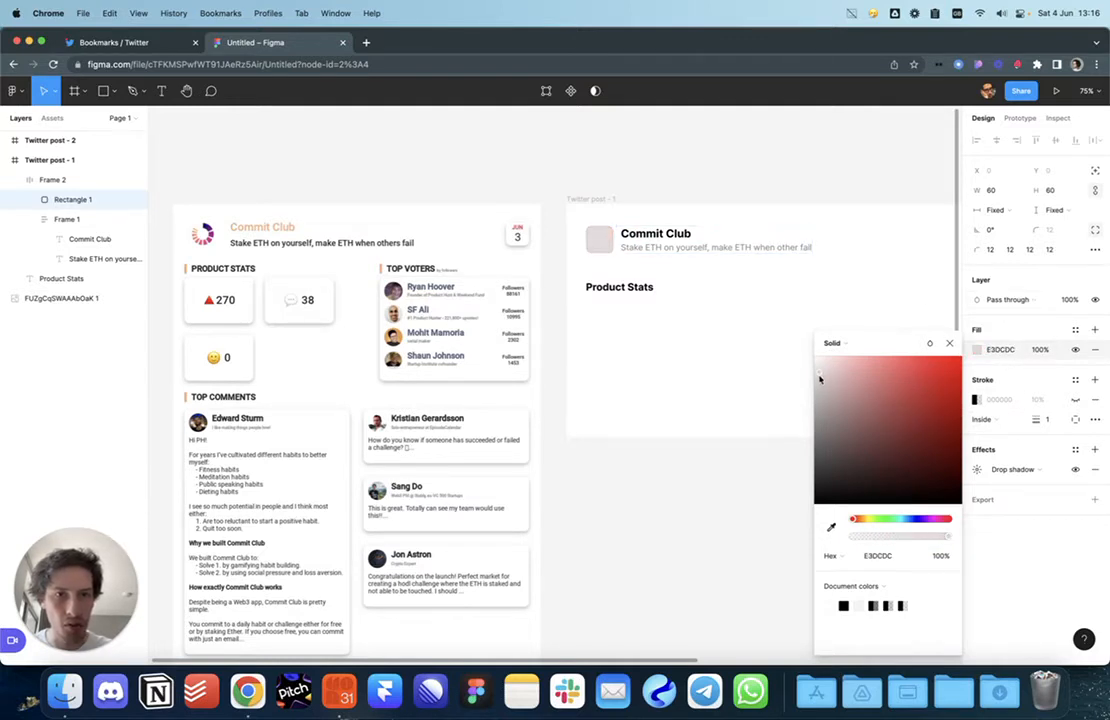
{"action": "left_click", "coordinate": [783, 406]}
{"action": "scroll", "coordinate": [783, 342], "scroll_direction": "left", "scroll_amount": 5}
{"action": "left_click", "coordinate": [738, 283]}
Step: Duplicate the Product Stats heading below it and retype it as 'Top Voters'
{"action": "left_click", "coordinate": [738, 309]}
{"action": "scroll", "coordinate": [761, 319], "scroll_direction": "right", "scroll_amount": 1}
{"action": "left_click_drag", "start_coordinate": [714, 286], "coordinate": [716, 327]}
{"action": "double_click", "coordinate": [716, 327]}
{"action": "type", "text": "Top Votes"}
{"action": "left_click", "coordinate": [671, 366]}
{"action": "left_click", "coordinate": [672, 365]}
{"action": "double_click", "coordinate": [700, 329]}
{"action": "type", "text": "r"}
{"action": "key", "text": "Escape"}
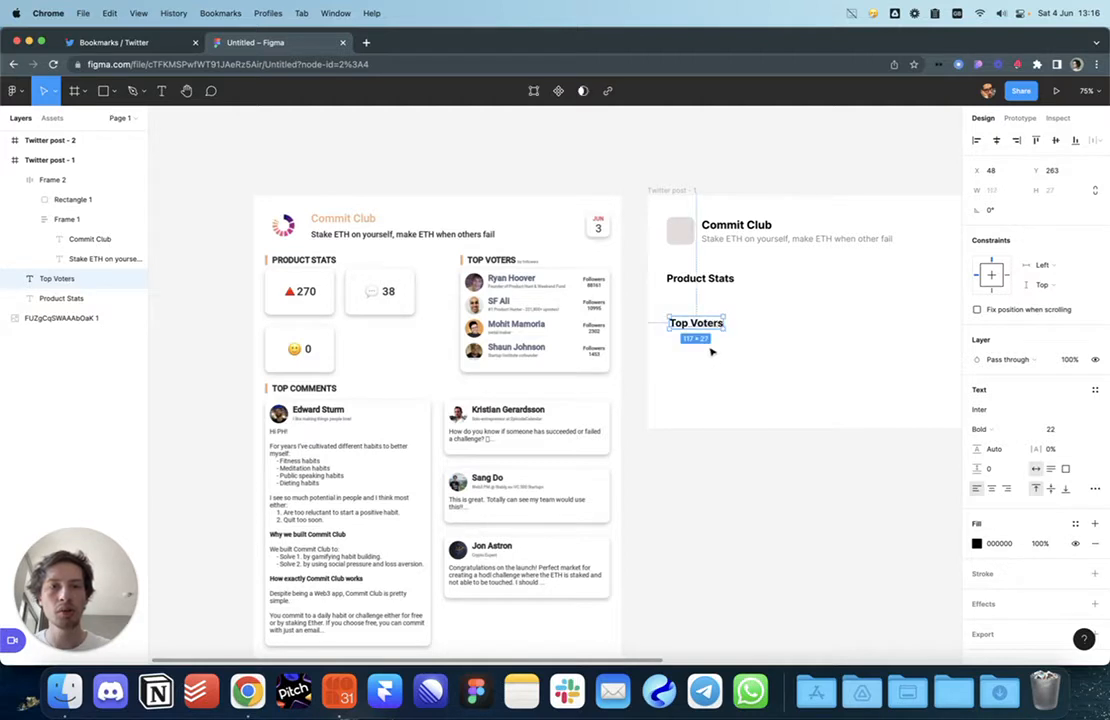
Step: Copy the heading as 'Top Comments' and tuck Top Voters under Product Stats
{"action": "left_click_drag", "start_coordinate": [709, 329], "coordinate": [703, 365]}
{"action": "type", "text": "Top"}
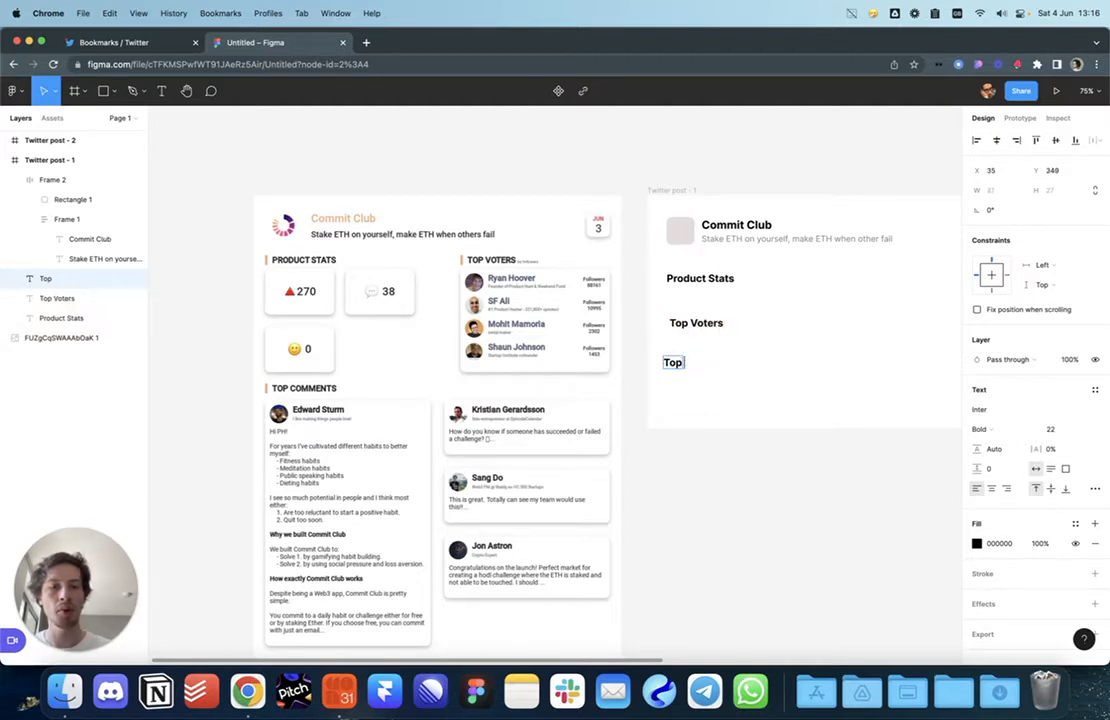
{"action": "left_click", "coordinate": [709, 406]}
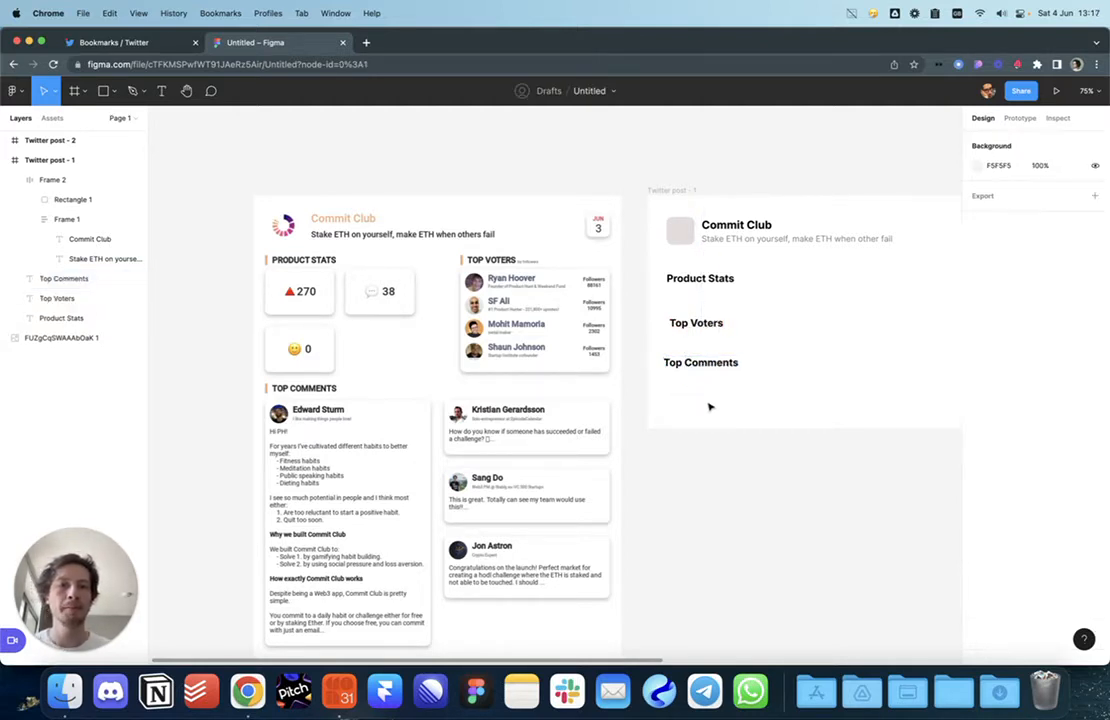
{"action": "scroll", "coordinate": [709, 406], "scroll_direction": "right", "scroll_amount": 3}
{"action": "left_click_drag", "start_coordinate": [556, 328], "coordinate": [552, 311]}
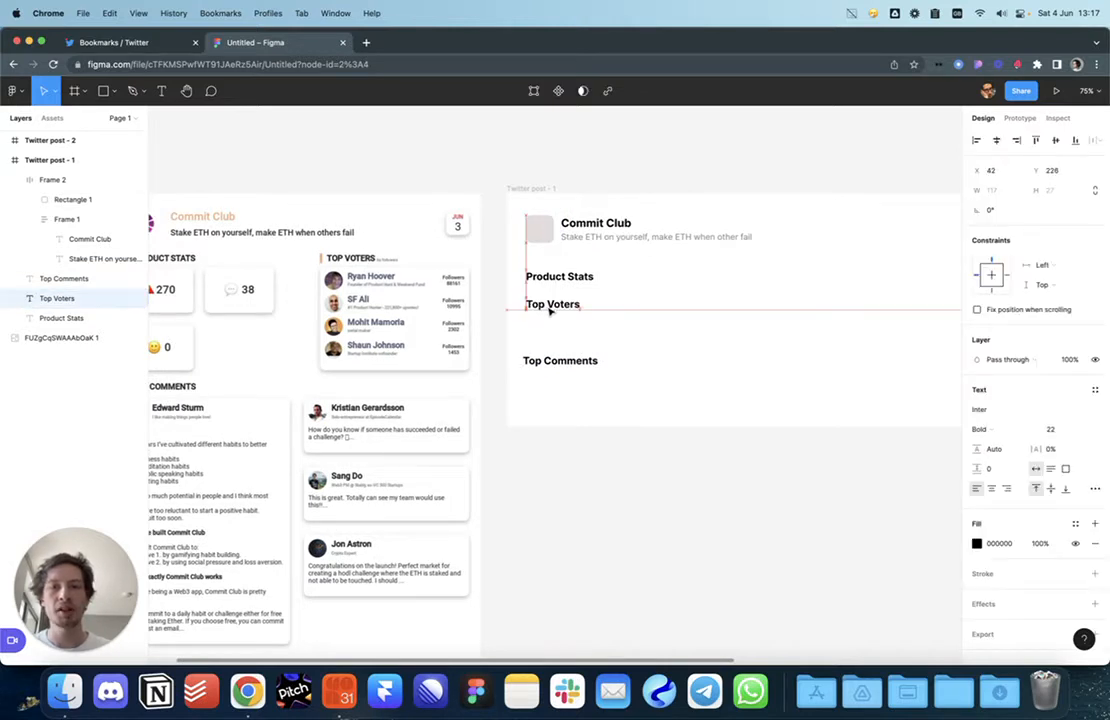
{"action": "left_click", "coordinate": [552, 423]}
Step: Place Top Comments level beside Product Stats, with Top Voters lower beneath it
{"action": "scroll", "coordinate": [418, 427], "scroll_direction": "left", "scroll_amount": 3}
{"action": "scroll", "coordinate": [418, 427], "scroll_direction": "down", "scroll_amount": 2}
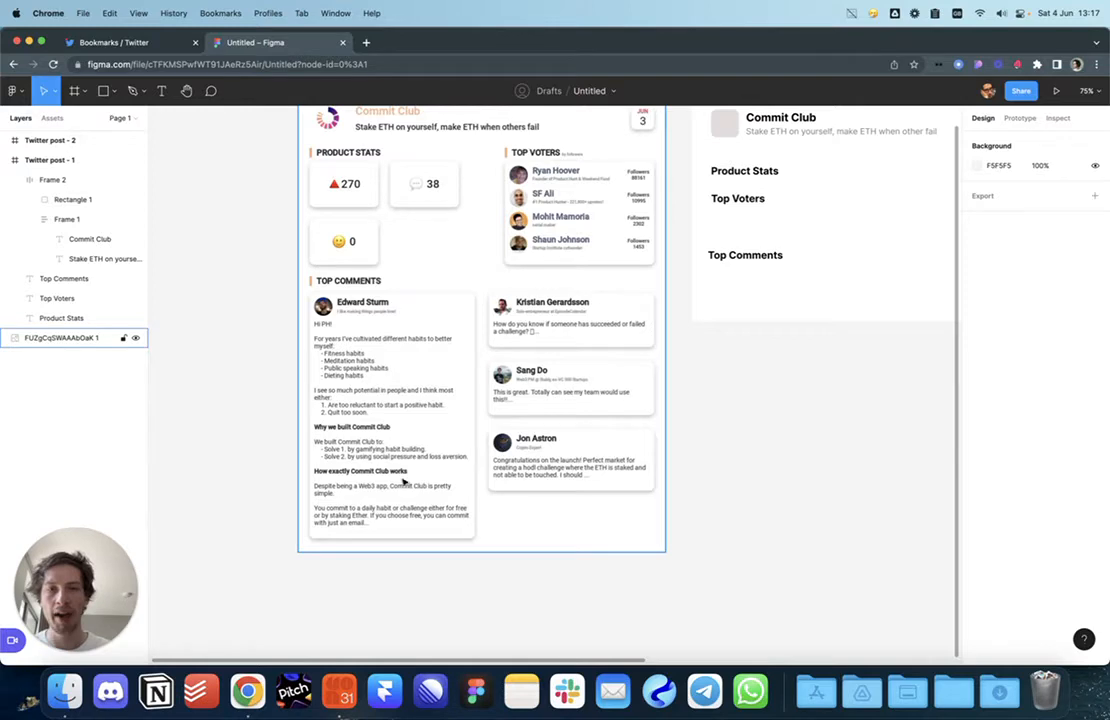
{"action": "scroll", "coordinate": [508, 364], "scroll_direction": "up", "scroll_amount": 2}
{"action": "scroll", "coordinate": [508, 364], "scroll_direction": "right", "scroll_amount": 2}
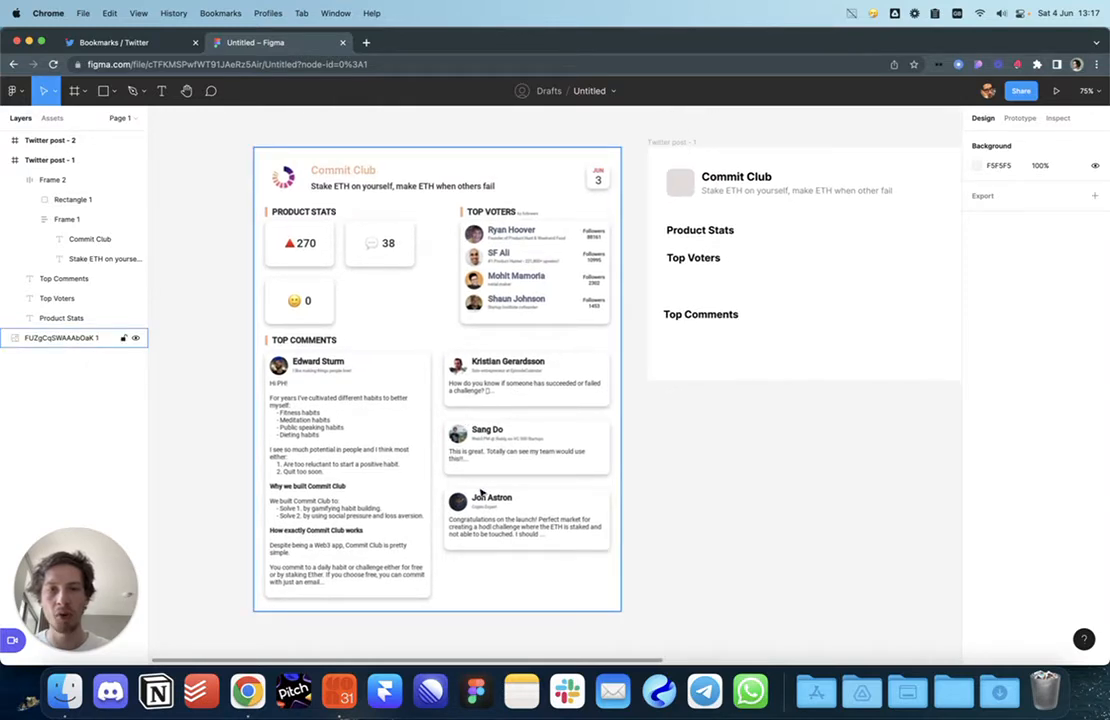
{"action": "scroll", "coordinate": [470, 469], "scroll_direction": "up", "scroll_amount": 5}
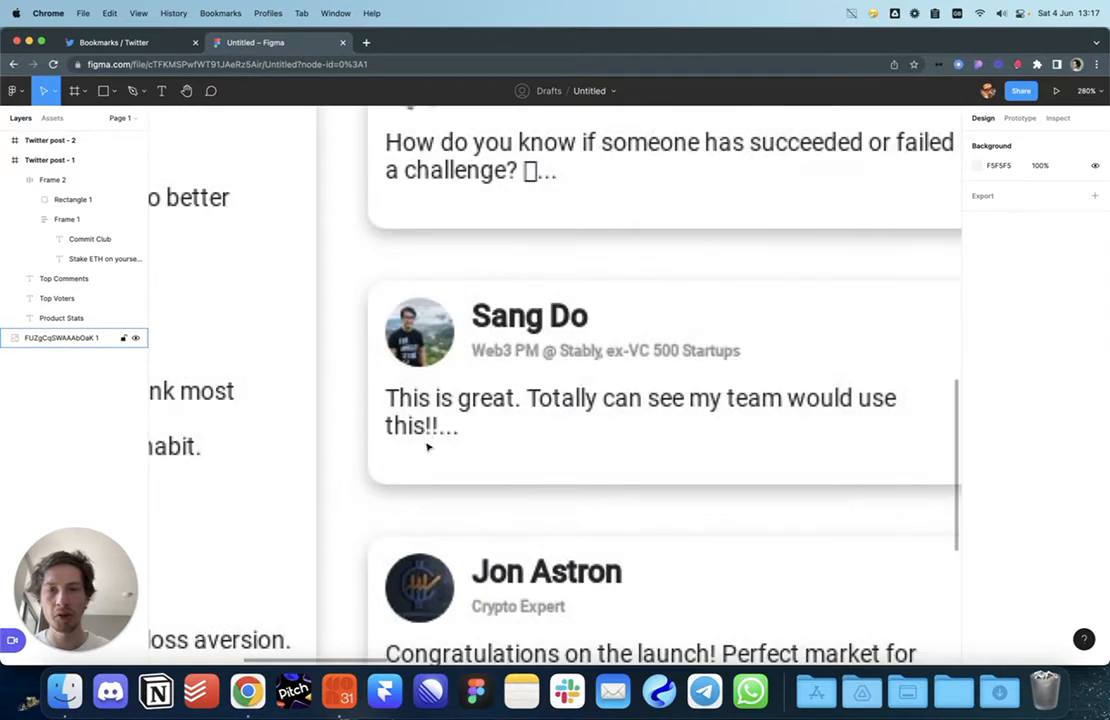
{"action": "scroll", "coordinate": [433, 432], "scroll_direction": "down", "scroll_amount": 5}
{"action": "scroll", "coordinate": [563, 473], "scroll_direction": "up", "scroll_amount": 1}
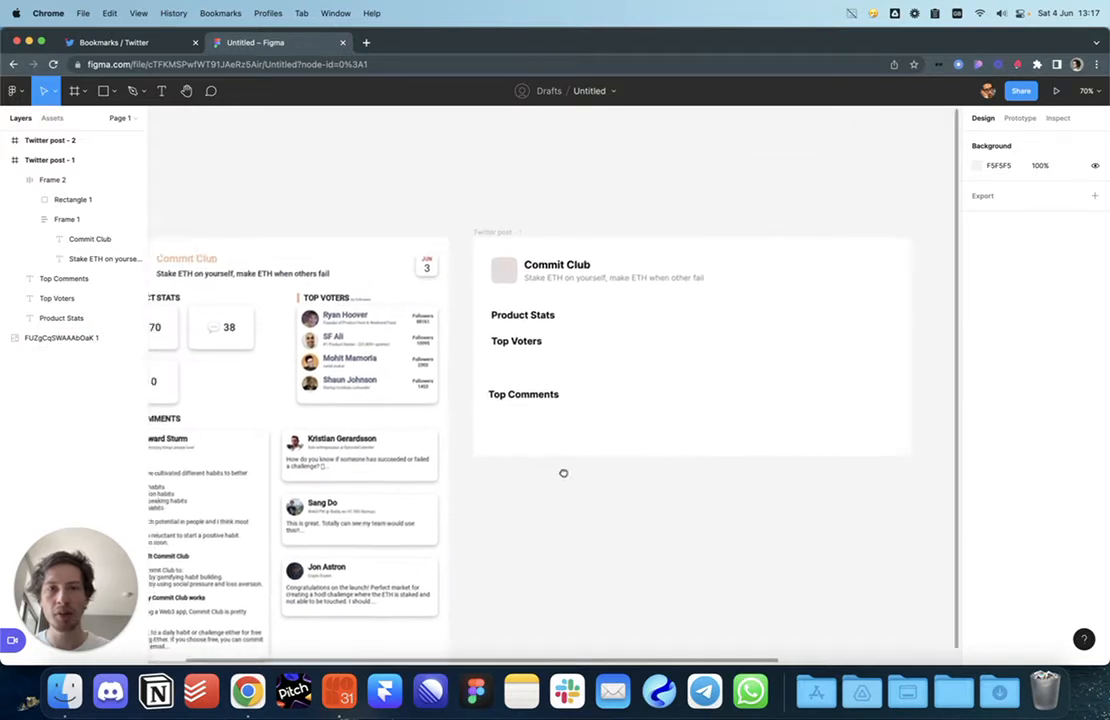
{"action": "left_click_drag", "start_coordinate": [514, 400], "coordinate": [772, 330]}
{"action": "left_click_drag", "start_coordinate": [575, 387], "coordinate": [720, 359]}
{"action": "left_click_drag", "start_coordinate": [638, 308], "coordinate": [638, 355]}
{"action": "scroll", "coordinate": [768, 335], "scroll_direction": "right", "scroll_amount": 3}
{"action": "scroll", "coordinate": [768, 335], "scroll_direction": "right", "scroll_amount": 2}
{"action": "left_click_drag", "start_coordinate": [815, 319], "coordinate": [714, 319]}
{"action": "left_click", "coordinate": [760, 376]}
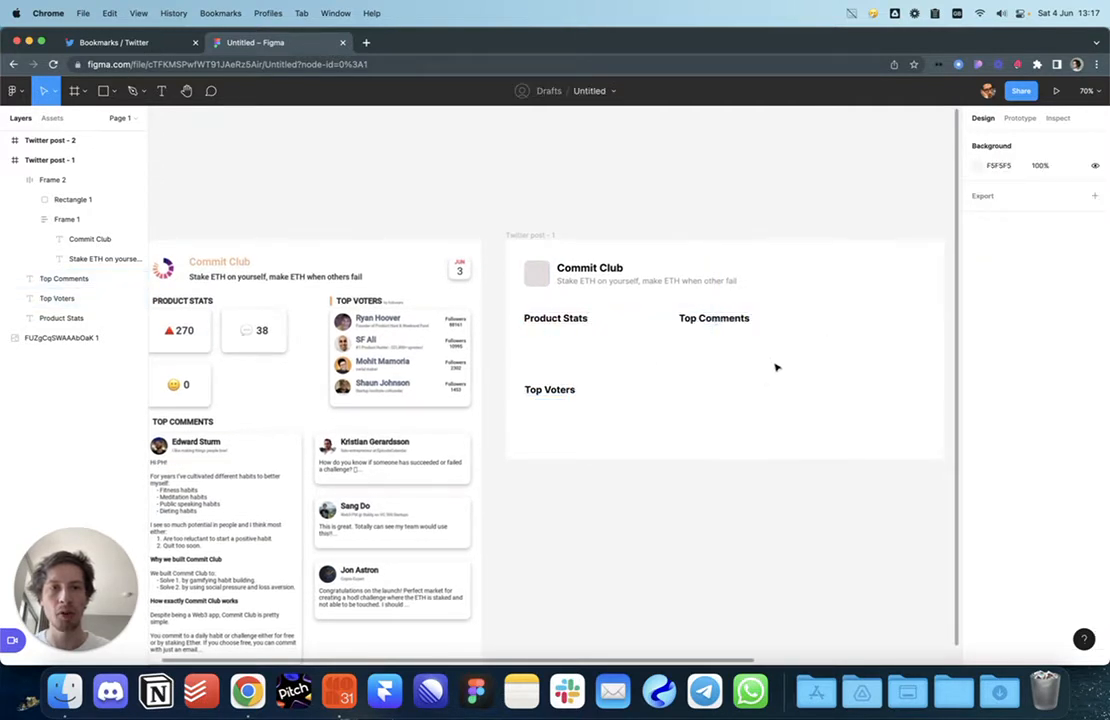
Step: Draw a grey placeholder block under Product Stats and send it behind the heading
{"action": "scroll", "coordinate": [766, 379], "scroll_direction": "right", "scroll_amount": 3}
{"action": "key", "text": "r"}
{"action": "mouse_move", "coordinate": [395, 308]}
{"action": "left_mouse_down"}
{"action": "mouse_move", "coordinate": [518, 370]}
{"action": "mouse_move", "coordinate": [478, 411]}
{"action": "mouse_move", "coordinate": [497, 414]}
{"action": "mouse_move", "coordinate": [643, 347]}
{"action": "mouse_move", "coordinate": [788, 449]}
{"action": "mouse_move", "coordinate": [805, 440]}
{"action": "left_mouse_up"}
{"action": "key", "text": "super+bracketleft"}
{"action": "key", "text": "super+bracketleft"}
{"action": "key", "text": "super+bracketleft"}
{"action": "key", "text": "super+bracketleft"}
Step: Duplicate the Top Comments heading and position the copy at the card's top right
{"action": "left_click", "coordinate": [730, 504]}
{"action": "left_click_drag", "start_coordinate": [570, 468], "coordinate": [781, 506]}
{"action": "left_click_drag", "start_coordinate": [706, 512], "coordinate": [538, 472]}
{"action": "left_click_drag", "start_coordinate": [724, 419], "coordinate": [678, 457]}
{"action": "left_click_drag", "start_coordinate": [627, 368], "coordinate": [788, 318]}
{"action": "left_click_drag", "start_coordinate": [789, 316], "coordinate": [791, 313]}
{"action": "left_click_drag", "start_coordinate": [403, 330], "coordinate": [625, 258]}
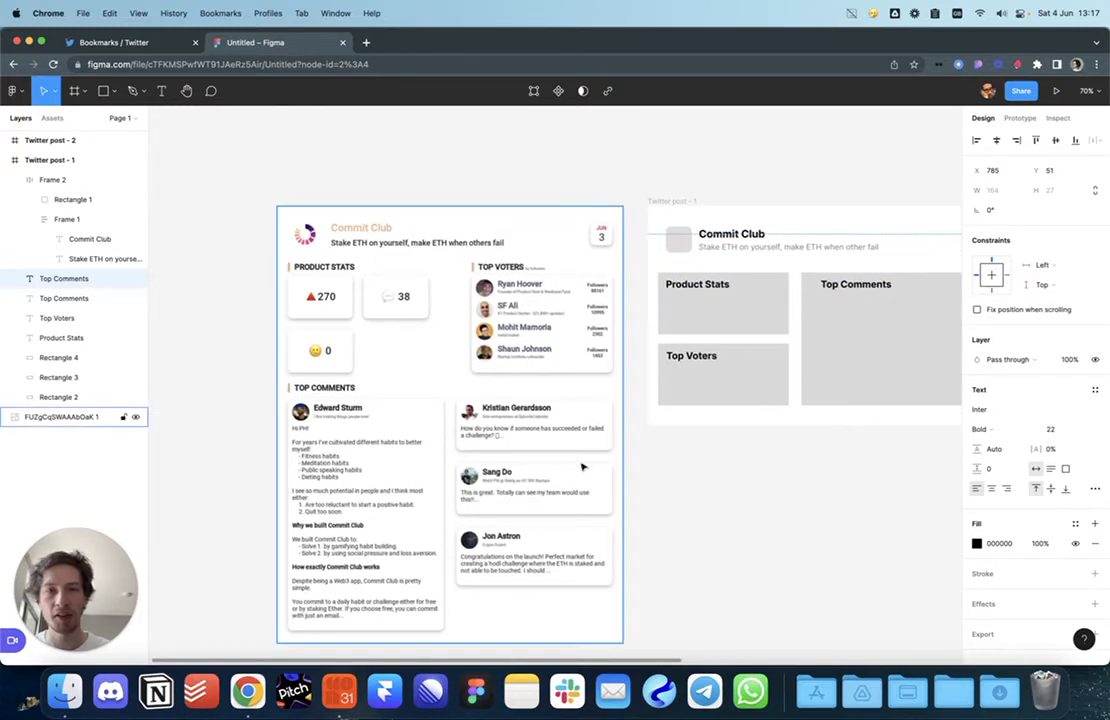
{"action": "key", "text": "Escape"}
Step: Compare the Figma card with the reference card in the Twitter bookmarks
{"action": "scroll", "coordinate": [556, 293], "scroll_direction": "up", "scroll_amount": 3}
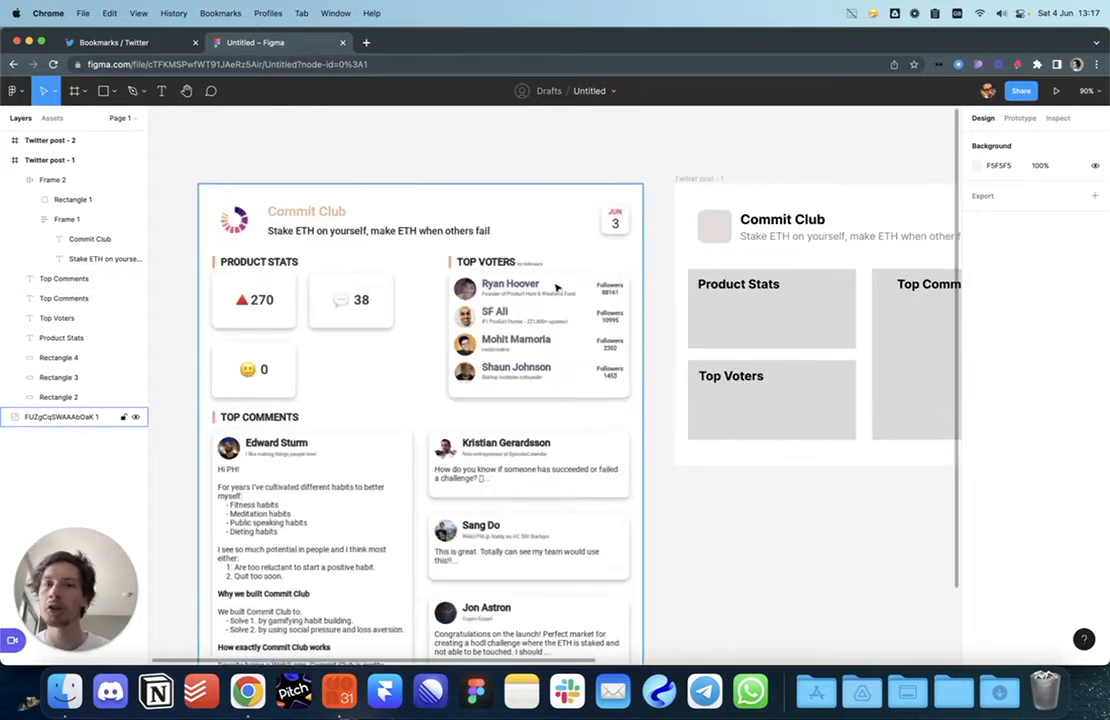
{"action": "left_click", "coordinate": [150, 50]}
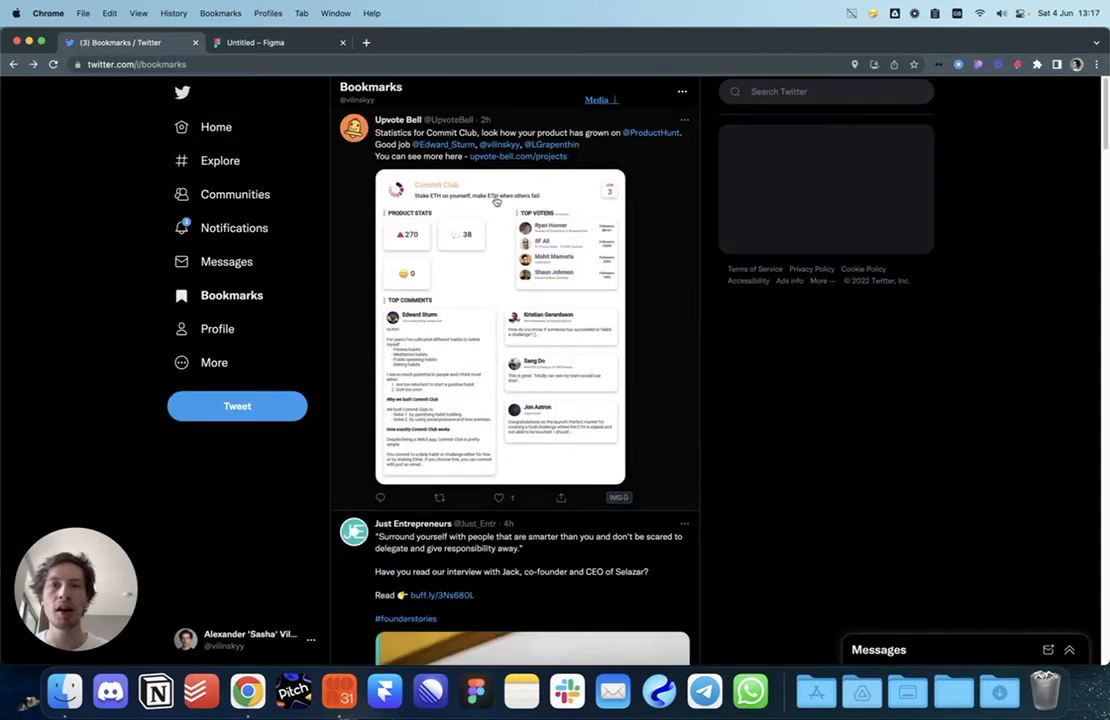
{"action": "left_click", "coordinate": [258, 42]}
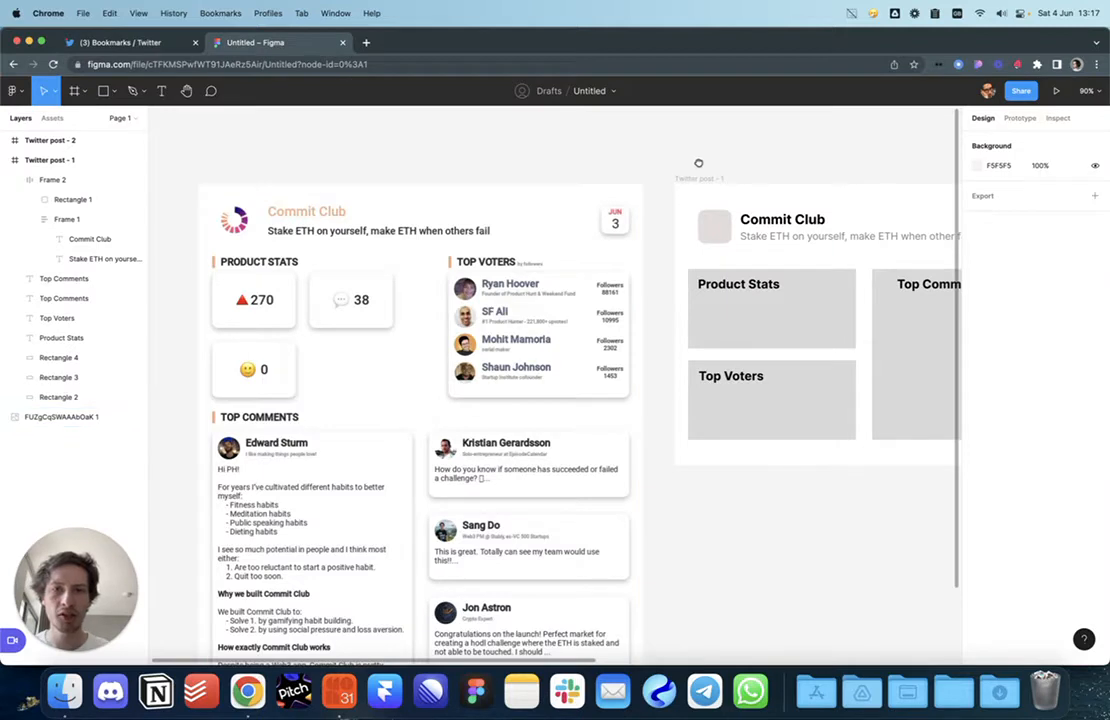
{"action": "scroll", "coordinate": [698, 163], "scroll_direction": "right", "scroll_amount": 8}
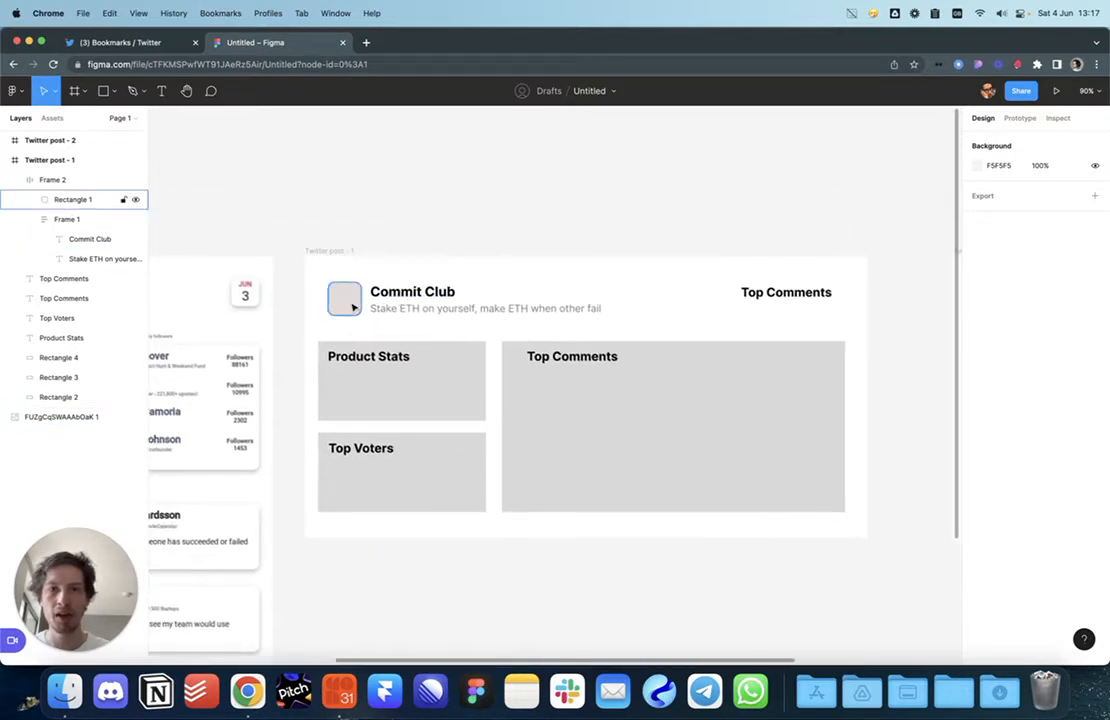
Step: Copy the pale header square to the top right and delete the extra Top Comments heading
{"action": "left_click", "coordinate": [353, 308], "text": "super"}
{"action": "left_click_drag", "start_coordinate": [350, 311], "coordinate": [828, 307]}
{"action": "left_click", "coordinate": [775, 295]}
{"action": "key", "text": "Delete"}
Step: Nudge the top-right square to Y 40 and move the Commit Club header up to match
{"action": "left_click", "coordinate": [826, 236]}
{"action": "scroll", "coordinate": [811, 187], "scroll_direction": "down", "scroll_amount": 2}
{"action": "scroll", "coordinate": [811, 187], "scroll_direction": "left", "scroll_amount": 2}
{"action": "left_click", "coordinate": [877, 262]}
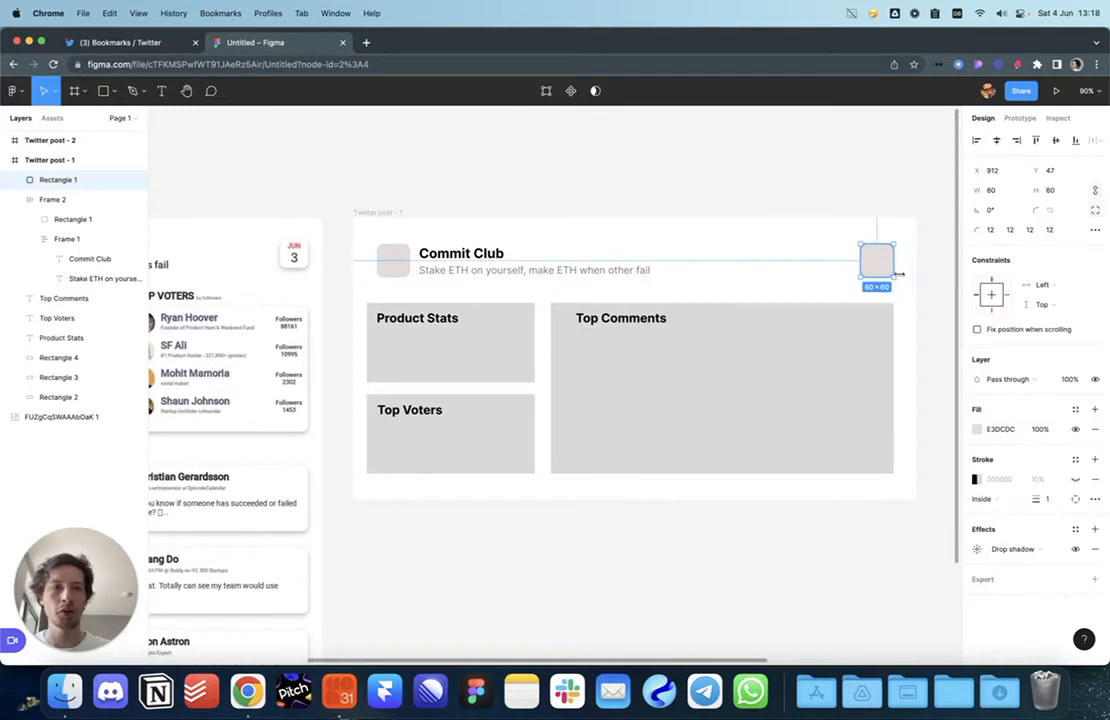
{"action": "key", "text": "Up"}
{"action": "key", "text": "Up"}
{"action": "key", "text": "Up"}
{"action": "key", "text": "Up"}
{"action": "key", "text": "Up"}
{"action": "key", "text": "Up"}
{"action": "key", "text": "Up"}
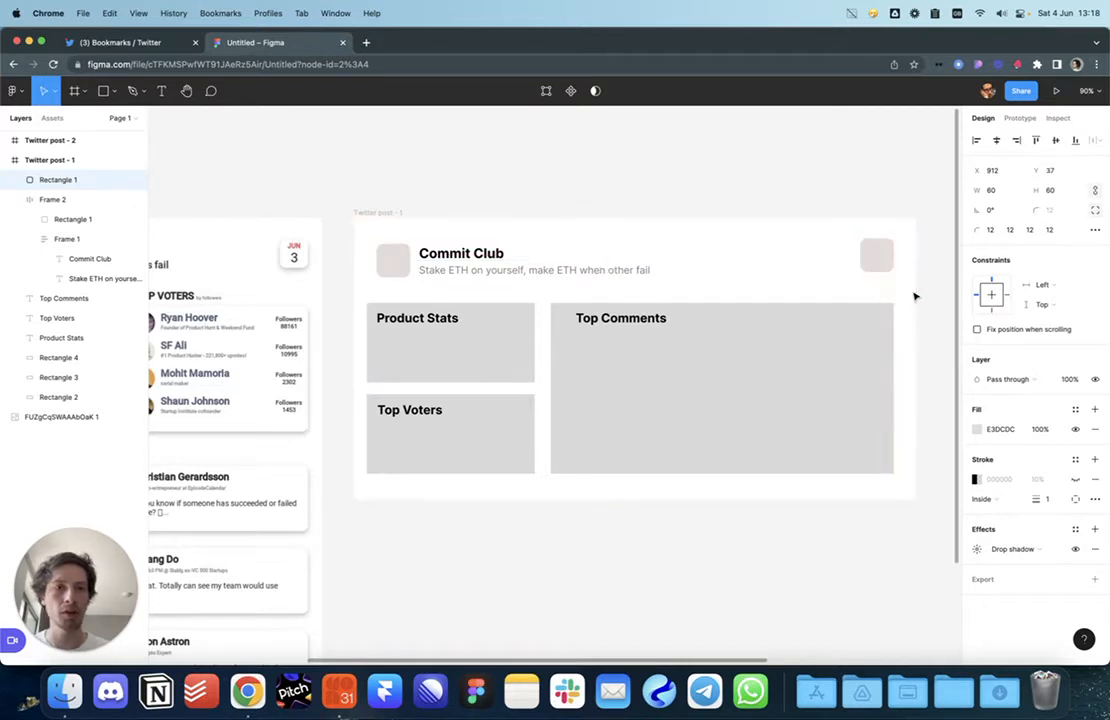
{"action": "left_click", "coordinate": [496, 262]}
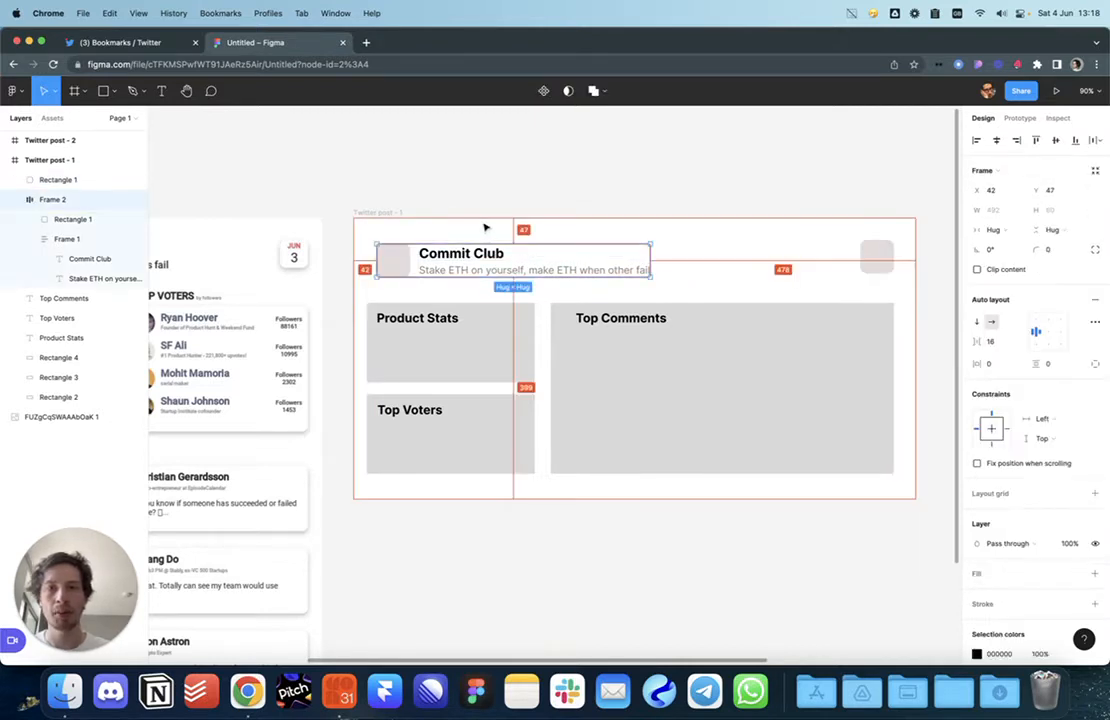
{"action": "key", "text": "Up"}
{"action": "key", "text": "Up"}
{"action": "key", "text": "Up"}
{"action": "key", "text": "Up"}
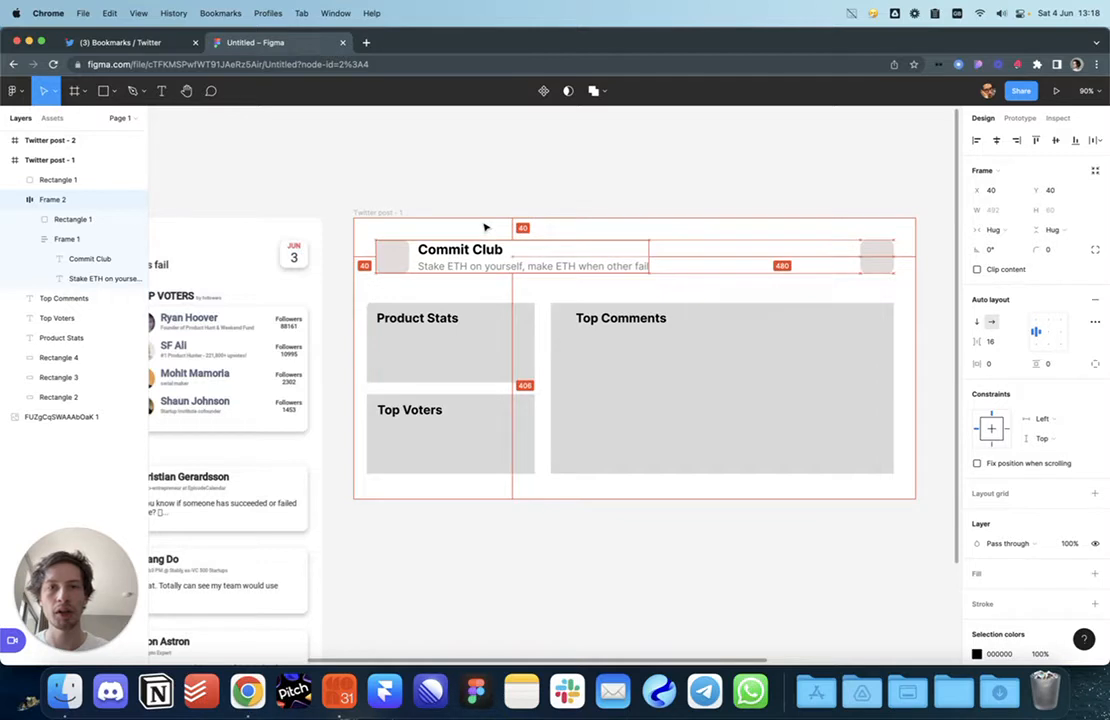
Step: Move the right grey square in the header slightly to the left
{"action": "left_click", "coordinate": [461, 136]}
{"action": "left_click", "coordinate": [446, 270]}
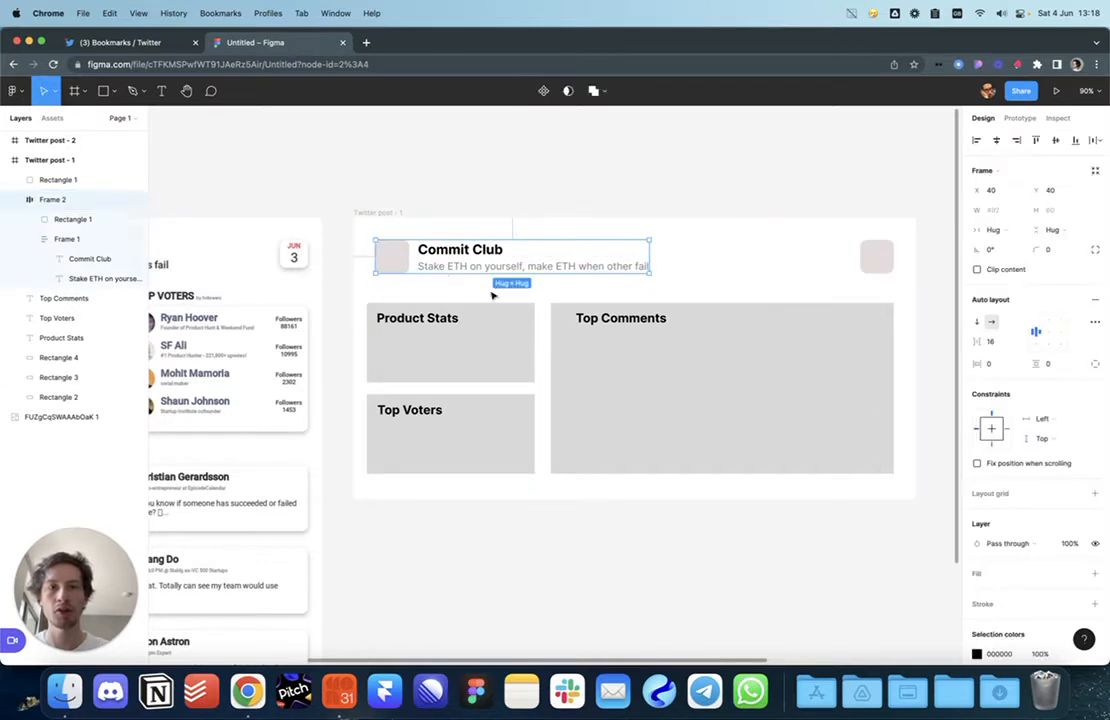
{"action": "left_click", "coordinate": [650, 166]}
{"action": "left_click", "coordinate": [599, 241]}
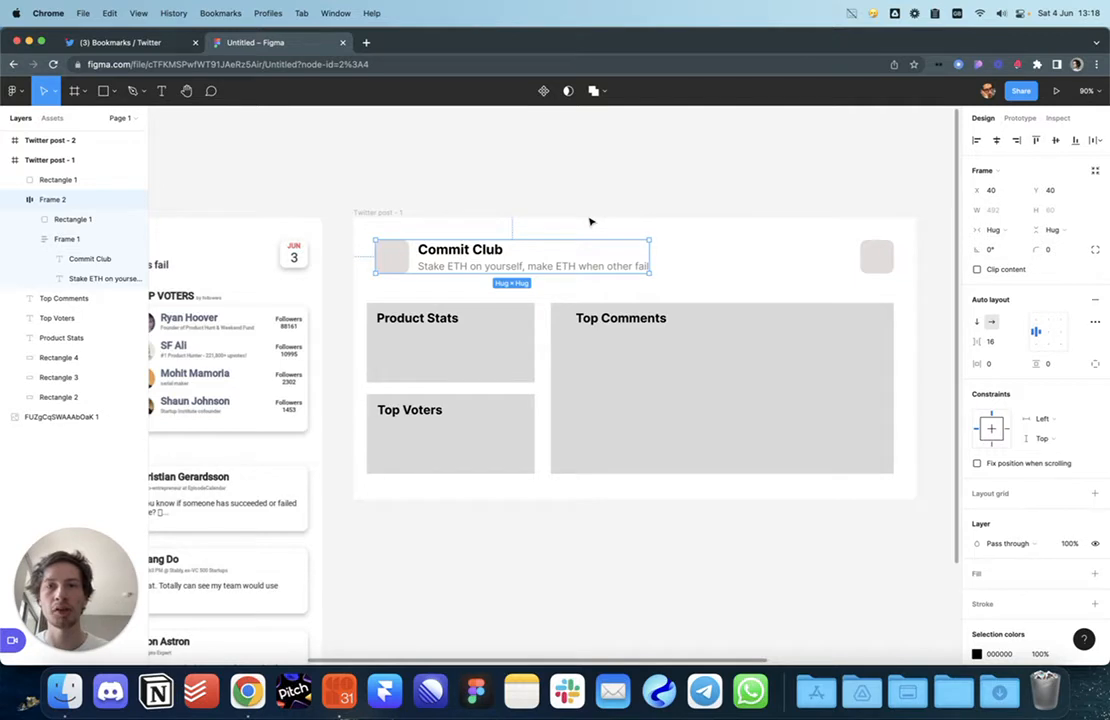
{"action": "left_click", "coordinate": [871, 259]}
{"action": "key", "text": "shift+Left"}
{"action": "key", "text": "shift+Left"}
{"action": "left_click", "coordinate": [798, 215]}
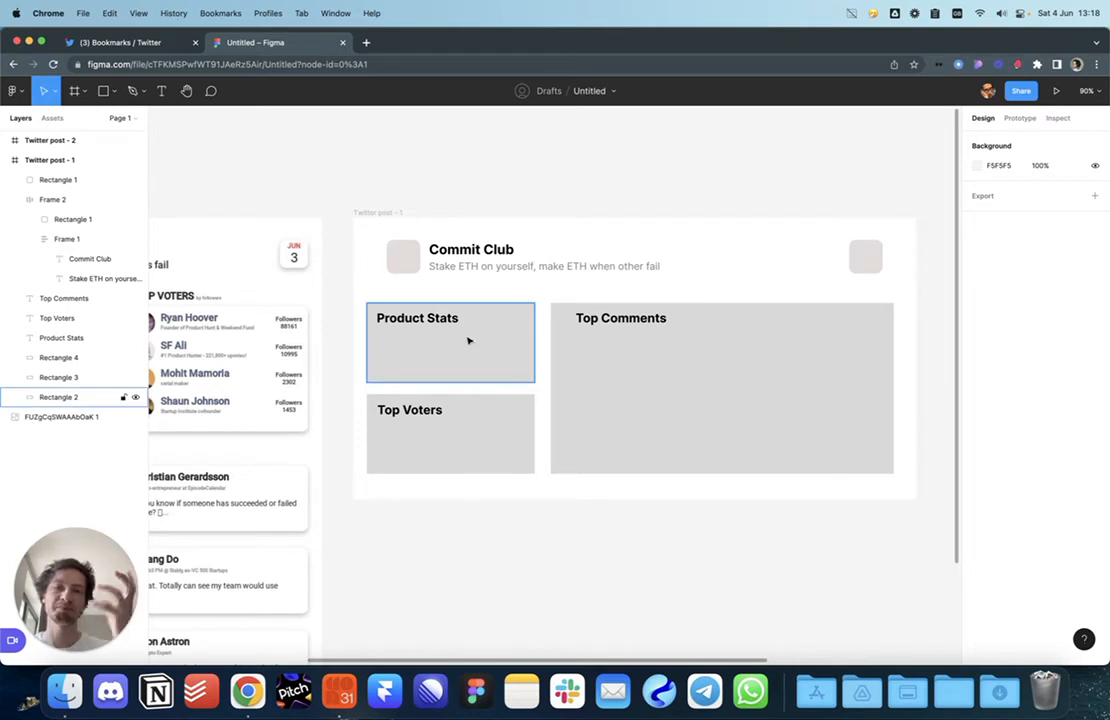
Step: Duplicate Twitter post - 1 below as Twitter post - 3 and delete its three content sections
{"action": "scroll", "coordinate": [420, 240], "scroll_direction": "right", "scroll_amount": 2}
{"action": "scroll", "coordinate": [420, 240], "scroll_direction": "down", "scroll_amount": 1}
{"action": "left_click", "coordinate": [350, 196]}
{"action": "left_click_drag", "start_coordinate": [352, 207], "coordinate": [354, 510]}
{"action": "scroll", "coordinate": [379, 453], "scroll_direction": "down", "scroll_amount": 2}
{"action": "scroll", "coordinate": [379, 453], "scroll_direction": "down", "scroll_amount": 5}
{"action": "left_click", "coordinate": [387, 441]}
{"action": "left_click_drag", "start_coordinate": [284, 390], "coordinate": [803, 590]}
{"action": "key", "text": "Delete"}
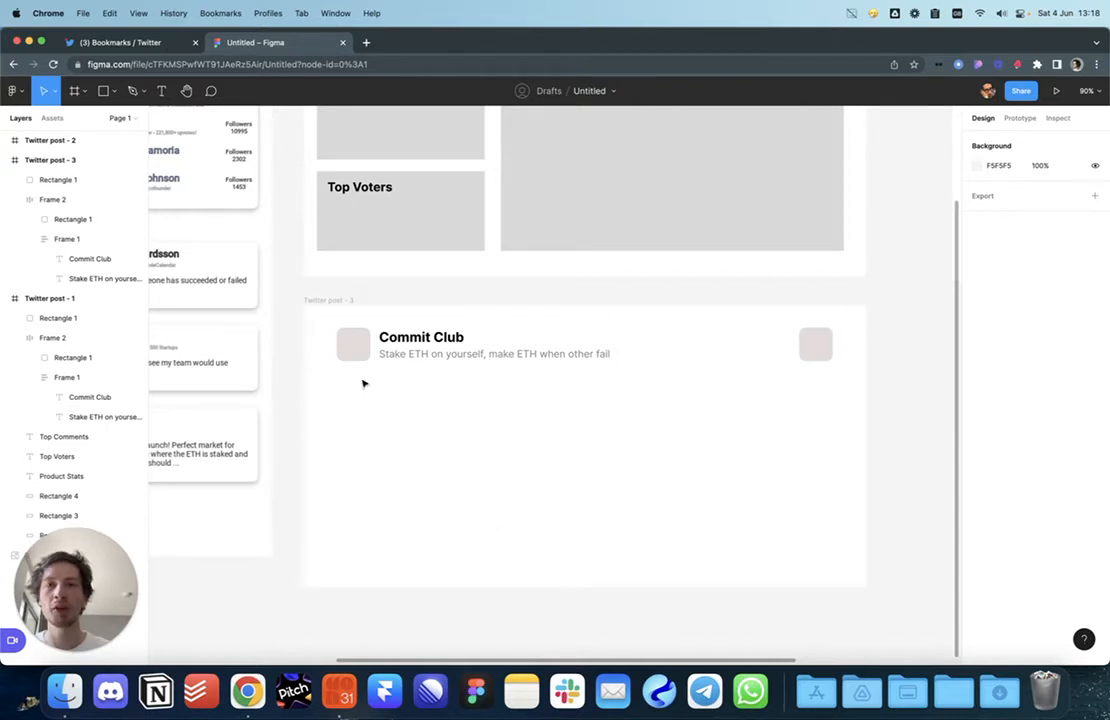
Step: Delete the right grey square from Twitter post - 3, then duplicate the frame
{"action": "left_click", "coordinate": [816, 343]}
{"action": "key", "text": "Delete"}
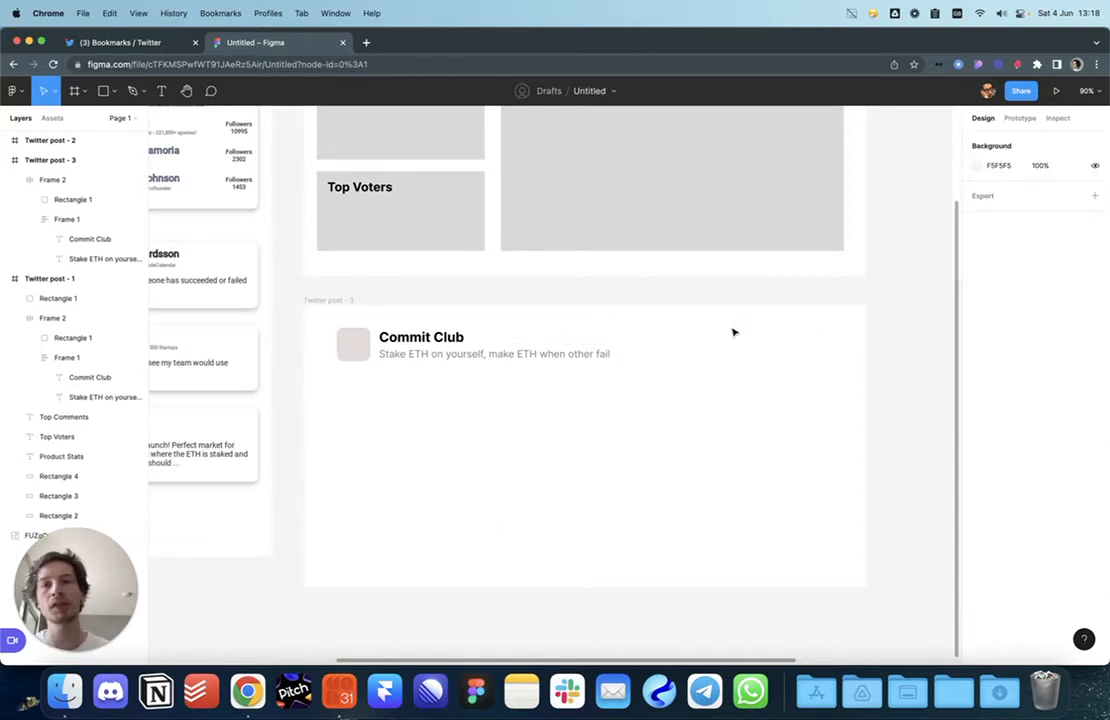
{"action": "left_click", "coordinate": [346, 300]}
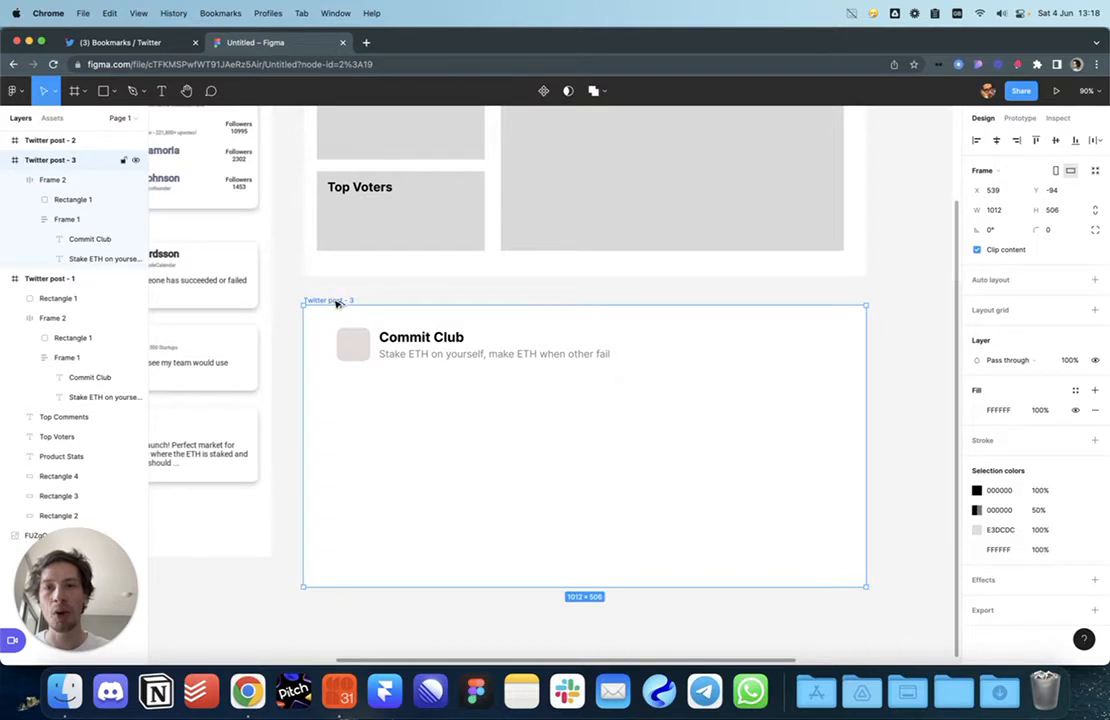
{"action": "left_click_drag", "start_coordinate": [337, 302], "coordinate": [387, 345]}
Step: Shrink the copy into a small Twitter post - 4 box in Twitter post - 3's corner, then duplicate it as Twitter post - 5
{"action": "scroll", "coordinate": [550, 471], "scroll_direction": "down", "scroll_amount": 3}
{"action": "scroll", "coordinate": [550, 471], "scroll_direction": "right", "scroll_amount": 3}
{"action": "left_click_drag", "start_coordinate": [862, 576], "coordinate": [285, 290]}
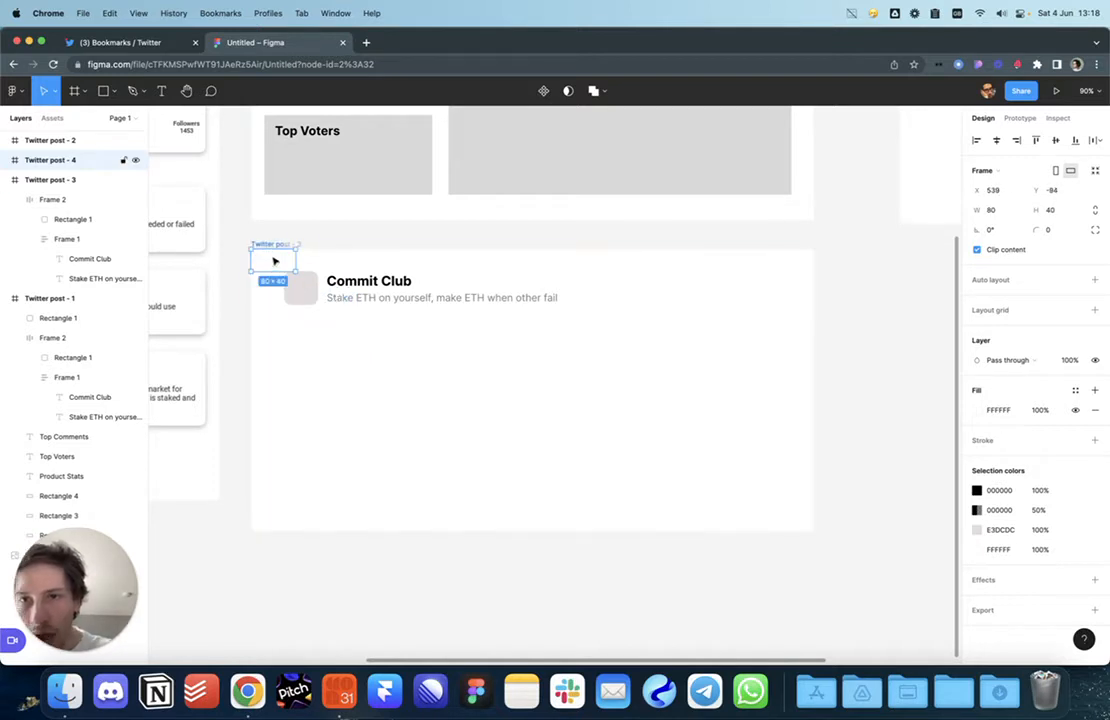
{"action": "scroll", "coordinate": [276, 262], "scroll_direction": "up", "scroll_amount": 5}
{"action": "left_click_drag", "start_coordinate": [365, 338], "coordinate": [304, 261]}
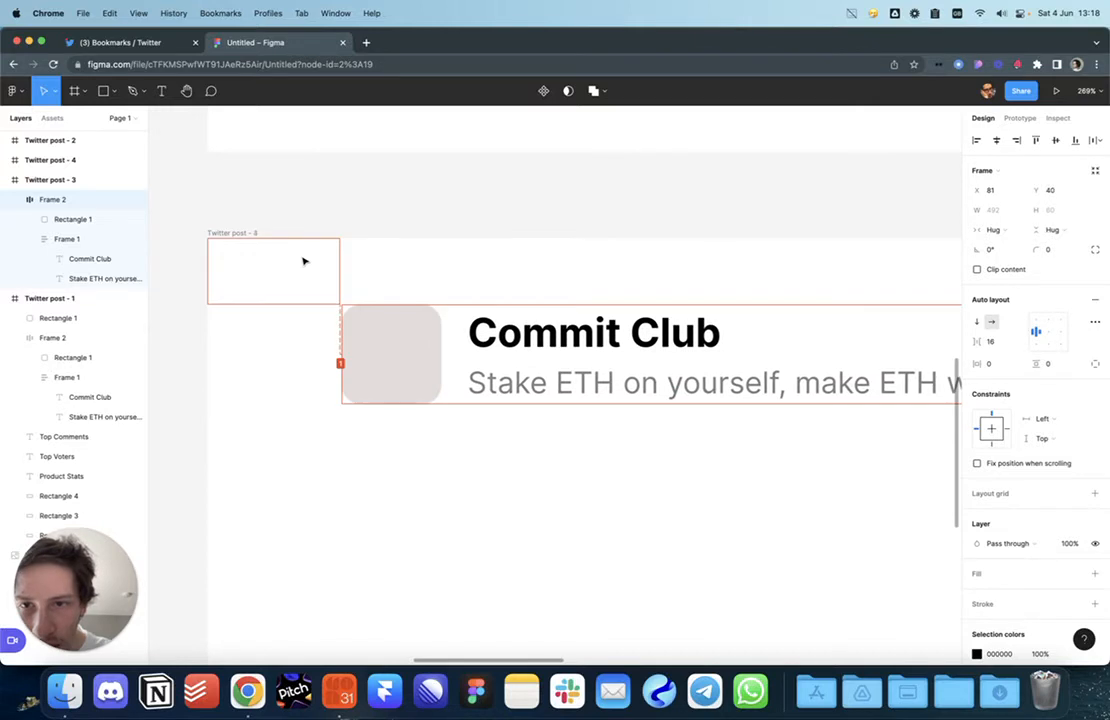
{"action": "left_click", "coordinate": [305, 262]}
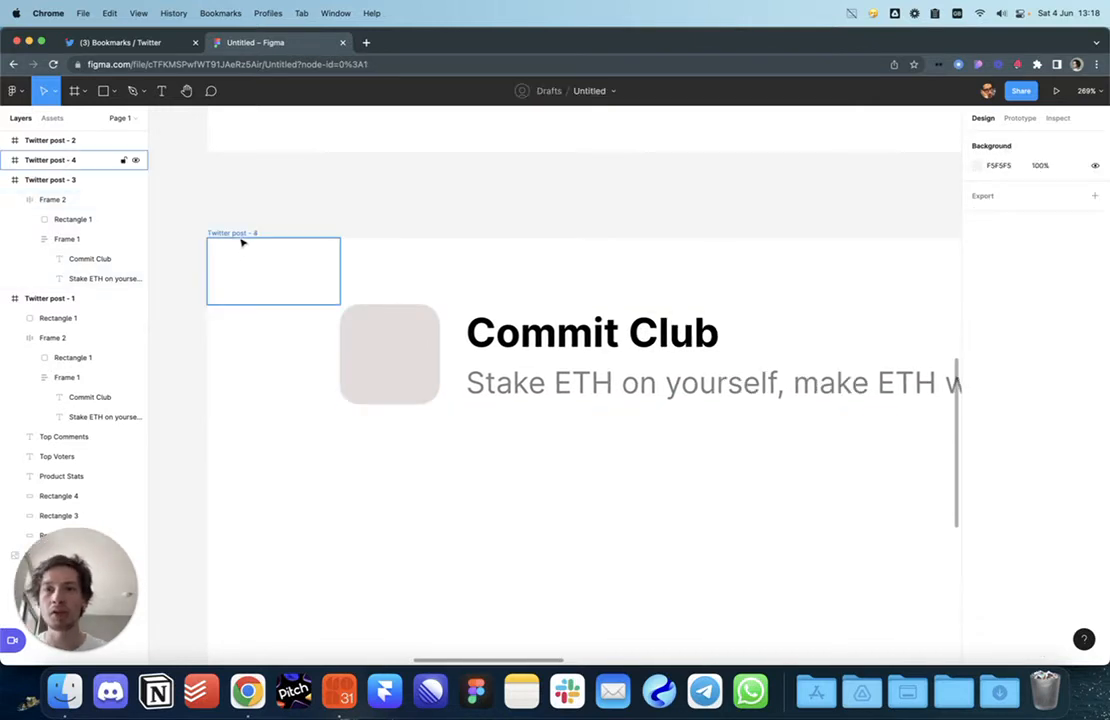
{"action": "left_click_drag", "start_coordinate": [231, 240], "coordinate": [232, 244]}
{"action": "key", "text": "alt"}
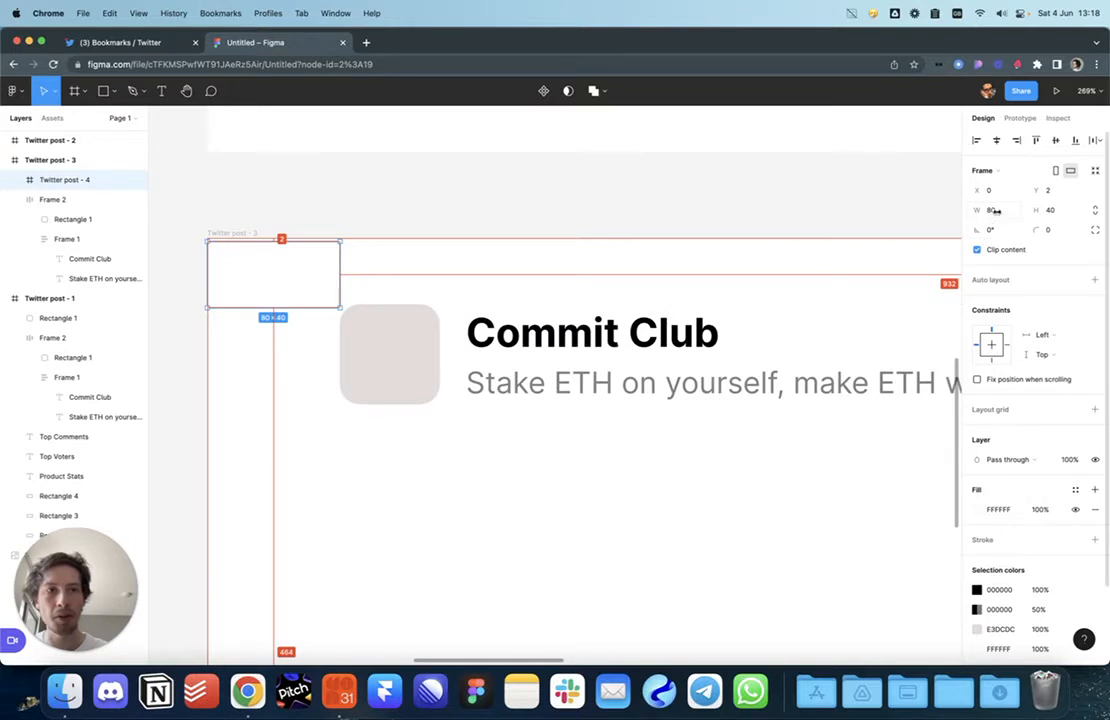
{"action": "left_click_drag", "start_coordinate": [322, 280], "coordinate": [321, 275], "text": "alt"}
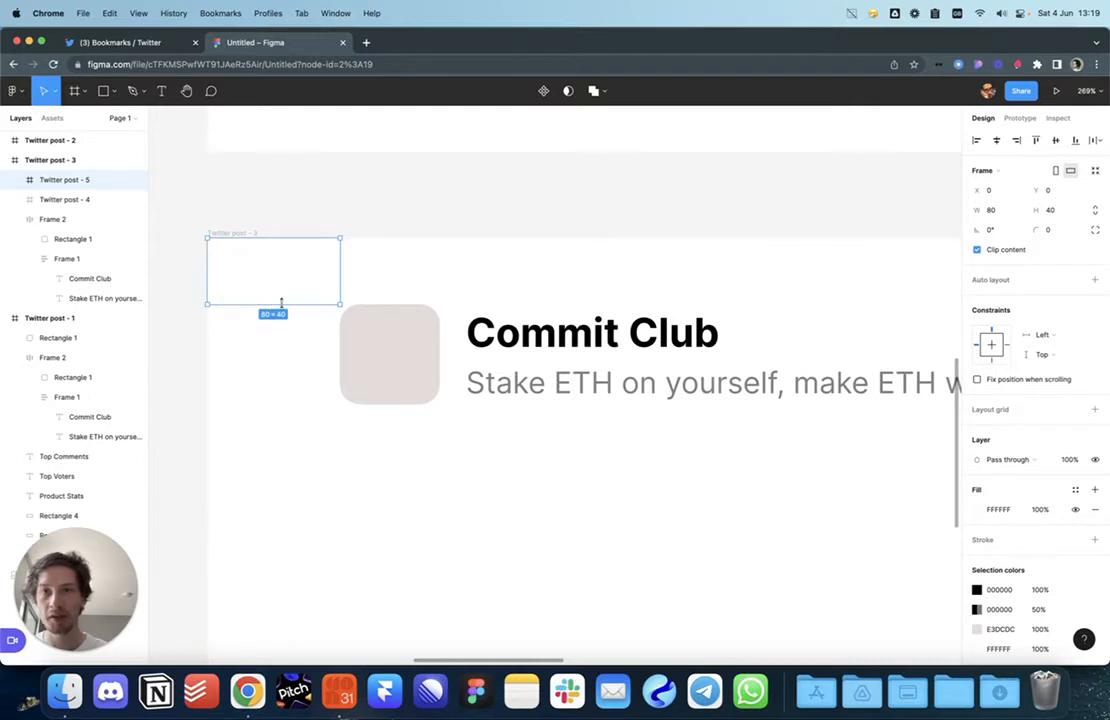
Step: Delete the trial Twitter post - 5 and Twitter post - 4 frames
{"action": "left_click", "coordinate": [337, 236]}
{"action": "left_click", "coordinate": [305, 280]}
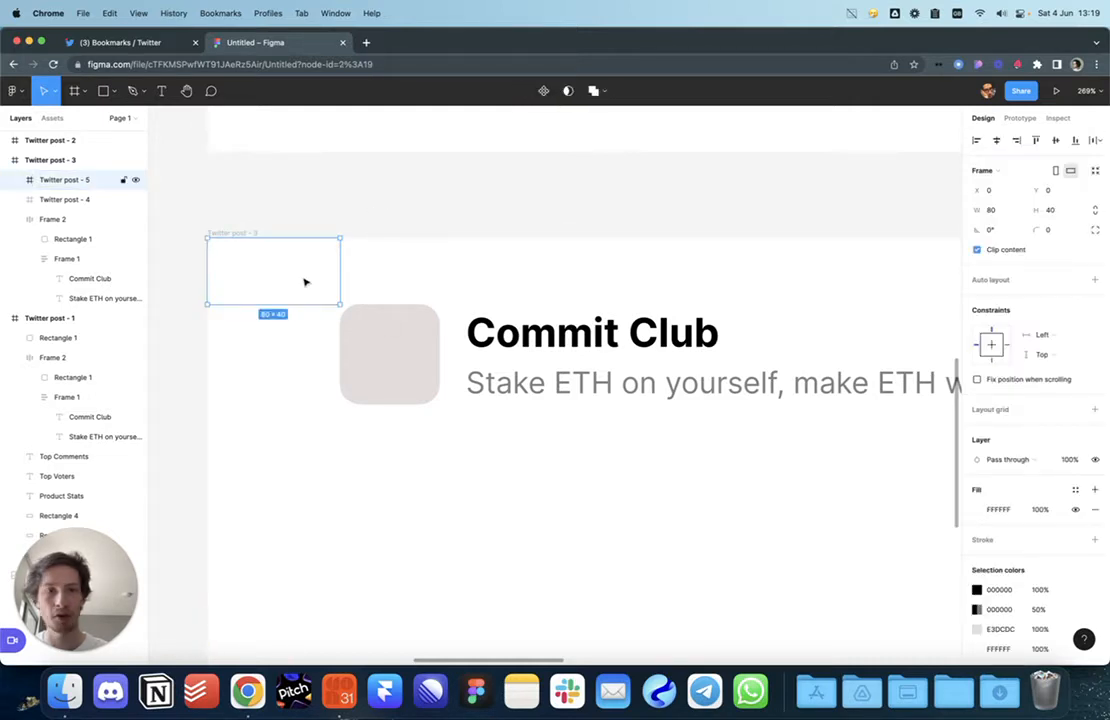
{"action": "key", "text": "Delete"}
{"action": "scroll", "coordinate": [308, 280], "scroll_direction": "down", "scroll_amount": 8}
{"action": "left_click", "coordinate": [306, 282]}
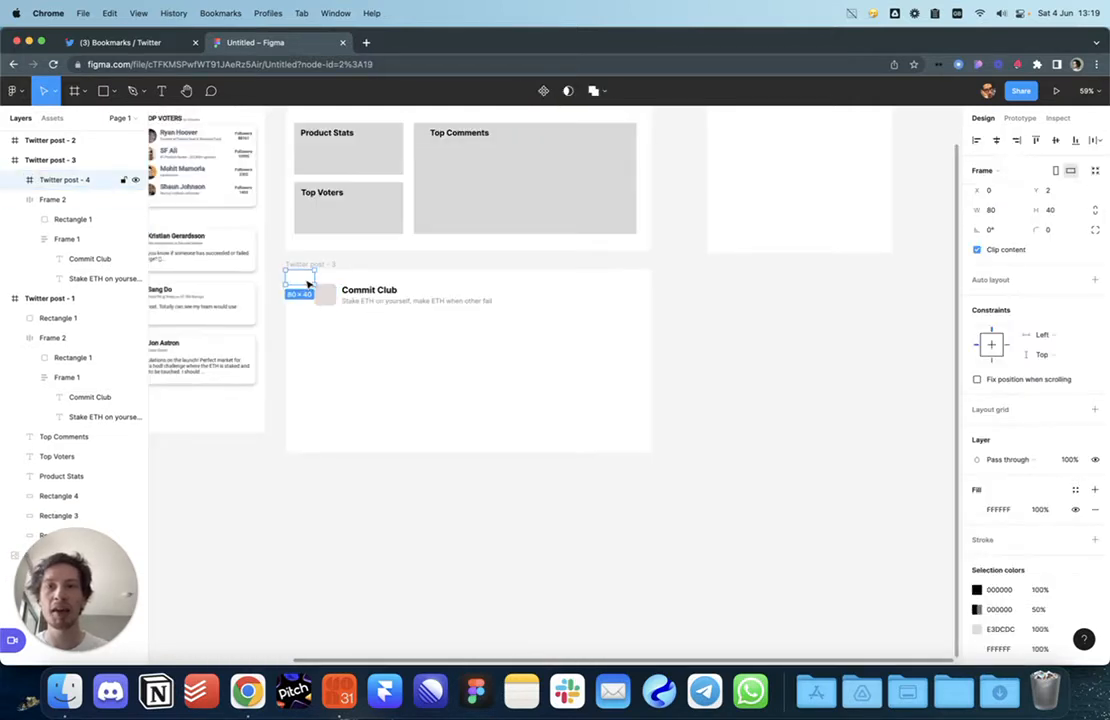
{"action": "key", "text": "Delete"}
{"action": "left_click_drag", "start_coordinate": [380, 323], "coordinate": [417, 455]}
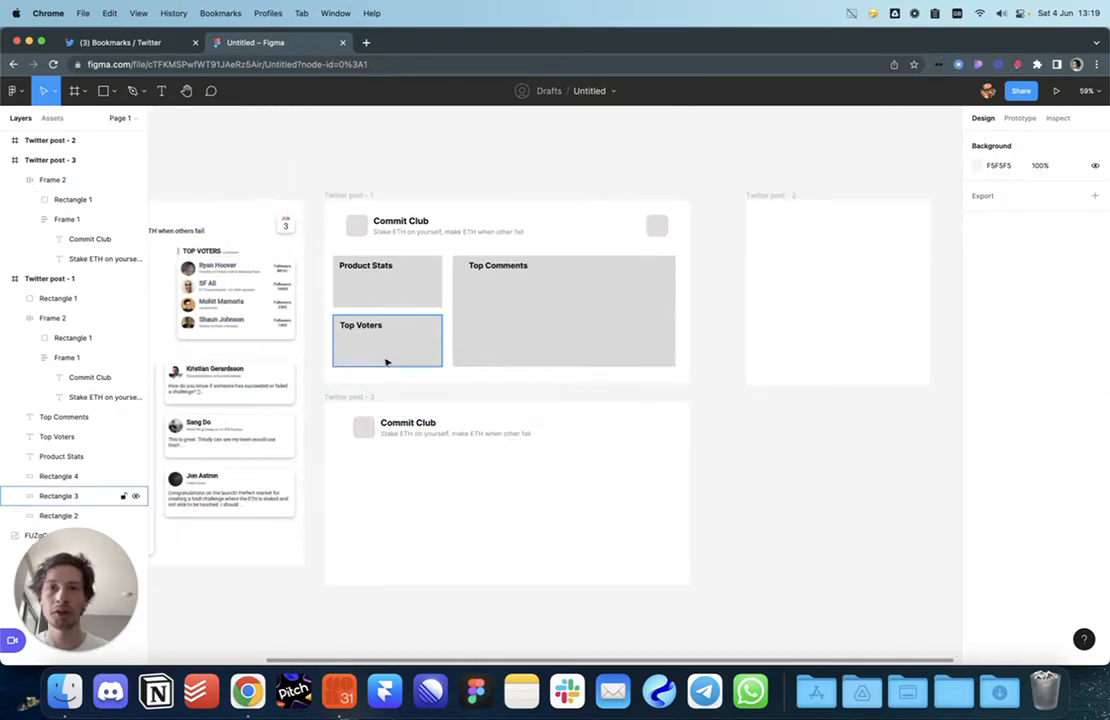
Step: Shift the Commit Club header group 20 units to the right
{"action": "left_click_drag", "start_coordinate": [385, 361], "coordinate": [400, 430]}
{"action": "scroll", "coordinate": [382, 302], "scroll_direction": "up", "scroll_amount": 8}
{"action": "scroll", "coordinate": [429, 320], "scroll_direction": "up", "scroll_amount": 3}
{"action": "scroll", "coordinate": [429, 390], "scroll_direction": "down", "scroll_amount": 5}
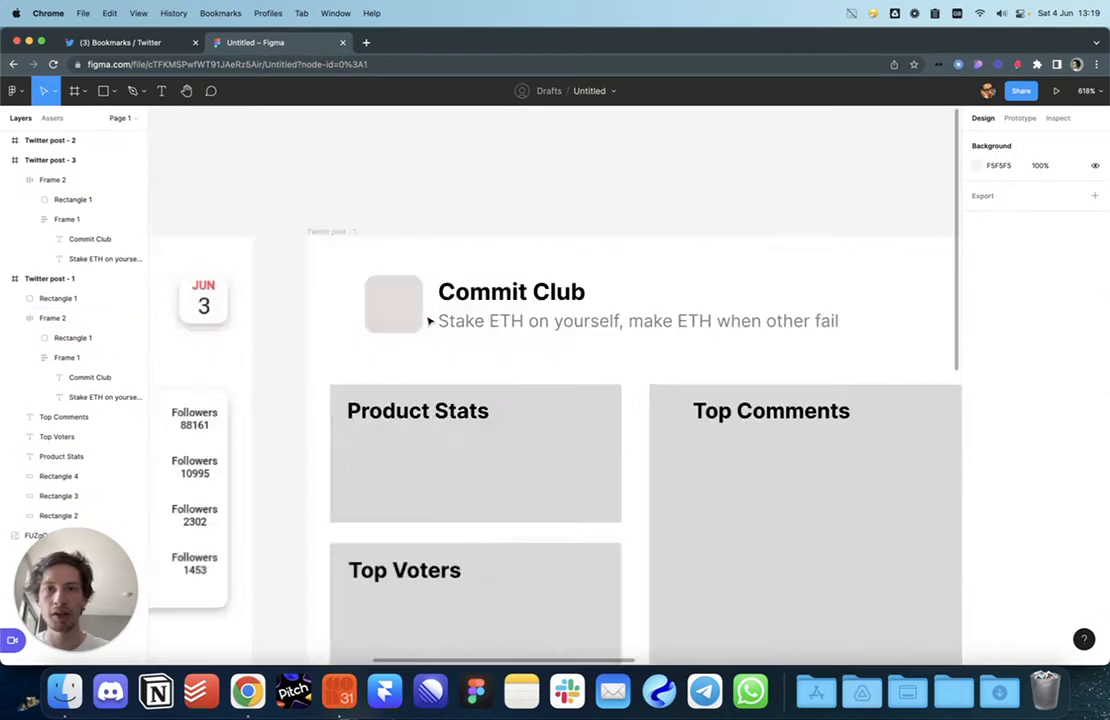
{"action": "scroll", "coordinate": [429, 322], "scroll_direction": "up", "scroll_amount": 4}
{"action": "left_click", "coordinate": [431, 318]}
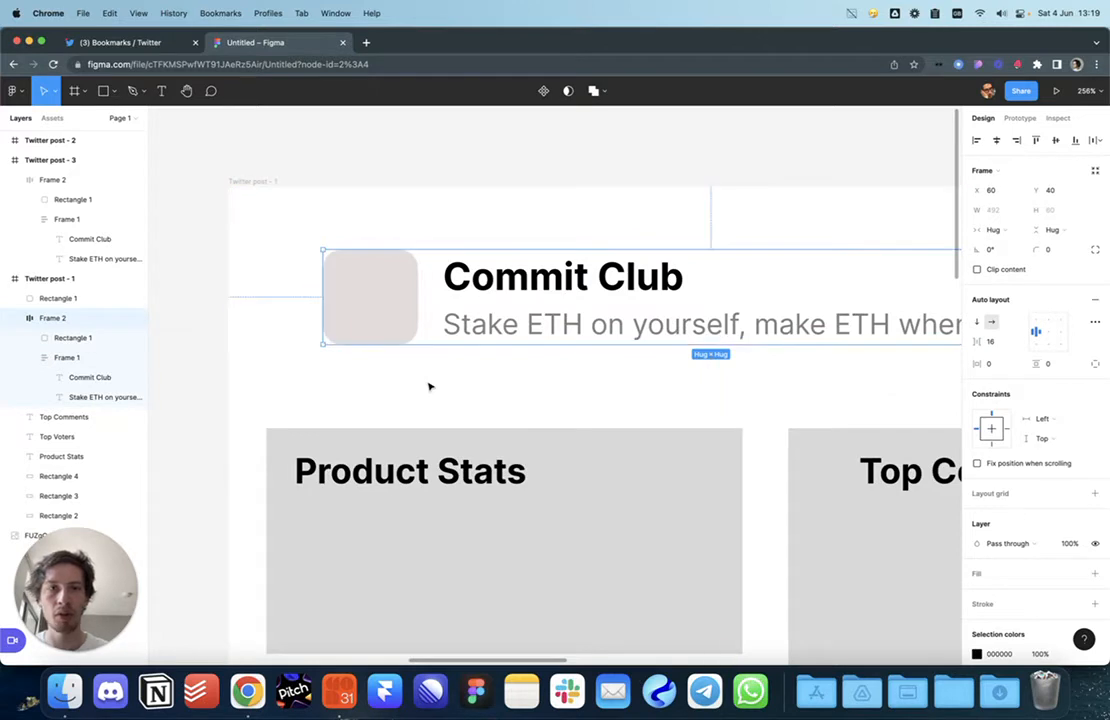
{"action": "key", "text": "shift+Right"}
{"action": "key", "text": "shift+Right"}
Step: Align the vertical centres of the Commit Club header and the right grey square
{"action": "scroll", "coordinate": [430, 387], "scroll_direction": "down", "scroll_amount": 5}
{"action": "scroll", "coordinate": [386, 375], "scroll_direction": "right", "scroll_amount": 4}
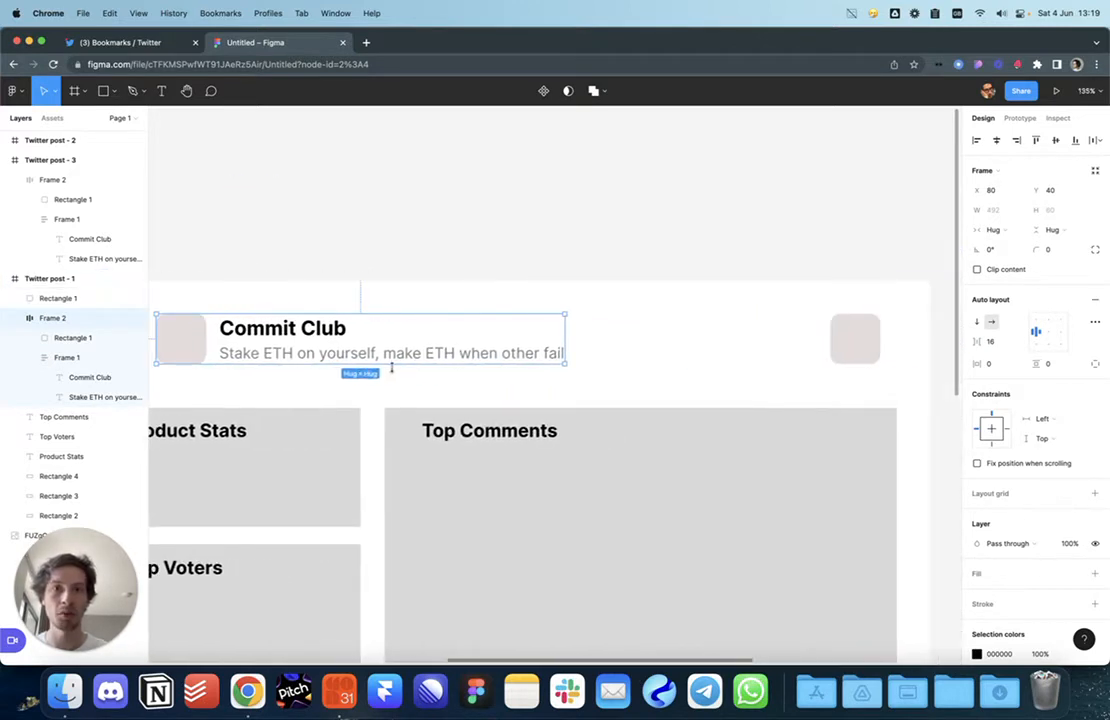
{"action": "scroll", "coordinate": [457, 369], "scroll_direction": "down", "scroll_amount": 4}
{"action": "key", "text": "Escape"}
{"action": "left_click", "coordinate": [708, 364]}
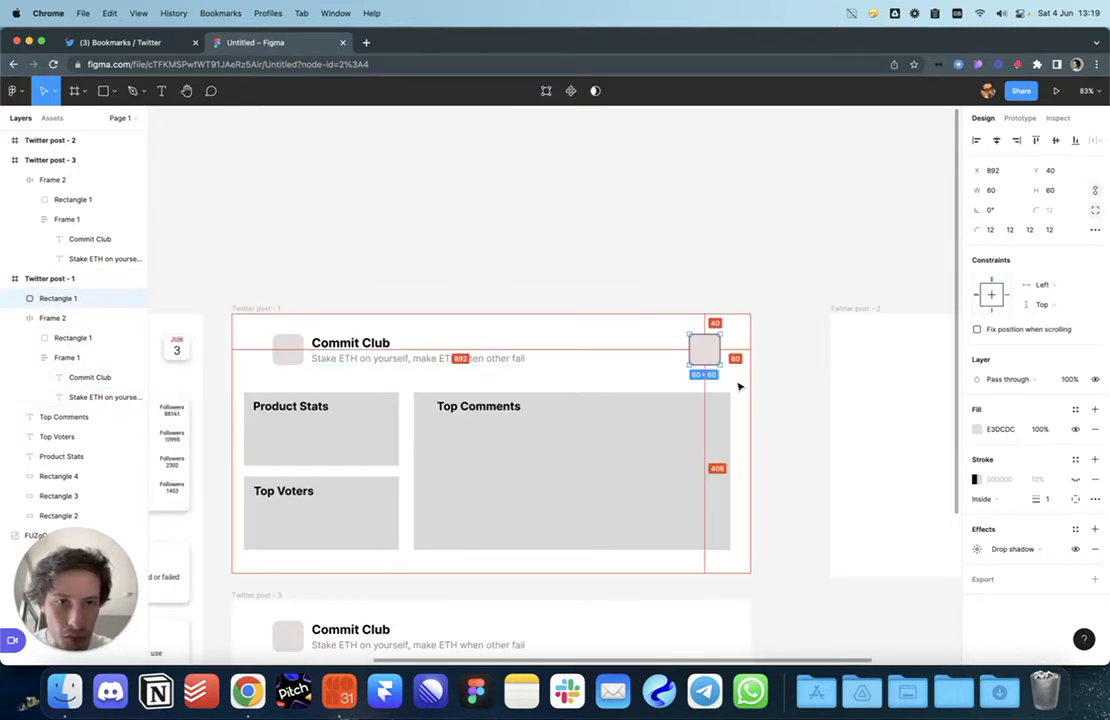
{"action": "left_click", "coordinate": [773, 396]}
{"action": "scroll", "coordinate": [740, 360], "scroll_direction": "down", "scroll_amount": 2}
{"action": "scroll", "coordinate": [740, 360], "scroll_direction": "left", "scroll_amount": 2}
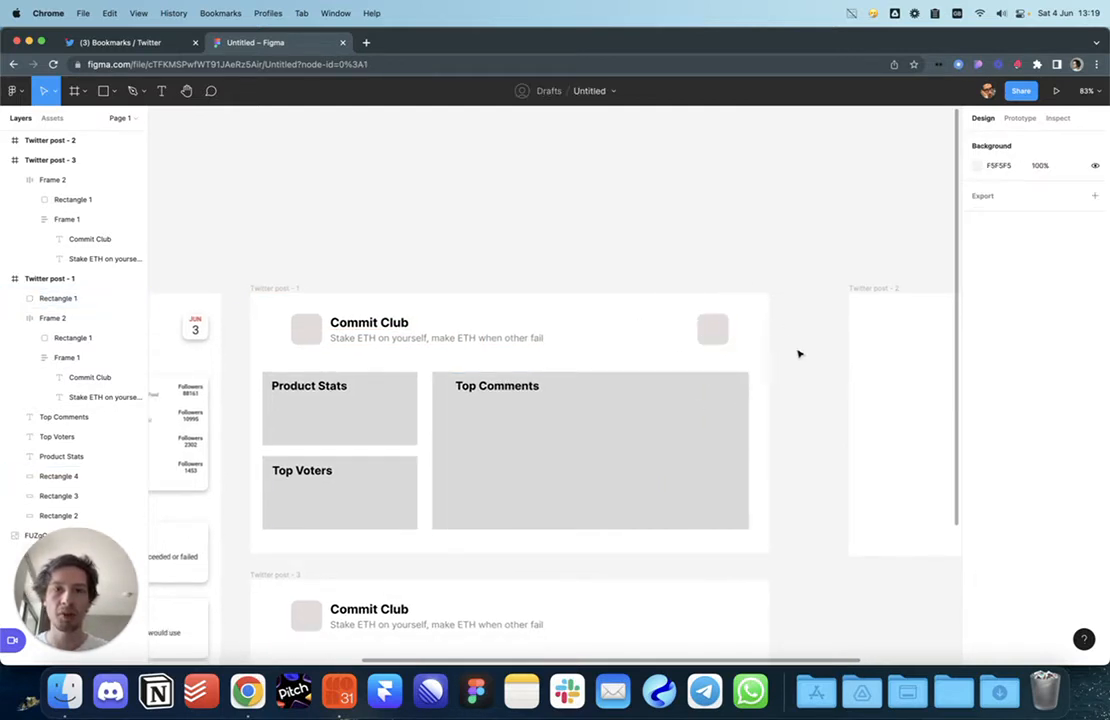
{"action": "scroll", "coordinate": [815, 340], "scroll_direction": "down", "scroll_amount": 2}
{"action": "scroll", "coordinate": [815, 340], "scroll_direction": "left", "scroll_amount": 3}
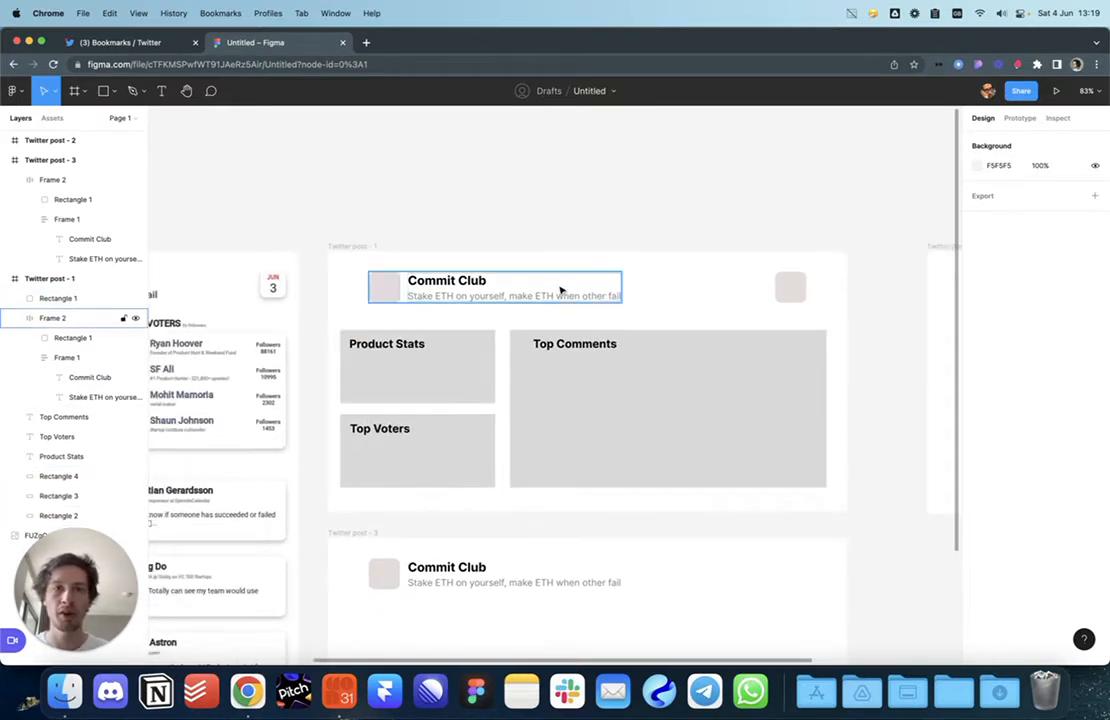
{"action": "left_click", "coordinate": [615, 288]}
{"action": "left_click", "coordinate": [790, 288], "text": "shift"}
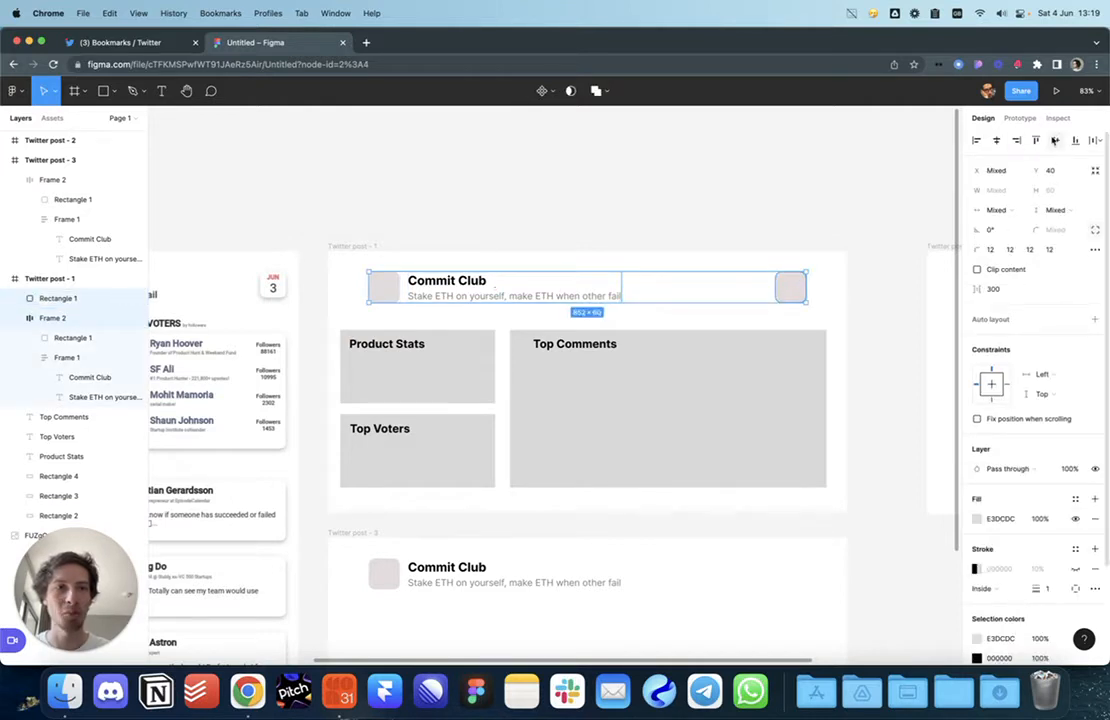
{"action": "left_click", "coordinate": [669, 193]}
Step: Delete the Twitter post - 3 frame
{"action": "scroll", "coordinate": [602, 240], "scroll_direction": "down", "scroll_amount": 2}
{"action": "scroll", "coordinate": [424, 340], "scroll_direction": "down", "scroll_amount": 2}
{"action": "scroll", "coordinate": [424, 340], "scroll_direction": "right", "scroll_amount": 1}
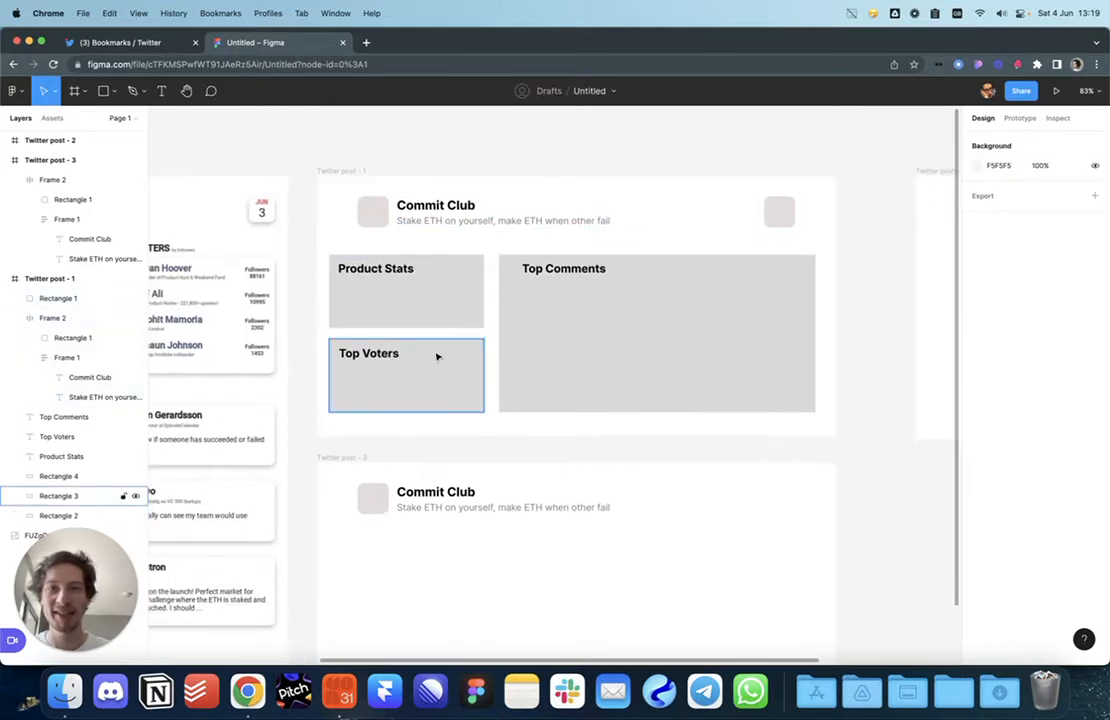
{"action": "scroll", "coordinate": [500, 425], "scroll_direction": "down", "scroll_amount": 1}
{"action": "scroll", "coordinate": [500, 425], "scroll_direction": "left", "scroll_amount": 1}
{"action": "left_click", "coordinate": [371, 422]}
{"action": "key", "text": "Delete"}
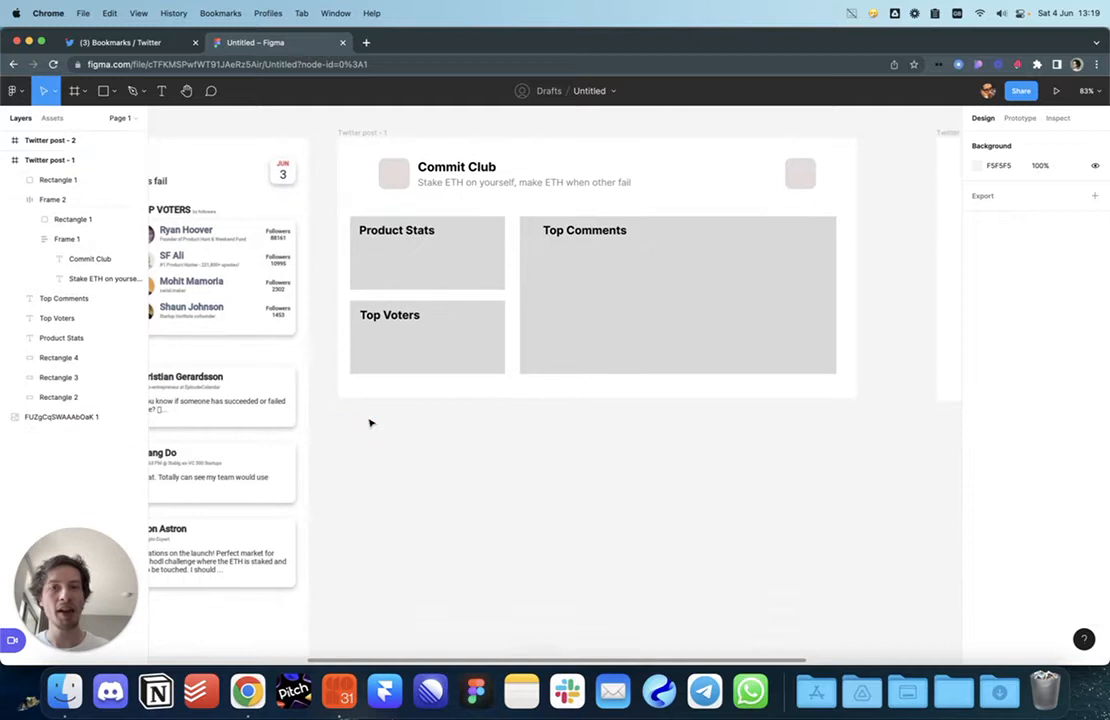
Step: Add an Upvotes text label inside the Product Stats box
{"action": "scroll", "coordinate": [550, 440], "scroll_direction": "up", "scroll_amount": 3}
{"action": "scroll", "coordinate": [550, 440], "scroll_direction": "left", "scroll_amount": 3}
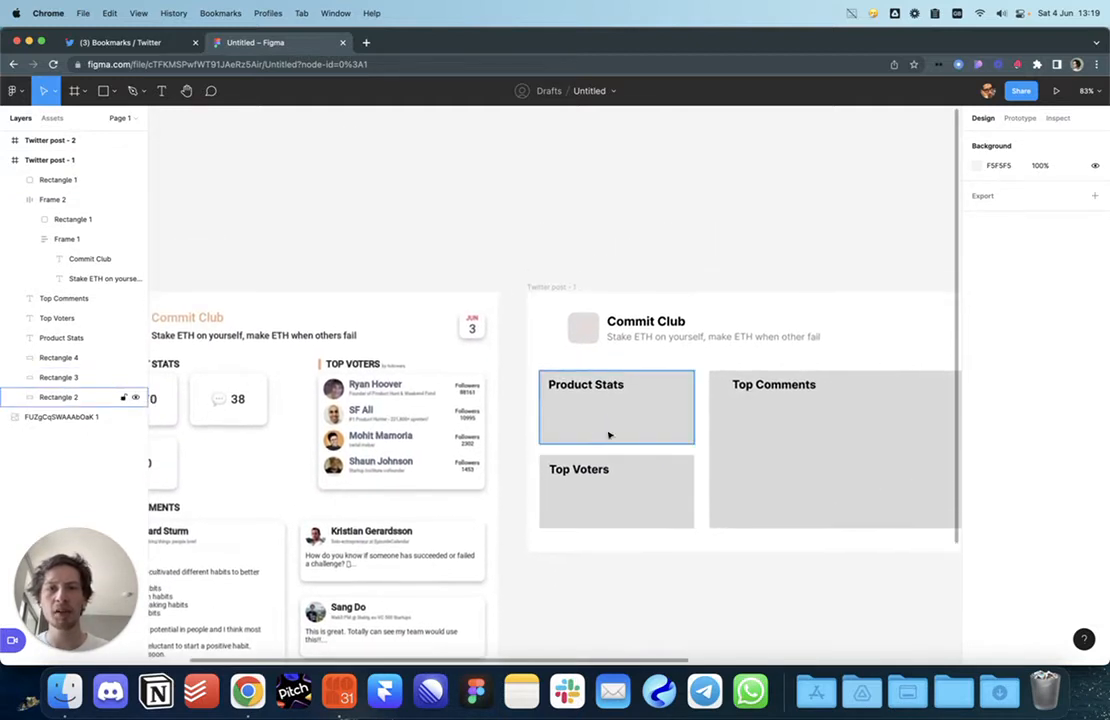
{"action": "scroll", "coordinate": [667, 461], "scroll_direction": "left", "scroll_amount": 2}
{"action": "left_click", "coordinate": [689, 414]}
{"action": "key", "text": "t"}
{"action": "left_click", "coordinate": [646, 396]}
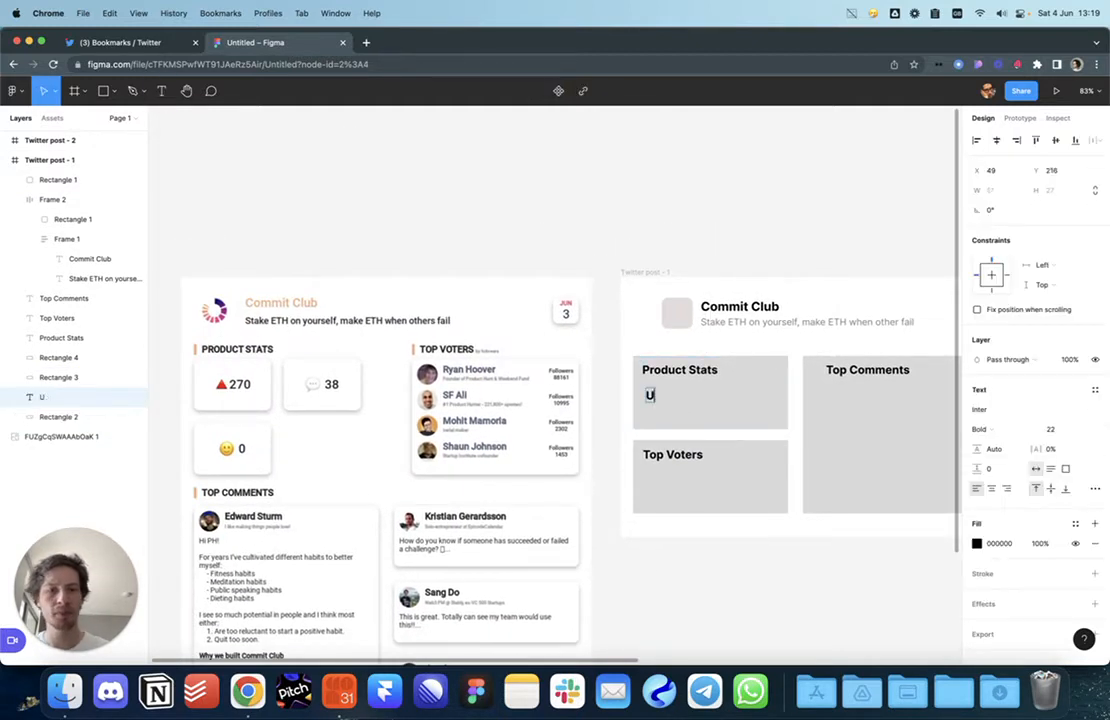
Step: Copy the label into Comments and Likes labels, then open a new browser tab
{"action": "left_click_drag", "start_coordinate": [661, 400], "coordinate": [661, 419], "text": "alt"}
{"action": "double_click", "coordinate": [657, 415]}
{"action": "type", "text": "Comment"}
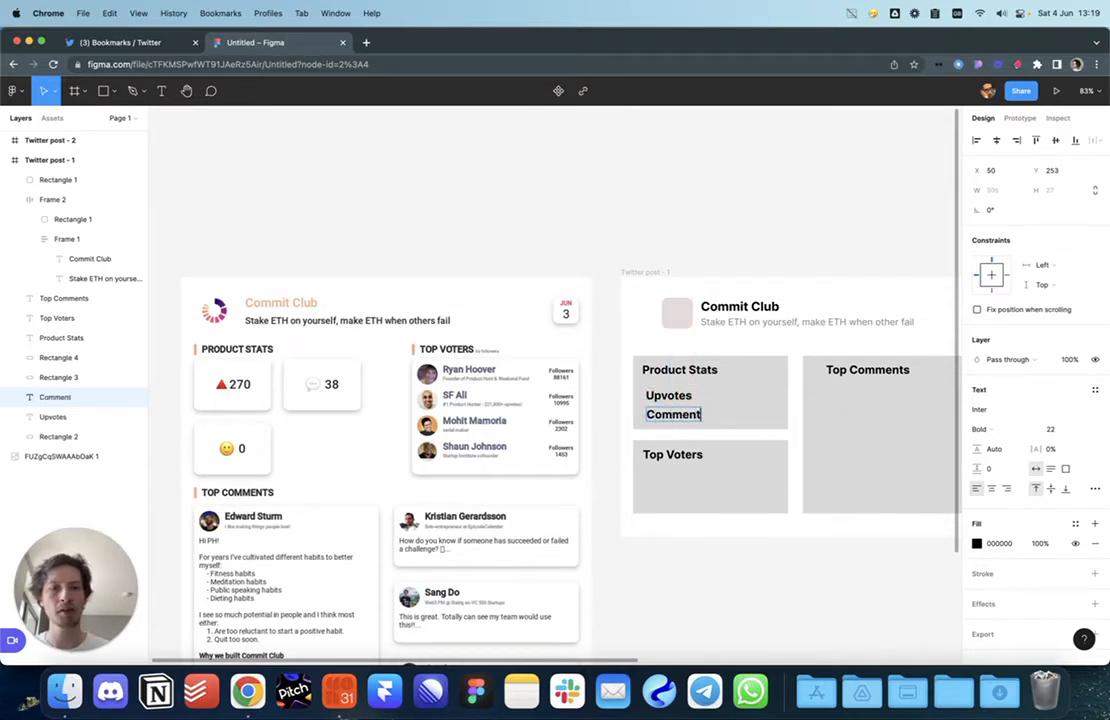
{"action": "type", "text": "s"}
{"action": "key", "text": "Escape"}
{"action": "left_click_drag", "start_coordinate": [675, 415], "coordinate": [760, 416], "text": "alt"}
{"action": "double_click", "coordinate": [758, 416]}
{"action": "key", "text": "Escape"}
{"action": "left_click", "coordinate": [268, 196]}
{"action": "key", "text": "super+t"}
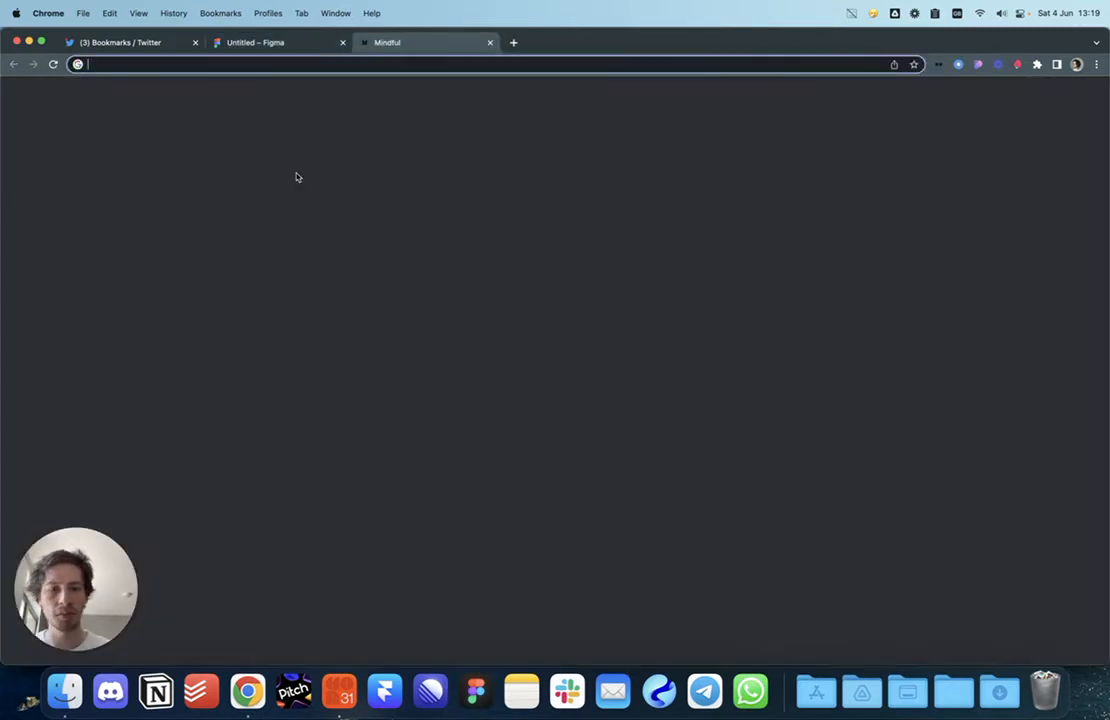
Step: Search for producthunt and open the Commit Club product page on Product Hunt
{"action": "type", "text": "producthunt"}
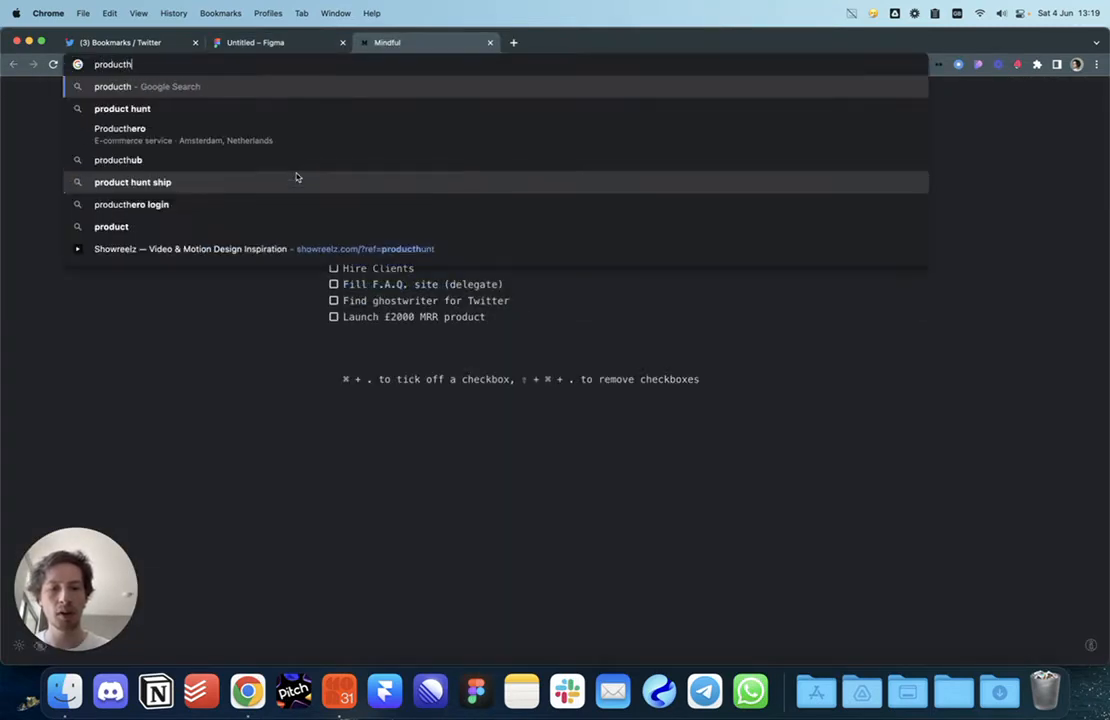
{"action": "key", "text": "Return"}
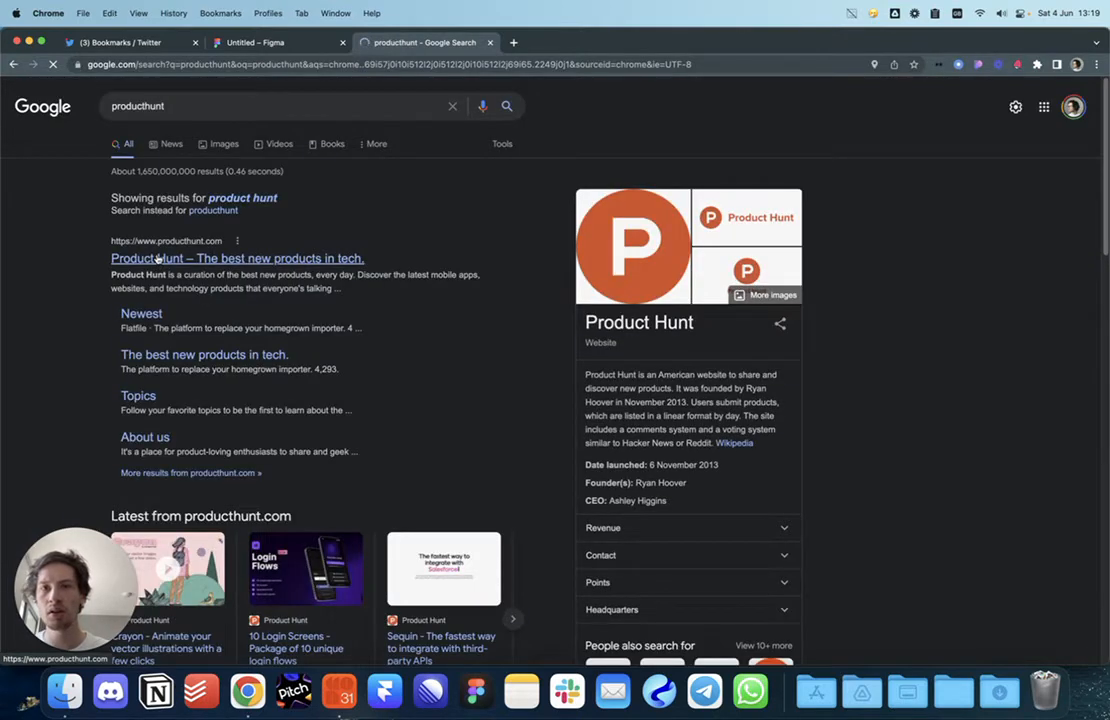
{"action": "left_click", "coordinate": [157, 258]}
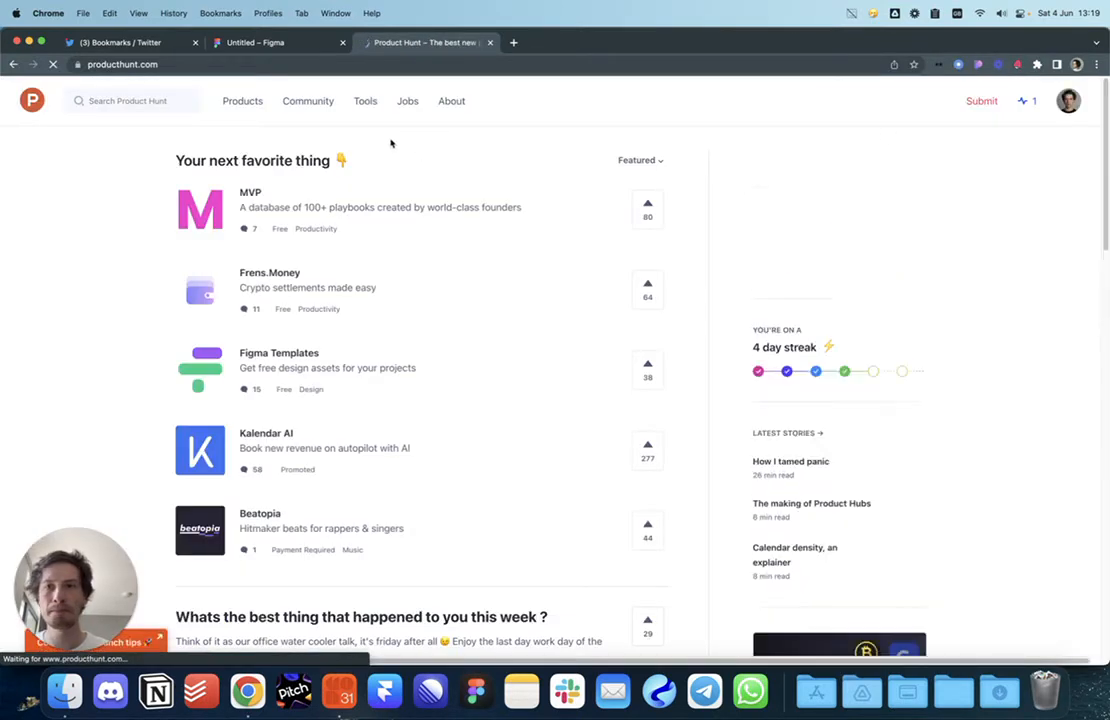
{"action": "left_click", "coordinate": [145, 101]}
{"action": "type", "text": "commitclub"}
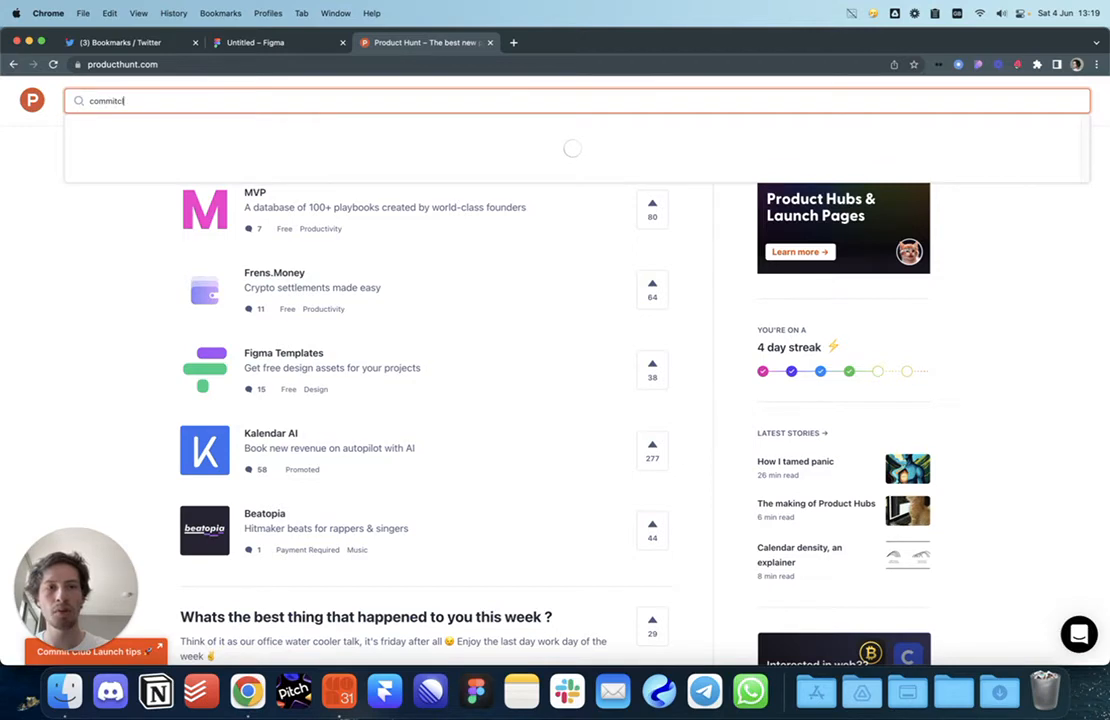
{"action": "key", "text": "Return"}
{"action": "left_click", "coordinate": [465, 232]}
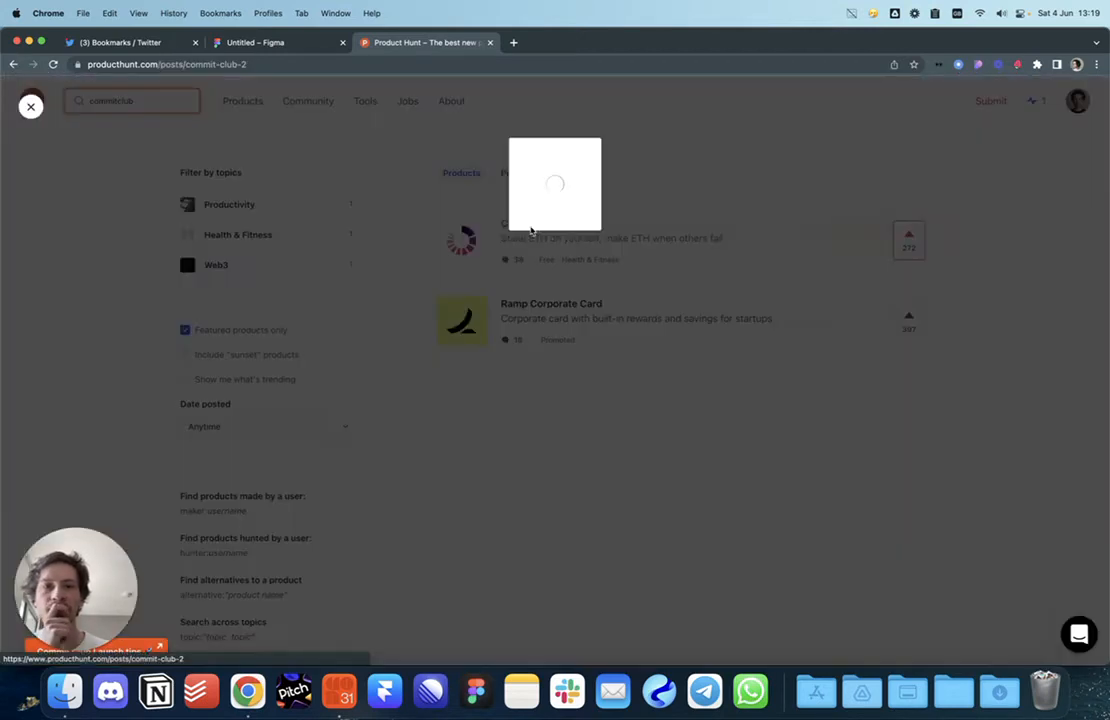
Step: Read the launch stats (272 upvotes, 38 comments, daily #5, weekly #8), then return to Figma
{"action": "scroll", "coordinate": [540, 290], "scroll_direction": "down", "scroll_amount": 5}
{"action": "scroll", "coordinate": [491, 258], "scroll_direction": "down", "scroll_amount": 2}
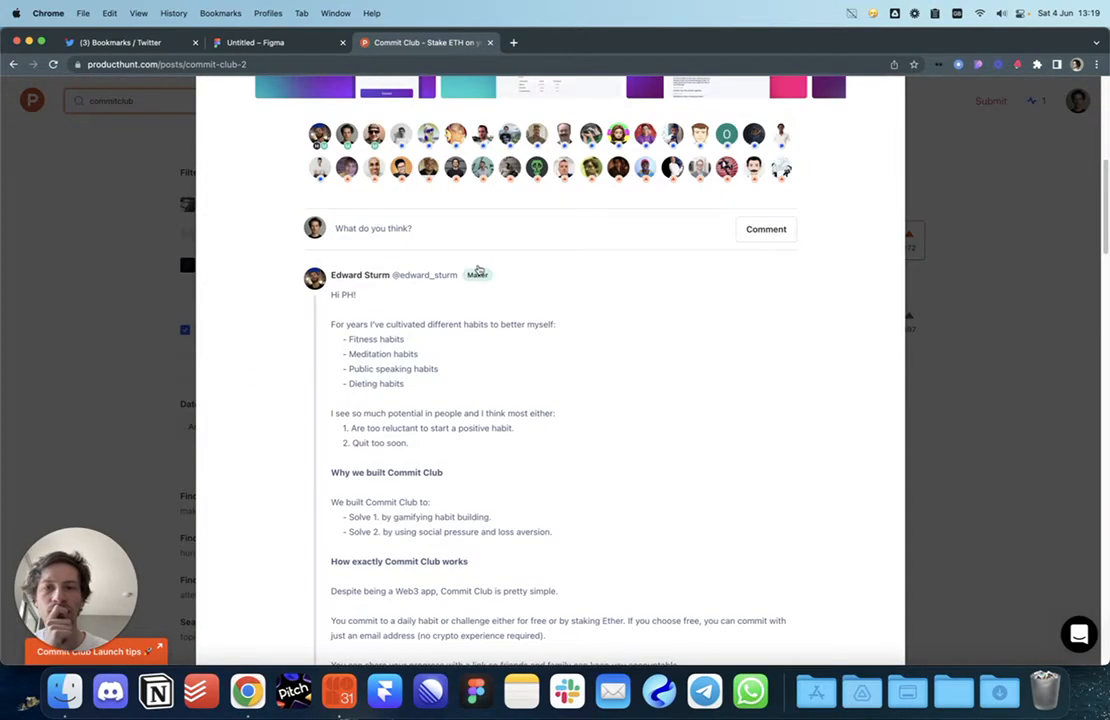
{"action": "scroll", "coordinate": [505, 255], "scroll_direction": "up", "scroll_amount": 5}
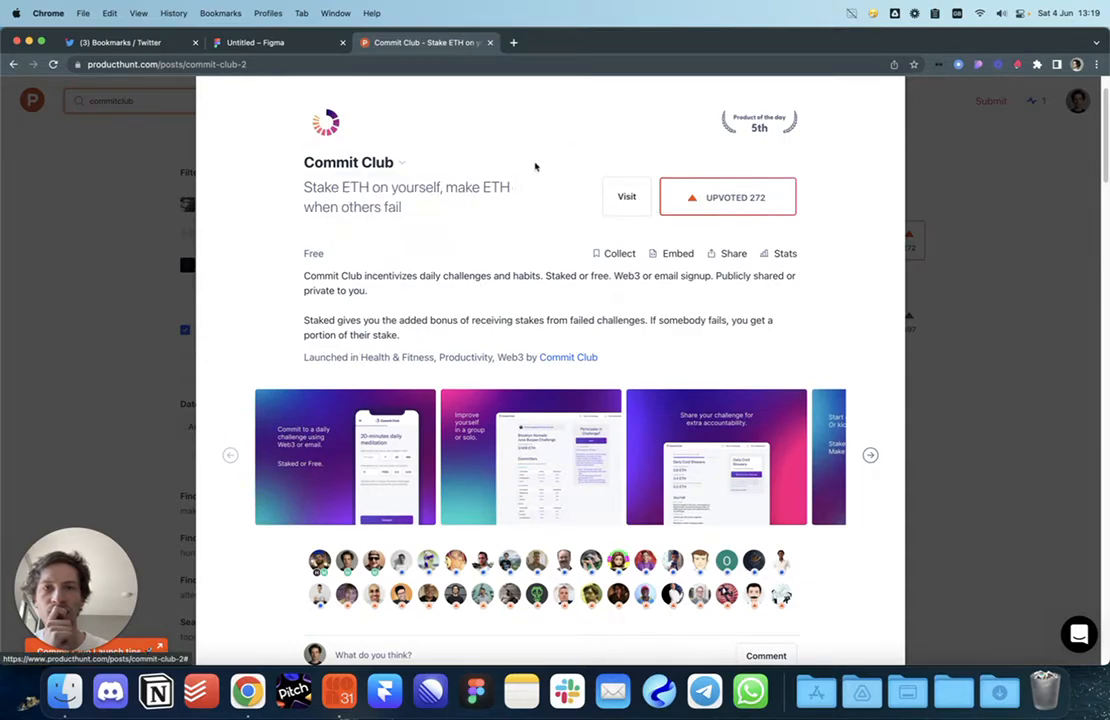
{"action": "scroll", "coordinate": [560, 340], "scroll_direction": "down", "scroll_amount": 20}
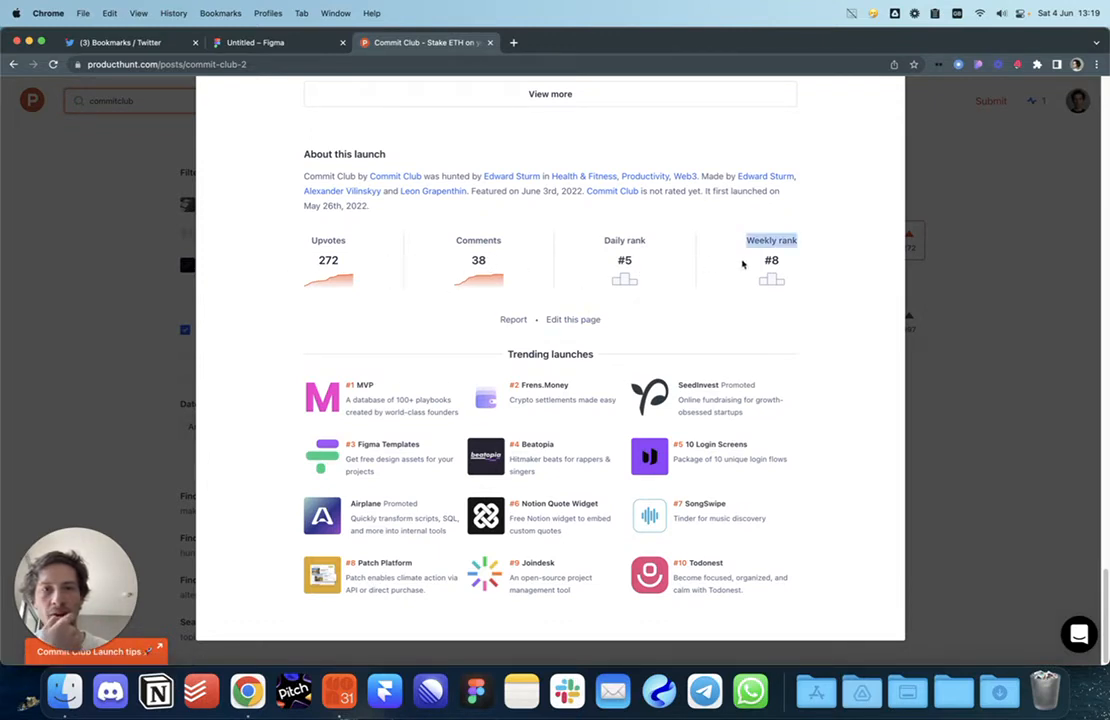
{"action": "scroll", "coordinate": [785, 285], "scroll_direction": "up", "scroll_amount": 4}
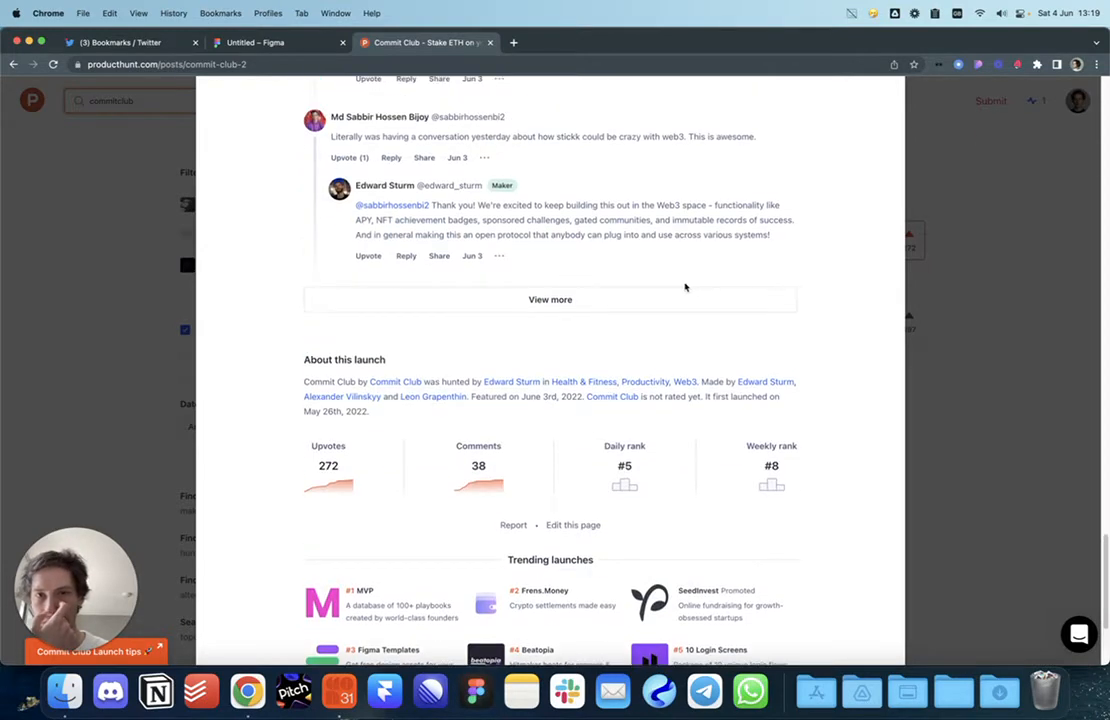
{"action": "scroll", "coordinate": [686, 287], "scroll_direction": "up", "scroll_amount": 6}
{"action": "left_click", "coordinate": [254, 43]}
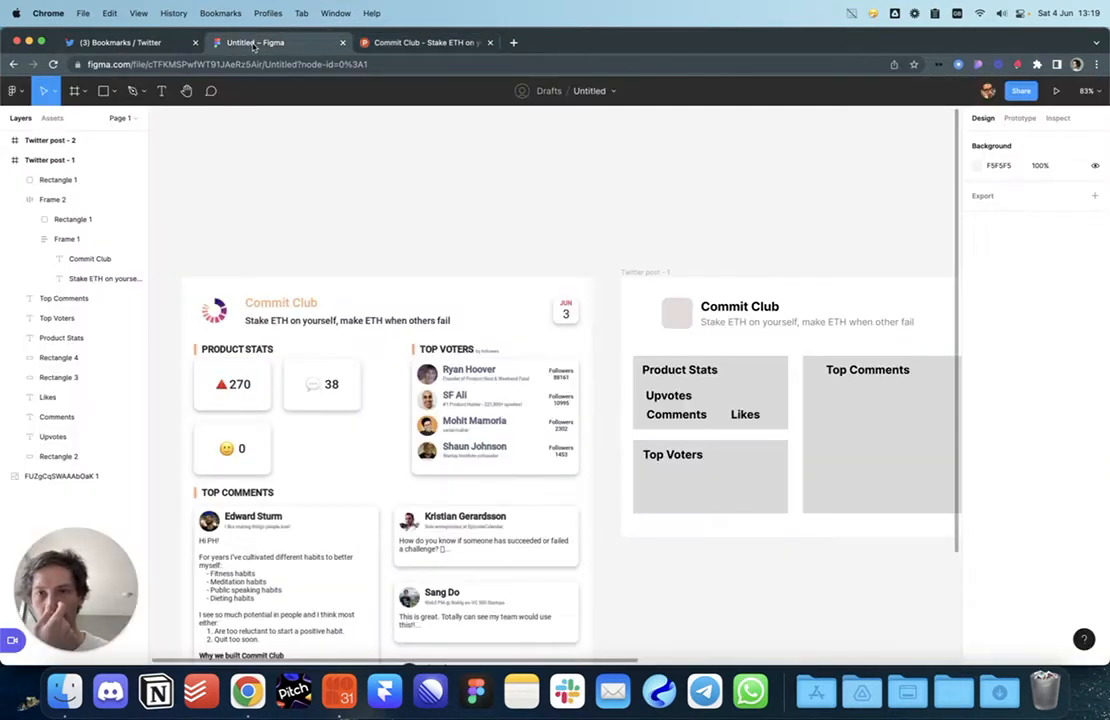
{"action": "left_click_drag", "start_coordinate": [296, 199], "coordinate": [285, 173]}
{"action": "scroll", "coordinate": [279, 263], "scroll_direction": "up", "scroll_amount": 2}
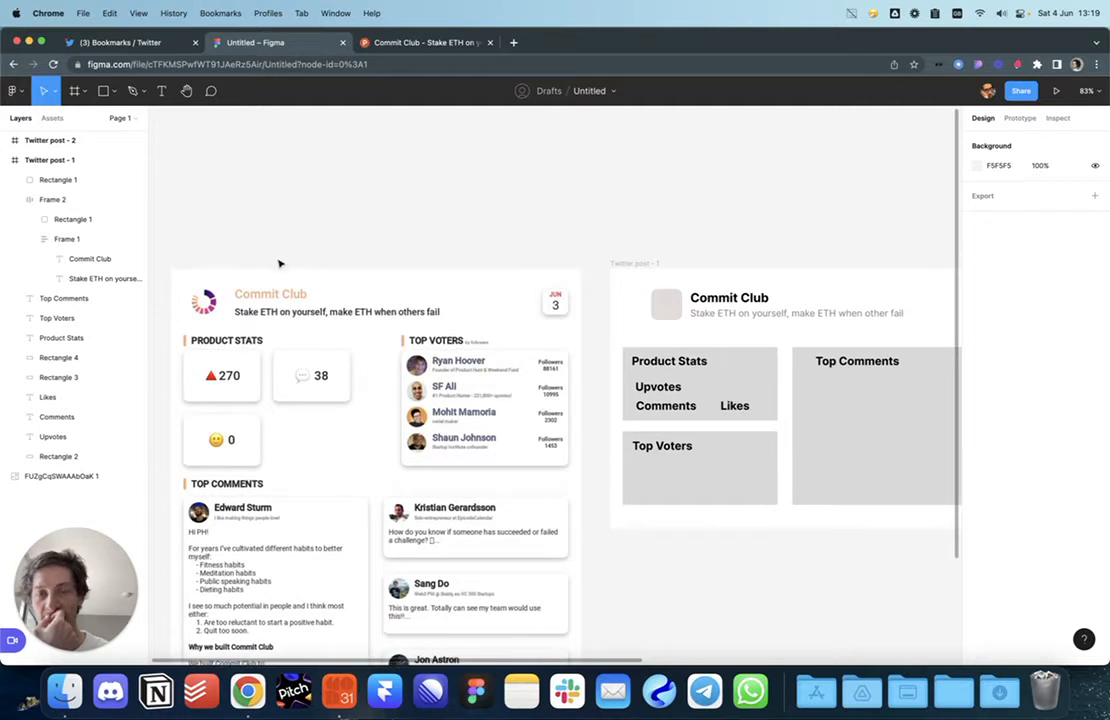
{"action": "left_click", "coordinate": [211, 388]}
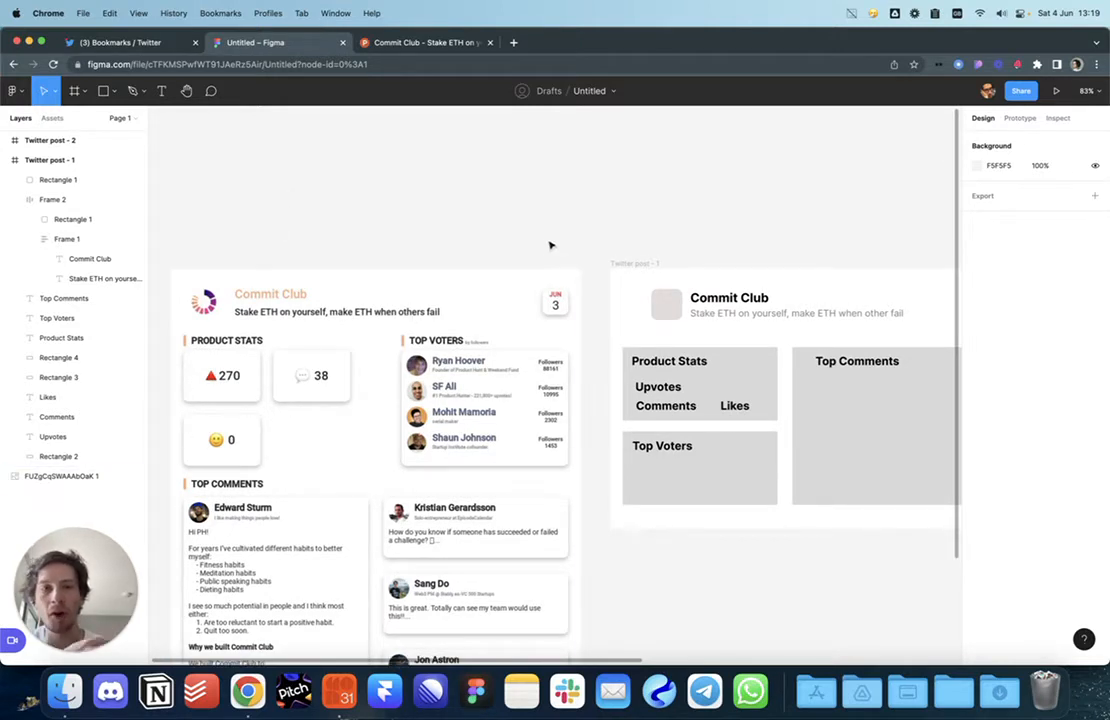
{"action": "left_click", "coordinate": [662, 408]}
{"action": "scroll", "coordinate": [551, 434], "scroll_direction": "down", "scroll_amount": 3}
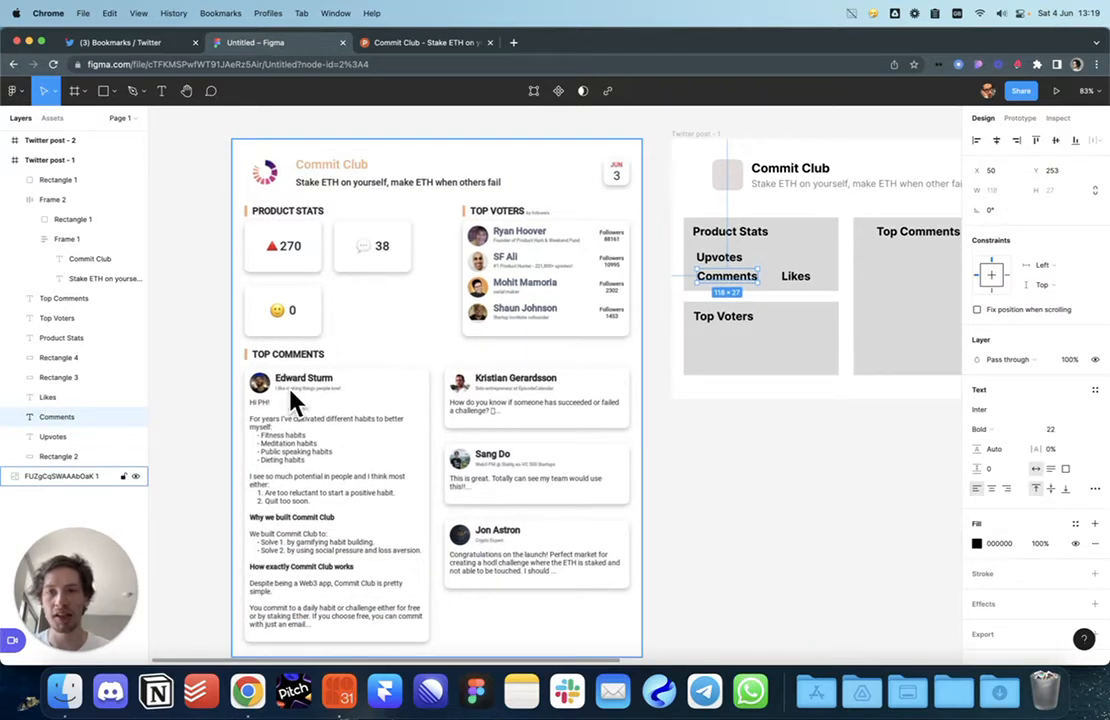
{"action": "scroll", "coordinate": [648, 420], "scroll_direction": "up", "scroll_amount": 2}
{"action": "scroll", "coordinate": [648, 420], "scroll_direction": "right", "scroll_amount": 2}
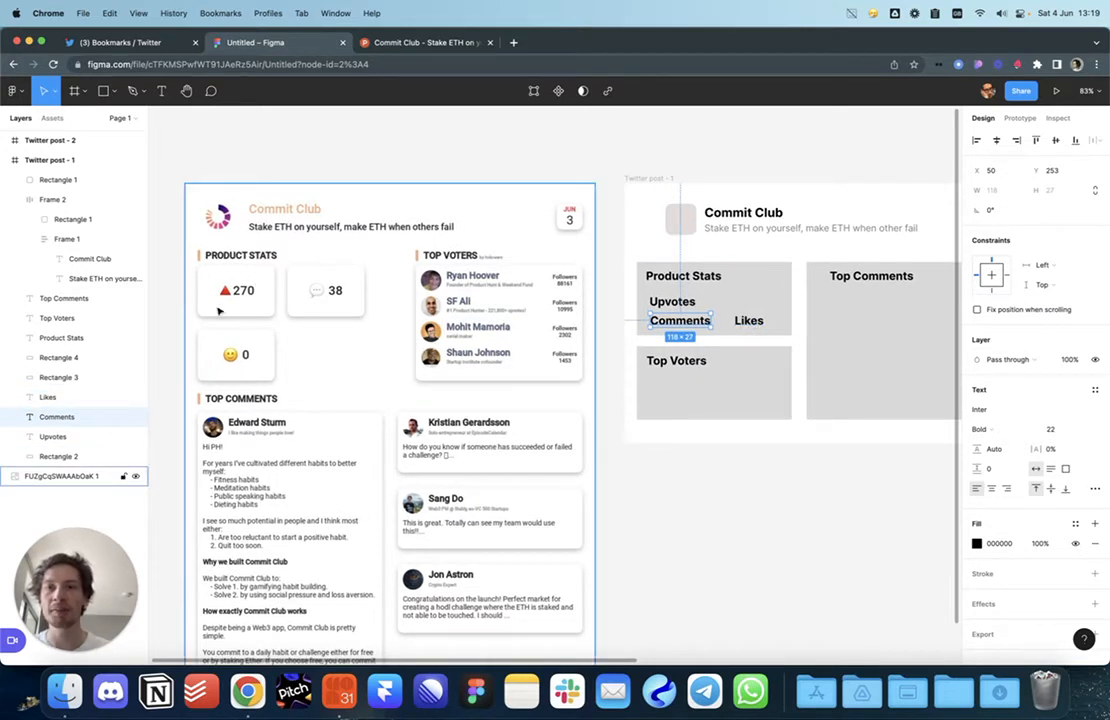
{"action": "left_click", "coordinate": [173, 260]}
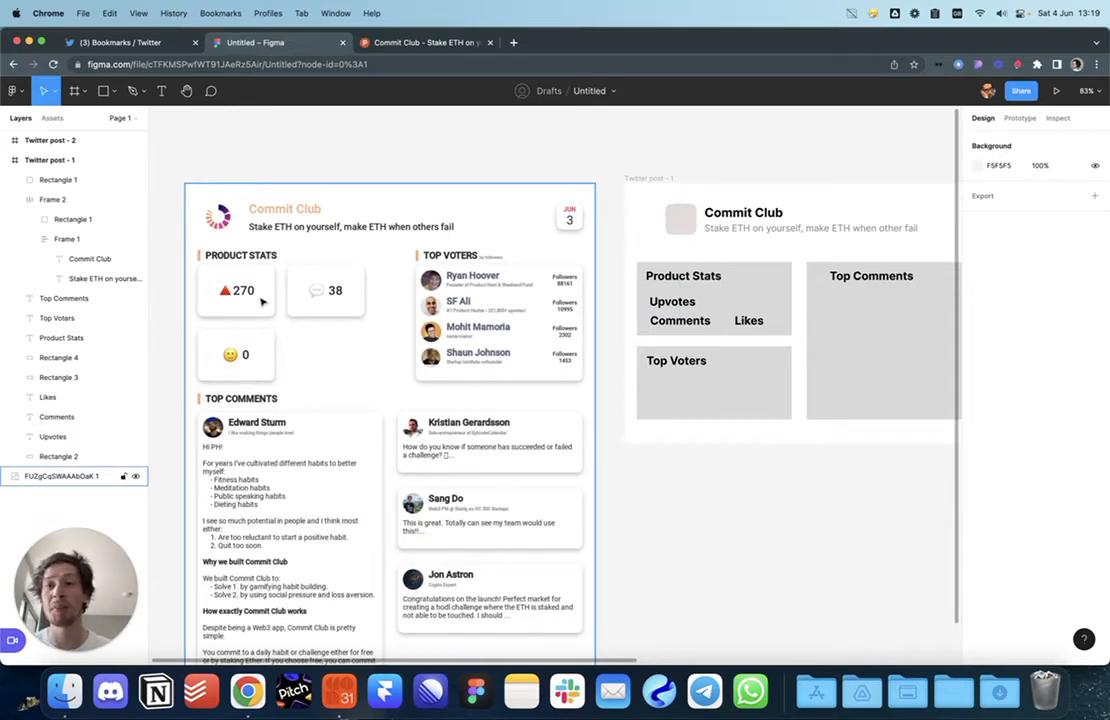
Step: Return to the Product Hunt Commit Club page and scroll up to its rank badge
{"action": "left_click", "coordinate": [390, 42]}
{"action": "scroll", "coordinate": [526, 220], "scroll_direction": "up", "scroll_amount": 20}
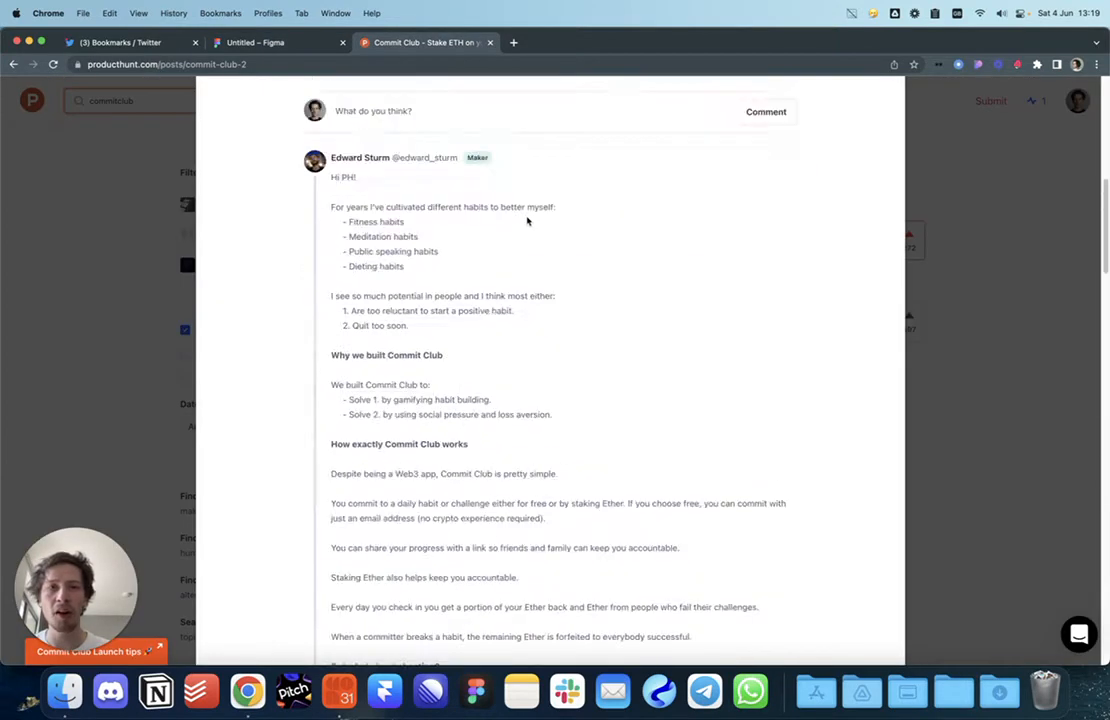
{"action": "mouse_move", "coordinate": [778, 194]}
{"action": "left_mouse_down"}
{"action": "mouse_move", "coordinate": [796, 220]}
{"action": "mouse_move", "coordinate": [762, 191]}
{"action": "left_mouse_up"}
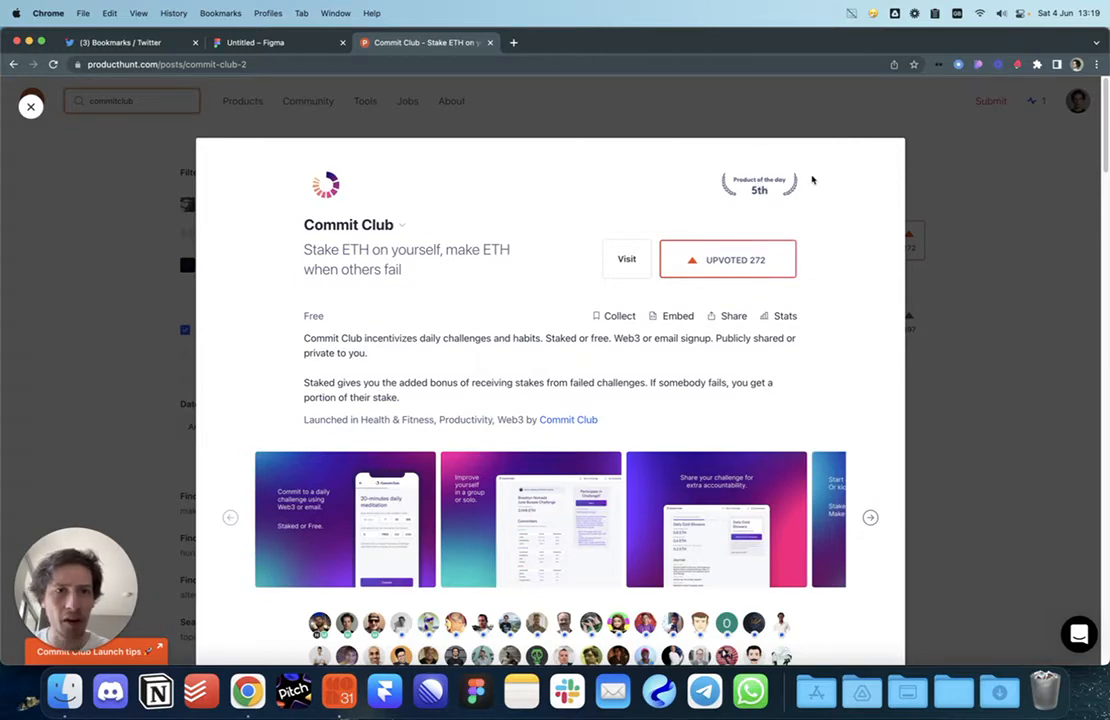
{"action": "scroll", "coordinate": [810, 178], "scroll_direction": "up", "scroll_amount": 5}
{"action": "right_click", "coordinate": [690, 220]}
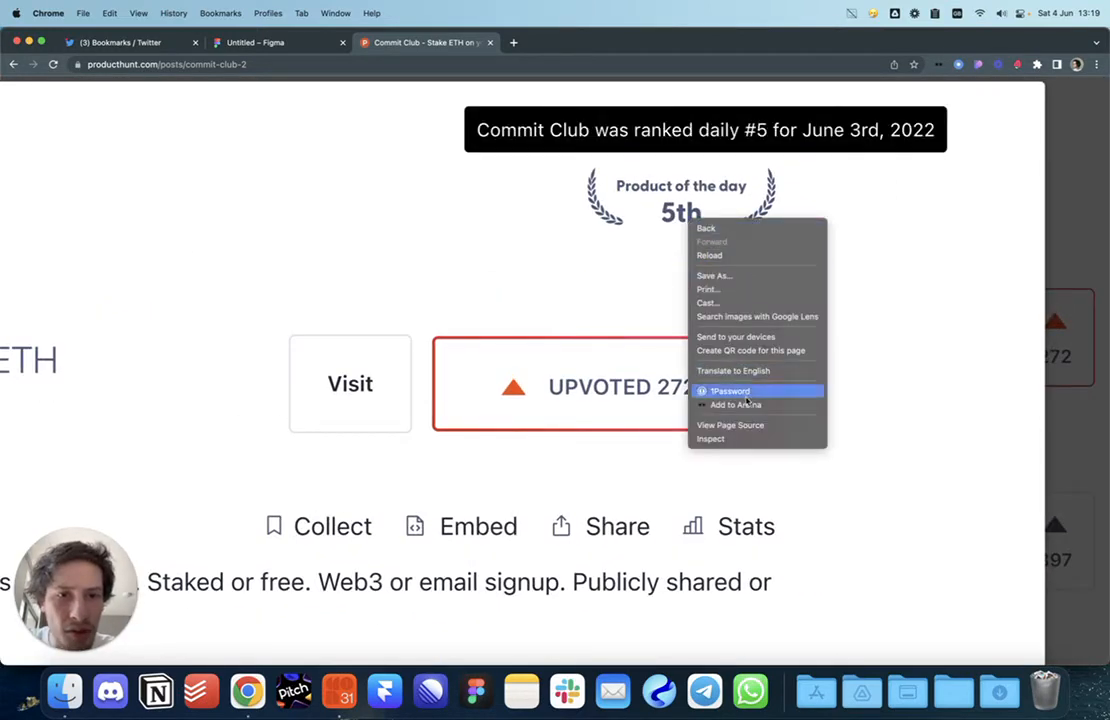
{"action": "left_click", "coordinate": [995, 66]}
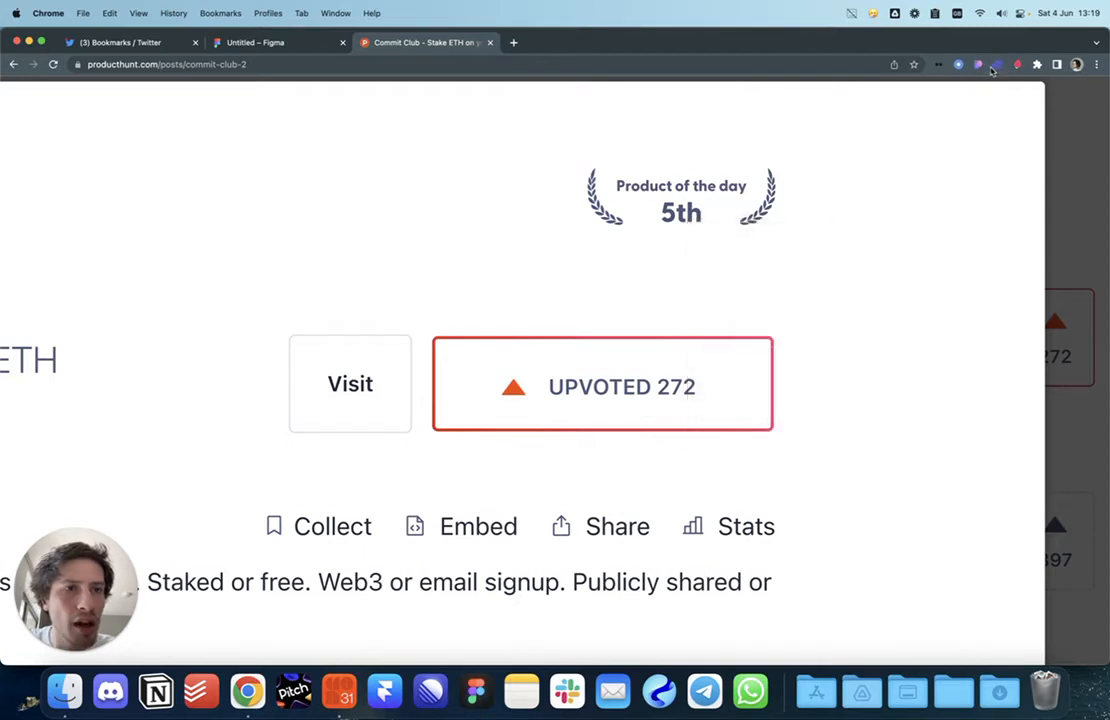
Step: Start the page-inspector extension and browse the page's image assets in its Assets view
{"action": "left_click", "coordinate": [980, 66]}
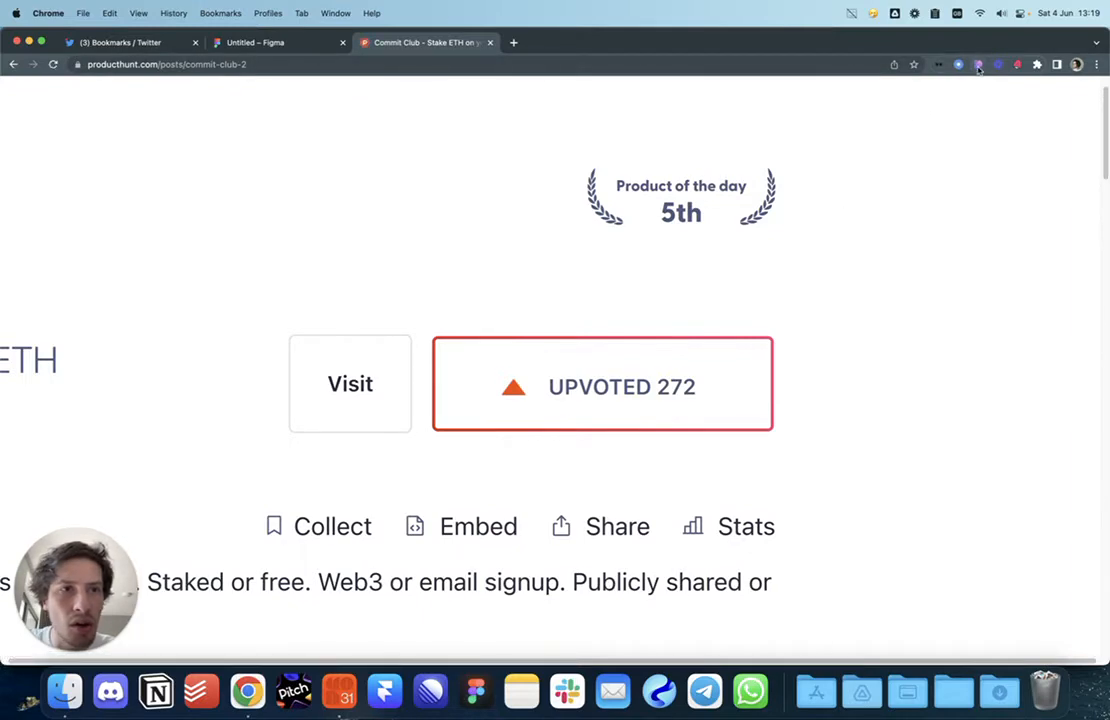
{"action": "left_click", "coordinate": [979, 68]}
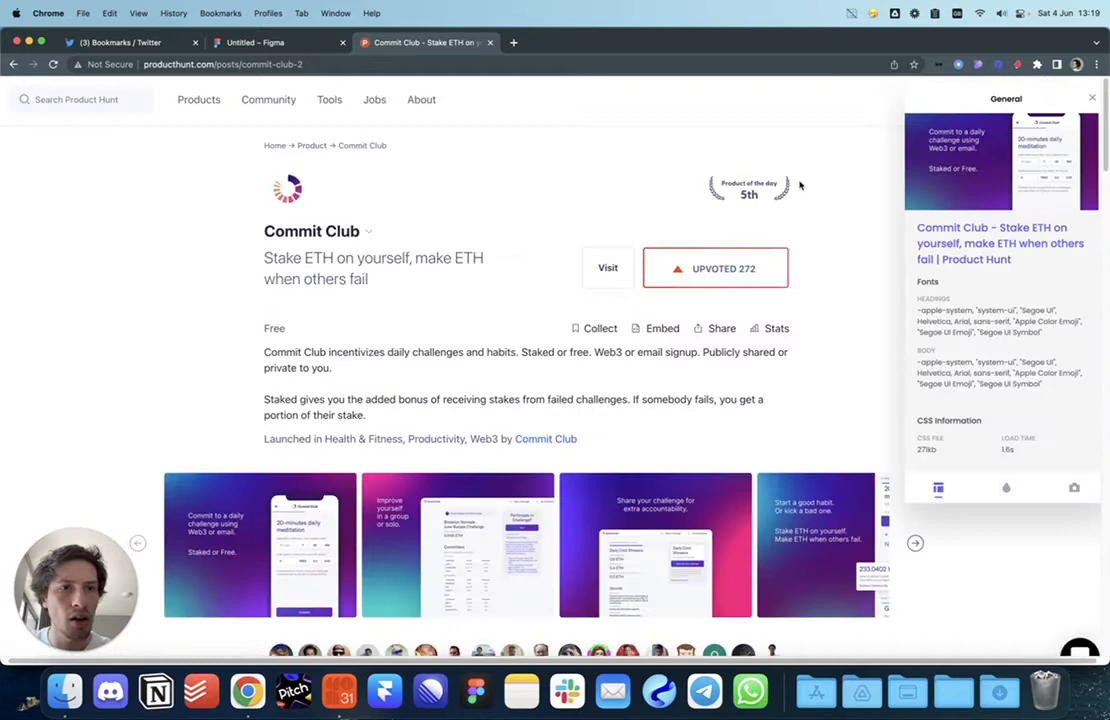
{"action": "left_click", "coordinate": [1062, 467]}
{"action": "scroll", "coordinate": [1015, 340], "scroll_direction": "down", "scroll_amount": 10}
{"action": "scroll", "coordinate": [1015, 340], "scroll_direction": "down", "scroll_amount": 15}
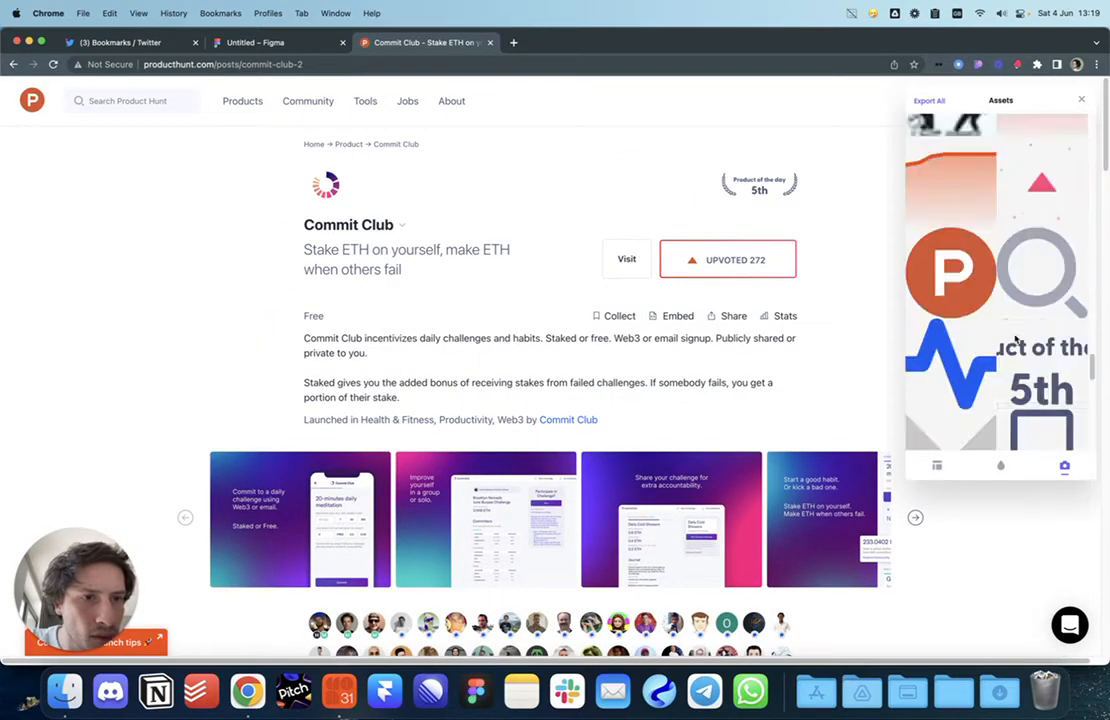
{"action": "scroll", "coordinate": [1017, 340], "scroll_direction": "up", "scroll_amount": 9}
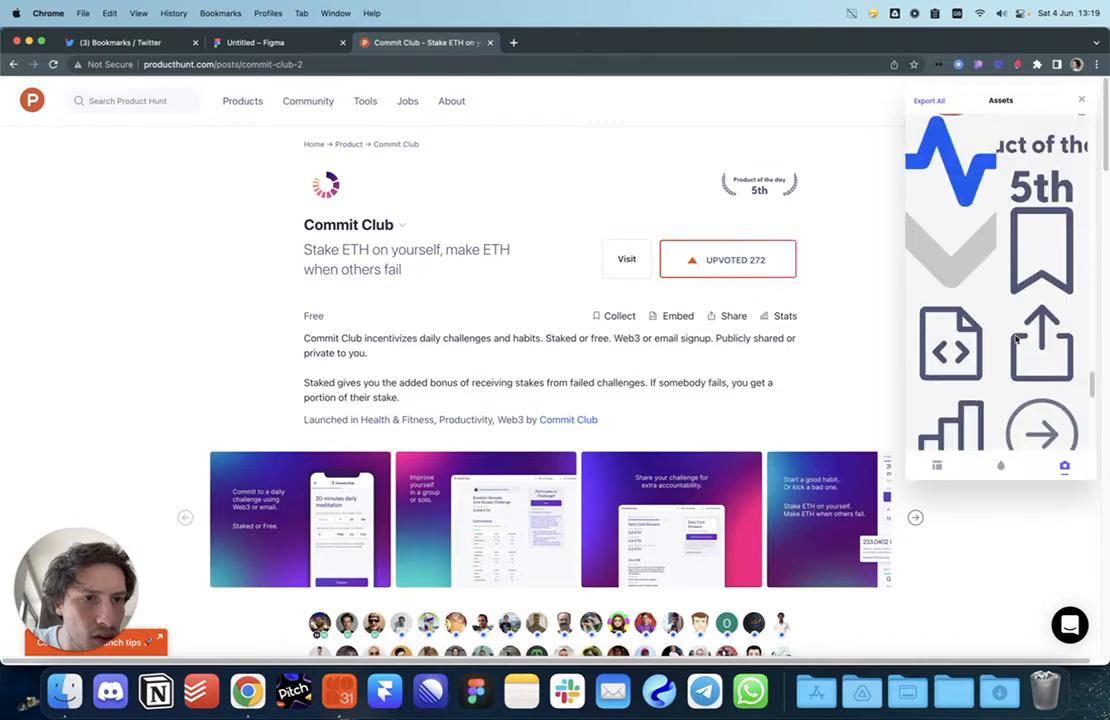
{"action": "scroll", "coordinate": [1017, 340], "scroll_direction": "down", "scroll_amount": 3}
{"action": "scroll", "coordinate": [1017, 340], "scroll_direction": "up", "scroll_amount": 1}
{"action": "scroll", "coordinate": [1016, 340], "scroll_direction": "up", "scroll_amount": 1}
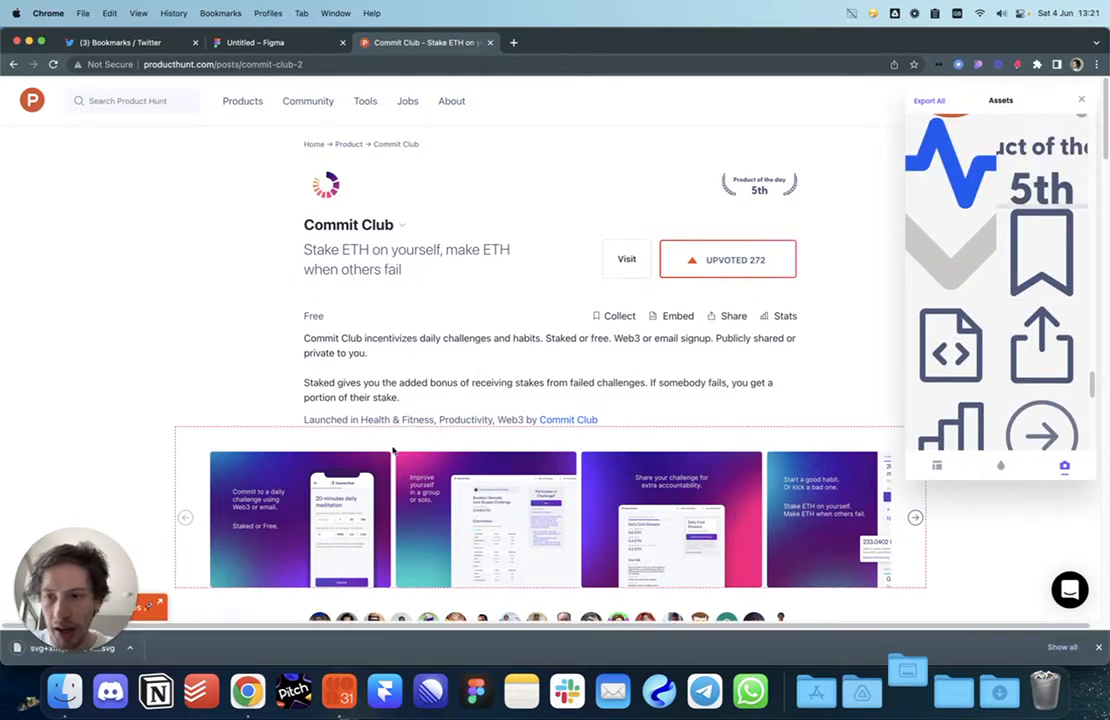
Step: Drag an SVG icon onto the desktop, close the assets panel, and go back to Figma
{"action": "left_click_drag", "start_coordinate": [18, 649], "coordinate": [22, 644]}
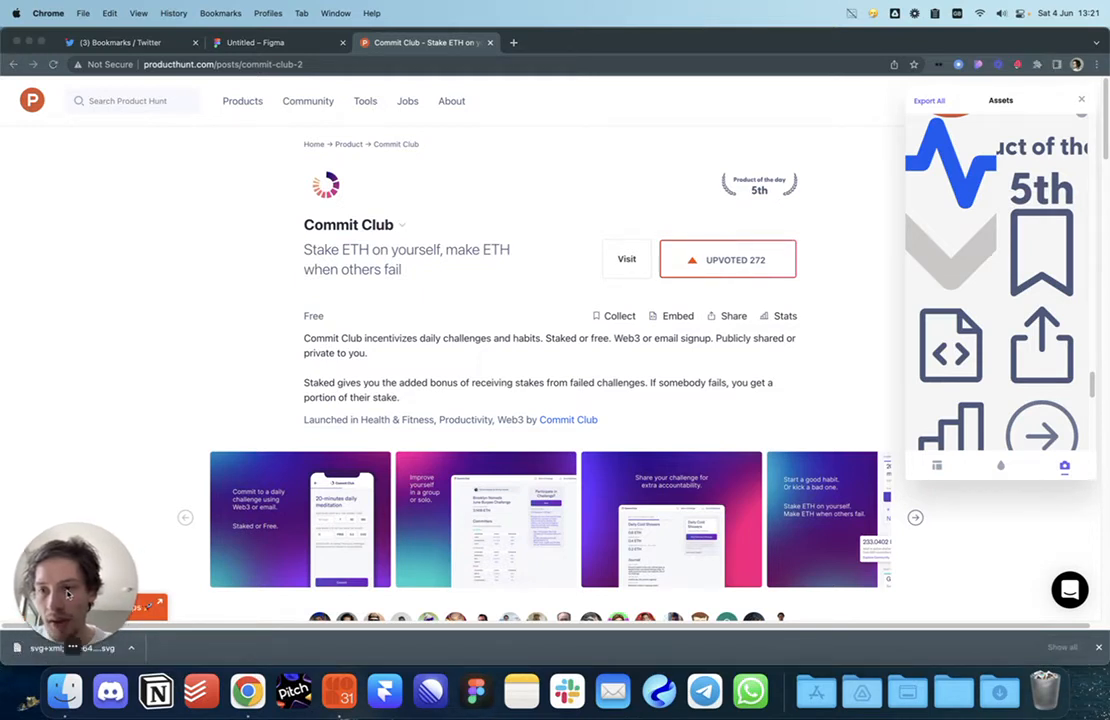
{"action": "left_click_drag", "start_coordinate": [68, 594], "coordinate": [160, 452]}
{"action": "left_click_drag", "start_coordinate": [54, 649], "coordinate": [28, 697]}
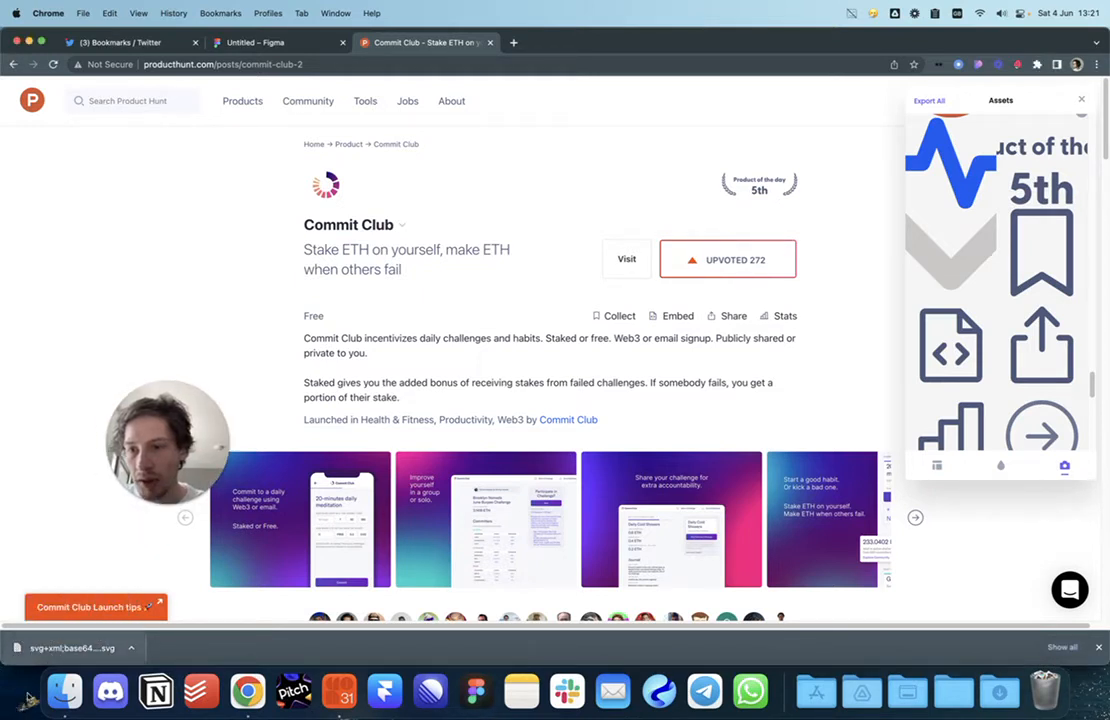
{"action": "left_click_drag", "start_coordinate": [166, 446], "coordinate": [72, 588]}
{"action": "left_click", "coordinate": [1077, 103]}
{"action": "key", "text": "super+r"}
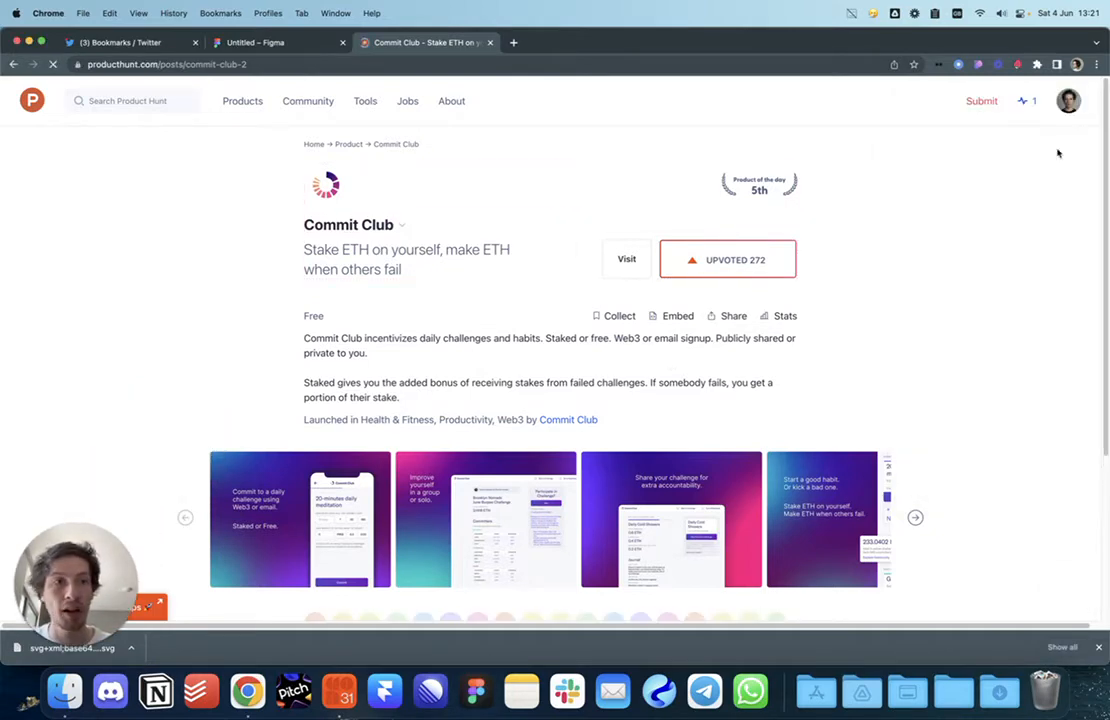
{"action": "left_click", "coordinate": [255, 43]}
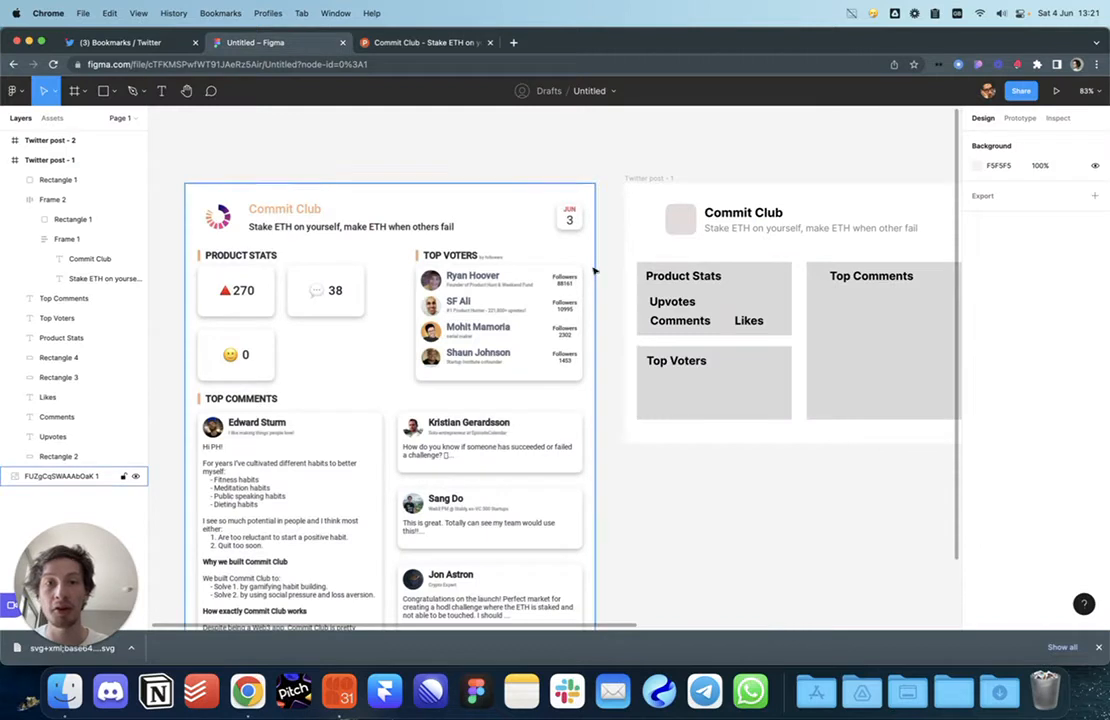
Step: Replace the Product Stats heading with 'Upvotes' and delete the Upvotes, Comments and Likes labels
{"action": "scroll", "coordinate": [627, 263], "scroll_direction": "right", "scroll_amount": 2}
{"action": "left_click", "coordinate": [632, 285]}
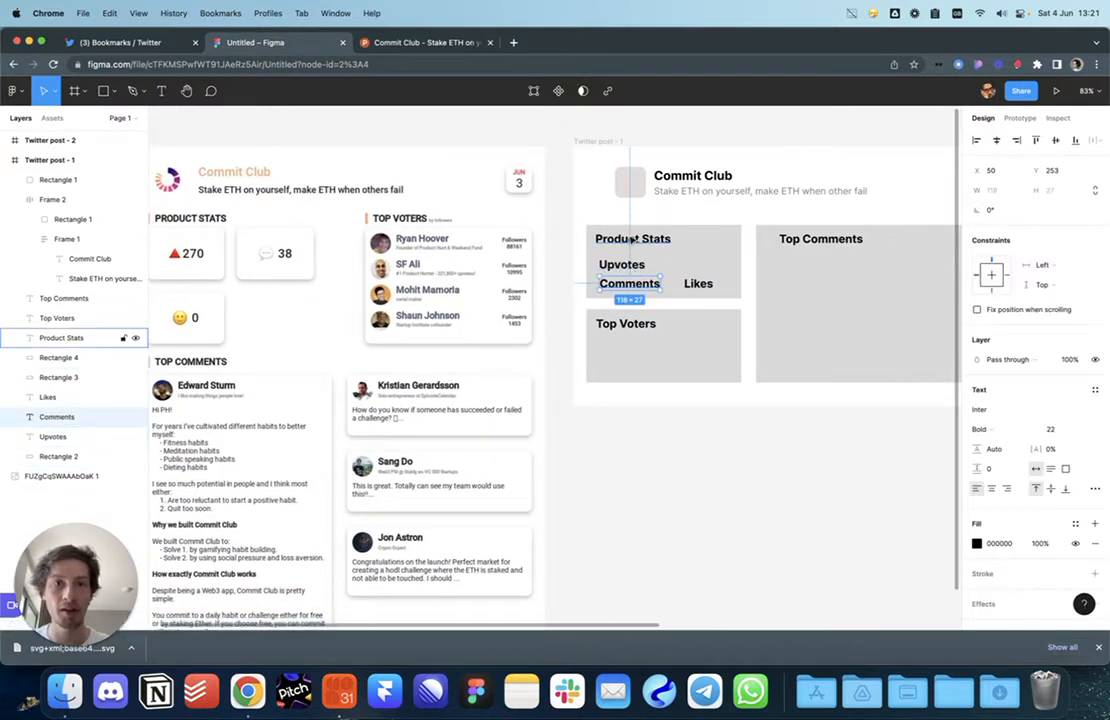
{"action": "double_click", "coordinate": [630, 267]}
{"action": "key", "text": "super+c"}
{"action": "triple_click", "coordinate": [637, 240]}
{"action": "key", "text": "super+v"}
{"action": "left_click", "coordinate": [627, 288]}
{"action": "left_click", "coordinate": [629, 267]}
{"action": "left_click", "coordinate": [640, 284], "text": "shift"}
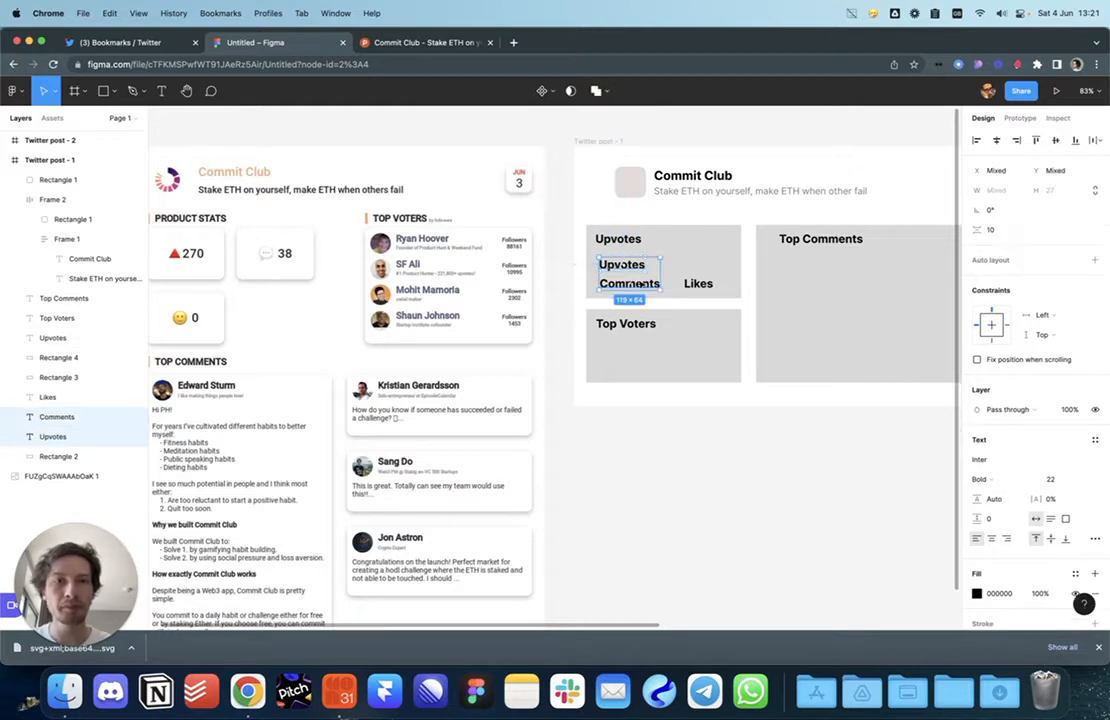
{"action": "left_click", "coordinate": [708, 286], "text": "shift"}
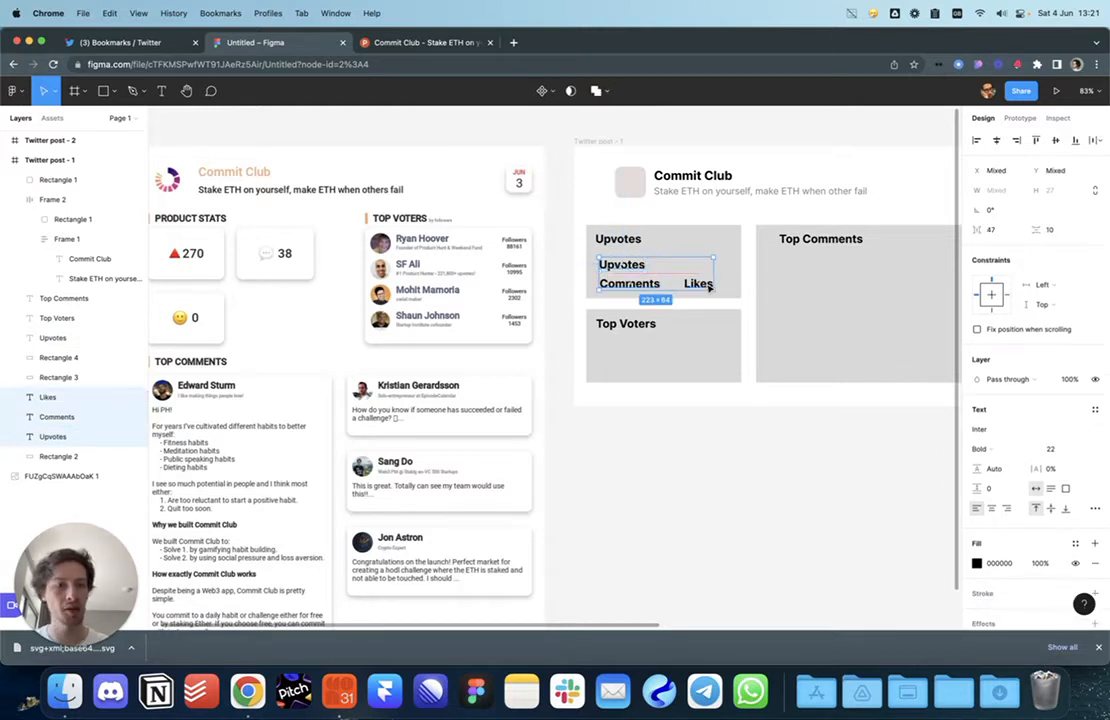
{"action": "key", "text": "Delete"}
Step: Correct the Top Comments heading's count to 53
{"action": "scroll", "coordinate": [706, 290], "scroll_direction": "right", "scroll_amount": 5}
{"action": "double_click", "coordinate": [714, 262]}
{"action": "key", "text": "Escape"}
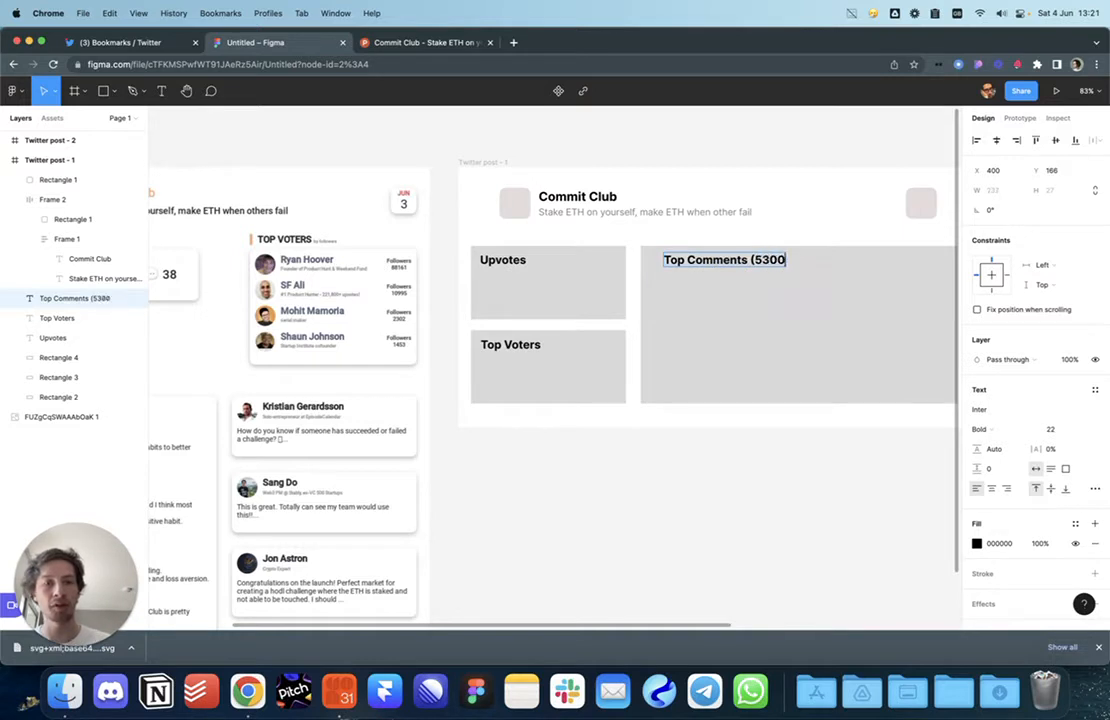
{"action": "key", "text": "BackSpace"}
{"action": "key", "text": "BackSpace"}
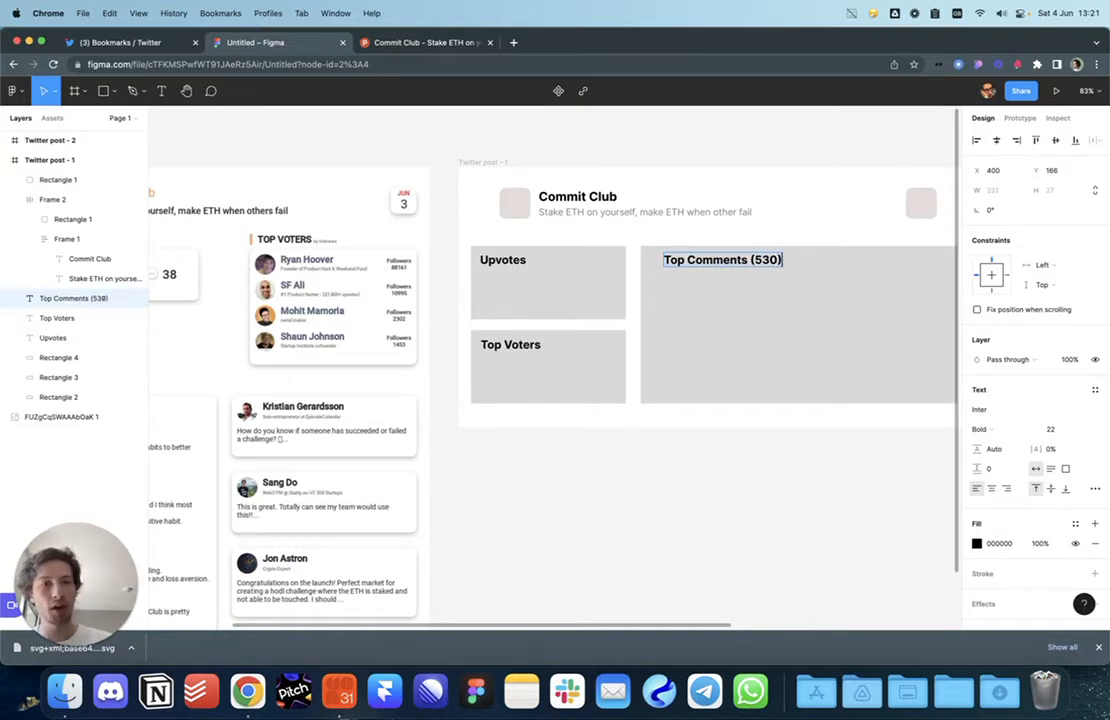
{"action": "key", "text": "BackSpace"}
{"action": "key", "text": "Escape"}
Step: Check the Top Voters grey box, then delete and restore the Upvotes grey box
{"action": "double_click", "coordinate": [511, 344]}
{"action": "left_click", "coordinate": [560, 391]}
{"action": "scroll", "coordinate": [700, 410], "scroll_direction": "left", "scroll_amount": 5}
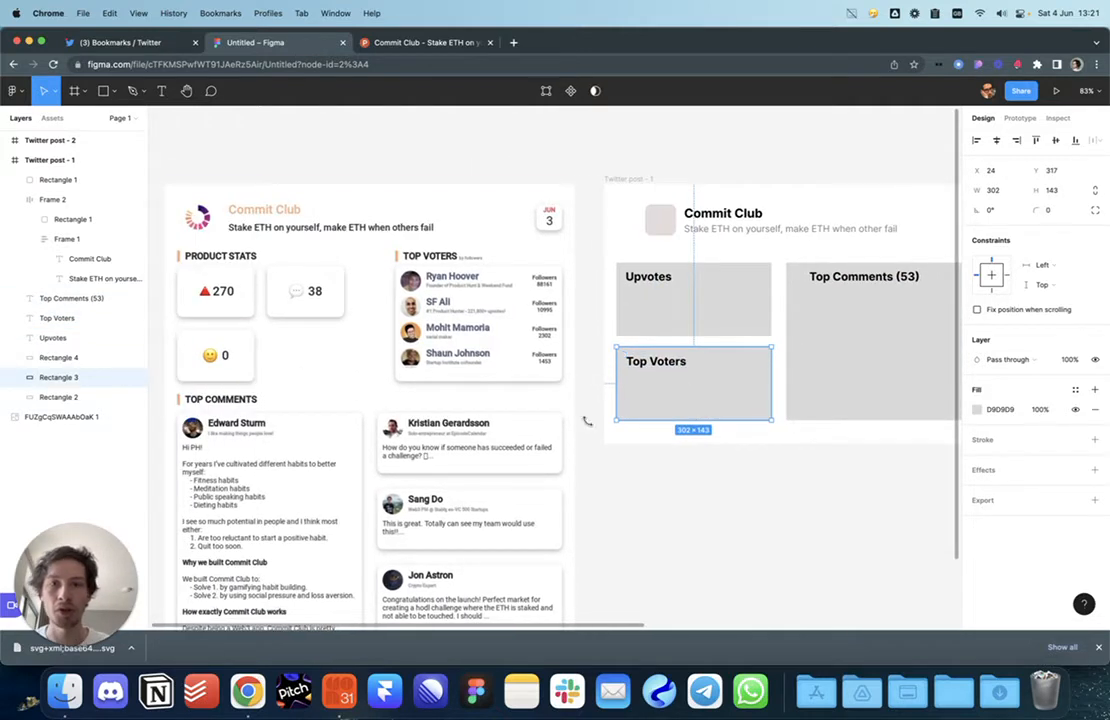
{"action": "left_click", "coordinate": [736, 471]}
{"action": "scroll", "coordinate": [700, 420], "scroll_direction": "right", "scroll_amount": 2}
{"action": "left_click", "coordinate": [642, 310]}
{"action": "key", "text": "Delete"}
{"action": "key", "text": "ctrl+z"}
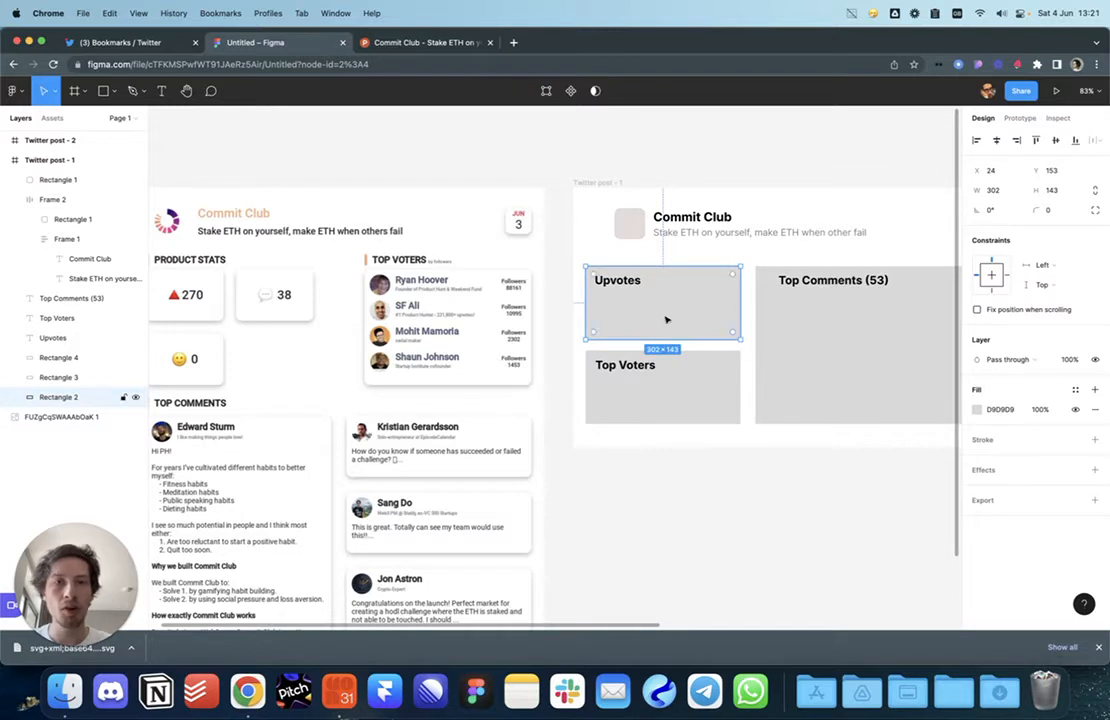
Step: Narrow the Top Comments grey box from its left side, keeping the heading in place
{"action": "scroll", "coordinate": [629, 349], "scroll_direction": "right", "scroll_amount": 3}
{"action": "left_click", "coordinate": [584, 490]}
{"action": "left_click_drag", "start_coordinate": [577, 509], "coordinate": [540, 359]}
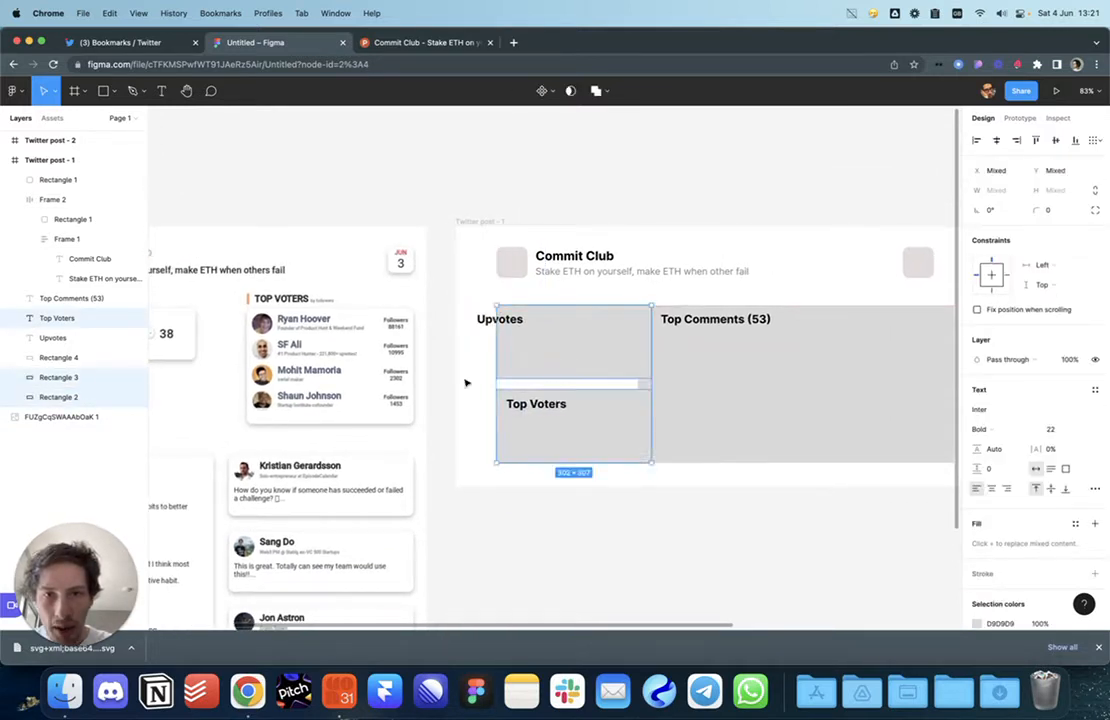
{"action": "left_click", "coordinate": [464, 383]}
{"action": "left_click_drag", "start_coordinate": [478, 401], "coordinate": [354, 424]}
{"action": "left_click", "coordinate": [575, 429]}
{"action": "left_click_drag", "start_coordinate": [508, 408], "coordinate": [536, 407]}
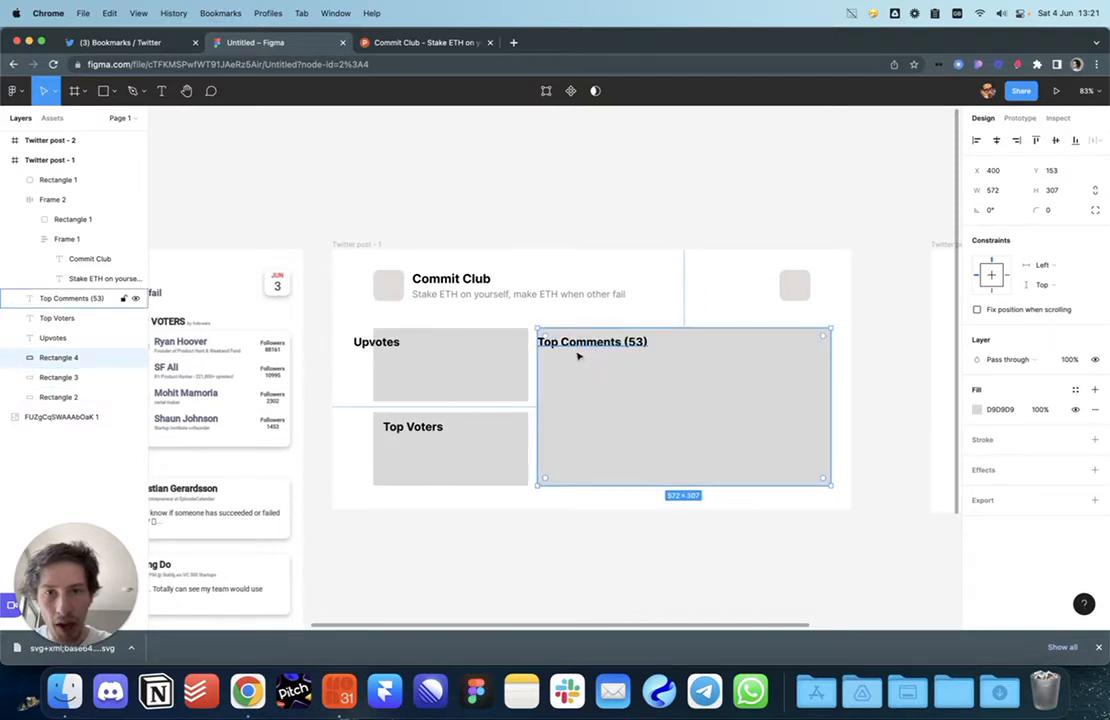
{"action": "left_click", "coordinate": [587, 352]}
{"action": "left_click_drag", "start_coordinate": [587, 352], "coordinate": [620, 350]}
{"action": "key", "text": "ctrl+z"}
Step: Resize the wide Top Comments block from its right edge and reposition the Upvotes heading
{"action": "left_click", "coordinate": [711, 377]}
{"action": "mouse_move", "coordinate": [829, 377]}
{"action": "left_mouse_down"}
{"action": "mouse_move", "coordinate": [793, 377]}
{"action": "mouse_move", "coordinate": [811, 377]}
{"action": "left_mouse_up"}
{"action": "left_click", "coordinate": [829, 380]}
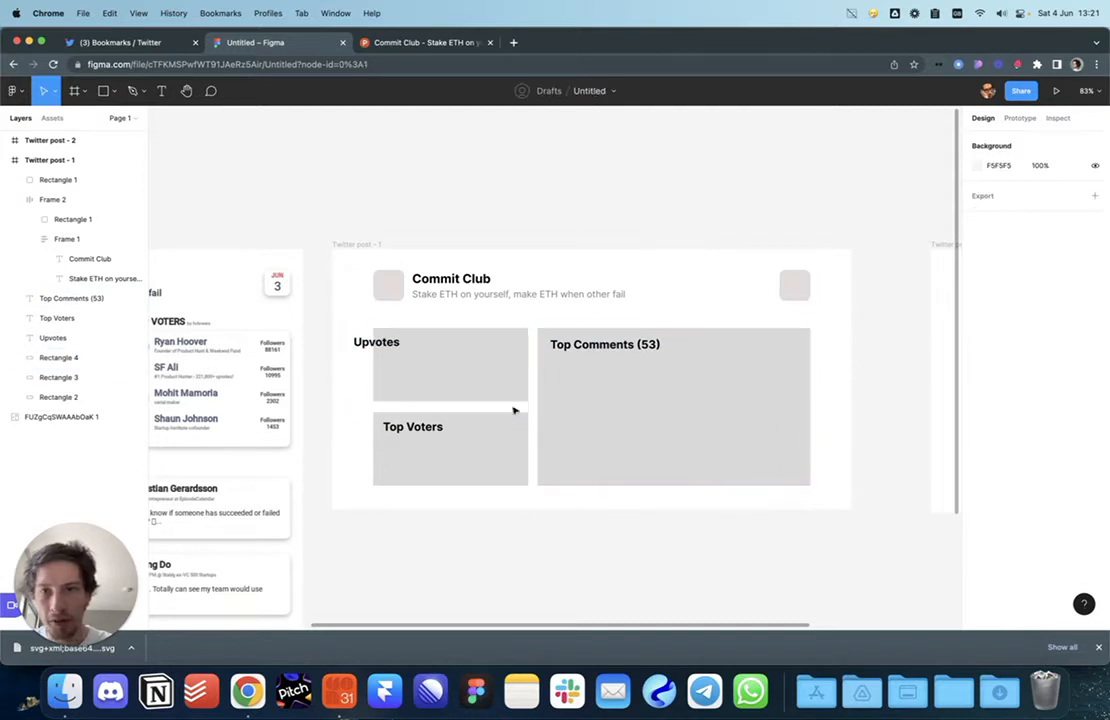
{"action": "left_click_drag", "start_coordinate": [384, 348], "coordinate": [334, 361]}
{"action": "left_click", "coordinate": [414, 426]}
Step: Duplicate the Upvotes label just below the original
{"action": "scroll", "coordinate": [404, 345], "scroll_direction": "up", "scroll_amount": 10}
{"action": "scroll", "coordinate": [336, 361], "scroll_direction": "down", "scroll_amount": 5}
{"action": "scroll", "coordinate": [335, 361], "scroll_direction": "down", "scroll_amount": 2}
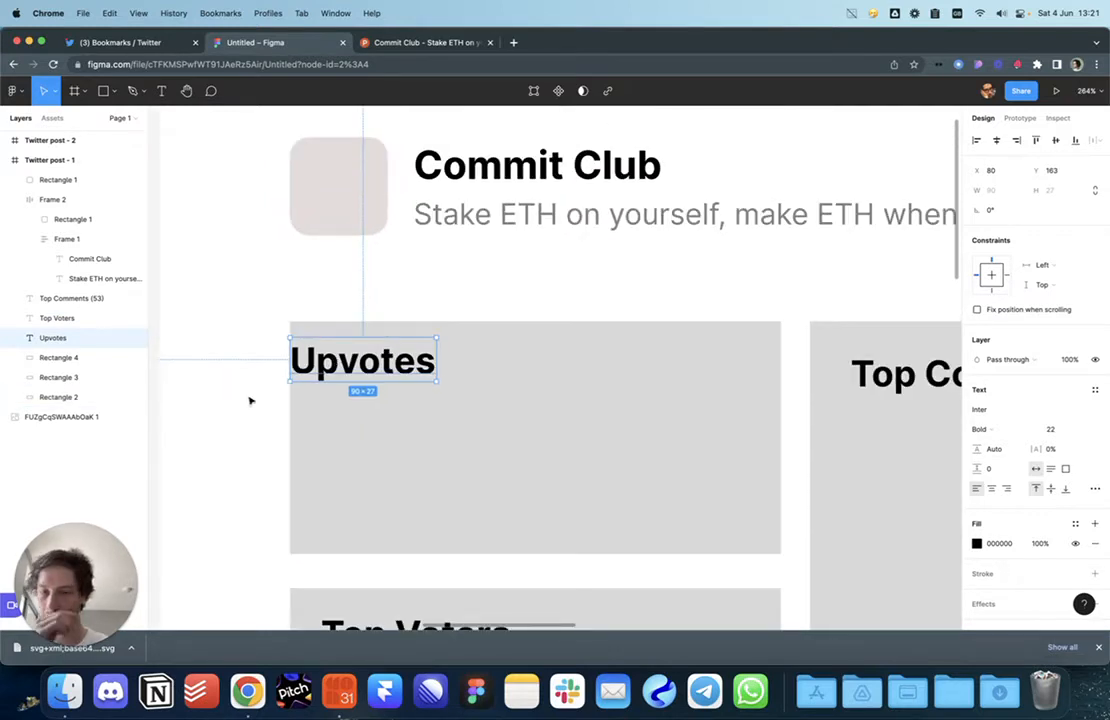
{"action": "left_click", "coordinate": [310, 426]}
{"action": "left_click", "coordinate": [344, 377]}
{"action": "mouse_move", "coordinate": [344, 377]}
{"action": "left_mouse_down", "text": "alt"}
{"action": "mouse_move", "coordinate": [372, 384]}
{"action": "mouse_move", "coordinate": [362, 389]}
{"action": "left_mouse_up", "text": "alt"}
Step: Set the upper Upvotes label to font size 20 and Medium weight
{"action": "scroll", "coordinate": [362, 387], "scroll_direction": "down", "scroll_amount": 2}
{"action": "left_click", "coordinate": [364, 373]}
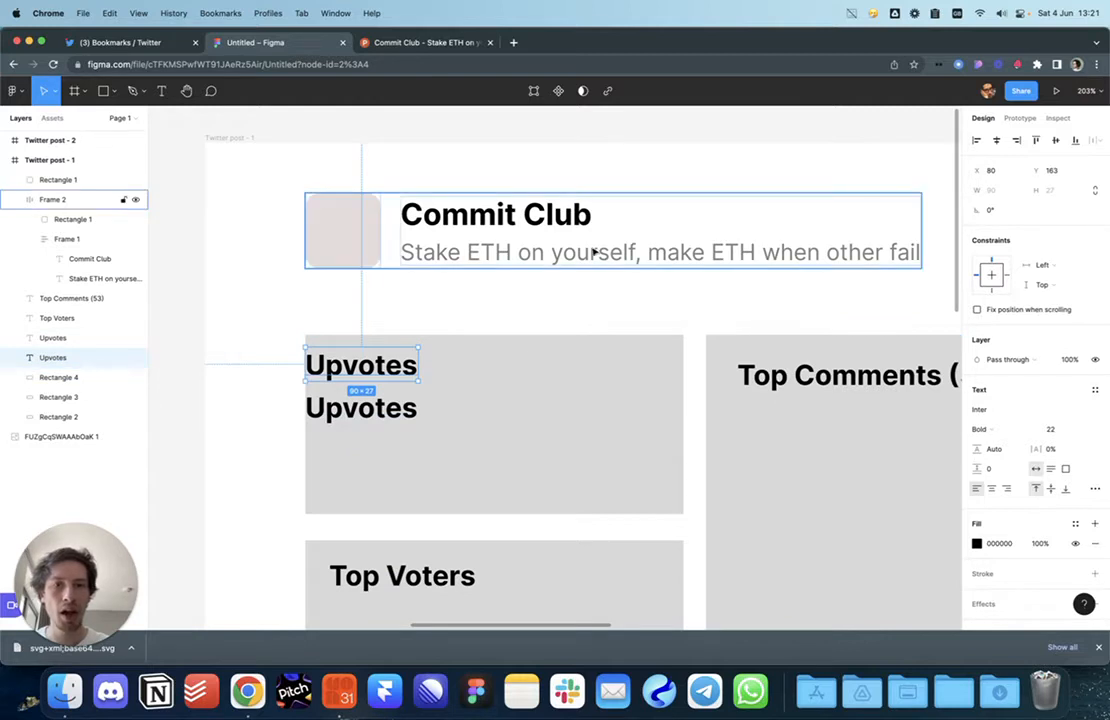
{"action": "left_click", "coordinate": [524, 222], "text": "super"}
{"action": "left_click", "coordinate": [405, 370]}
{"action": "left_click", "coordinate": [1064, 432]}
{"action": "left_click", "coordinate": [982, 429]}
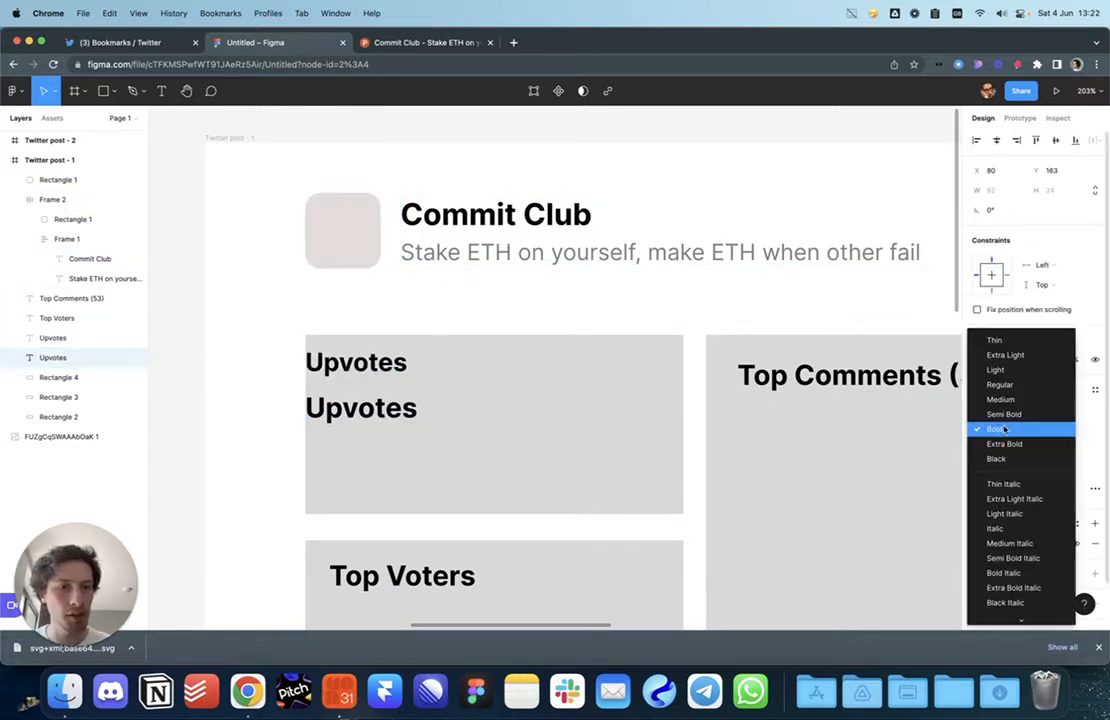
{"action": "left_click", "coordinate": [995, 403]}
Step: Pan the canvas to bring the Commit Club reference card into view
{"action": "left_click", "coordinate": [624, 421]}
{"action": "scroll", "coordinate": [624, 420], "scroll_direction": "down", "scroll_amount": 5}
{"action": "left_click_drag", "start_coordinate": [534, 417], "coordinate": [842, 345]}
{"action": "scroll", "coordinate": [587, 338], "scroll_direction": "up", "scroll_amount": 4}
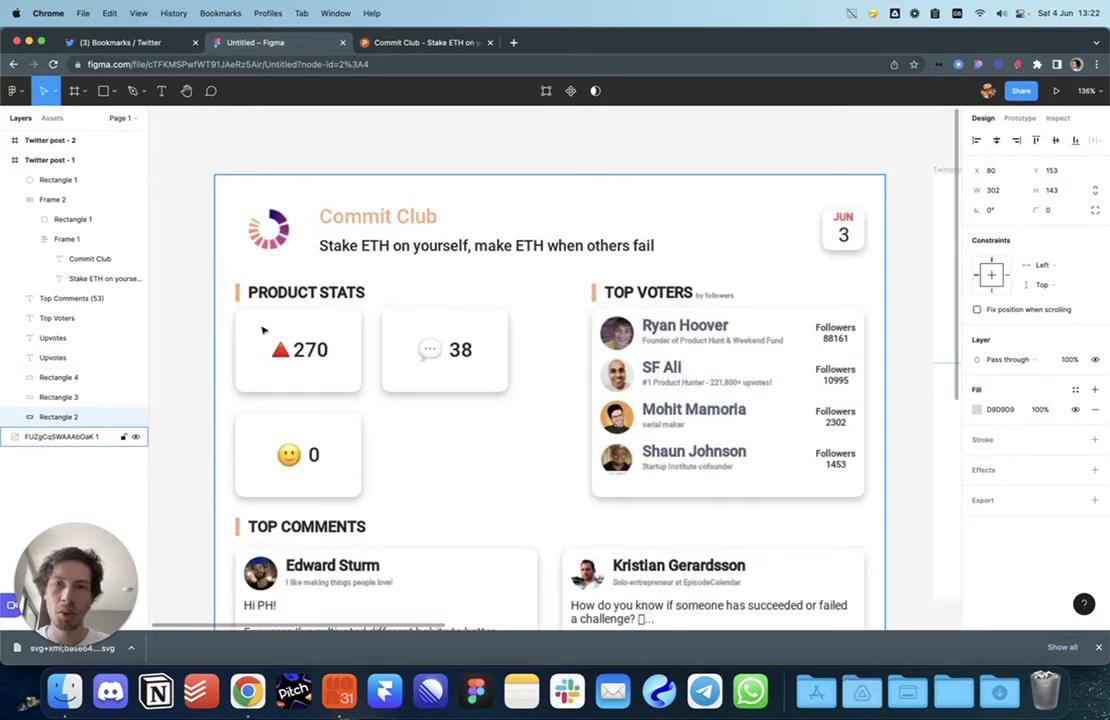
{"action": "scroll", "coordinate": [326, 316], "scroll_direction": "down", "scroll_amount": 2}
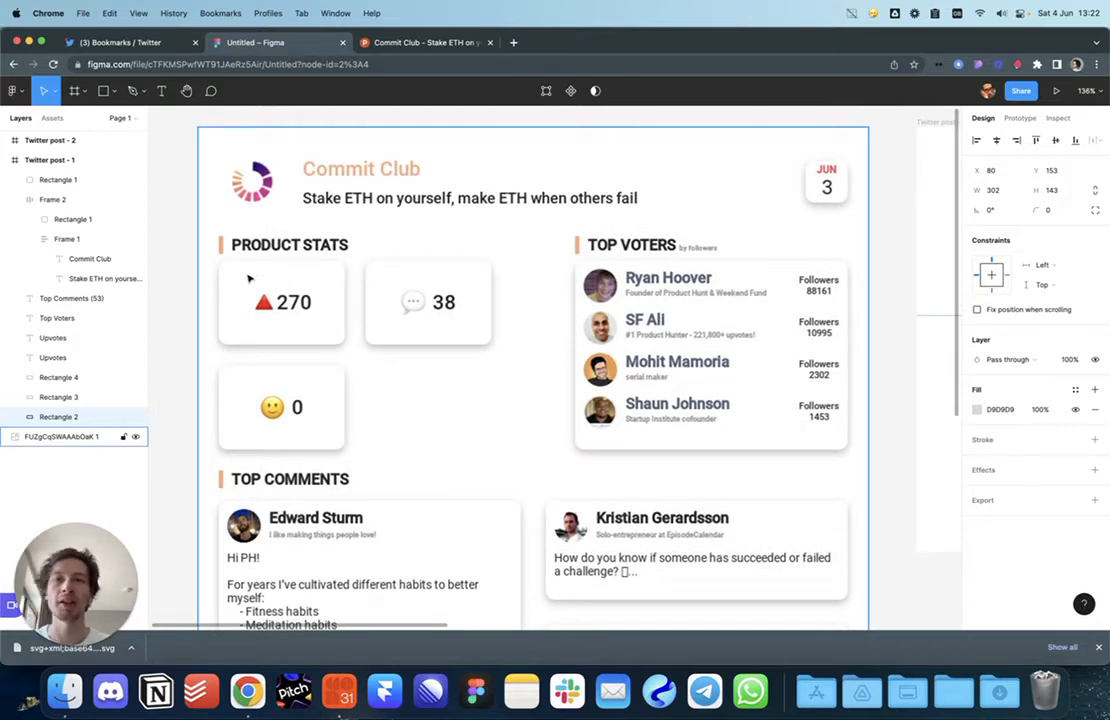
{"action": "left_click", "coordinate": [183, 265]}
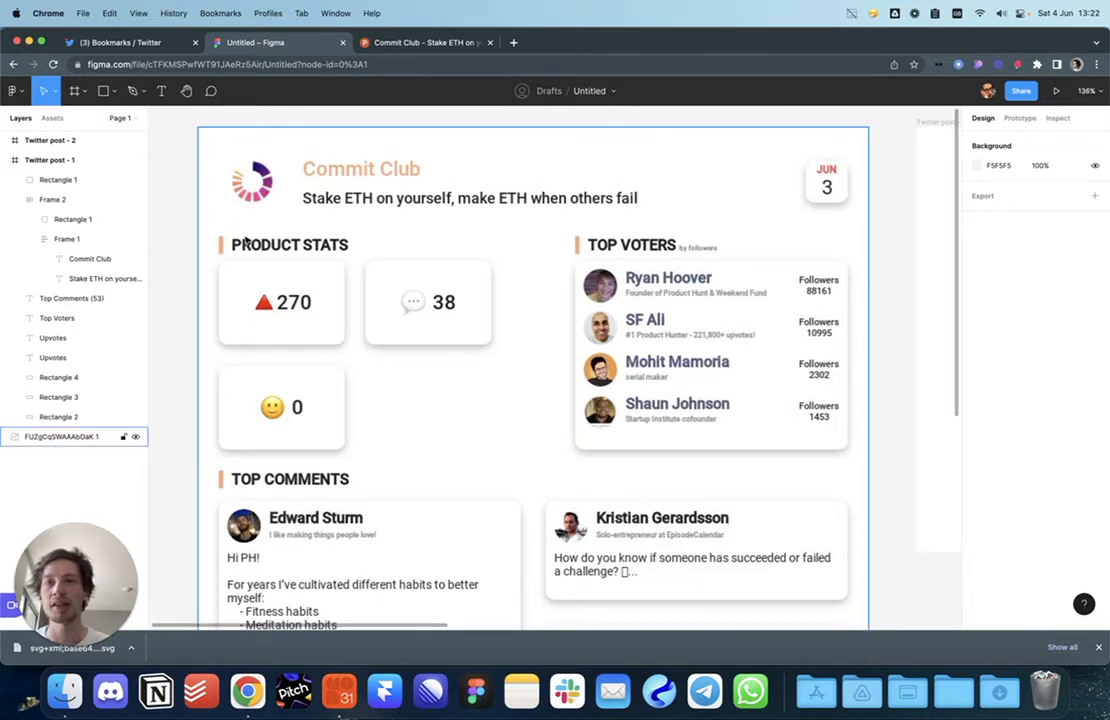
{"action": "left_click_drag", "start_coordinate": [167, 233], "coordinate": [192, 253]}
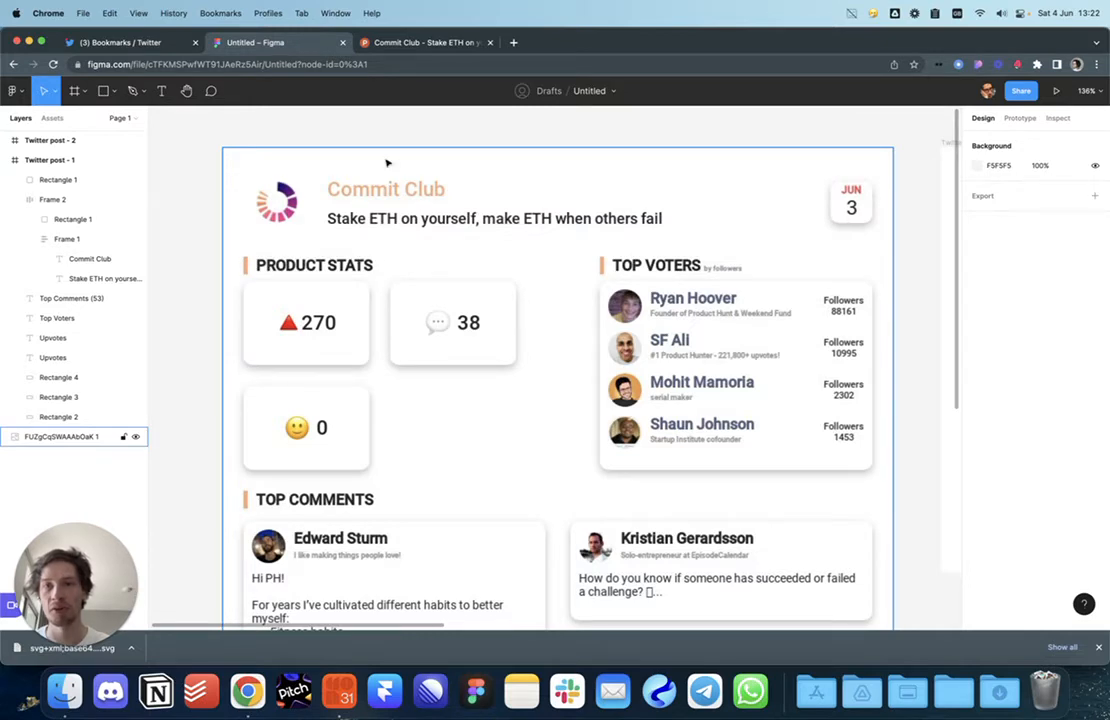
{"action": "scroll", "coordinate": [384, 230], "scroll_direction": "down", "scroll_amount": 3}
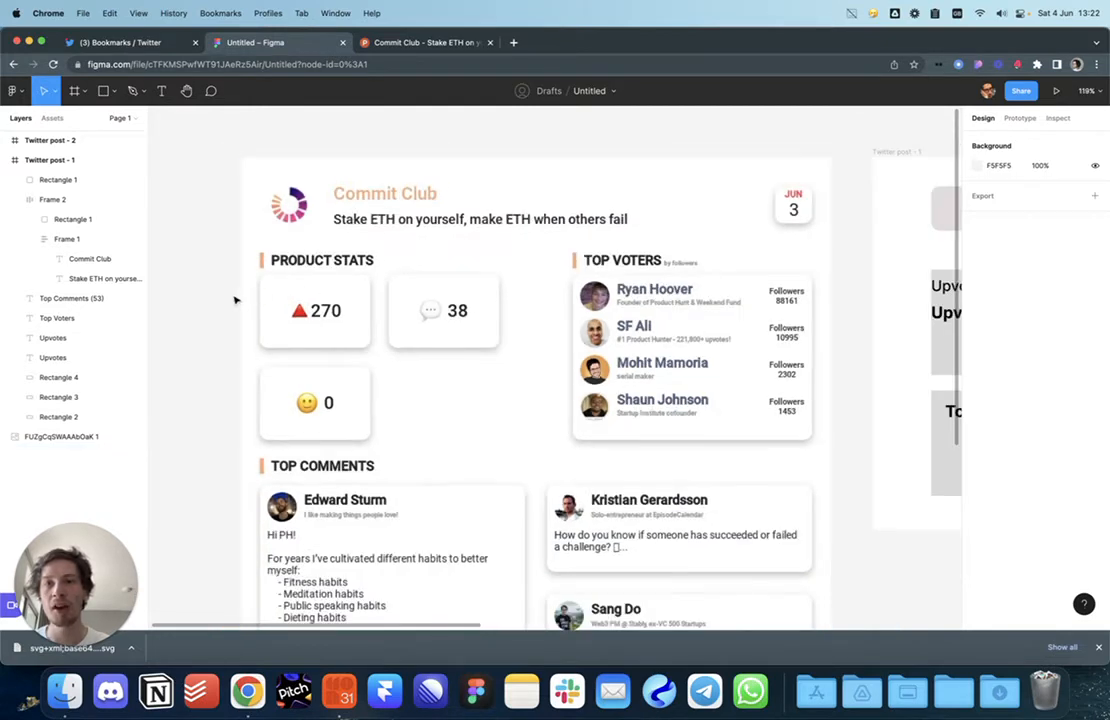
{"action": "scroll", "coordinate": [235, 300], "scroll_direction": "down", "scroll_amount": 3}
{"action": "left_click", "coordinate": [349, 282]}
{"action": "scroll", "coordinate": [350, 280], "scroll_direction": "up", "scroll_amount": 3}
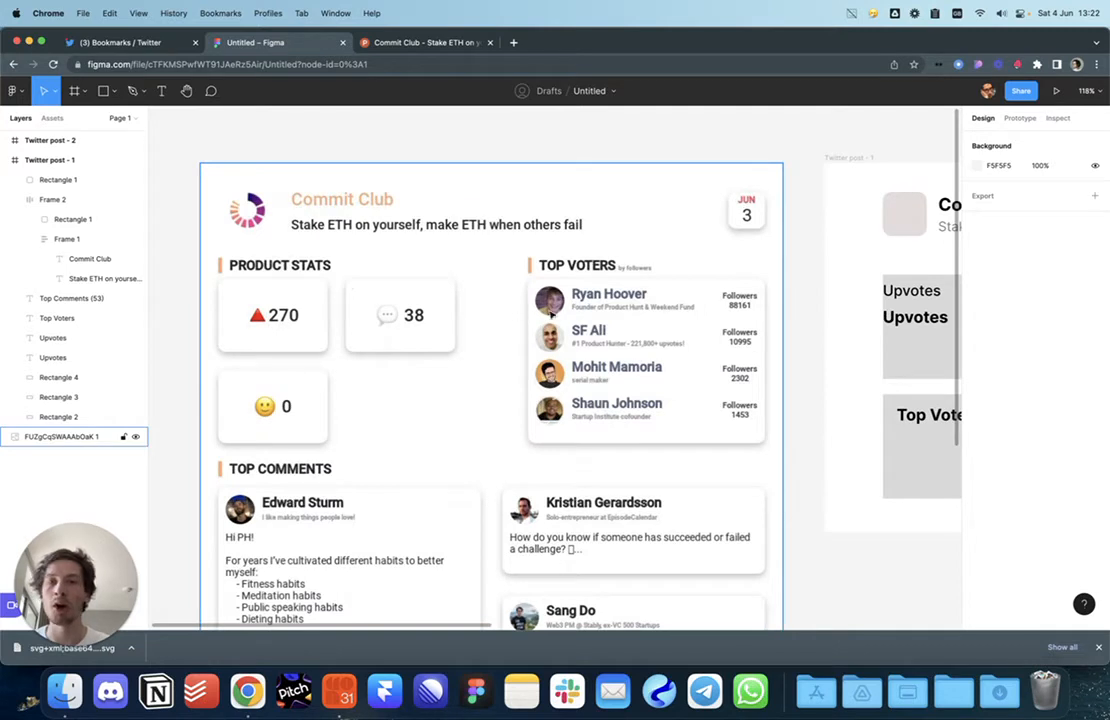
{"action": "scroll", "coordinate": [521, 317], "scroll_direction": "up", "scroll_amount": 2}
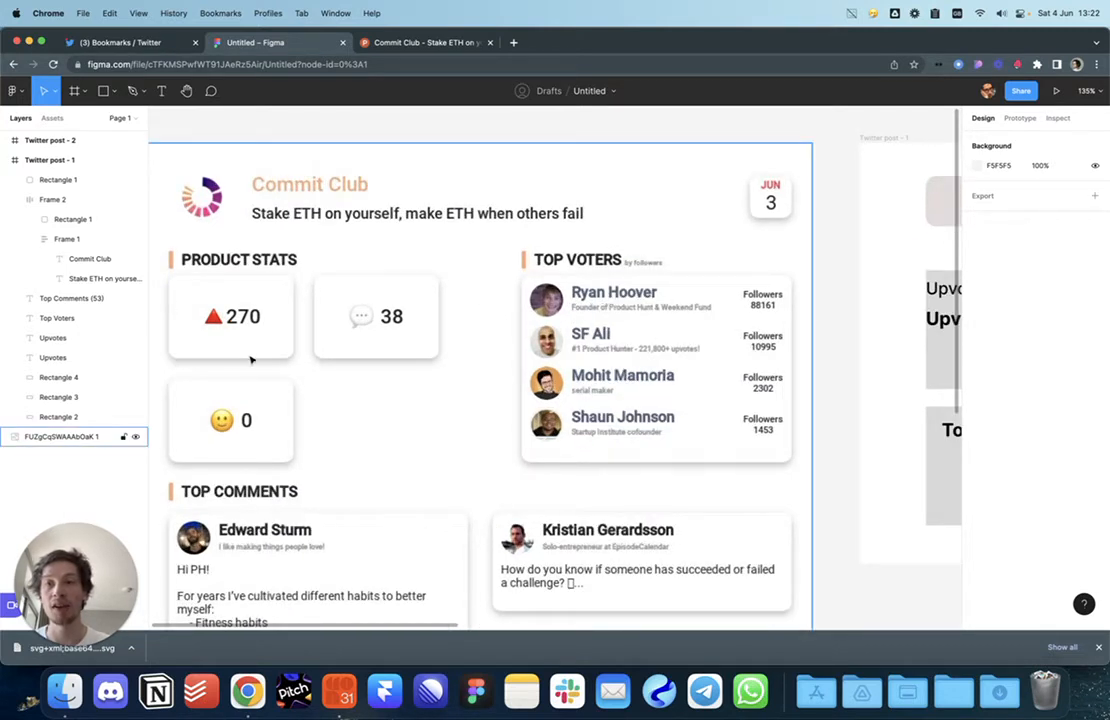
{"action": "scroll", "coordinate": [377, 362], "scroll_direction": "down", "scroll_amount": 3}
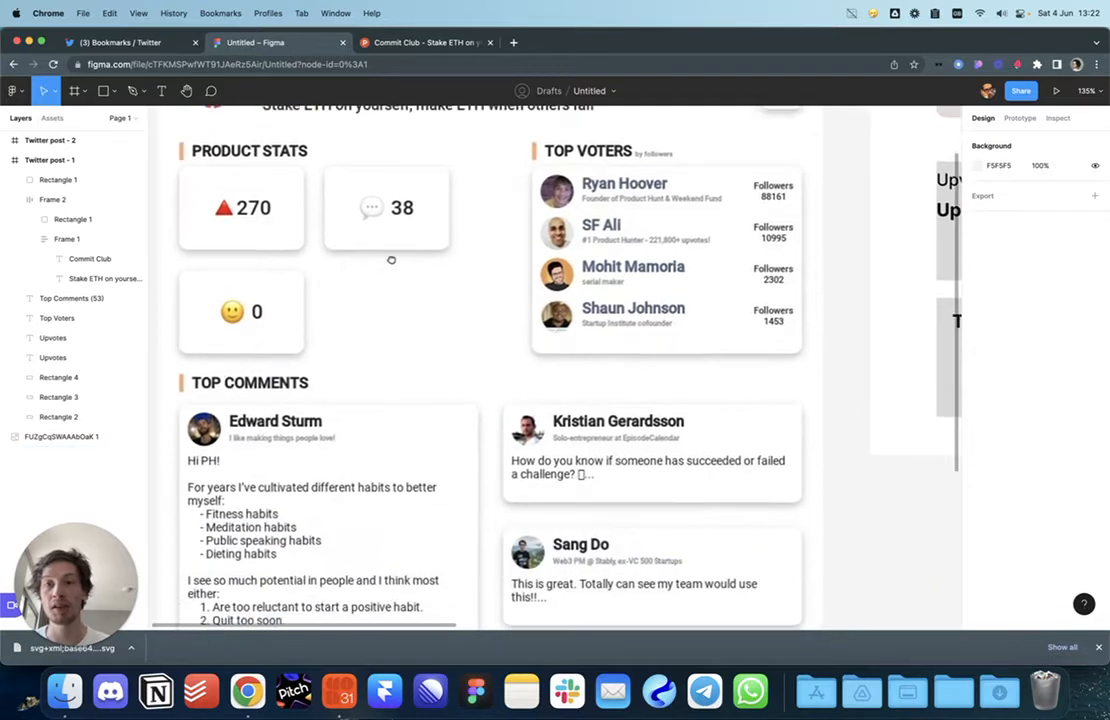
{"action": "scroll", "coordinate": [416, 317], "scroll_direction": "down", "scroll_amount": 5}
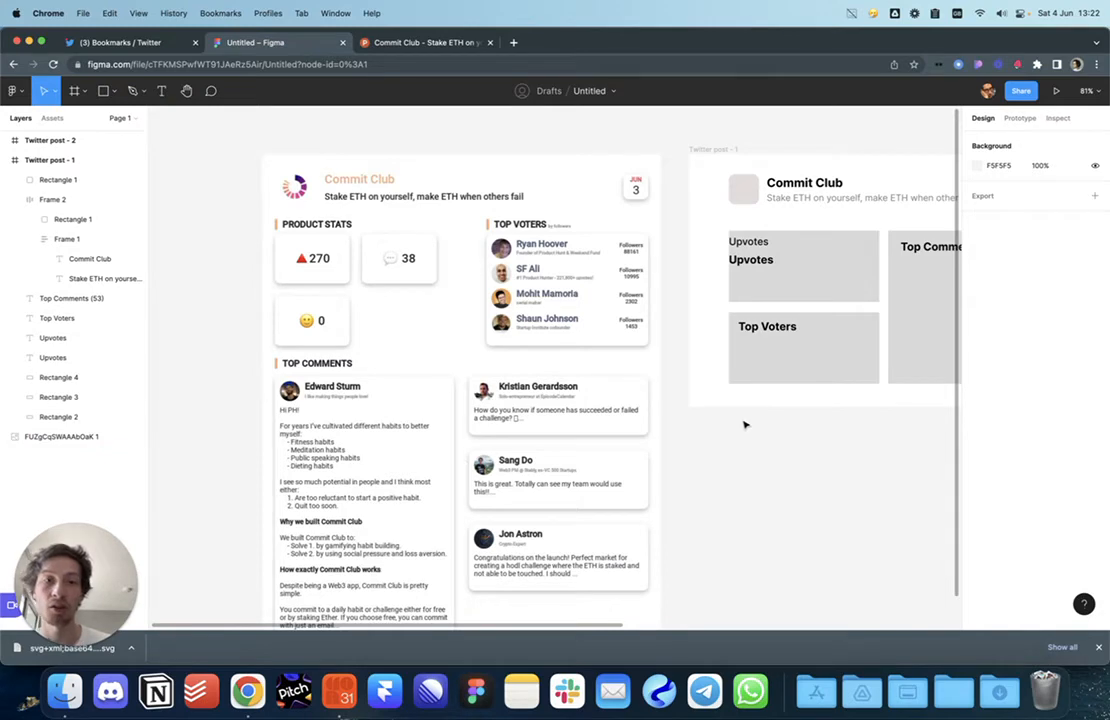
Step: Navigate to the Twitter post frame and delete the grey Upvotes block
{"action": "left_click_drag", "start_coordinate": [744, 425], "coordinate": [679, 449]}
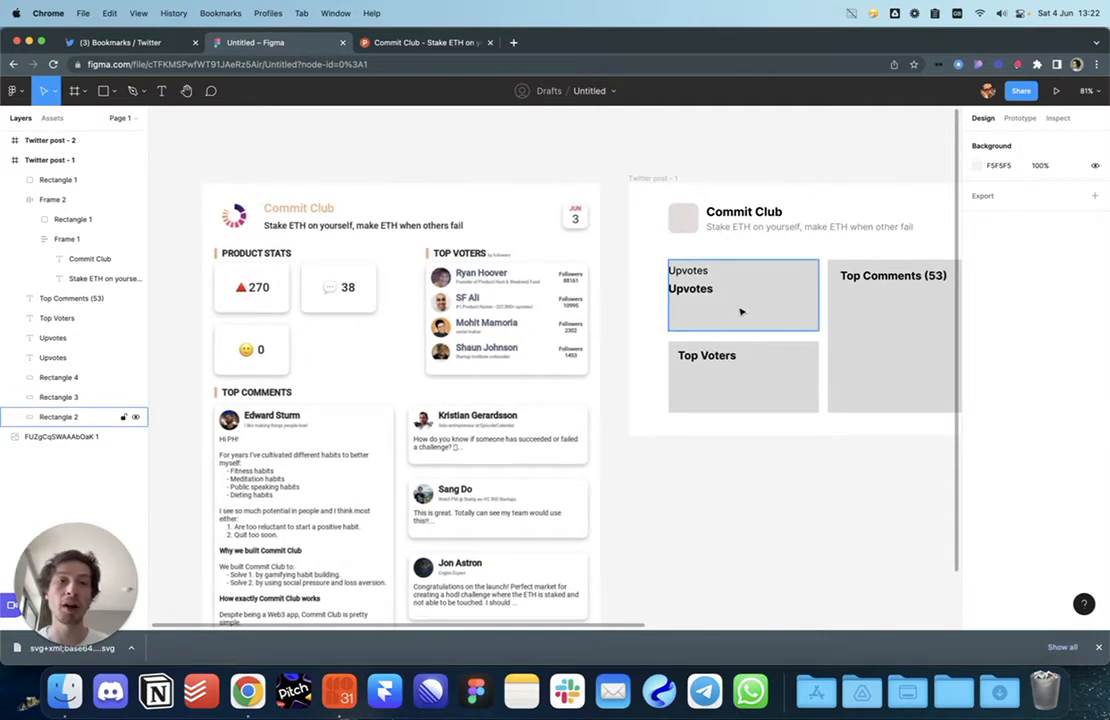
{"action": "left_click_drag", "start_coordinate": [741, 312], "coordinate": [590, 367]}
{"action": "scroll", "coordinate": [590, 370], "scroll_direction": "up", "scroll_amount": 5}
{"action": "scroll", "coordinate": [589, 376], "scroll_direction": "down", "scroll_amount": 5}
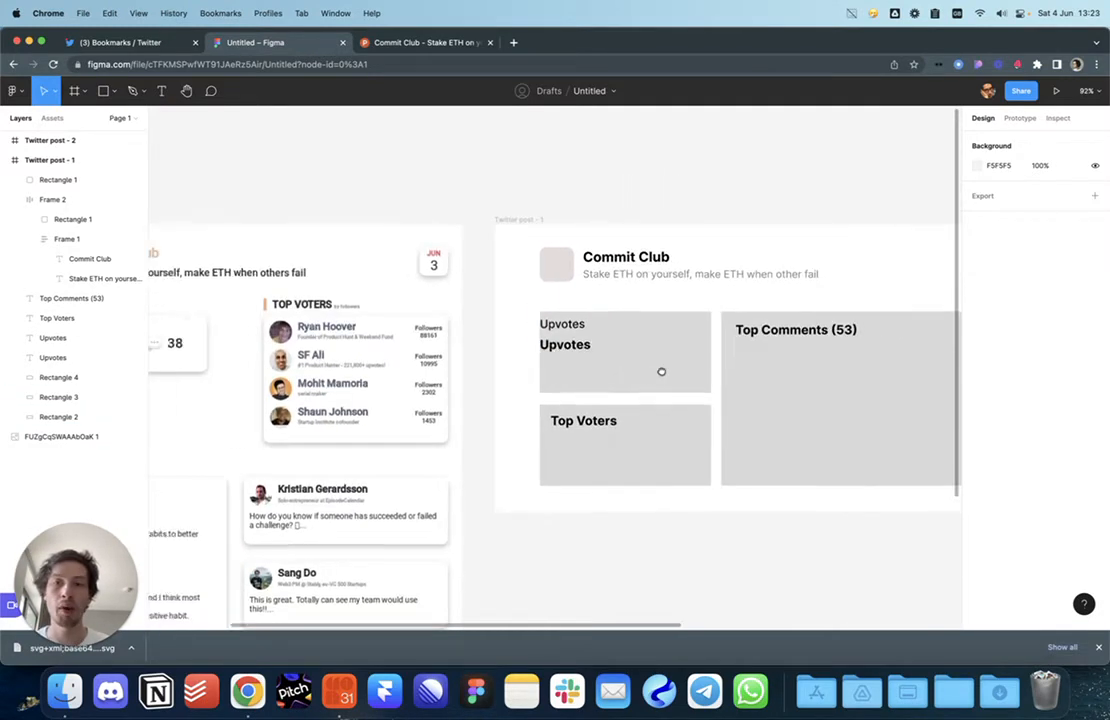
{"action": "left_click", "coordinate": [793, 364]}
{"action": "key", "text": "Delete"}
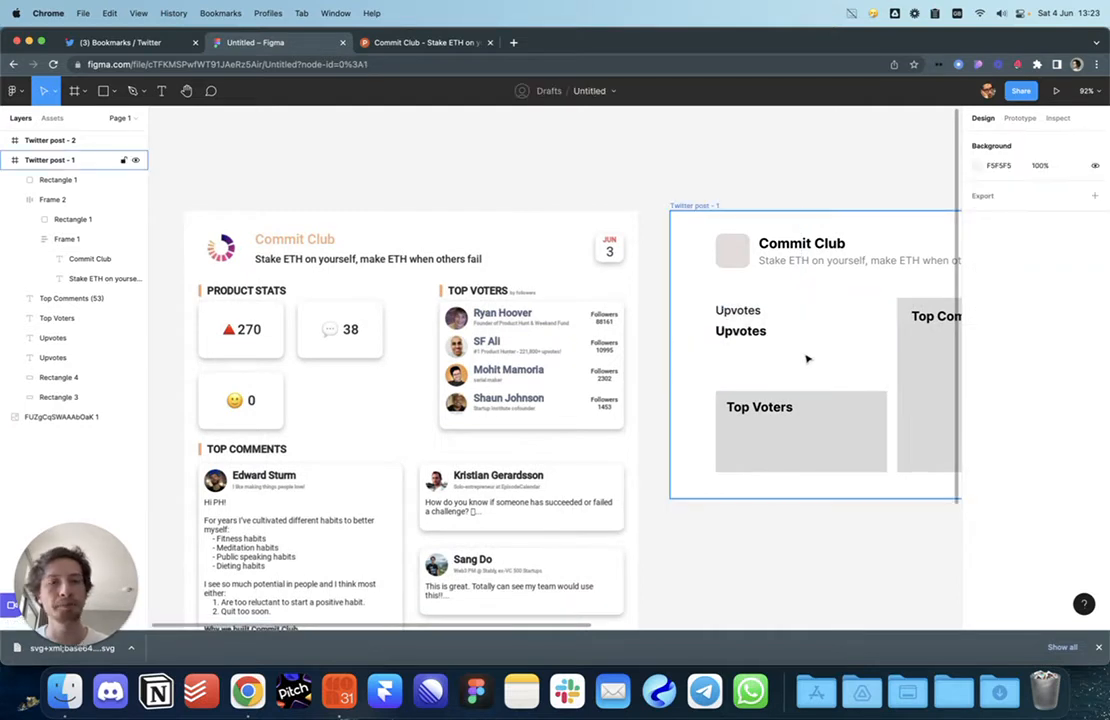
Step: Turn the bold Upvotes label into the number 270, placed directly under Upvotes
{"action": "left_click", "coordinate": [748, 332]}
{"action": "double_click", "coordinate": [751, 338]}
{"action": "type", "text": "240"}
{"action": "key", "text": "Escape"}
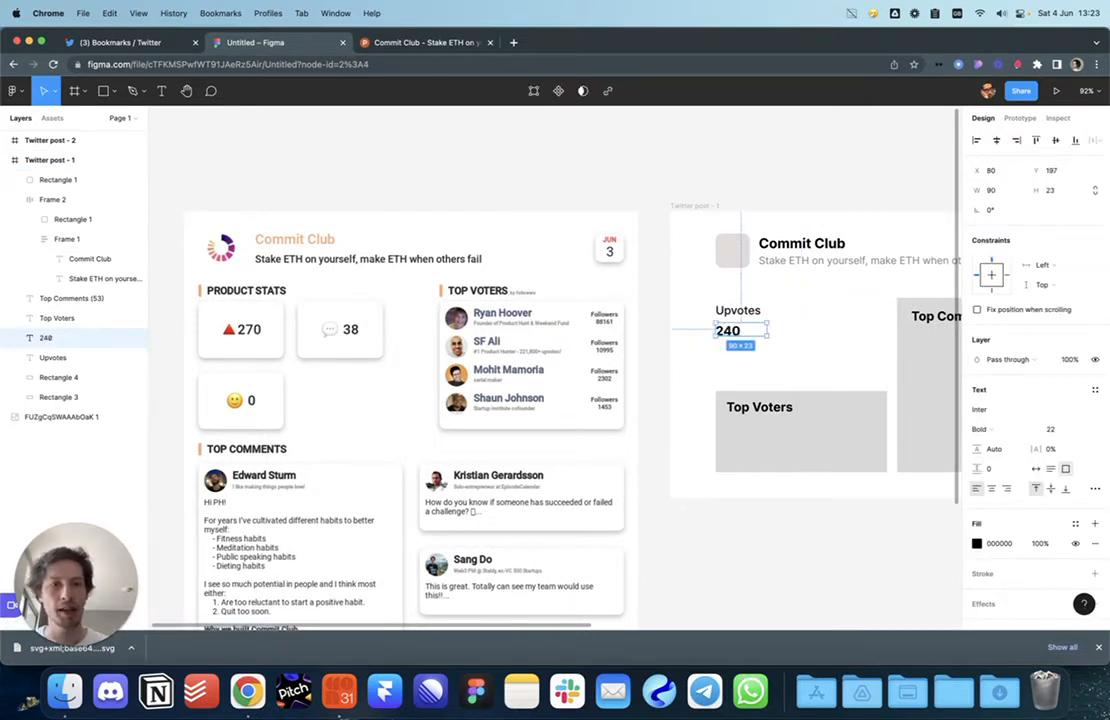
{"action": "double_click", "coordinate": [767, 336]}
{"action": "left_click", "coordinate": [773, 341]}
{"action": "left_click_drag", "start_coordinate": [725, 332], "coordinate": [730, 337]}
{"action": "double_click", "coordinate": [738, 336]}
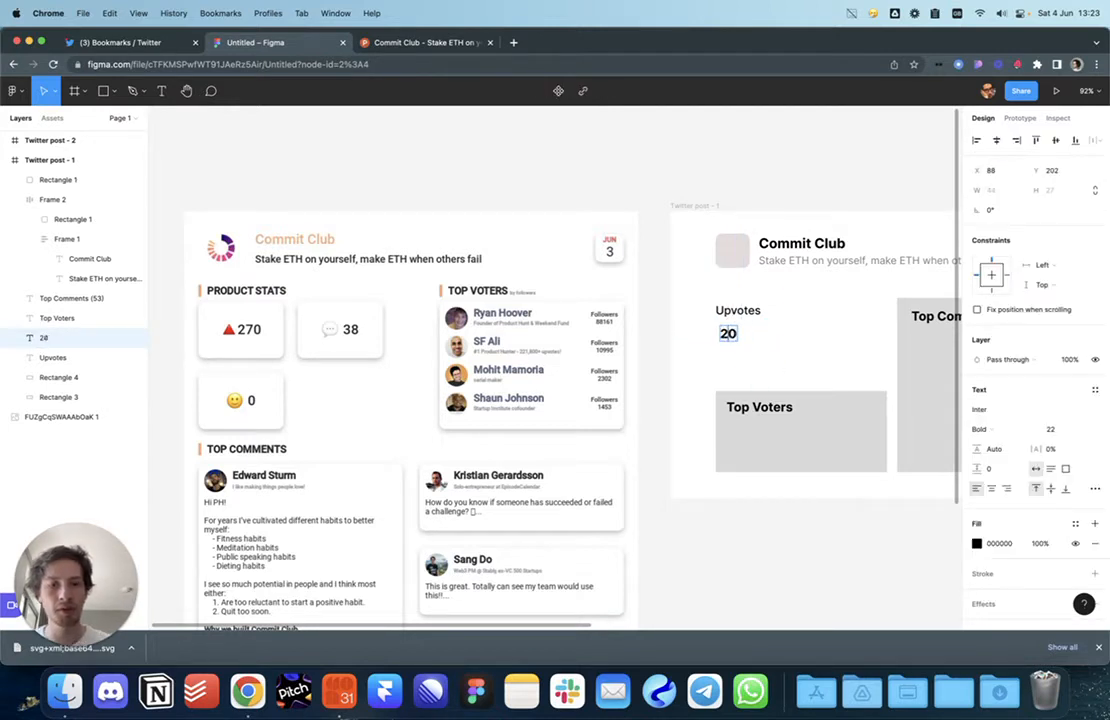
{"action": "type", "text": "7"}
{"action": "key", "text": "Escape"}
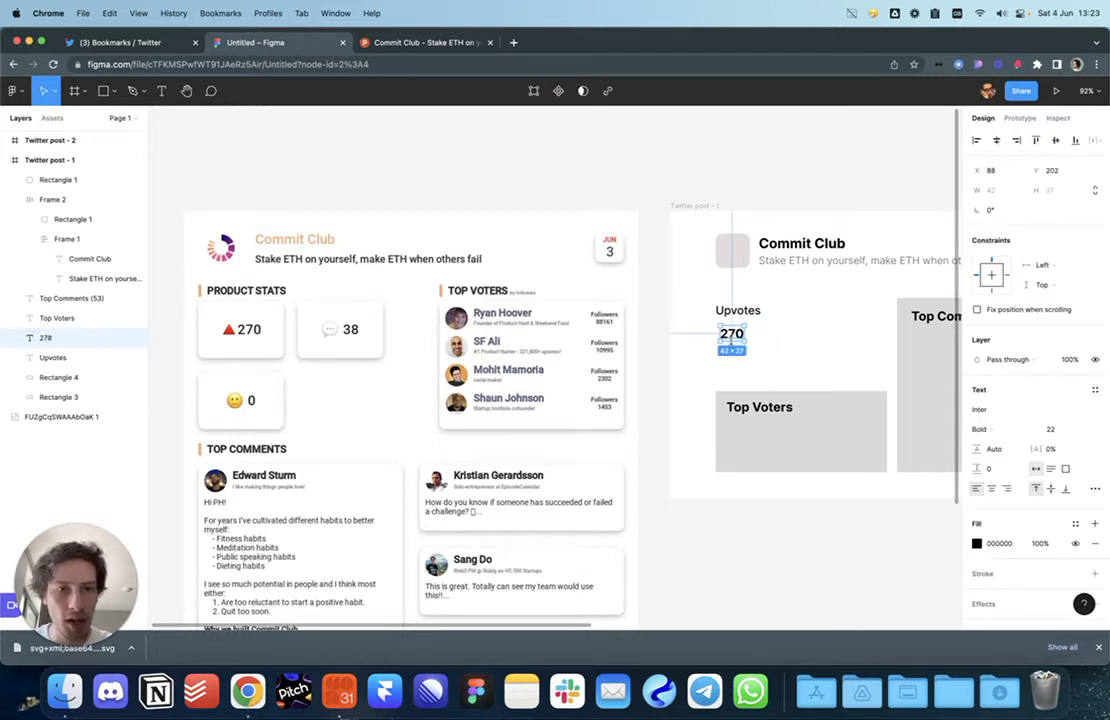
{"action": "left_click_drag", "start_coordinate": [738, 338], "coordinate": [730, 334]}
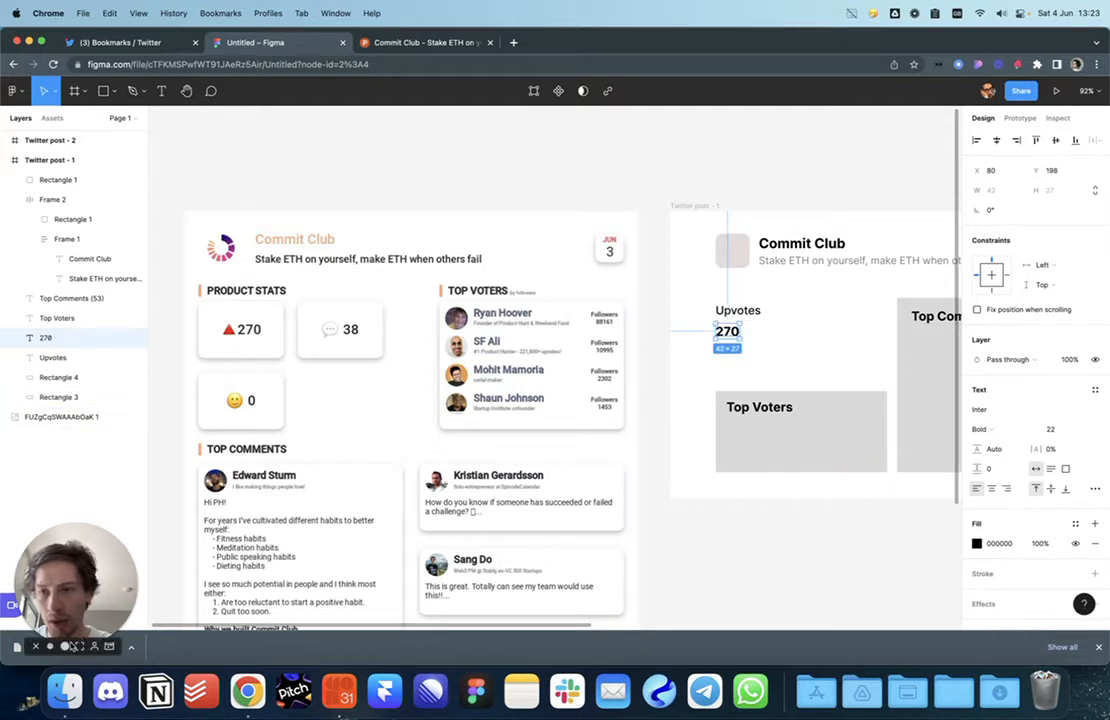
Step: Add the downloaded Product of the day badge and wrap Upvotes and 270 in auto-layout
{"action": "left_click_drag", "start_coordinate": [60, 648], "coordinate": [814, 323]}
{"action": "left_click", "coordinate": [737, 311]}
{"action": "left_click", "coordinate": [727, 331], "text": "shift"}
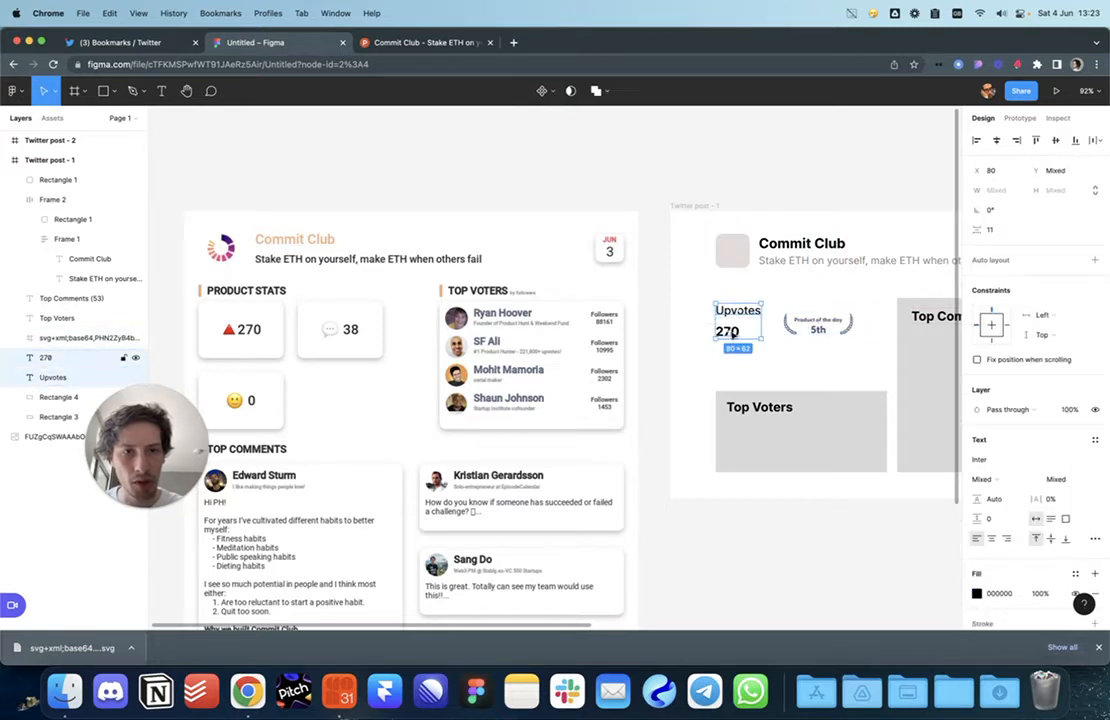
{"action": "key", "text": "shift+a"}
{"action": "left_click_drag", "start_coordinate": [744, 316], "coordinate": [745, 346]}
{"action": "mouse_move", "coordinate": [814, 331]}
{"action": "left_mouse_down"}
{"action": "mouse_move", "coordinate": [758, 315]}
{"action": "mouse_move", "coordinate": [744, 324]}
{"action": "mouse_move", "coordinate": [825, 333]}
{"action": "mouse_move", "coordinate": [825, 364]}
{"action": "mouse_move", "coordinate": [831, 324]}
{"action": "left_mouse_up"}
{"action": "key", "text": "super+z"}
{"action": "key", "text": "super+z"}
Step: Move Top Voters up under the 270 stat and give it the Upvotes label's text style
{"action": "left_click", "coordinate": [825, 367]}
{"action": "left_click", "coordinate": [828, 374]}
{"action": "left_click_drag", "start_coordinate": [828, 374], "coordinate": [559, 398]}
{"action": "scroll", "coordinate": [487, 394], "scroll_direction": "left", "scroll_amount": 5}
{"action": "left_click", "coordinate": [758, 398]}
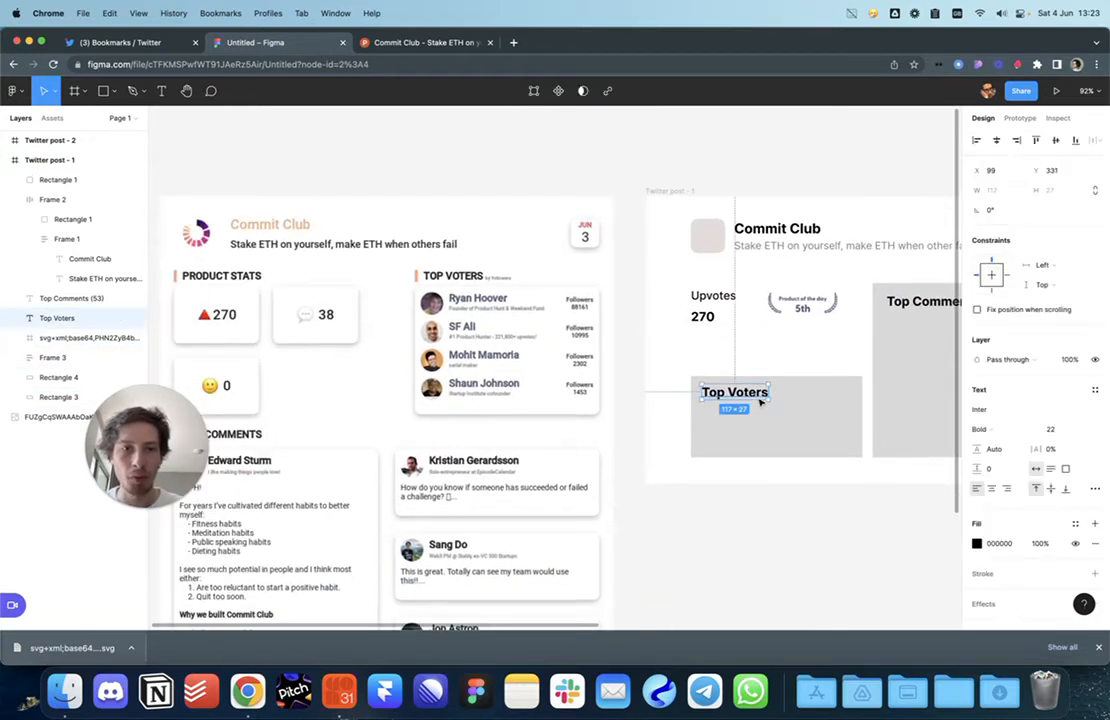
{"action": "left_click_drag", "start_coordinate": [745, 397], "coordinate": [734, 355]}
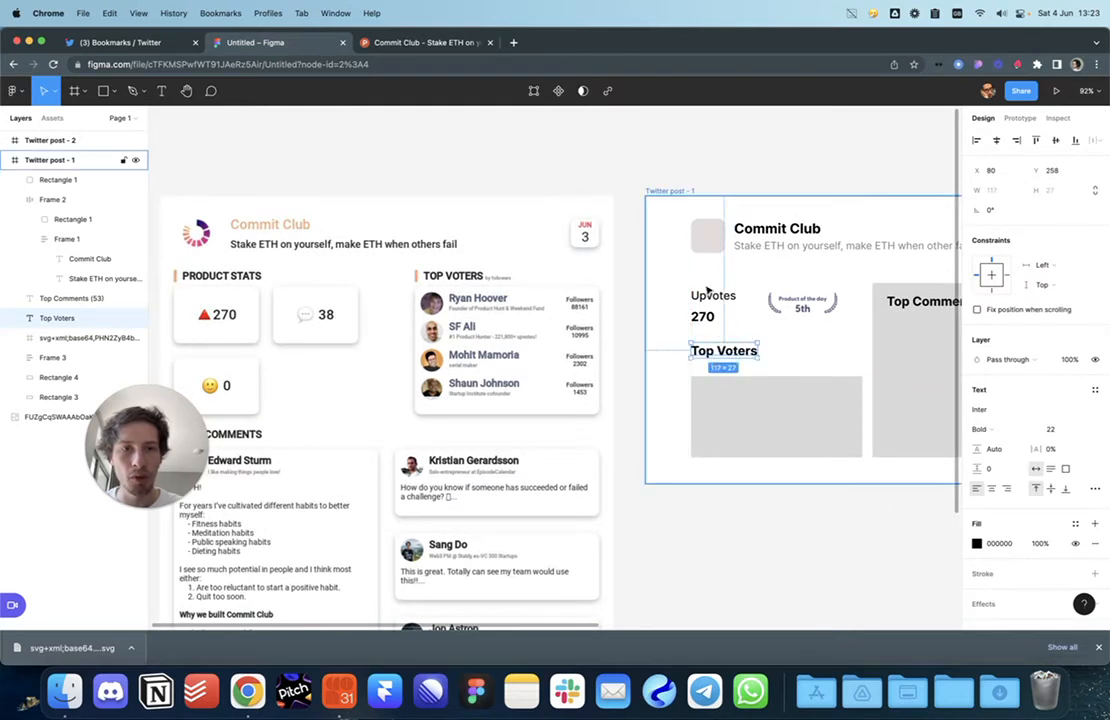
{"action": "left_click", "coordinate": [708, 295]}
{"action": "key", "text": "alt+super+c"}
{"action": "left_click", "coordinate": [721, 352]}
{"action": "key", "text": "alt+super+v"}
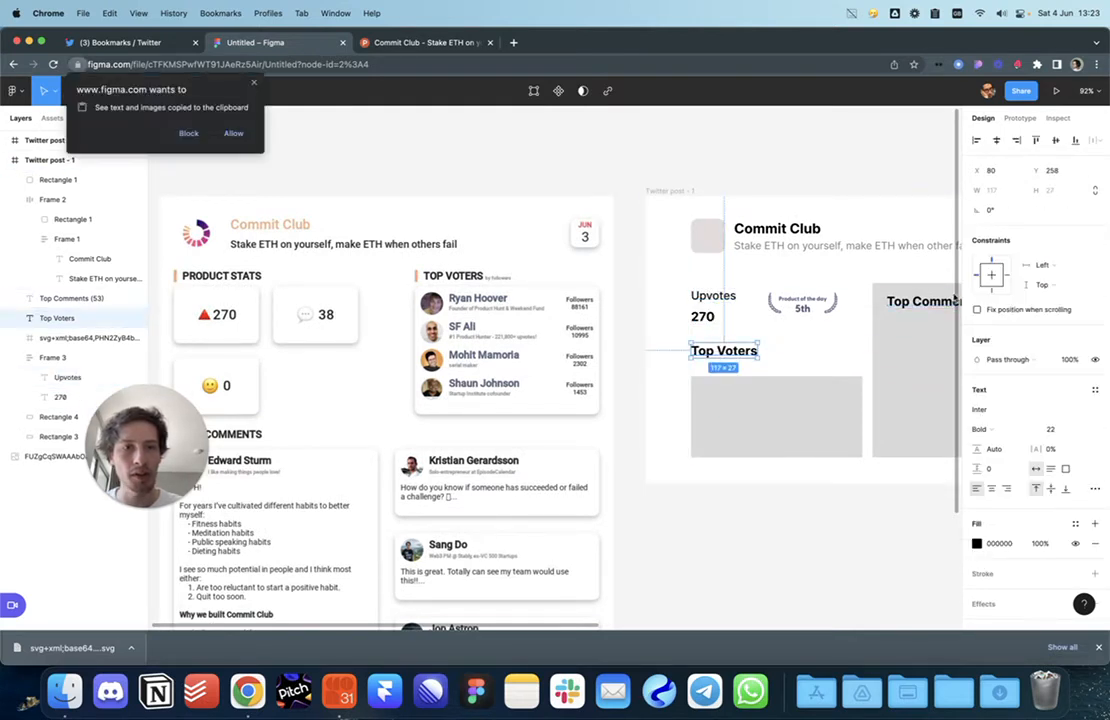
{"action": "left_click", "coordinate": [231, 134]}
Step: Delete the grey Top Voters and Top Comments placeholder blocks
{"action": "left_click", "coordinate": [918, 300]}
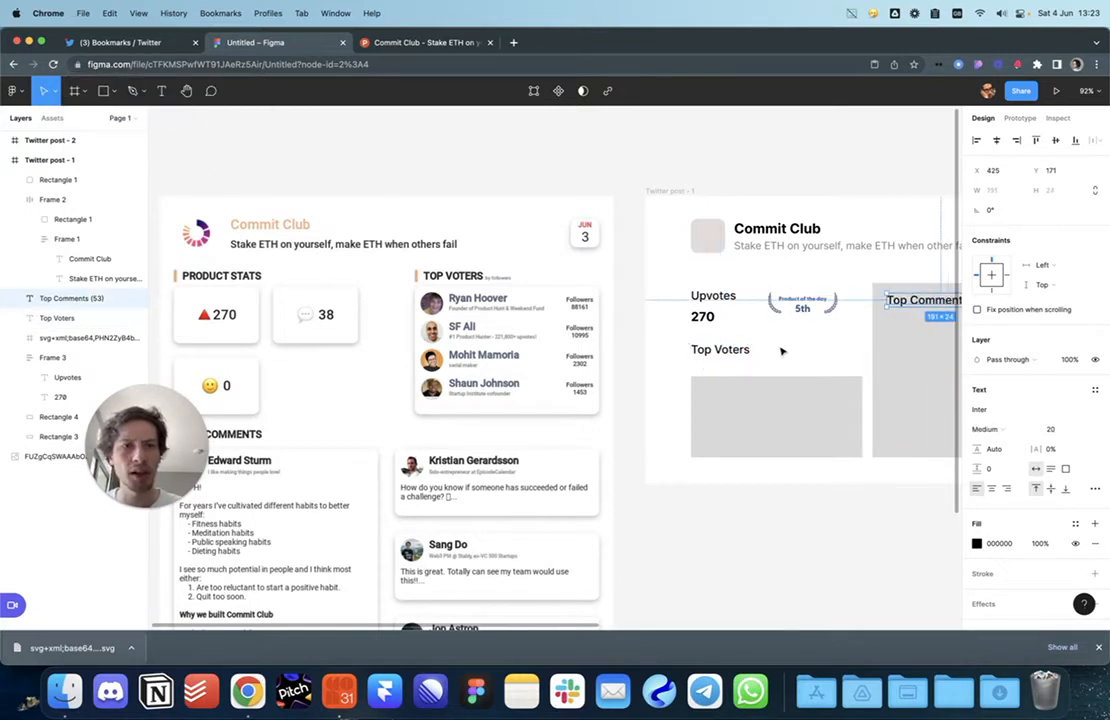
{"action": "scroll", "coordinate": [782, 351], "scroll_direction": "right", "scroll_amount": 5}
{"action": "left_click", "coordinate": [595, 424]}
{"action": "key", "text": "Delete"}
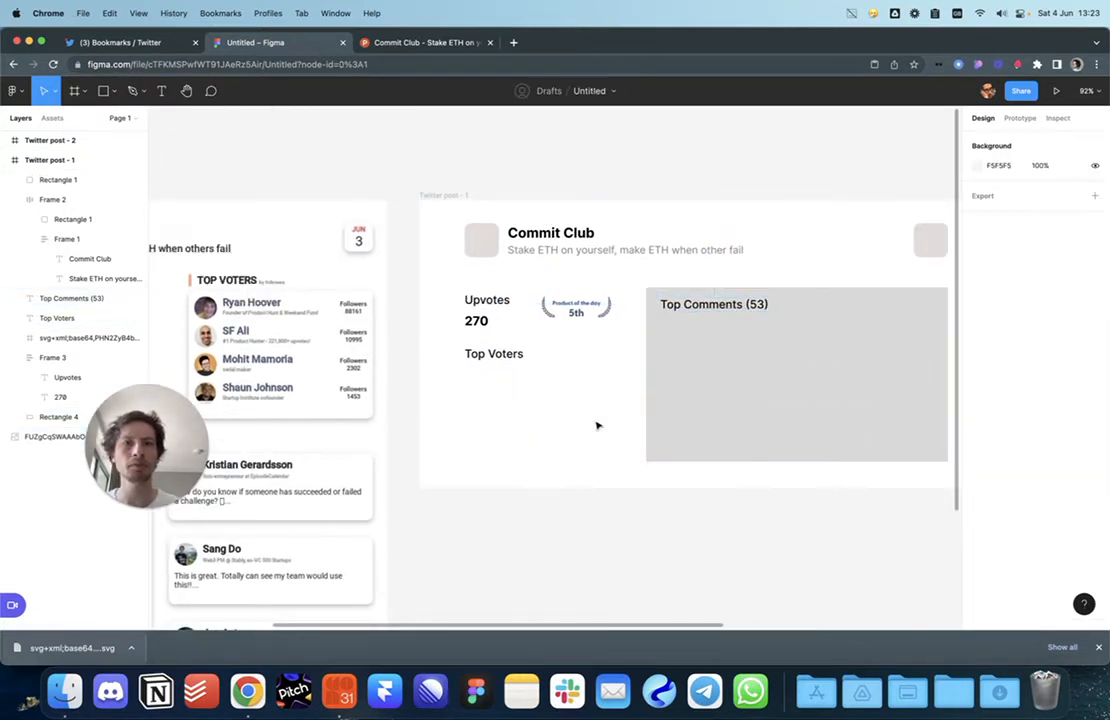
{"action": "left_click", "coordinate": [689, 350]}
{"action": "key", "text": "Delete"}
{"action": "key", "text": "super+z"}
{"action": "key", "text": "Delete"}
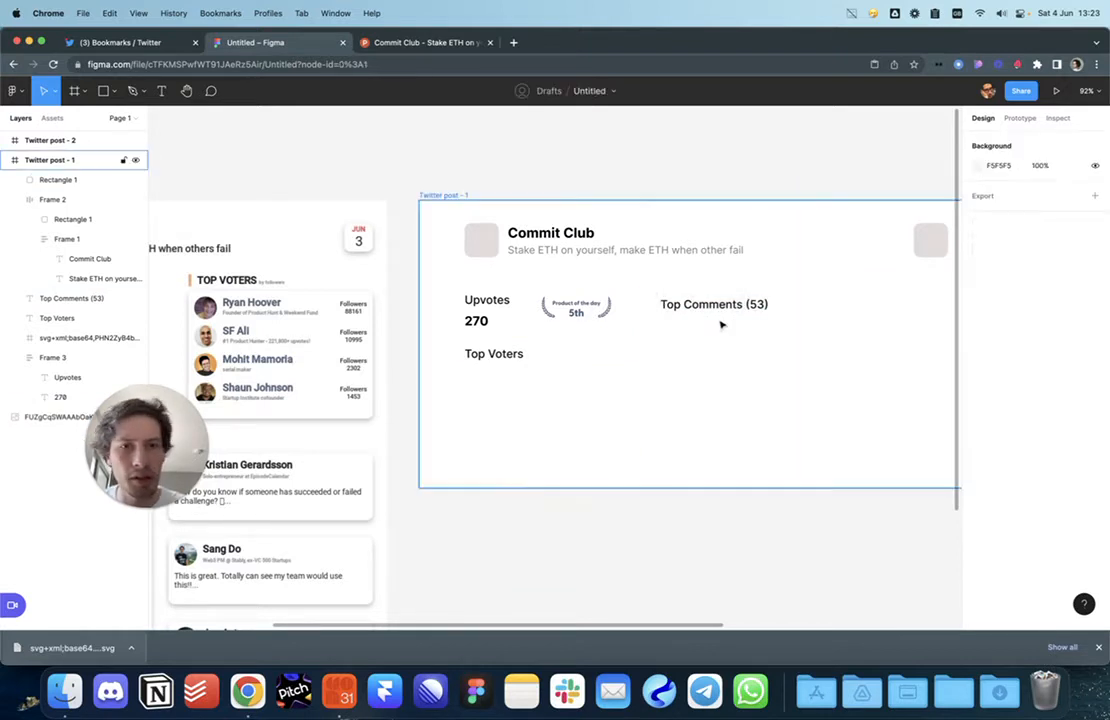
Step: Review the Top Comments, Upvotes and Top Voters headings across the card
{"action": "left_click", "coordinate": [714, 306]}
{"action": "left_click", "coordinate": [487, 300], "text": "shift"}
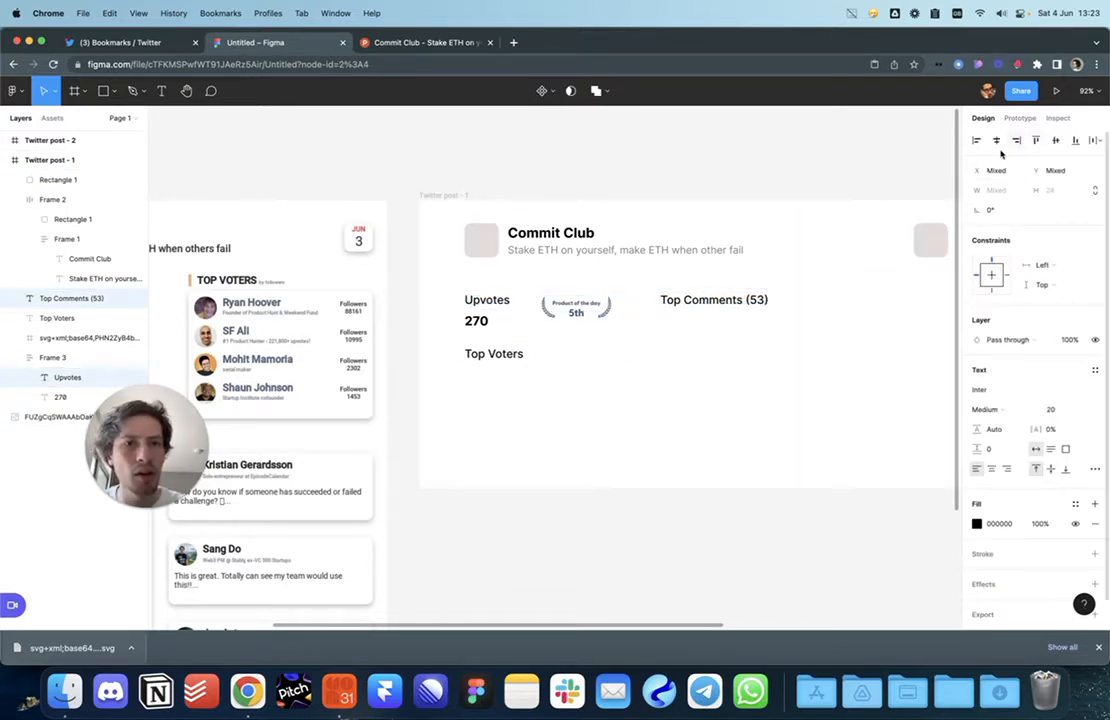
{"action": "left_click", "coordinate": [664, 216]}
{"action": "scroll", "coordinate": [753, 206], "scroll_direction": "left", "scroll_amount": 5}
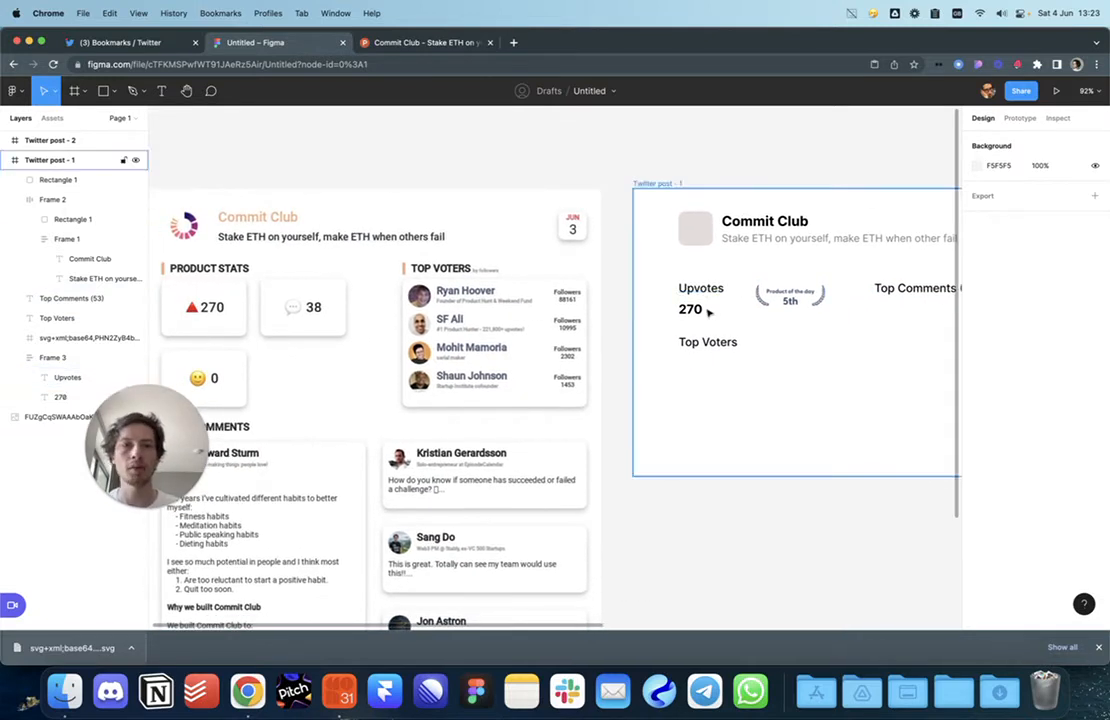
{"action": "scroll", "coordinate": [744, 311], "scroll_direction": "left", "scroll_amount": 2}
{"action": "left_click", "coordinate": [798, 327]}
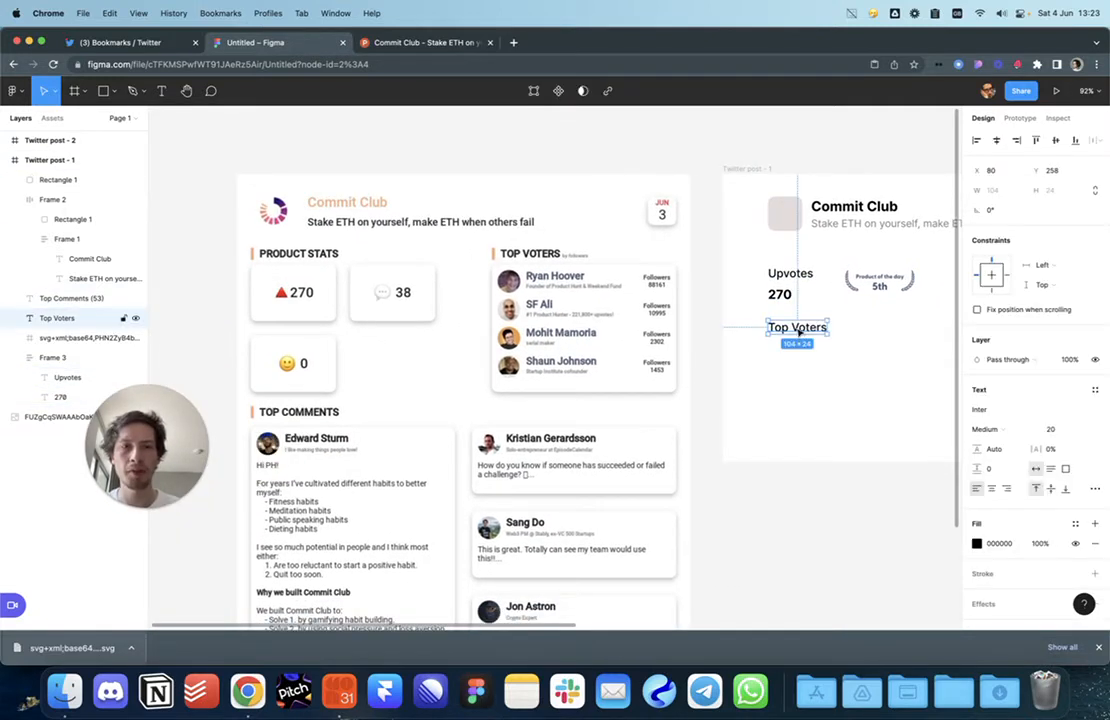
{"action": "key", "text": "Escape"}
{"action": "scroll", "coordinate": [706, 374], "scroll_direction": "right", "scroll_amount": 2}
Step: Add the voter's name text under Top Voters with a 'Founder of Product Hunt' subtitle beneath it
{"action": "key", "text": "t"}
{"action": "left_click", "coordinate": [683, 368]}
{"action": "type", "text": "Ryan Hoover"}
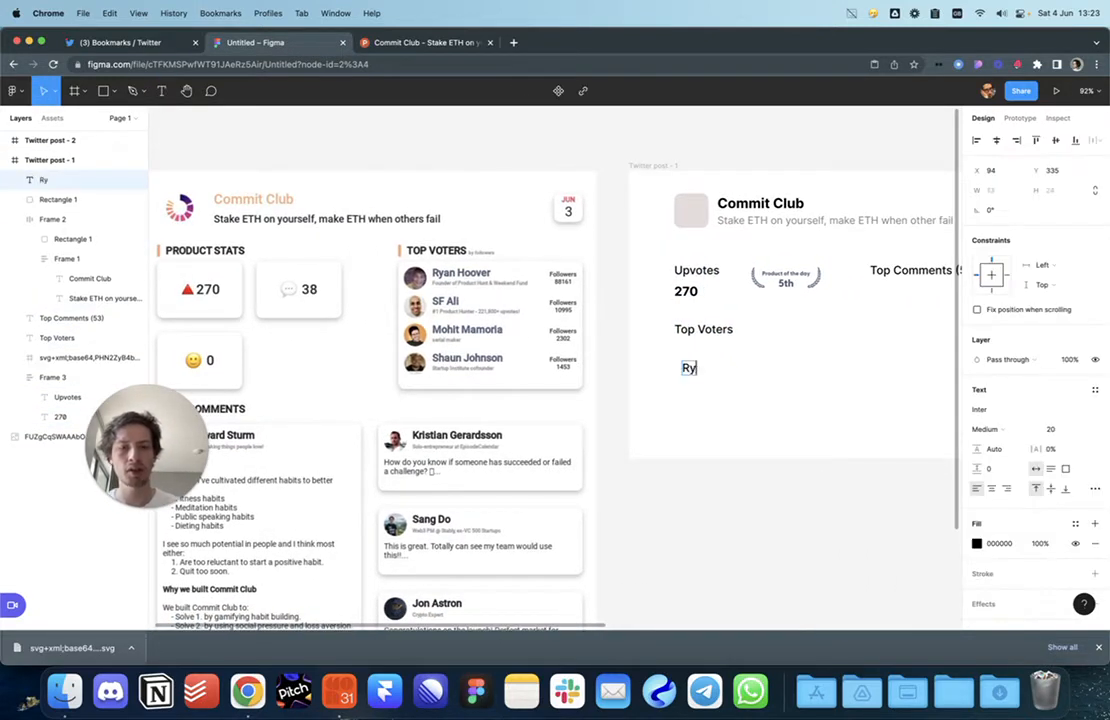
{"action": "key", "text": "Escape"}
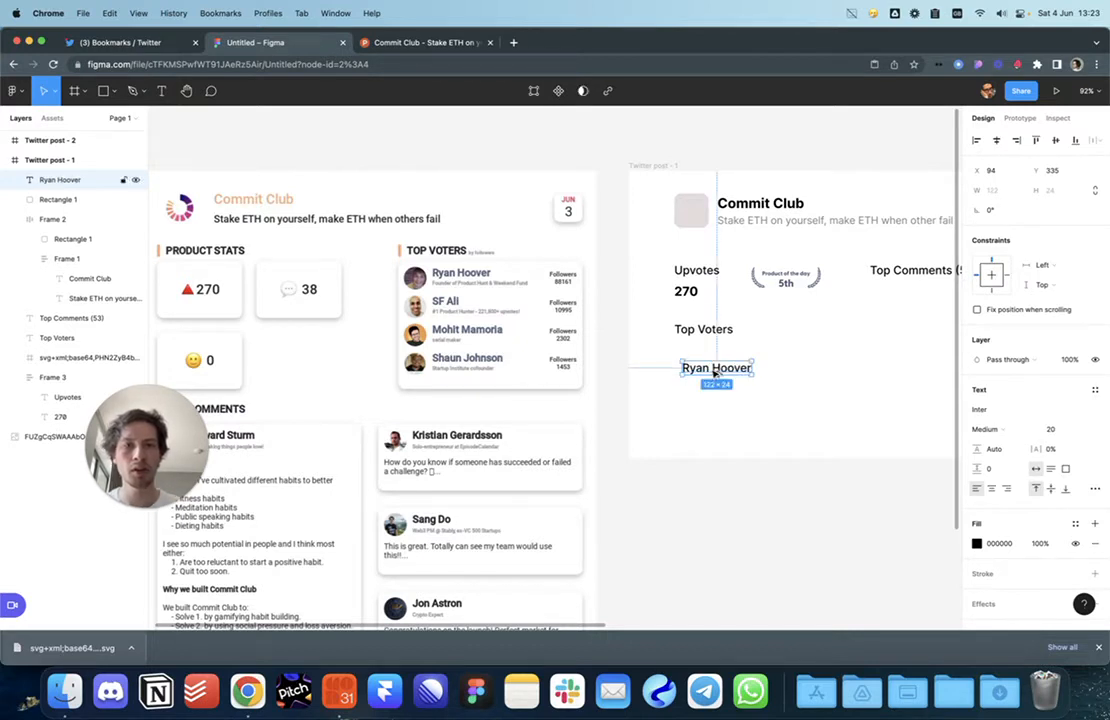
{"action": "left_click_drag", "start_coordinate": [716, 373], "coordinate": [711, 389]}
{"action": "double_click", "coordinate": [711, 388]}
{"action": "type", "text": "Founder"}
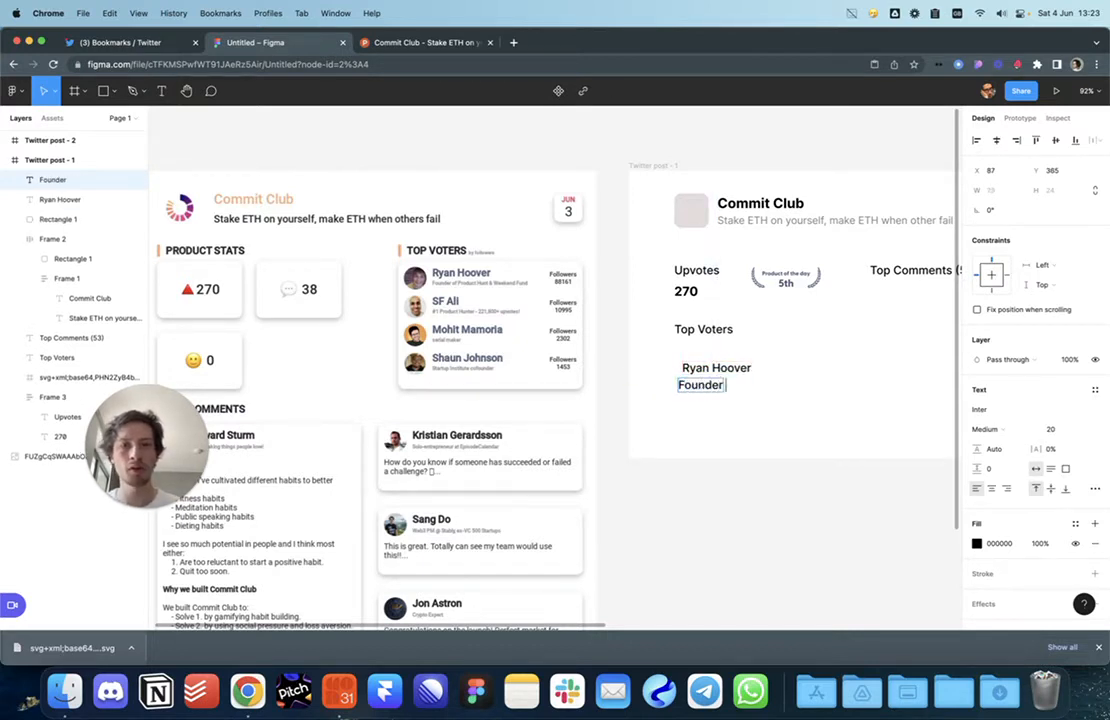
{"action": "type", "text": " of Product Hunt"}
{"action": "key", "text": "Escape"}
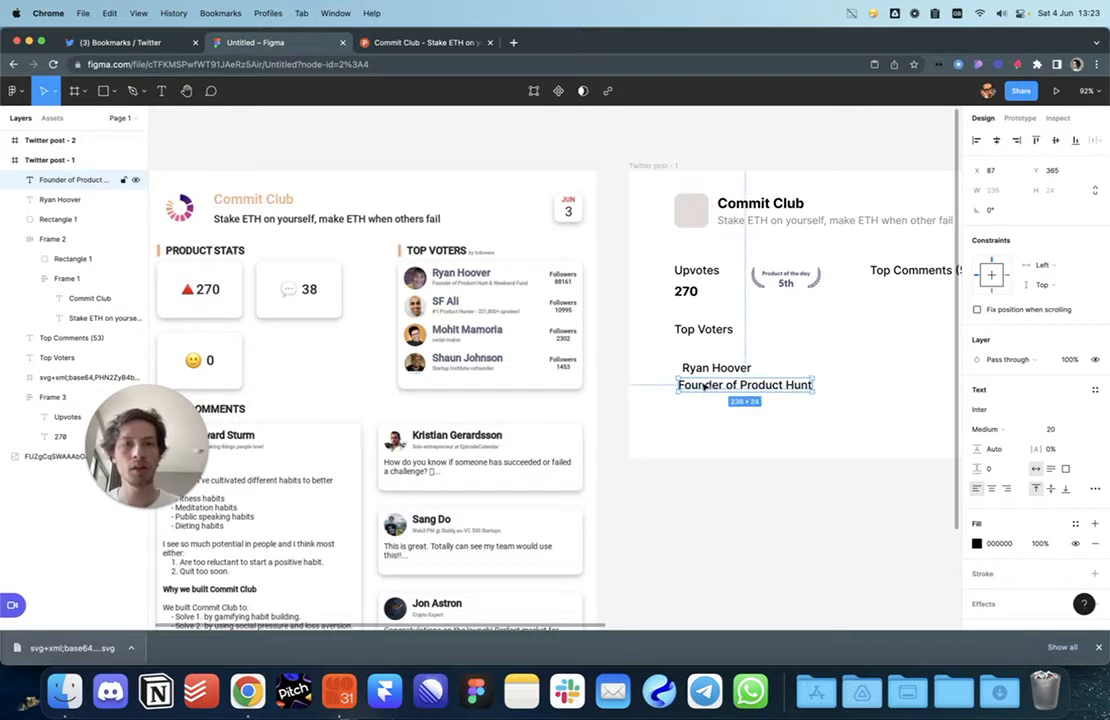
Step: Stack the name and role into an auto layout aligned under Top Voters
{"action": "left_click", "coordinate": [706, 369], "text": "shift"}
{"action": "key", "text": "shift+a"}
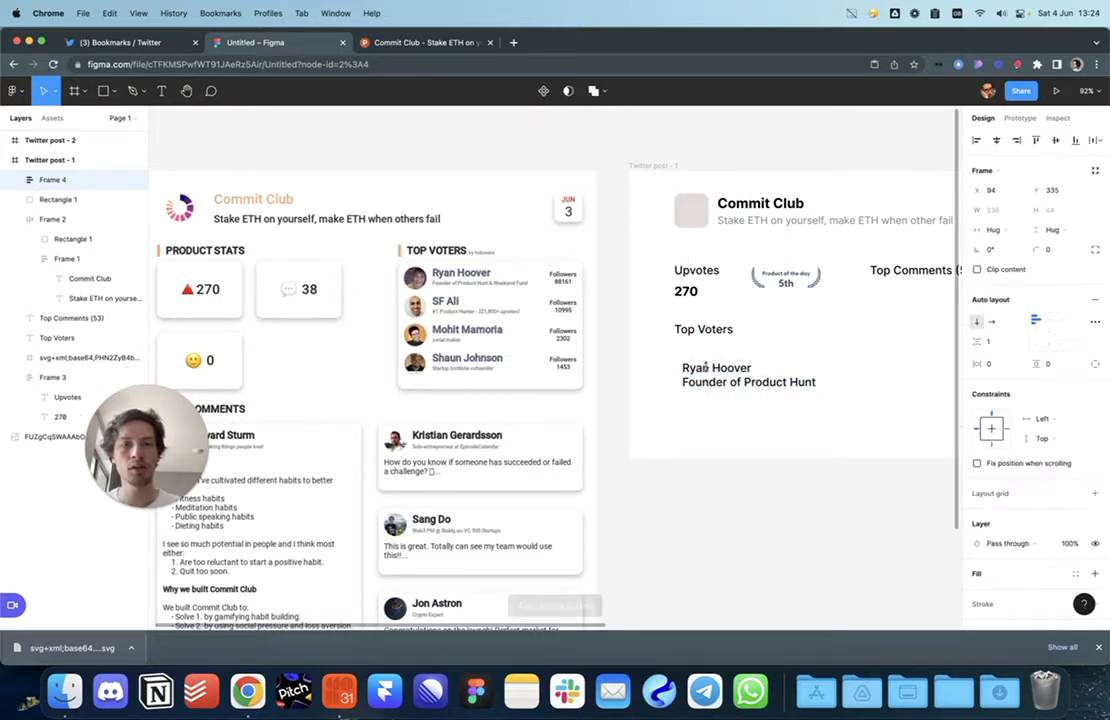
{"action": "left_click_drag", "start_coordinate": [725, 373], "coordinate": [718, 361]}
{"action": "mouse_move", "coordinate": [744, 379]}
{"action": "left_mouse_down"}
{"action": "mouse_move", "coordinate": [607, 405]}
{"action": "mouse_move", "coordinate": [744, 397]}
{"action": "left_mouse_up"}
Step: Edit the copied block to read Followers above 88161
{"action": "double_click", "coordinate": [744, 397]}
{"action": "double_click", "coordinate": [734, 383]}
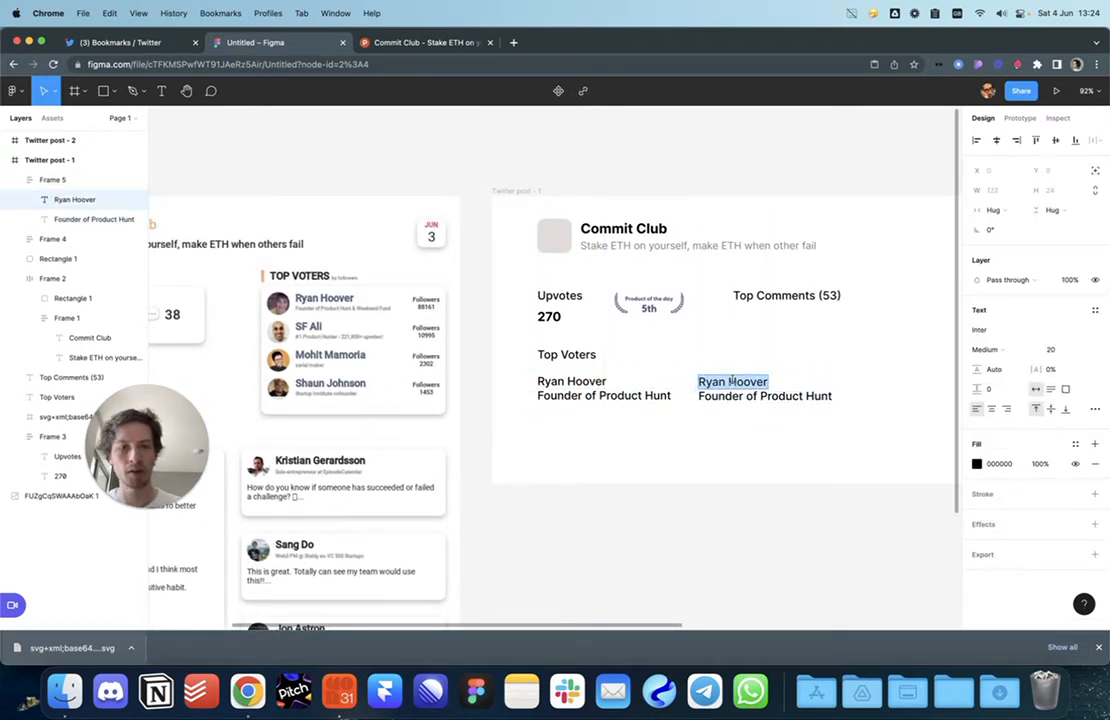
{"action": "type", "text": "88161"}
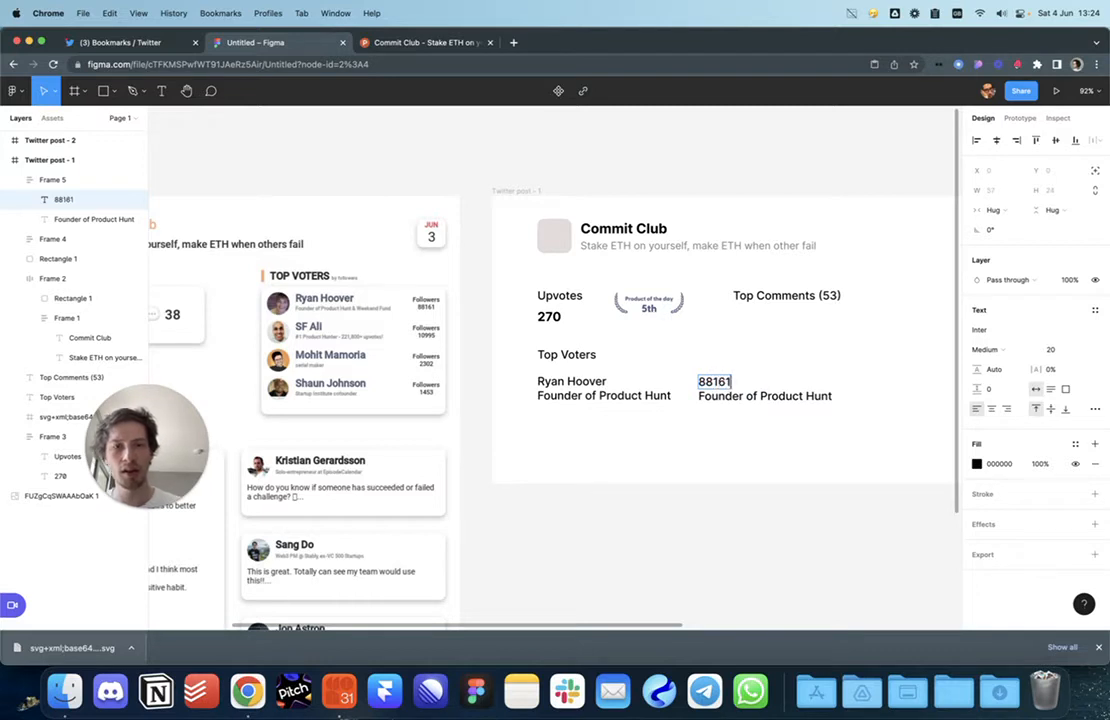
{"action": "double_click", "coordinate": [763, 398]}
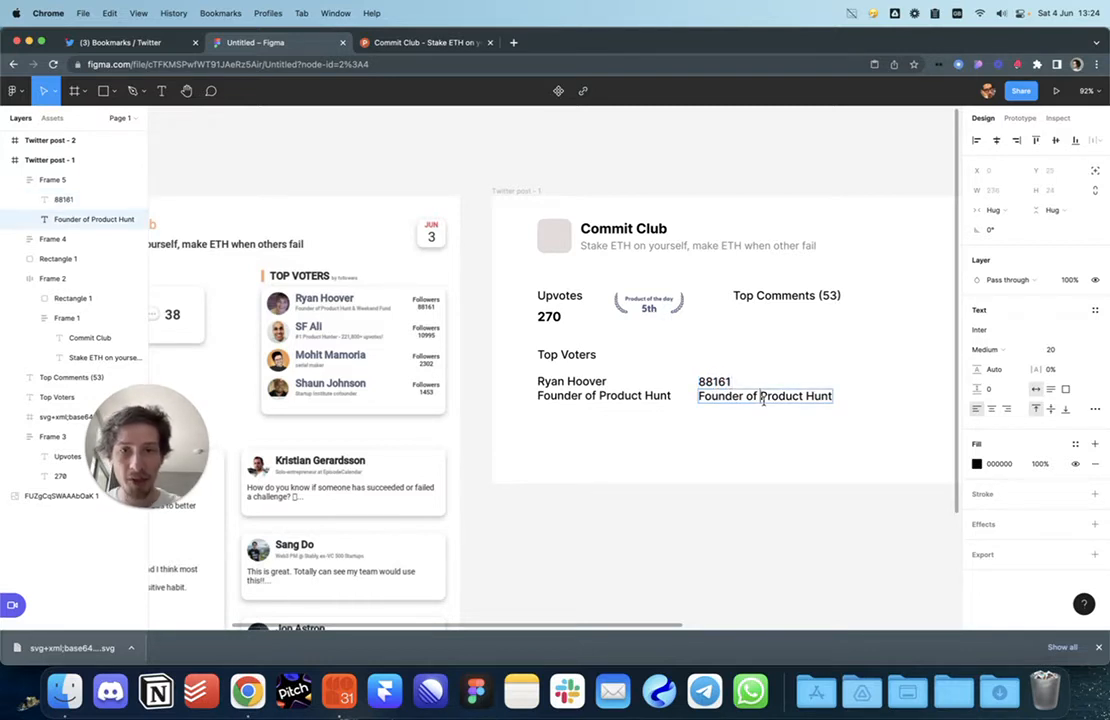
{"action": "type", "text": "Followers"}
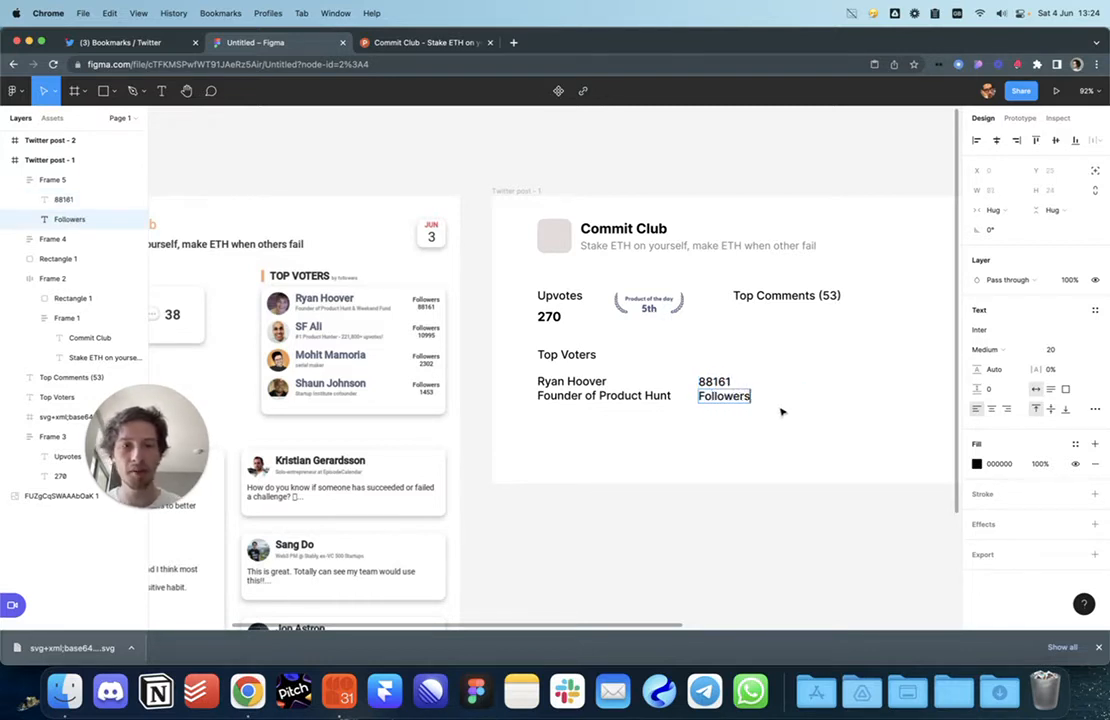
{"action": "left_click", "coordinate": [769, 408]}
{"action": "double_click", "coordinate": [729, 402]}
{"action": "left_click", "coordinate": [724, 400]}
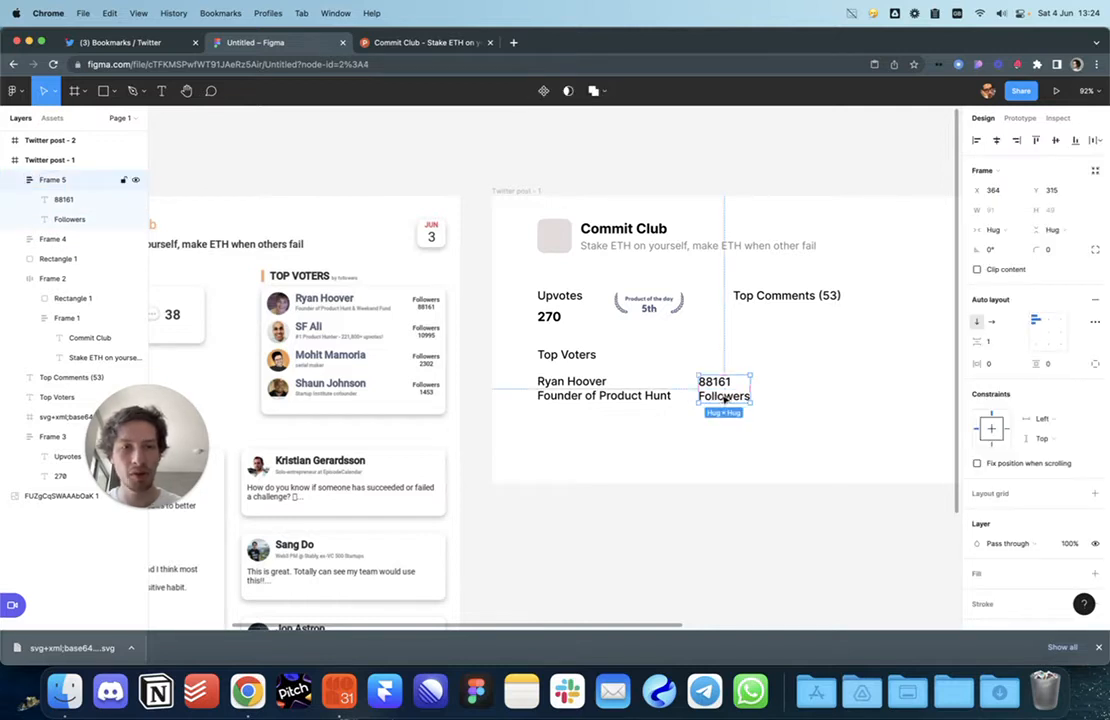
{"action": "double_click", "coordinate": [725, 400]}
{"action": "key", "text": "Up"}
Step: Wrap the name block and the Followers block into one voter row and duplicate it
{"action": "left_click", "coordinate": [778, 460]}
{"action": "left_click", "coordinate": [720, 396]}
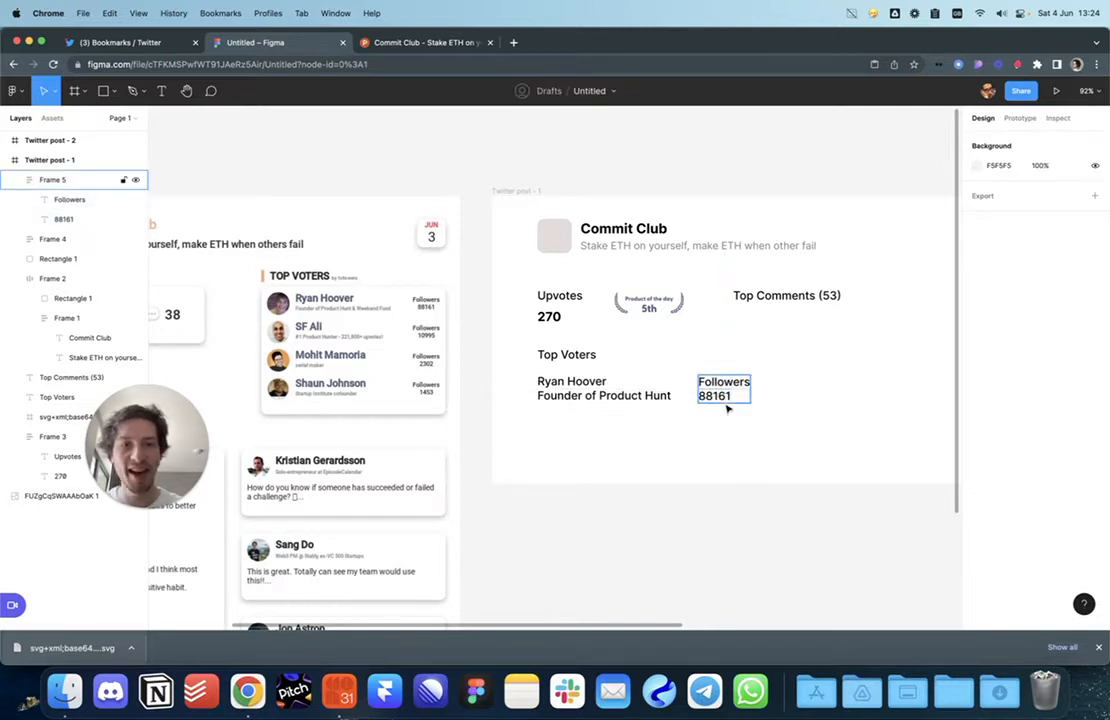
{"action": "left_click", "coordinate": [585, 394], "text": "shift"}
{"action": "key", "text": "shift+a"}
{"action": "left_click", "coordinate": [673, 477]}
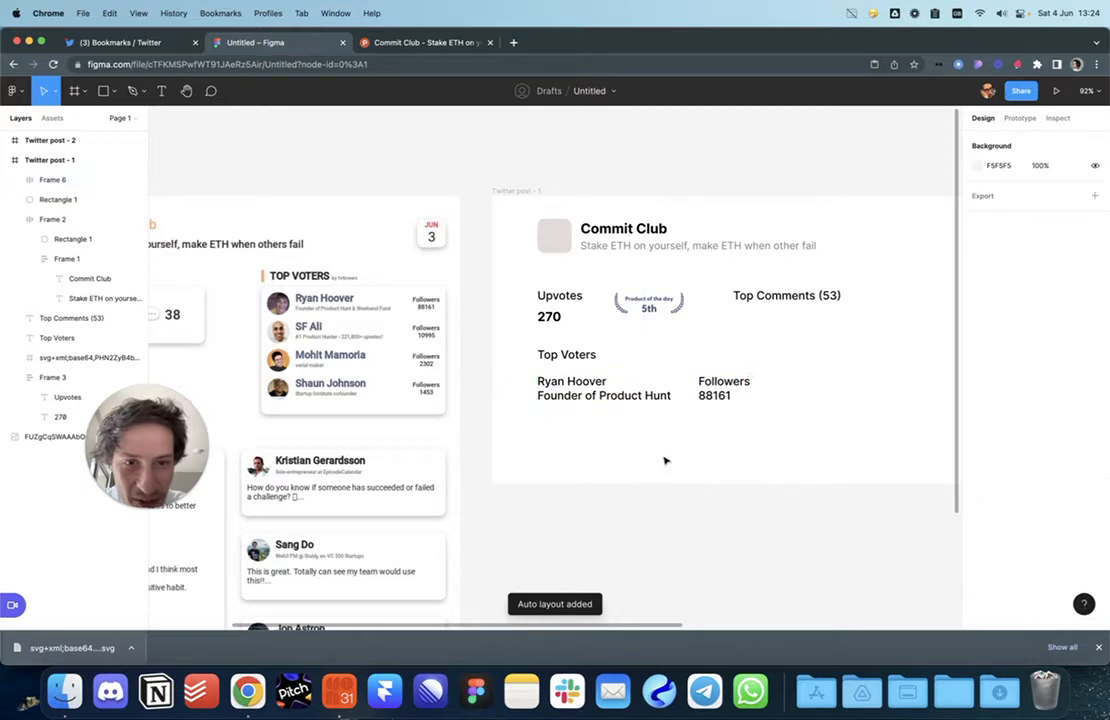
{"action": "left_click", "coordinate": [622, 385]}
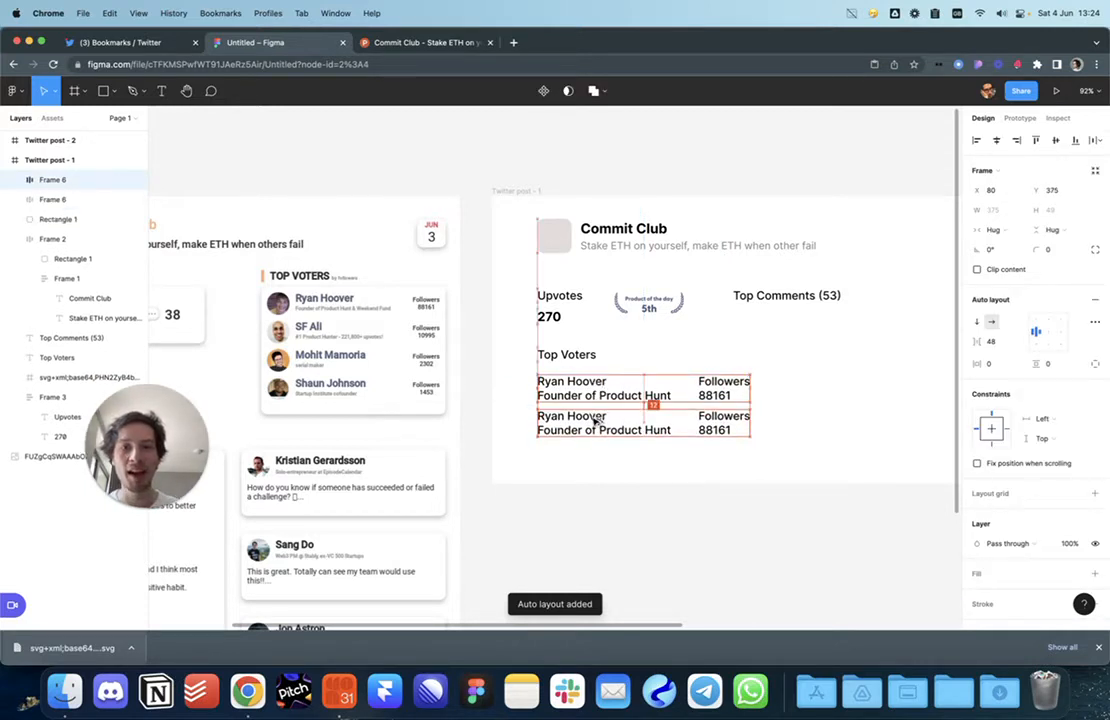
{"action": "key", "text": "super+d"}
{"action": "key", "text": "super+d"}
Step: Set the voter rows' font size to 16
{"action": "scroll", "coordinate": [701, 548], "scroll_direction": "left", "scroll_amount": 3}
{"action": "left_click", "coordinate": [701, 548]}
{"action": "left_click_drag", "start_coordinate": [702, 548], "coordinate": [713, 551]}
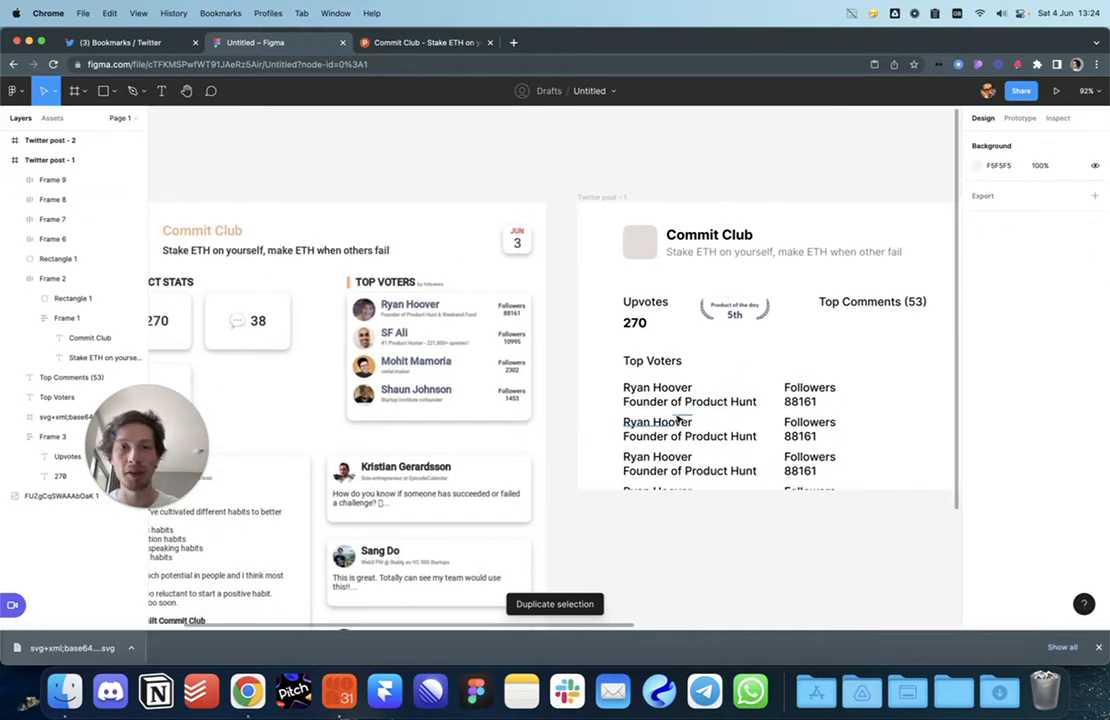
{"action": "left_click_drag", "start_coordinate": [600, 381], "coordinate": [624, 382]}
{"action": "left_click", "coordinate": [847, 555]}
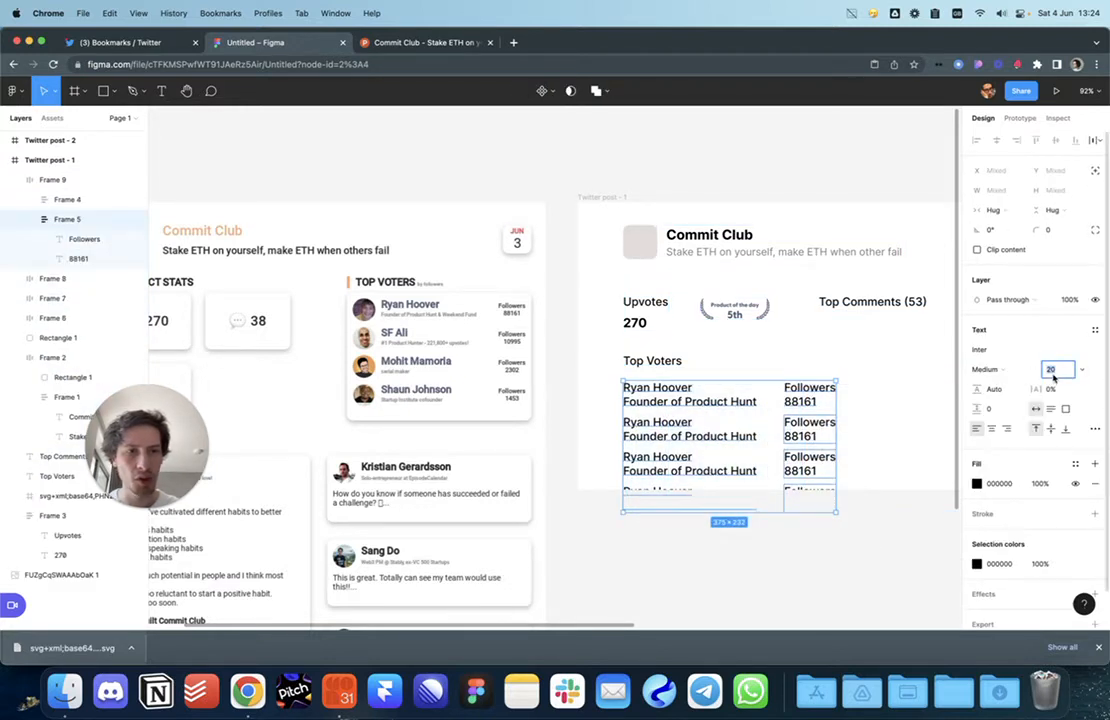
{"action": "type", "text": "16"}
{"action": "key", "text": "Return"}
Step: Wrap the voter rows in an auto layout list with 8 px spacing
{"action": "left_click", "coordinate": [840, 519]}
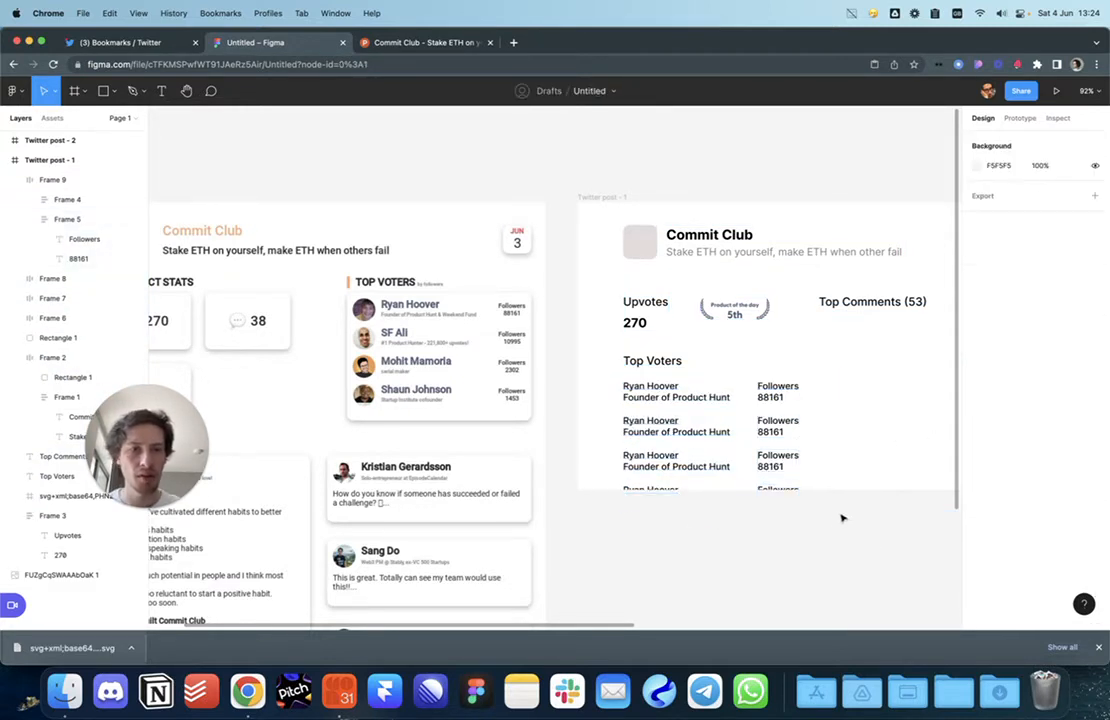
{"action": "left_click", "coordinate": [677, 410]}
{"action": "left_click", "coordinate": [670, 392], "text": "shift"}
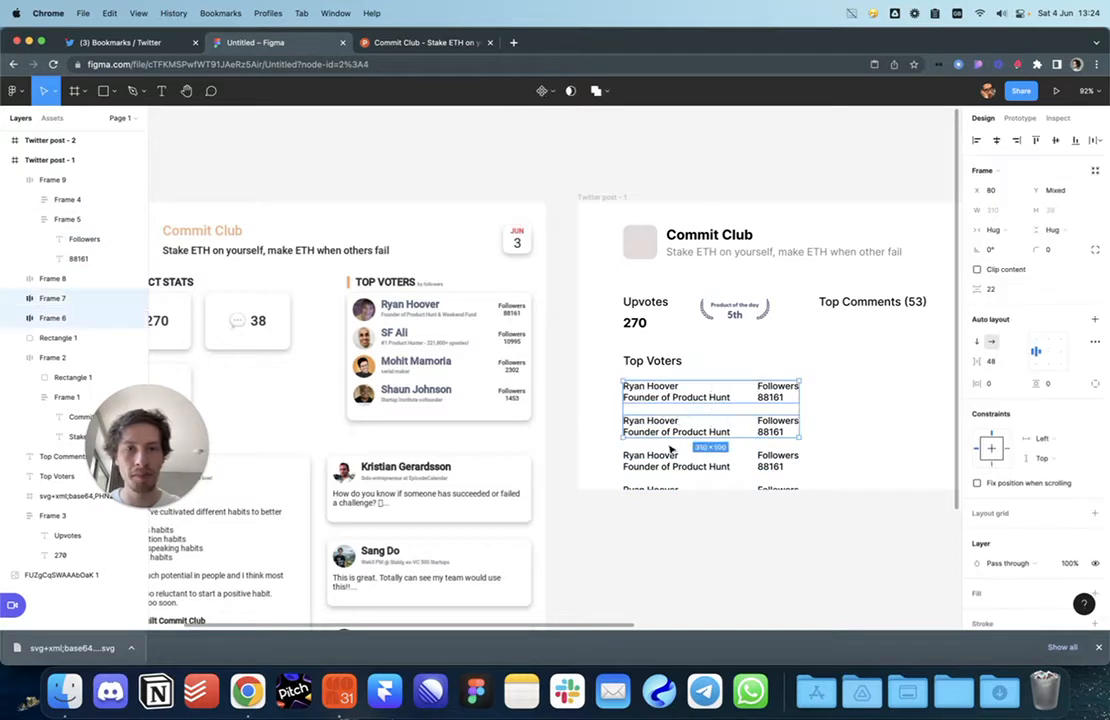
{"action": "left_click", "coordinate": [671, 466], "text": "shift"}
{"action": "key", "text": "shift+a"}
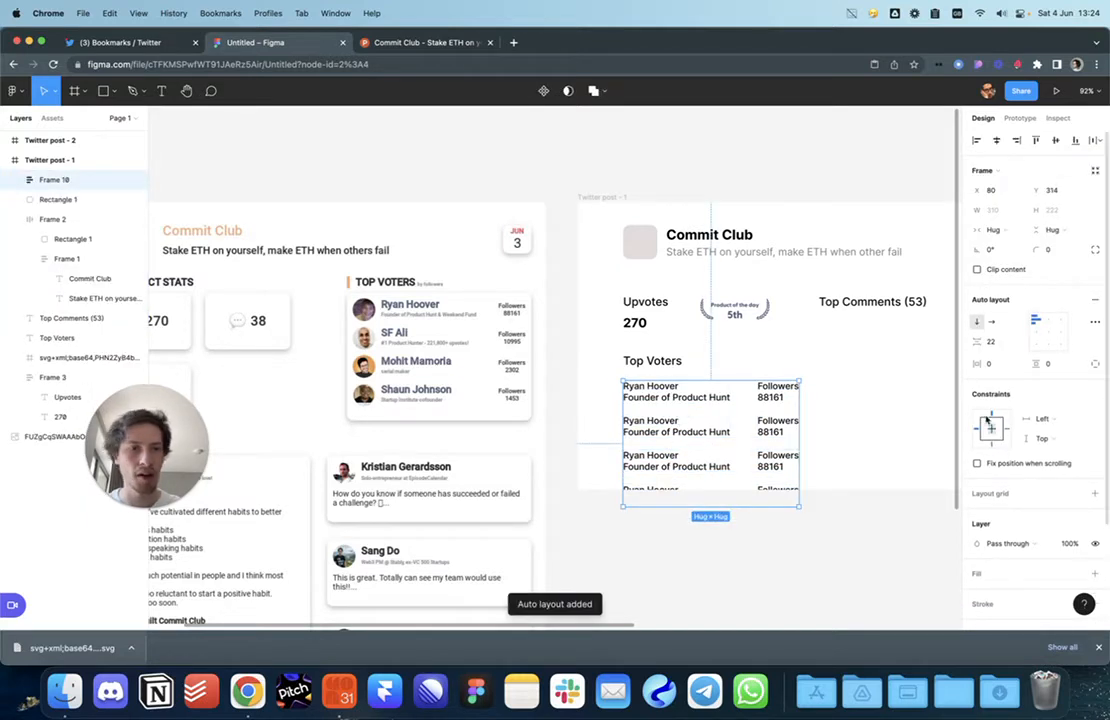
{"action": "key", "text": "Return"}
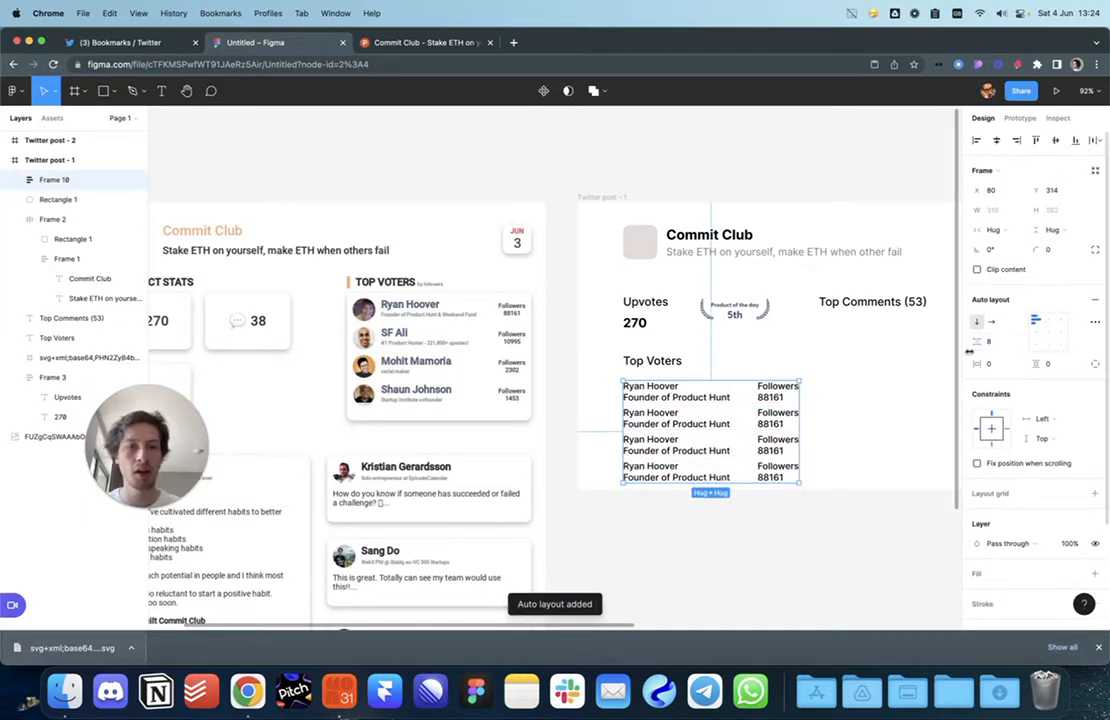
{"action": "left_click", "coordinate": [741, 491]}
Step: Shrink all four role subtitles to font size 12
{"action": "left_click", "coordinate": [700, 427], "text": "super"}
{"action": "left_click", "coordinate": [700, 454], "text": "shift+super"}
{"action": "left_click", "coordinate": [702, 480], "text": "shift+super"}
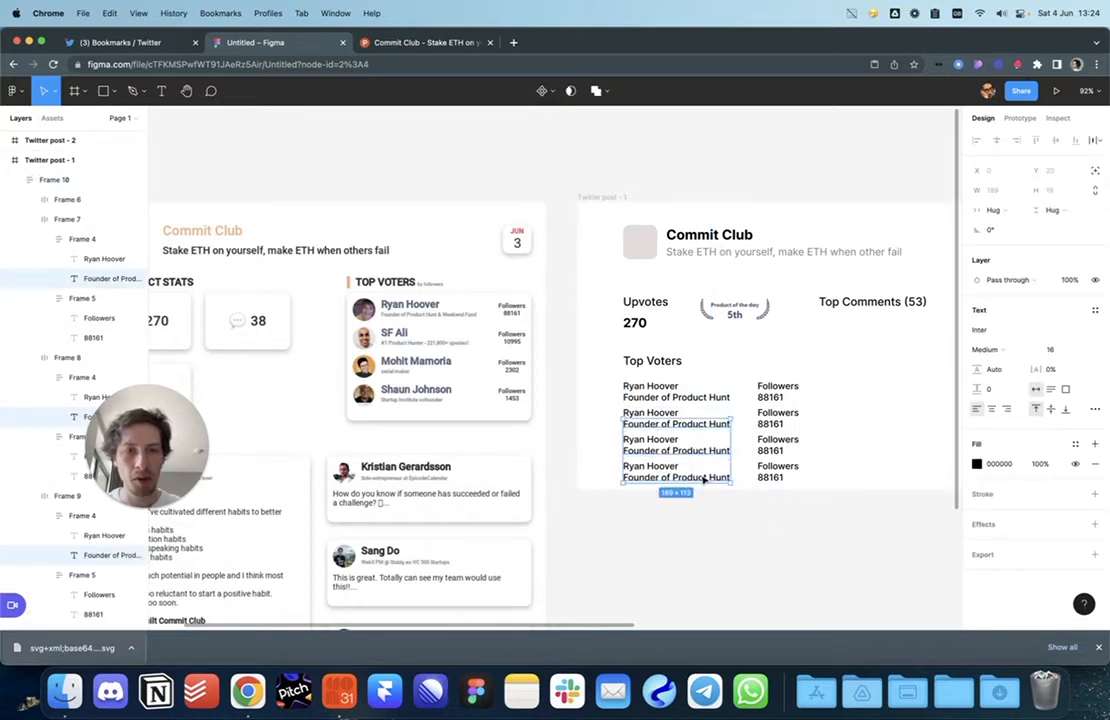
{"action": "left_click", "coordinate": [704, 401], "text": "shift+super"}
{"action": "type", "text": "13"}
{"action": "key", "text": "Return"}
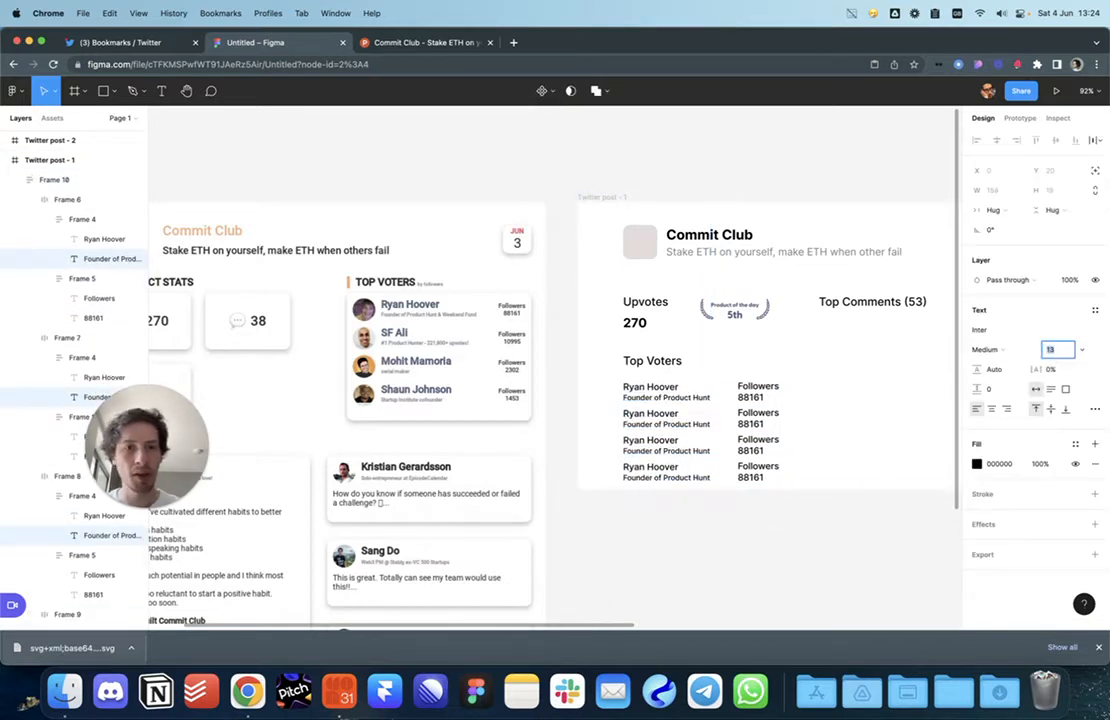
{"action": "key", "text": "Down"}
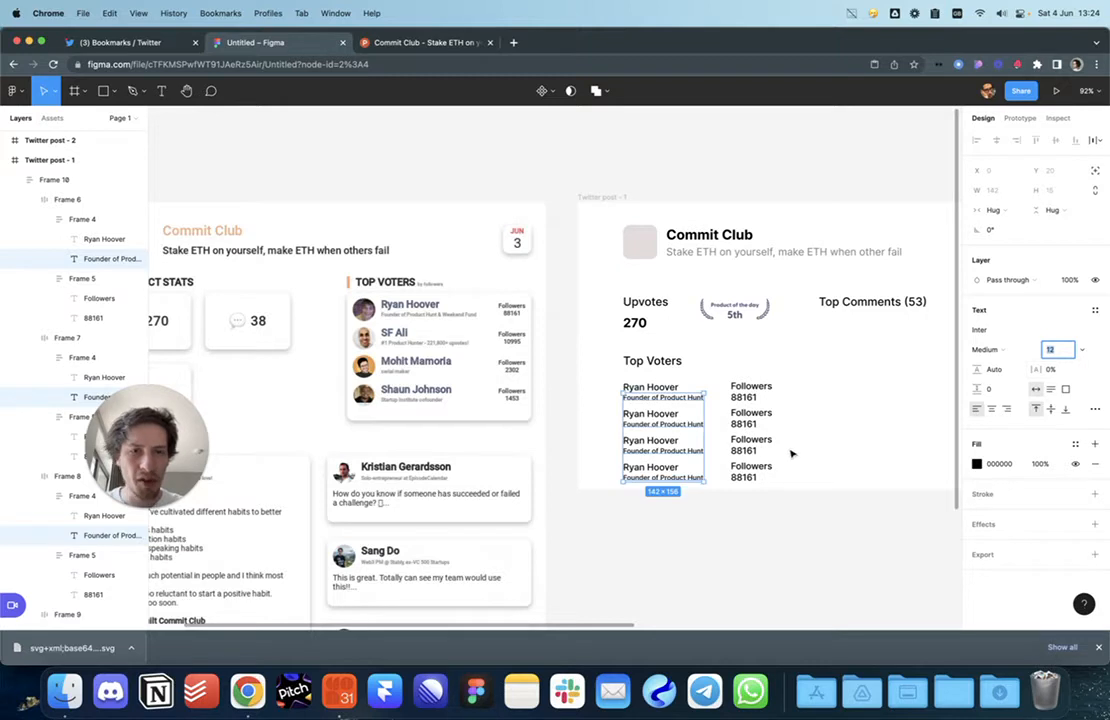
Step: Select the 88161 counts, then the four Followers labels, for detailed type settings
{"action": "left_click", "coordinate": [793, 453]}
{"action": "left_click", "coordinate": [748, 400], "text": "super"}
{"action": "left_click", "coordinate": [745, 424], "text": "shift+super"}
{"action": "left_click", "coordinate": [745, 450], "text": "shift+super"}
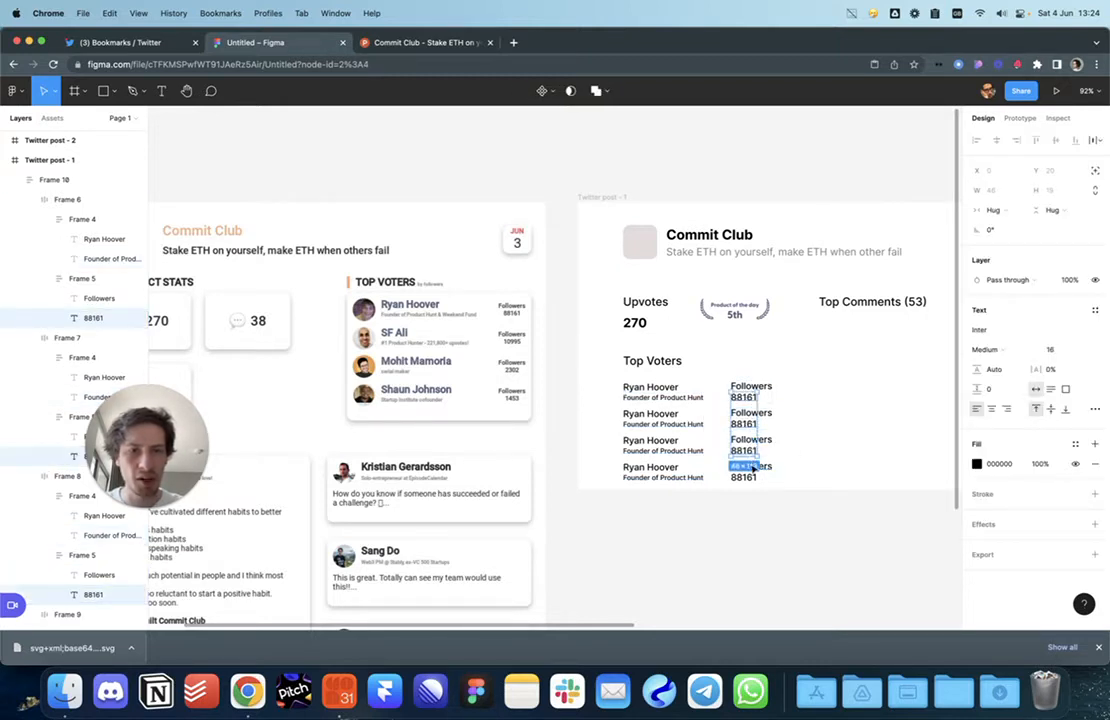
{"action": "left_click", "coordinate": [745, 477], "text": "shift+super"}
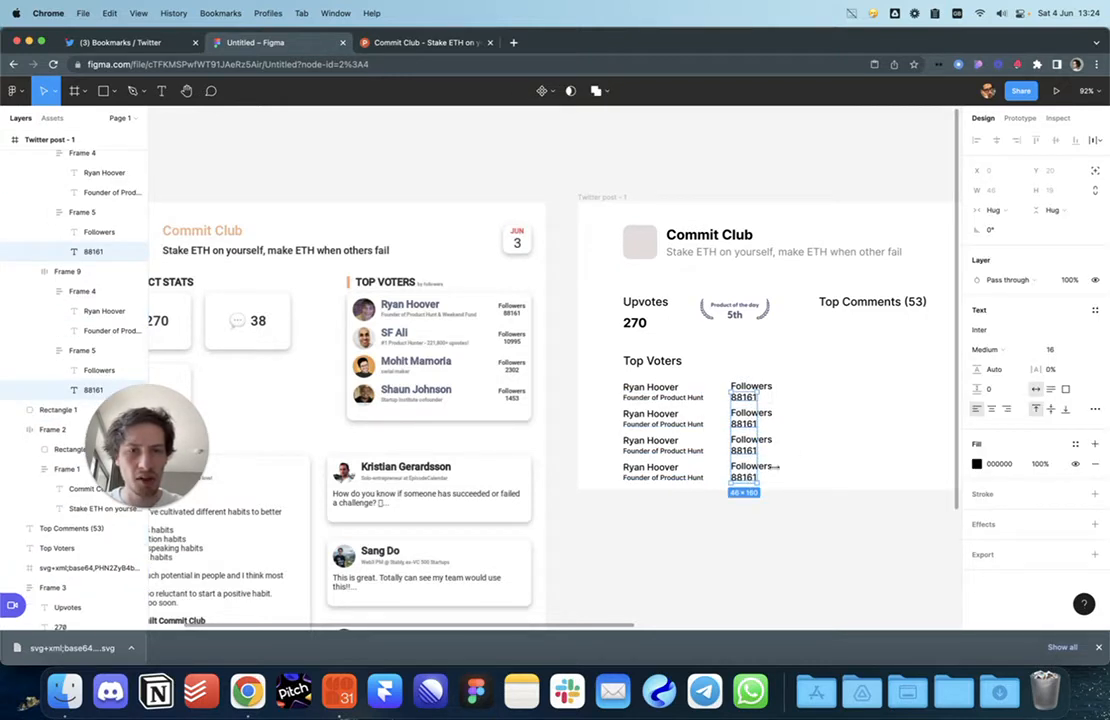
{"action": "left_click", "coordinate": [920, 403]}
{"action": "left_click", "coordinate": [750, 386], "text": "super"}
{"action": "left_click", "coordinate": [750, 413], "text": "shift+super"}
{"action": "left_click", "coordinate": [750, 440], "text": "shift+super"}
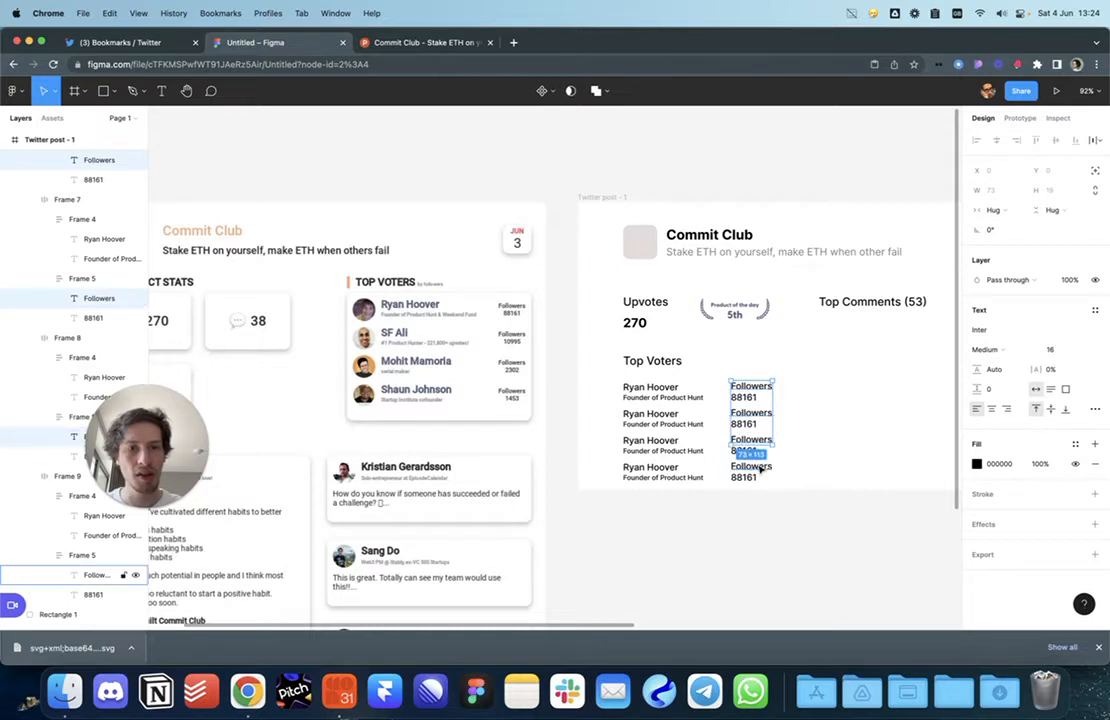
{"action": "left_click", "coordinate": [752, 467], "text": "shift+super"}
{"action": "left_click", "coordinate": [1093, 408]}
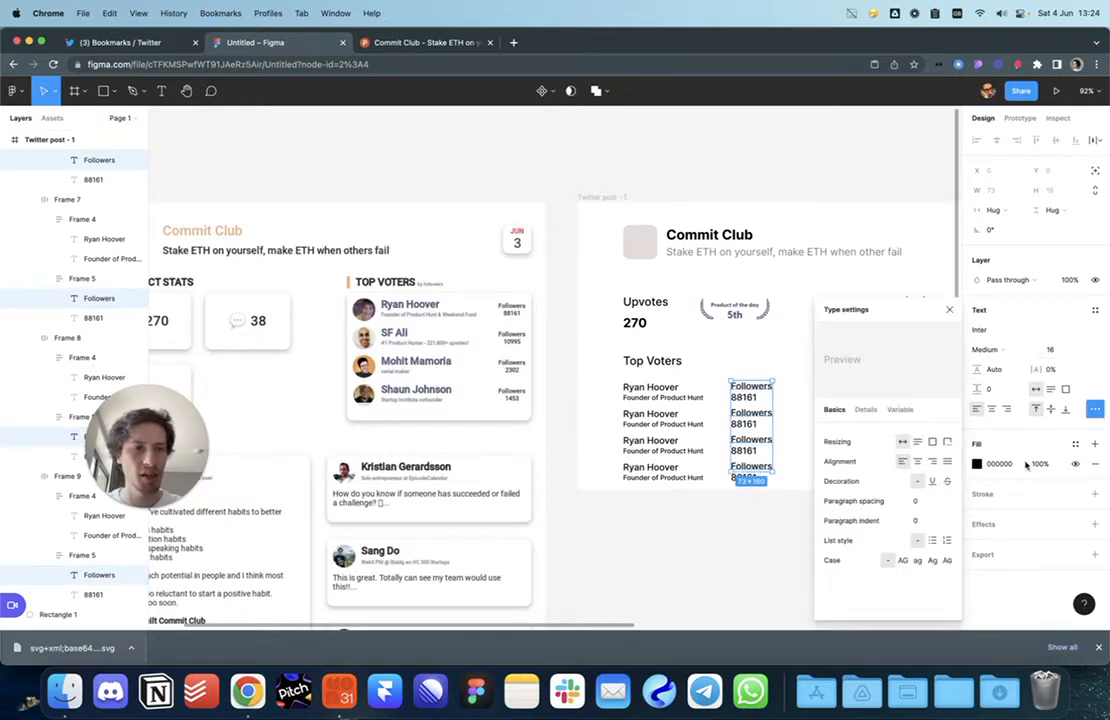
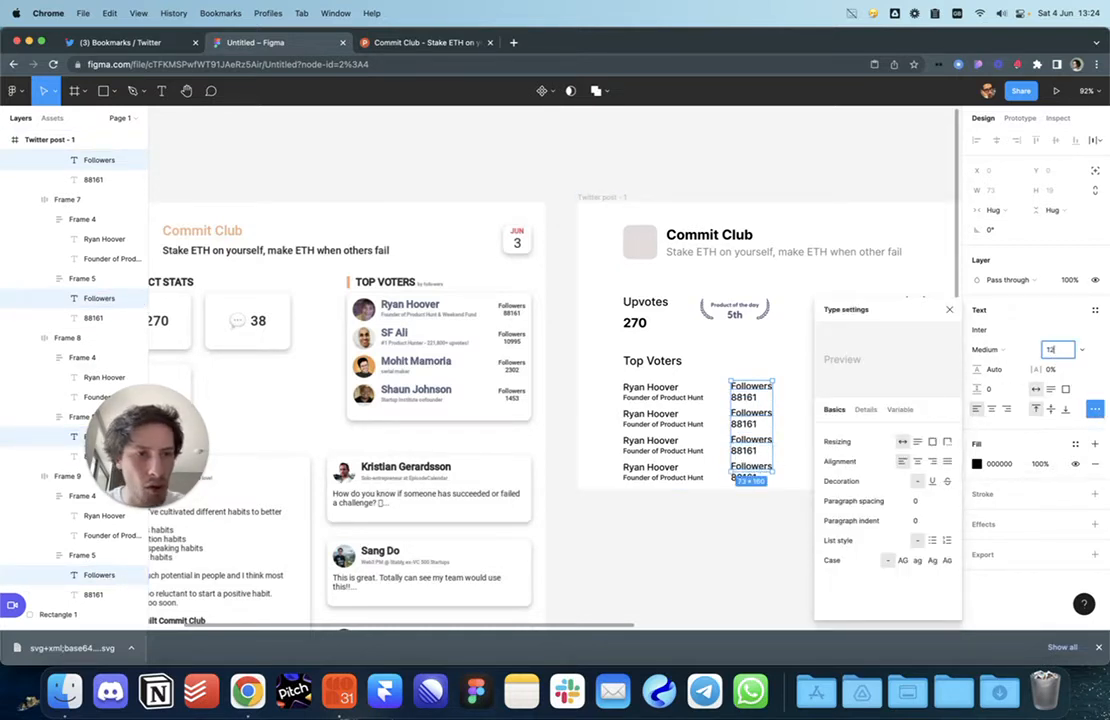
Step: Set the Followers labels to size 10, uppercase, Bold, with 11% letter spacing
{"action": "type", "text": "10"}
{"action": "key", "text": "Return"}
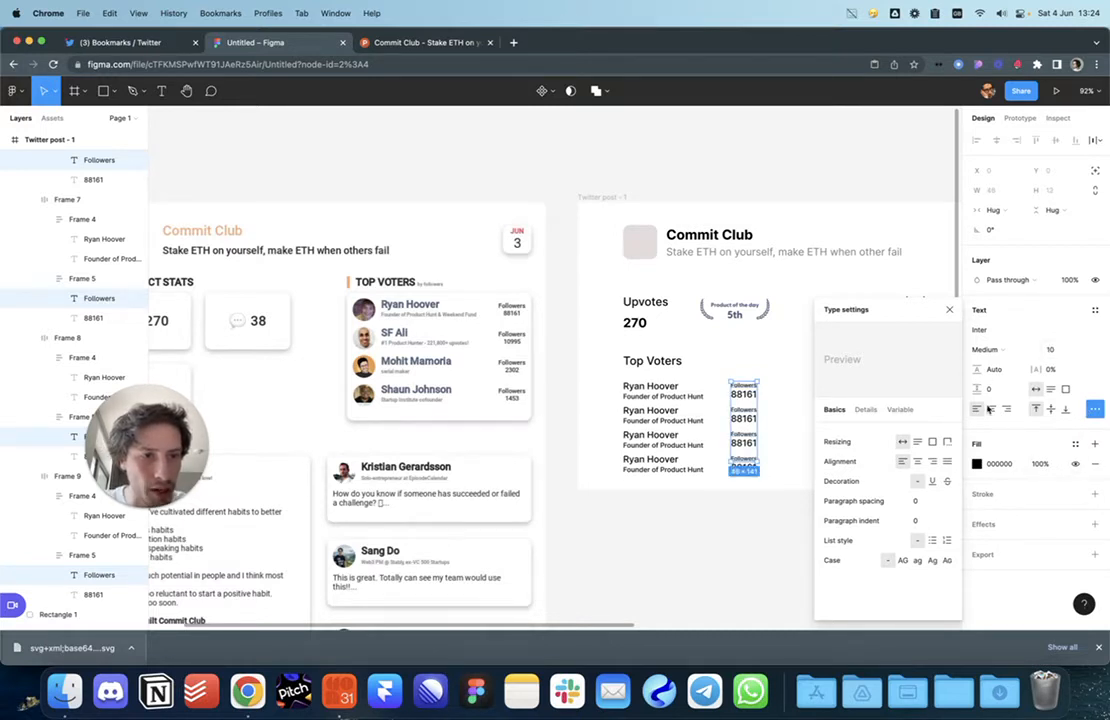
{"action": "left_click", "coordinate": [903, 561]}
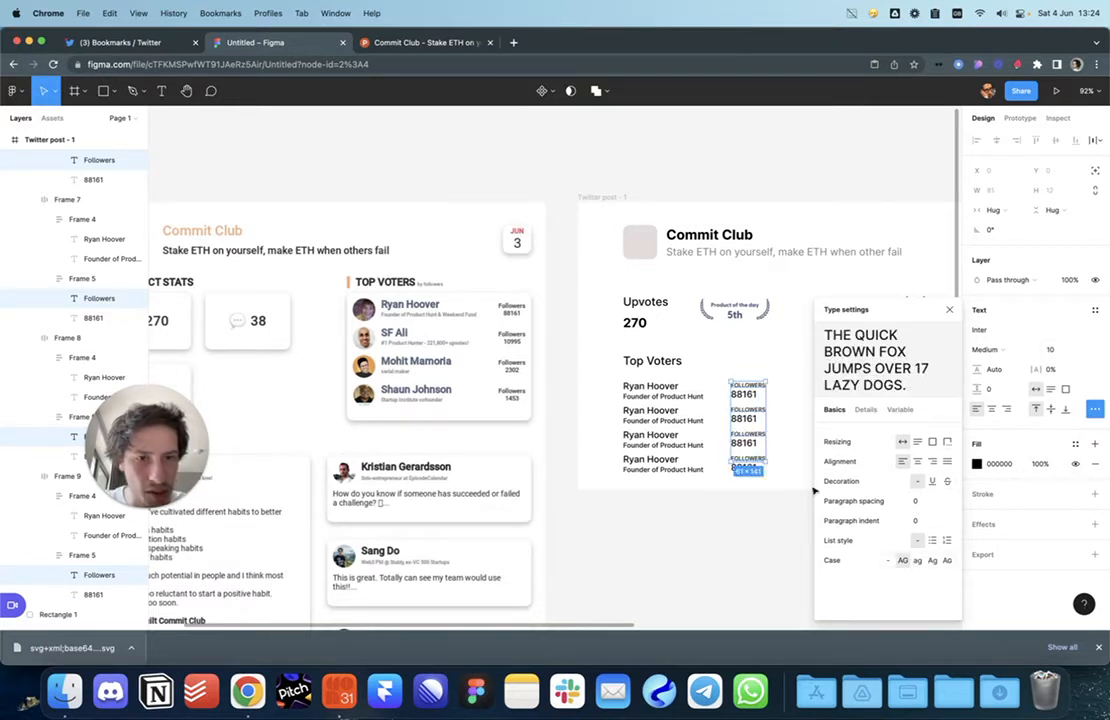
{"action": "left_click", "coordinate": [995, 349]}
{"action": "left_click", "coordinate": [1005, 376]}
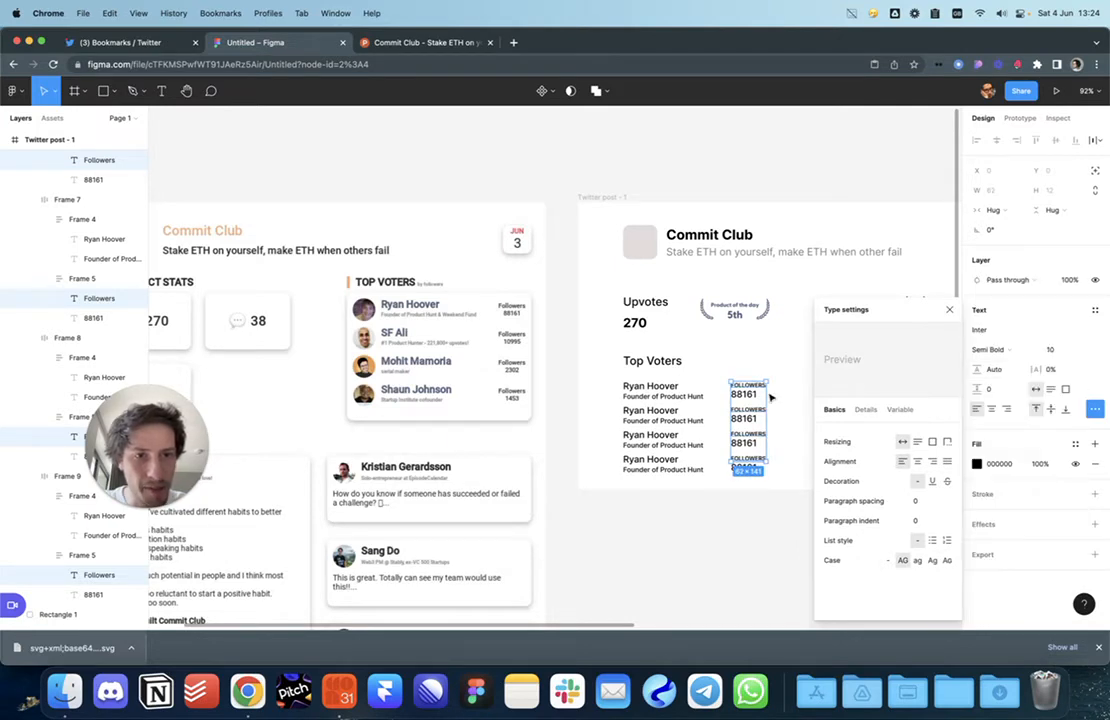
{"action": "scroll", "coordinate": [768, 396], "scroll_direction": "up", "scroll_amount": 10, "text": "ctrl"}
{"action": "left_click", "coordinate": [995, 360]}
{"action": "left_click", "coordinate": [1000, 375]}
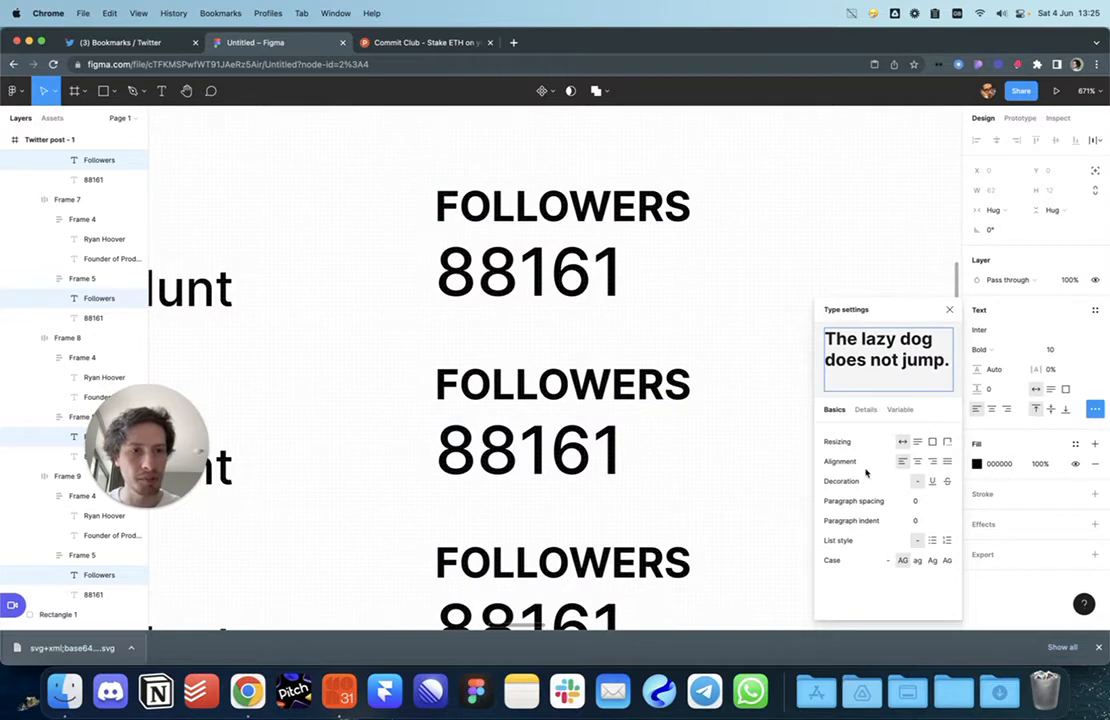
{"action": "left_click", "coordinate": [1052, 370]}
{"action": "key", "text": "Up"}
{"action": "key", "text": "Up"}
{"action": "key", "text": "Up"}
{"action": "key", "text": "Up"}
{"action": "key", "text": "Up"}
{"action": "key", "text": "Up"}
{"action": "key", "text": "Up"}
{"action": "key", "text": "Up"}
{"action": "key", "text": "Up"}
{"action": "key", "text": "Up"}
{"action": "key", "text": "Up"}
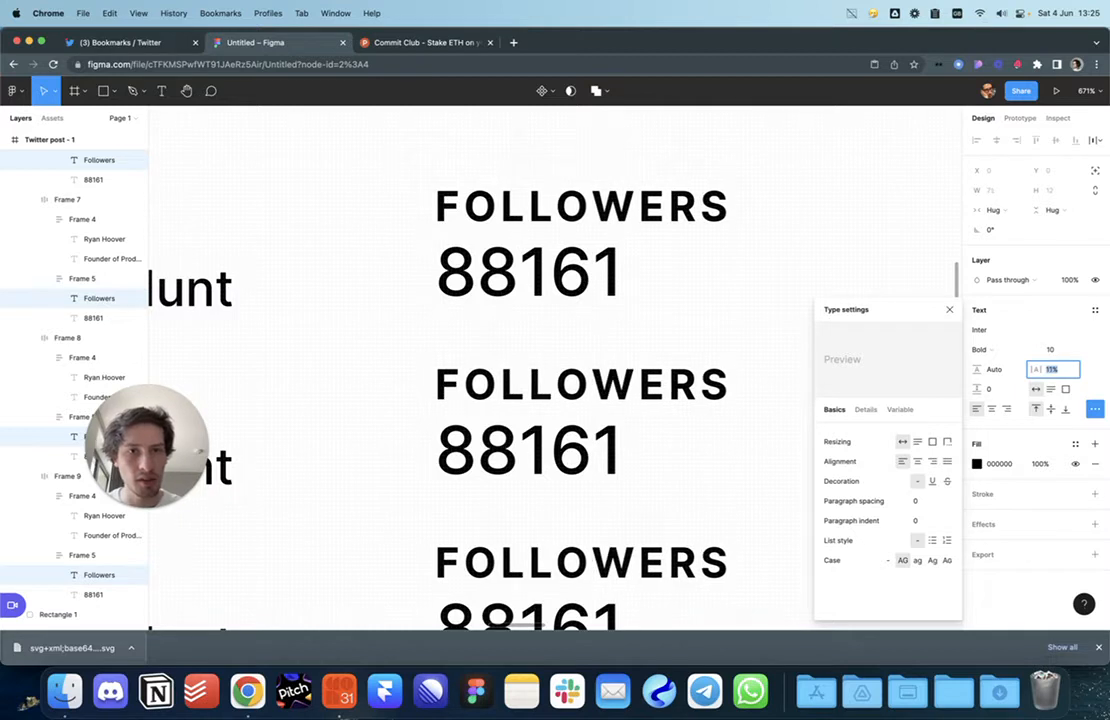
Step: Fade the Followers labels' fill to 30% opacity
{"action": "left_click", "coordinate": [977, 466]}
{"action": "type", "text": "10"}
{"action": "key", "text": "Return"}
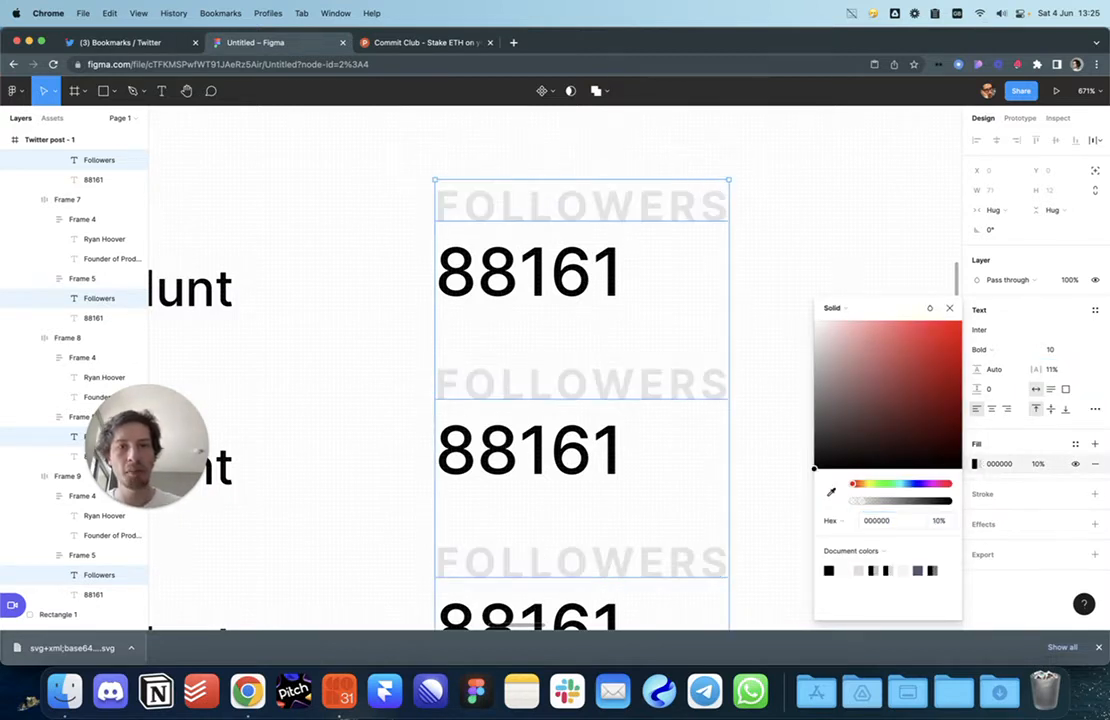
{"action": "key", "text": "shift+Up"}
{"action": "key", "text": "shift+Up"}
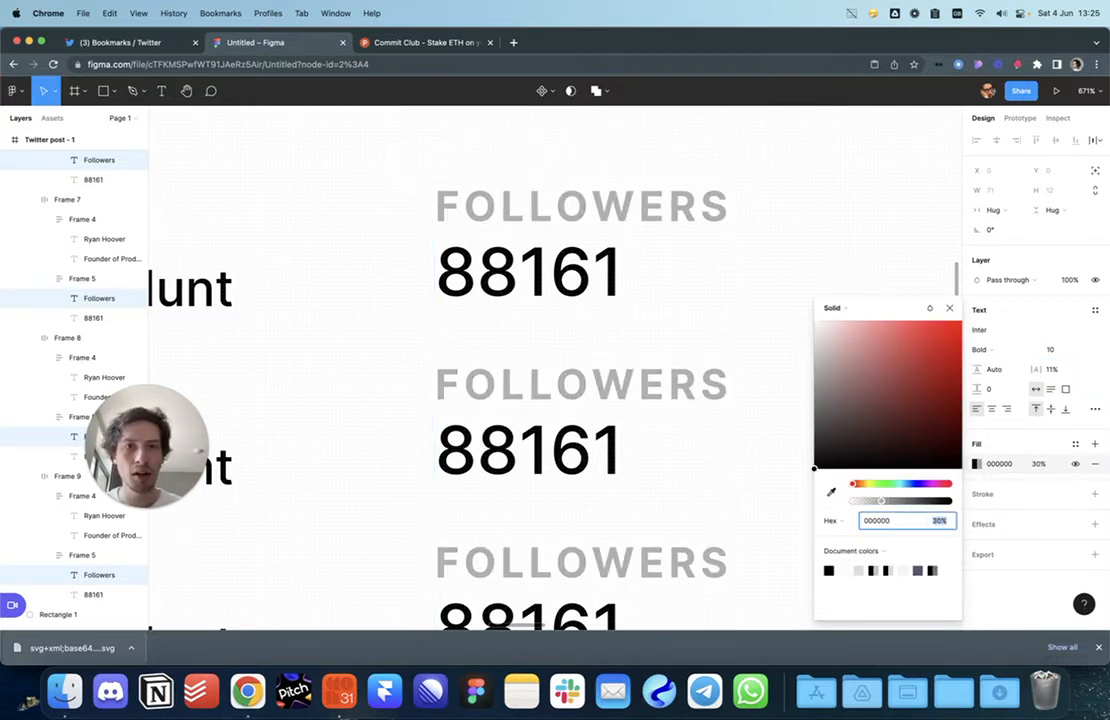
{"action": "left_click", "coordinate": [725, 447]}
{"action": "scroll", "coordinate": [741, 430], "scroll_direction": "down", "scroll_amount": 4}
{"action": "left_click", "coordinate": [742, 429]}
{"action": "scroll", "coordinate": [754, 445], "scroll_direction": "down", "scroll_amount": 3}
{"action": "scroll", "coordinate": [757, 446], "scroll_direction": "down", "scroll_amount": 5}
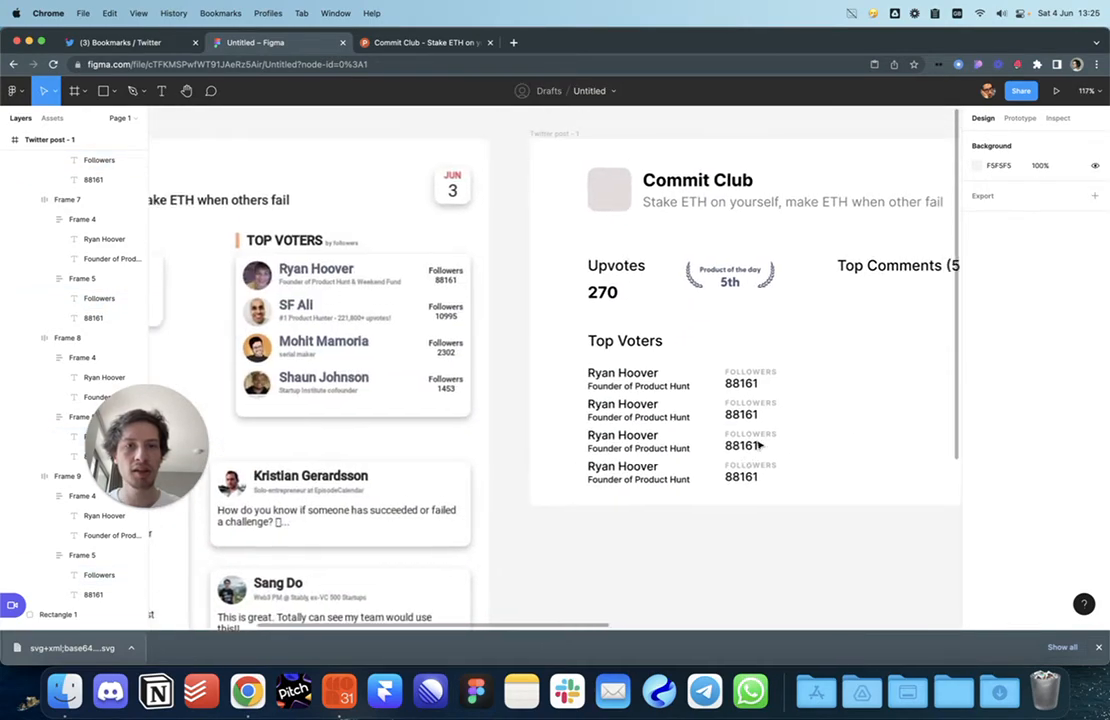
Step: Set all four Founder of Product Hunt subtitles to Regular weight
{"action": "scroll", "coordinate": [758, 446], "scroll_direction": "up", "scroll_amount": 2}
{"action": "scroll", "coordinate": [726, 434], "scroll_direction": "up", "scroll_amount": 2}
{"action": "scroll", "coordinate": [567, 364], "scroll_direction": "up", "scroll_amount": 3}
{"action": "left_click", "coordinate": [567, 369]}
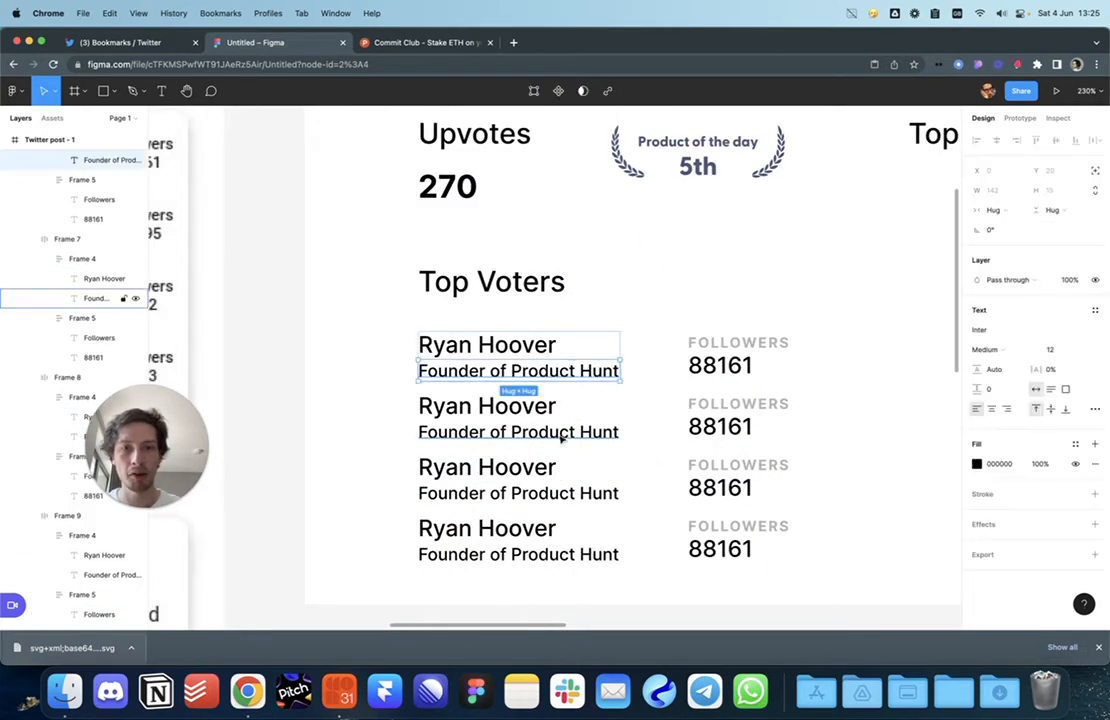
{"action": "left_click", "coordinate": [560, 432], "text": "shift"}
{"action": "left_click", "coordinate": [552, 498], "text": "shift"}
{"action": "left_click", "coordinate": [548, 556], "text": "shift"}
{"action": "left_click", "coordinate": [997, 349]}
{"action": "left_click", "coordinate": [990, 334]}
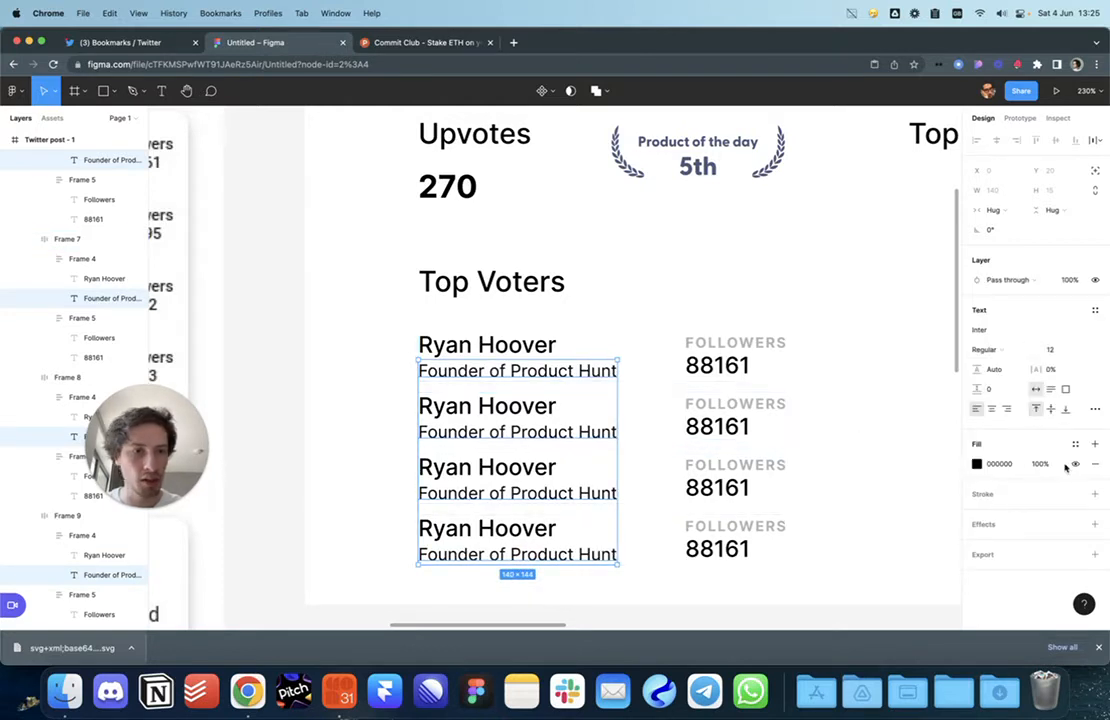
{"action": "key", "text": "Return"}
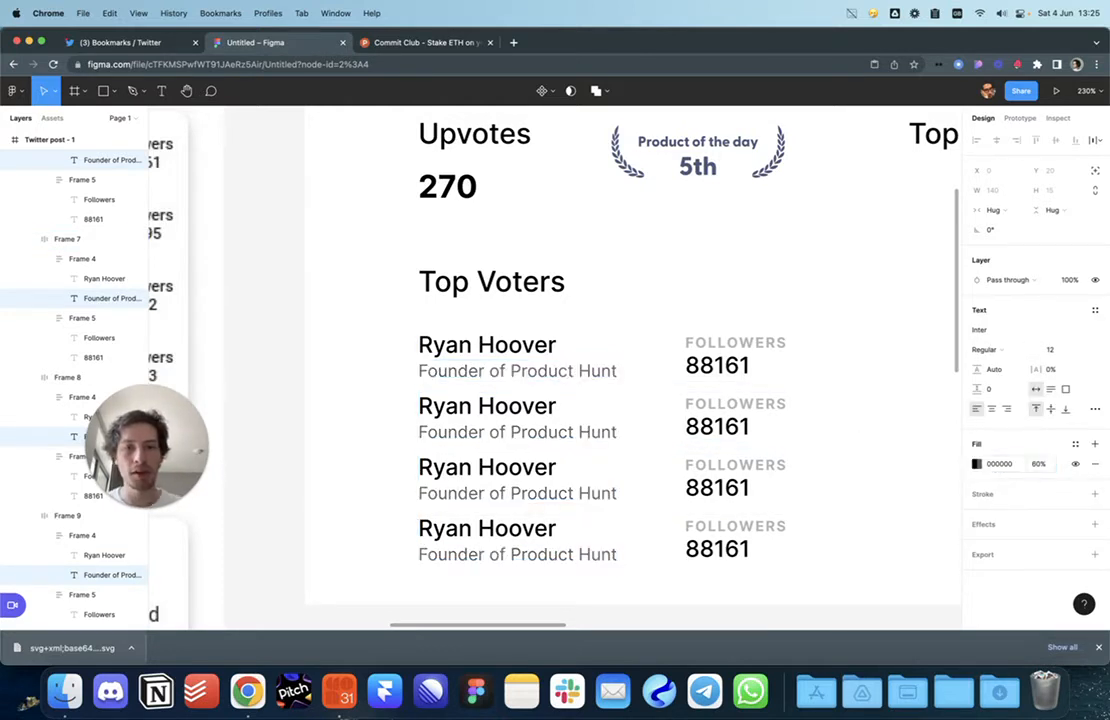
{"action": "left_click", "coordinate": [909, 342]}
Step: Set the four subtitles' fill opacity to 50%
{"action": "left_click", "coordinate": [591, 553], "text": "super"}
{"action": "left_click", "coordinate": [587, 492], "text": "shift+super"}
{"action": "left_click", "coordinate": [587, 428], "text": "shift+super"}
{"action": "left_click", "coordinate": [587, 370], "text": "shift+super"}
{"action": "type", "text": "50"}
{"action": "key", "text": "Return"}
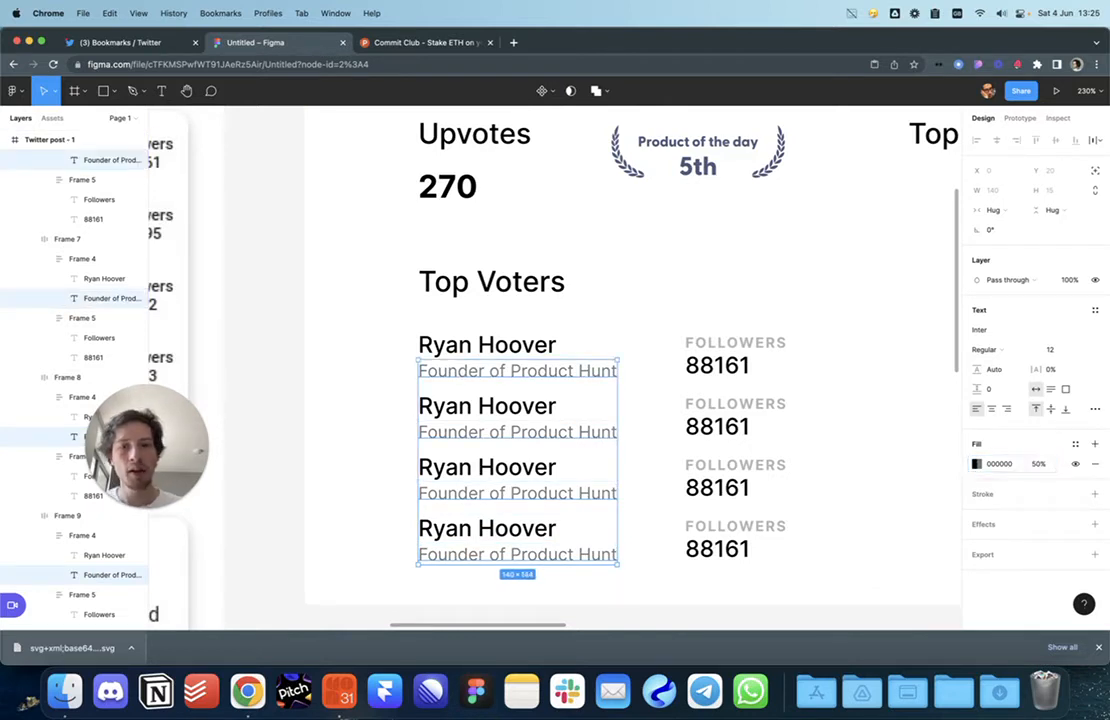
{"action": "left_click", "coordinate": [870, 400]}
Step: Make all four Ryan Hoover names SemiBold at size 16
{"action": "left_click", "coordinate": [540, 348], "text": "super"}
{"action": "left_click", "coordinate": [543, 404], "text": "shift+super"}
{"action": "left_click", "coordinate": [537, 461], "text": "shift+super"}
{"action": "left_click", "coordinate": [545, 532], "text": "shift+super"}
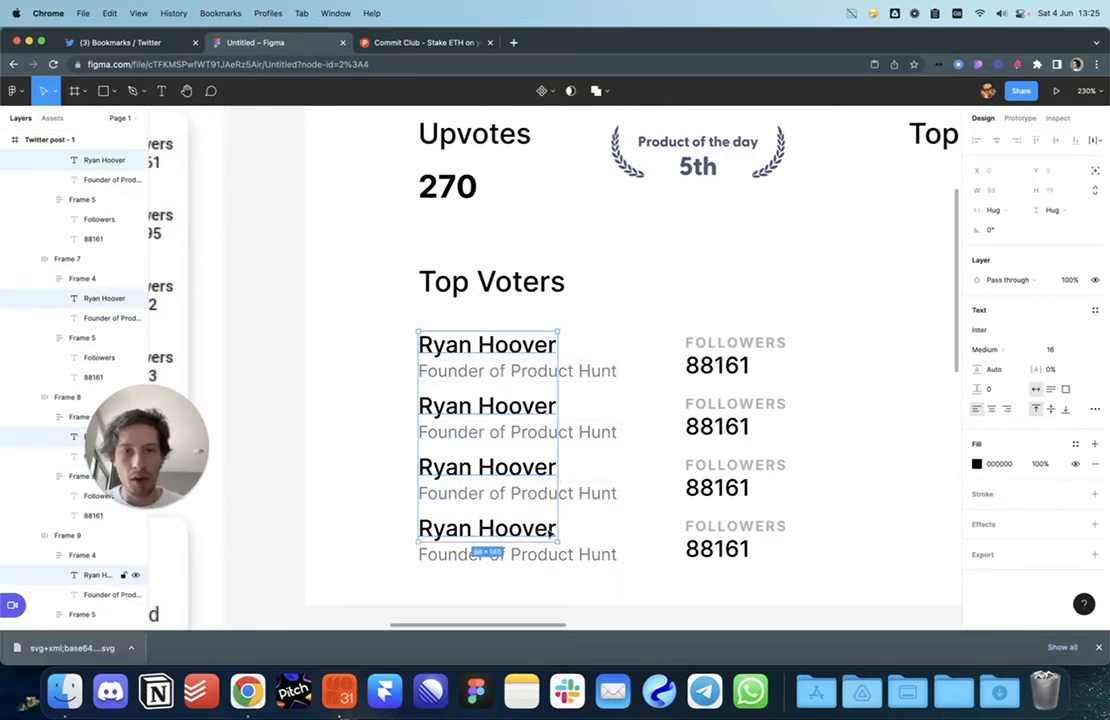
{"action": "key", "text": "Up"}
{"action": "key", "text": "Down"}
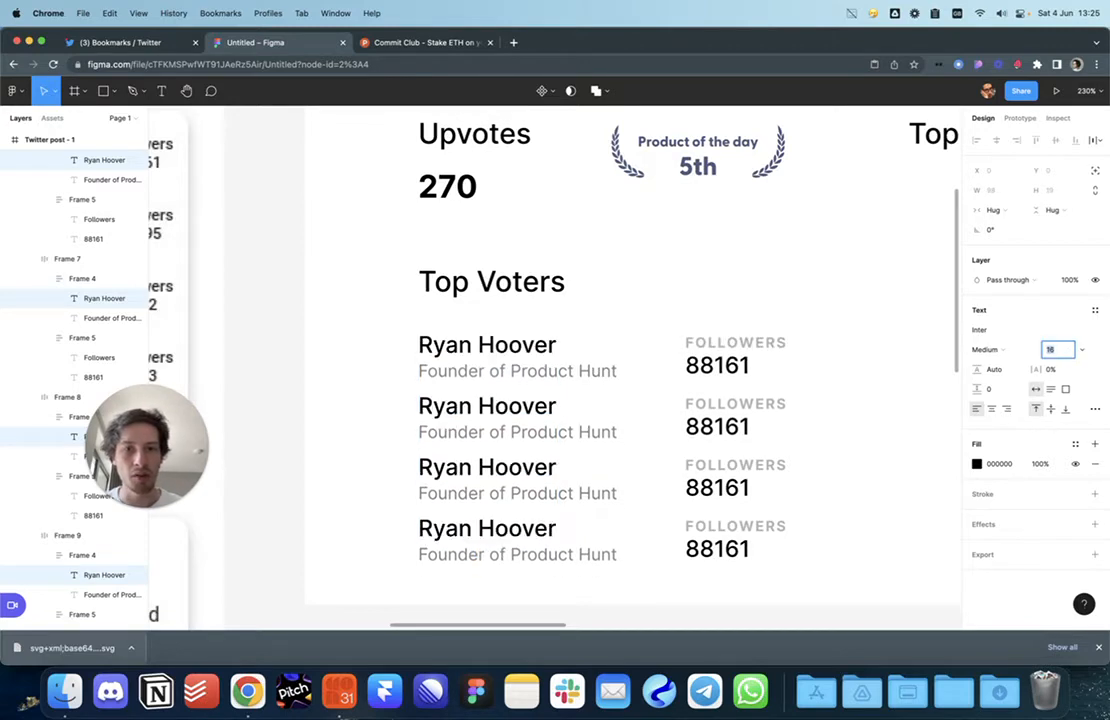
{"action": "left_click", "coordinate": [1008, 350]}
{"action": "left_click", "coordinate": [1005, 364]}
{"action": "left_click", "coordinate": [835, 478]}
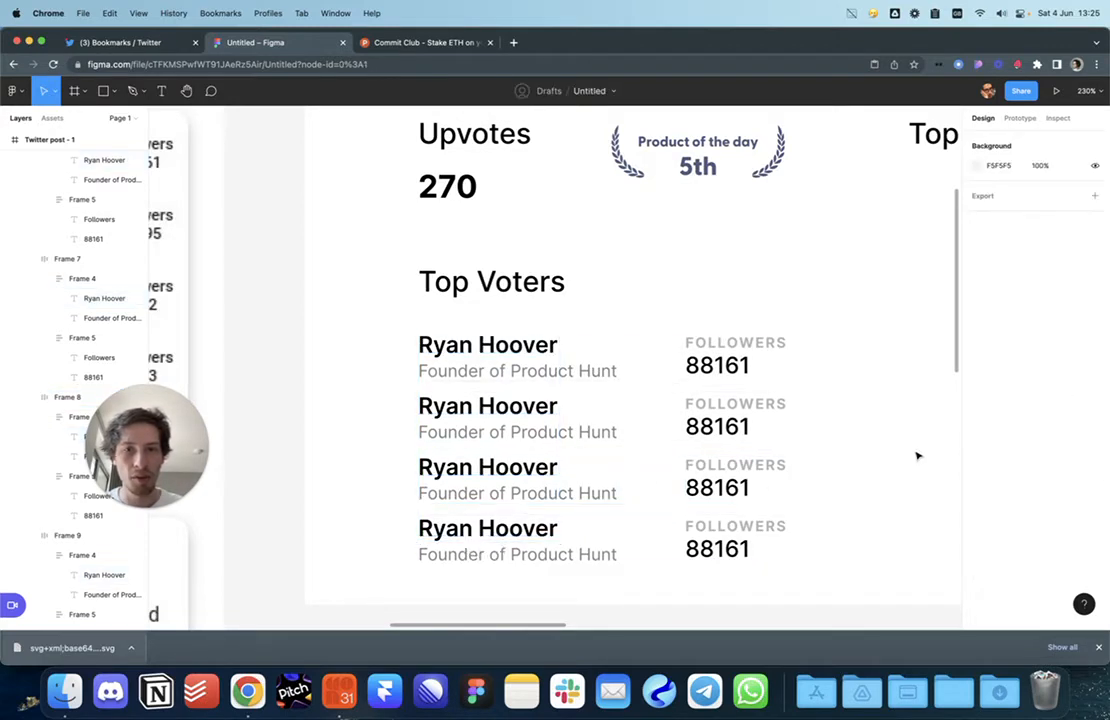
Step: Bring the Top Voters section into view and switch to the ellipse tool
{"action": "scroll", "coordinate": [868, 471], "scroll_direction": "down", "scroll_amount": 2}
{"action": "scroll", "coordinate": [868, 471], "scroll_direction": "down", "scroll_amount": 5}
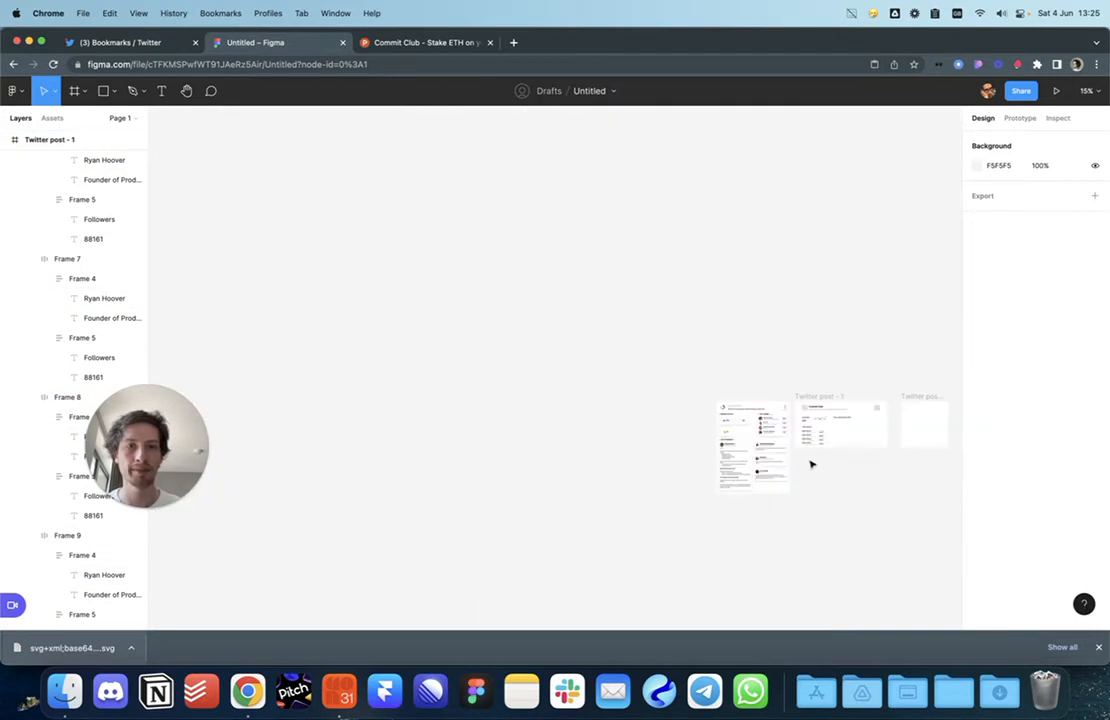
{"action": "scroll", "coordinate": [815, 450], "scroll_direction": "up", "scroll_amount": 10}
{"action": "scroll", "coordinate": [785, 426], "scroll_direction": "down", "scroll_amount": 1}
{"action": "scroll", "coordinate": [765, 395], "scroll_direction": "down", "scroll_amount": 3}
{"action": "mouse_move", "coordinate": [633, 356]}
{"action": "left_mouse_down"}
{"action": "mouse_move", "coordinate": [664, 408]}
{"action": "mouse_move", "coordinate": [694, 414]}
{"action": "left_mouse_up"}
{"action": "key", "text": "o"}
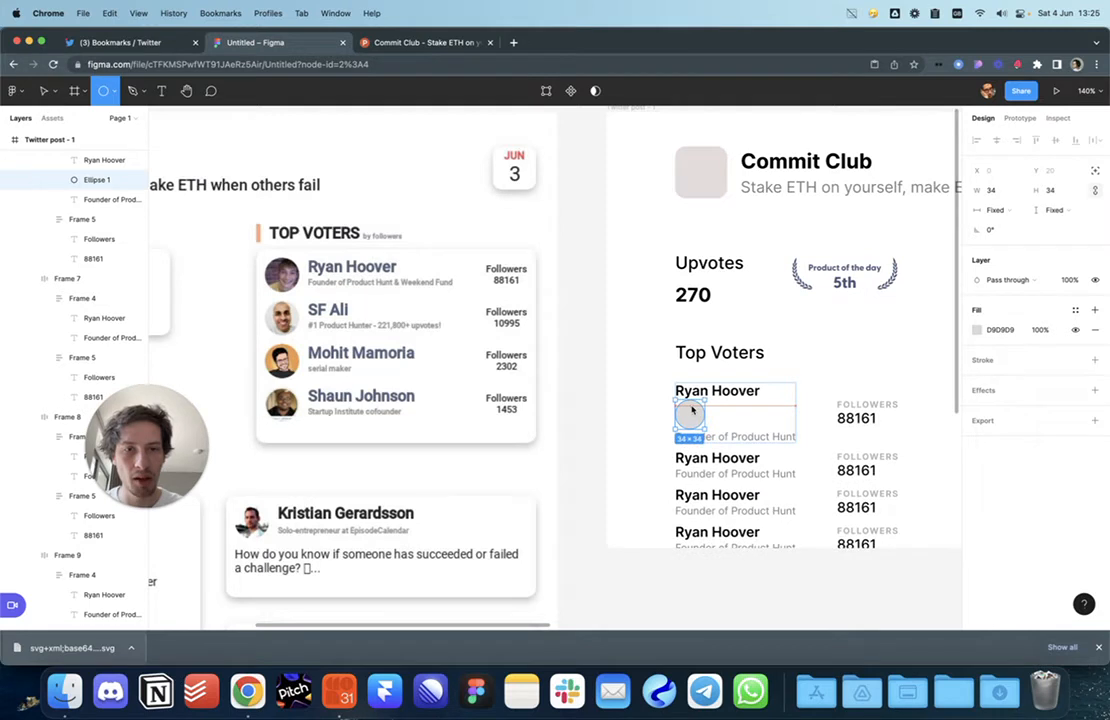
Step: Draw a small circle and place it at the start of the first voter row
{"action": "mouse_move", "coordinate": [692, 412]}
{"action": "left_mouse_down"}
{"action": "mouse_move", "coordinate": [669, 396]}
{"action": "mouse_move", "coordinate": [681, 404]}
{"action": "left_mouse_up"}
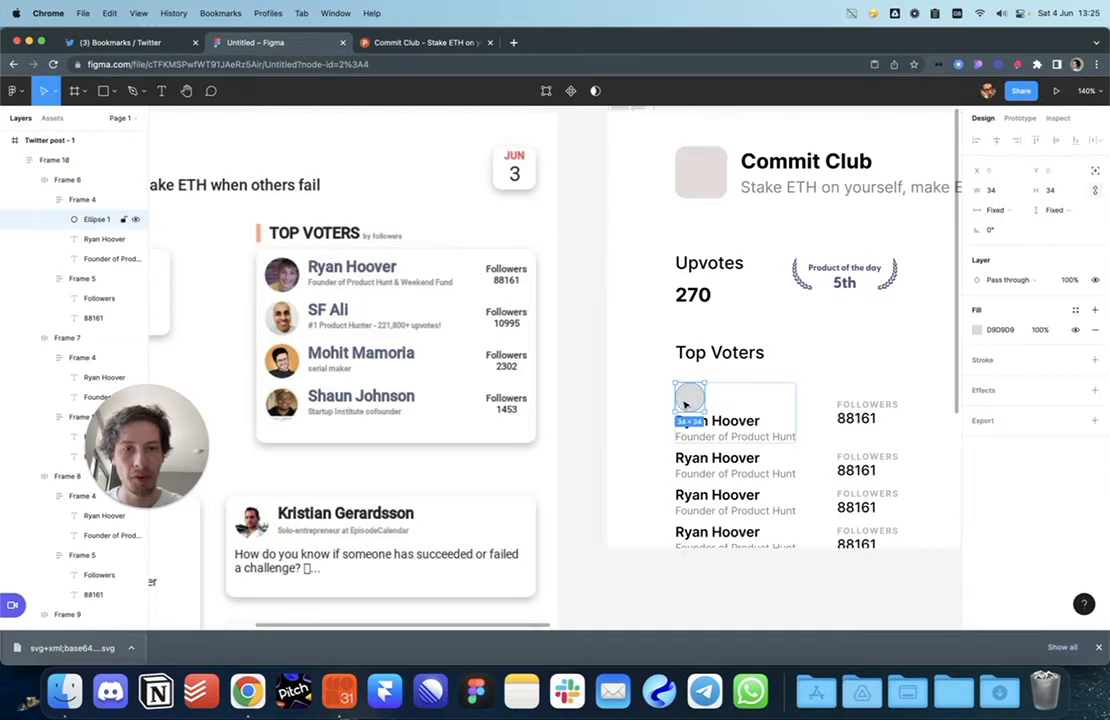
{"action": "left_click_drag", "start_coordinate": [697, 403], "coordinate": [642, 402]}
{"action": "left_click", "coordinate": [688, 402]}
{"action": "left_click", "coordinate": [687, 404]}
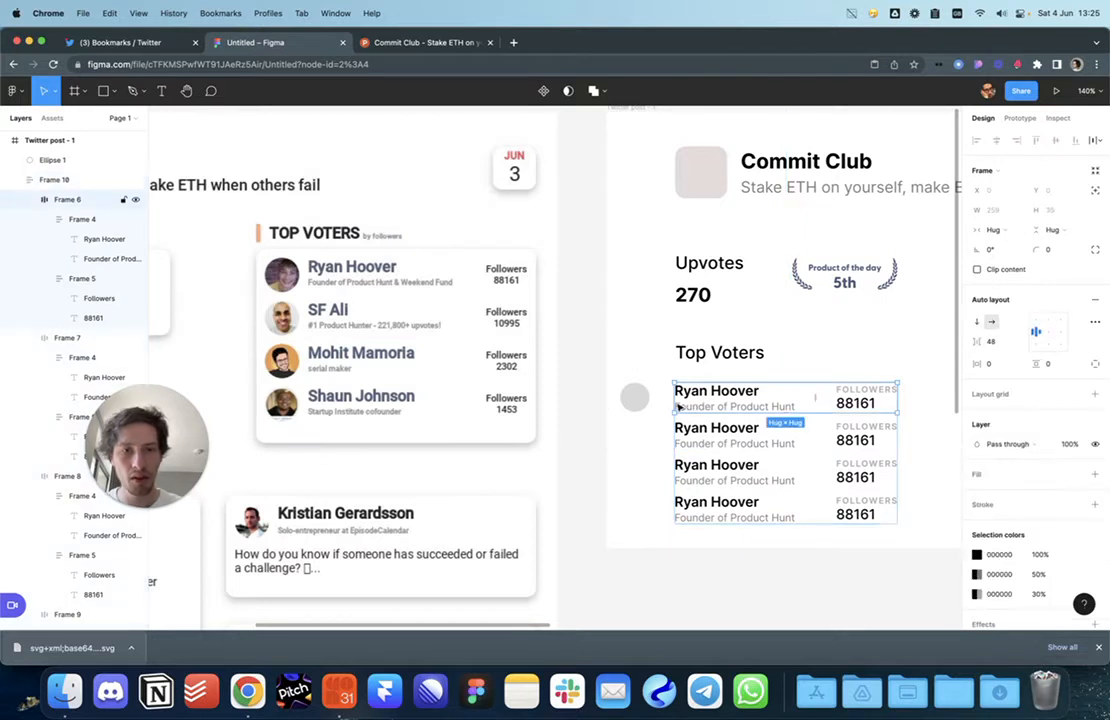
{"action": "left_click", "coordinate": [634, 397]}
{"action": "left_click_drag", "start_coordinate": [634, 397], "coordinate": [674, 401]}
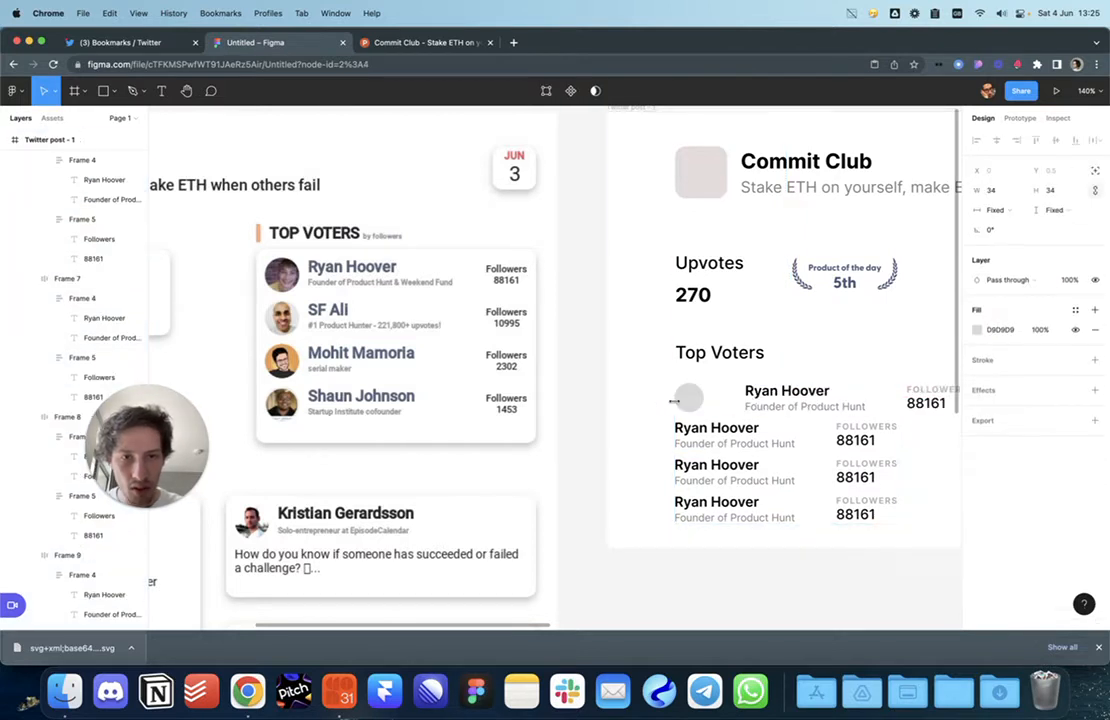
Step: Delete the three extra voter rows, keeping only the first
{"action": "scroll", "coordinate": [705, 402], "scroll_direction": "right", "scroll_amount": 2}
{"action": "left_click", "coordinate": [617, 411]}
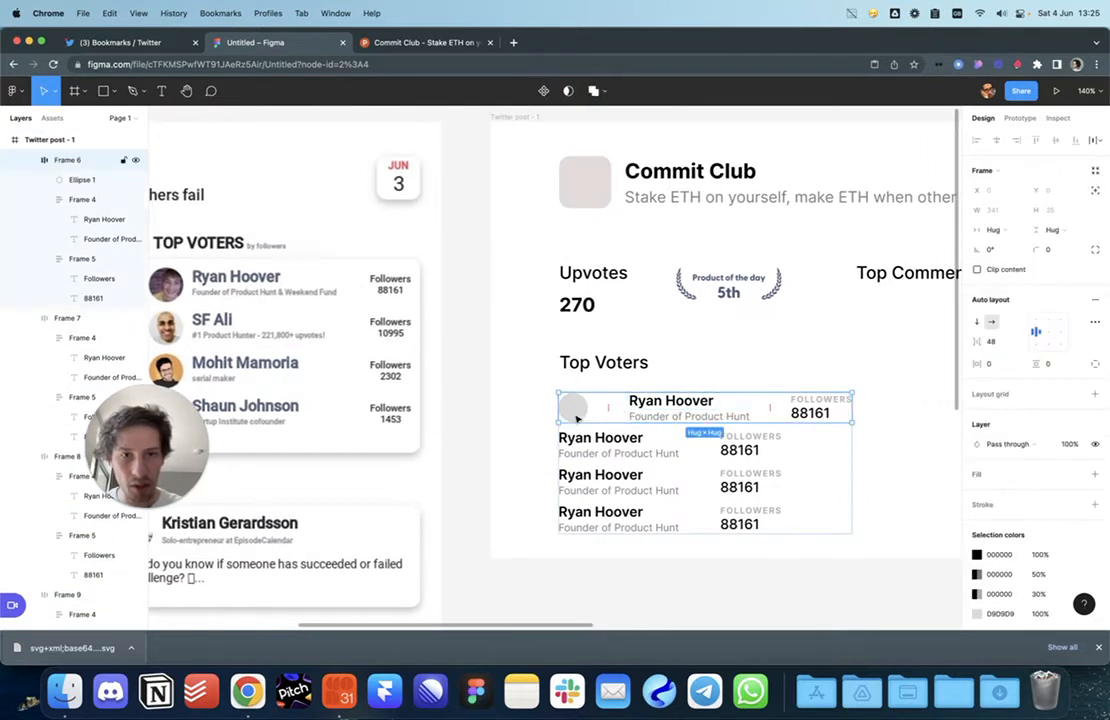
{"action": "left_click", "coordinate": [602, 439]}
{"action": "left_click", "coordinate": [572, 473], "text": "shift"}
{"action": "left_click", "coordinate": [598, 518], "text": "shift"}
{"action": "key", "text": "Delete"}
Step: Wrap the circle and name block in an auto layout row with 8 spacing
{"action": "left_click", "coordinate": [635, 418]}
{"action": "key", "text": "shift+a"}
{"action": "double_click", "coordinate": [645, 408]}
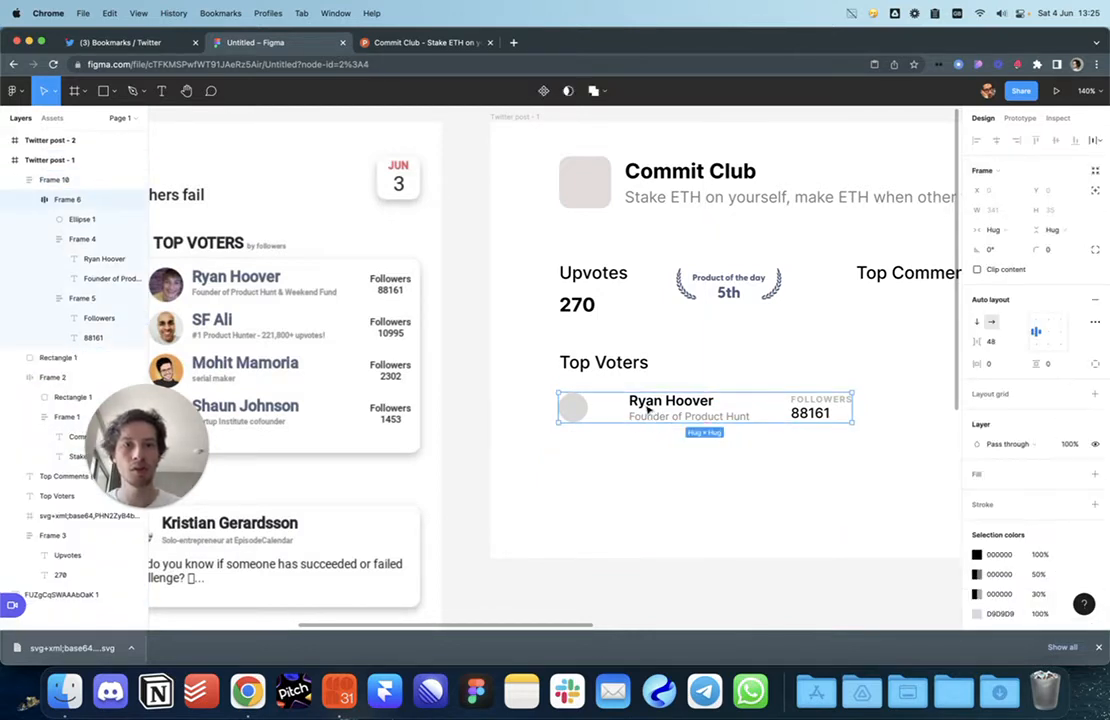
{"action": "double_click", "coordinate": [638, 407]}
{"action": "left_click", "coordinate": [586, 409], "text": "shift"}
{"action": "key", "text": "shift+a"}
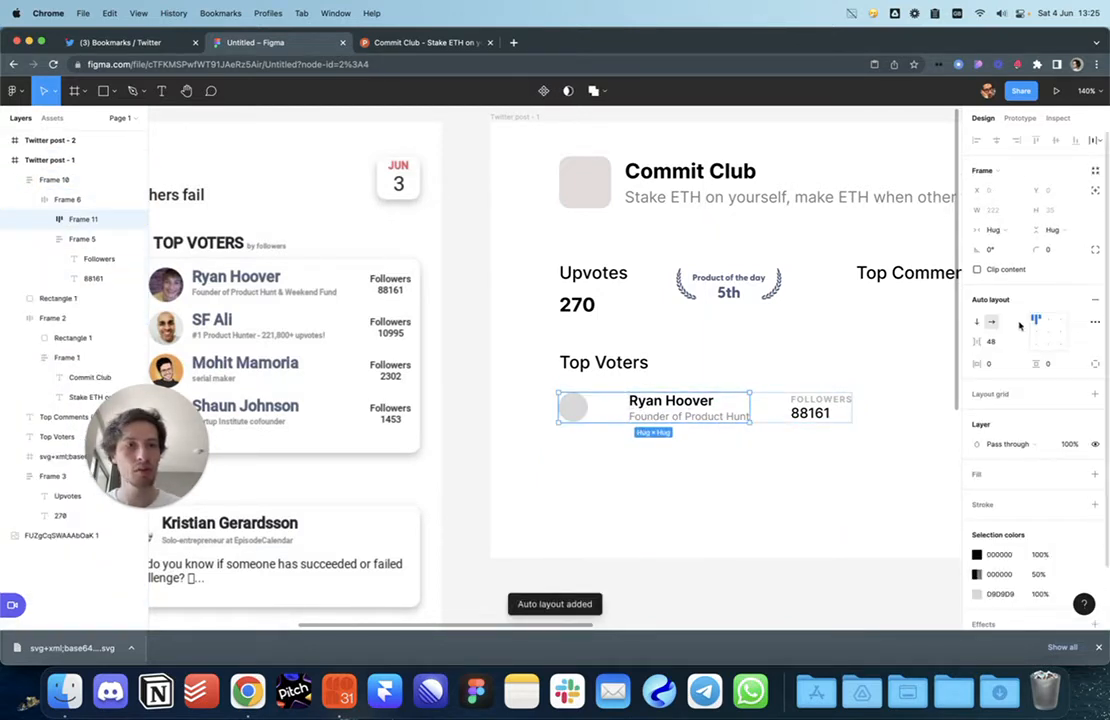
{"action": "key", "text": "Return"}
{"action": "left_click", "coordinate": [805, 471]}
Step: Copy-paste the voter row into a four-row auto layout list
{"action": "left_click", "coordinate": [673, 414]}
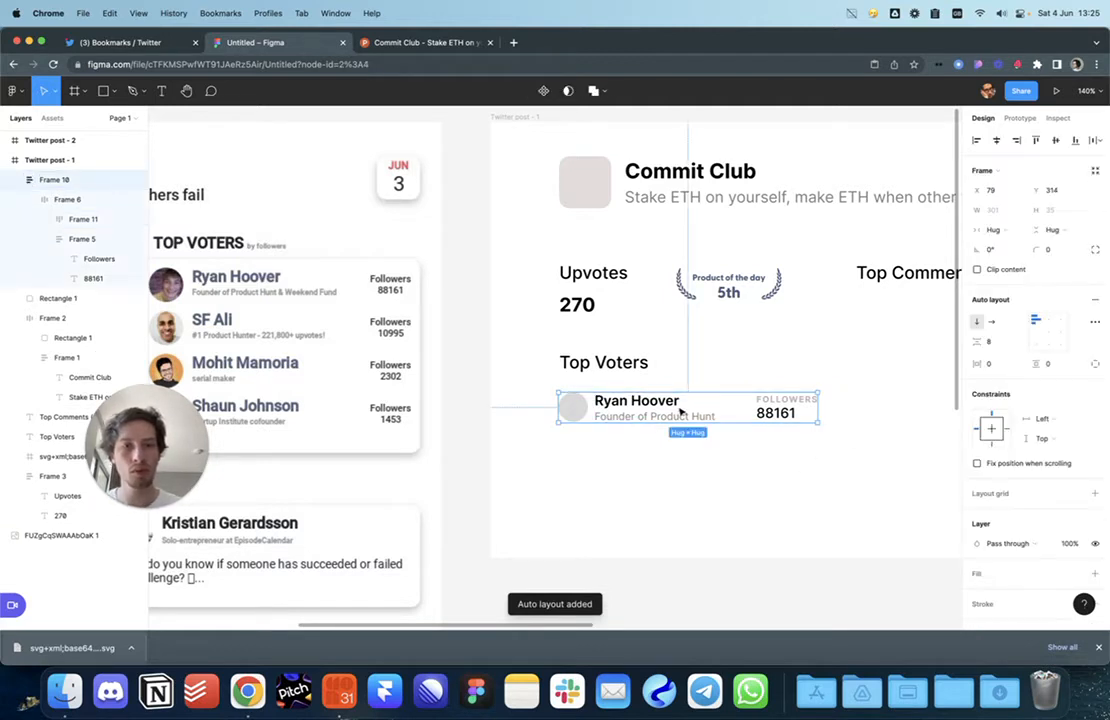
{"action": "key", "text": "super+c"}
{"action": "key", "text": "super+v"}
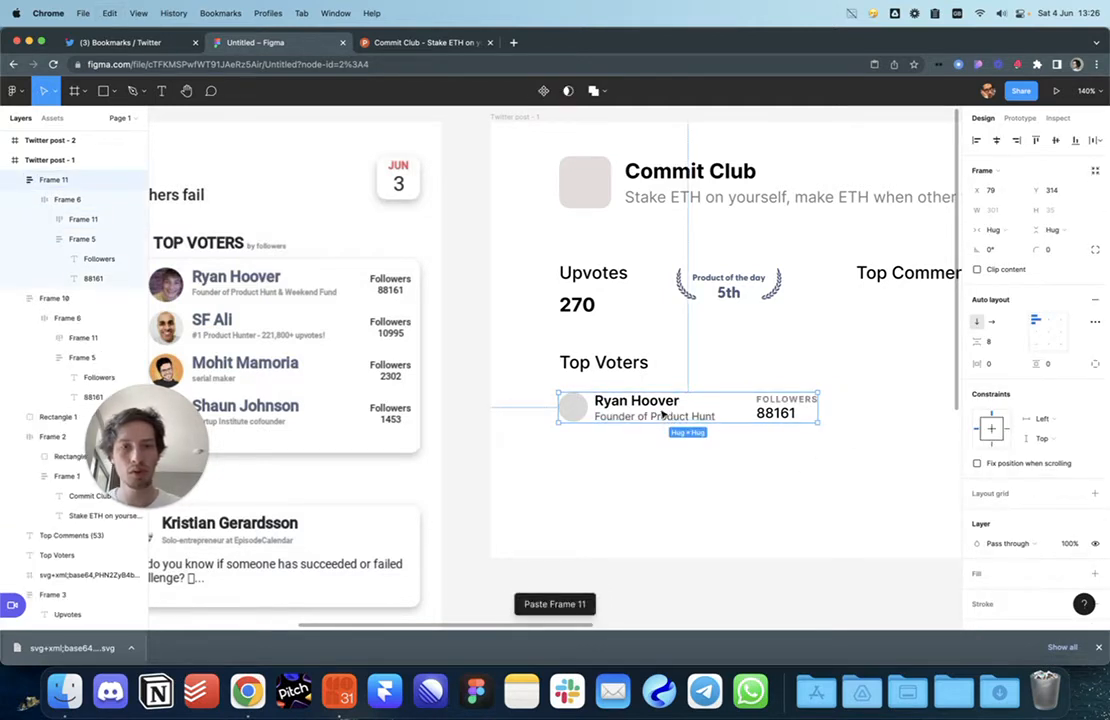
{"action": "left_click", "coordinate": [655, 414], "text": "shift"}
{"action": "key", "text": "shift+a"}
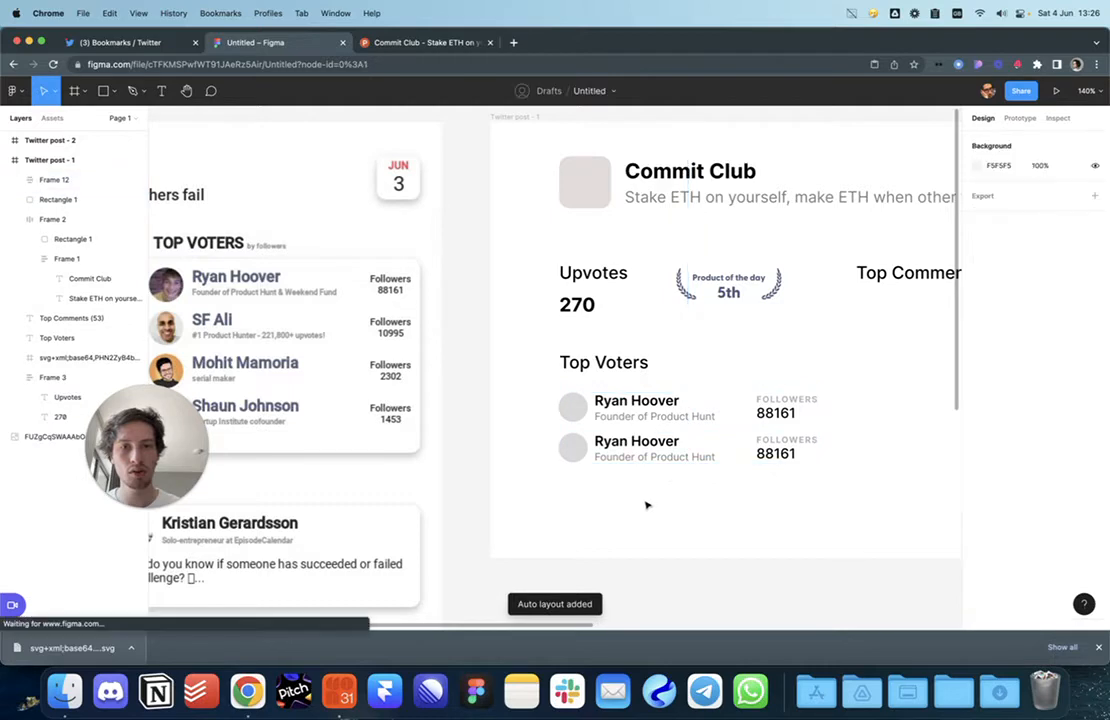
{"action": "key", "text": "super+v"}
{"action": "key", "text": "super+v"}
{"action": "left_click", "coordinate": [647, 577]}
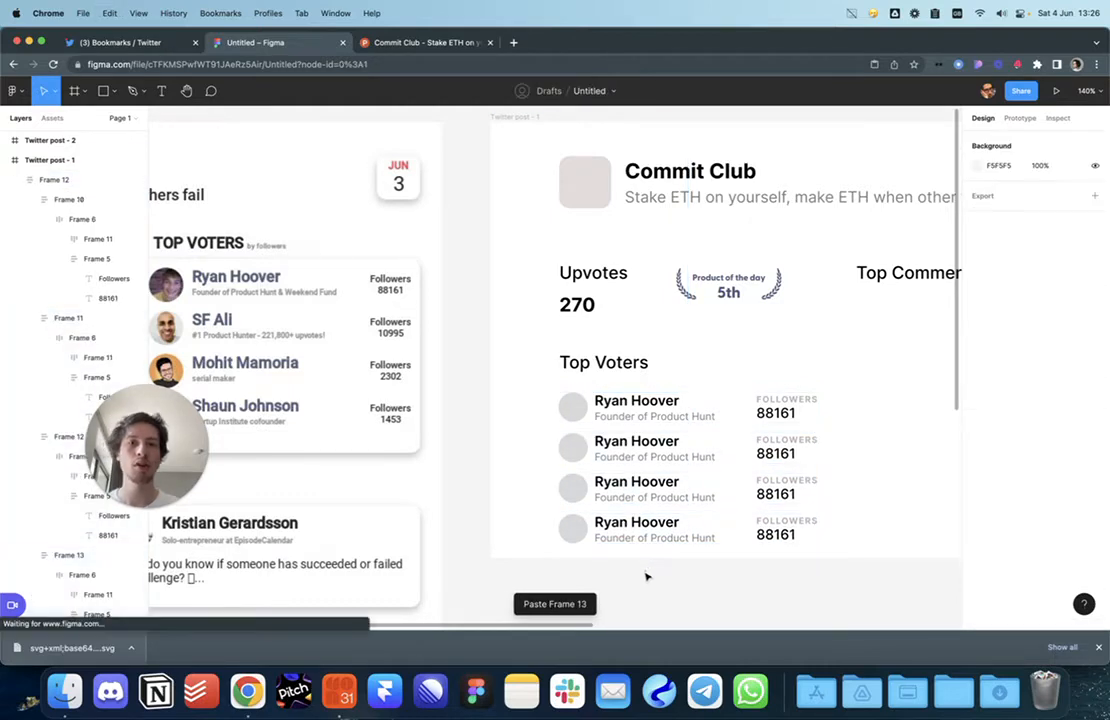
{"action": "scroll", "coordinate": [647, 577], "scroll_direction": "down", "scroll_amount": 5}
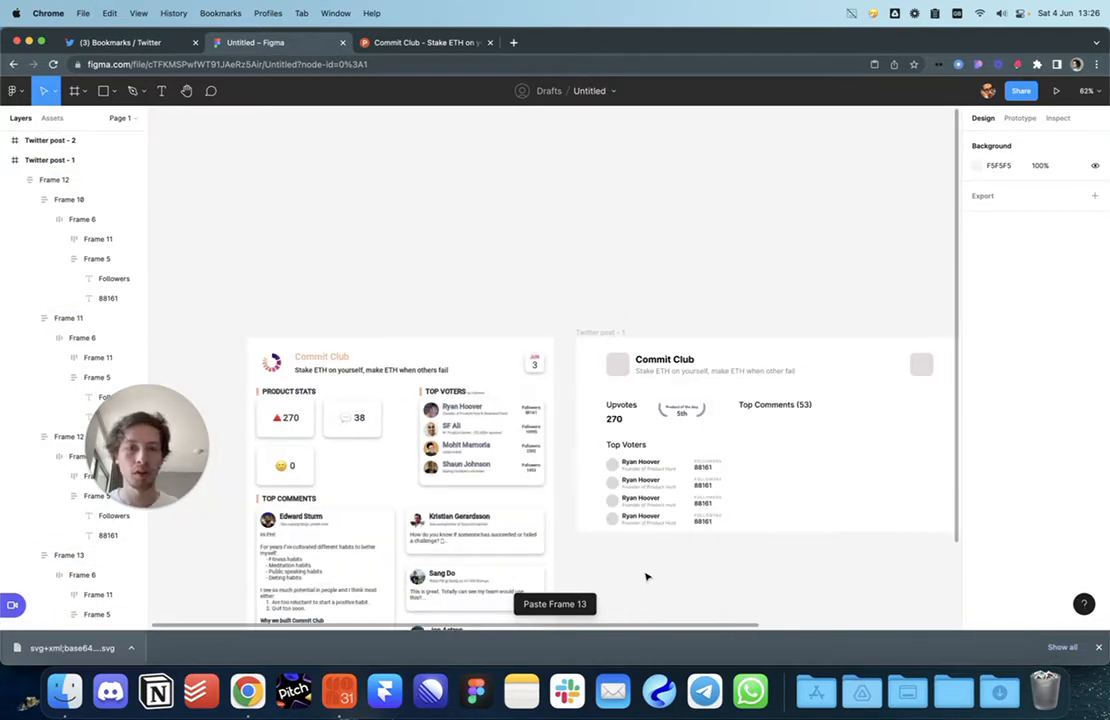
{"action": "double_click", "coordinate": [623, 521]}
Step: Move the voter rows and Top Voters heading up about 13 px
{"action": "left_click", "coordinate": [630, 501], "text": "shift"}
{"action": "left_click", "coordinate": [633, 484], "text": "shift"}
{"action": "left_click", "coordinate": [636, 467], "text": "shift"}
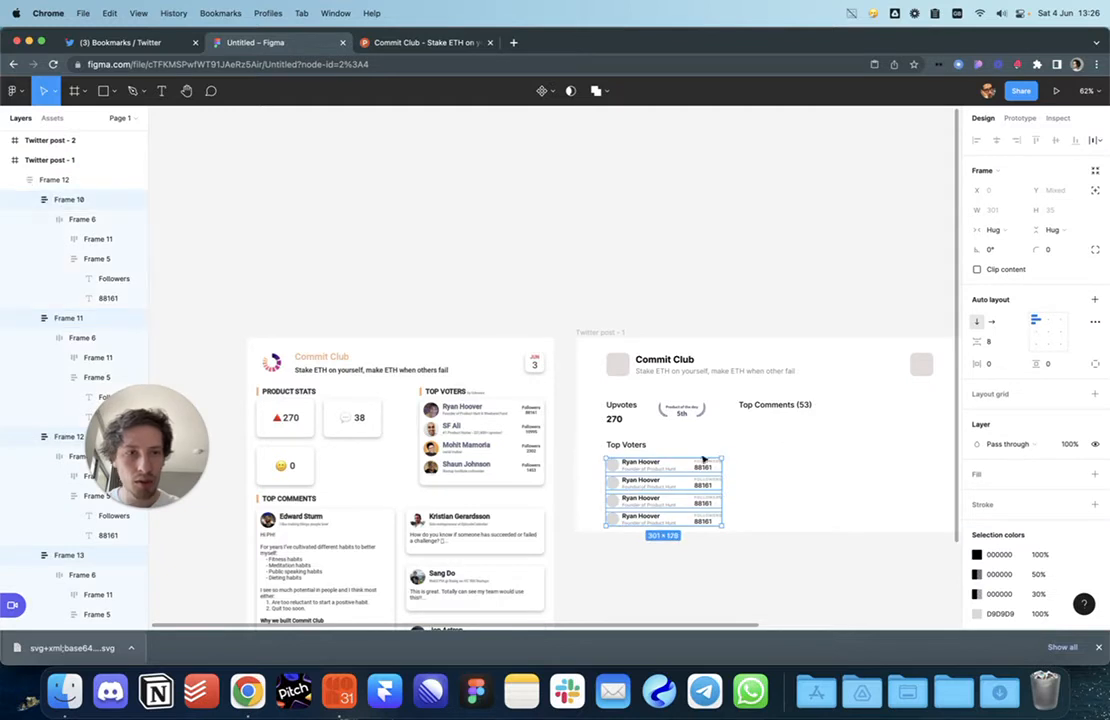
{"action": "double_click", "coordinate": [626, 463]}
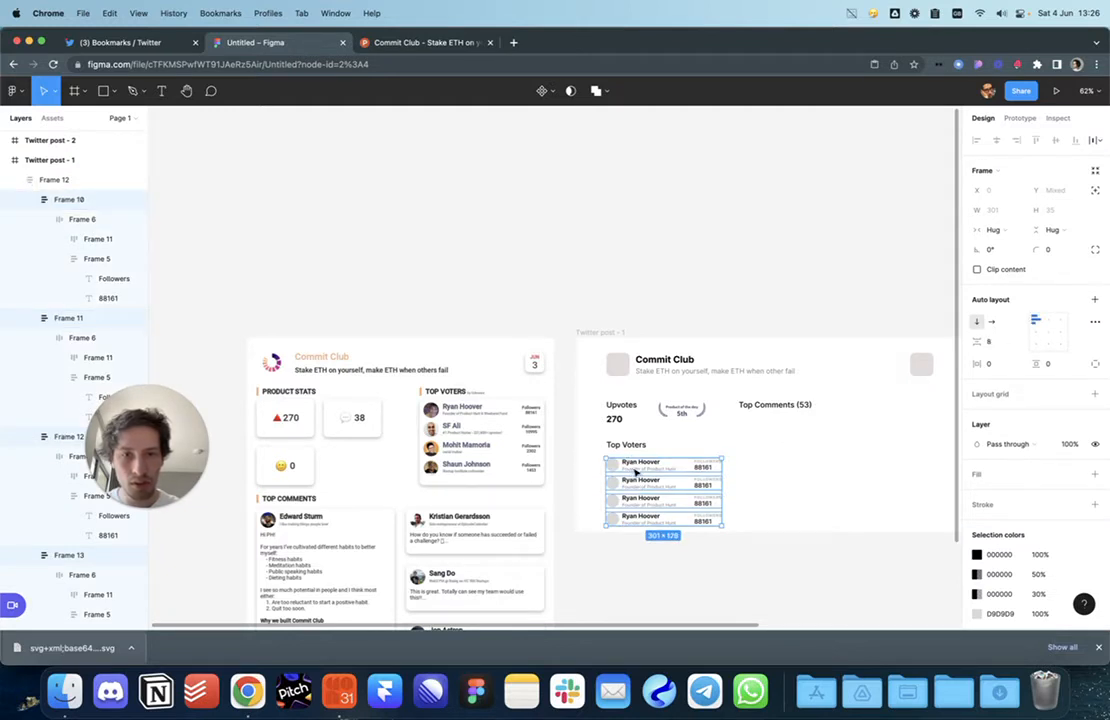
{"action": "left_click", "coordinate": [770, 534]}
{"action": "left_click_drag", "start_coordinate": [770, 532], "coordinate": [604, 490]}
{"action": "key", "text": "alt"}
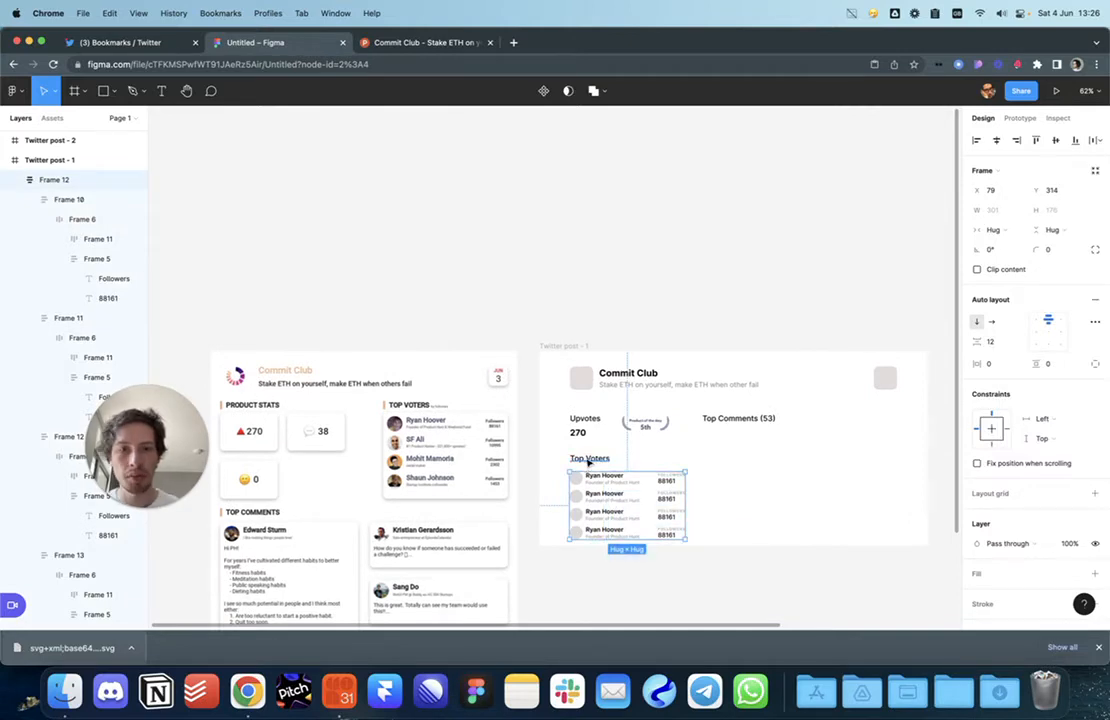
{"action": "scroll", "coordinate": [589, 462], "scroll_direction": "up", "scroll_amount": 5}
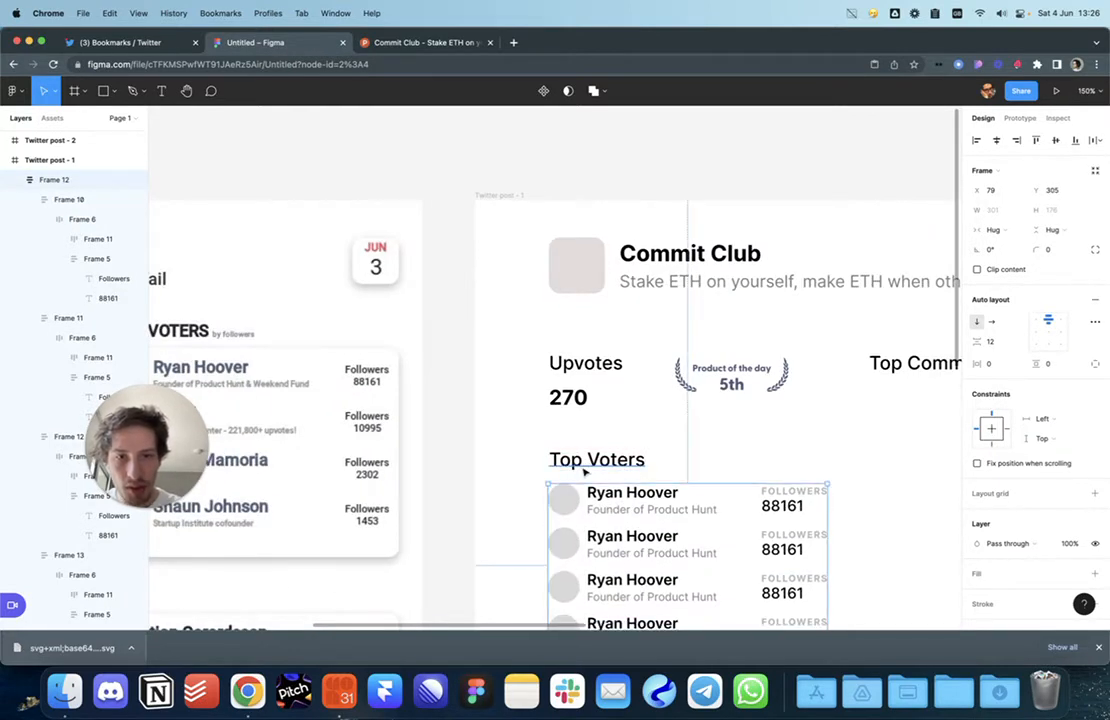
{"action": "left_click", "coordinate": [590, 466], "text": "shift"}
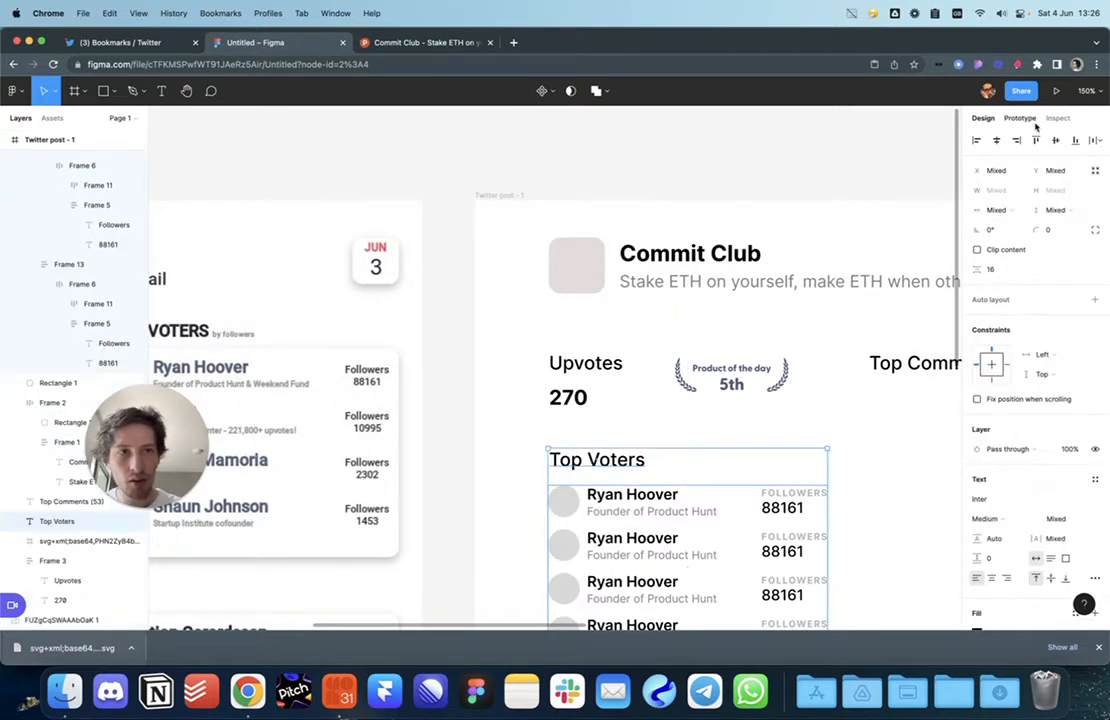
{"action": "left_click_drag", "start_coordinate": [576, 525], "coordinate": [576, 512]}
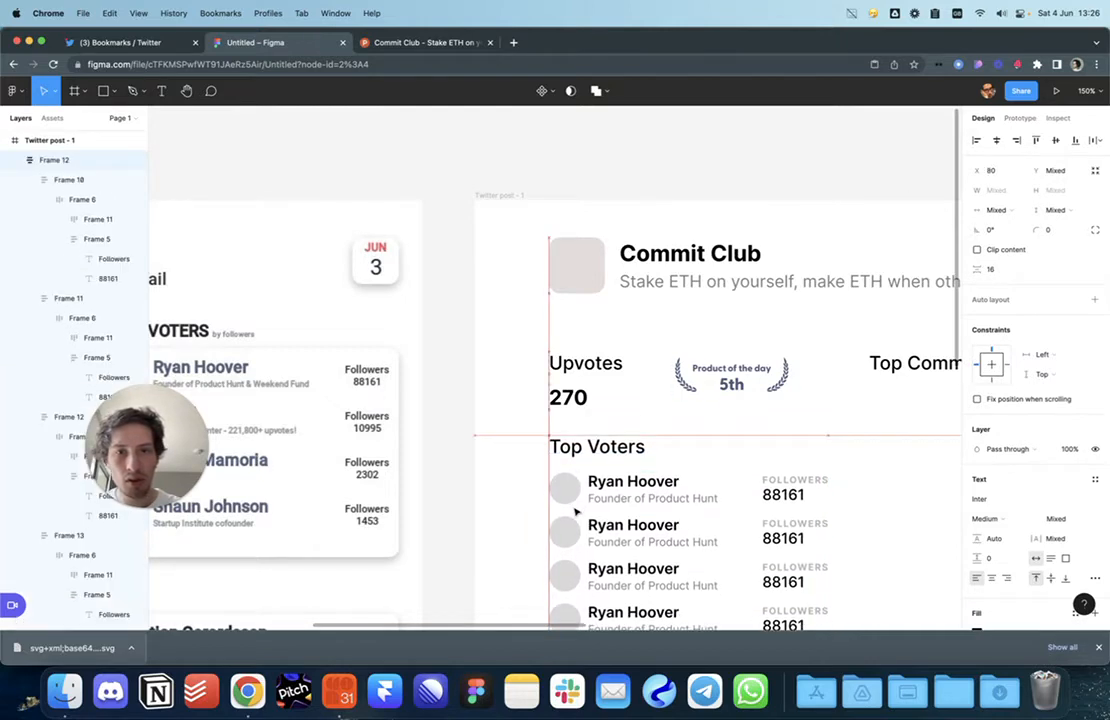
{"action": "scroll", "coordinate": [576, 512], "scroll_direction": "down", "scroll_amount": 5}
{"action": "left_click", "coordinate": [628, 395]}
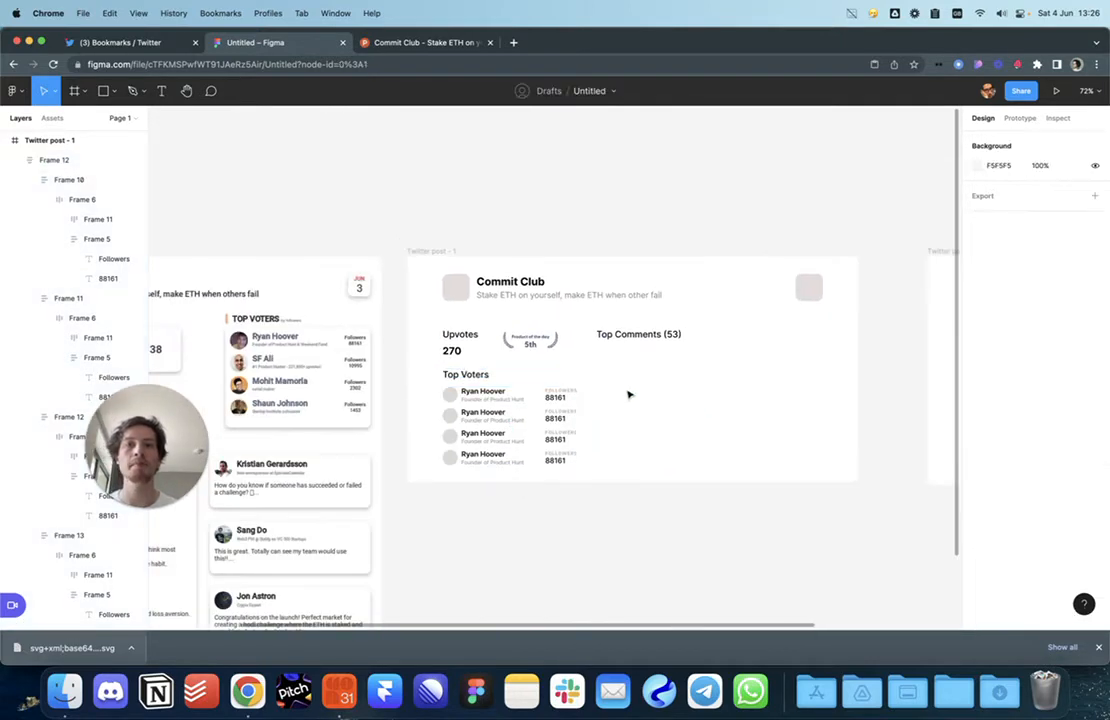
Step: Set the 270 upvote count to Medium weight
{"action": "scroll", "coordinate": [629, 394], "scroll_direction": "left", "scroll_amount": 3}
{"action": "left_click", "coordinate": [645, 363], "text": "super"}
{"action": "scroll", "coordinate": [652, 364], "scroll_direction": "up", "scroll_amount": 5}
{"action": "left_click", "coordinate": [571, 459], "text": "super"}
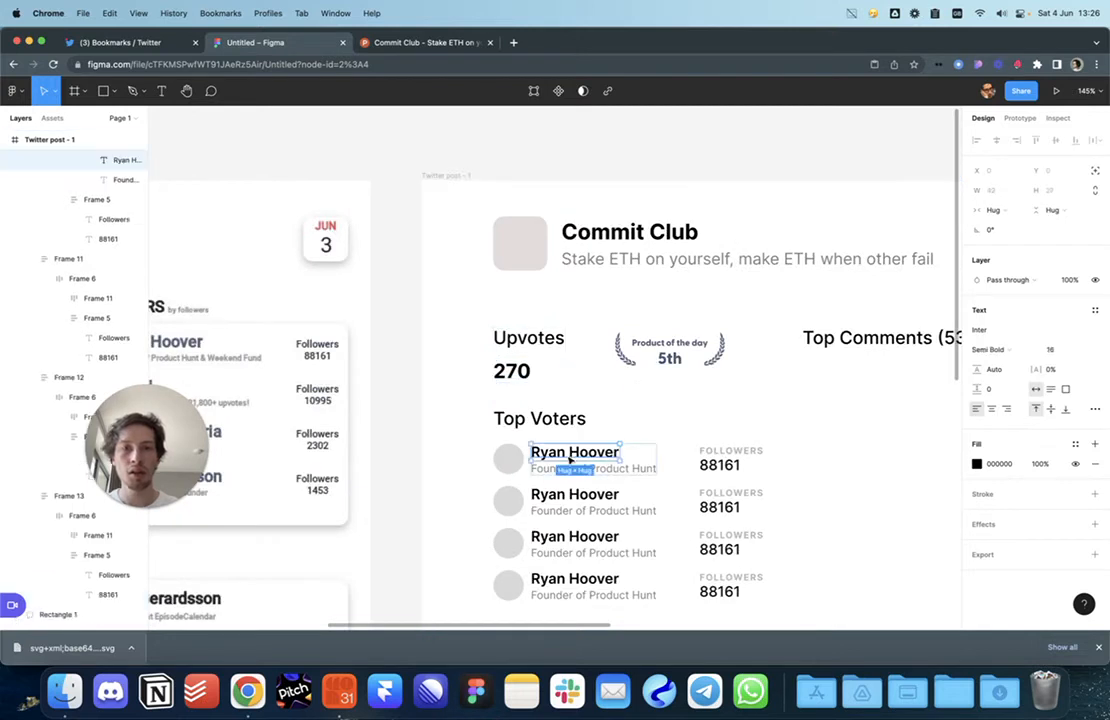
{"action": "left_click", "coordinate": [719, 465], "text": "super"}
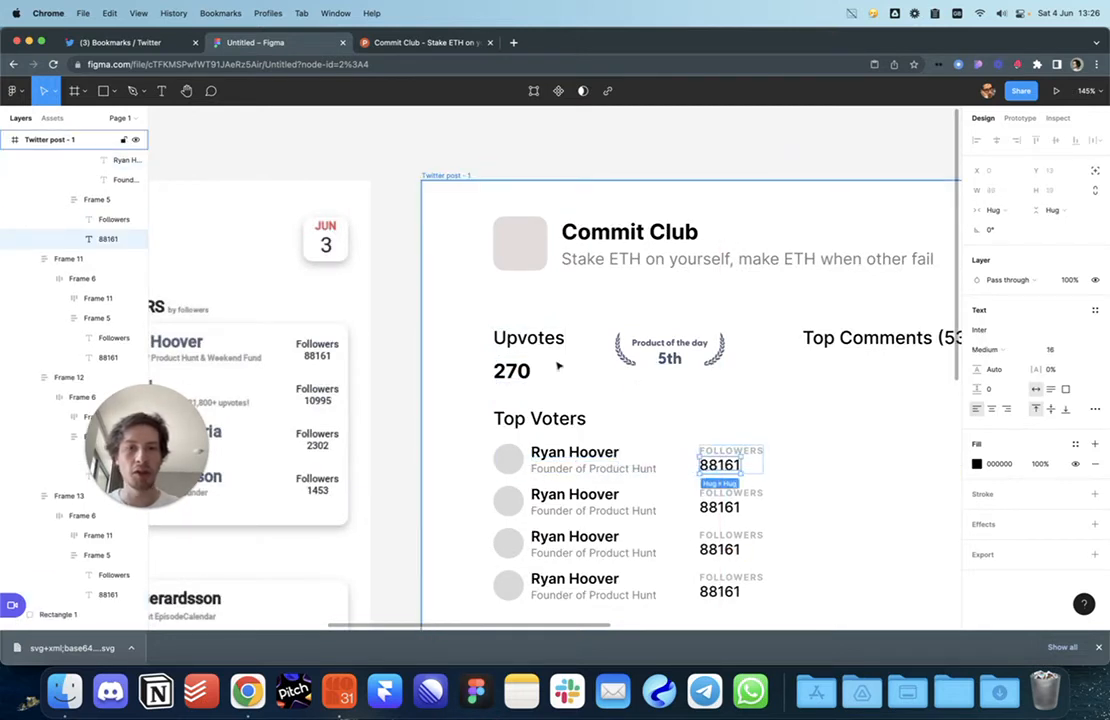
{"action": "left_click", "coordinate": [518, 372], "text": "super"}
{"action": "key", "text": "alt+super+v"}
{"action": "left_click", "coordinate": [634, 398]}
{"action": "left_click", "coordinate": [511, 367], "text": "super"}
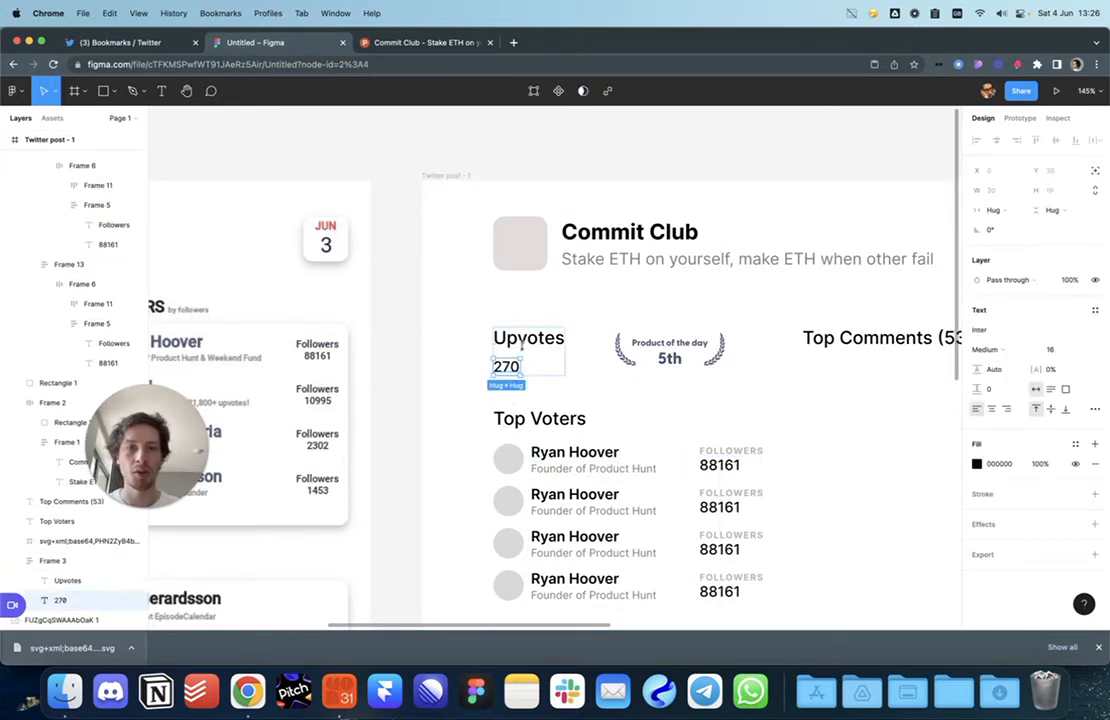
Step: Colour the Upvotes and Top Voters headings orange
{"action": "left_click", "coordinate": [519, 342], "text": "super"}
{"action": "left_click", "coordinate": [541, 424], "text": "shift"}
{"action": "left_click", "coordinate": [874, 343], "text": "shift"}
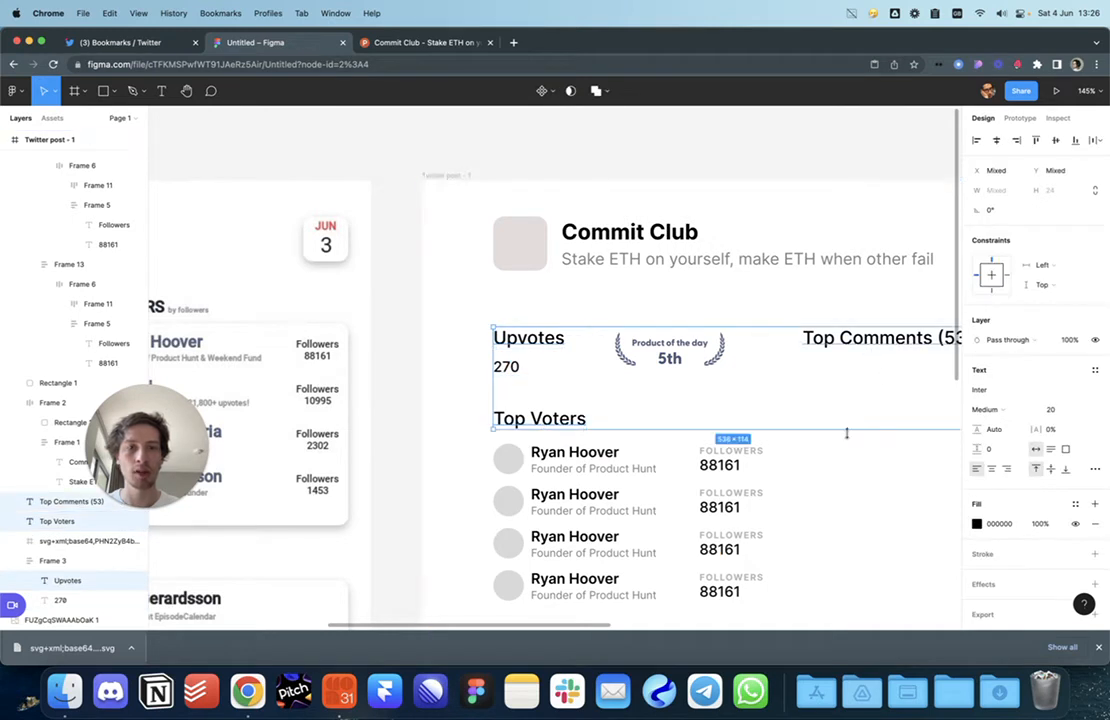
{"action": "left_click", "coordinate": [851, 475]}
{"action": "left_click", "coordinate": [562, 423]}
{"action": "left_click", "coordinate": [552, 343], "text": "shift+super"}
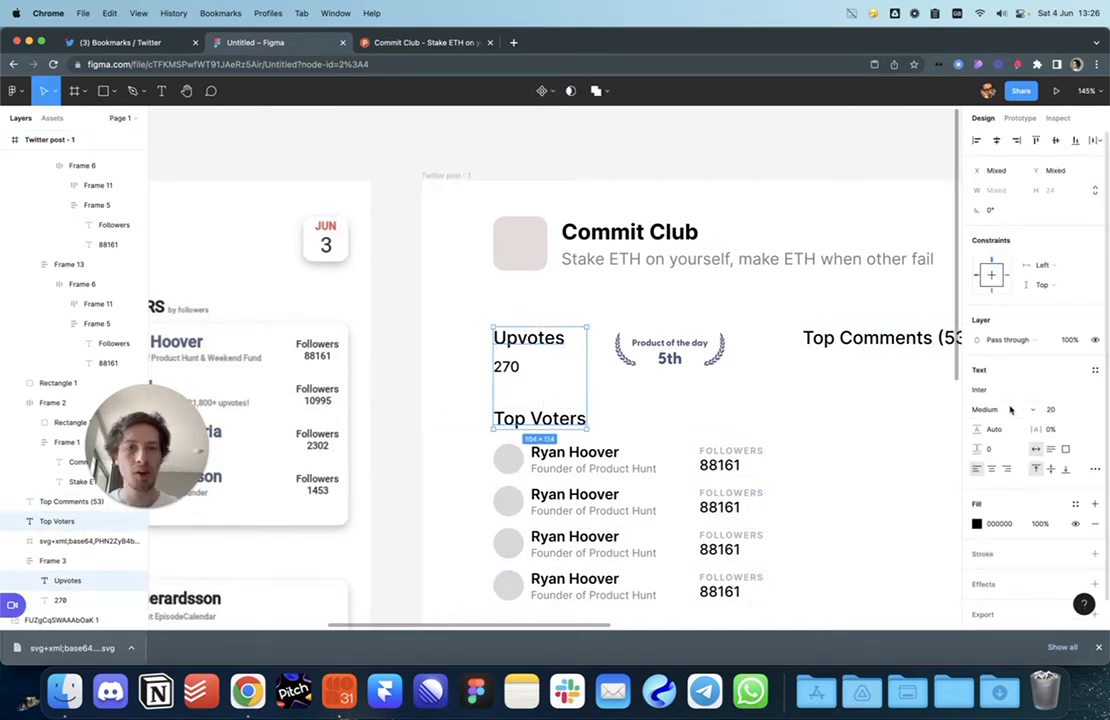
{"action": "left_click", "coordinate": [977, 525]}
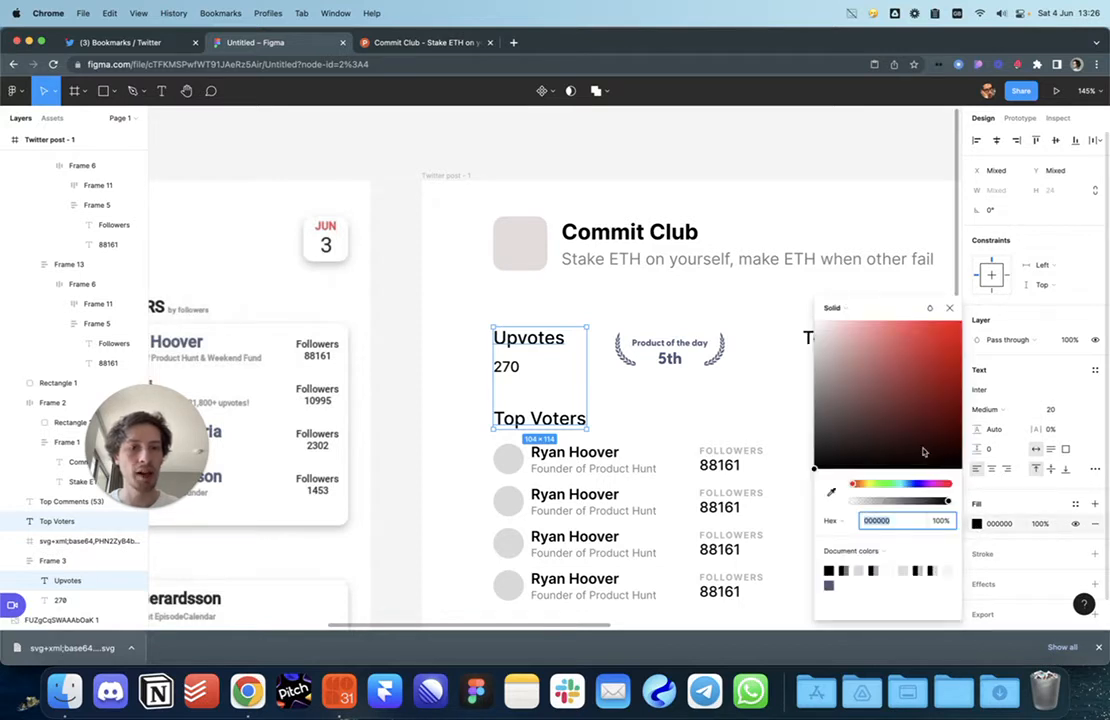
{"action": "left_click", "coordinate": [857, 485]}
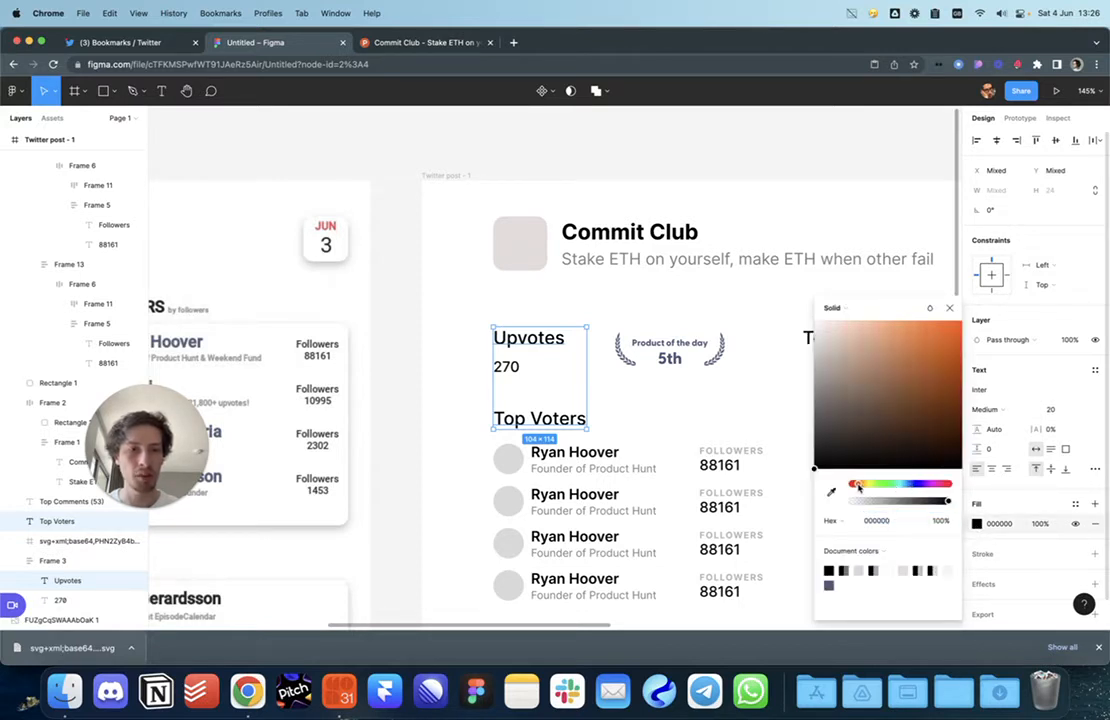
{"action": "left_click", "coordinate": [907, 431]}
{"action": "left_click", "coordinate": [716, 391]}
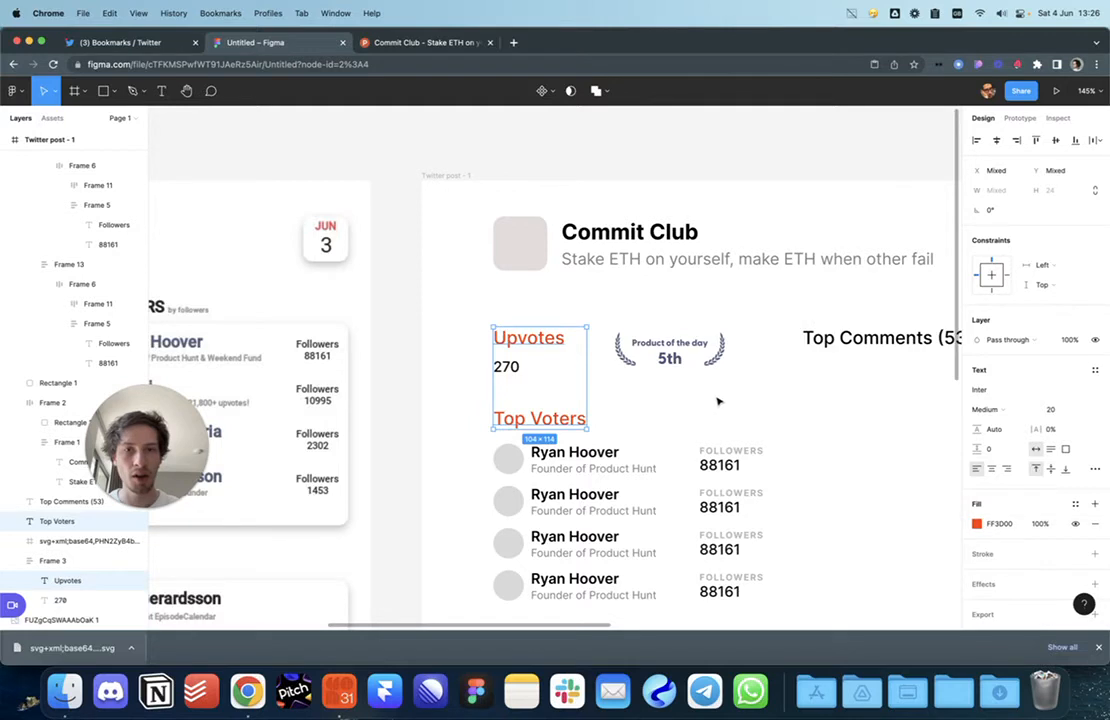
{"action": "left_click", "coordinate": [588, 407]}
{"action": "left_click", "coordinate": [573, 417]}
{"action": "left_click", "coordinate": [545, 341], "text": "shift+super"}
{"action": "left_click", "coordinate": [729, 418]}
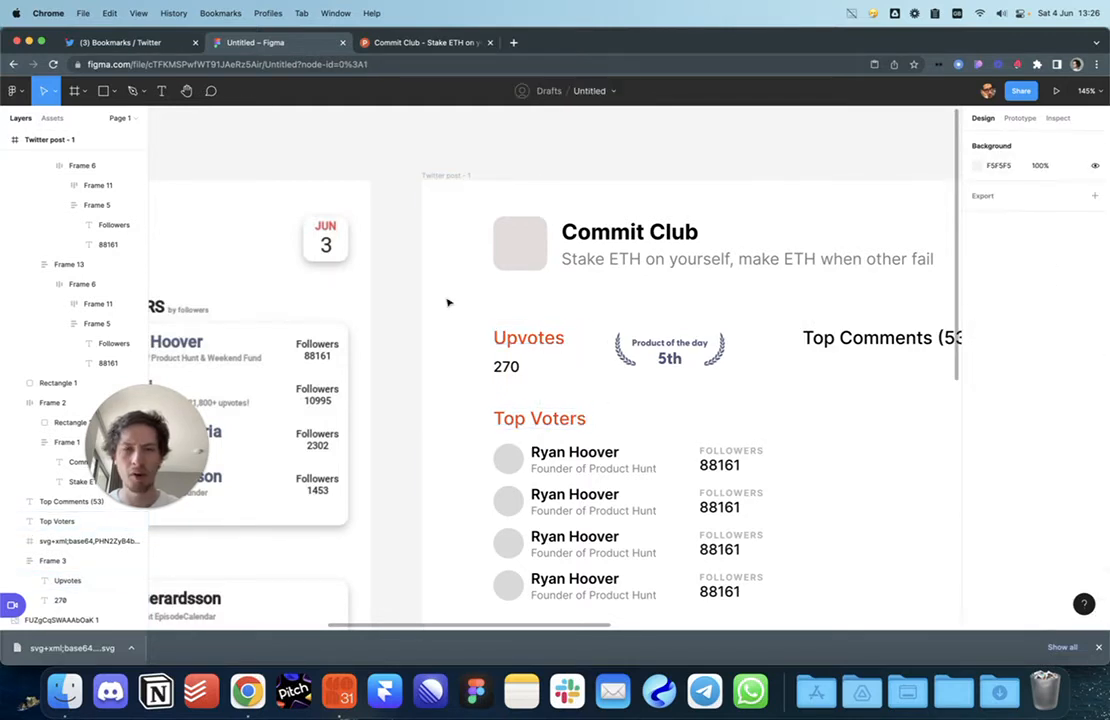
Step: Fine-tune the two headings' orange to FF6C1A
{"action": "scroll", "coordinate": [448, 318], "scroll_direction": "right", "scroll_amount": 3}
{"action": "scroll", "coordinate": [448, 318], "scroll_direction": "down", "scroll_amount": 1}
{"action": "left_click", "coordinate": [452, 323]}
{"action": "left_click", "coordinate": [488, 402], "text": "shift"}
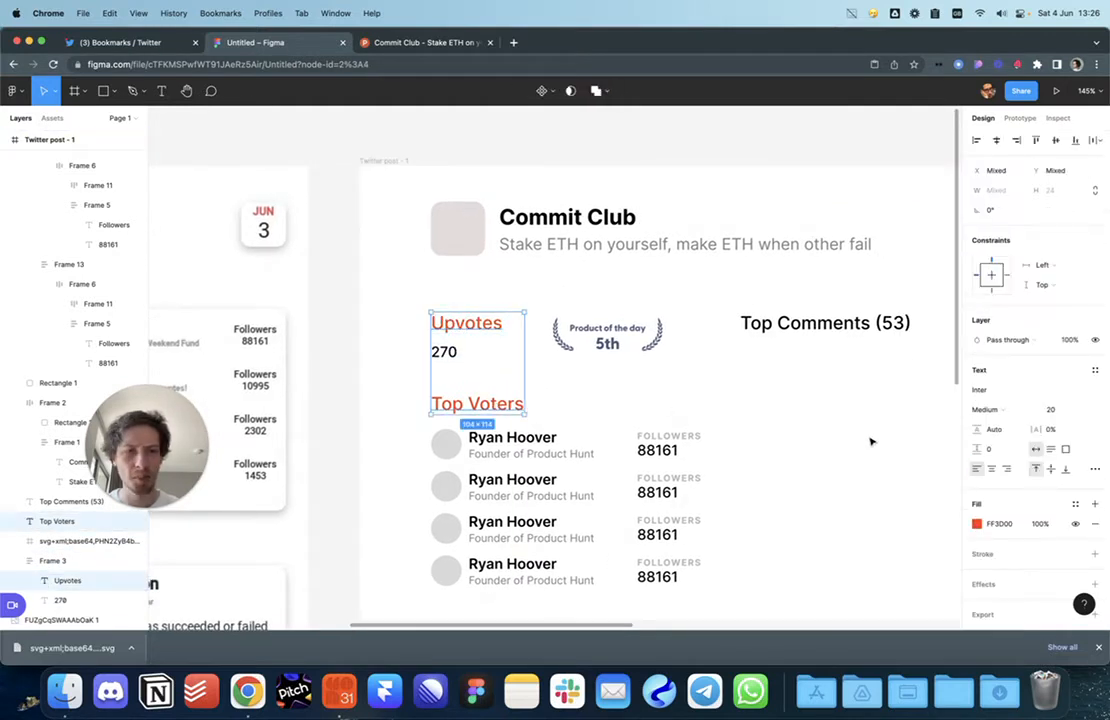
{"action": "left_click", "coordinate": [977, 523]}
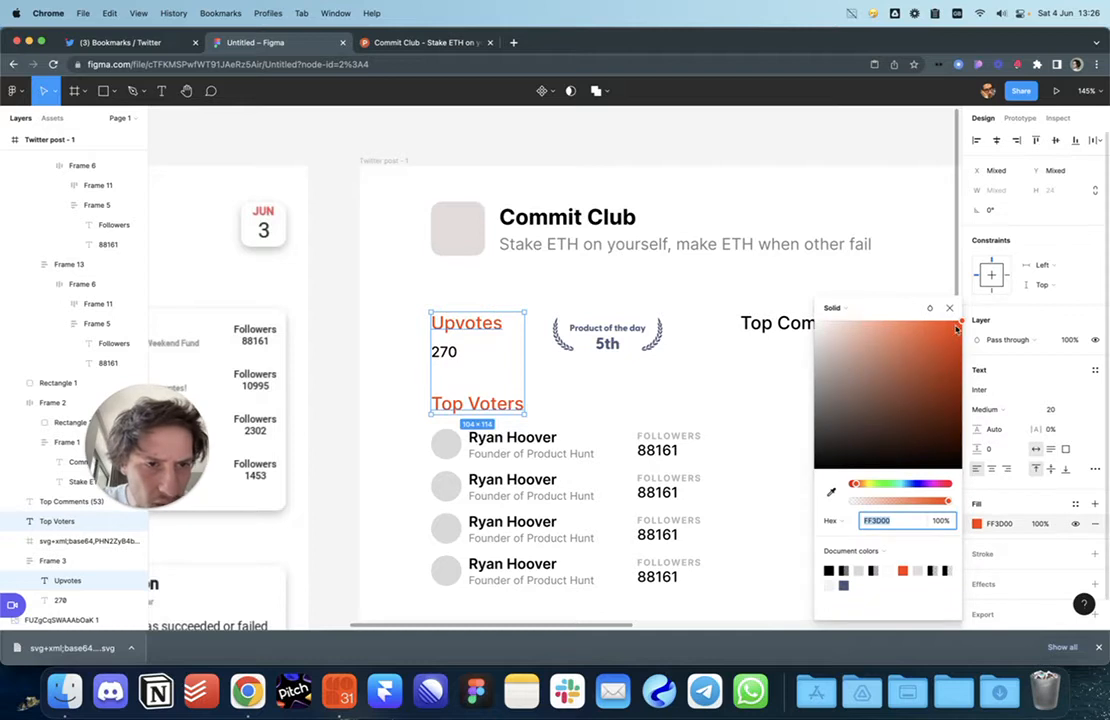
{"action": "left_click_drag", "start_coordinate": [957, 330], "coordinate": [955, 323]}
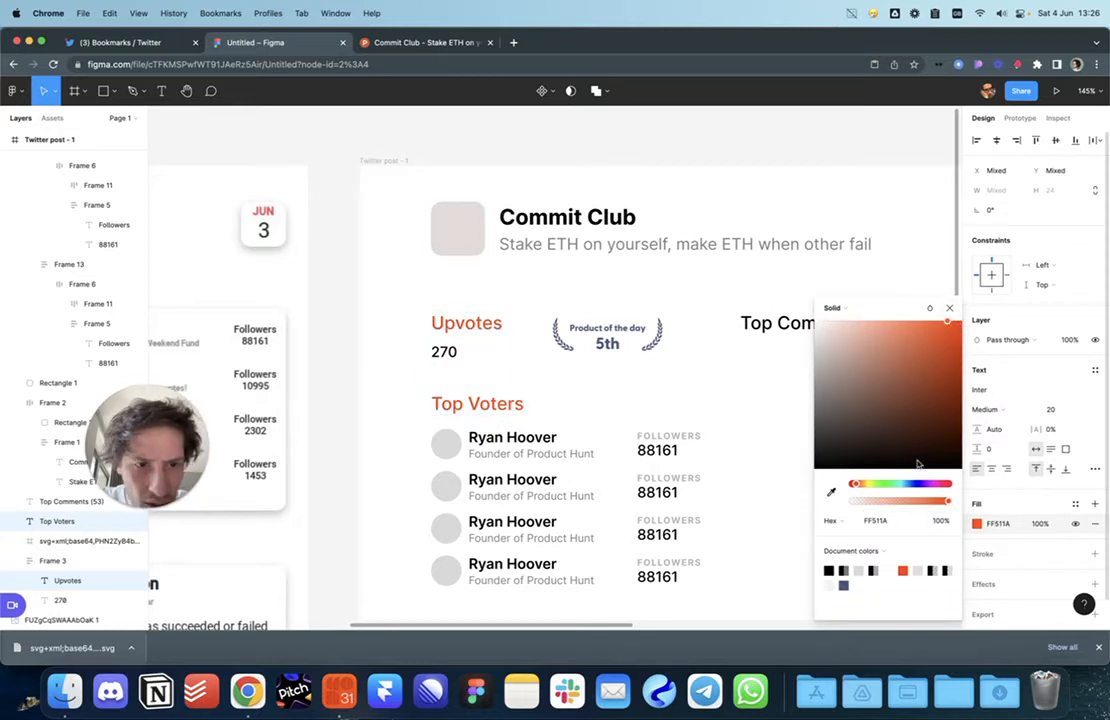
{"action": "left_click_drag", "start_coordinate": [855, 488], "coordinate": [856, 488]}
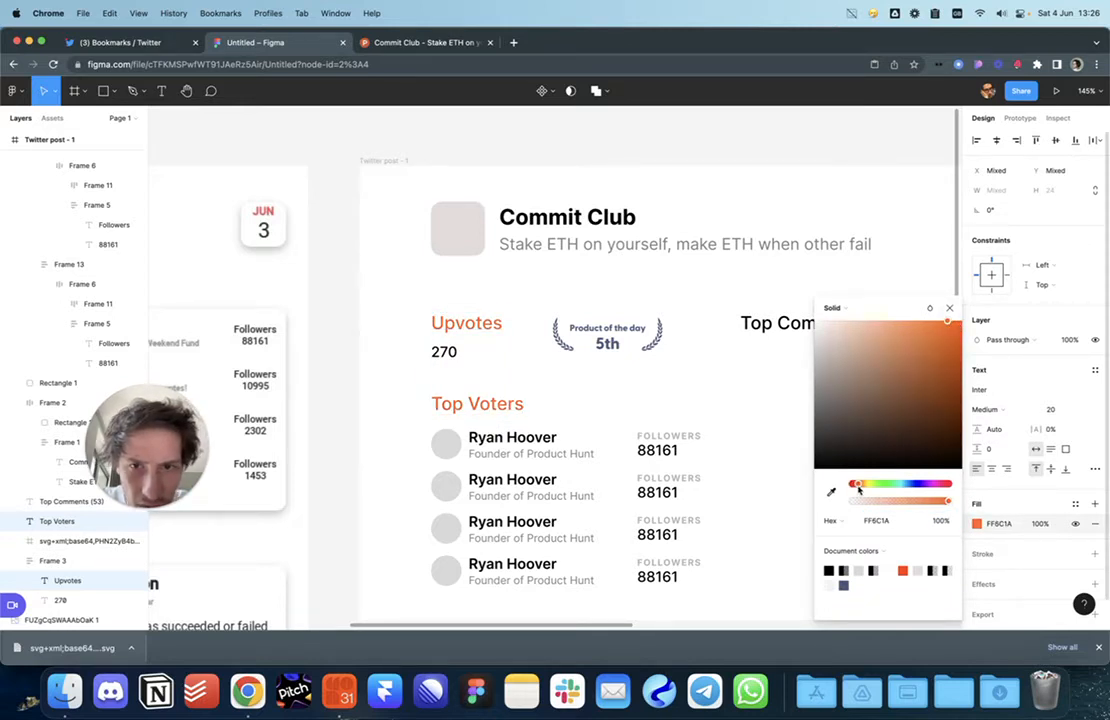
{"action": "key", "text": "Escape"}
{"action": "key", "text": "Escape"}
Step: Make the Upvotes and Top Voters headings Extra Bold
{"action": "left_click", "coordinate": [514, 404], "text": "super"}
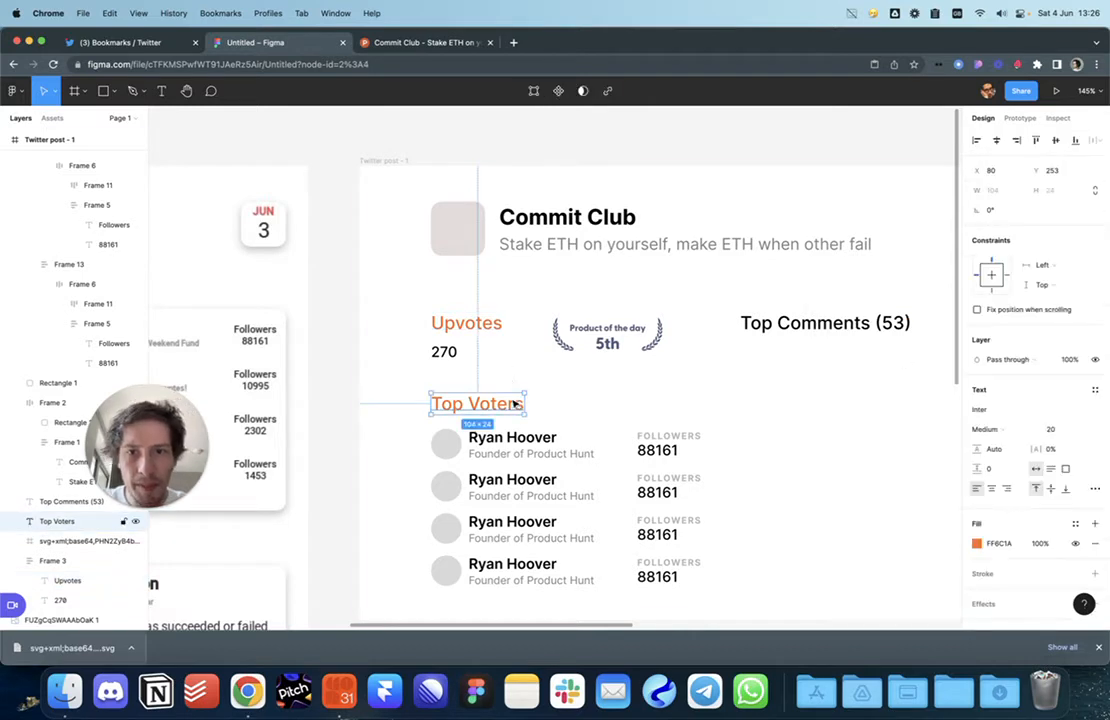
{"action": "left_click", "coordinate": [494, 325], "text": "shift+super"}
{"action": "left_click", "coordinate": [988, 409]}
{"action": "left_click", "coordinate": [993, 455]}
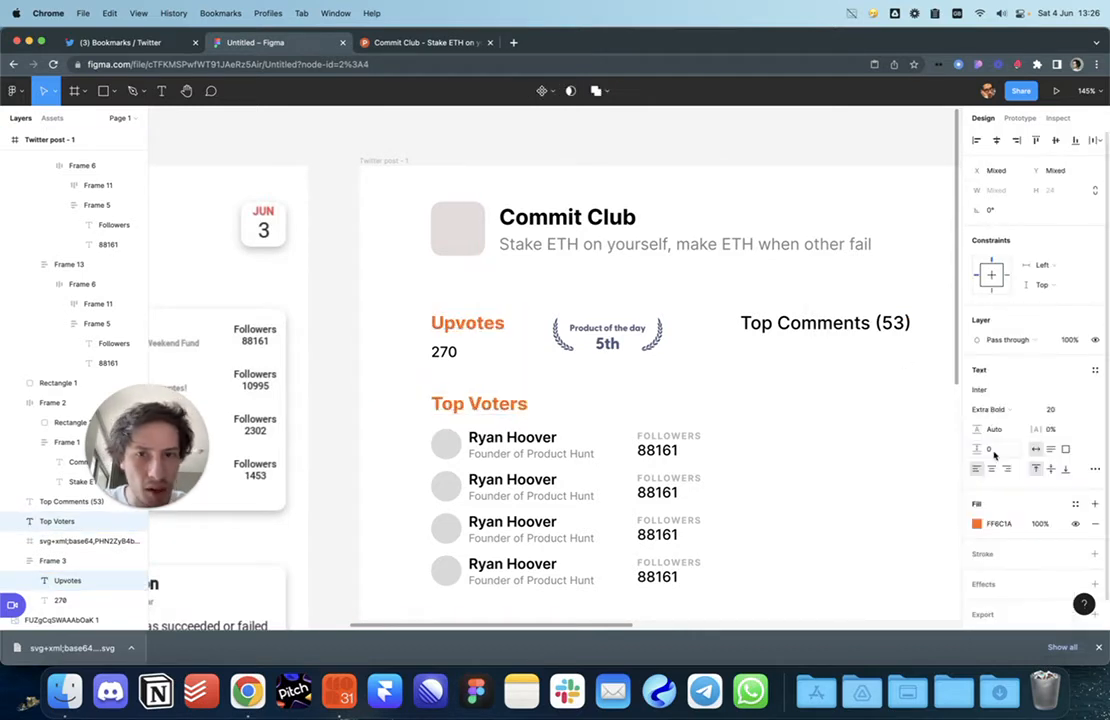
{"action": "left_click", "coordinate": [853, 441]}
Step: Paste the heading style onto Top Comments (53) and align it with the Upvotes row
{"action": "scroll", "coordinate": [822, 428], "scroll_direction": "down", "scroll_amount": 4}
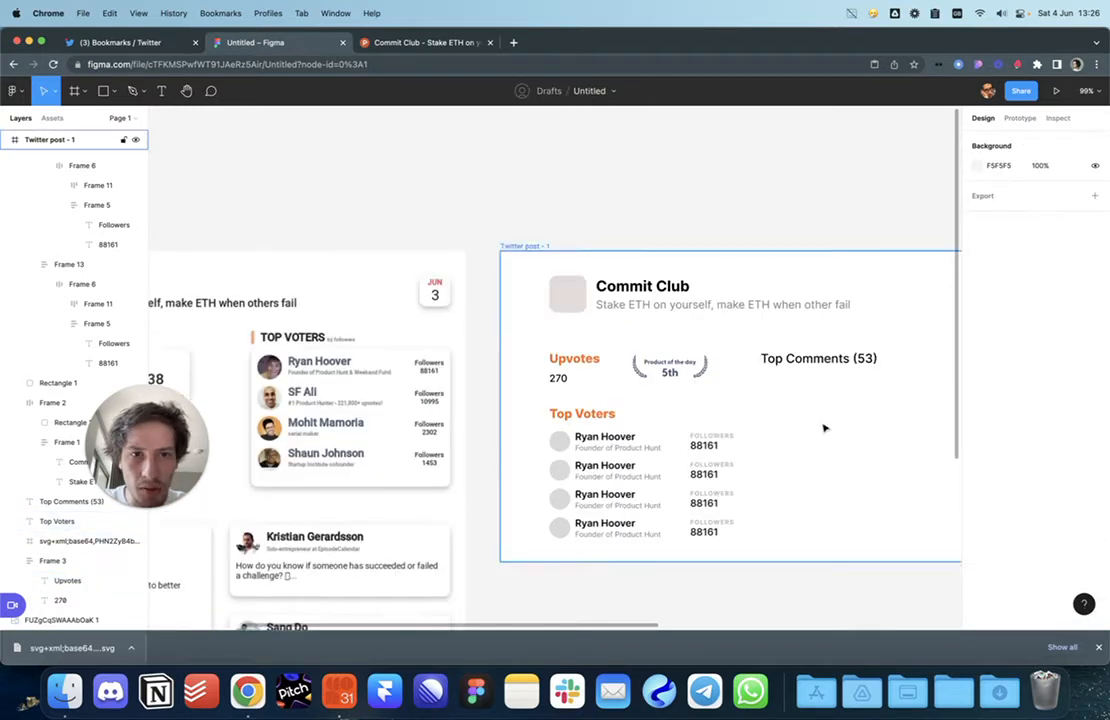
{"action": "left_click", "coordinate": [568, 398]}
{"action": "key", "text": "super+alt+c"}
{"action": "left_click", "coordinate": [805, 343]}
{"action": "key", "text": "super+alt+v"}
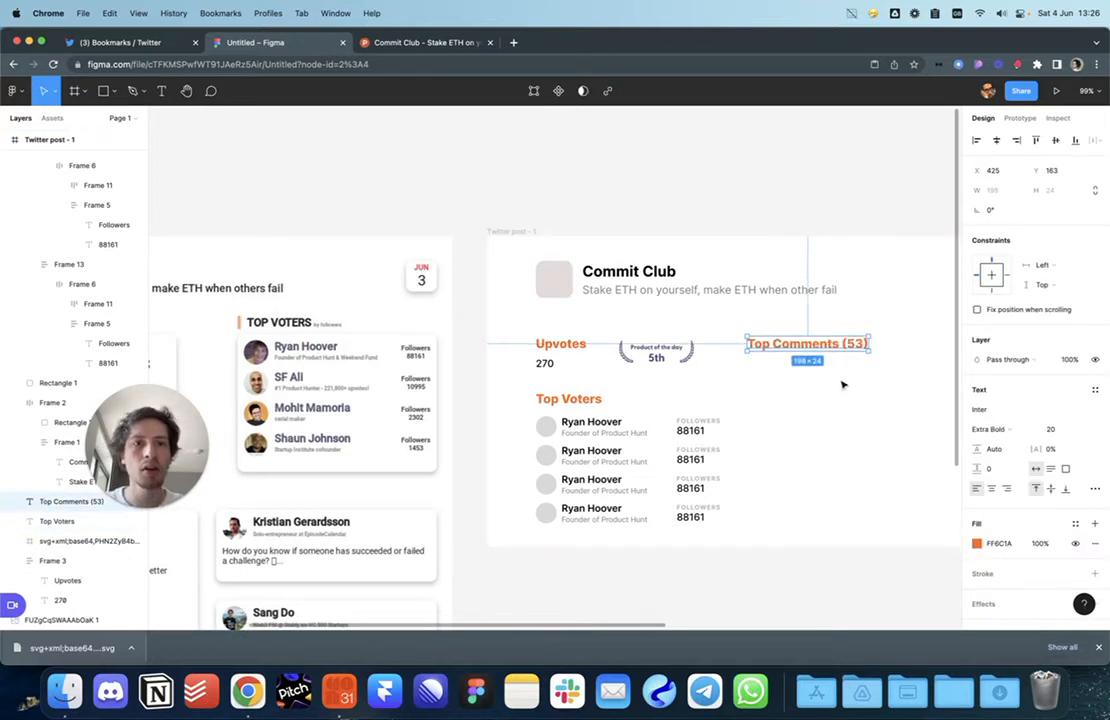
{"action": "scroll", "coordinate": [850, 381], "scroll_direction": "right", "scroll_amount": 2}
{"action": "left_click_drag", "start_coordinate": [745, 358], "coordinate": [754, 357]}
{"action": "left_click", "coordinate": [747, 420]}
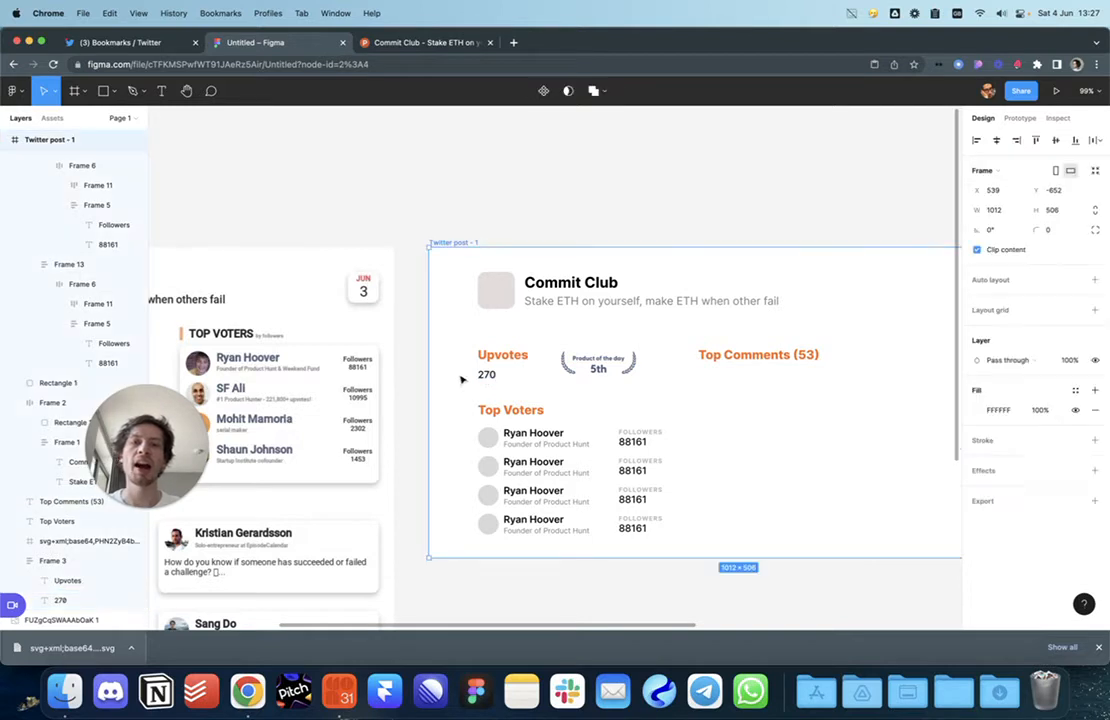
Step: Inspect the 270 count, the reference screenshot and the Top Voters heading while panning the canvas
{"action": "double_click", "coordinate": [483, 380]}
{"action": "double_click", "coordinate": [485, 375]}
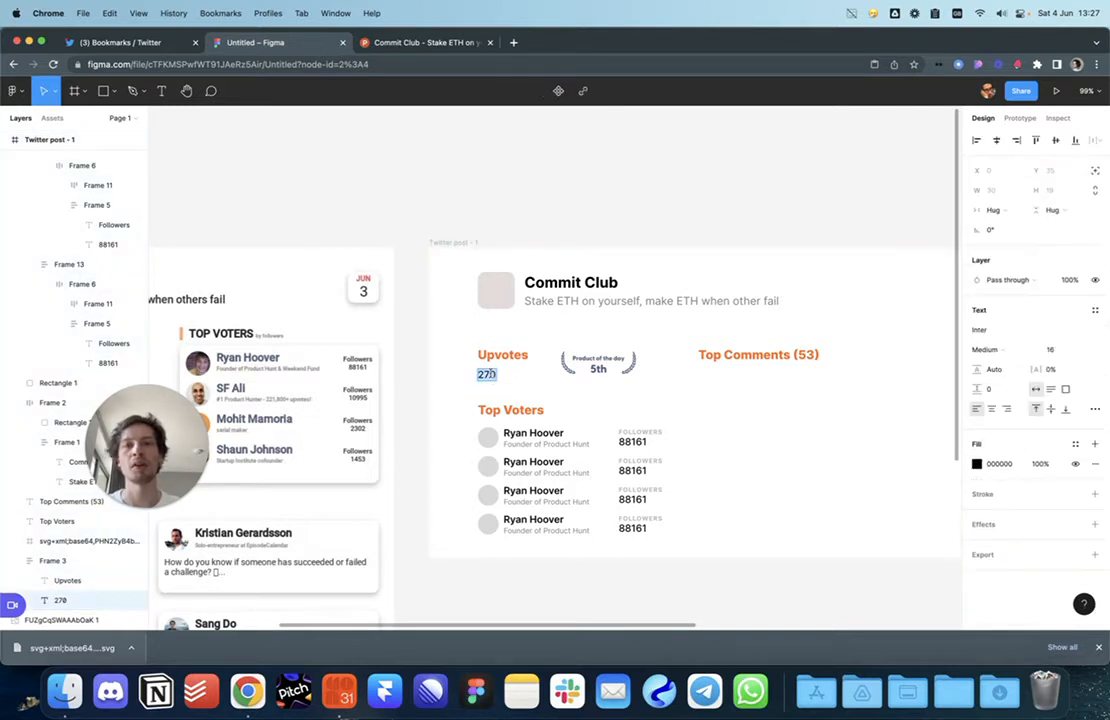
{"action": "left_click", "coordinate": [382, 420]}
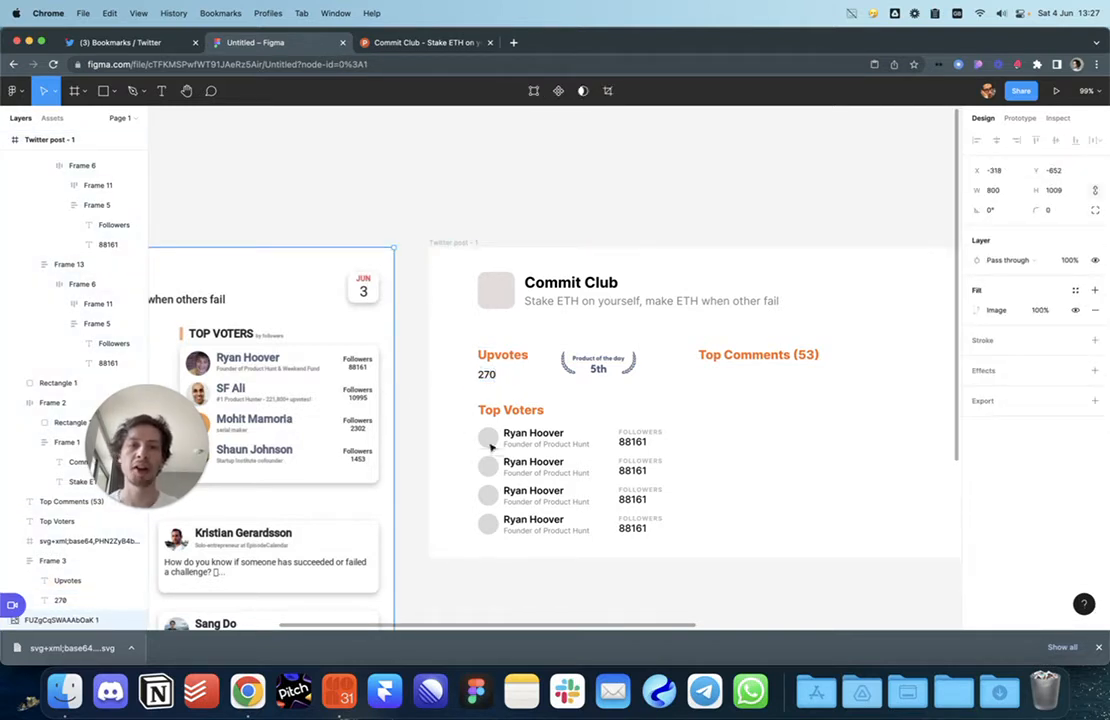
{"action": "left_click", "coordinate": [471, 473]}
{"action": "left_click_drag", "start_coordinate": [639, 422], "coordinate": [645, 422]}
{"action": "scroll", "coordinate": [645, 422], "scroll_direction": "left", "scroll_amount": 8}
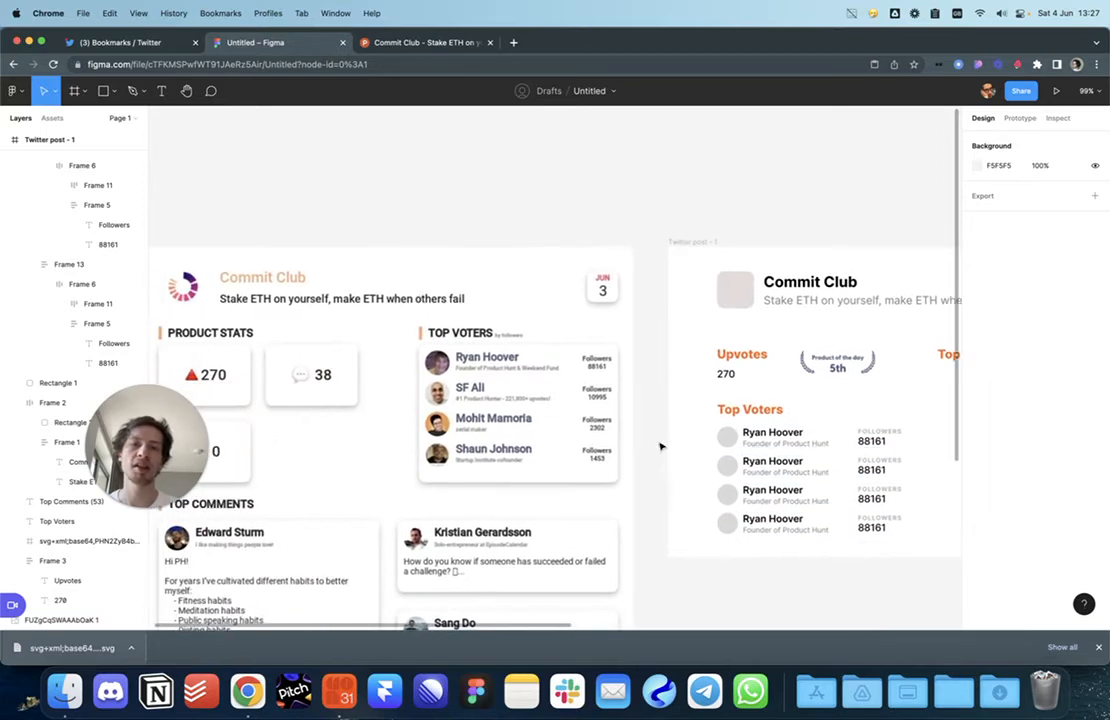
{"action": "scroll", "coordinate": [659, 446], "scroll_direction": "down", "scroll_amount": 2}
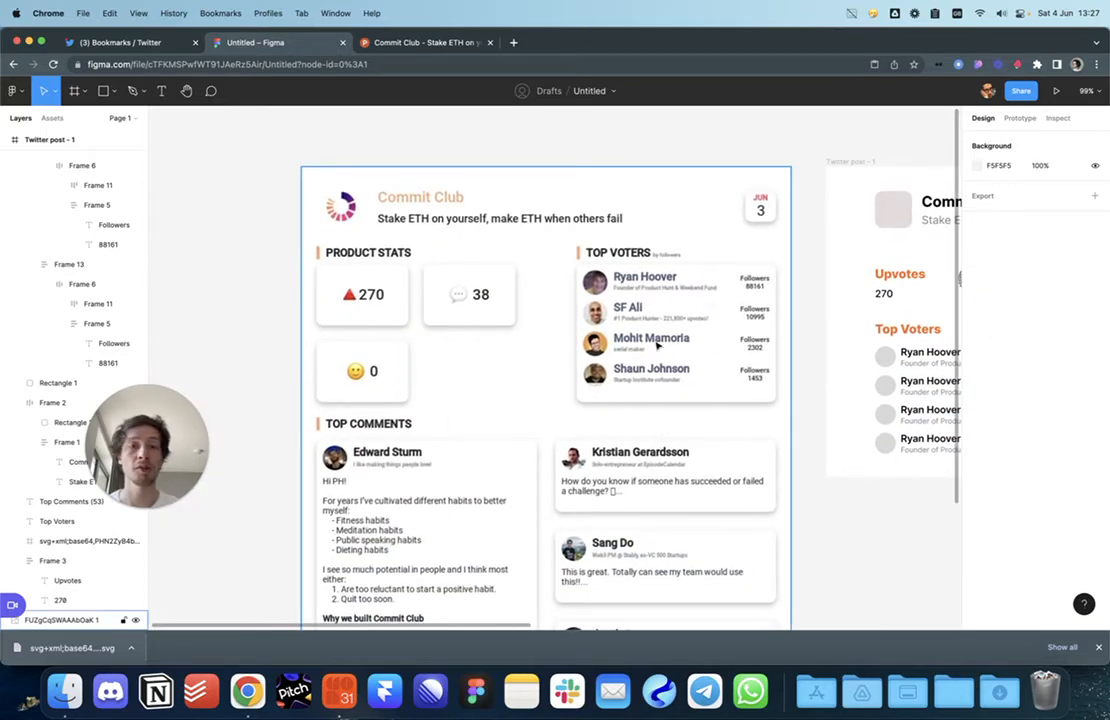
{"action": "scroll", "coordinate": [785, 456], "scroll_direction": "right", "scroll_amount": 5}
{"action": "scroll", "coordinate": [753, 367], "scroll_direction": "right", "scroll_amount": 4}
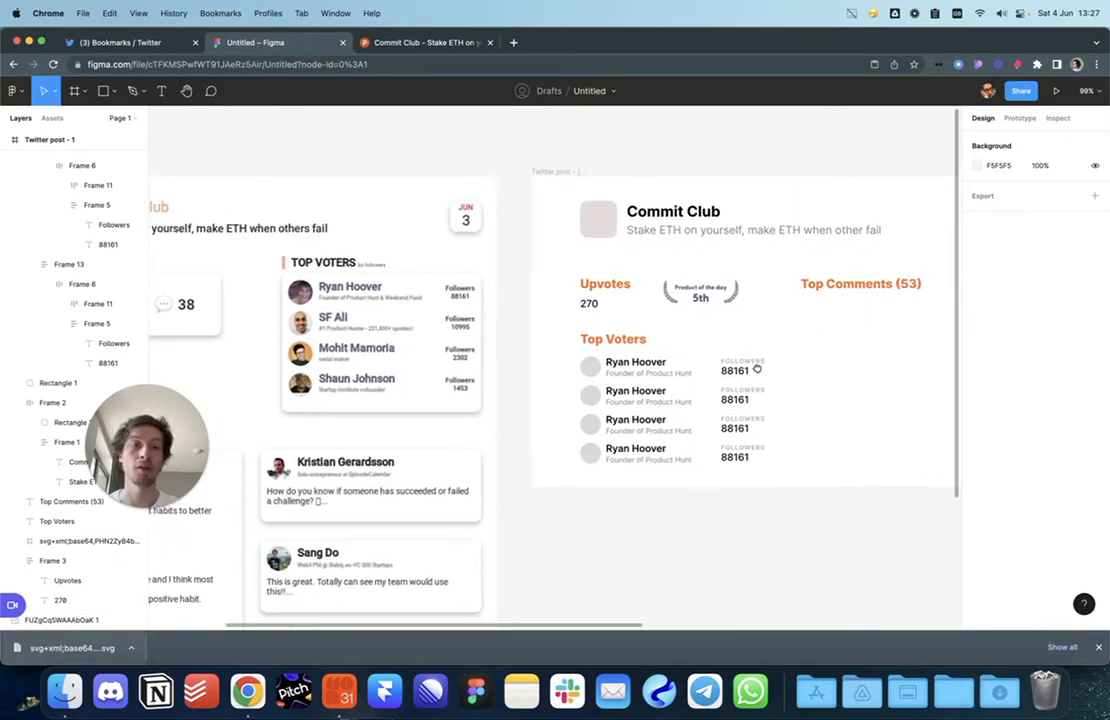
{"action": "scroll", "coordinate": [620, 400], "scroll_direction": "up", "scroll_amount": 1}
{"action": "left_click", "coordinate": [401, 393]}
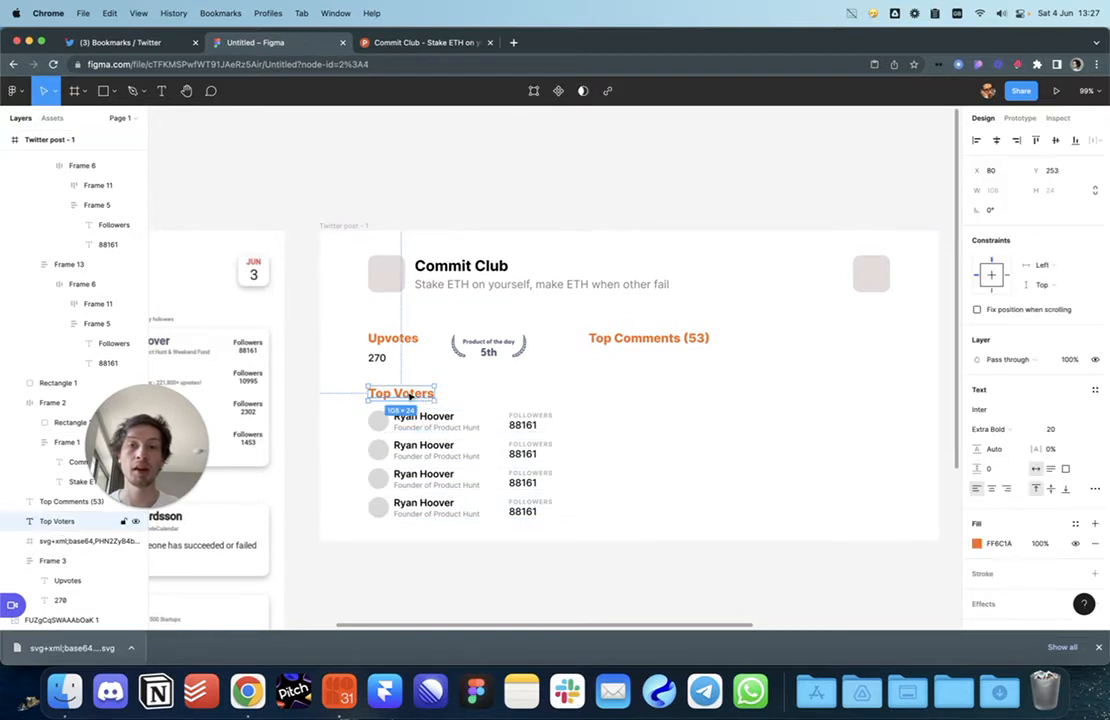
{"action": "left_click", "coordinate": [325, 384]}
{"action": "scroll", "coordinate": [339, 381], "scroll_direction": "up", "scroll_amount": 2}
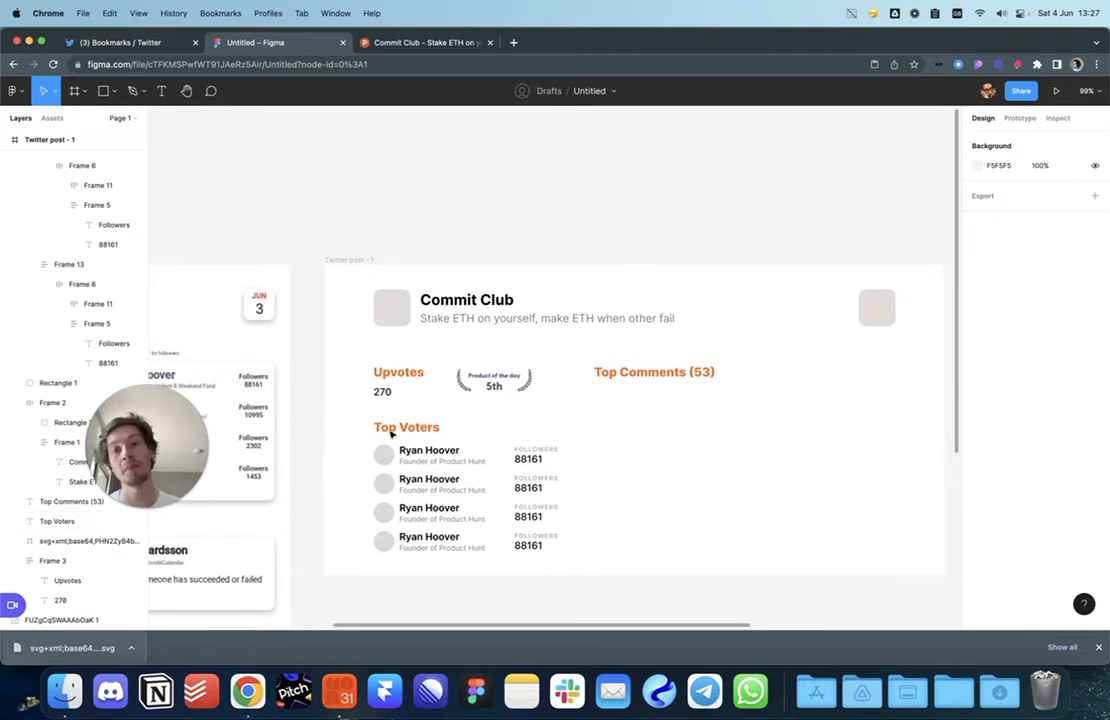
Step: Change the Commit Club title's font weight from Bold to Black
{"action": "left_click", "coordinate": [466, 300]}
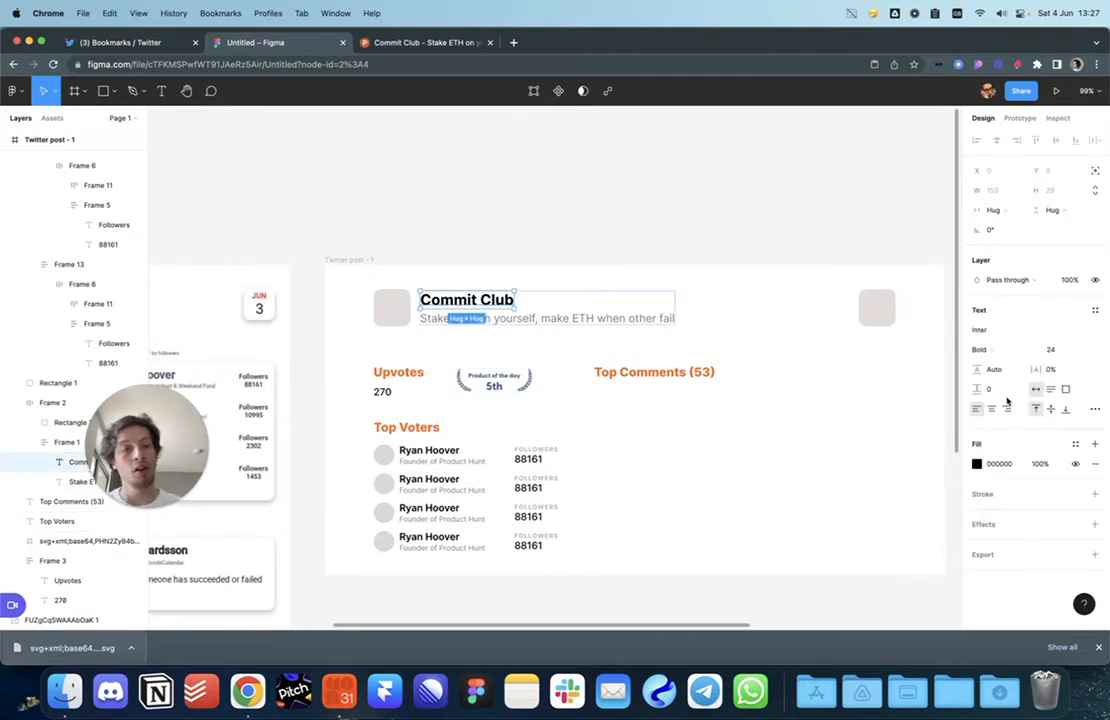
{"action": "left_click", "coordinate": [1003, 351]}
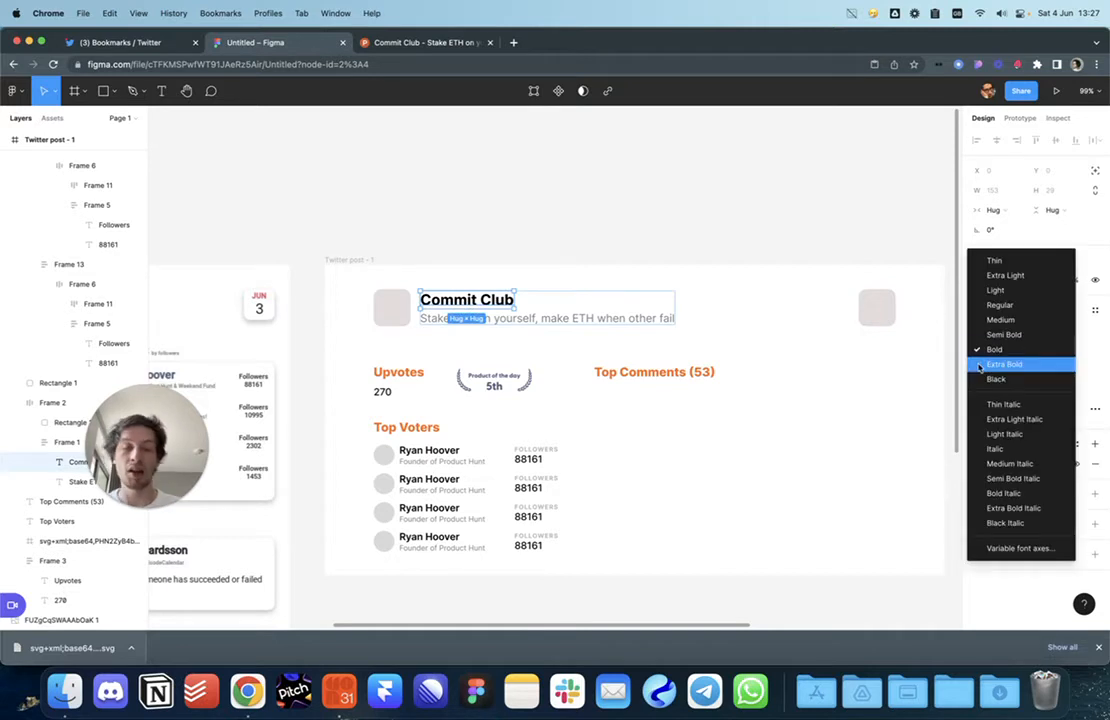
{"action": "left_click", "coordinate": [847, 384]}
{"action": "scroll", "coordinate": [812, 404], "scroll_direction": "left", "scroll_amount": 3}
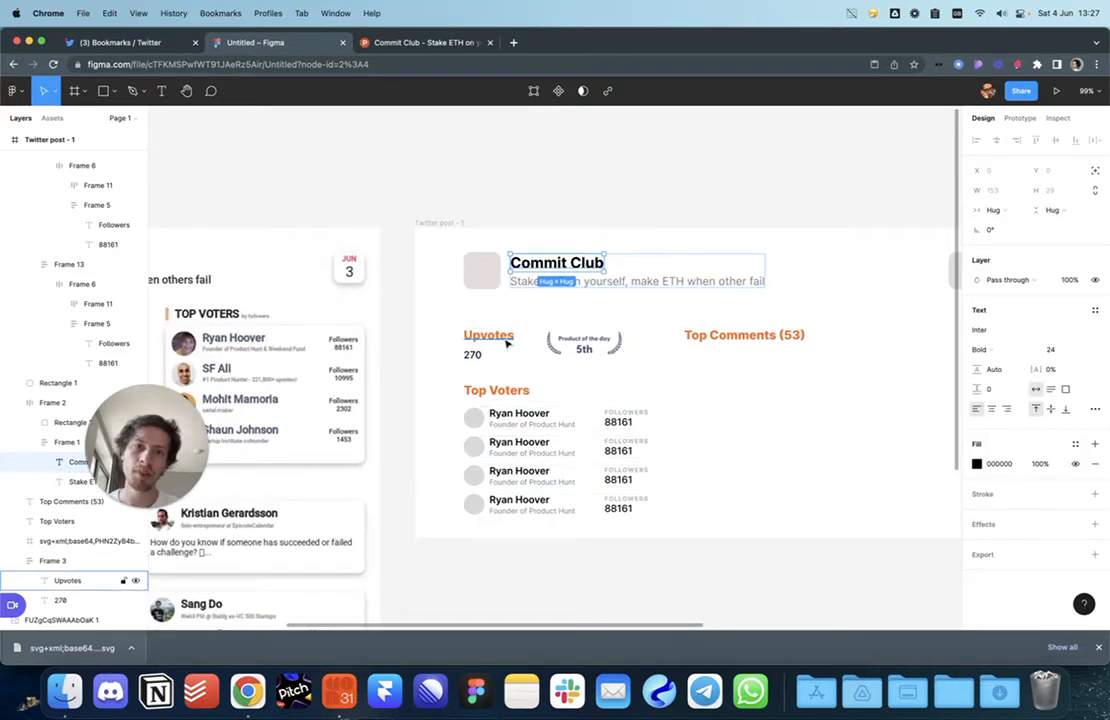
{"action": "left_click", "coordinate": [588, 302]}
{"action": "left_click", "coordinate": [570, 266], "text": "super"}
{"action": "left_click", "coordinate": [1003, 352]}
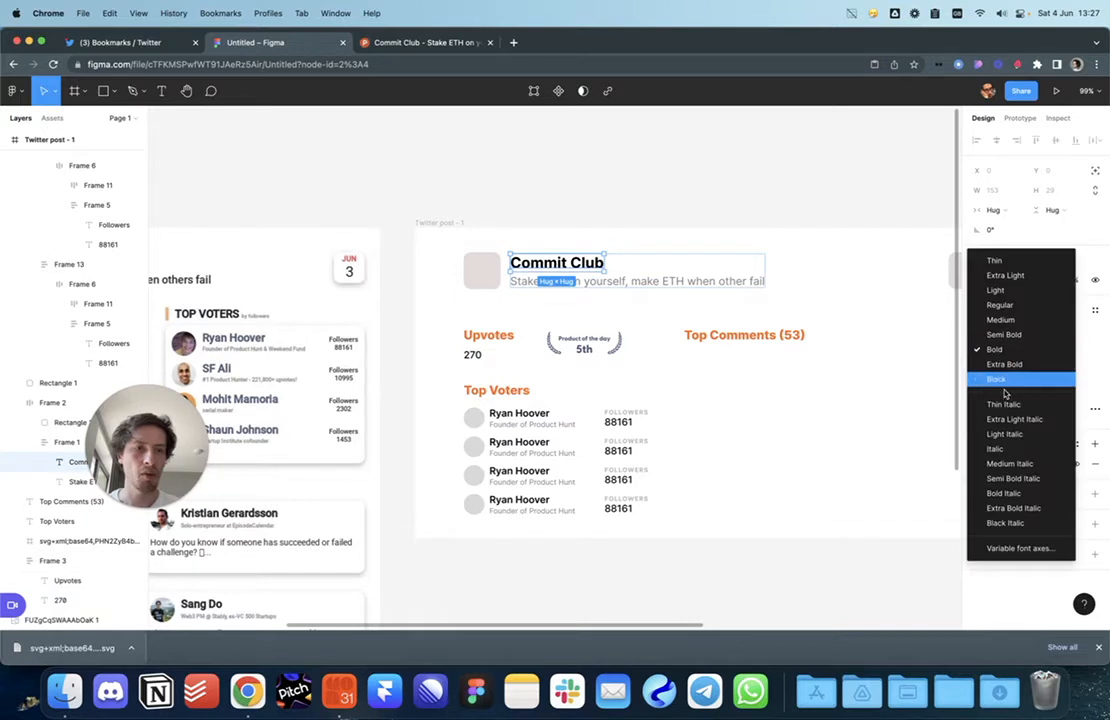
{"action": "left_click", "coordinate": [1004, 384]}
{"action": "left_click", "coordinate": [821, 426]}
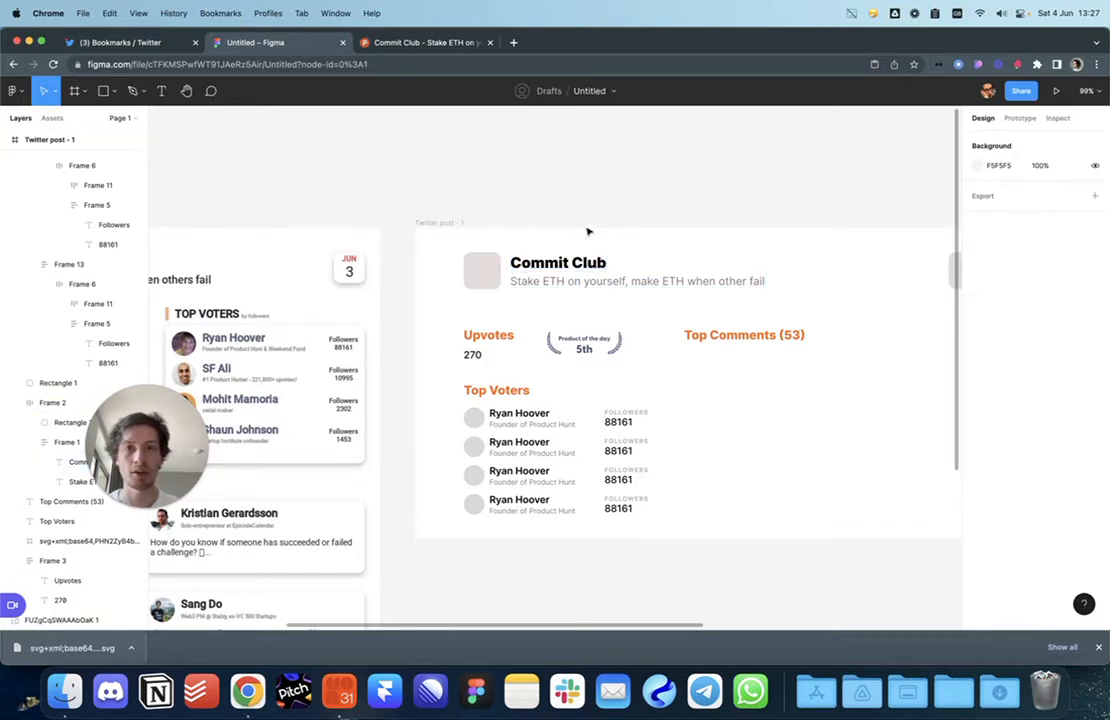
Step: Recentre the view on the Twitter post frame and select the 88161 followers number
{"action": "scroll", "coordinate": [513, 213], "scroll_direction": "right", "scroll_amount": 3}
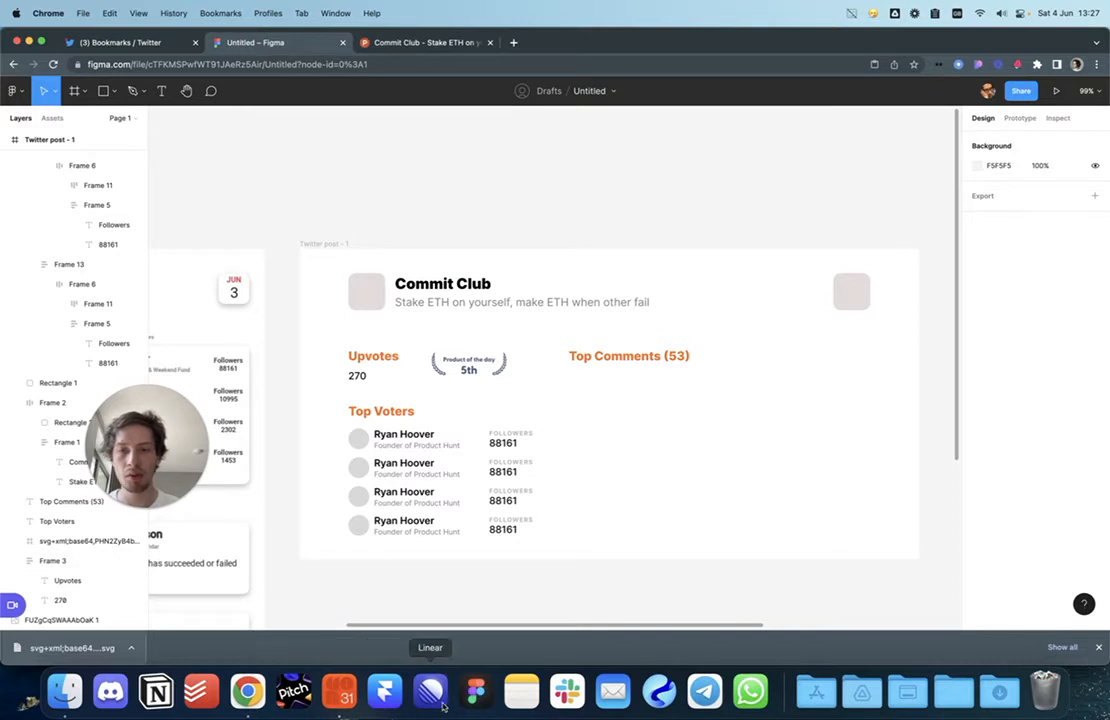
{"action": "left_click_drag", "start_coordinate": [549, 224], "coordinate": [657, 221]}
{"action": "left_click_drag", "start_coordinate": [710, 270], "coordinate": [600, 257]}
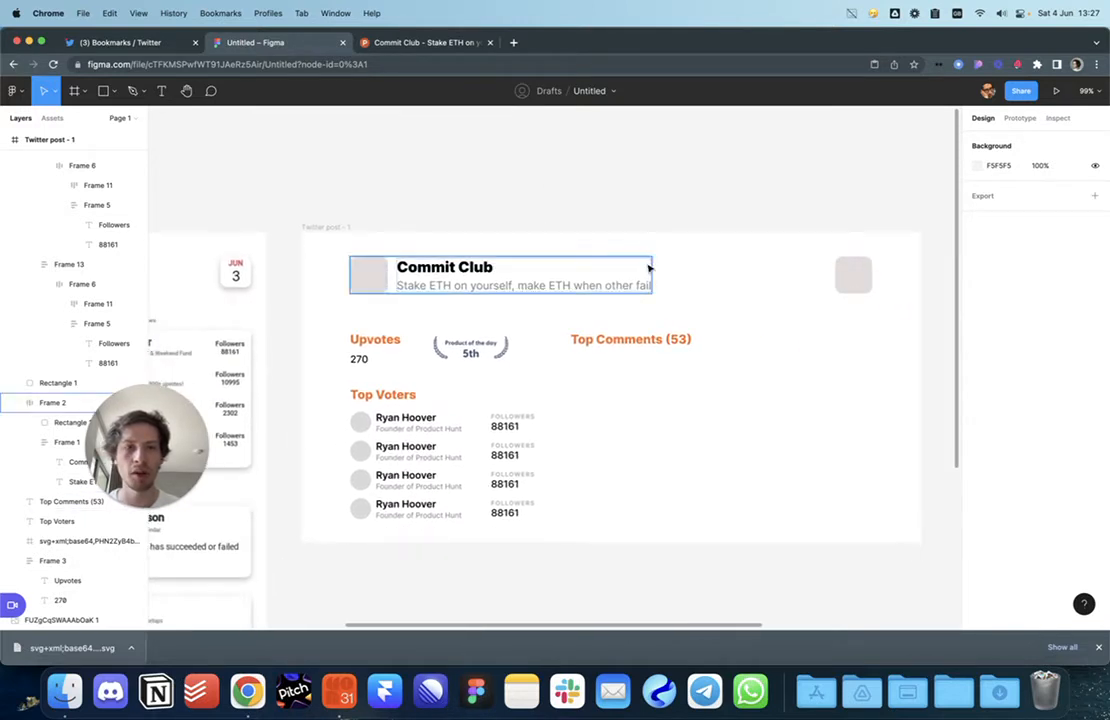
{"action": "left_click", "coordinate": [520, 432]}
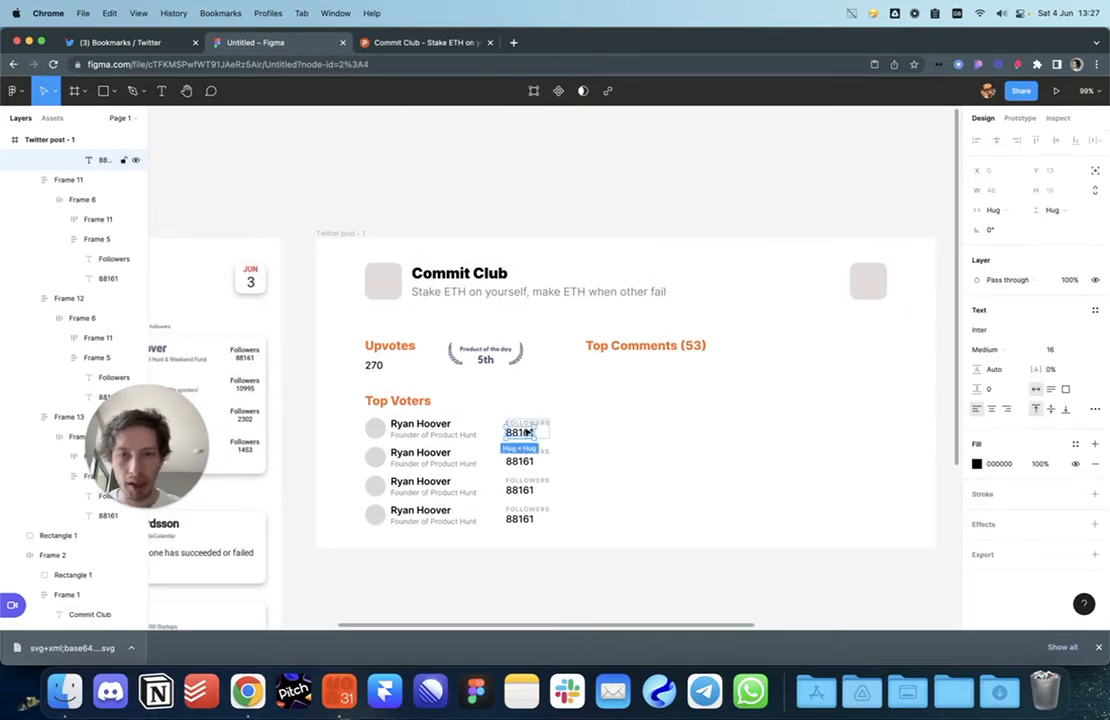
Step: Paste a copy of the Followers/88161 pair and retype it as JUN and 3
{"action": "scroll", "coordinate": [526, 424], "scroll_direction": "up", "scroll_amount": 10}
{"action": "left_click", "coordinate": [526, 430], "text": "shift"}
{"action": "scroll", "coordinate": [526, 430], "scroll_direction": "down", "scroll_amount": 6}
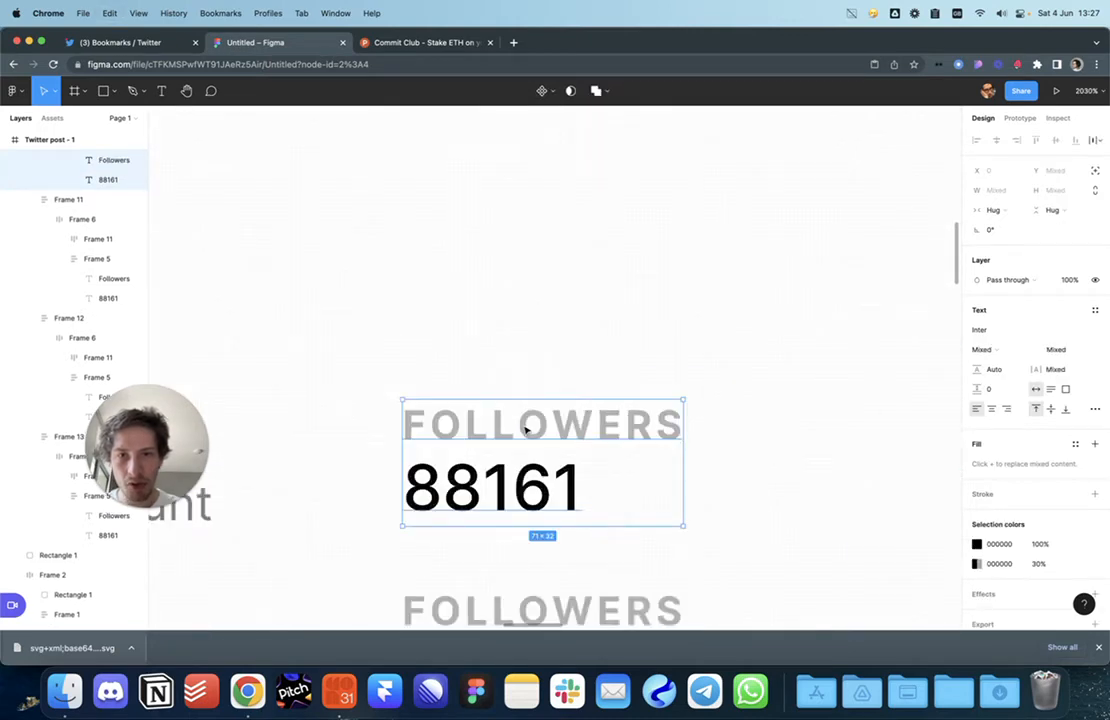
{"action": "scroll", "coordinate": [502, 452], "scroll_direction": "down", "scroll_amount": 10}
{"action": "scroll", "coordinate": [530, 424], "scroll_direction": "up", "scroll_amount": 12}
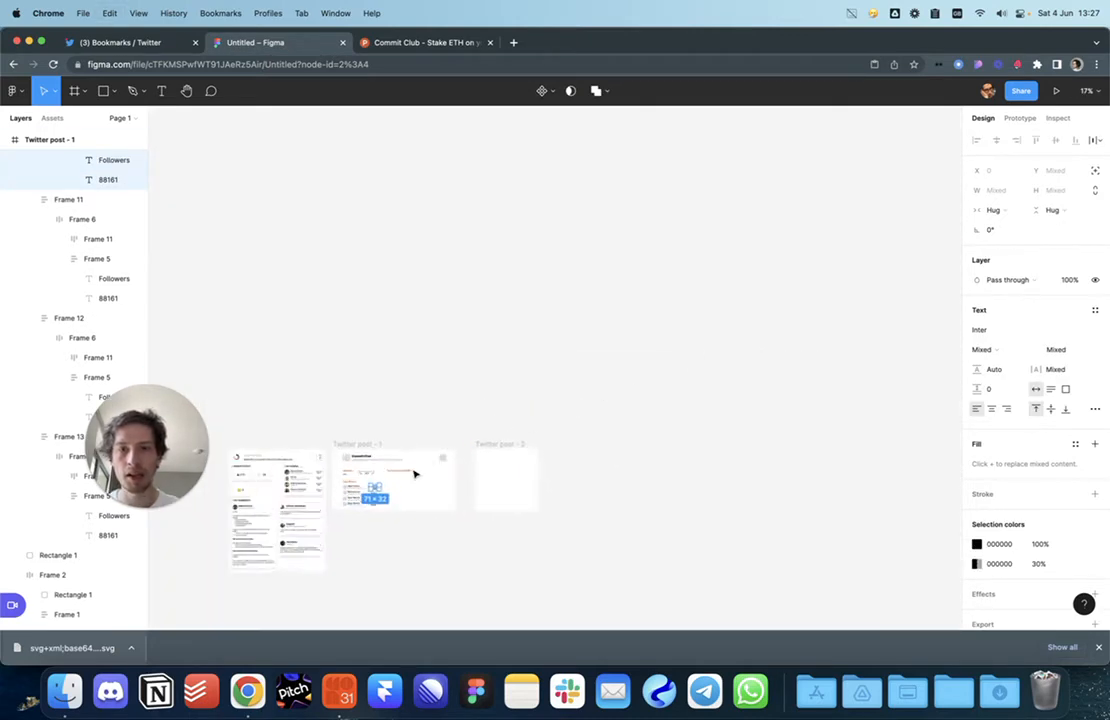
{"action": "key", "text": "super+v"}
{"action": "double_click", "coordinate": [536, 378]}
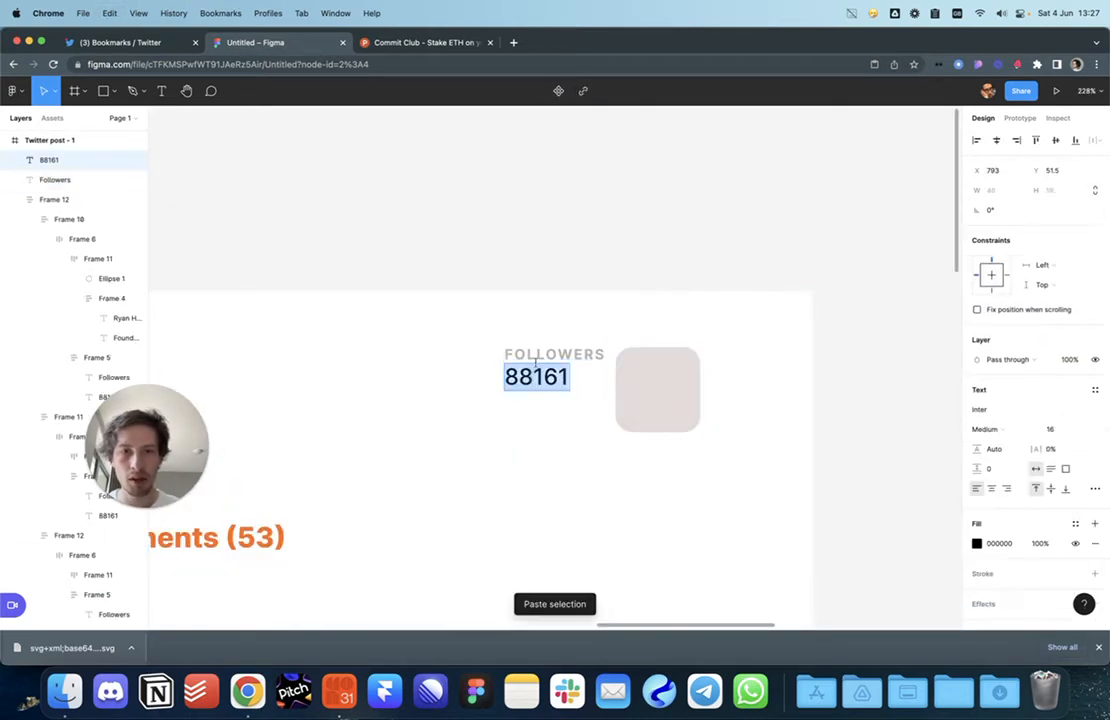
{"action": "double_click", "coordinate": [536, 356]}
{"action": "type", "text": "JUN"}
{"action": "left_click", "coordinate": [530, 377]}
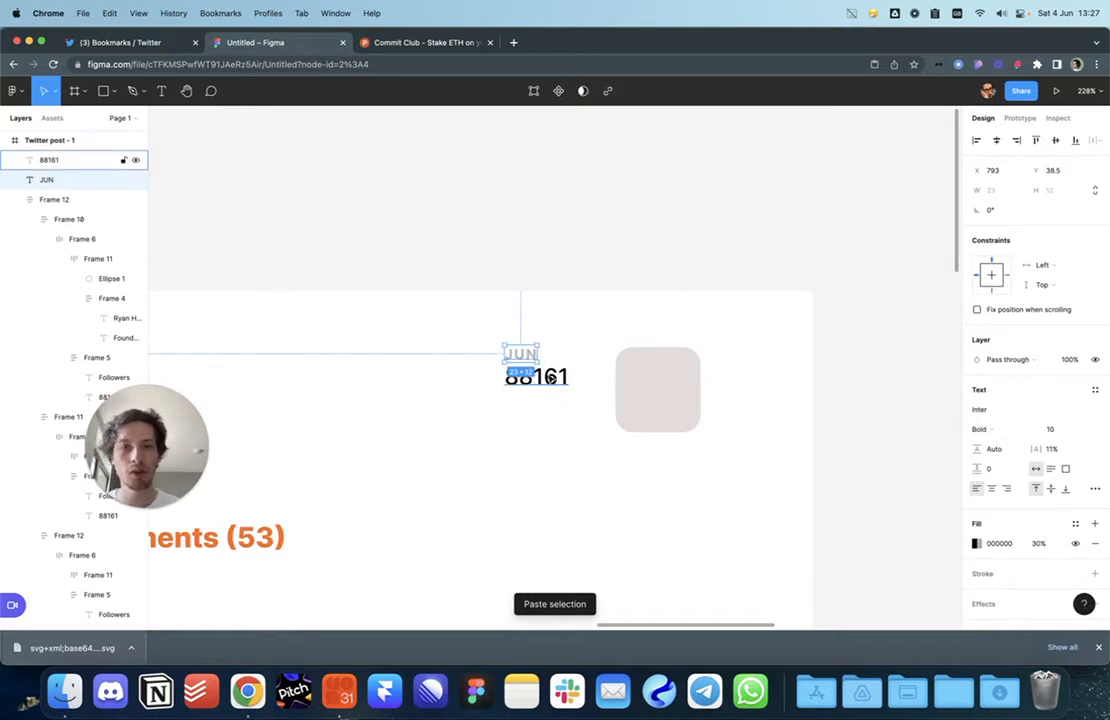
{"action": "double_click", "coordinate": [530, 377]}
{"action": "type", "text": "3"}
Step: Place JUN above the 3 inside the rounded square, with the 3 at size 26, centre-aligned
{"action": "left_click_drag", "start_coordinate": [513, 378], "coordinate": [659, 398]}
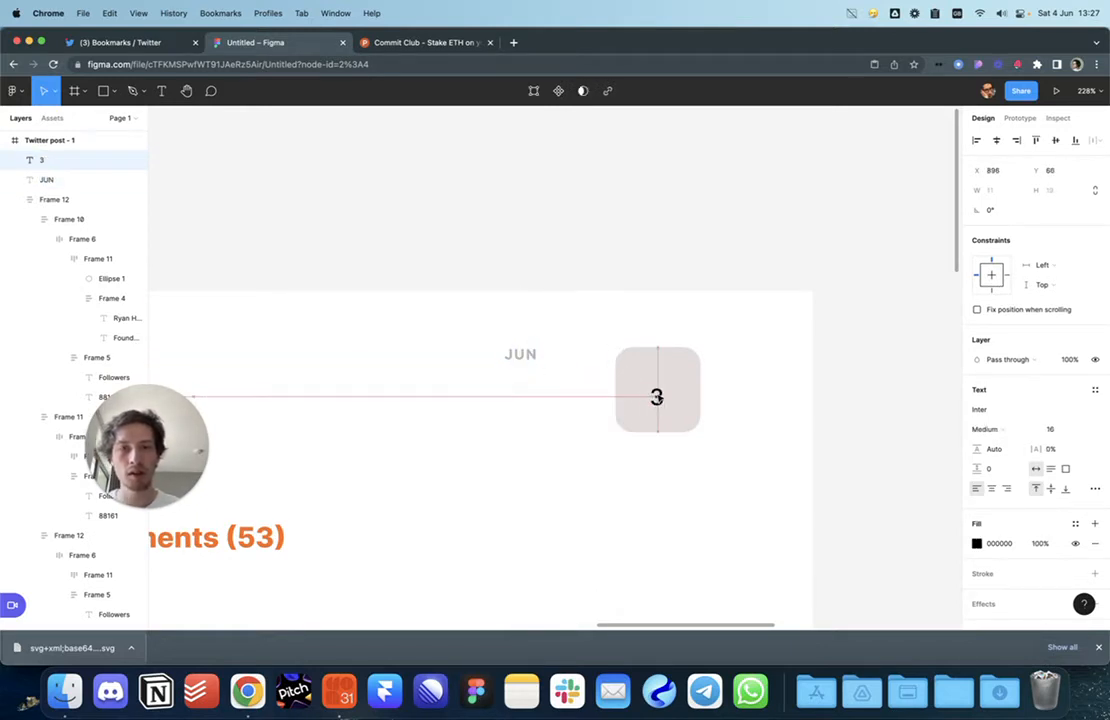
{"action": "left_click", "coordinate": [524, 357]}
{"action": "left_click_drag", "start_coordinate": [524, 357], "coordinate": [662, 368]}
{"action": "left_click", "coordinate": [656, 397]}
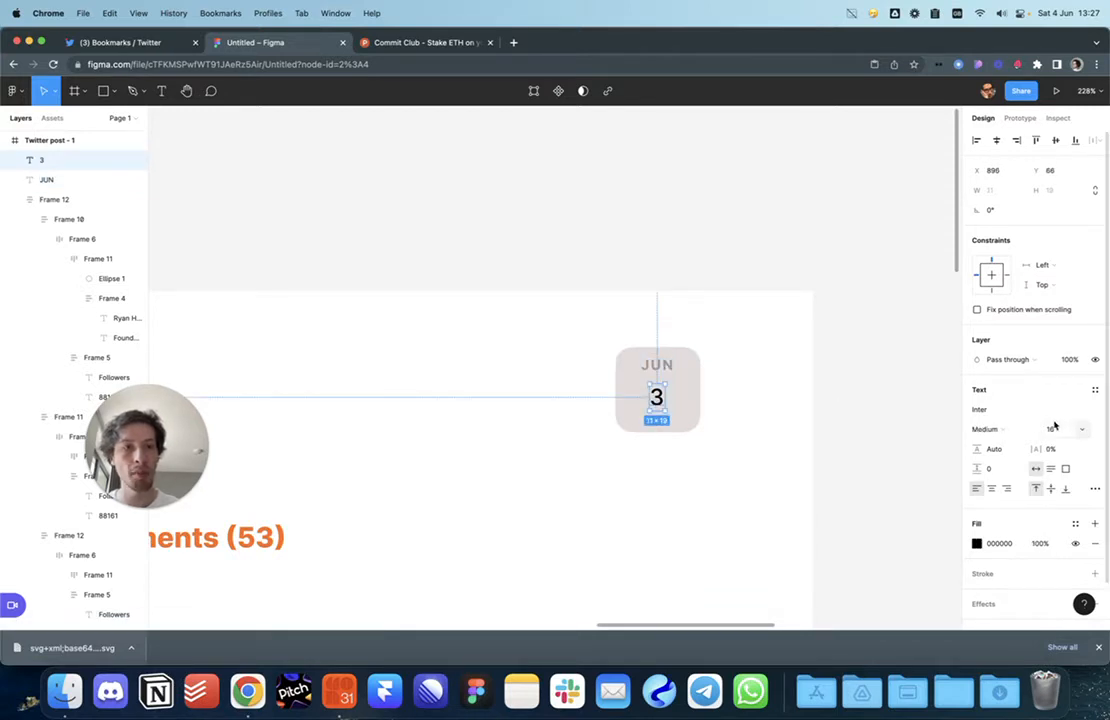
{"action": "type", "text": "26"}
{"action": "key", "text": "Return"}
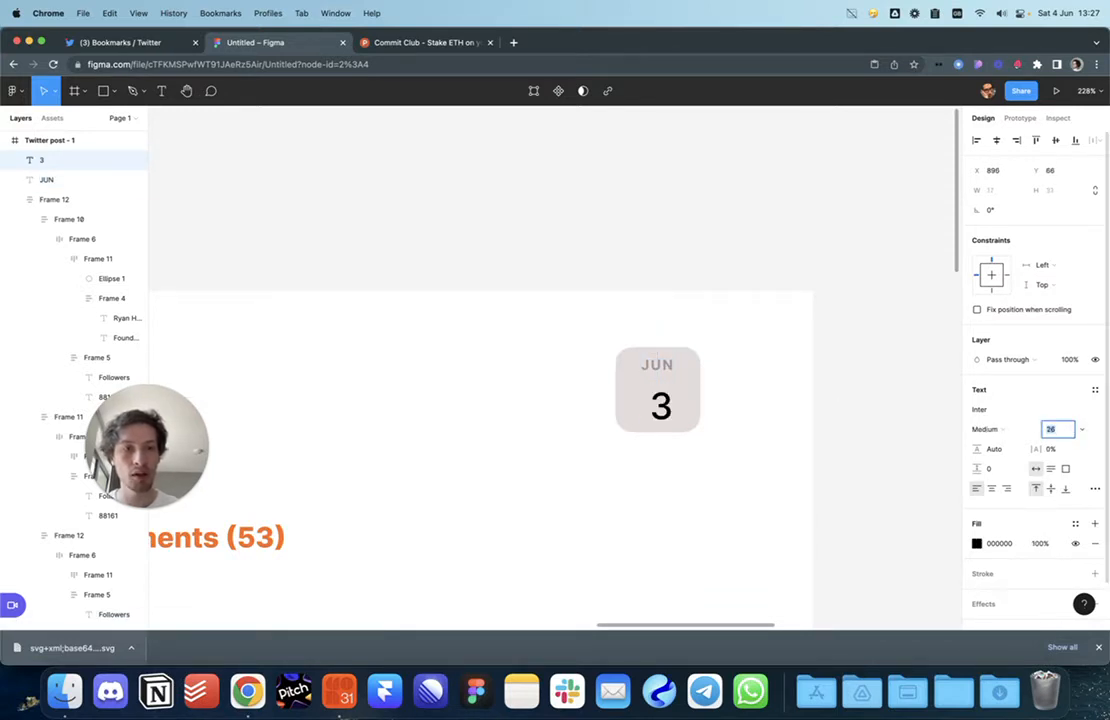
{"action": "left_click_drag", "start_coordinate": [666, 411], "coordinate": [661, 403]}
{"action": "left_click", "coordinate": [991, 488]}
{"action": "left_click", "coordinate": [996, 142]}
{"action": "key", "text": "super+z"}
Step: Frame the square, JUN and 3 together with Cmd+Alt+G and centre the 3 in the badge
{"action": "left_click", "coordinate": [688, 396], "text": "shift"}
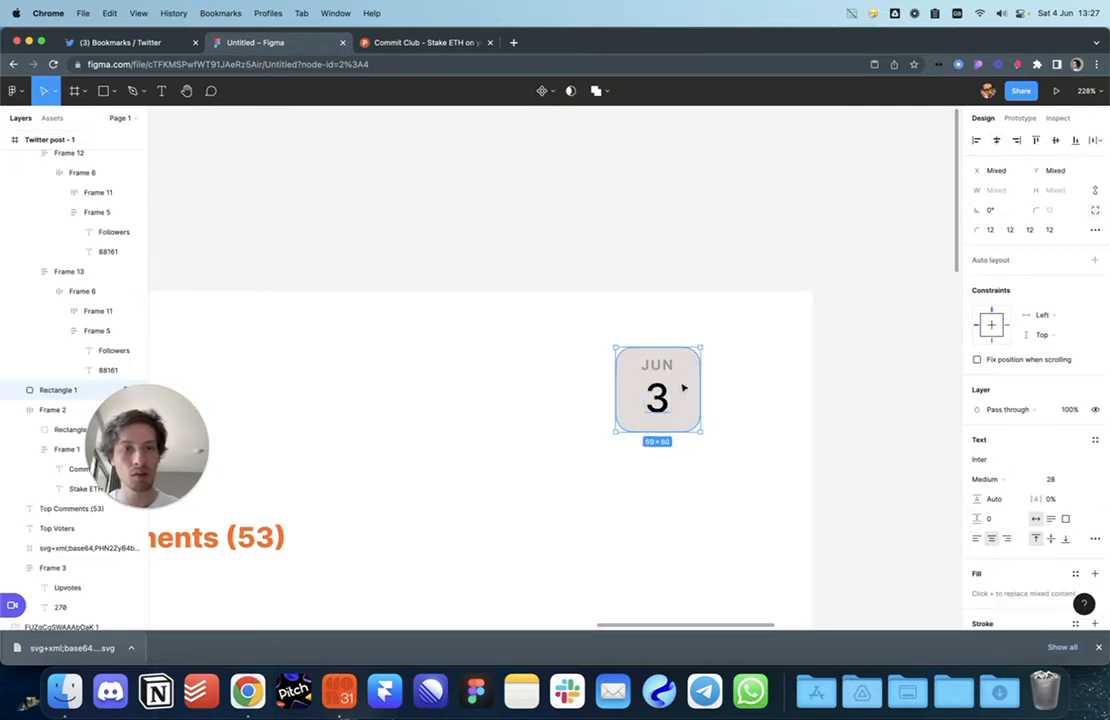
{"action": "left_click", "coordinate": [667, 368], "text": "shift"}
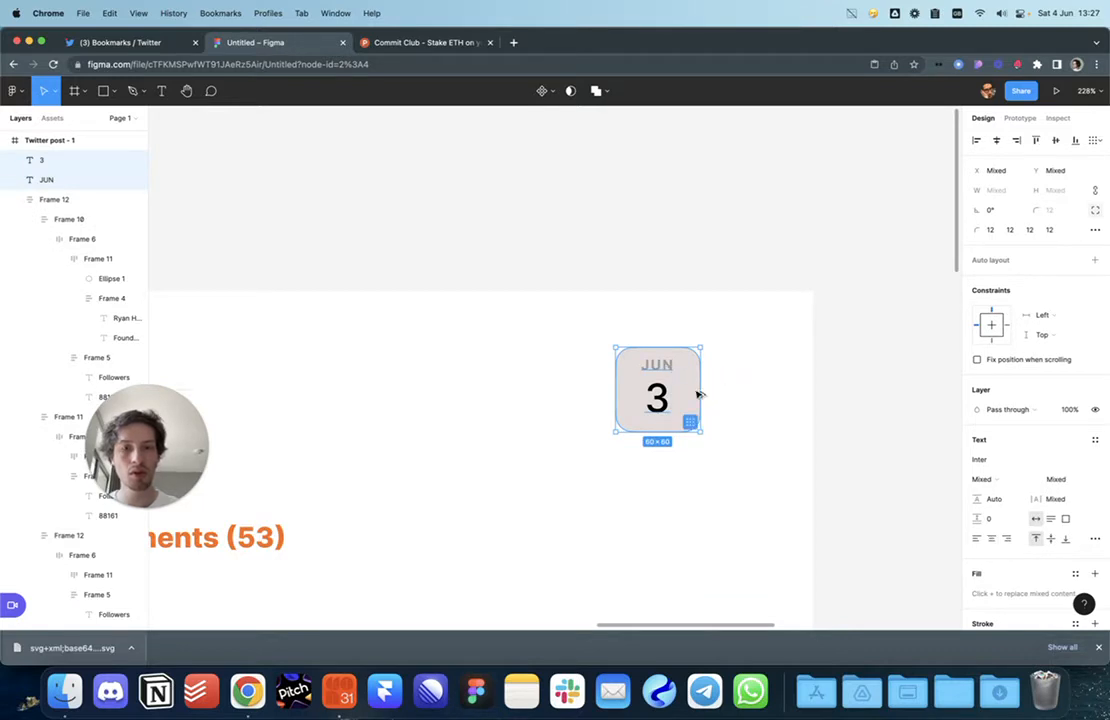
{"action": "key", "text": "super+alt+g"}
{"action": "left_click", "coordinate": [733, 391]}
{"action": "double_click", "coordinate": [667, 392]}
{"action": "left_click", "coordinate": [996, 141]}
{"action": "key", "text": "Down"}
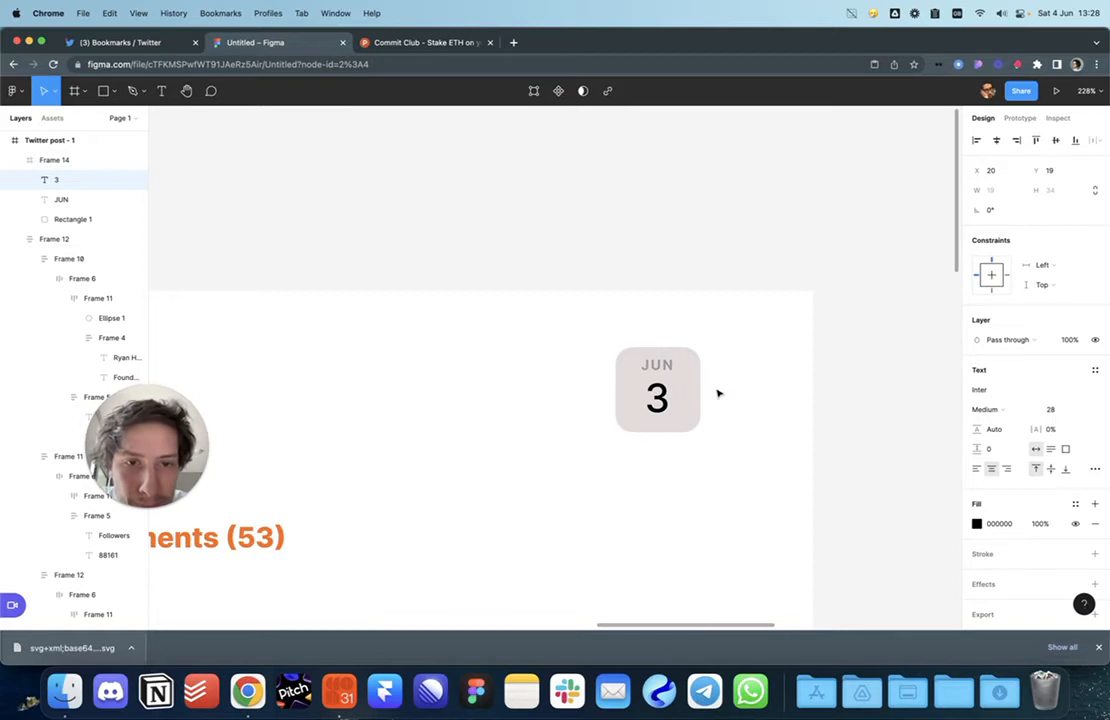
{"action": "key", "text": "alt"}
{"action": "key", "text": "Down"}
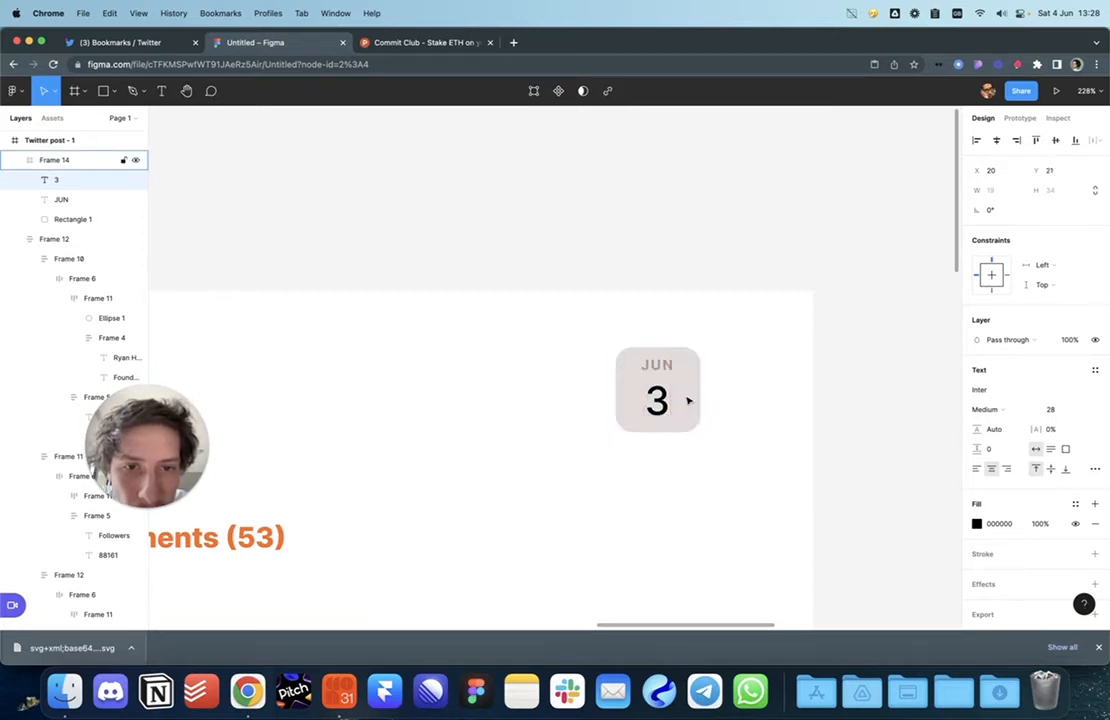
{"action": "key", "text": "Up"}
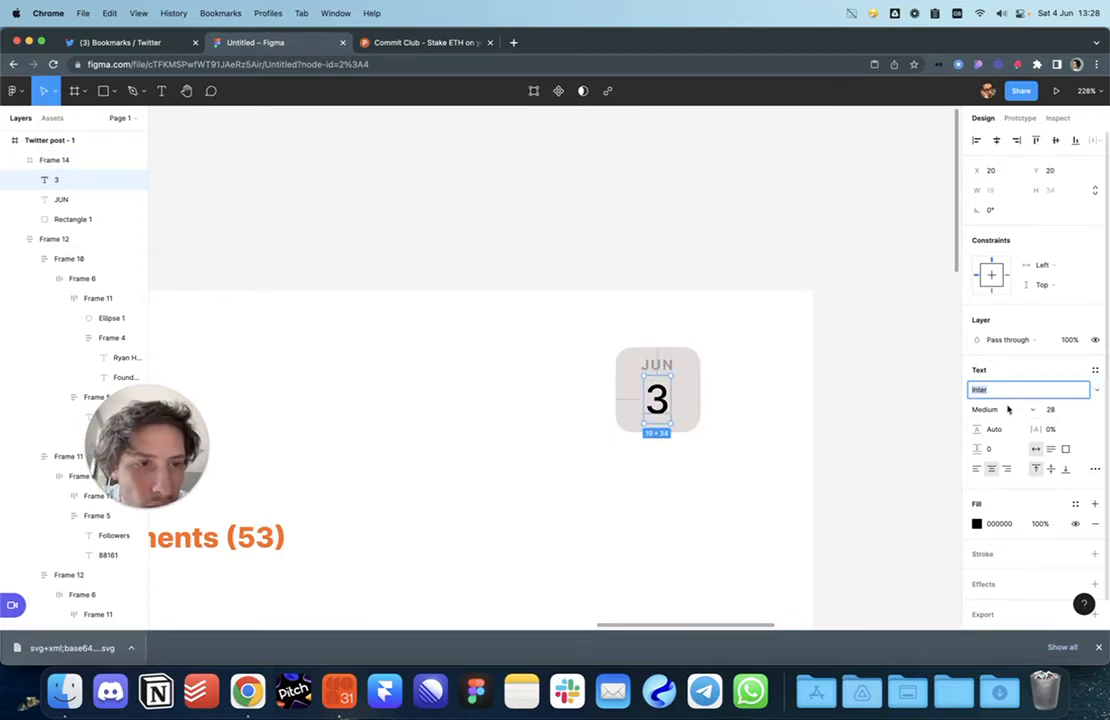
Step: Set the 3 to Light weight and fill the badge's background square white
{"action": "left_click", "coordinate": [997, 409]}
{"action": "left_click", "coordinate": [998, 380]}
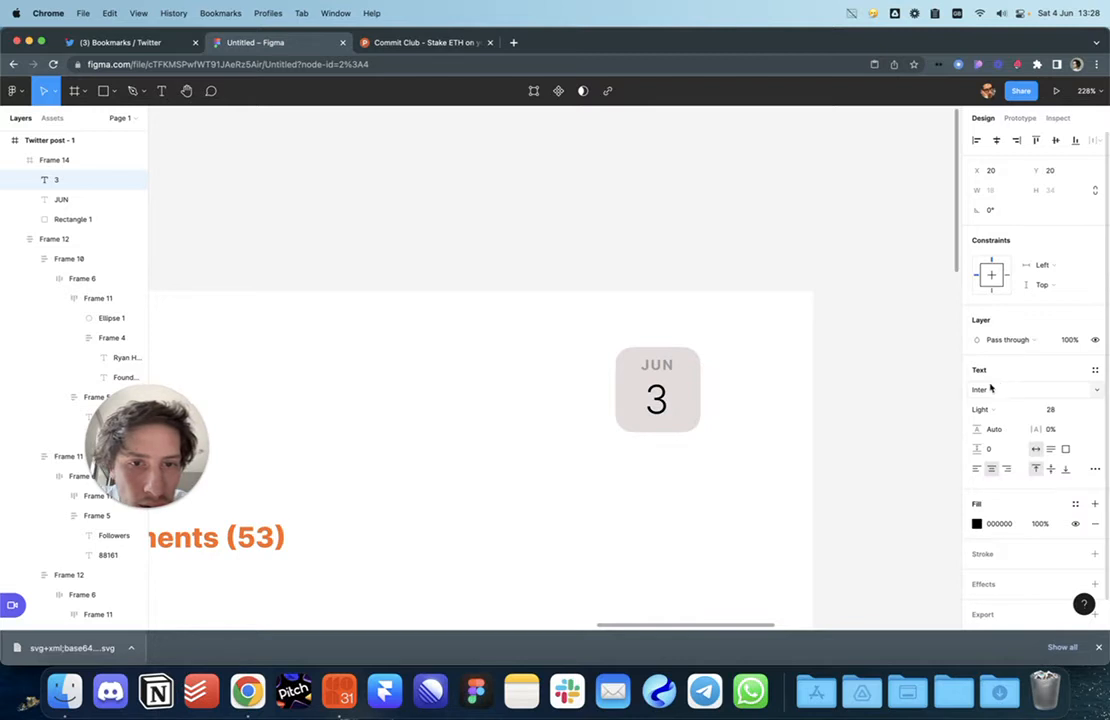
{"action": "left_click", "coordinate": [818, 428]}
{"action": "left_click", "coordinate": [697, 383]}
{"action": "left_click", "coordinate": [976, 411]}
{"action": "left_click_drag", "start_coordinate": [910, 402], "coordinate": [741, 238]}
{"action": "left_click", "coordinate": [741, 238]}
{"action": "left_click", "coordinate": [741, 238]}
{"action": "scroll", "coordinate": [741, 238], "scroll_direction": "left", "scroll_amount": 3}
{"action": "scroll", "coordinate": [742, 238], "scroll_direction": "down", "scroll_amount": 6}
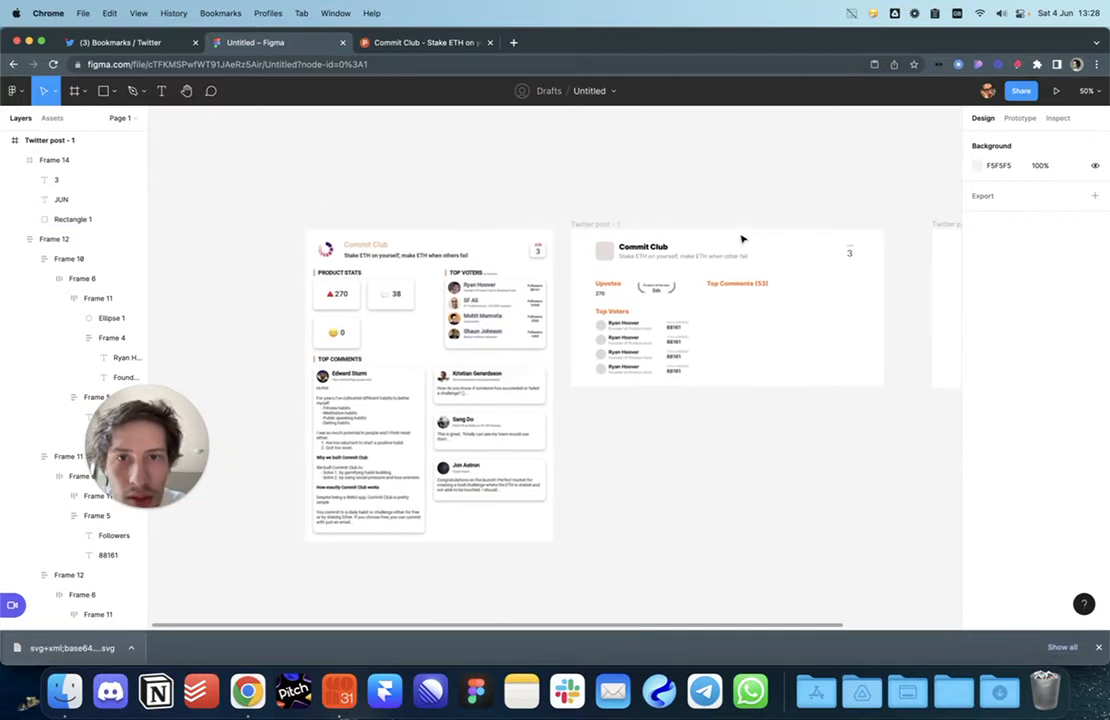
Step: Recolour the JUN label's fill to red ED3529 at 100% opacity
{"action": "scroll", "coordinate": [740, 240], "scroll_direction": "up", "scroll_amount": 5}
{"action": "left_click", "coordinate": [430, 303]}
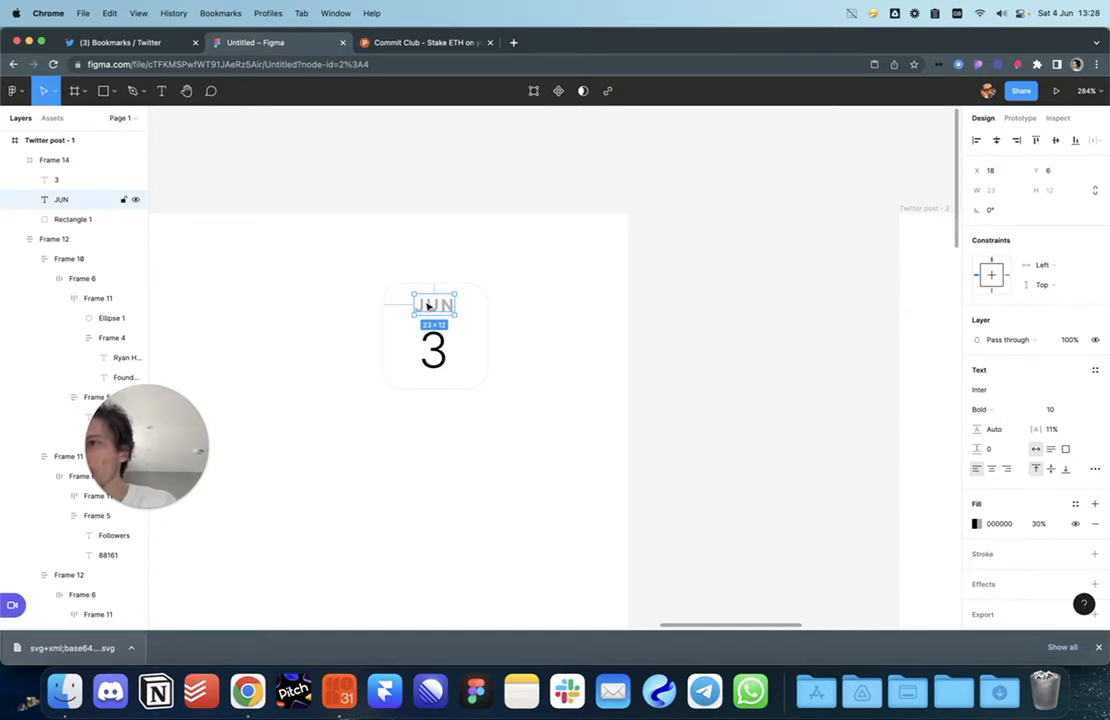
{"action": "scroll", "coordinate": [450, 298], "scroll_direction": "up", "scroll_amount": 5}
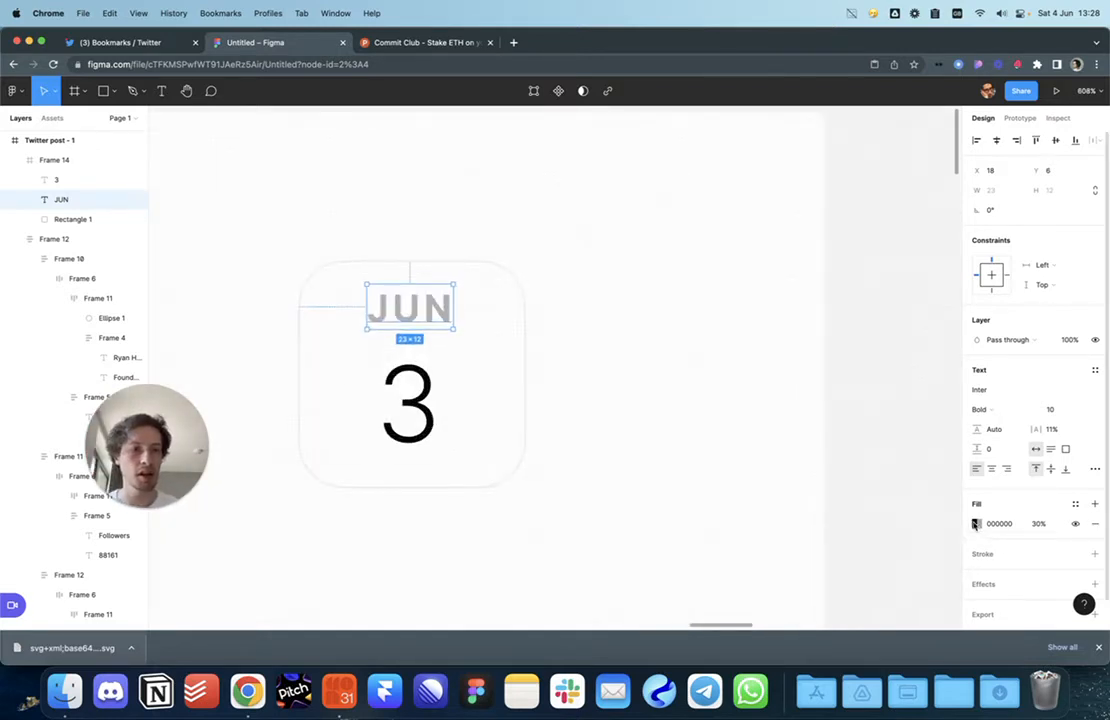
{"action": "left_click", "coordinate": [976, 524]}
{"action": "left_click_drag", "start_coordinate": [940, 368], "coordinate": [946, 277]}
{"action": "left_click_drag", "start_coordinate": [852, 410], "coordinate": [914, 333]}
{"action": "left_click", "coordinate": [1040, 524]}
{"action": "type", "text": "100"}
{"action": "key", "text": "Return"}
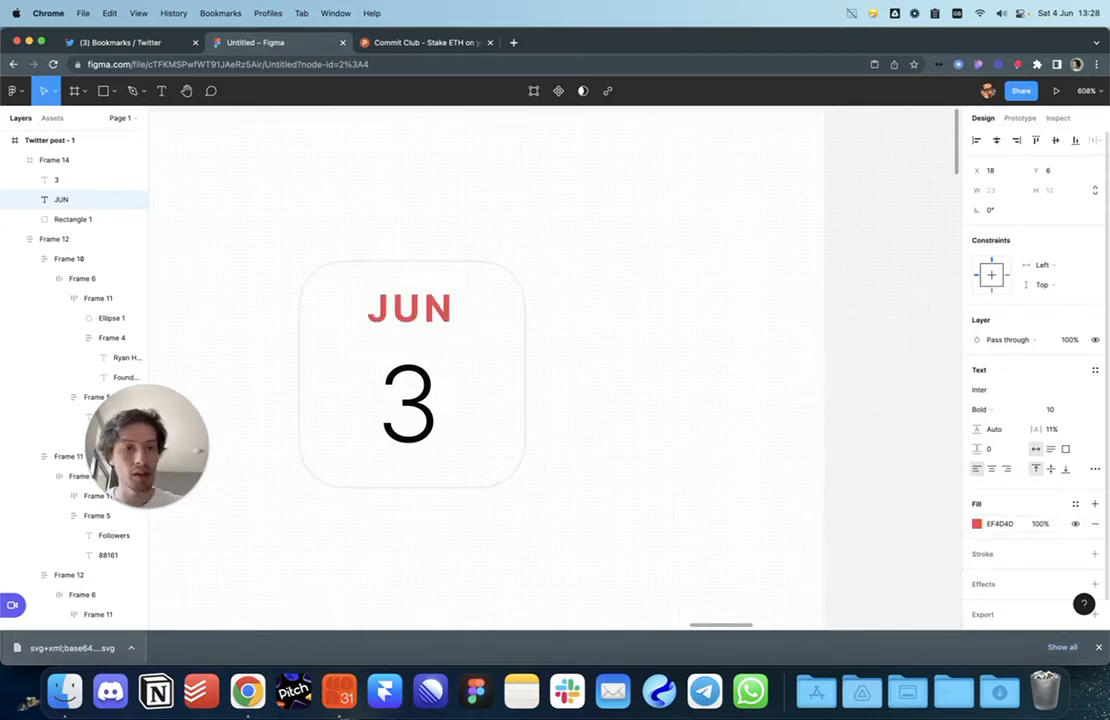
{"action": "left_click", "coordinate": [977, 524]}
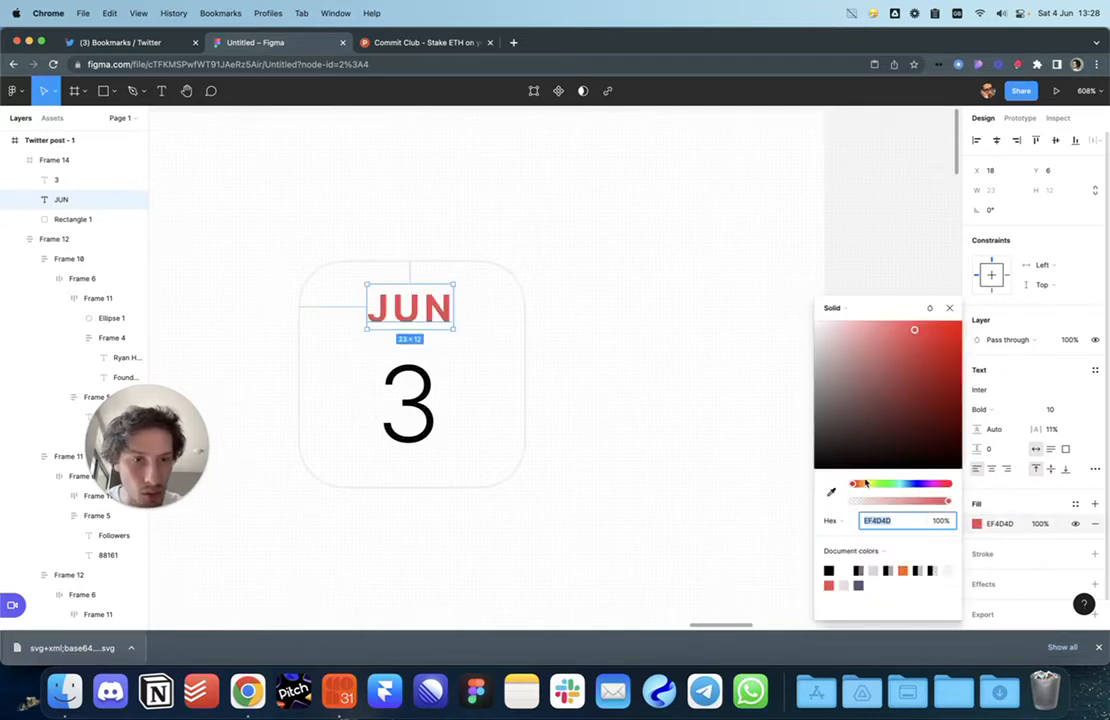
{"action": "left_click_drag", "start_coordinate": [866, 484], "coordinate": [853, 485]}
{"action": "left_click_drag", "start_coordinate": [943, 344], "coordinate": [919, 340]}
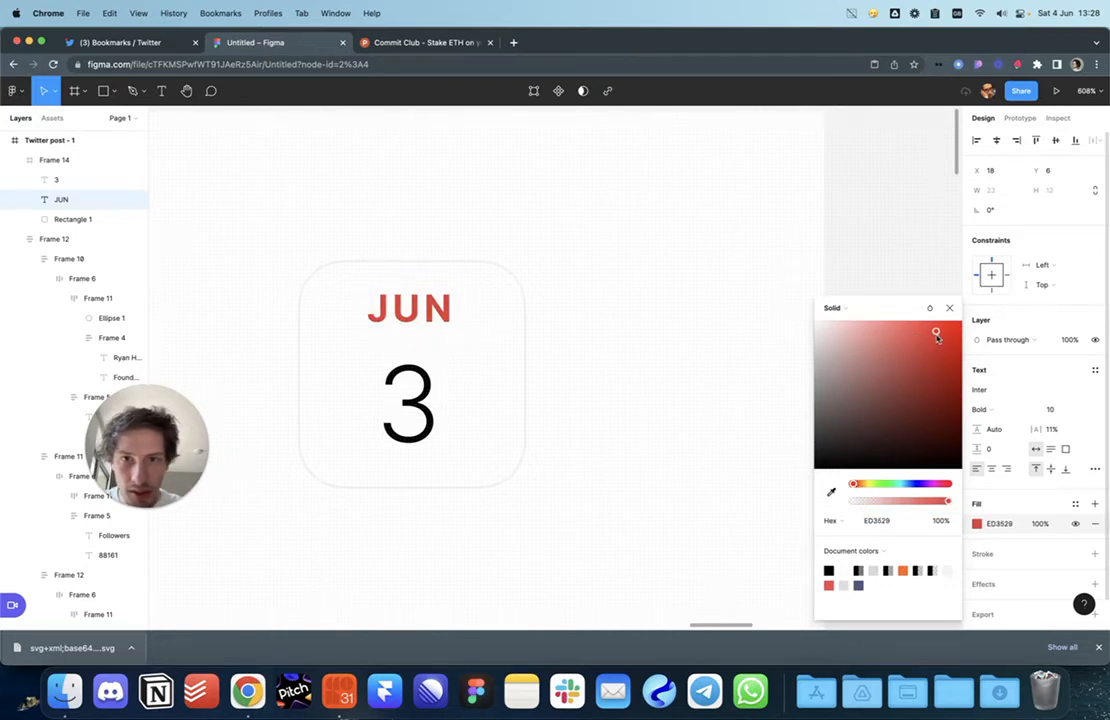
{"action": "key", "text": "Escape"}
{"action": "left_click", "coordinate": [739, 384]}
{"action": "scroll", "coordinate": [739, 384], "scroll_direction": "down", "scroll_amount": 10}
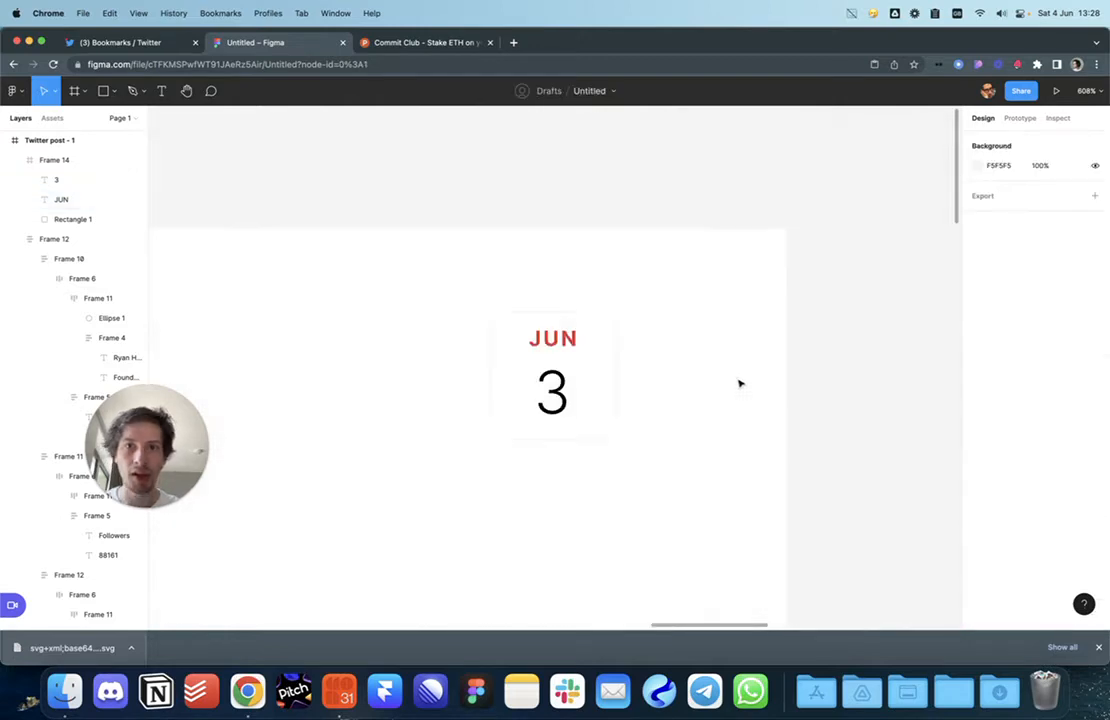
Step: Set the badge's day number 3 to font size 30
{"action": "scroll", "coordinate": [739, 384], "scroll_direction": "up", "scroll_amount": 5}
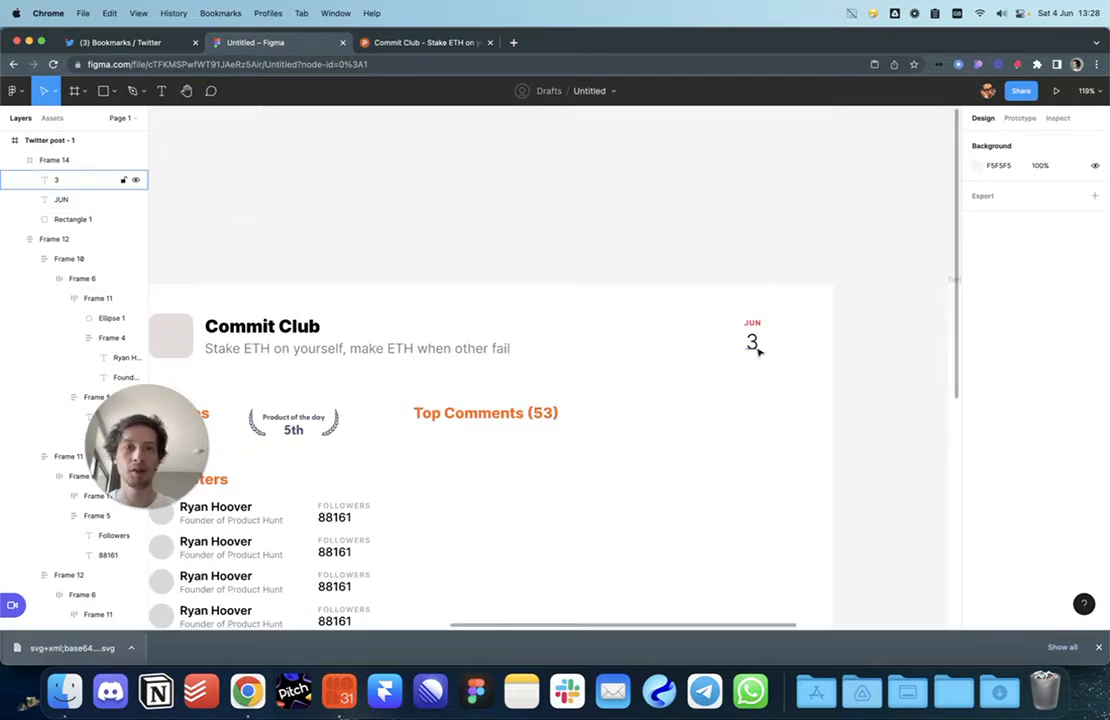
{"action": "left_click", "coordinate": [756, 349]}
{"action": "scroll", "coordinate": [756, 349], "scroll_direction": "up", "scroll_amount": 2}
{"action": "key", "text": "Up"}
{"action": "key", "text": "Up"}
{"action": "key", "text": "Up"}
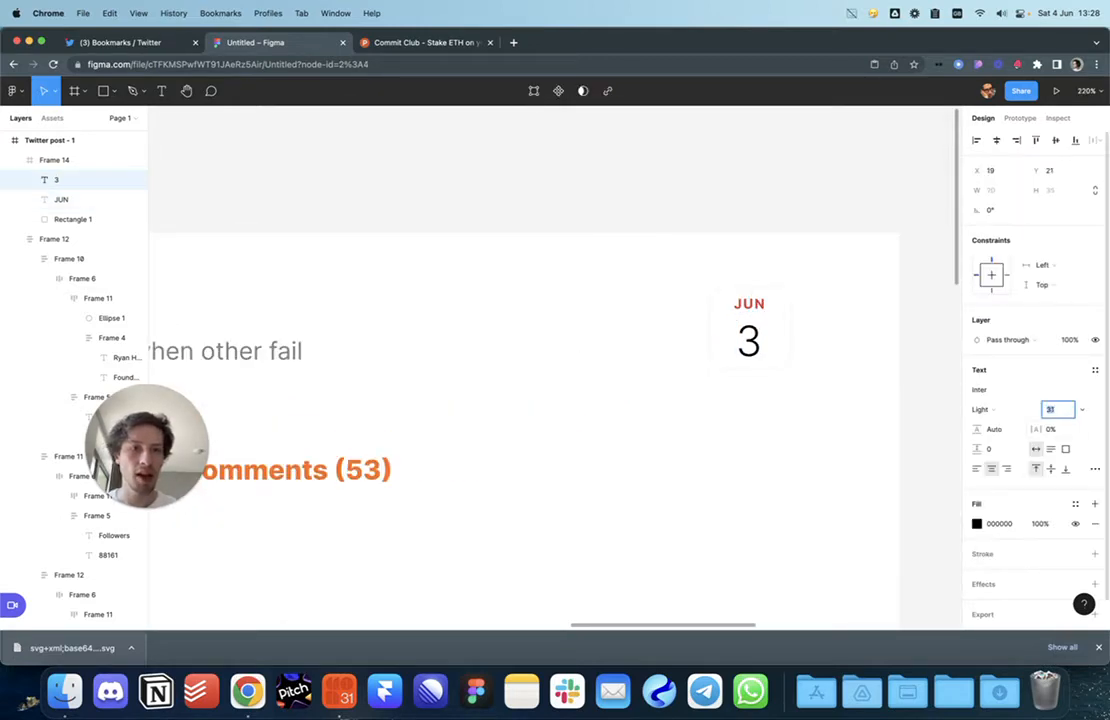
{"action": "key", "text": "Return"}
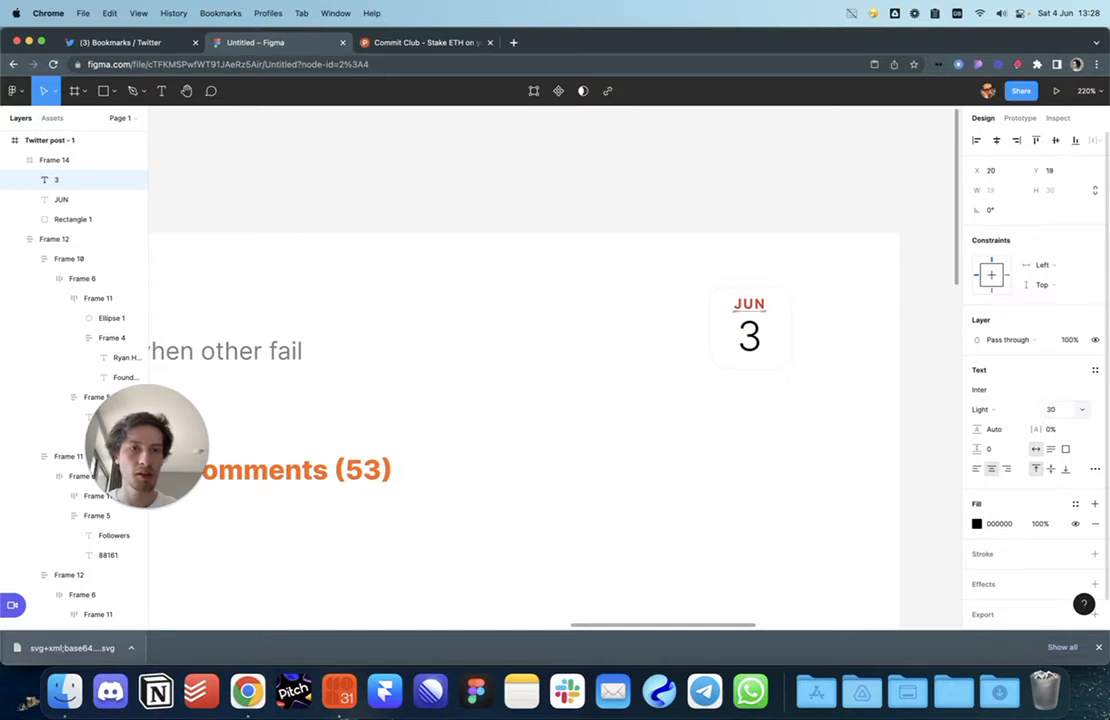
{"action": "left_click", "coordinate": [880, 364]}
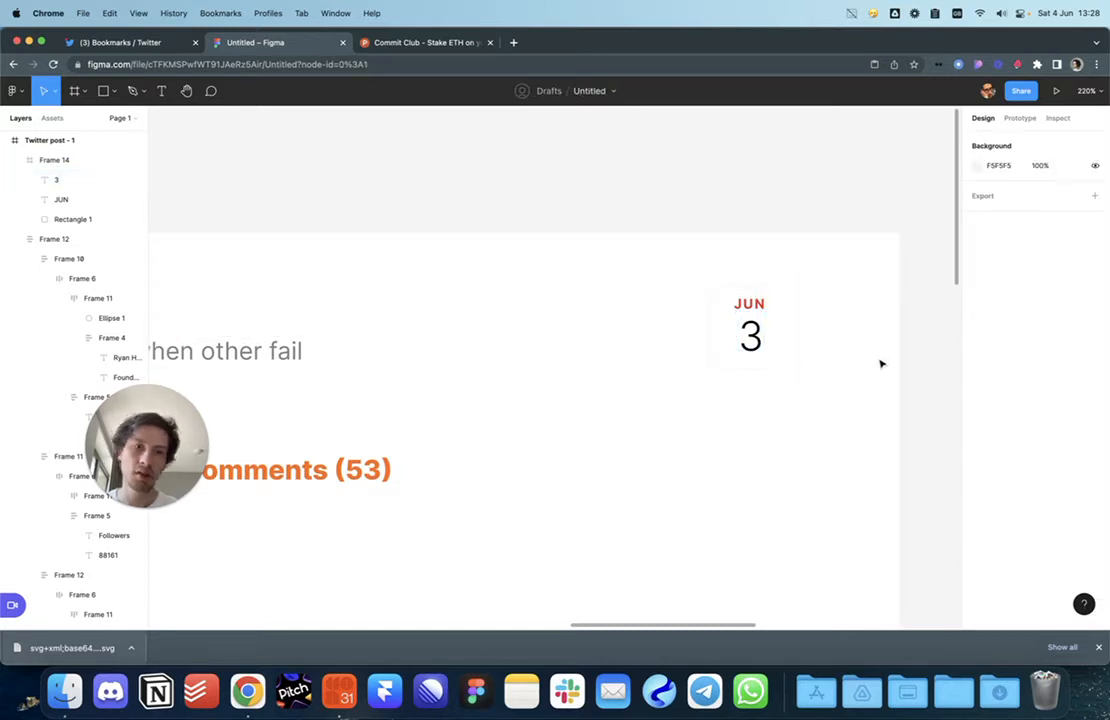
Step: Resize the 3's text box to 60 px wide at X 0 so it spans the badge
{"action": "left_click", "coordinate": [765, 360]}
{"action": "left_click", "coordinate": [750, 338]}
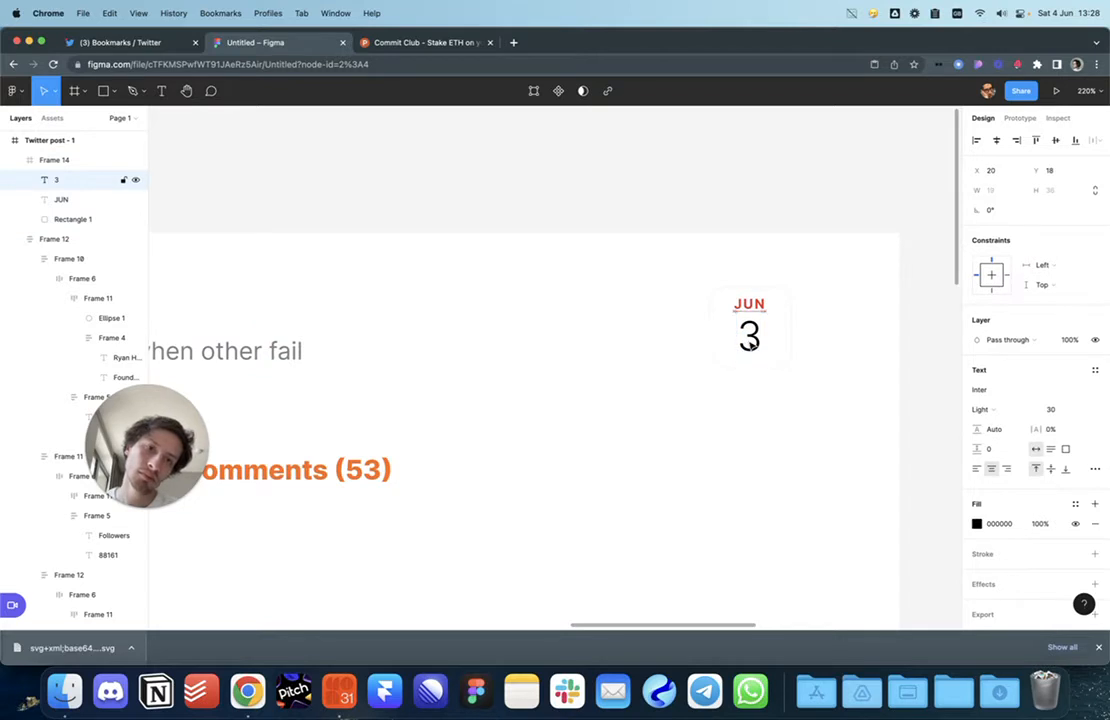
{"action": "left_click", "coordinate": [810, 359]}
{"action": "scroll", "coordinate": [816, 361], "scroll_direction": "up", "scroll_amount": 1}
{"action": "left_click", "coordinate": [748, 351], "text": "super"}
{"action": "left_click_drag", "start_coordinate": [763, 350], "coordinate": [788, 350]}
{"action": "scroll", "coordinate": [790, 352], "scroll_direction": "down", "scroll_amount": 1}
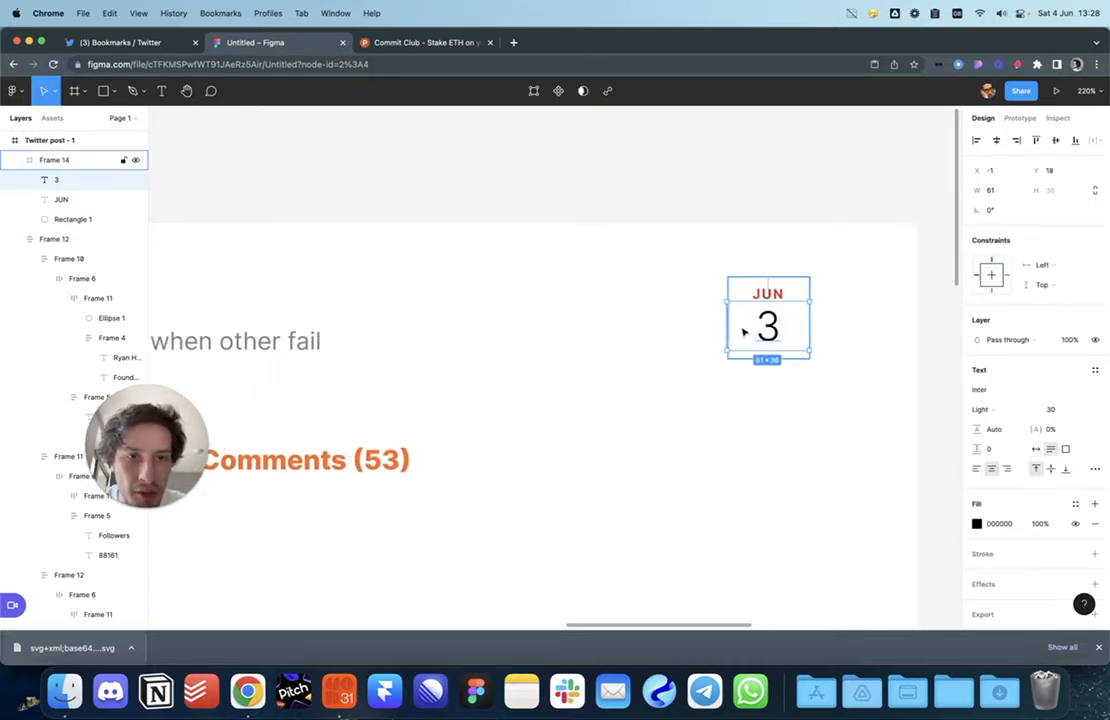
{"action": "scroll", "coordinate": [743, 332], "scroll_direction": "up", "scroll_amount": 5}
{"action": "left_click_drag", "start_coordinate": [715, 323], "coordinate": [718, 324]}
{"action": "scroll", "coordinate": [773, 344], "scroll_direction": "up", "scroll_amount": 3}
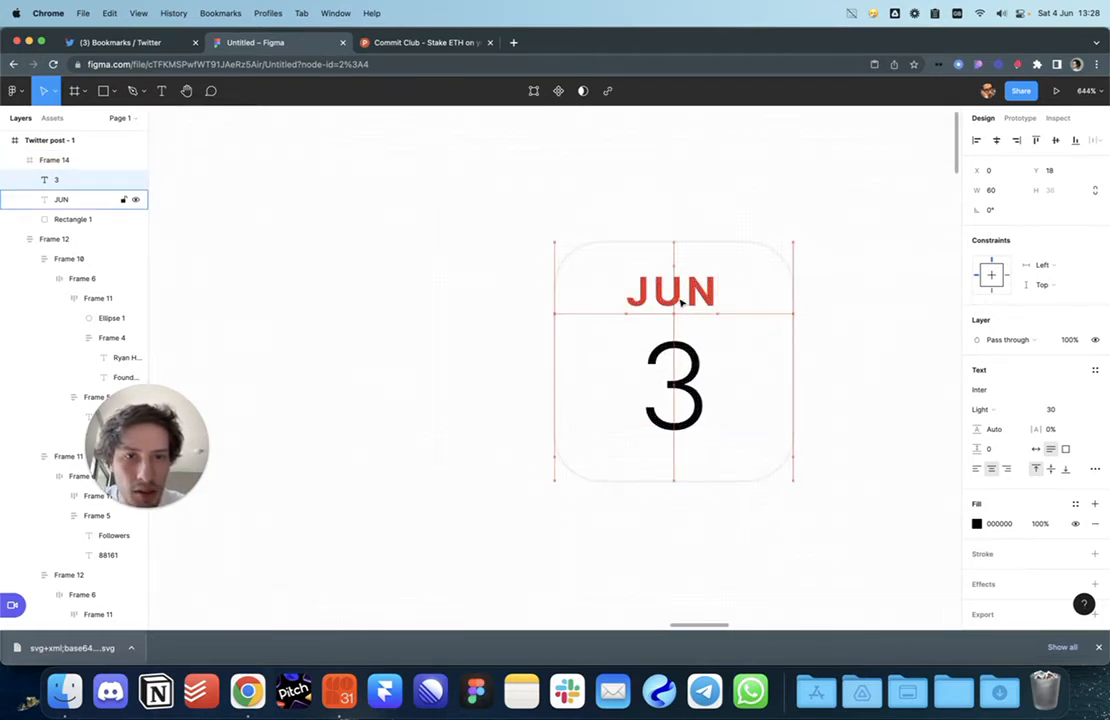
{"action": "scroll", "coordinate": [681, 303], "scroll_direction": "down", "scroll_amount": 5}
{"action": "left_click", "coordinate": [761, 349]}
{"action": "scroll", "coordinate": [761, 349], "scroll_direction": "left", "scroll_amount": 2}
{"action": "scroll", "coordinate": [764, 349], "scroll_direction": "down", "scroll_amount": 5}
{"action": "left_click", "coordinate": [770, 354]}
{"action": "left_click", "coordinate": [843, 369]}
{"action": "scroll", "coordinate": [843, 369], "scroll_direction": "left", "scroll_amount": 2}
Step: Switch to the Commit Club Product Hunt page and scroll to the maker's comment
{"action": "scroll", "coordinate": [868, 372], "scroll_direction": "left", "scroll_amount": 2}
{"action": "scroll", "coordinate": [868, 372], "scroll_direction": "down", "scroll_amount": 4}
{"action": "scroll", "coordinate": [868, 372], "scroll_direction": "up", "scroll_amount": 2}
{"action": "scroll", "coordinate": [868, 372], "scroll_direction": "right", "scroll_amount": 1}
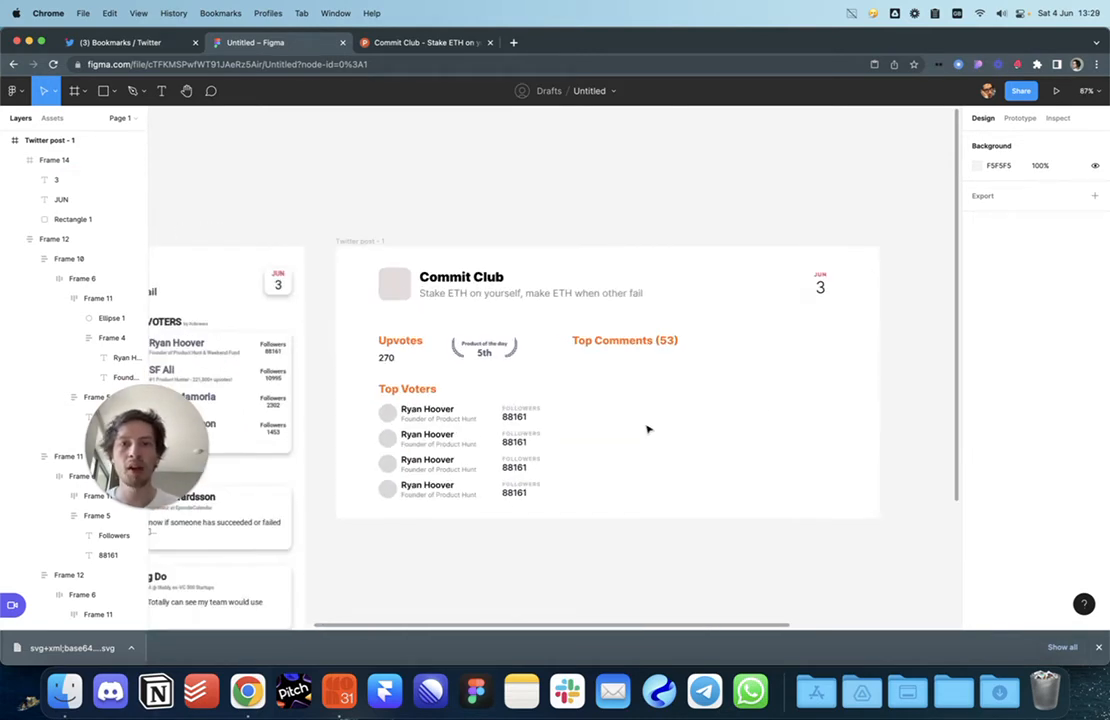
{"action": "scroll", "coordinate": [651, 441], "scroll_direction": "left", "scroll_amount": 2}
{"action": "scroll", "coordinate": [748, 342], "scroll_direction": "left", "scroll_amount": 1}
{"action": "left_click", "coordinate": [437, 44]}
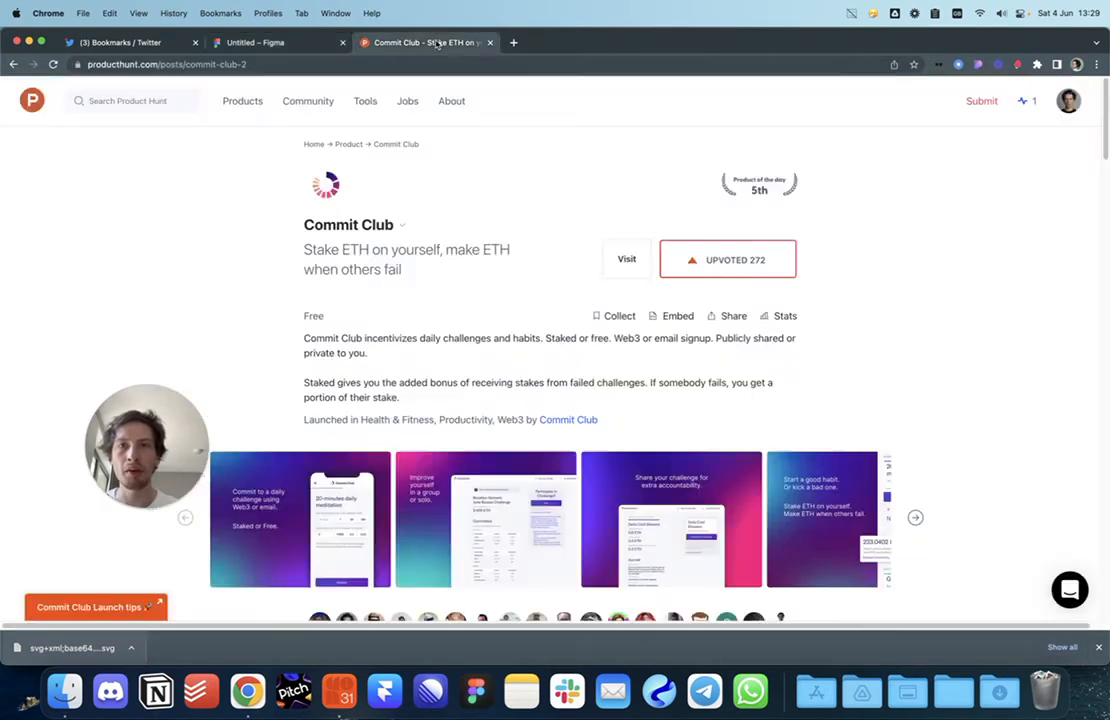
{"action": "scroll", "coordinate": [488, 299], "scroll_direction": "down", "scroll_amount": 10}
Step: Save the maker's profile photo to the Desktop and select their name and handle
{"action": "right_click", "coordinate": [316, 161]}
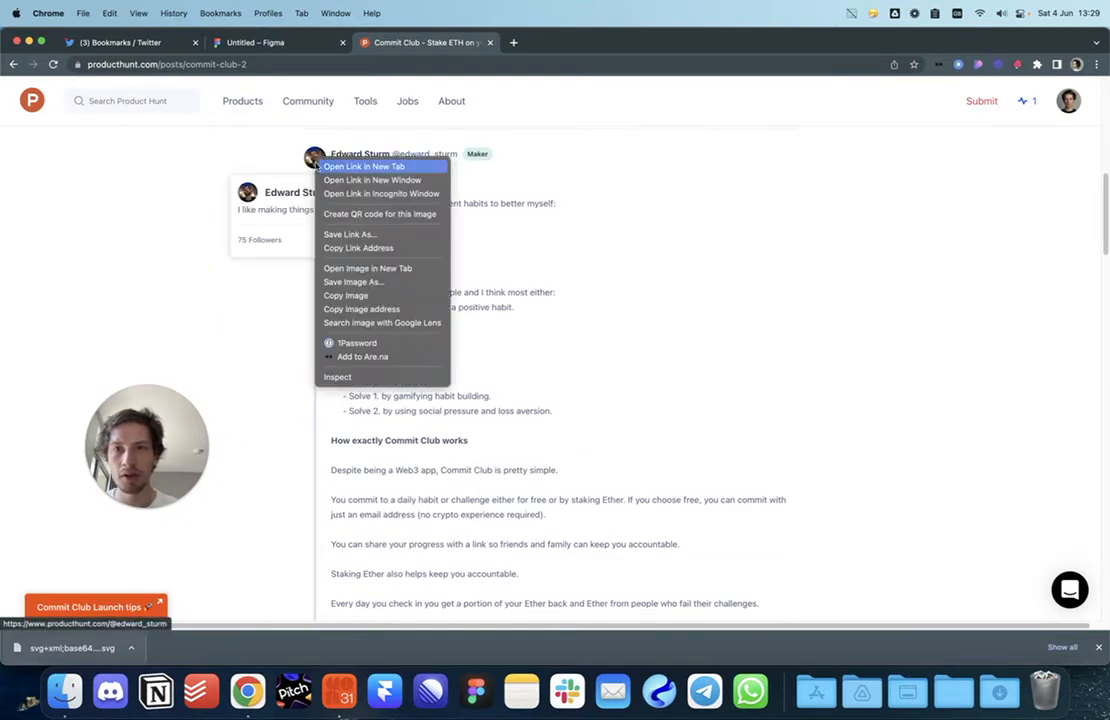
{"action": "left_click", "coordinate": [347, 291]}
{"action": "key", "text": "Return"}
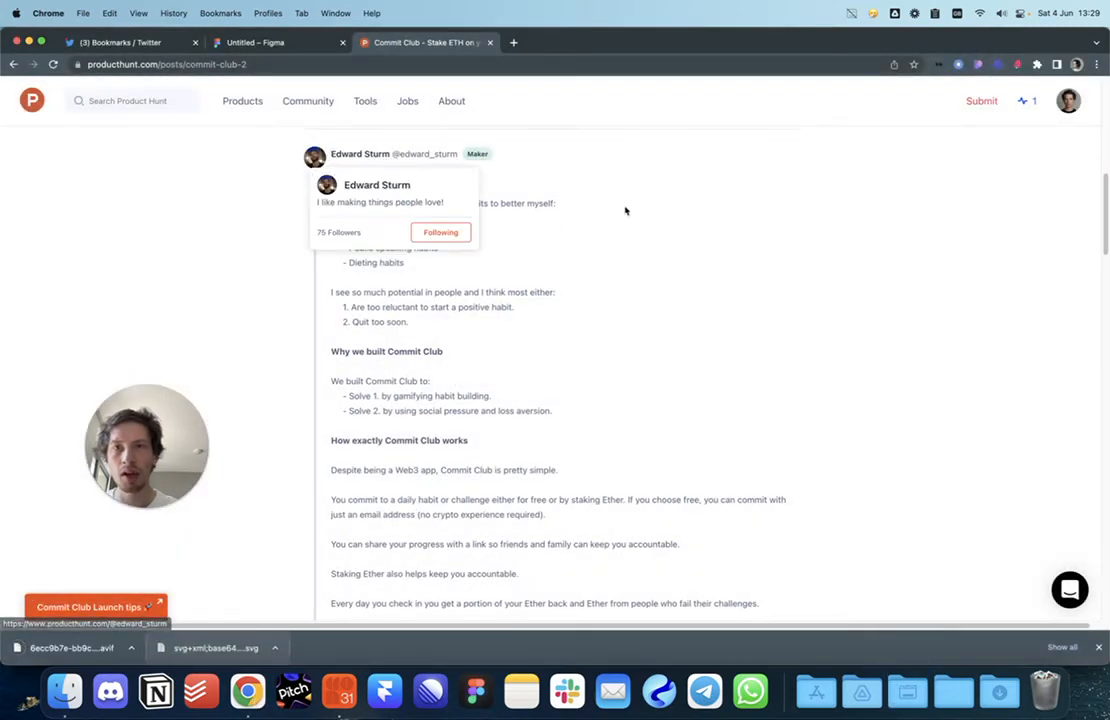
{"action": "left_click_drag", "start_coordinate": [461, 156], "coordinate": [273, 55]}
Step: Copy the first Top Voters row under Top Comments and paste the maker's name into it
{"action": "left_click", "coordinate": [258, 44]}
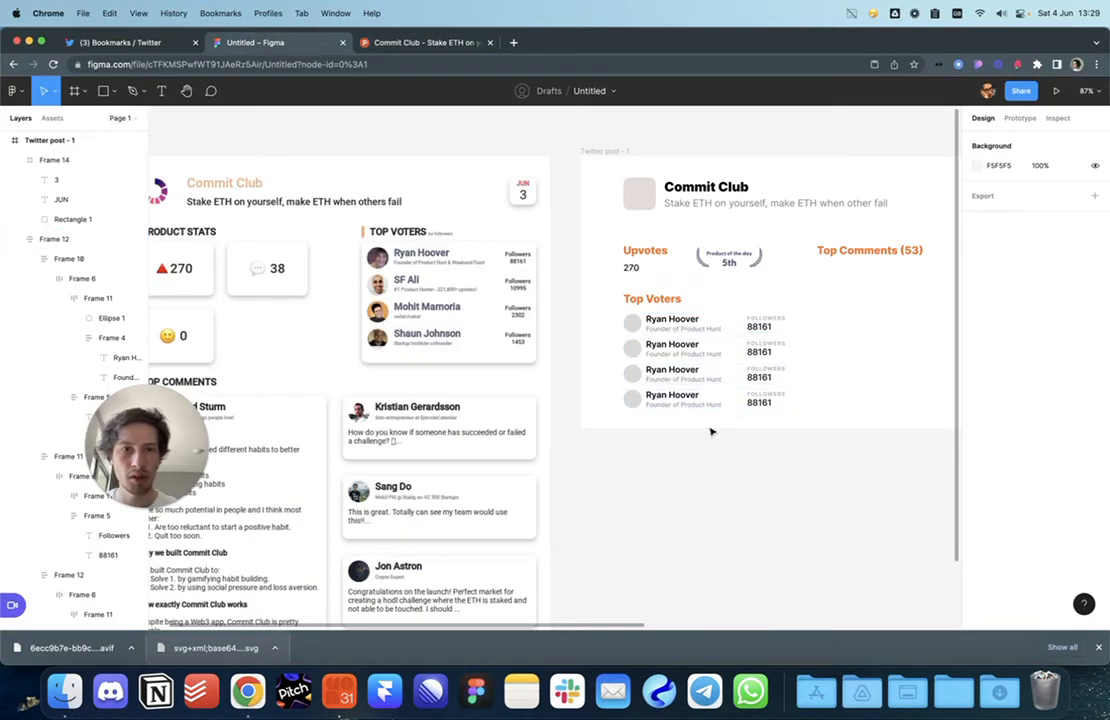
{"action": "scroll", "coordinate": [712, 432], "scroll_direction": "right", "scroll_amount": 3}
{"action": "double_click", "coordinate": [499, 347]}
{"action": "left_click_drag", "start_coordinate": [500, 347], "coordinate": [710, 296]}
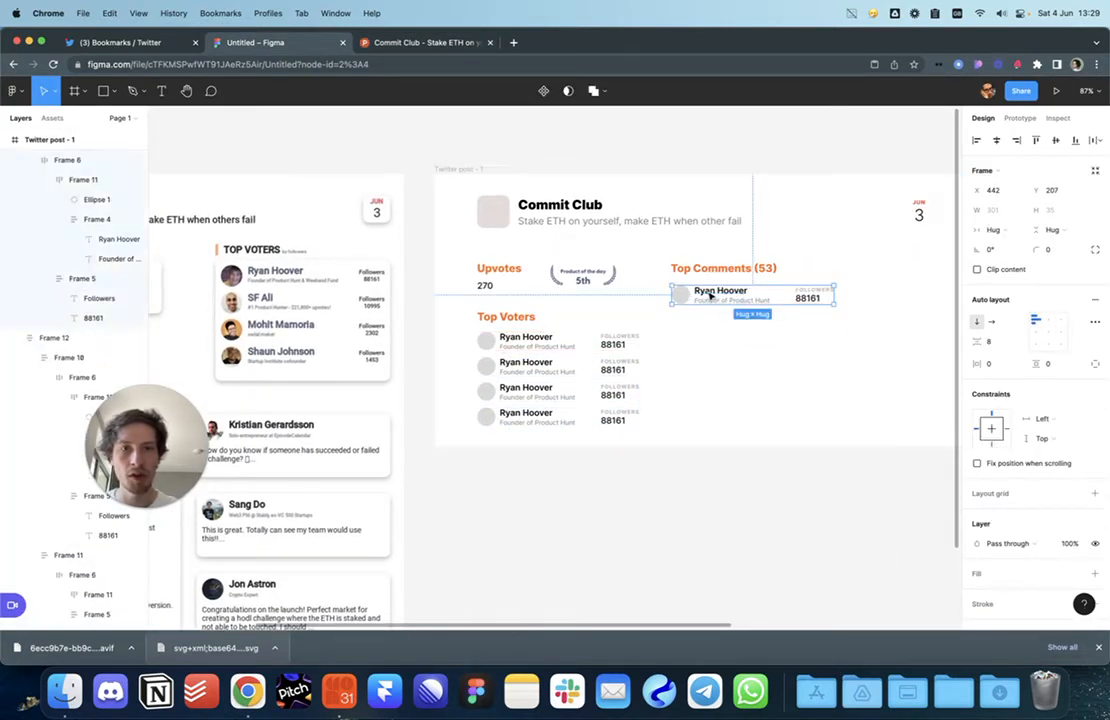
{"action": "double_click", "coordinate": [720, 292]}
{"action": "key", "text": "shift+Down"}
{"action": "key", "text": "shift+Down"}
{"action": "key", "text": "shift+Down"}
{"action": "key", "text": "shift+Down"}
{"action": "key", "text": "shift+Down"}
{"action": "key", "text": "BackSpace"}
{"action": "key", "text": "BackSpace"}
{"action": "key", "text": "super+Left"}
{"action": "key", "text": "BackSpace"}
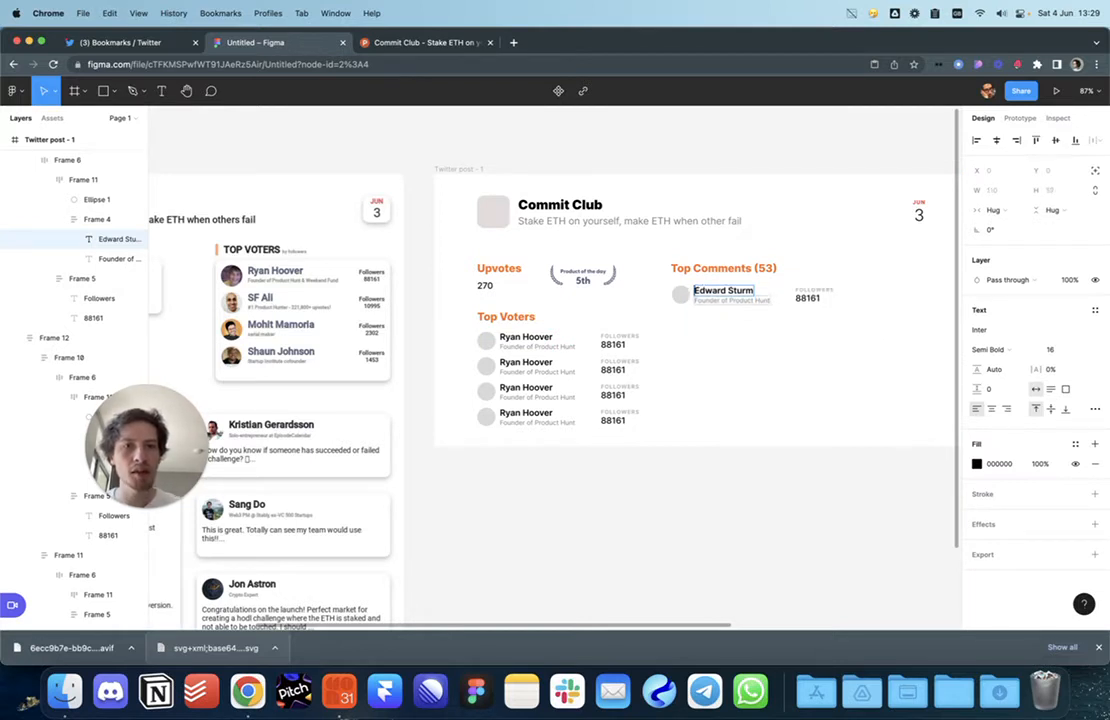
{"action": "left_click", "coordinate": [747, 365]}
Step: Paste the maker's Product Hunt bio 'I like making things people love!' as the row's subtitle
{"action": "left_click", "coordinate": [364, 45]}
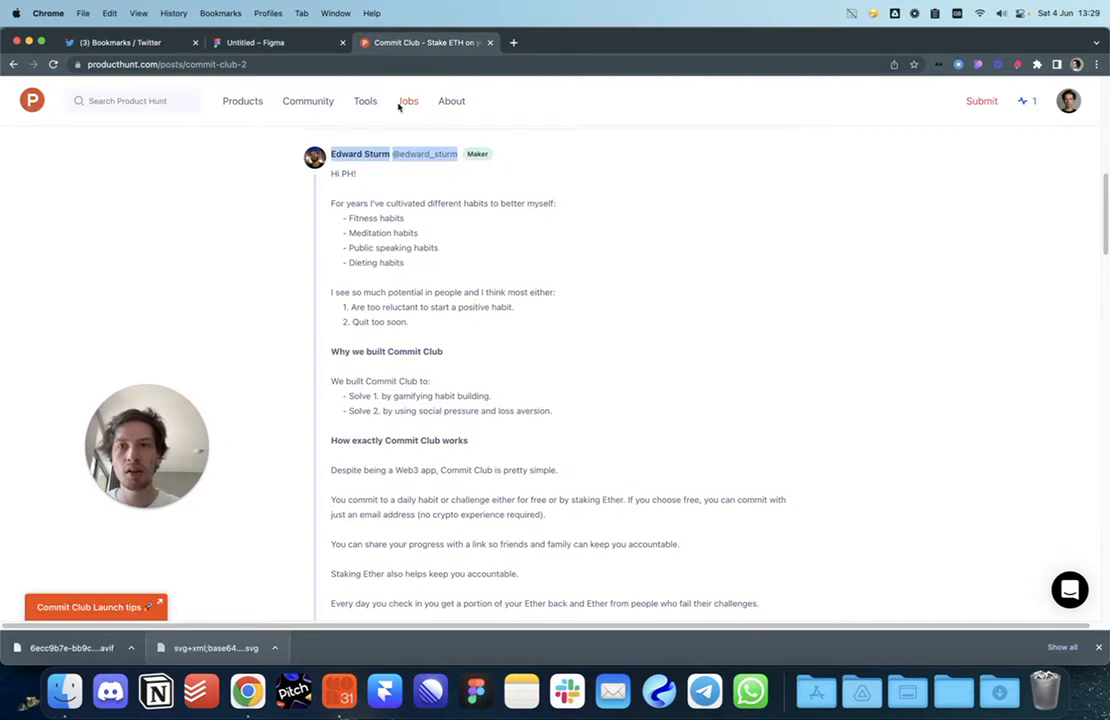
{"action": "left_click_drag", "start_coordinate": [364, 210], "coordinate": [225, 208]}
{"action": "key", "text": "super+c"}
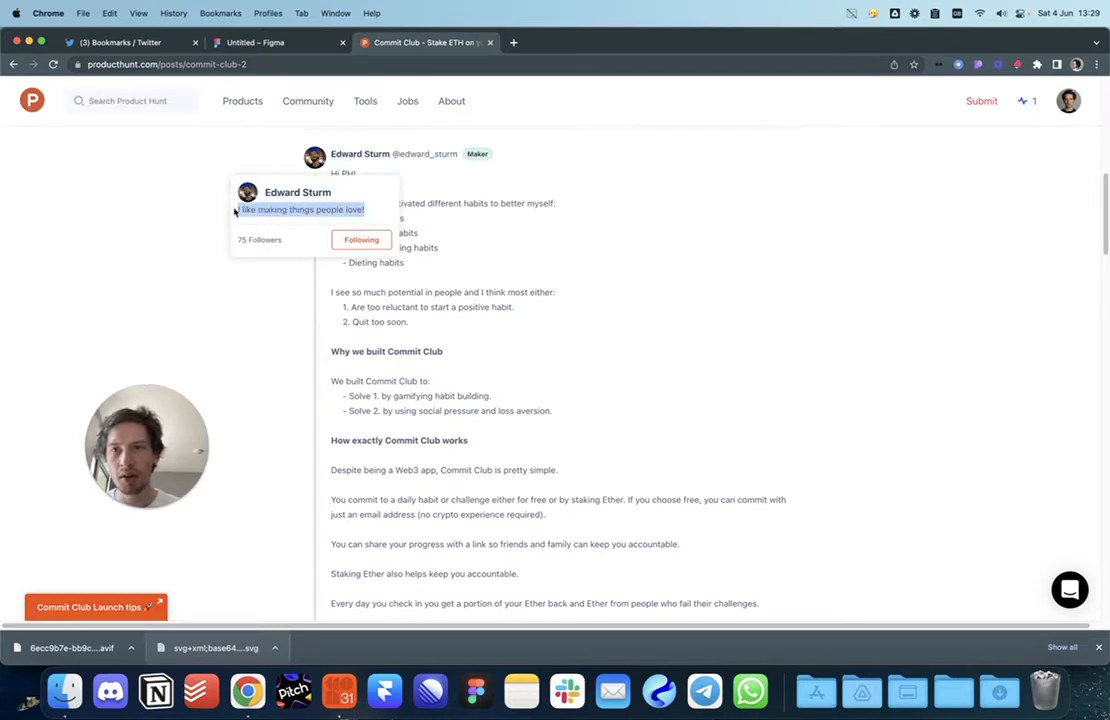
{"action": "left_click", "coordinate": [297, 47]}
{"action": "double_click", "coordinate": [712, 301], "text": "super"}
{"action": "key", "text": "super+v"}
{"action": "key", "text": "Escape"}
Step: Delete the followers count group from the new comment row
{"action": "scroll", "coordinate": [760, 330], "scroll_direction": "right", "scroll_amount": 3}
{"action": "left_click", "coordinate": [723, 287]}
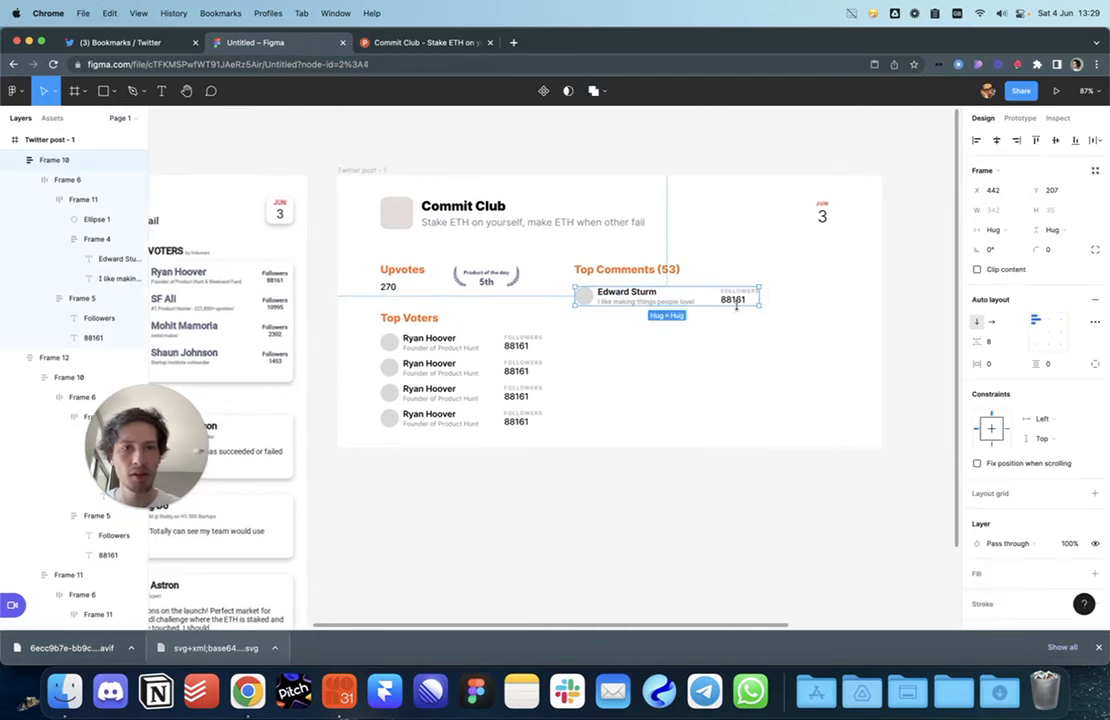
{"action": "double_click", "coordinate": [739, 300]}
{"action": "double_click", "coordinate": [737, 300]}
{"action": "key", "text": "Delete"}
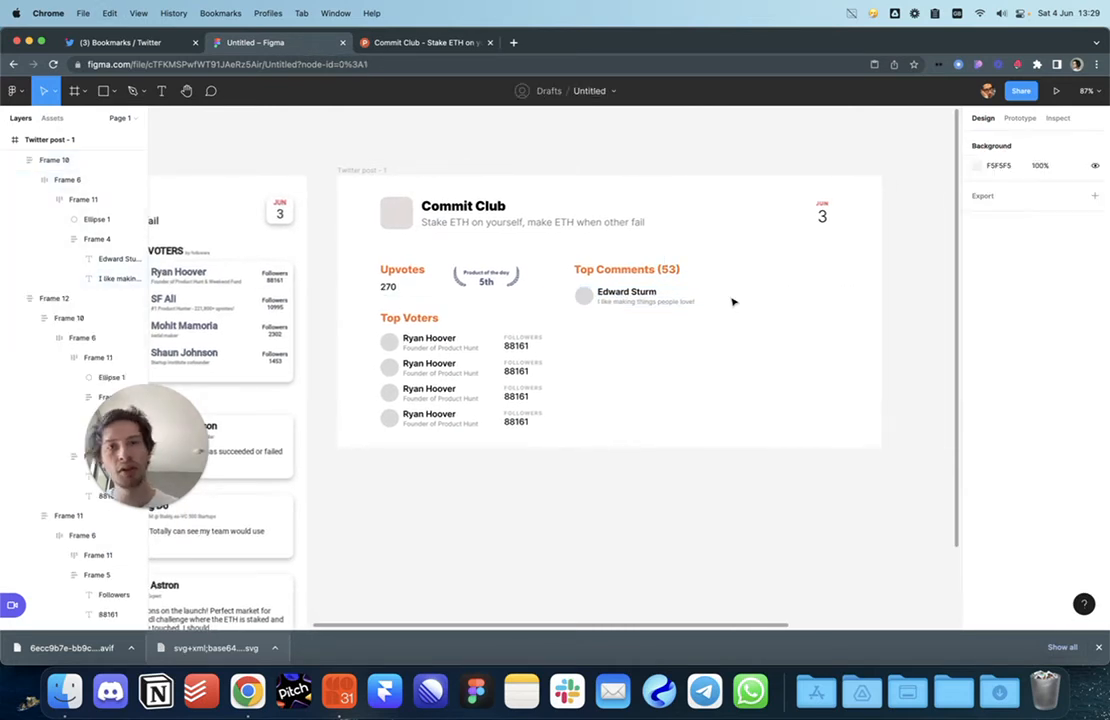
{"action": "scroll", "coordinate": [652, 365], "scroll_direction": "left", "scroll_amount": 2}
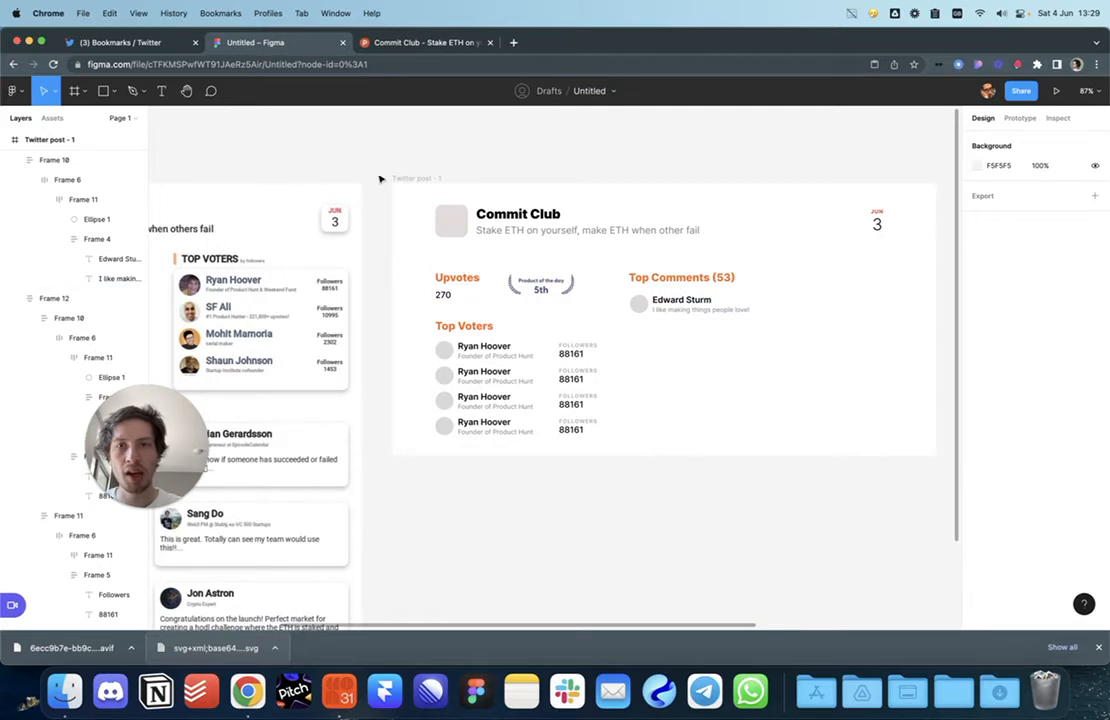
Step: Select the Product Hunt comment from 'Hi PH!' through 'Quit too soon.' and bring it back to Figma
{"action": "left_click", "coordinate": [409, 46]}
{"action": "left_click_drag", "start_coordinate": [326, 177], "coordinate": [456, 77]}
{"action": "scroll", "coordinate": [560, 500], "scroll_direction": "down", "scroll_amount": 5}
{"action": "scroll", "coordinate": [490, 345], "scroll_direction": "up", "scroll_amount": 11}
{"action": "scroll", "coordinate": [475, 420], "scroll_direction": "down", "scroll_amount": 20}
{"action": "scroll", "coordinate": [452, 440], "scroll_direction": "up", "scroll_amount": 20}
{"action": "scroll", "coordinate": [406, 304], "scroll_direction": "down", "scroll_amount": 6}
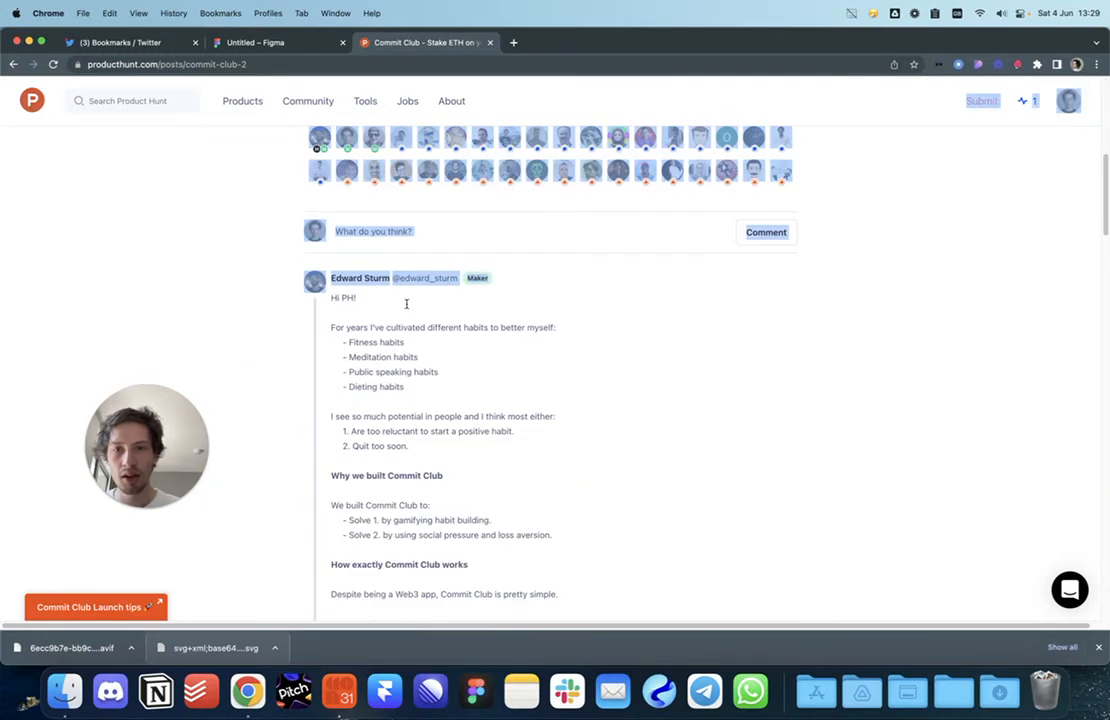
{"action": "left_click", "coordinate": [405, 309]}
{"action": "left_click_drag", "start_coordinate": [347, 221], "coordinate": [447, 351]}
{"action": "key", "text": "super+c"}
{"action": "left_click", "coordinate": [300, 36]}
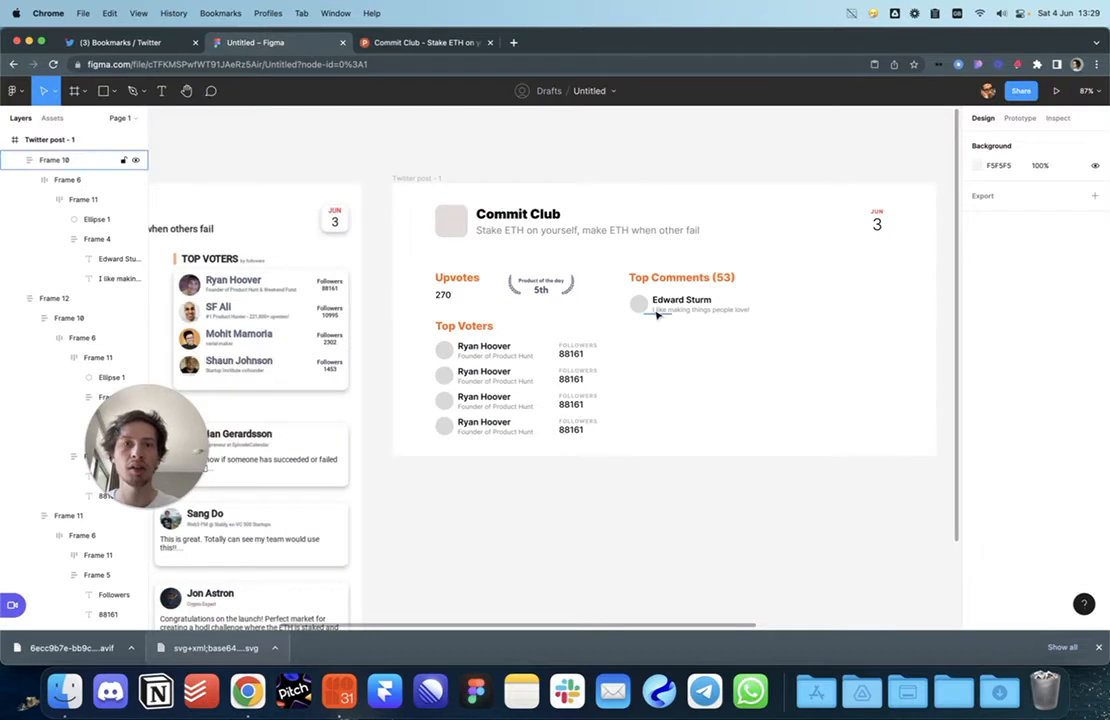
{"action": "scroll", "coordinate": [690, 370], "scroll_direction": "right", "scroll_amount": 3}
{"action": "left_click", "coordinate": [587, 320]}
Step: Draw a grey box below the maker's name and paste the comment text inside it
{"action": "left_click", "coordinate": [562, 359]}
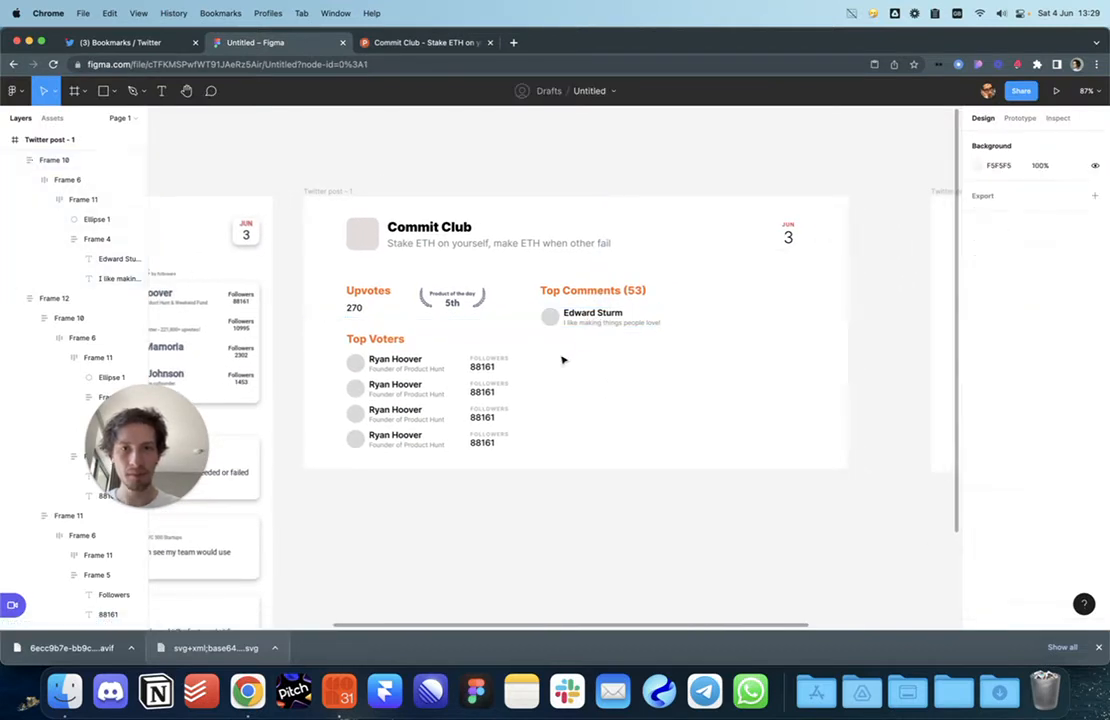
{"action": "key", "text": "r"}
{"action": "left_click_drag", "start_coordinate": [539, 336], "coordinate": [789, 396]}
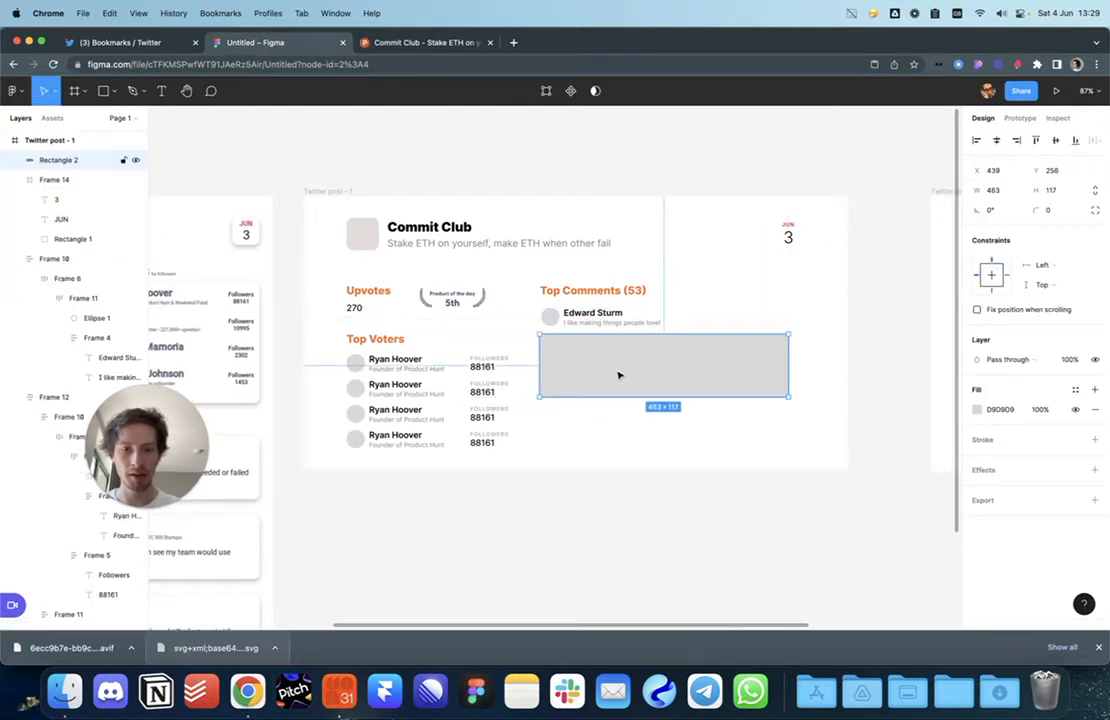
{"action": "key", "text": "t"}
{"action": "left_click", "coordinate": [584, 351]}
{"action": "key", "text": "super+v"}
{"action": "key", "text": "Escape"}
{"action": "left_click_drag", "start_coordinate": [635, 381], "coordinate": [596, 373]}
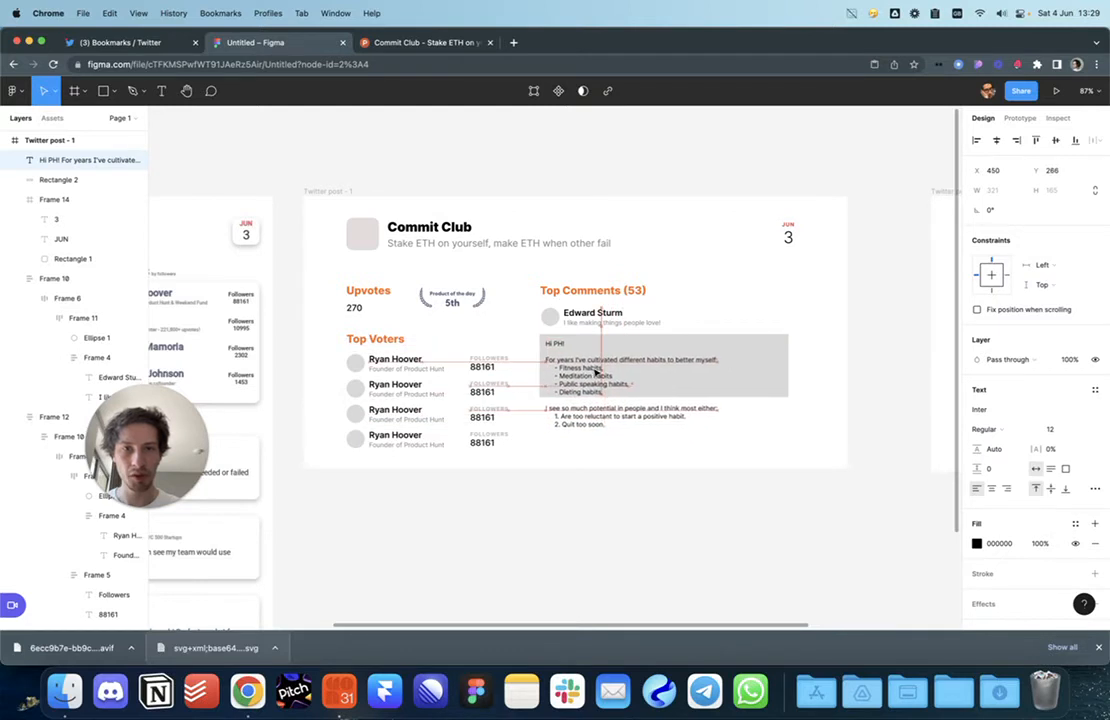
{"action": "mouse_move", "coordinate": [718, 374]}
{"action": "left_mouse_down"}
{"action": "mouse_move", "coordinate": [782, 373]}
{"action": "mouse_move", "coordinate": [720, 376]}
{"action": "left_mouse_up"}
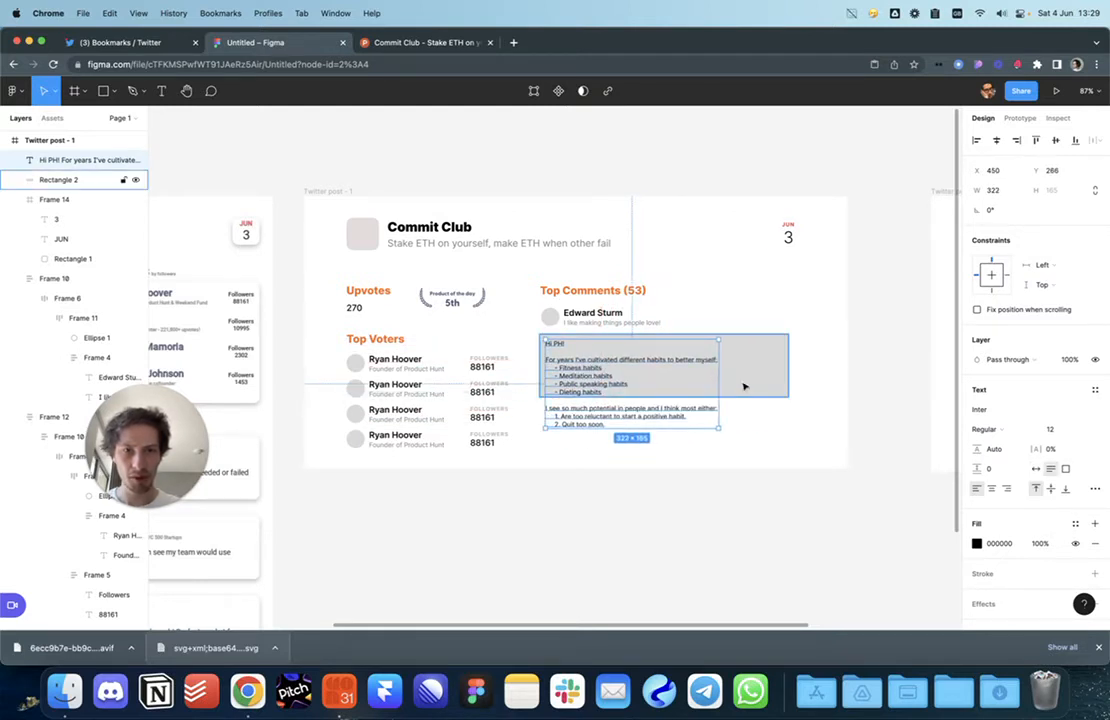
{"action": "key", "text": "Right"}
{"action": "key", "text": "Right"}
{"action": "key", "text": "Right"}
{"action": "key", "text": "Right"}
{"action": "key", "text": "Right"}
{"action": "key", "text": "Right"}
{"action": "key", "text": "Right"}
{"action": "key", "text": "Right"}
{"action": "key", "text": "Right"}
{"action": "key", "text": "Left"}
{"action": "key", "text": "Left"}
{"action": "key", "text": "Left"}
{"action": "key", "text": "Left"}
{"action": "key", "text": "Down"}
{"action": "key", "text": "Down"}
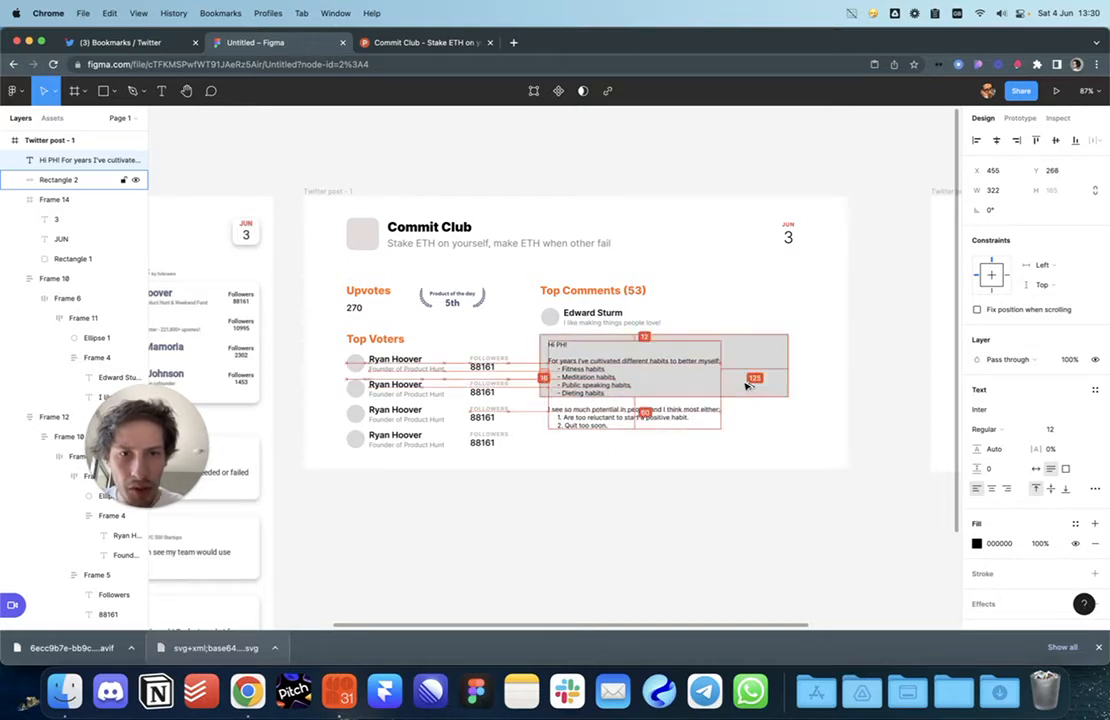
Step: Resize the grey box to 363 wide and tall enough to cover the text
{"action": "left_click", "coordinate": [754, 389]}
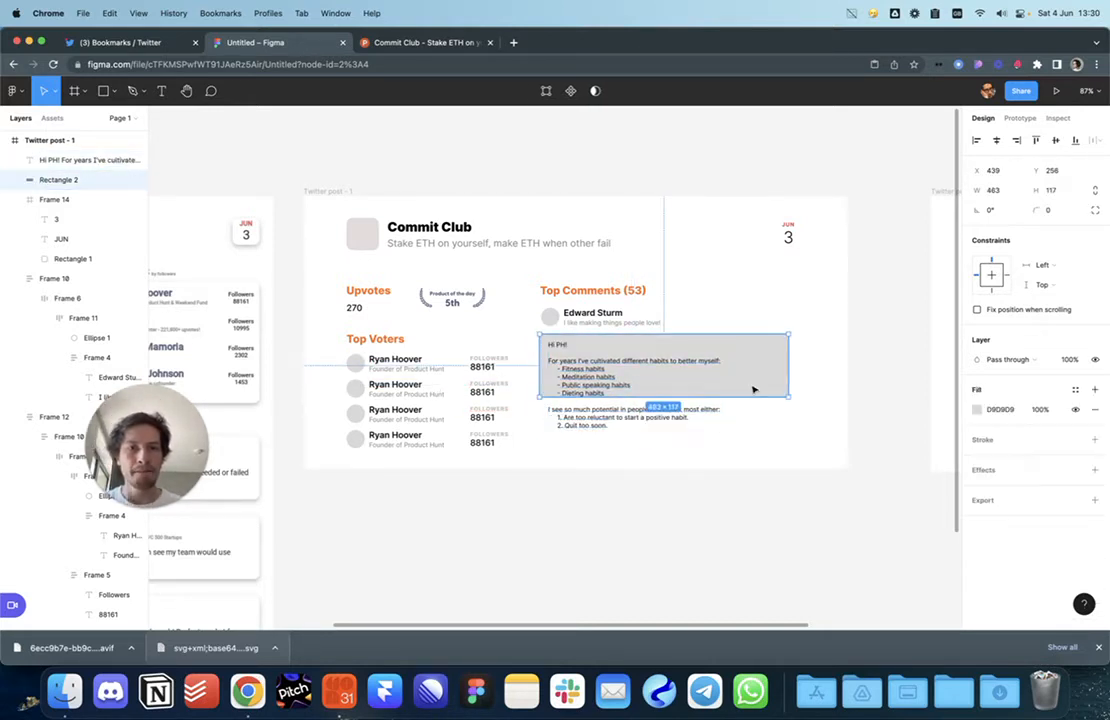
{"action": "key", "text": "super+shift+Left"}
{"action": "key", "text": "super+shift+Left"}
{"action": "key", "text": "super+shift+Left"}
{"action": "key", "text": "super+shift+Left"}
{"action": "key", "text": "super+shift+Left"}
{"action": "key", "text": "super+shift+Left"}
{"action": "key", "text": "super+shift+Left"}
{"action": "key", "text": "super+shift+Left"}
{"action": "key", "text": "super+shift+Left"}
{"action": "key", "text": "super+shift+Left"}
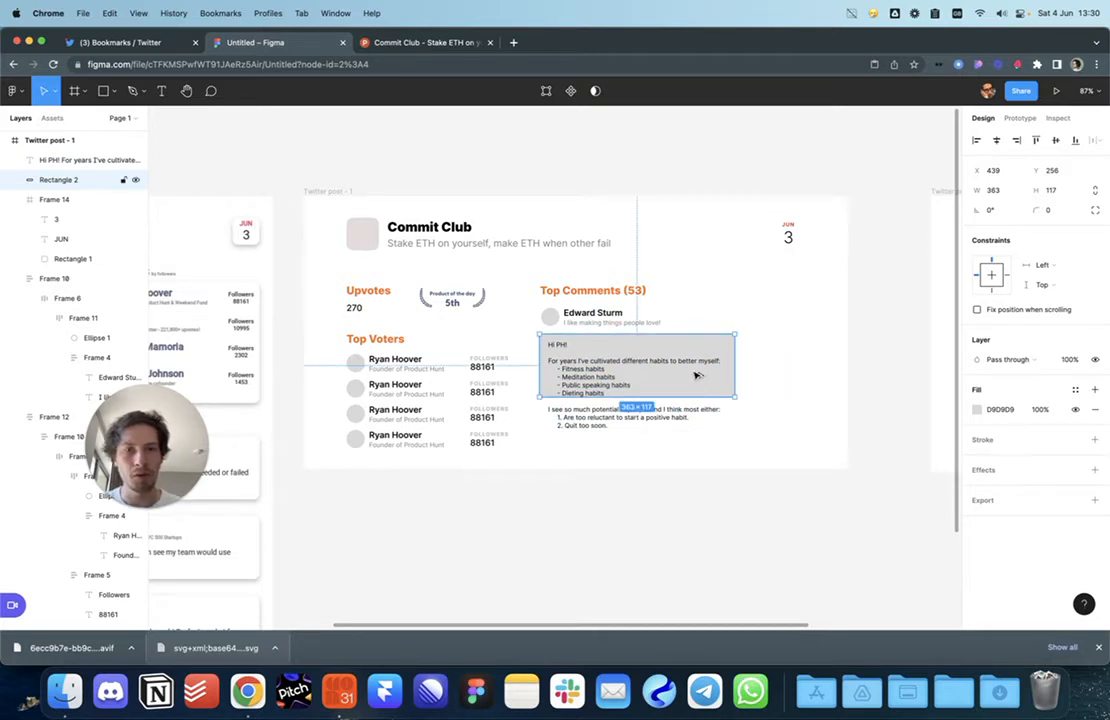
{"action": "key", "text": "super+Left"}
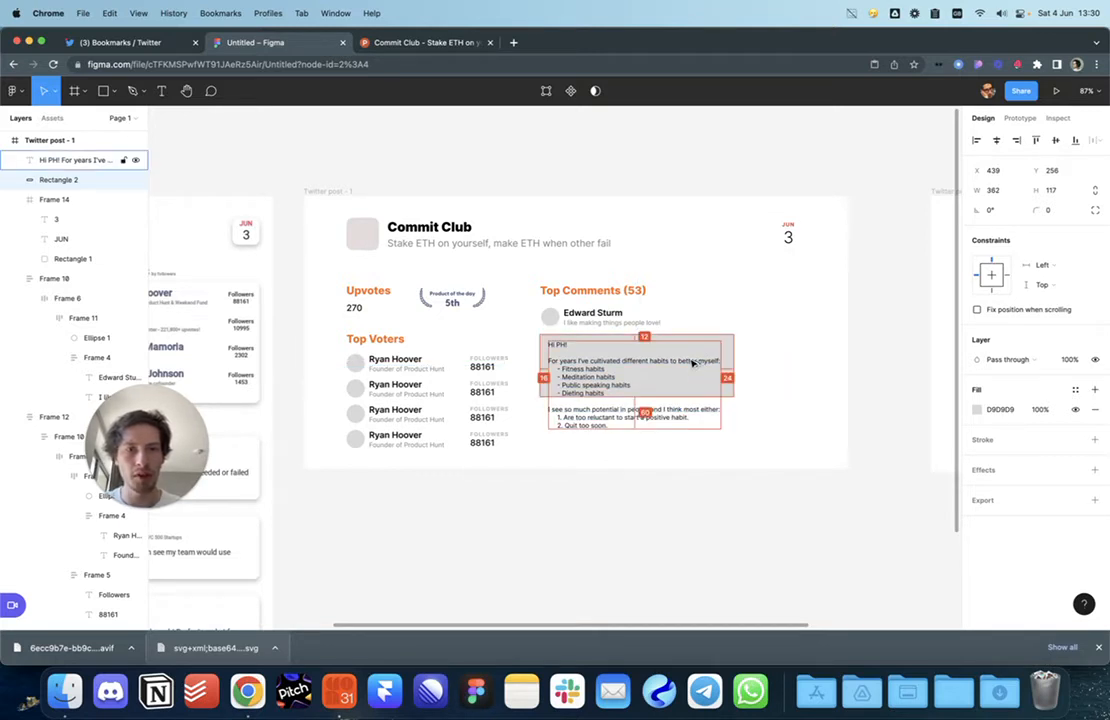
{"action": "key", "text": "super+shift+Down"}
{"action": "key", "text": "super+shift+Down"}
{"action": "key", "text": "super+shift+Down"}
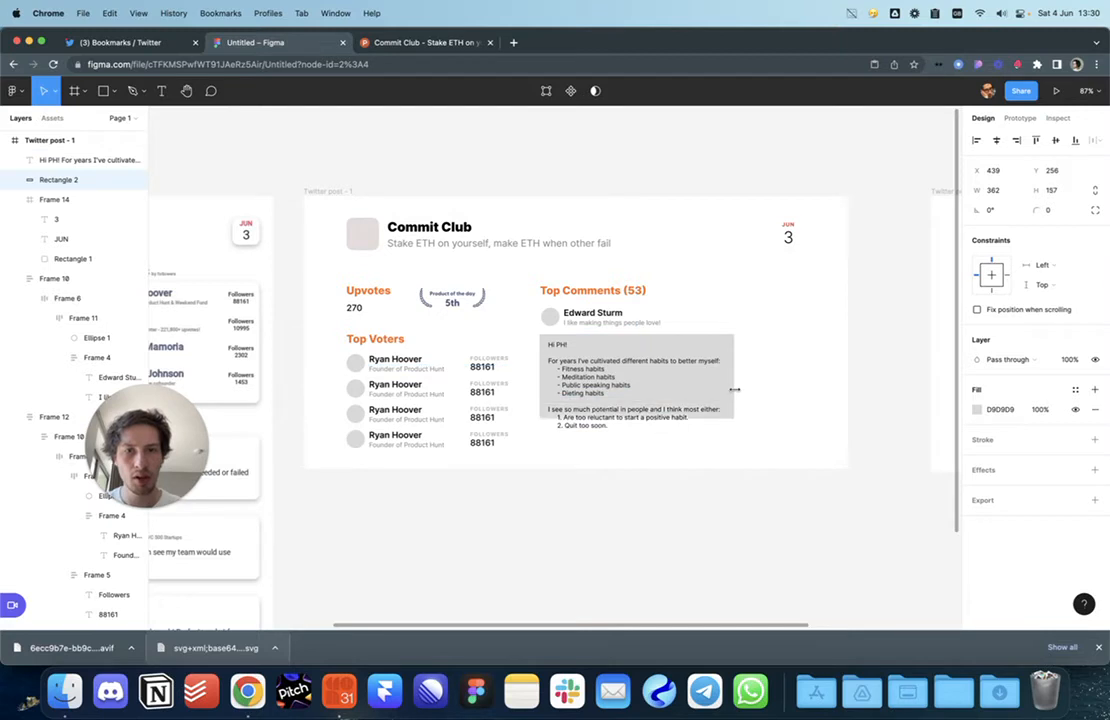
Step: Trim the comment after the habits list and wrap text and grey box in auto layout
{"action": "left_click", "coordinate": [598, 416]}
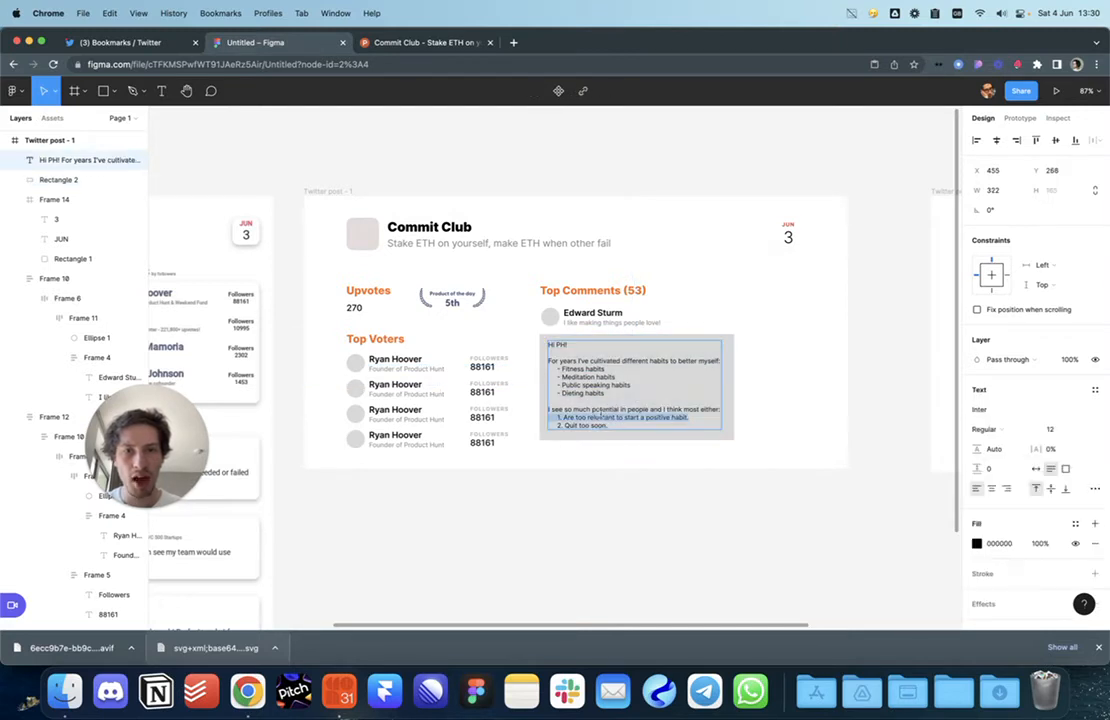
{"action": "key", "text": "BackSpace"}
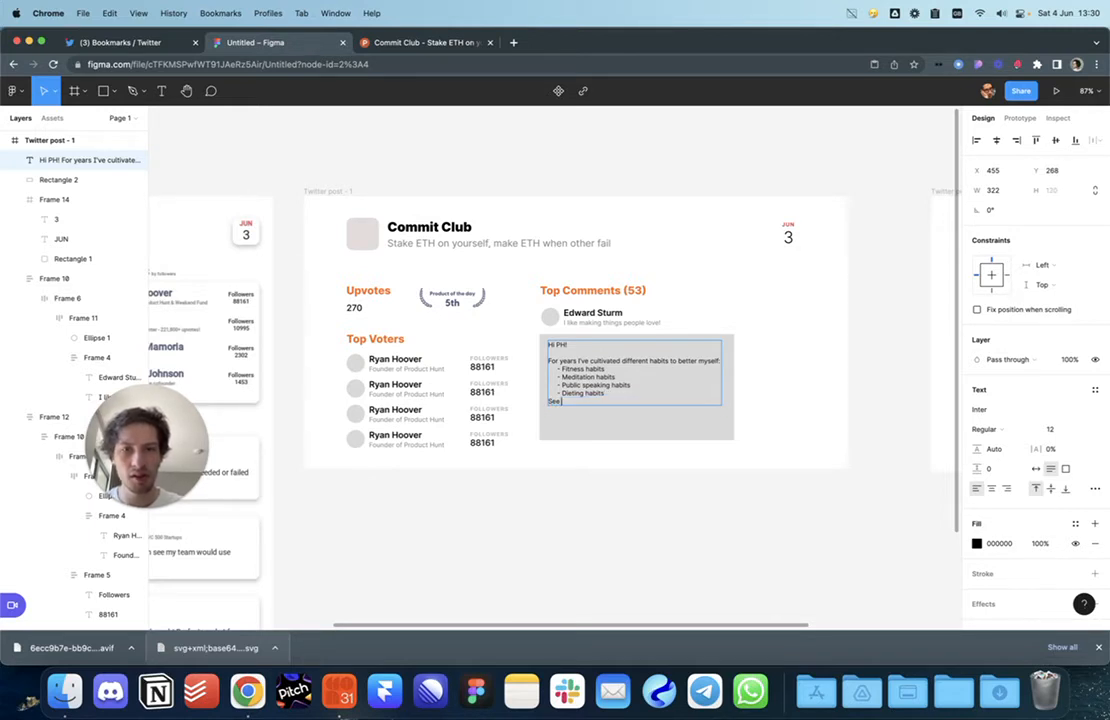
{"action": "key", "text": "BackSpace"}
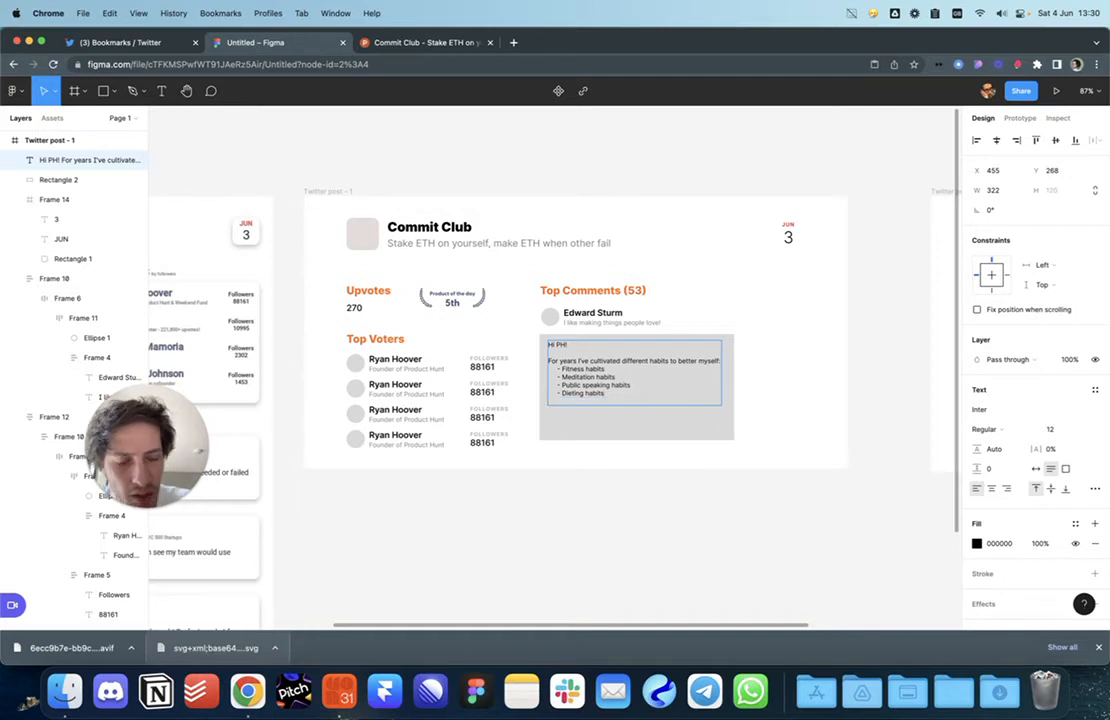
{"action": "key", "text": "Escape"}
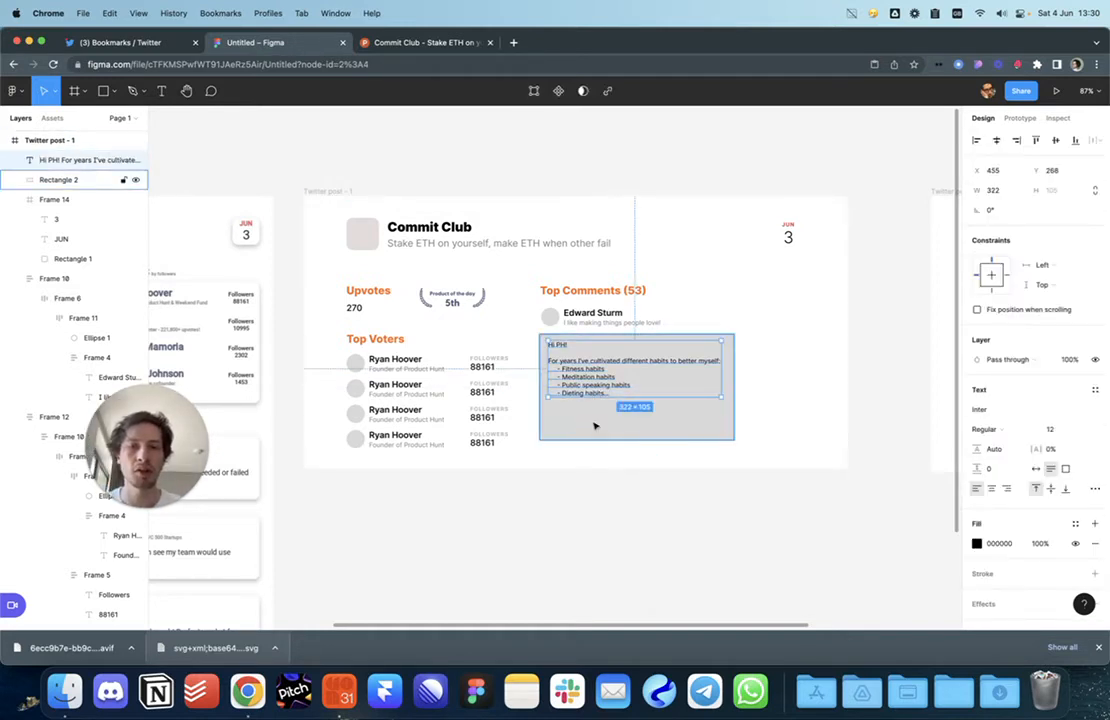
{"action": "left_click", "coordinate": [595, 426], "text": "shift"}
{"action": "key", "text": "shift+a"}
{"action": "left_click", "coordinate": [612, 436]}
{"action": "left_click", "coordinate": [606, 393]}
Step: Give the comment frame a corner radius of 12
{"action": "left_click", "coordinate": [664, 419]}
{"action": "left_click", "coordinate": [657, 382]}
{"action": "left_click", "coordinate": [1055, 251]}
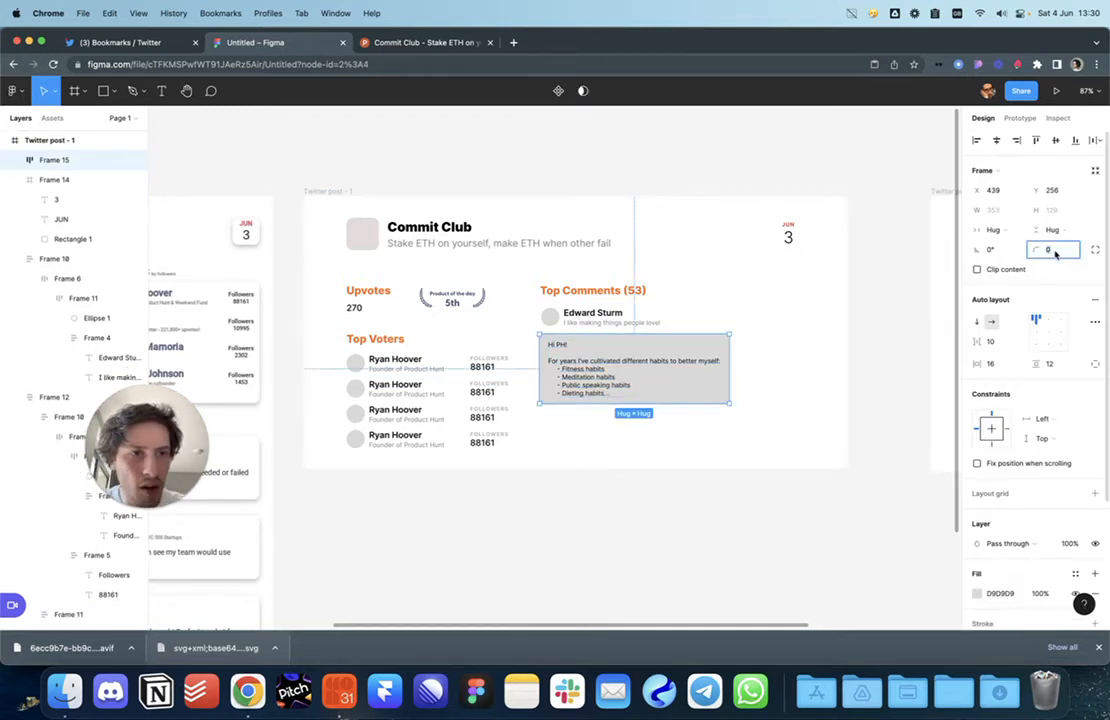
{"action": "type", "text": "12"}
{"action": "key", "text": "Return"}
{"action": "left_click", "coordinate": [1095, 250]}
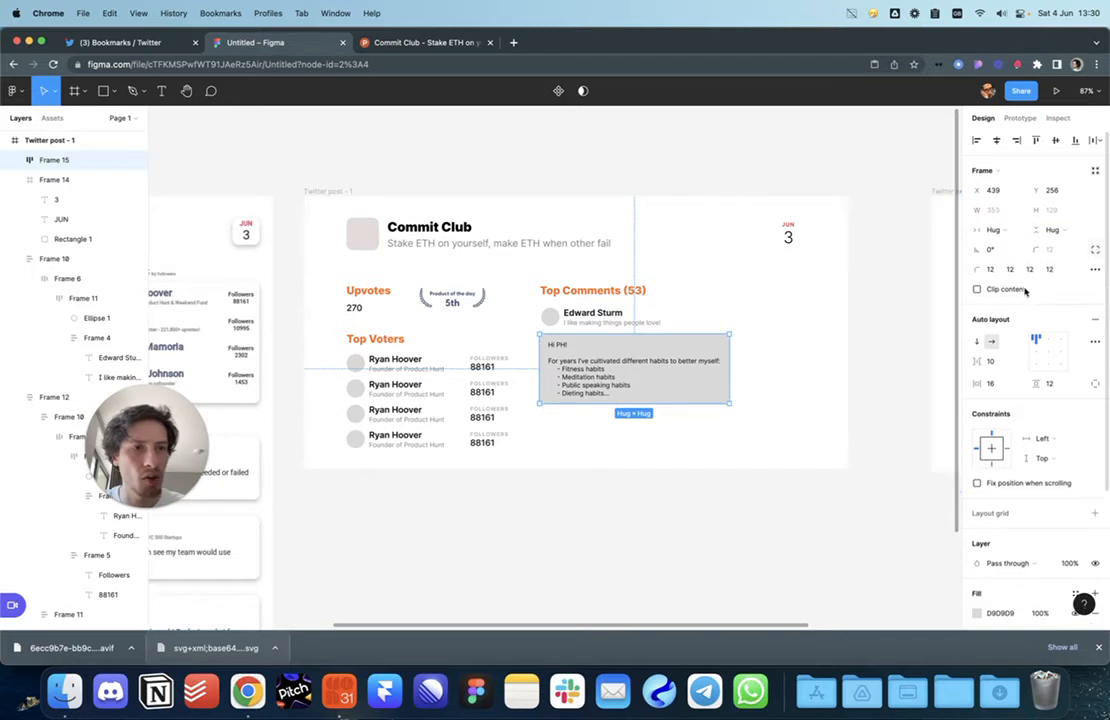
{"action": "left_click", "coordinate": [1095, 269]}
{"action": "left_click", "coordinate": [852, 391]}
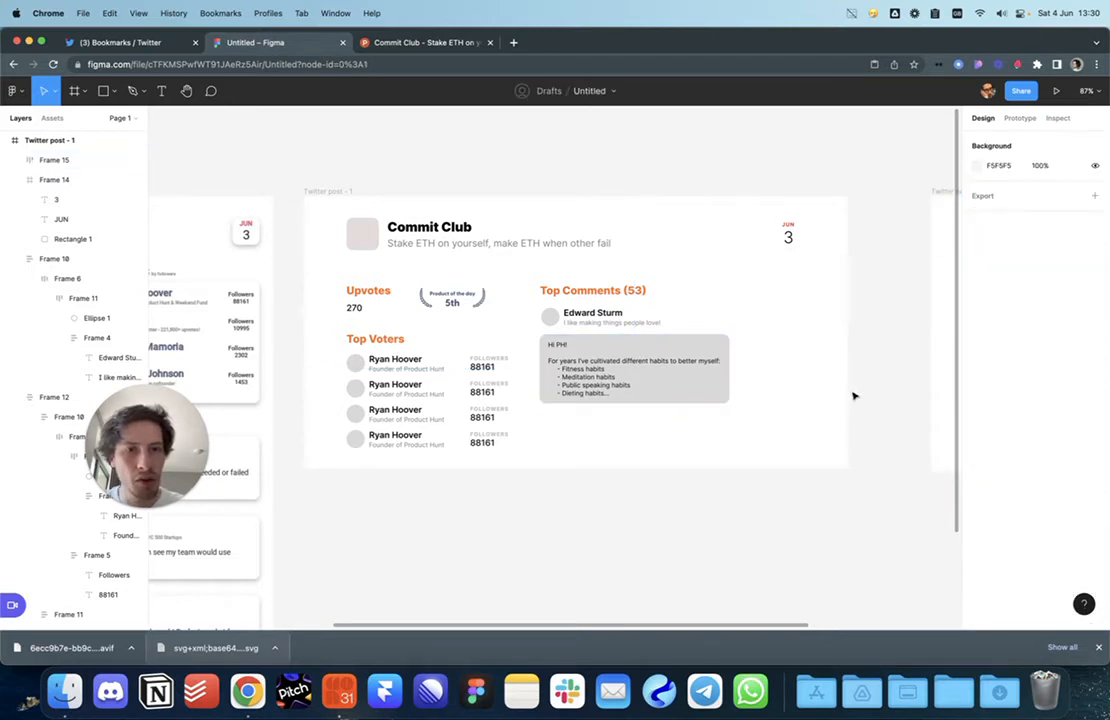
Step: Lighten the comment frame's fill colour to F9F9F9
{"action": "left_click", "coordinate": [716, 348]}
{"action": "scroll", "coordinate": [1019, 490], "scroll_direction": "down", "scroll_amount": 2}
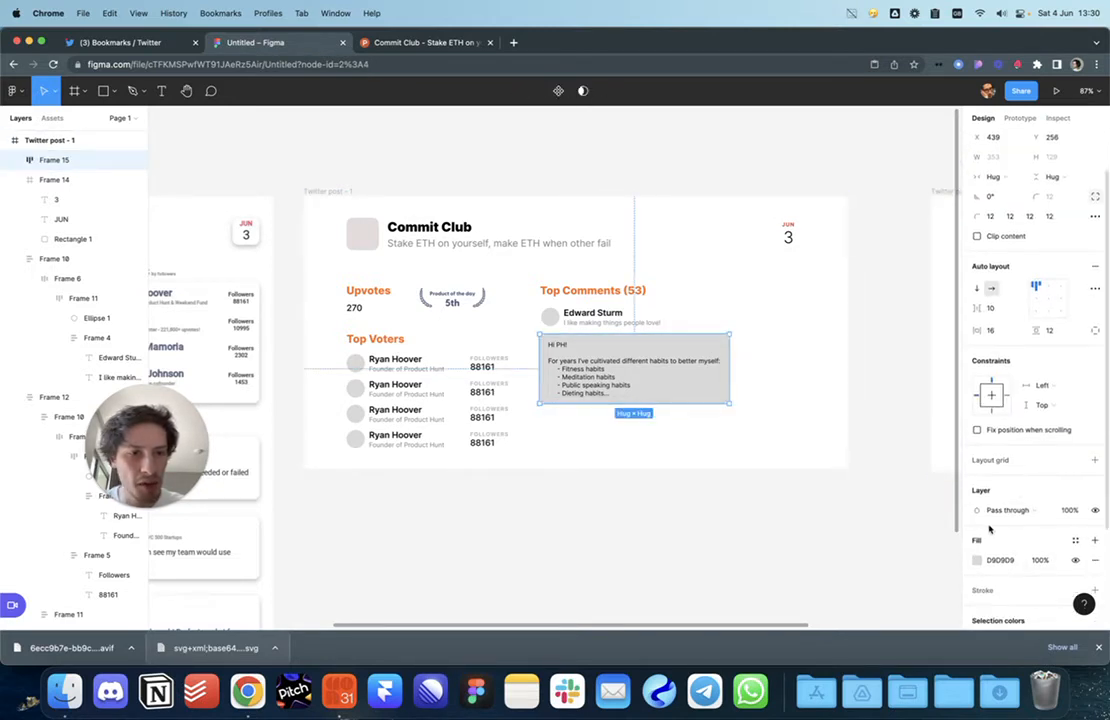
{"action": "left_click", "coordinate": [977, 563]}
{"action": "type", "text": "ECECEC"}
{"action": "key", "text": "Return"}
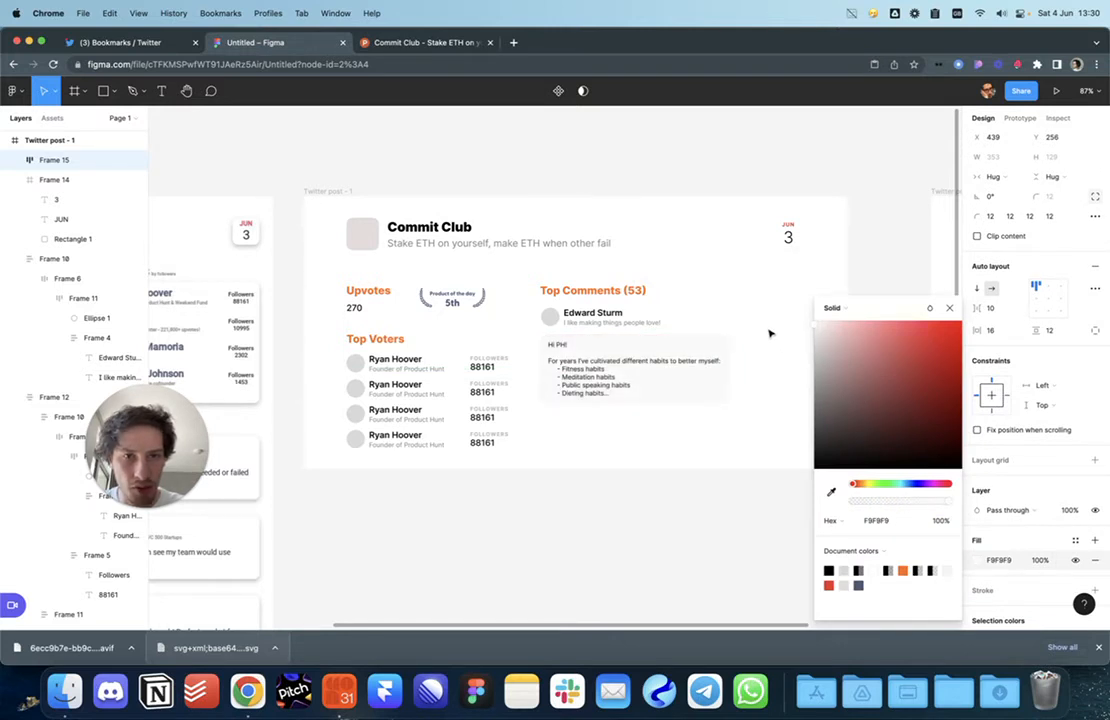
{"action": "left_click", "coordinate": [770, 333]}
Step: Join 'Hi PH!' onto the first sentence line of the comment
{"action": "left_click", "coordinate": [689, 384]}
{"action": "left_click", "coordinate": [592, 369]}
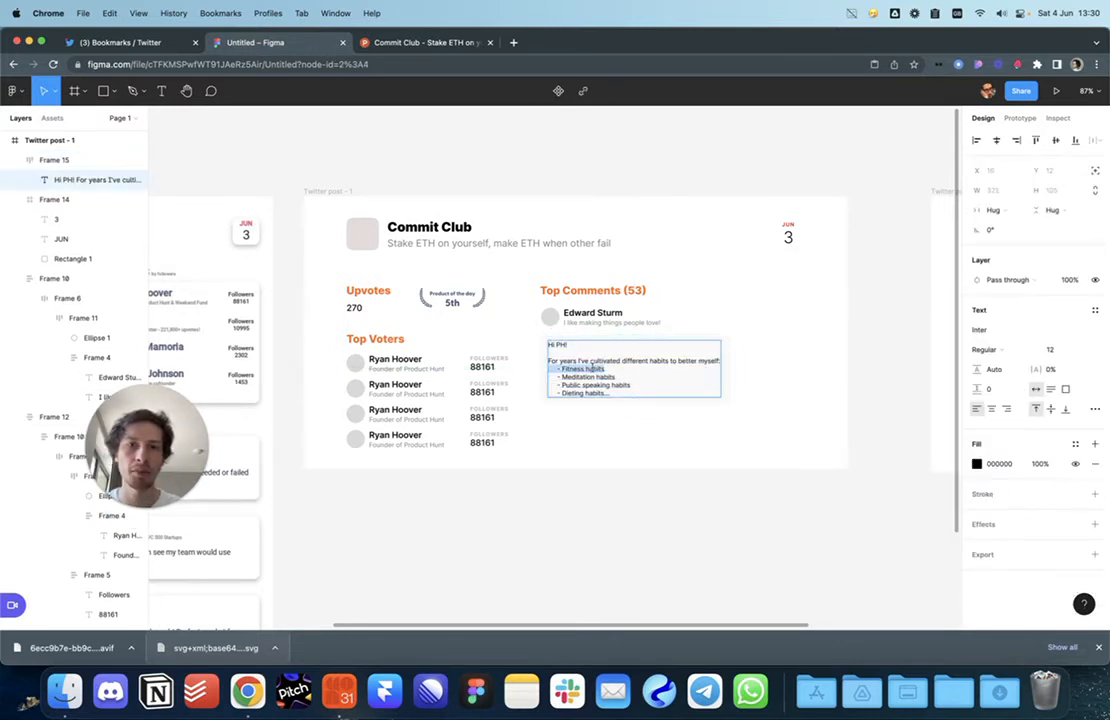
{"action": "key", "text": "BackSpace"}
{"action": "key", "text": "BackSpace"}
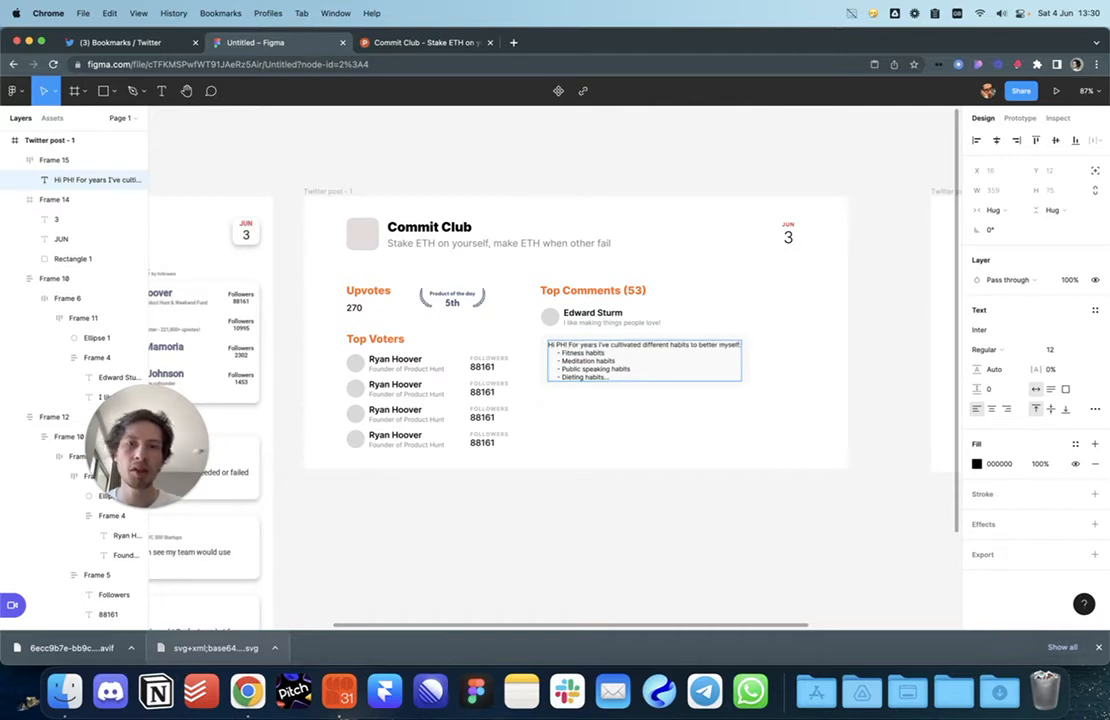
{"action": "key", "text": "Escape"}
{"action": "key", "text": "Escape"}
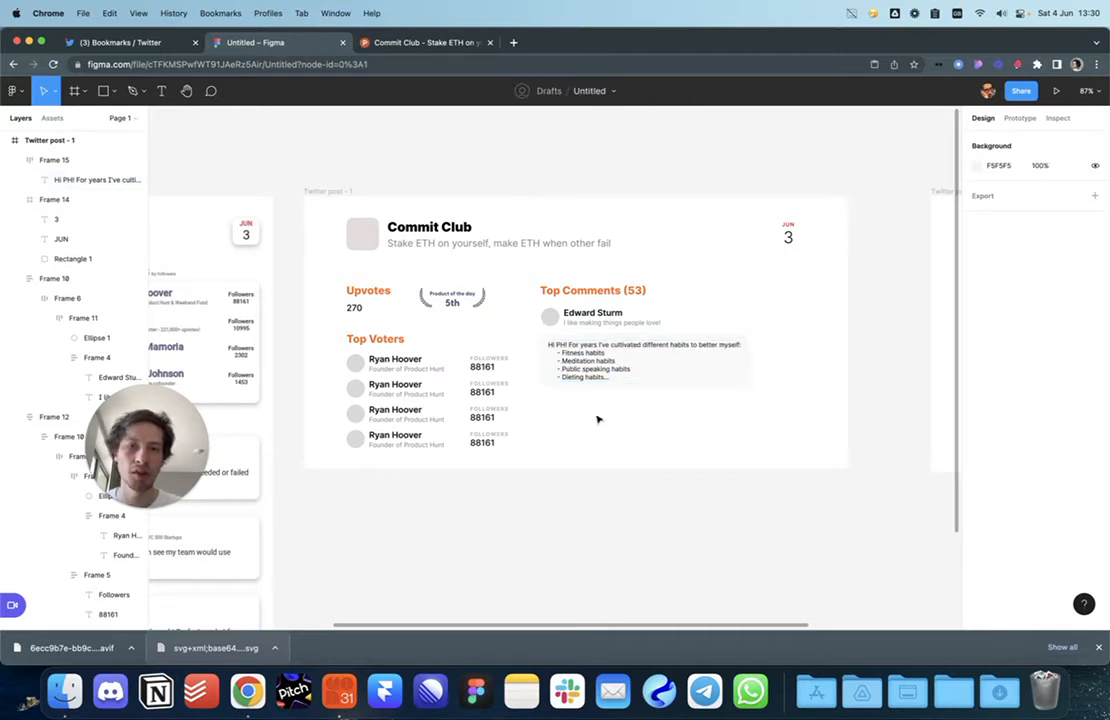
Step: Set the comment text's line height to 20
{"action": "scroll", "coordinate": [590, 389], "scroll_direction": "up", "scroll_amount": 3}
{"action": "scroll", "coordinate": [590, 389], "scroll_direction": "up", "scroll_amount": 4}
{"action": "left_click", "coordinate": [604, 376]}
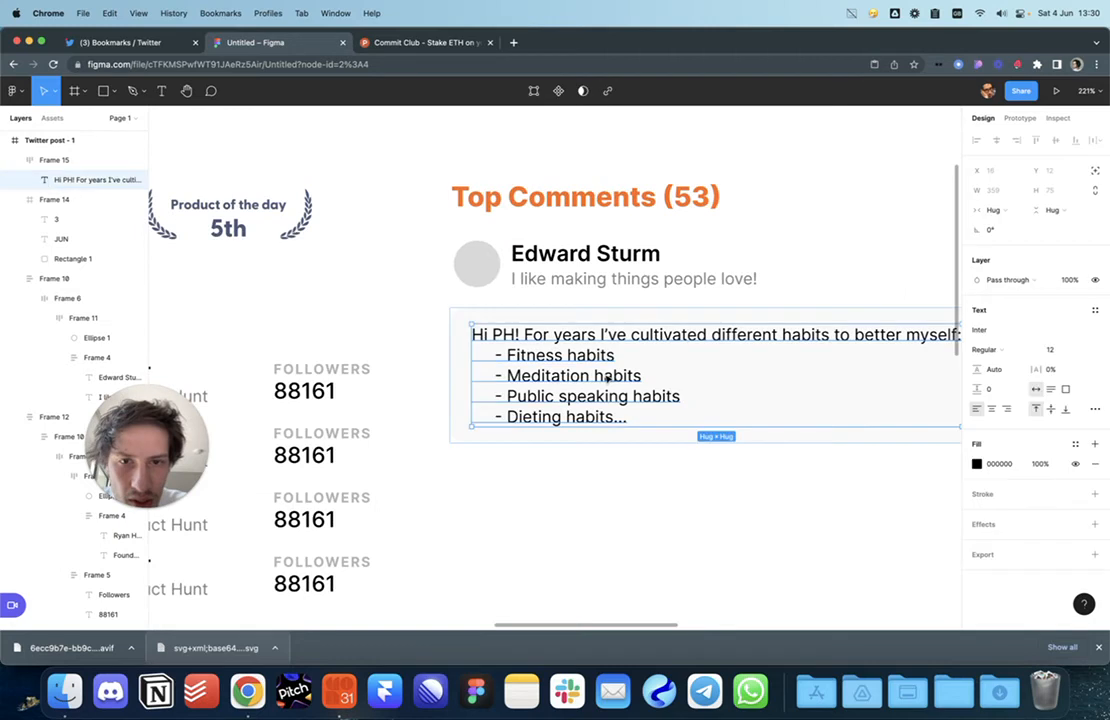
{"action": "type", "text": "18"}
{"action": "key", "text": "Return"}
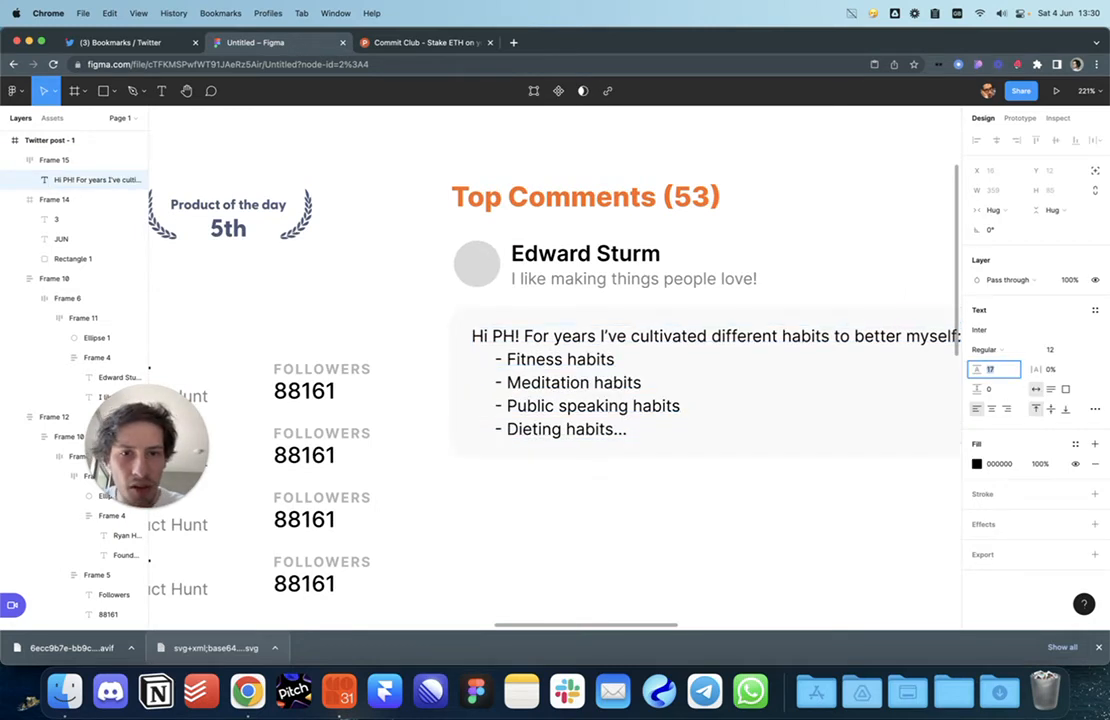
{"action": "key", "text": "Up"}
{"action": "key", "text": "Up"}
{"action": "key", "text": "Down"}
{"action": "key", "text": "Down"}
{"action": "key", "text": "Up"}
{"action": "key", "text": "Up"}
{"action": "left_click", "coordinate": [771, 513]}
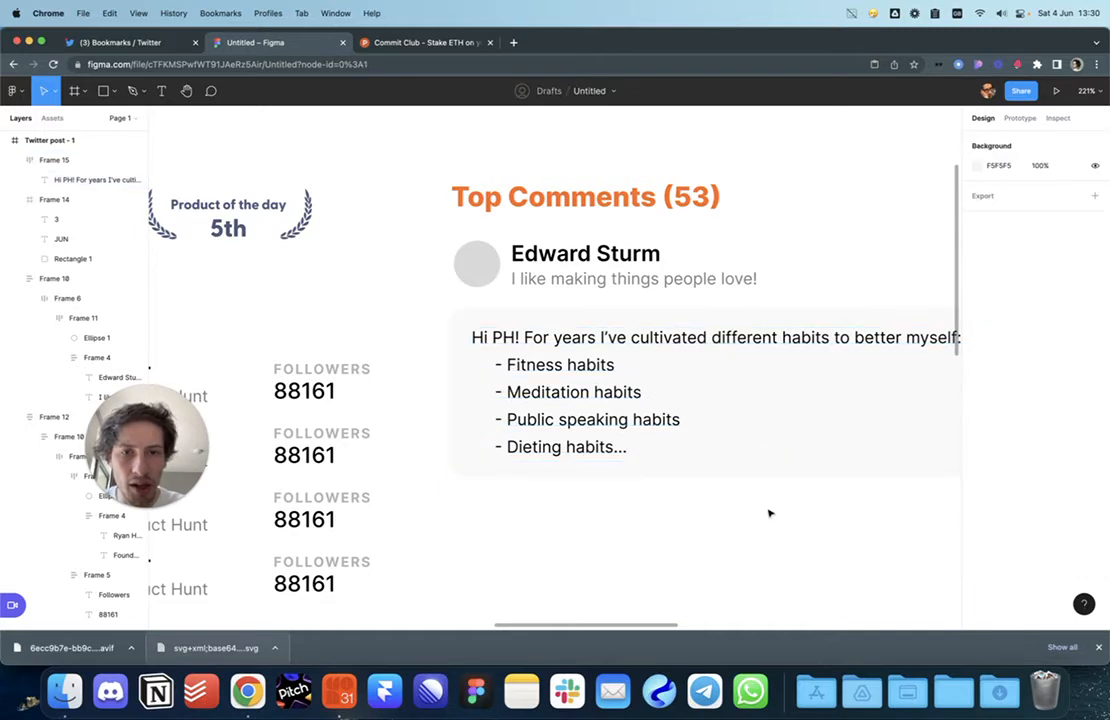
{"action": "scroll", "coordinate": [776, 515], "scroll_direction": "down", "scroll_amount": 10}
Step: Set the comment text to fill the card width and narrow the card so it wraps
{"action": "left_click", "coordinate": [745, 452]}
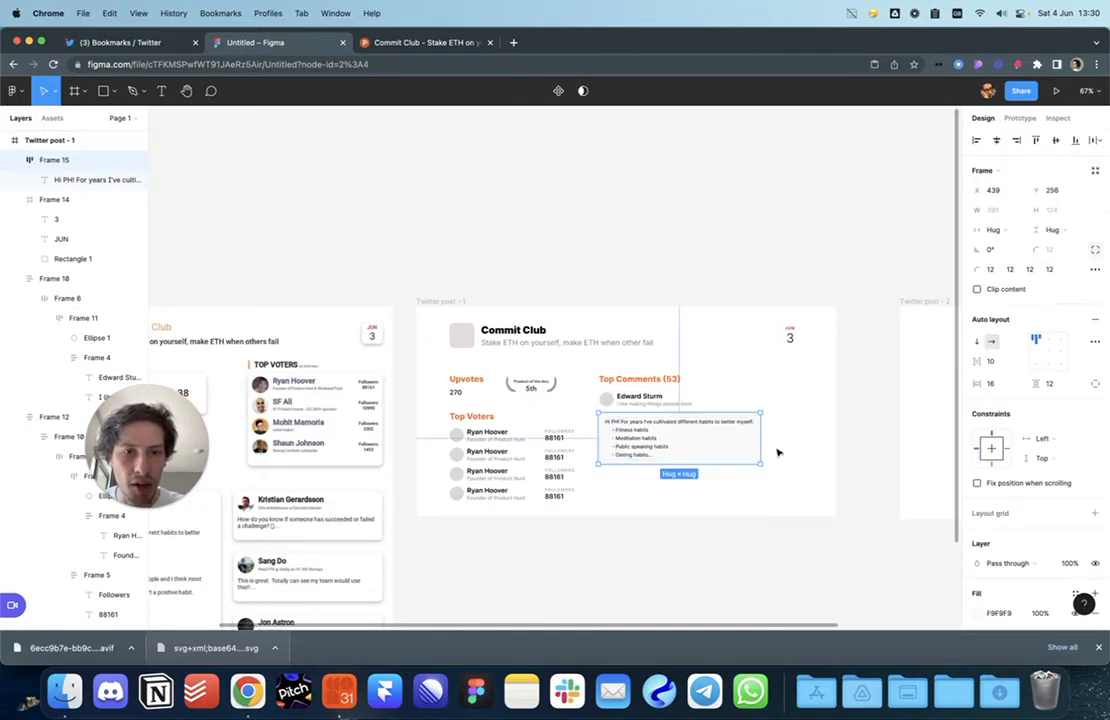
{"action": "double_click", "coordinate": [701, 434]}
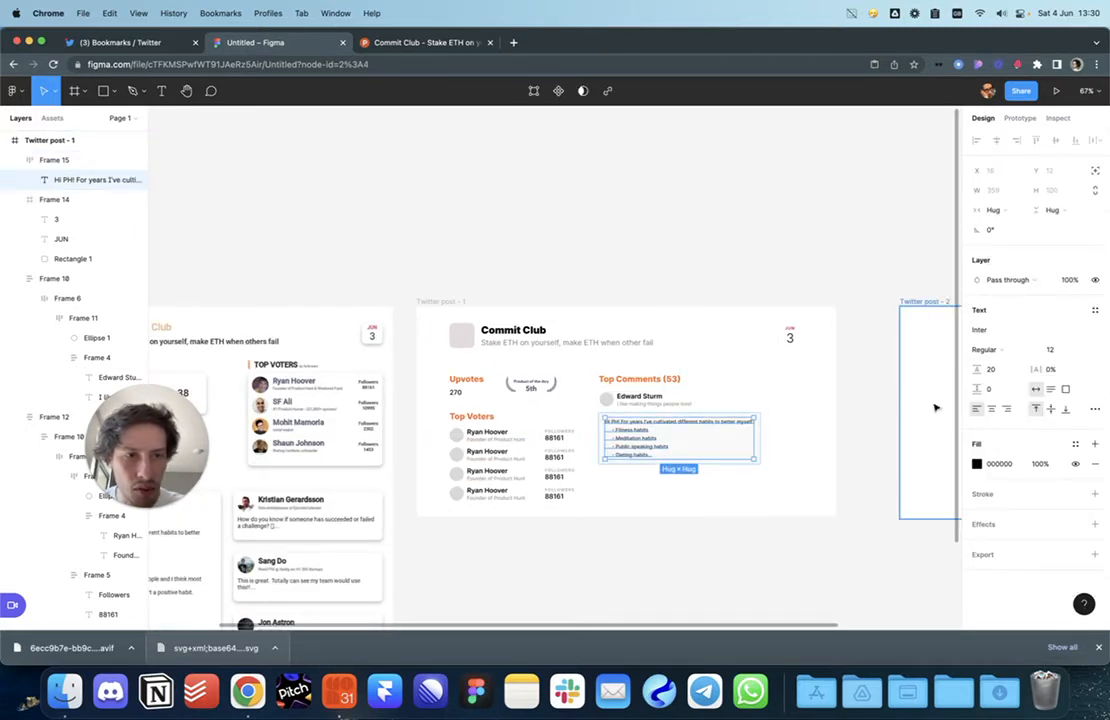
{"action": "left_click", "coordinate": [993, 210]}
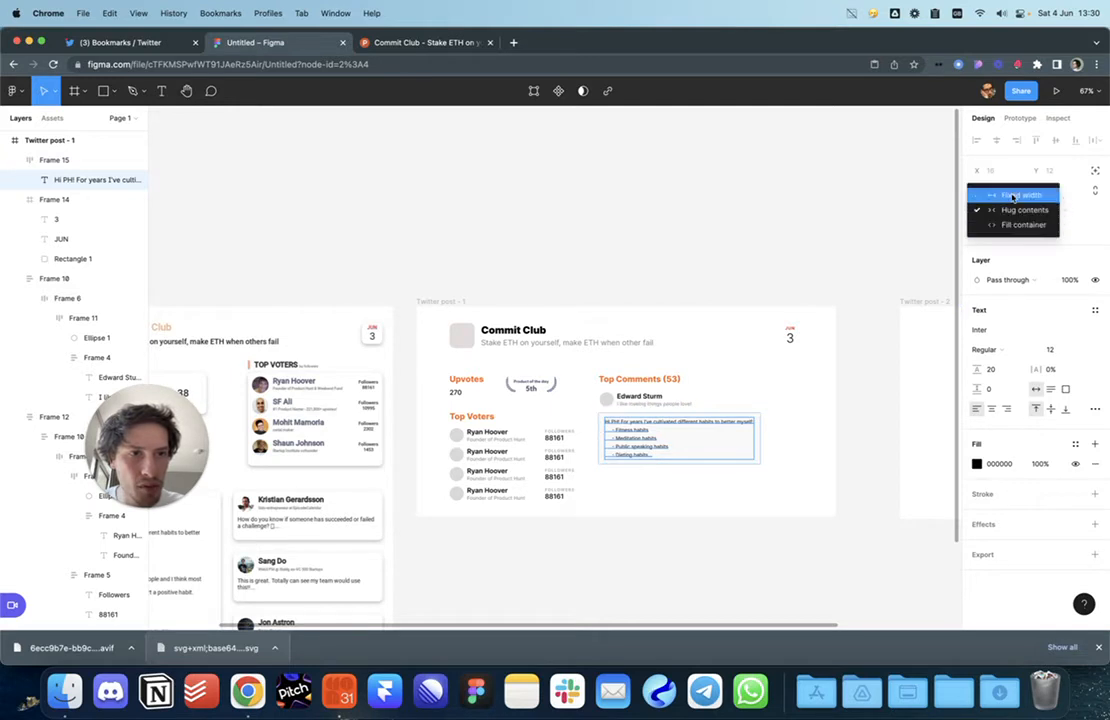
{"action": "left_click", "coordinate": [1000, 228]}
{"action": "left_click", "coordinate": [745, 440]}
{"action": "left_click_drag", "start_coordinate": [756, 437], "coordinate": [719, 437]}
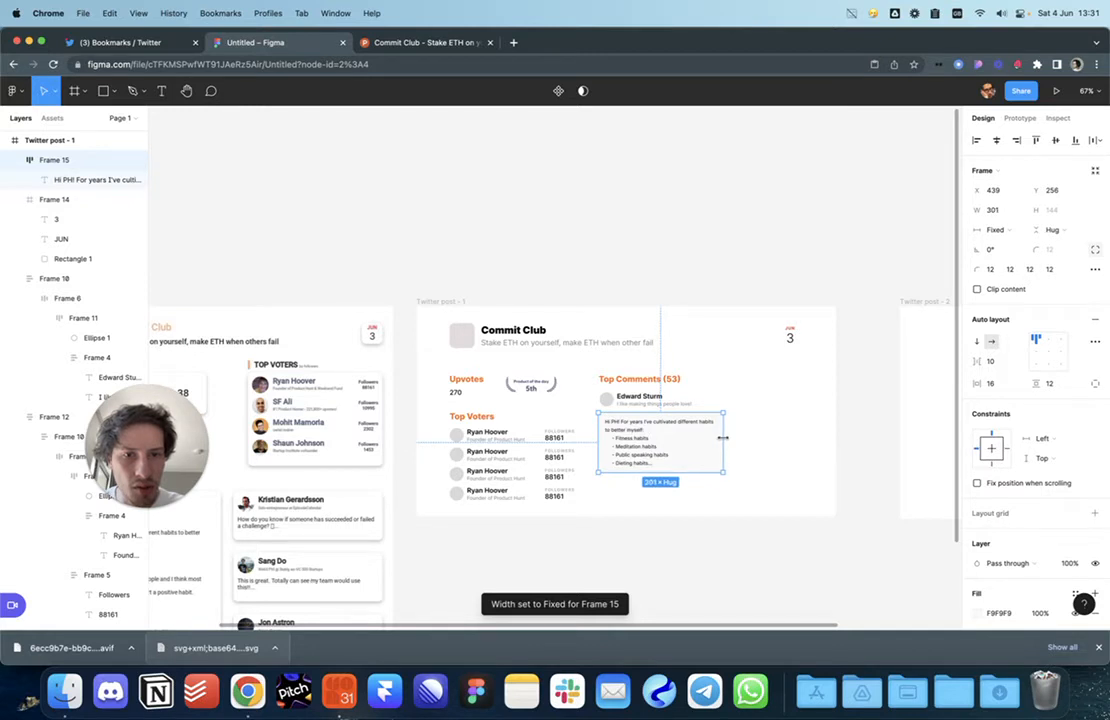
{"action": "left_click", "coordinate": [761, 468]}
Step: Move the maker's name header into the comment card and stack its contents vertically
{"action": "scroll", "coordinate": [666, 412], "scroll_direction": "up", "scroll_amount": 2}
{"action": "scroll", "coordinate": [666, 412], "scroll_direction": "up", "scroll_amount": 2}
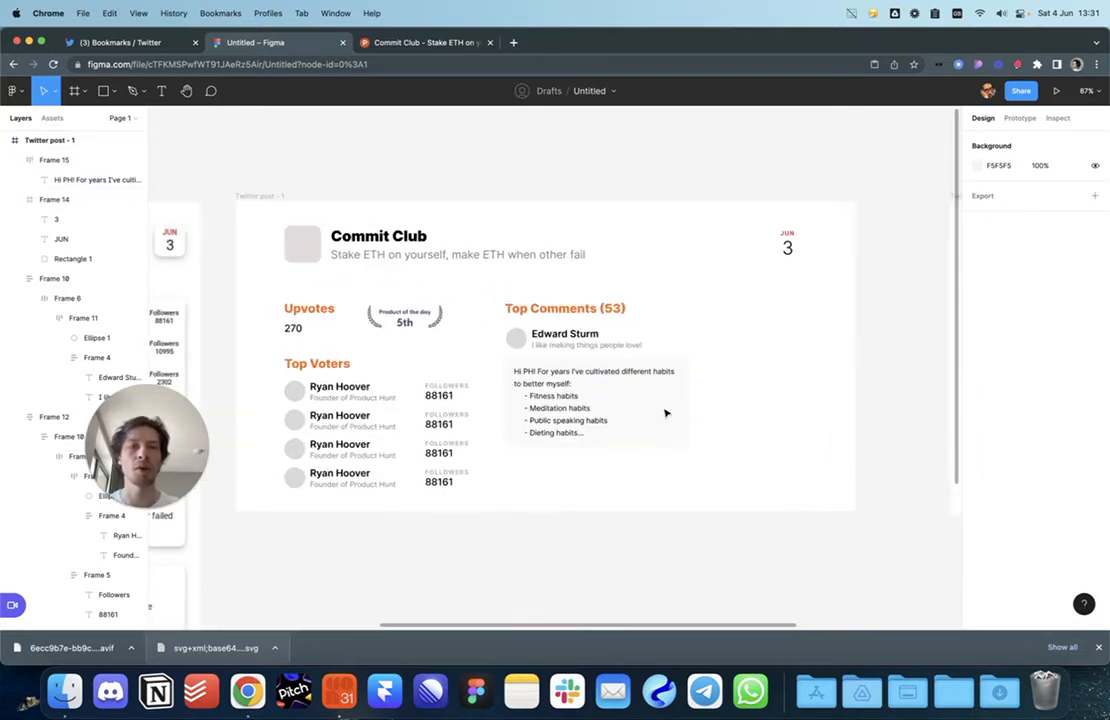
{"action": "left_click", "coordinate": [572, 426]}
{"action": "left_click", "coordinate": [757, 461]}
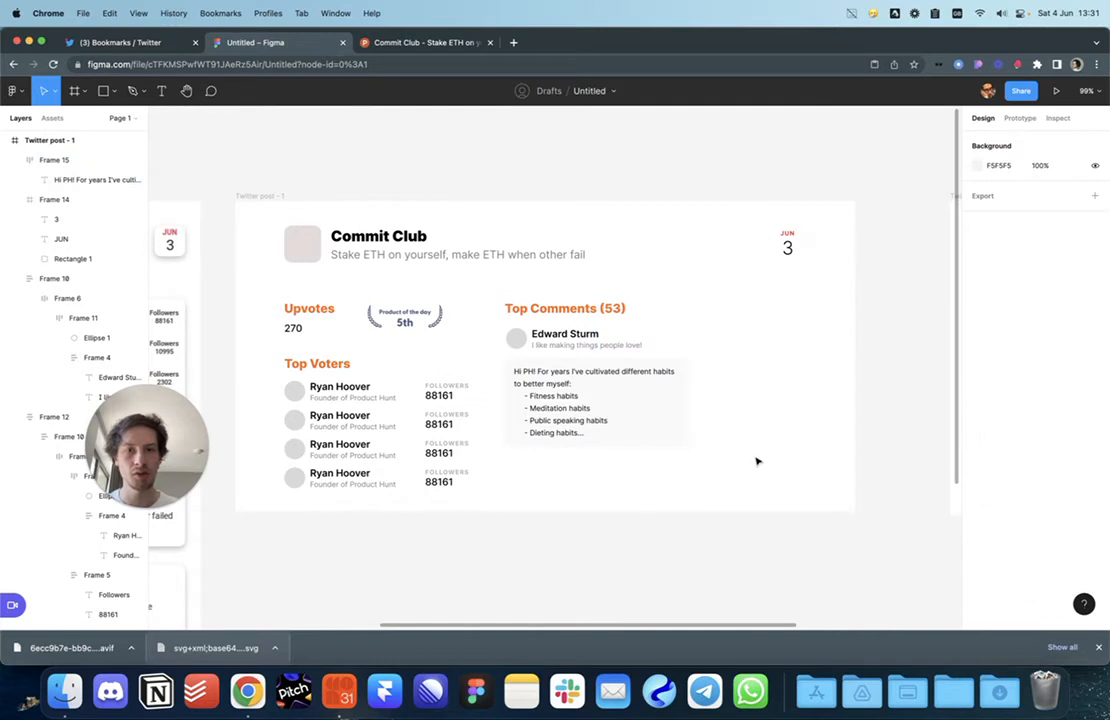
{"action": "left_click", "coordinate": [563, 389]}
{"action": "left_click_drag", "start_coordinate": [565, 347], "coordinate": [610, 446]}
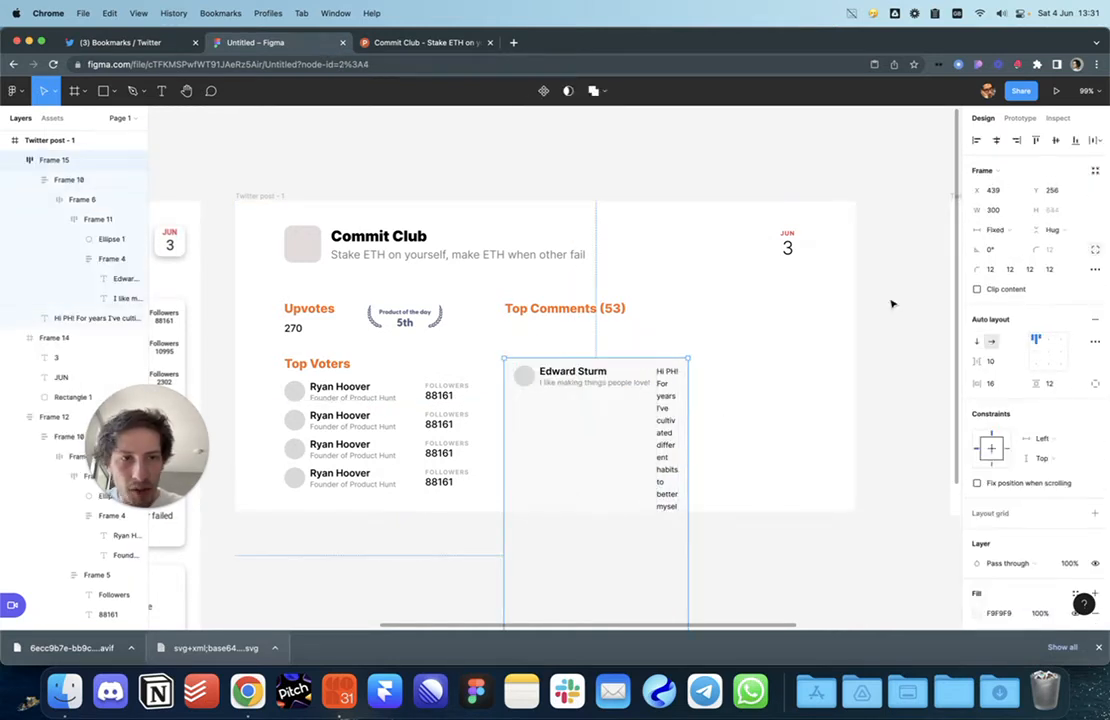
{"action": "left_click", "coordinate": [977, 342]}
{"action": "left_click", "coordinate": [776, 388]}
Step: Make the comment text fill the card width and move the card beneath Top Comments (53)
{"action": "left_click", "coordinate": [520, 451]}
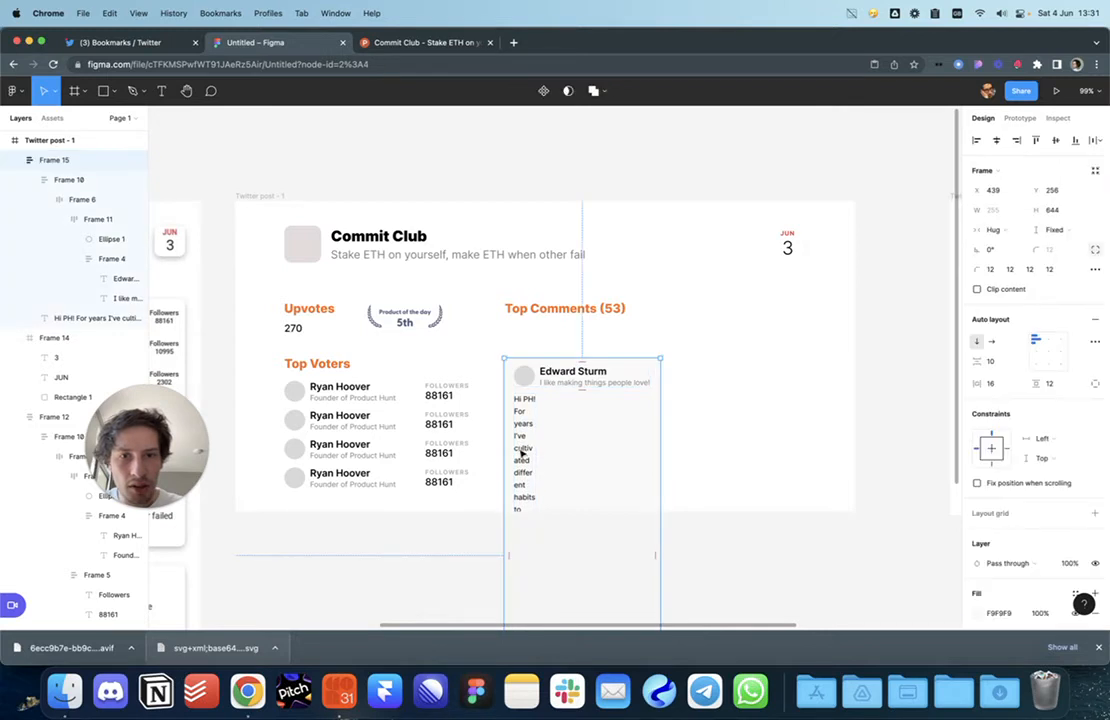
{"action": "left_click", "coordinate": [520, 451]}
{"action": "left_click", "coordinate": [991, 219]}
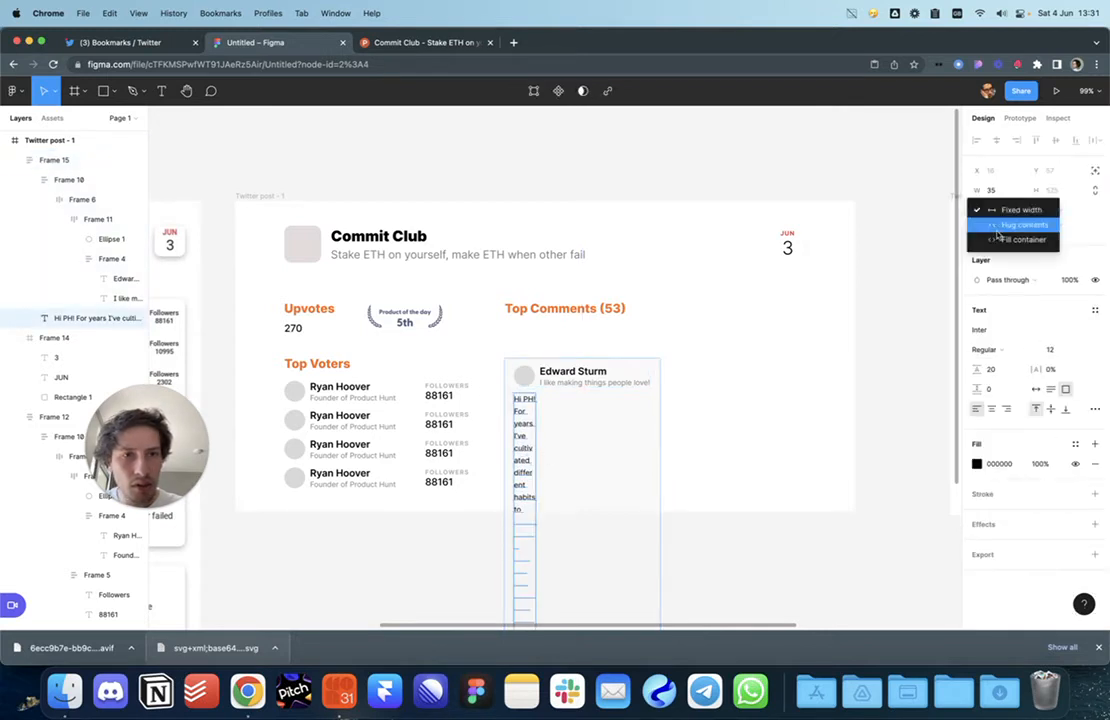
{"action": "left_click", "coordinate": [1002, 238]}
{"action": "left_click", "coordinate": [671, 446]}
{"action": "left_click_drag", "start_coordinate": [631, 452], "coordinate": [633, 408]}
Step: Shrink the comment text and card height to hug their contents
{"action": "scroll", "coordinate": [638, 436], "scroll_direction": "down", "scroll_amount": 3}
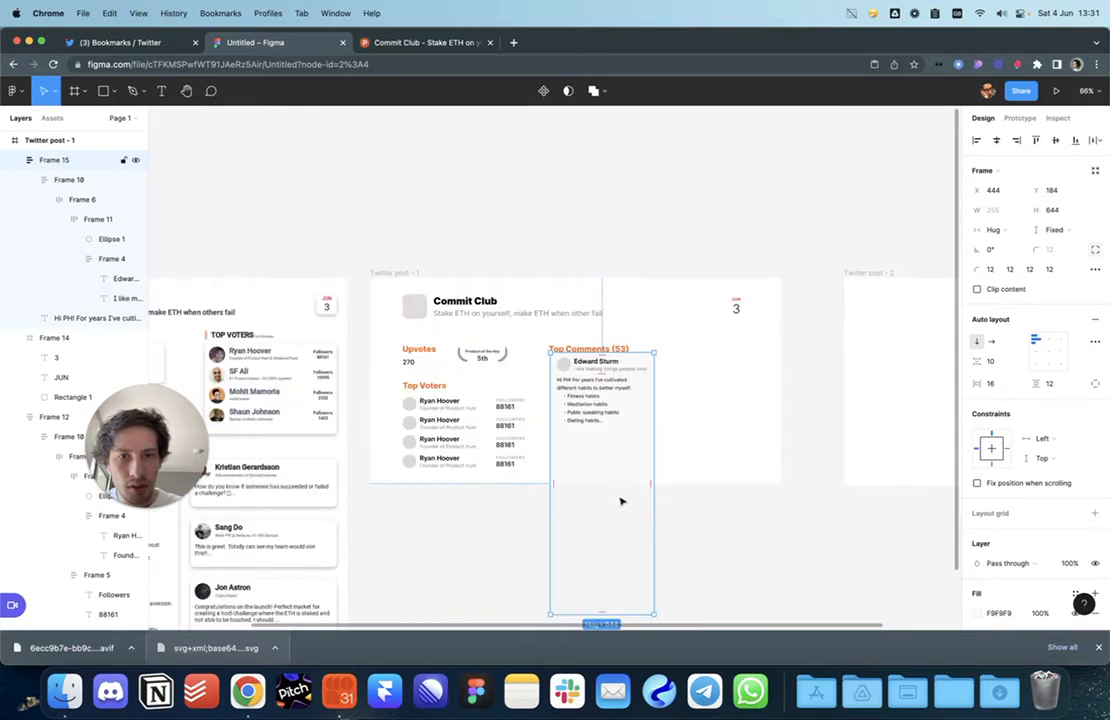
{"action": "double_click", "coordinate": [600, 616]}
{"action": "left_click", "coordinate": [697, 517]}
{"action": "scroll", "coordinate": [700, 490], "scroll_direction": "down", "scroll_amount": 2}
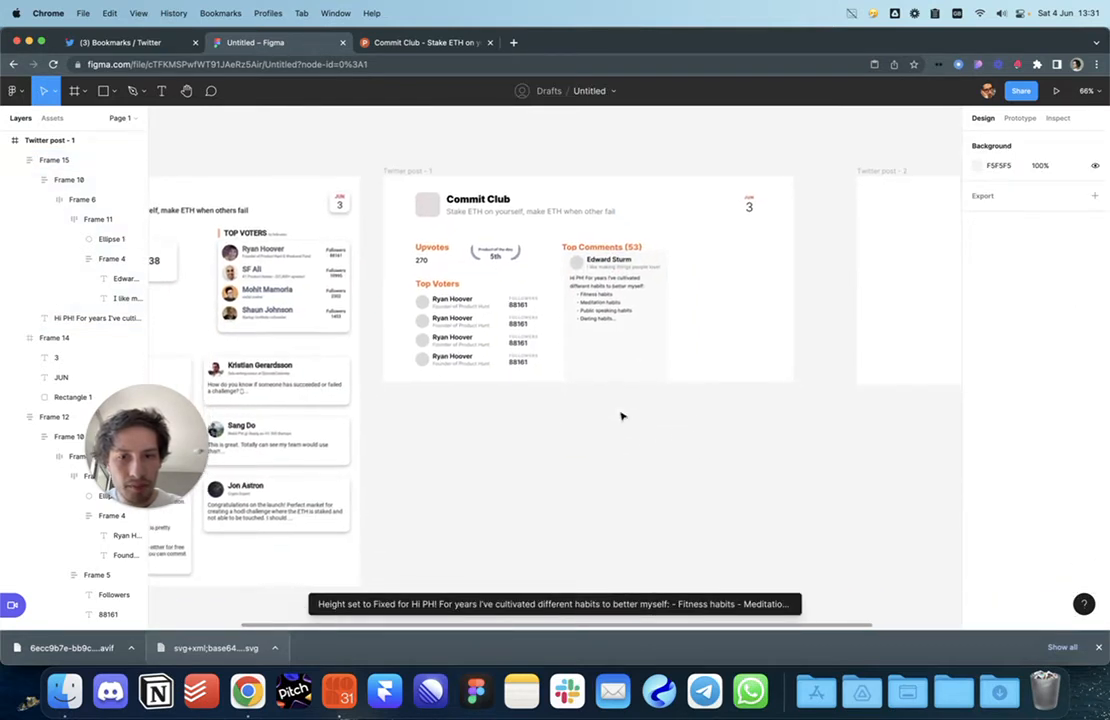
{"action": "left_click_drag", "start_coordinate": [633, 349], "coordinate": [634, 342]}
{"action": "double_click", "coordinate": [613, 320]}
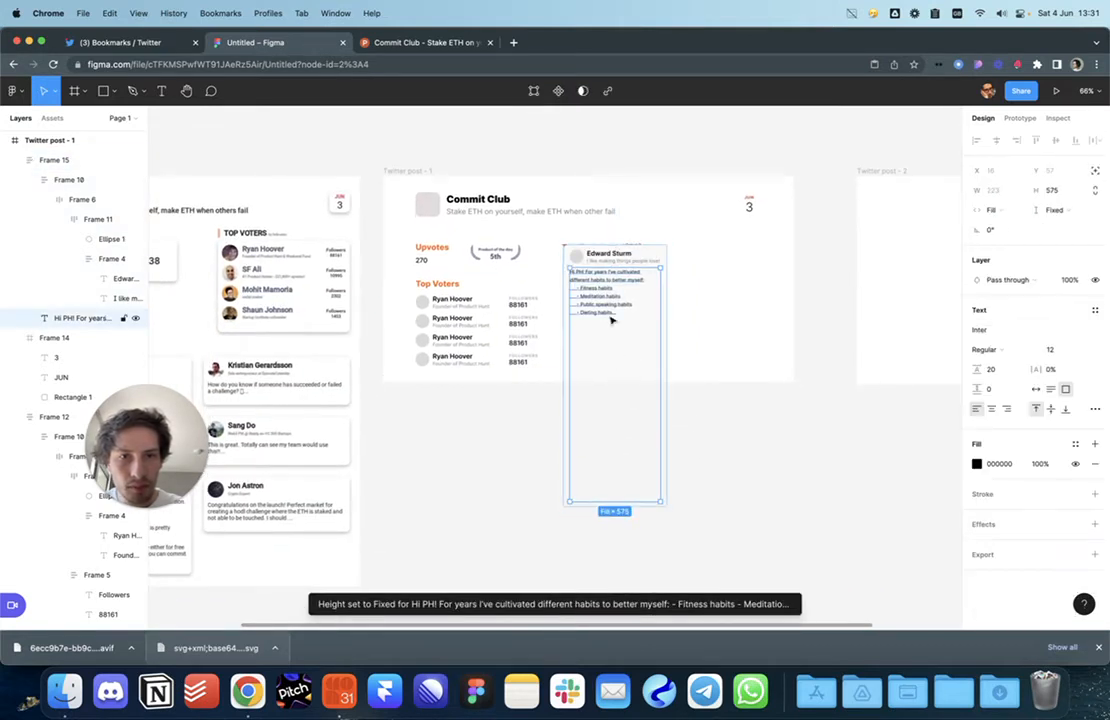
{"action": "double_click", "coordinate": [626, 502]}
{"action": "left_click", "coordinate": [673, 386]}
Step: Narrow the comment card to about 280 wide, keeping the text on fill width
{"action": "scroll", "coordinate": [672, 385], "scroll_direction": "up", "scroll_amount": 1}
{"action": "scroll", "coordinate": [648, 343], "scroll_direction": "up", "scroll_amount": 1}
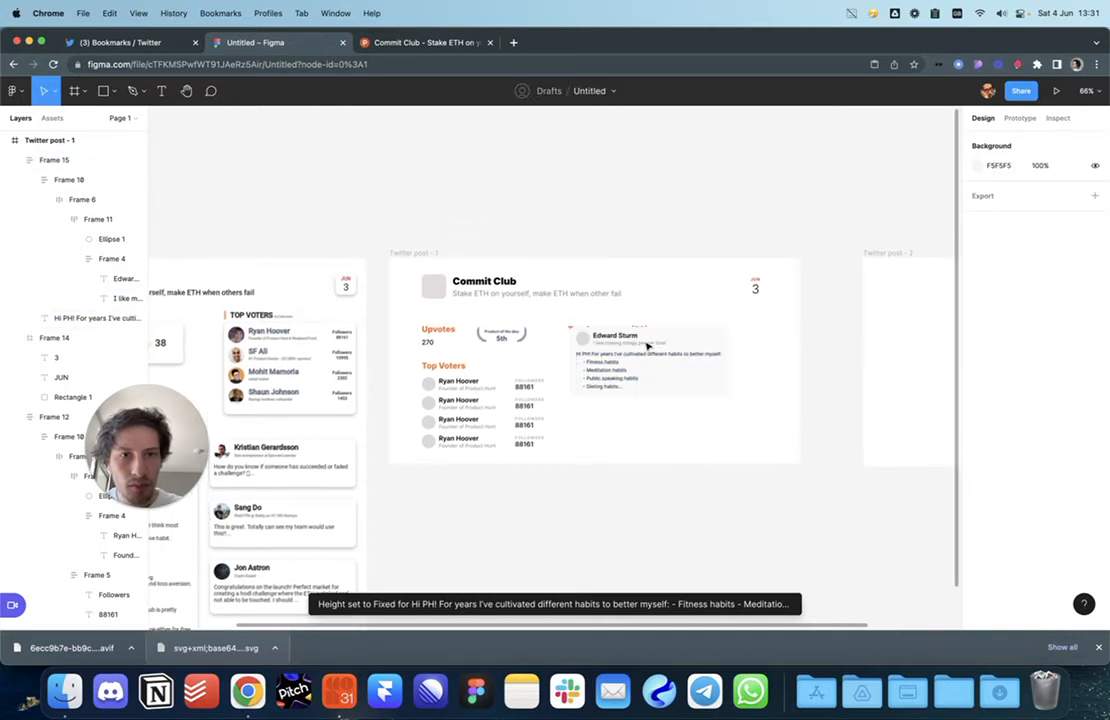
{"action": "scroll", "coordinate": [652, 383], "scroll_direction": "up", "scroll_amount": 3}
{"action": "left_click", "coordinate": [652, 384]}
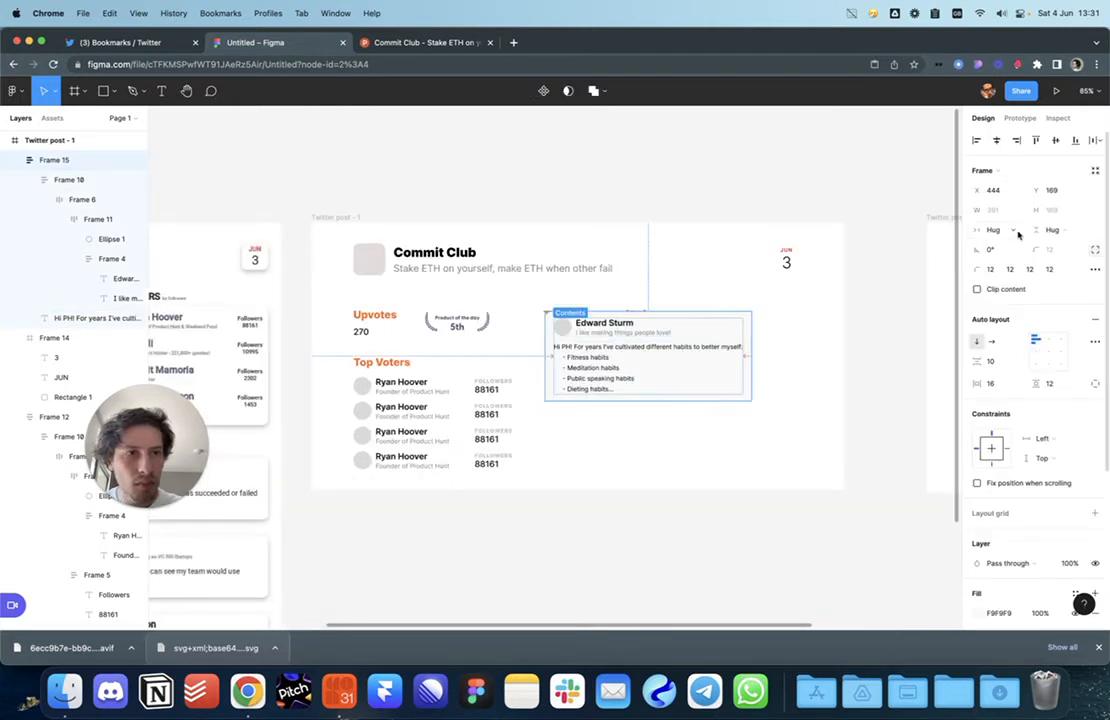
{"action": "left_click_drag", "start_coordinate": [752, 355], "coordinate": [693, 355]}
{"action": "left_click", "coordinate": [652, 352], "text": "super"}
{"action": "left_click", "coordinate": [1010, 211]}
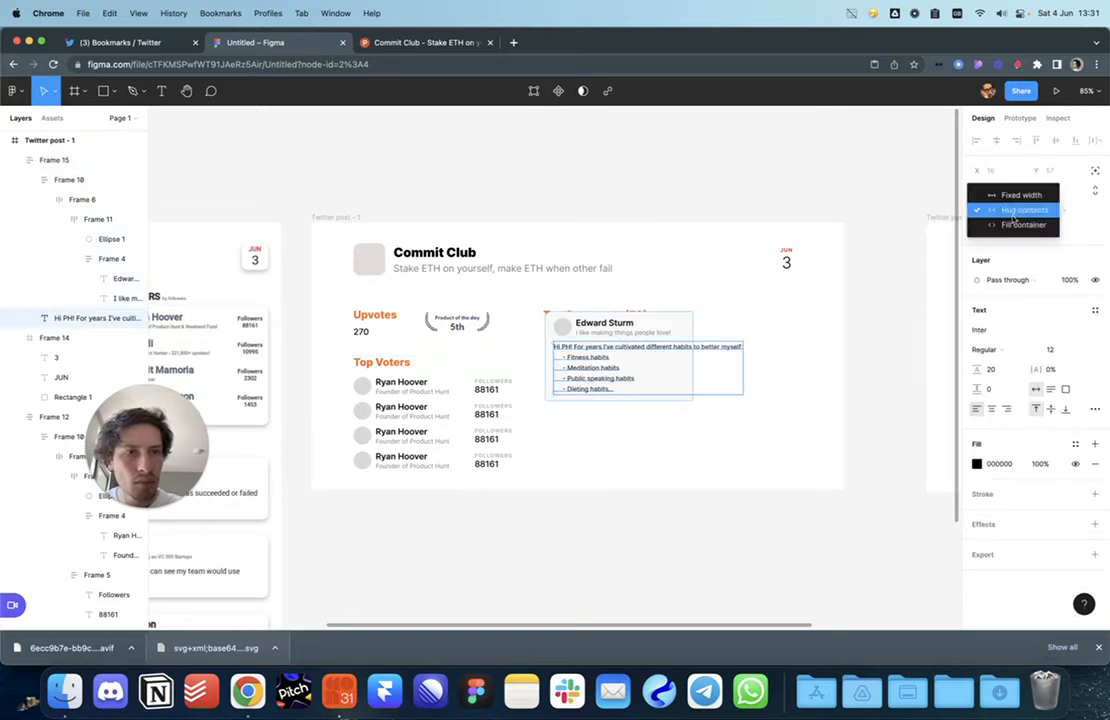
{"action": "left_click", "coordinate": [1008, 227]}
{"action": "key", "text": "Escape"}
Step: Set the card width to 300 and nudge it just below Top Comments (53)
{"action": "left_click", "coordinate": [684, 389]}
{"action": "key", "text": "super+shift+Right"}
{"action": "key", "text": "super+shift+Right"}
{"action": "mouse_move", "coordinate": [659, 345]}
{"action": "left_mouse_down"}
{"action": "mouse_move", "coordinate": [656, 403]}
{"action": "mouse_move", "coordinate": [656, 363]}
{"action": "left_mouse_up"}
{"action": "key", "text": "alt"}
{"action": "key", "text": "Down"}
{"action": "key", "text": "Down"}
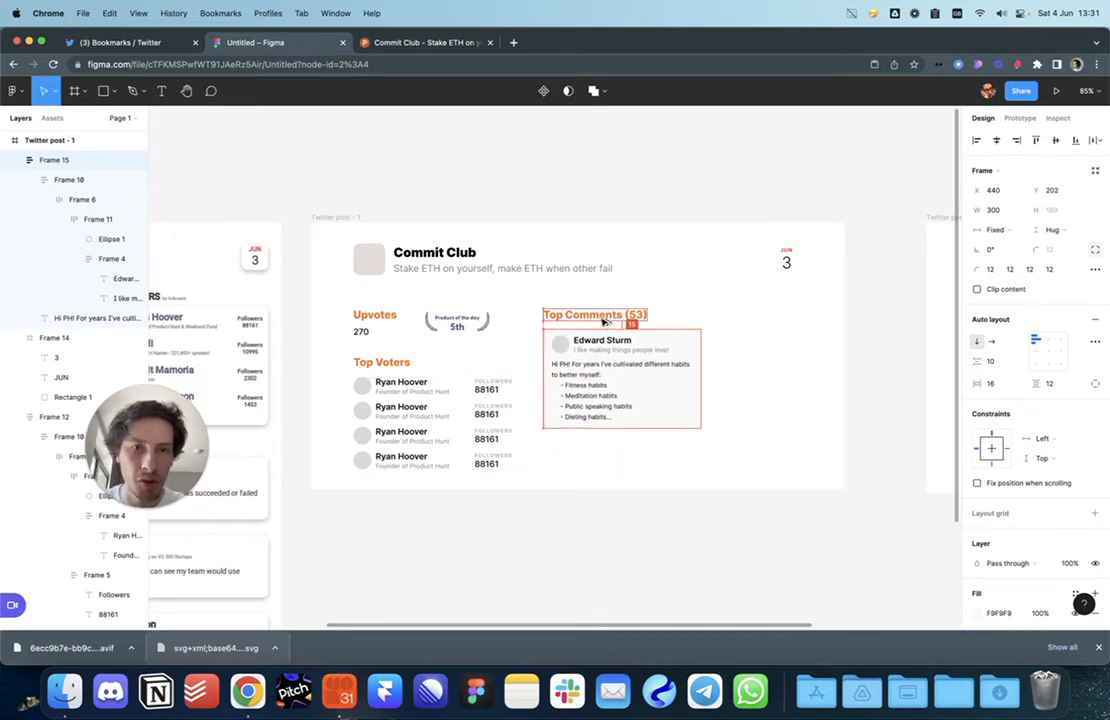
{"action": "scroll", "coordinate": [603, 321], "scroll_direction": "up", "scroll_amount": 5}
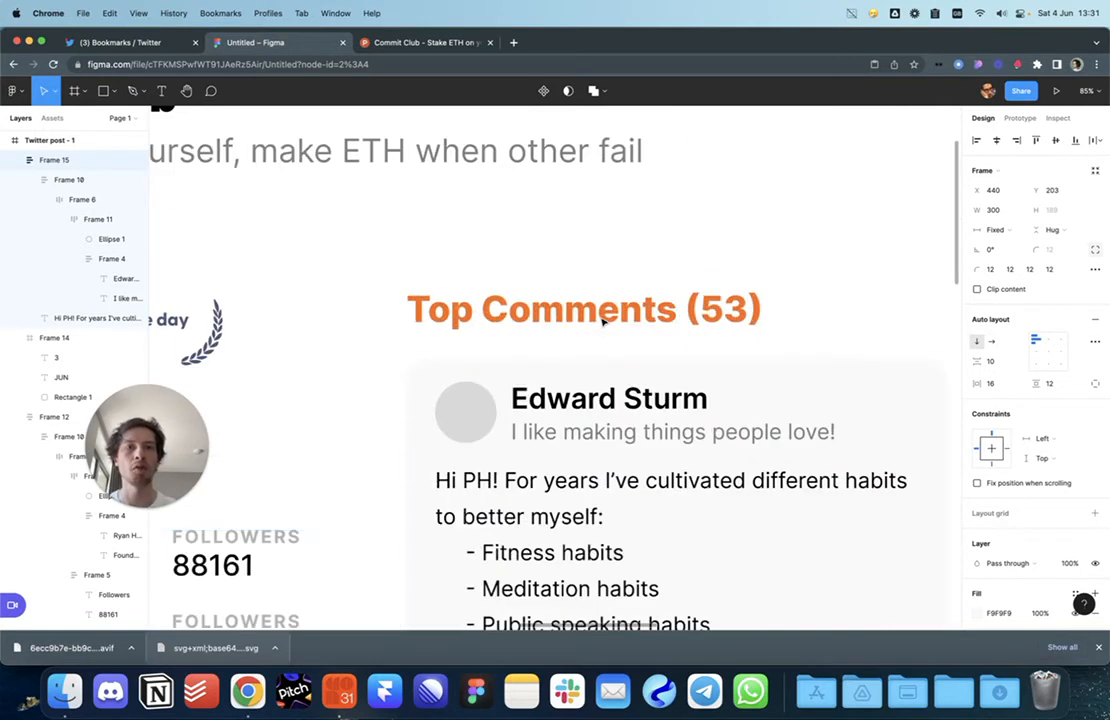
Step: Duplicate the Edward Sturm name and wrap both copies in a horizontal auto-layout row
{"action": "scroll", "coordinate": [603, 321], "scroll_direction": "right", "scroll_amount": 2}
{"action": "left_click", "coordinate": [495, 384], "text": "super"}
{"action": "left_click_drag", "start_coordinate": [518, 384], "coordinate": [701, 384]}
{"action": "key", "text": "super+z"}
{"action": "key", "text": "super+d"}
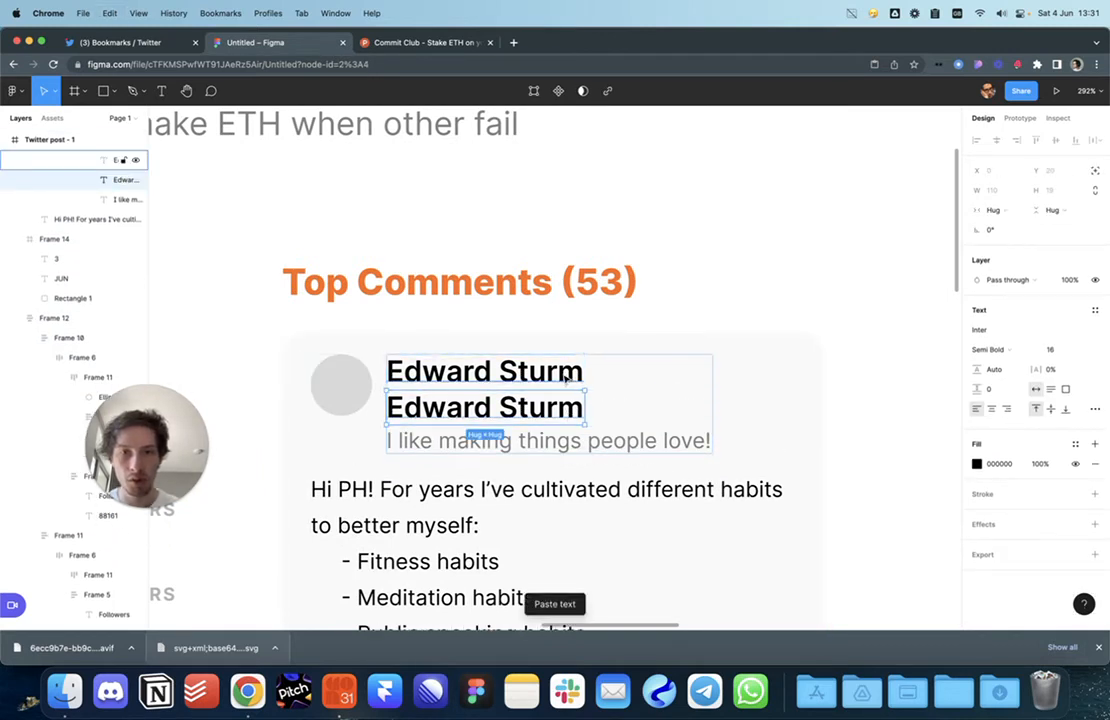
{"action": "key", "text": "shift+a"}
{"action": "left_click", "coordinate": [990, 323]}
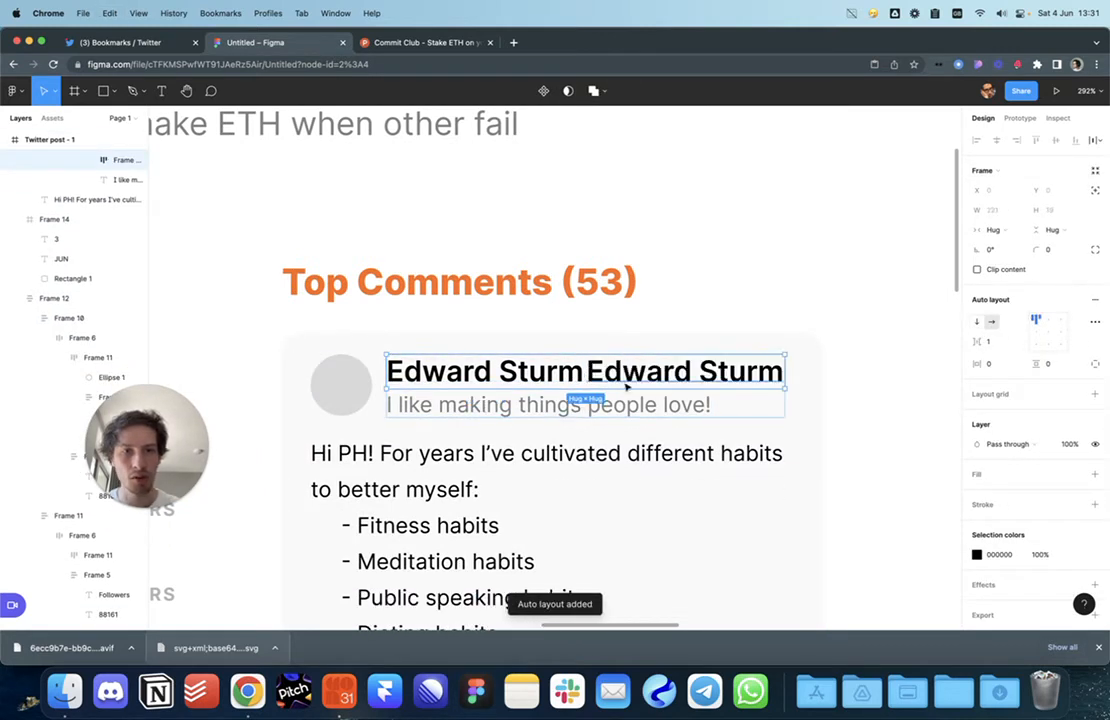
Step: Retype the copy as 'Author' and make it orange, size 14, Light weight
{"action": "double_click", "coordinate": [627, 375]}
{"action": "type", "text": "Author"}
{"action": "key", "text": "Escape"}
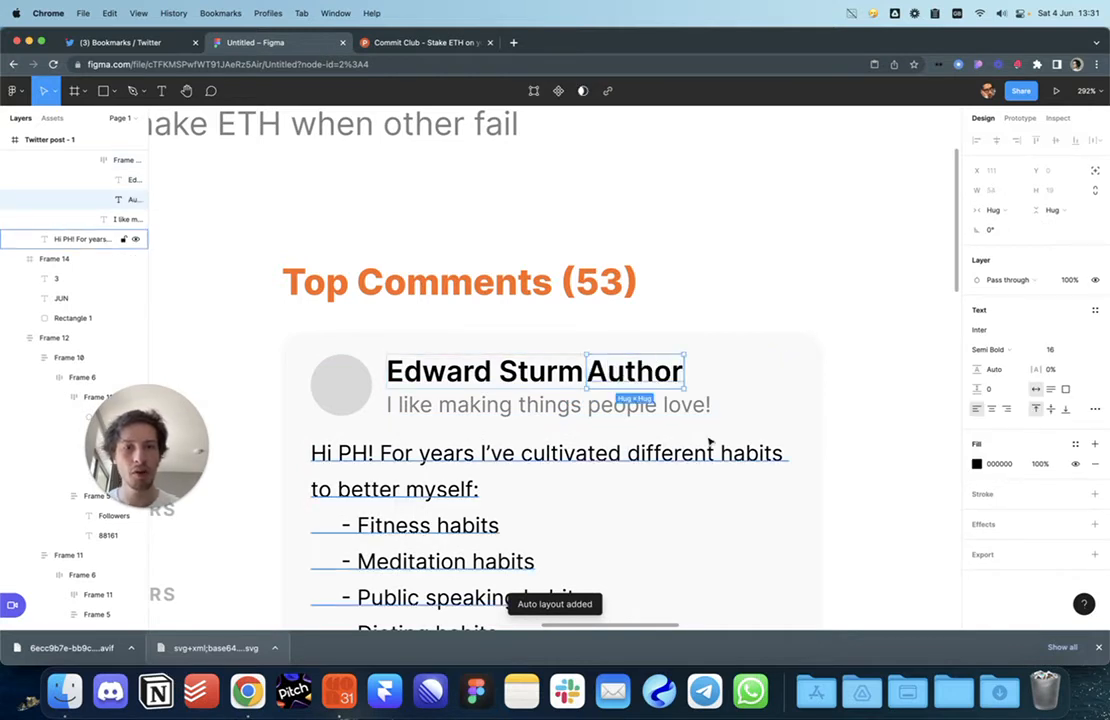
{"action": "type", "text": "14"}
{"action": "key", "text": "Return"}
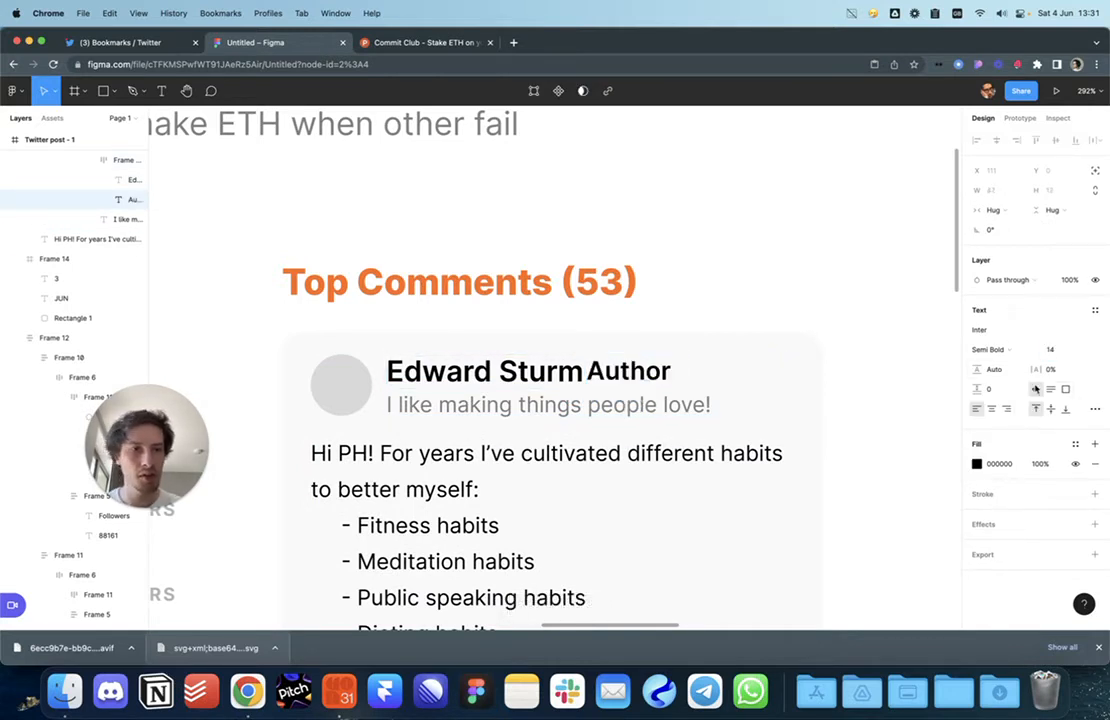
{"action": "left_click", "coordinate": [1006, 354]}
{"action": "left_click", "coordinate": [1009, 305]}
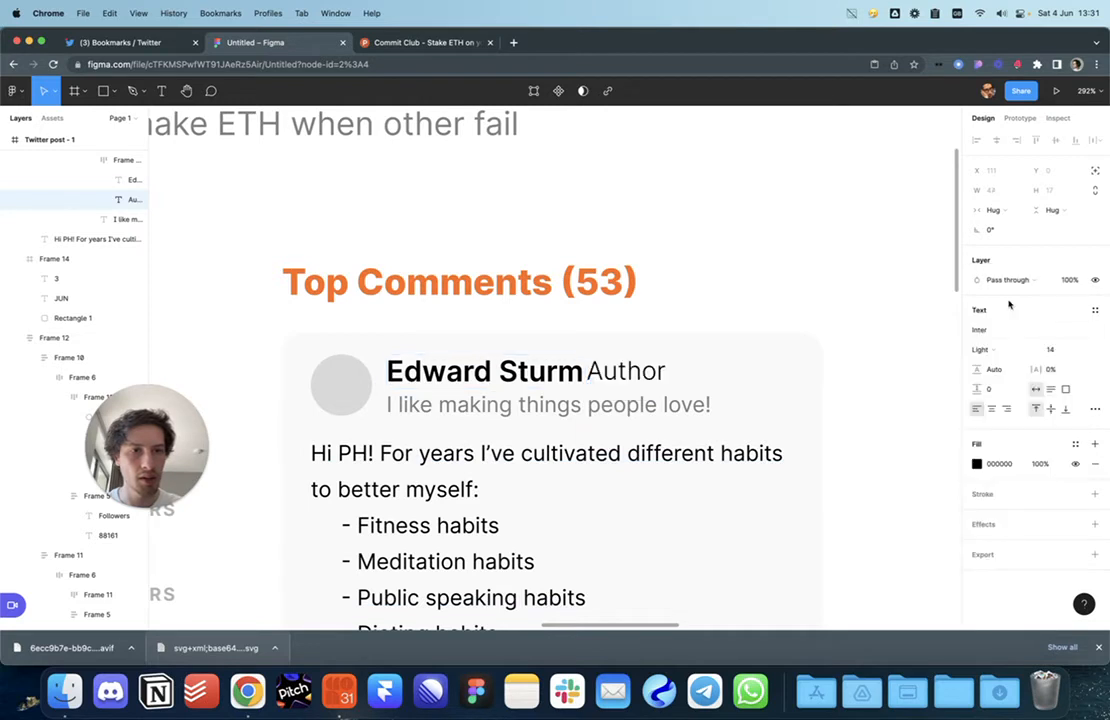
{"action": "left_click", "coordinate": [977, 464]}
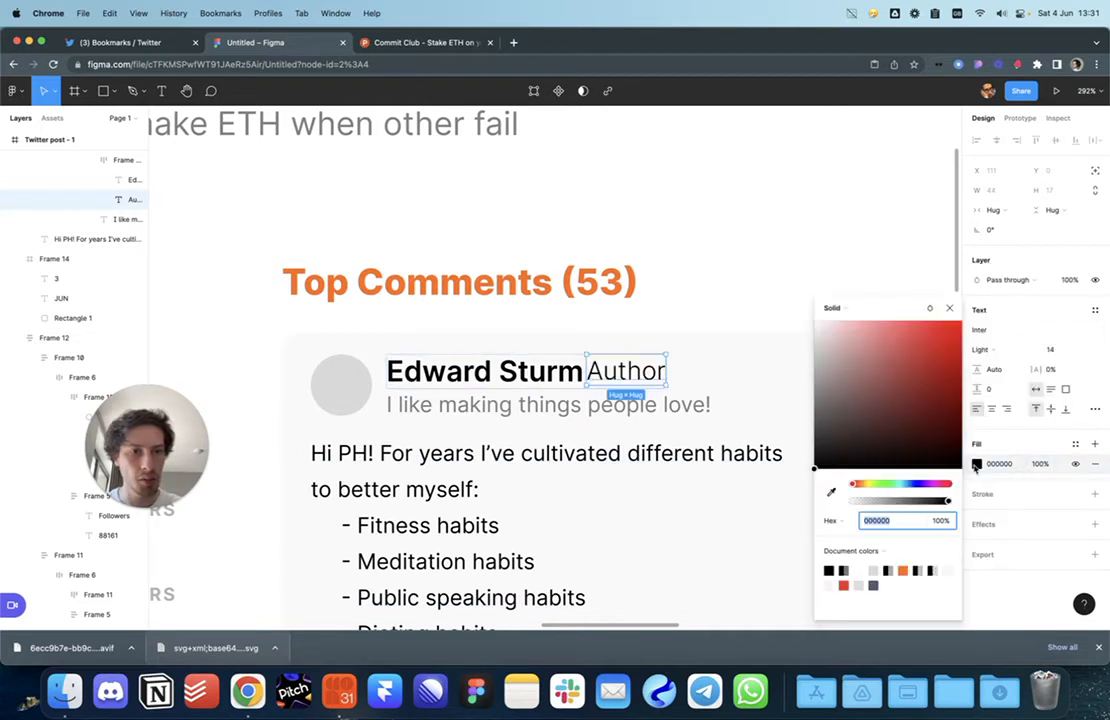
{"action": "left_click", "coordinate": [903, 570]}
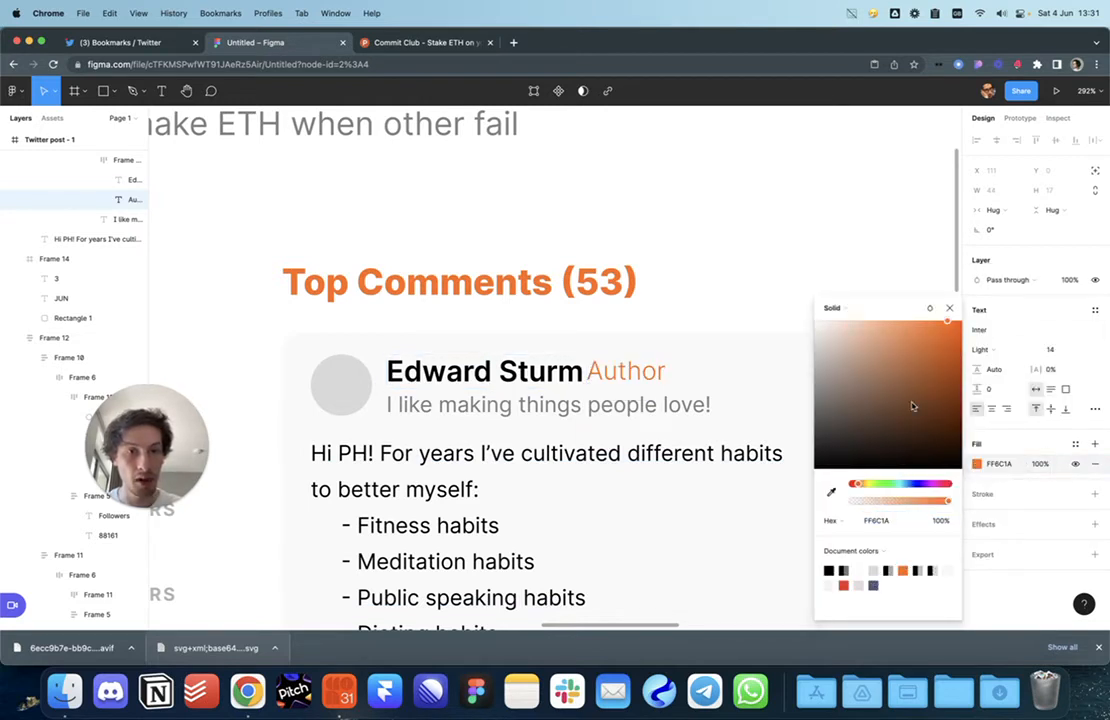
{"action": "key", "text": "Escape"}
{"action": "key", "text": "Escape"}
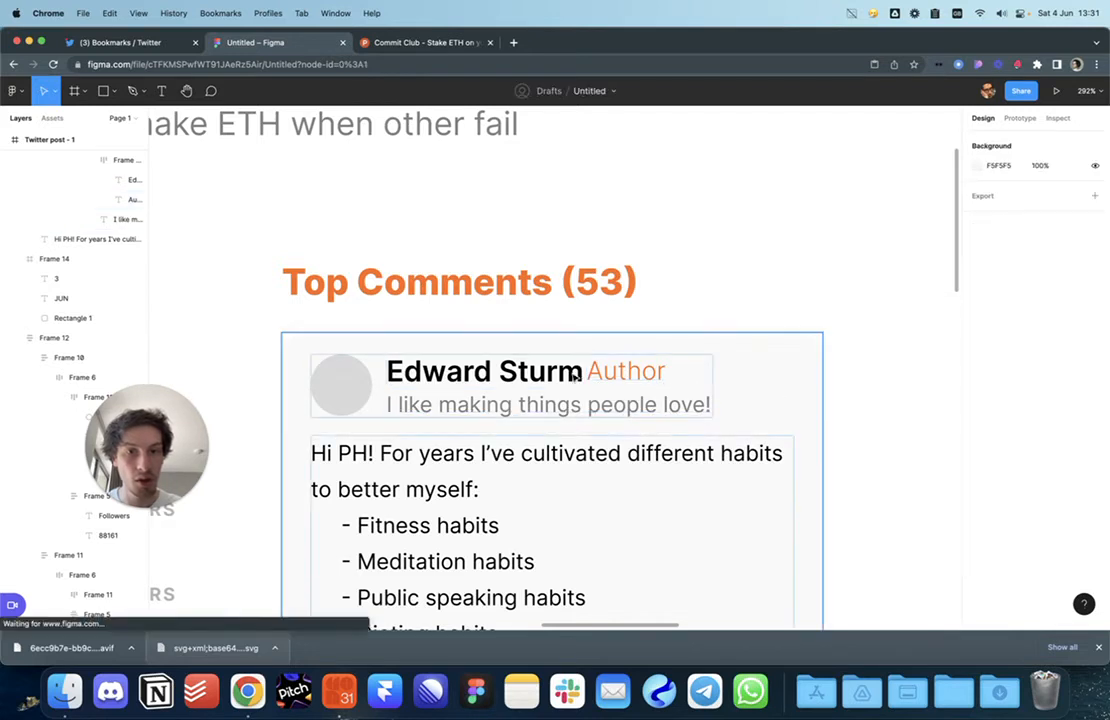
Step: Set the gap between the name and Author to 6
{"action": "double_click", "coordinate": [574, 375]}
{"action": "double_click", "coordinate": [574, 375]}
{"action": "double_click", "coordinate": [574, 375]}
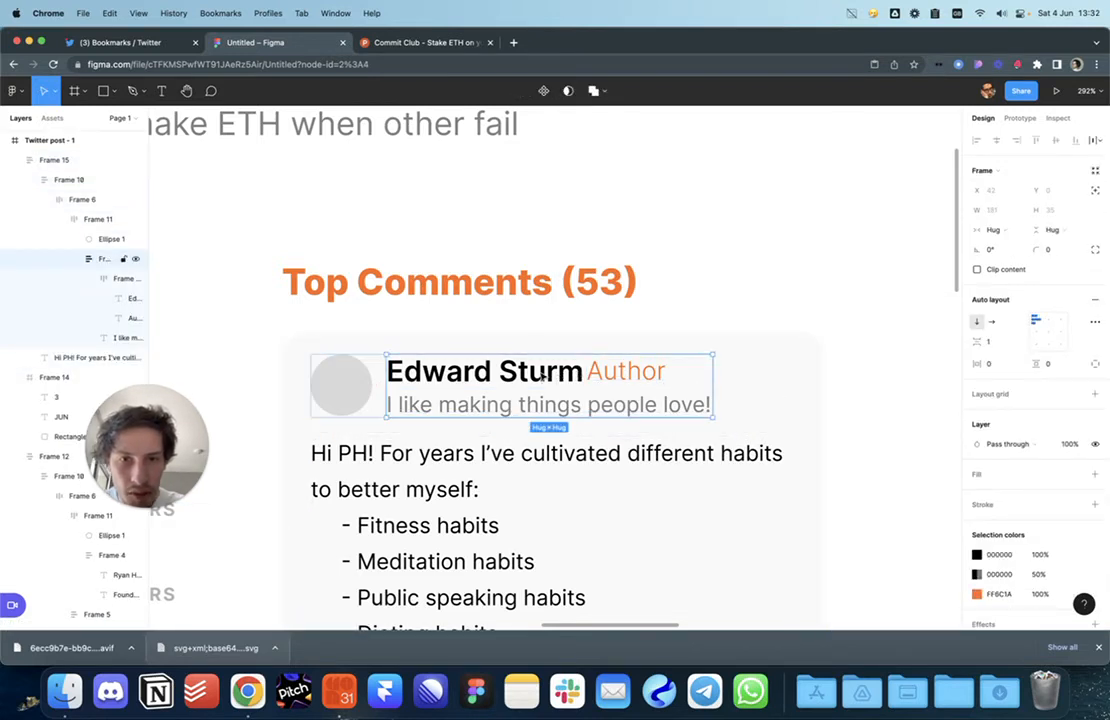
{"action": "double_click", "coordinate": [574, 375]}
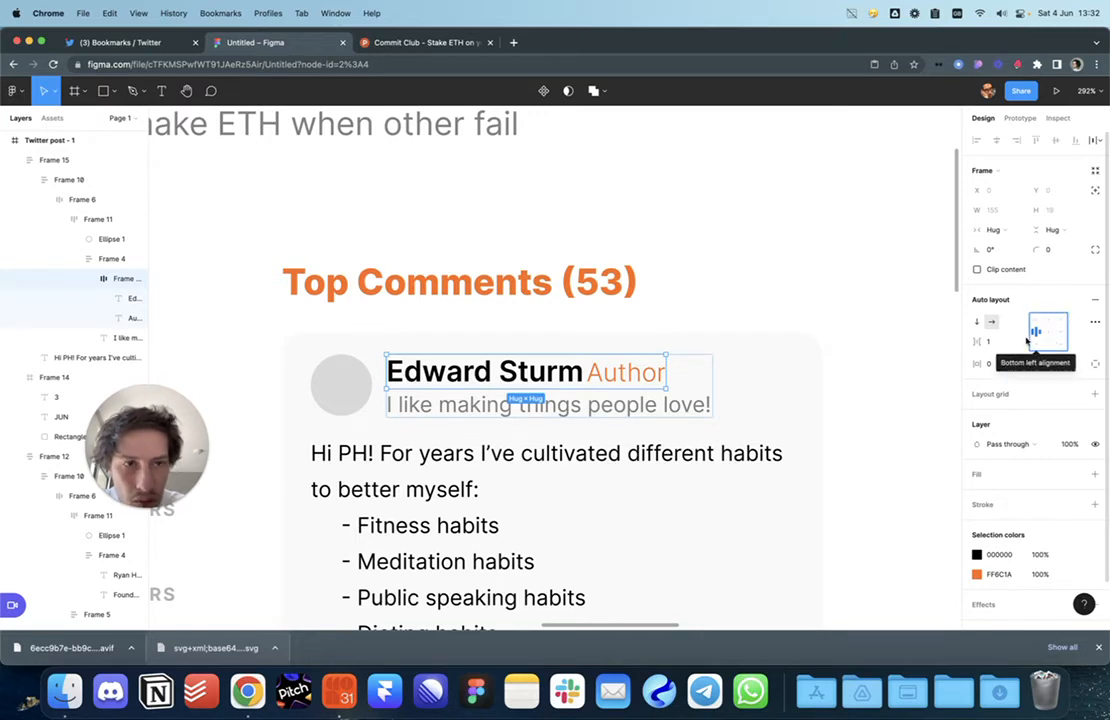
{"action": "left_click", "coordinate": [988, 341]}
{"action": "type", "text": "2"}
{"action": "key", "text": "Up"}
{"action": "key", "text": "Up"}
{"action": "key", "text": "Up"}
{"action": "key", "text": "Up"}
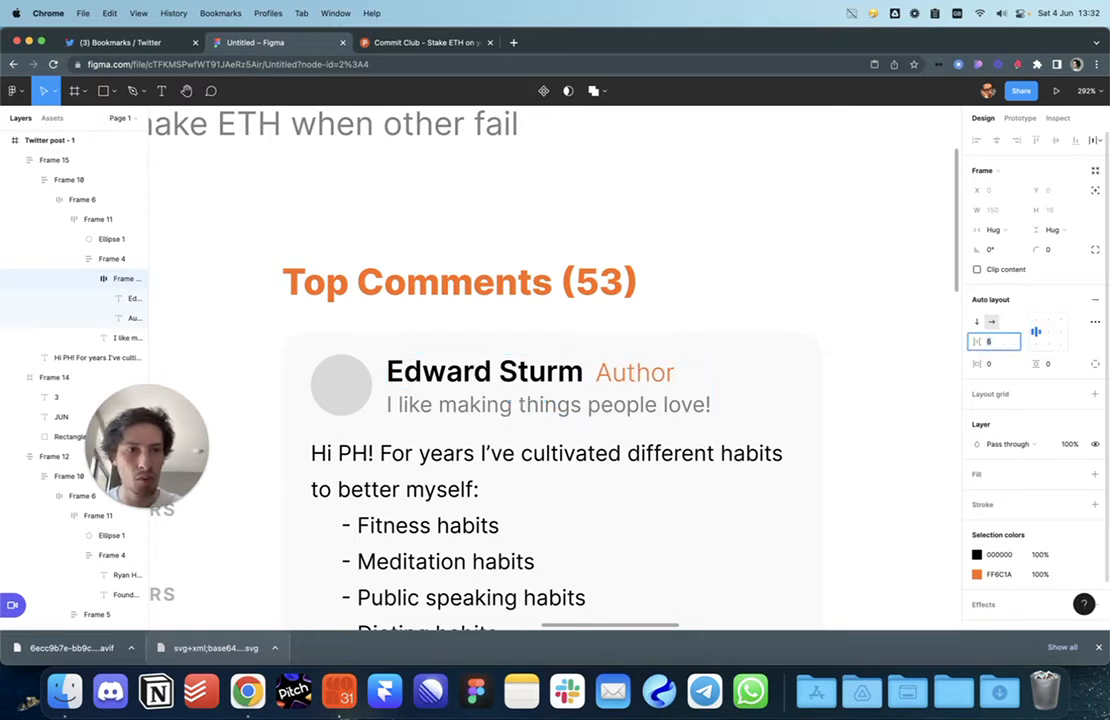
{"action": "key", "text": "Escape"}
Step: Change the Author text to Medium weight
{"action": "scroll", "coordinate": [702, 432], "scroll_direction": "down", "scroll_amount": 6}
{"action": "scroll", "coordinate": [741, 449], "scroll_direction": "down", "scroll_amount": 1}
{"action": "scroll", "coordinate": [741, 449], "scroll_direction": "up", "scroll_amount": 4}
{"action": "scroll", "coordinate": [741, 449], "scroll_direction": "up", "scroll_amount": 4}
{"action": "left_click", "coordinate": [631, 312], "text": "super"}
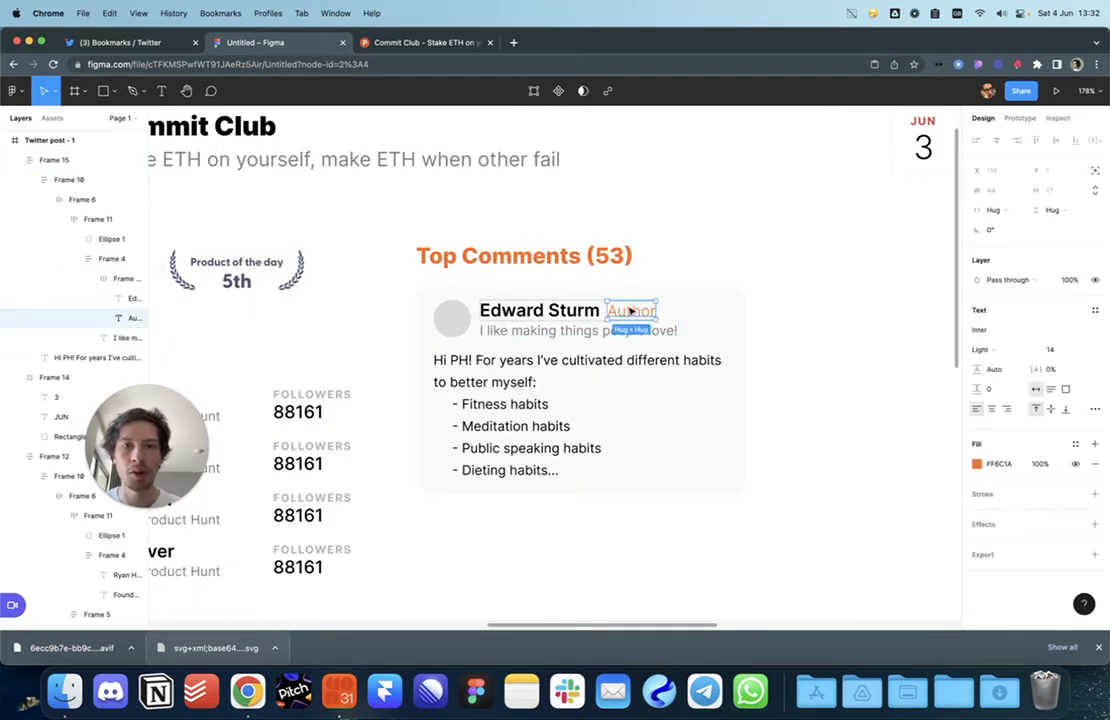
{"action": "scroll", "coordinate": [633, 313], "scroll_direction": "up", "scroll_amount": 4}
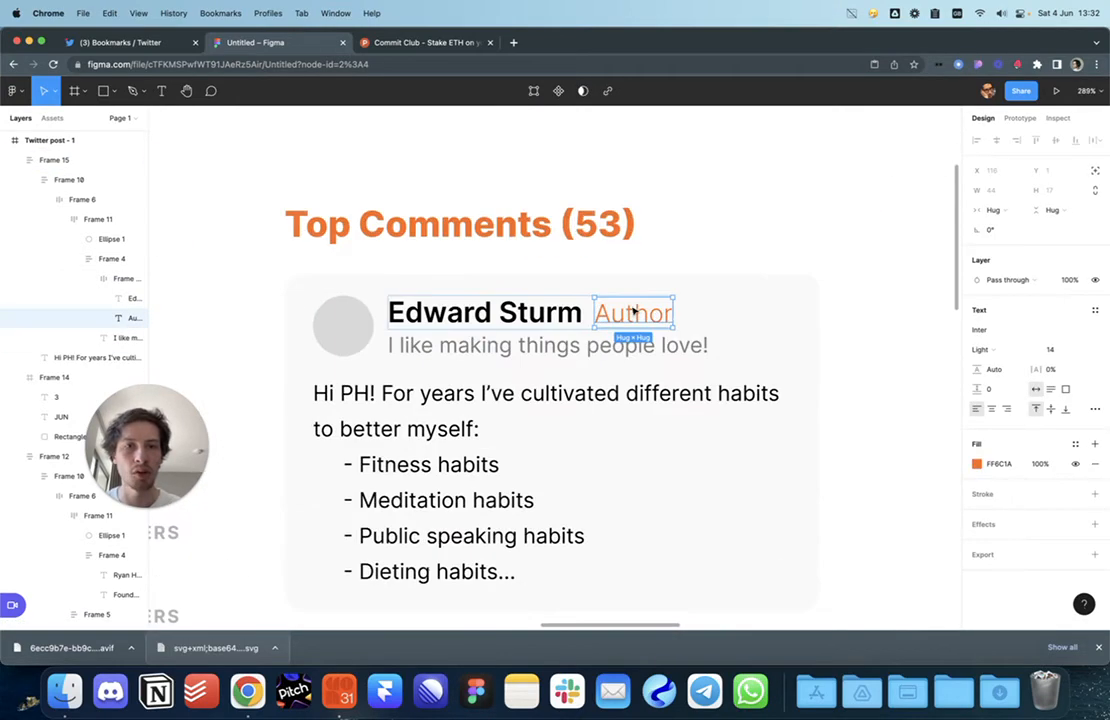
{"action": "left_click", "coordinate": [988, 350]}
{"action": "left_click", "coordinate": [1005, 380]}
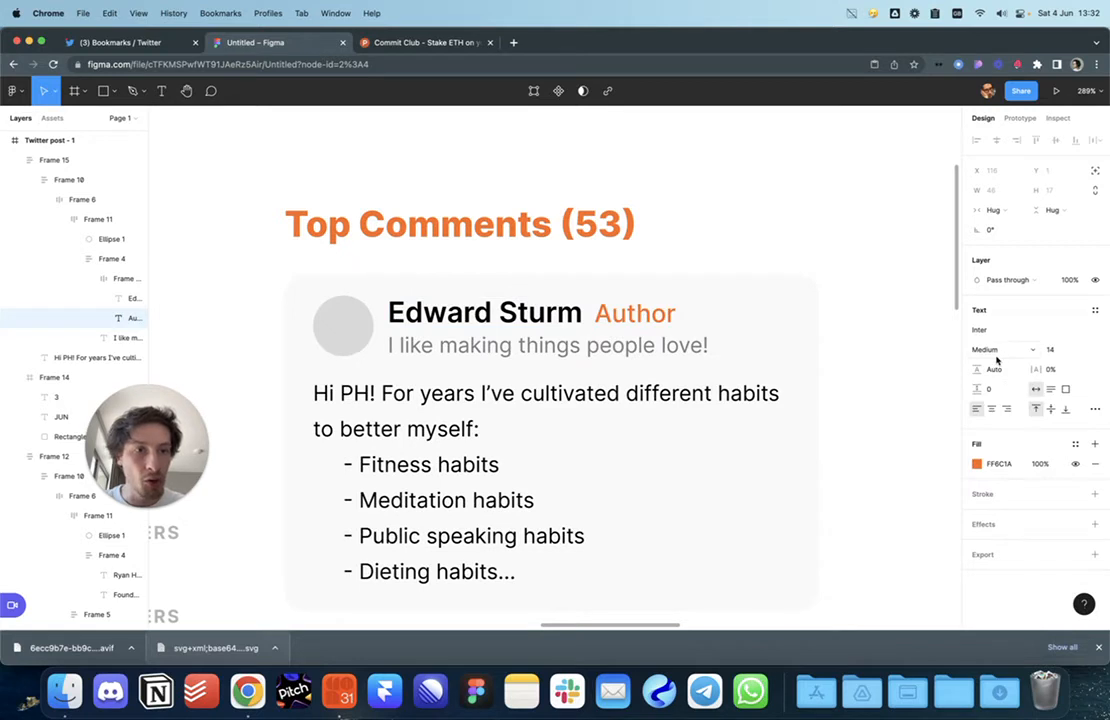
Step: Retype the label as uppercase 'AUTHOR' with 10% letter spacing and wrap it in auto layout
{"action": "double_click", "coordinate": [645, 318]}
{"action": "type", "text": "AUTHOR"}
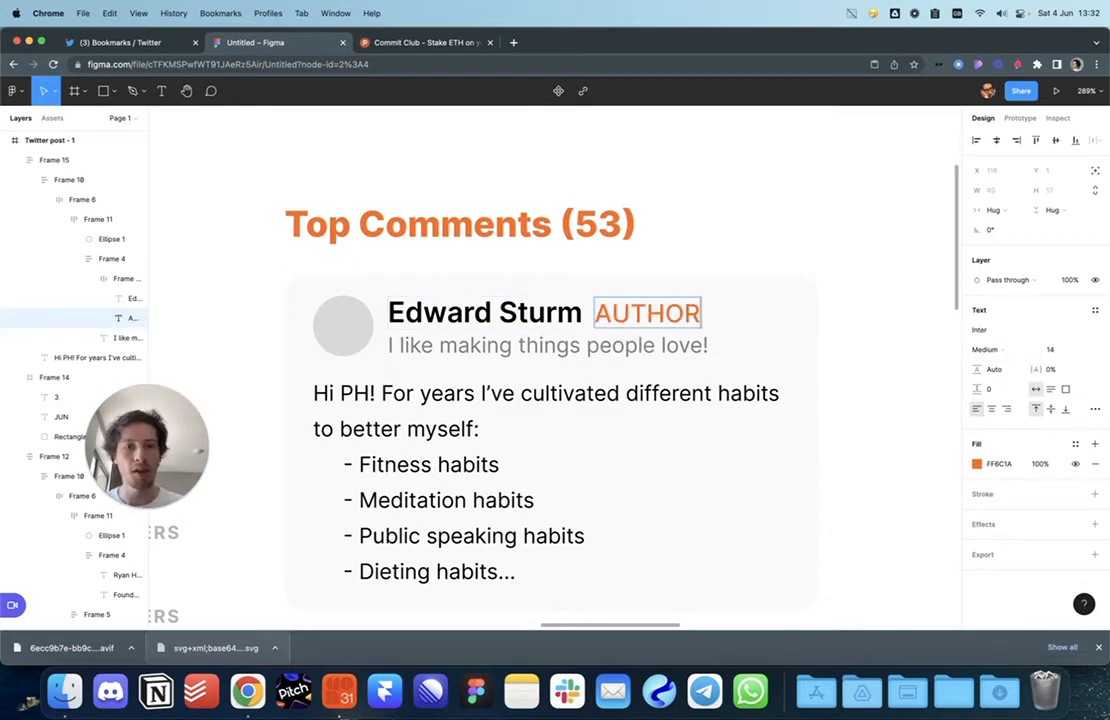
{"action": "key", "text": "Escape"}
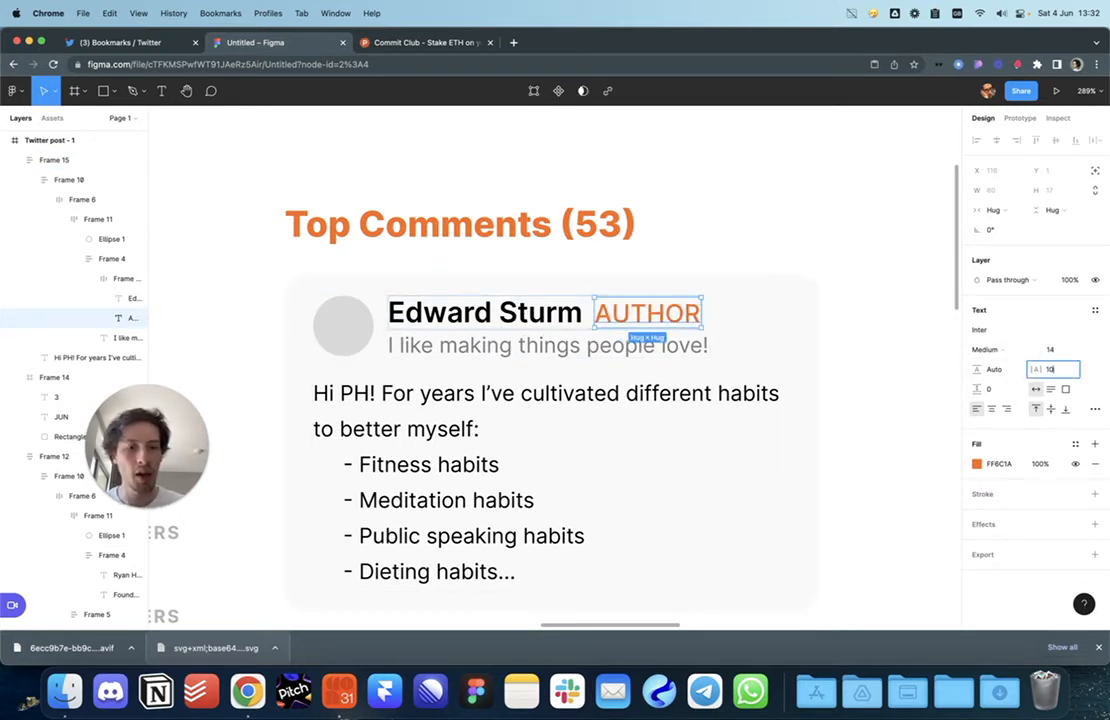
{"action": "type", "text": "10"}
{"action": "key", "text": "Return"}
{"action": "key", "text": "Return"}
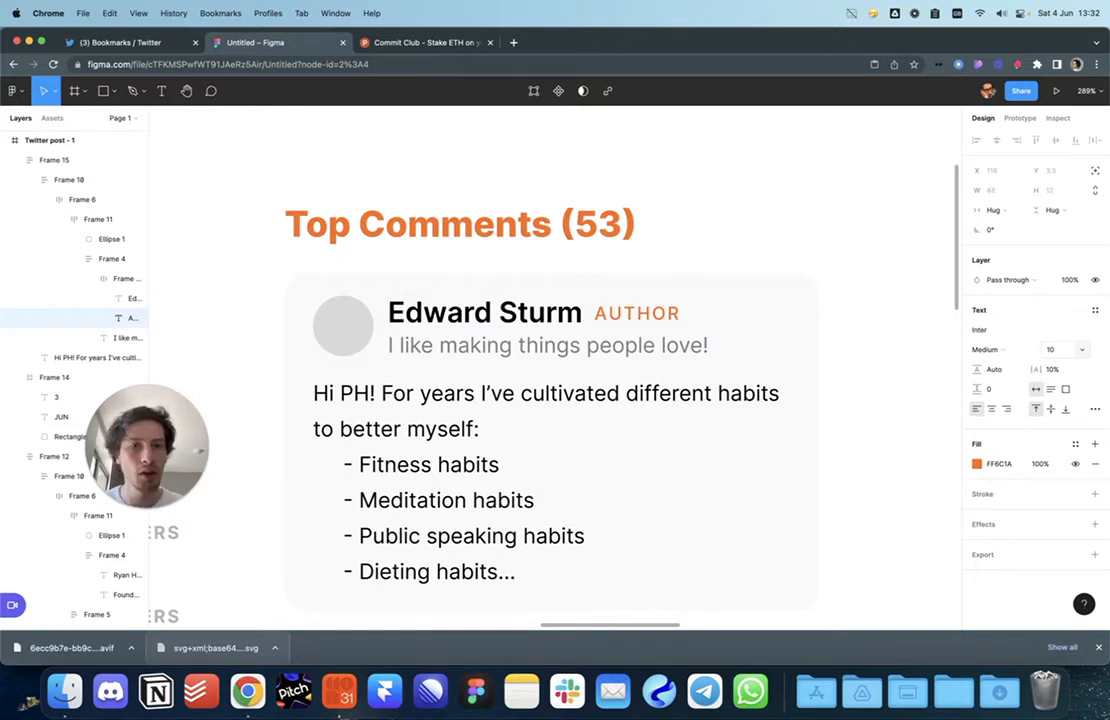
{"action": "key", "text": "shift+a"}
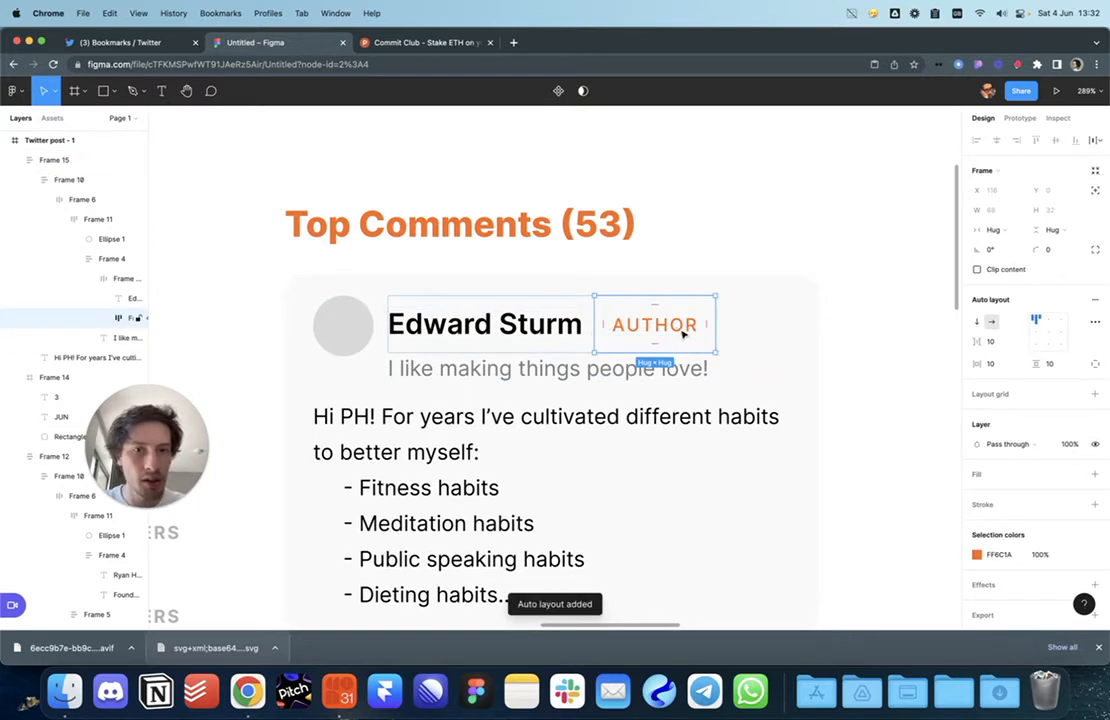
Step: Set the AUTHOR frame's spacing to 0 and padding to 2 vertical, 6 horizontal
{"action": "left_click_drag", "start_coordinate": [977, 344], "coordinate": [960, 348]}
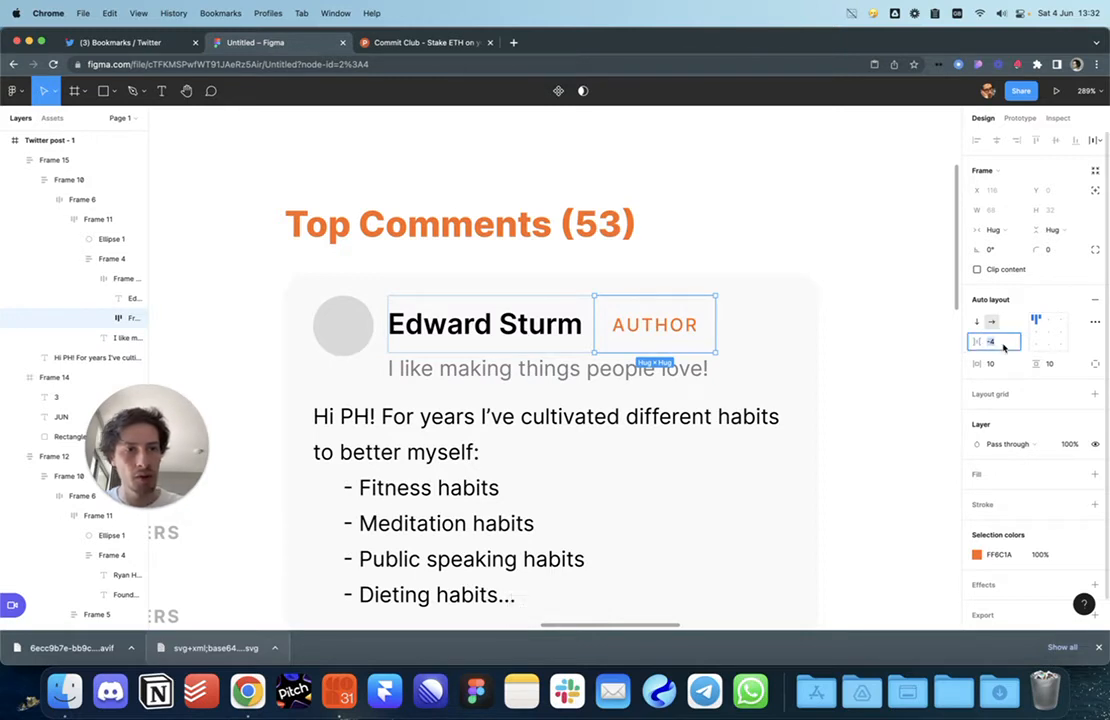
{"action": "type", "text": "0"}
{"action": "key", "text": "Return"}
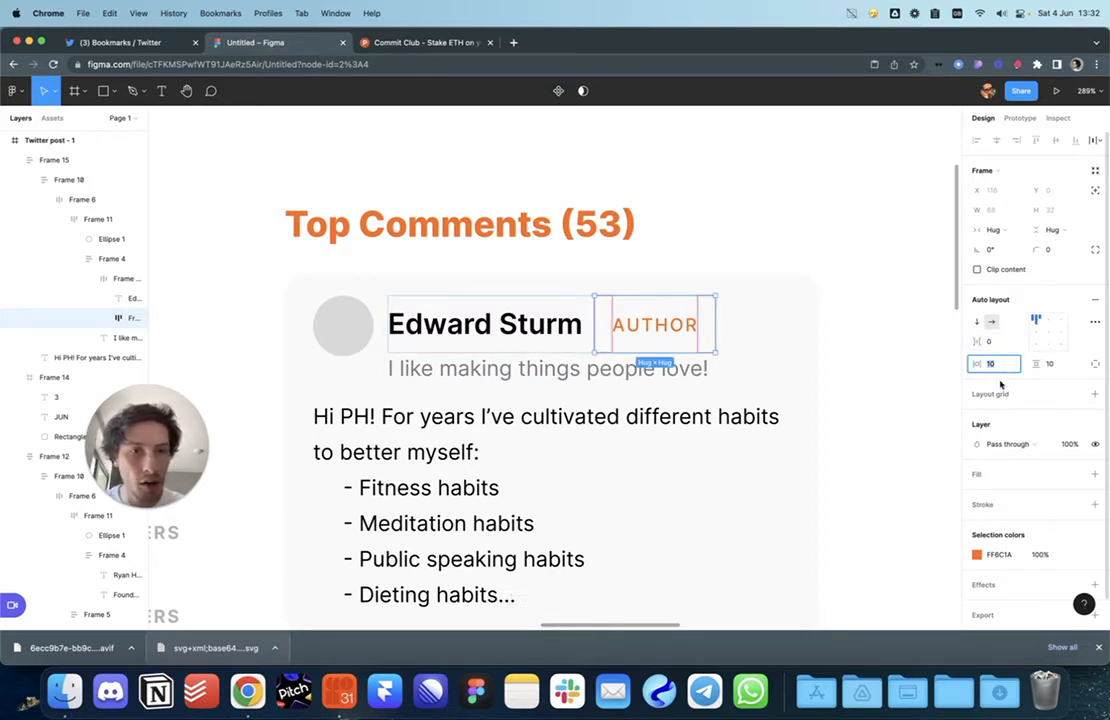
{"action": "left_click", "coordinate": [1050, 366]}
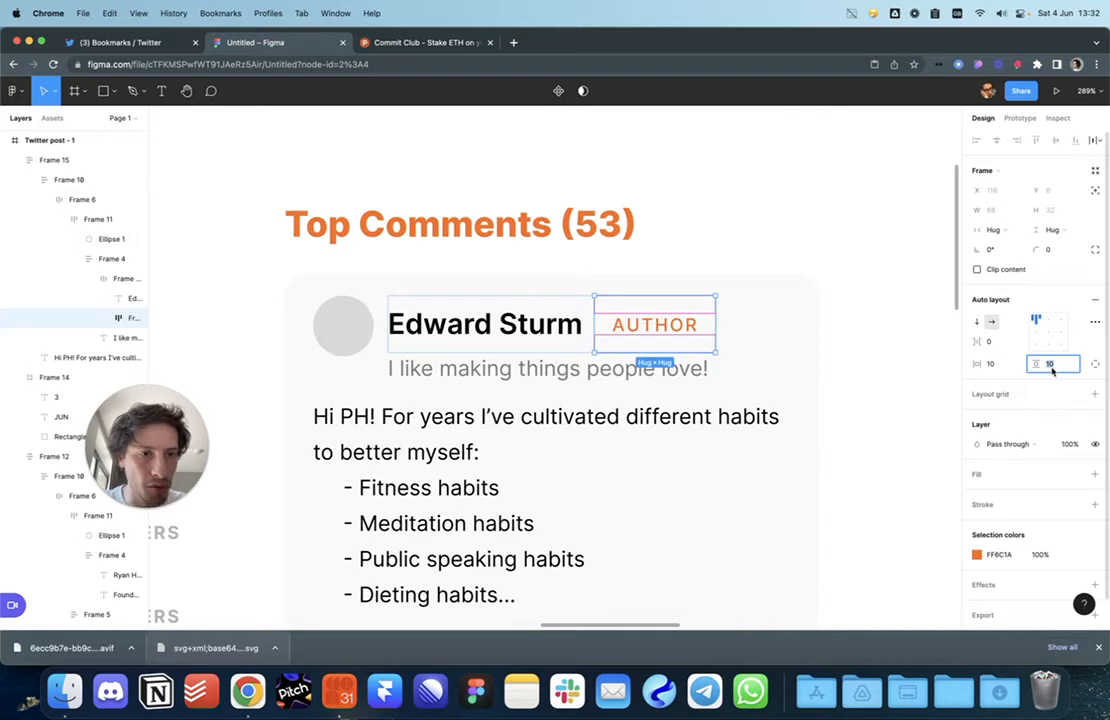
{"action": "type", "text": "2"}
{"action": "key", "text": "Return"}
{"action": "left_click", "coordinate": [992, 366]}
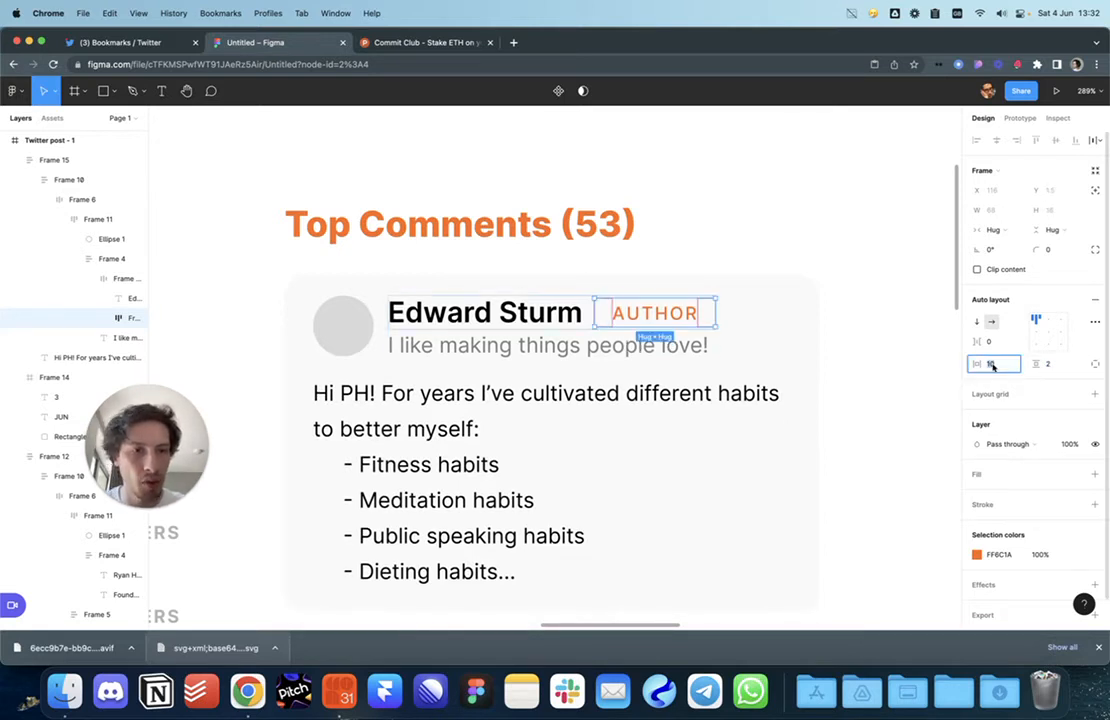
{"action": "type", "text": "6"}
{"action": "key", "text": "Return"}
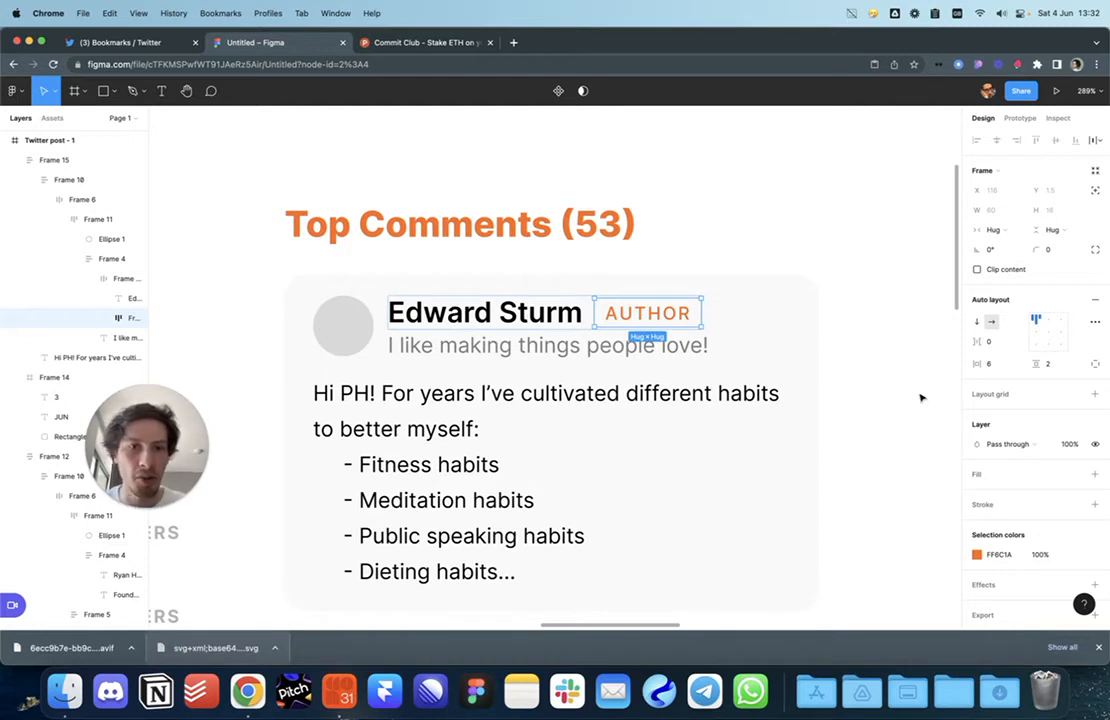
Step: Give the AUTHOR badge an orange FF6C1A background fill at 10% opacity
{"action": "left_click", "coordinate": [1007, 477]}
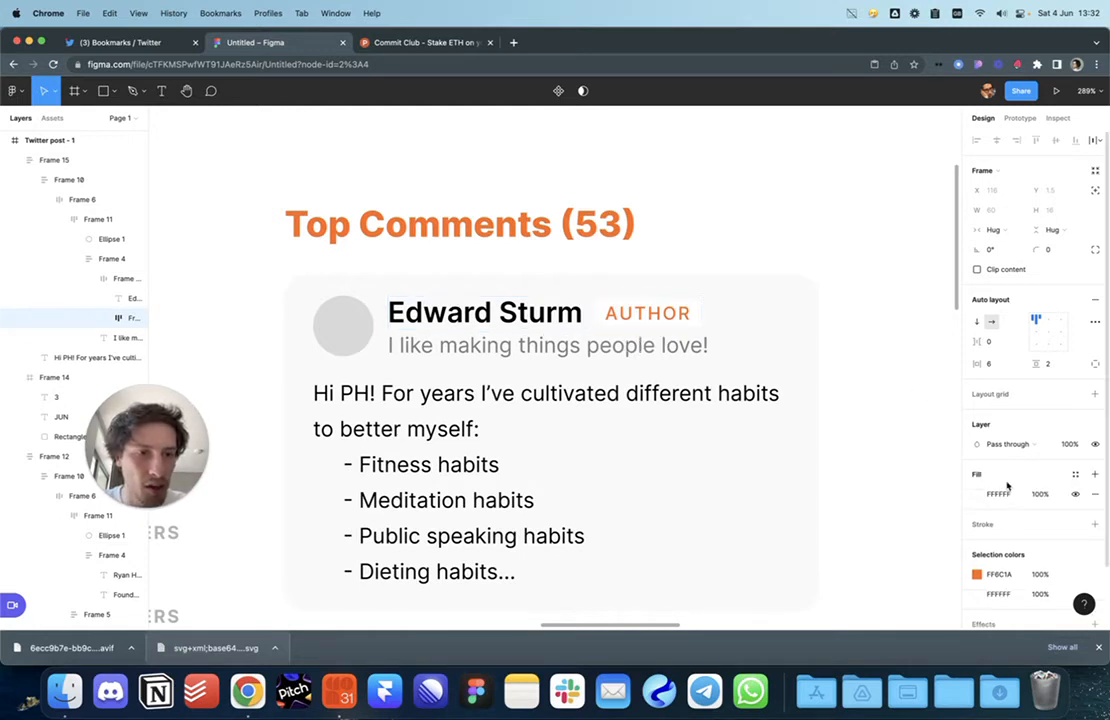
{"action": "left_click", "coordinate": [976, 494]}
{"action": "left_click", "coordinate": [887, 569]}
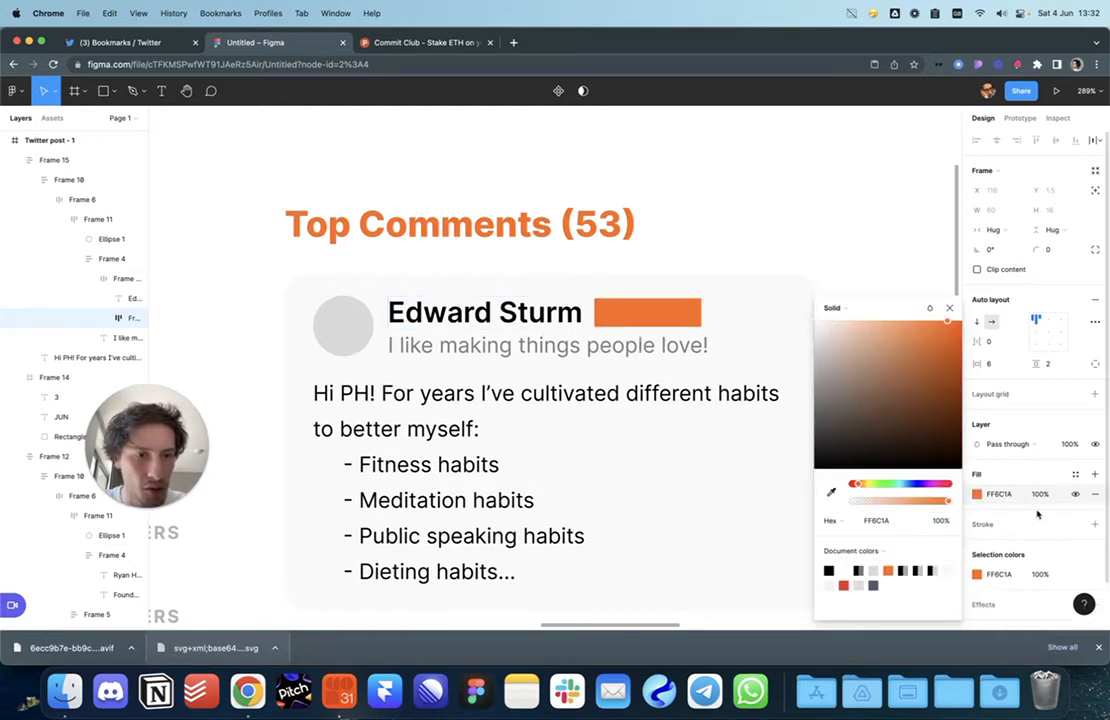
{"action": "left_click", "coordinate": [1041, 494]}
{"action": "type", "text": "20"}
{"action": "key", "text": "Return"}
{"action": "type", "text": "10"}
{"action": "key", "text": "Return"}
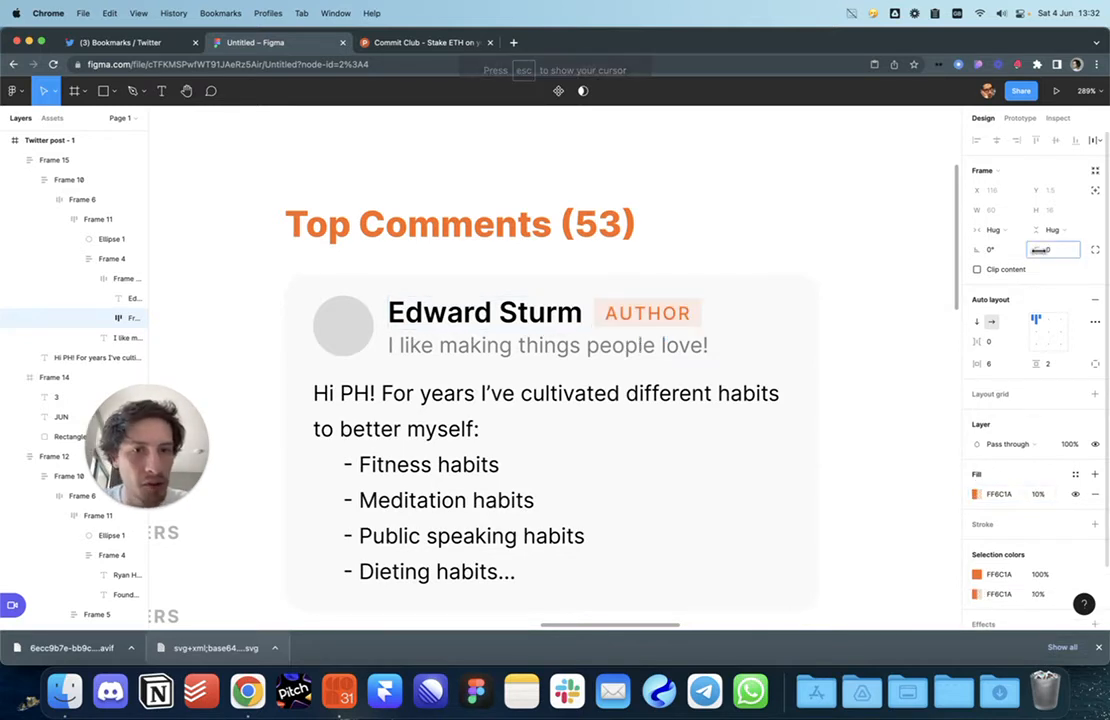
{"action": "left_click", "coordinate": [889, 310]}
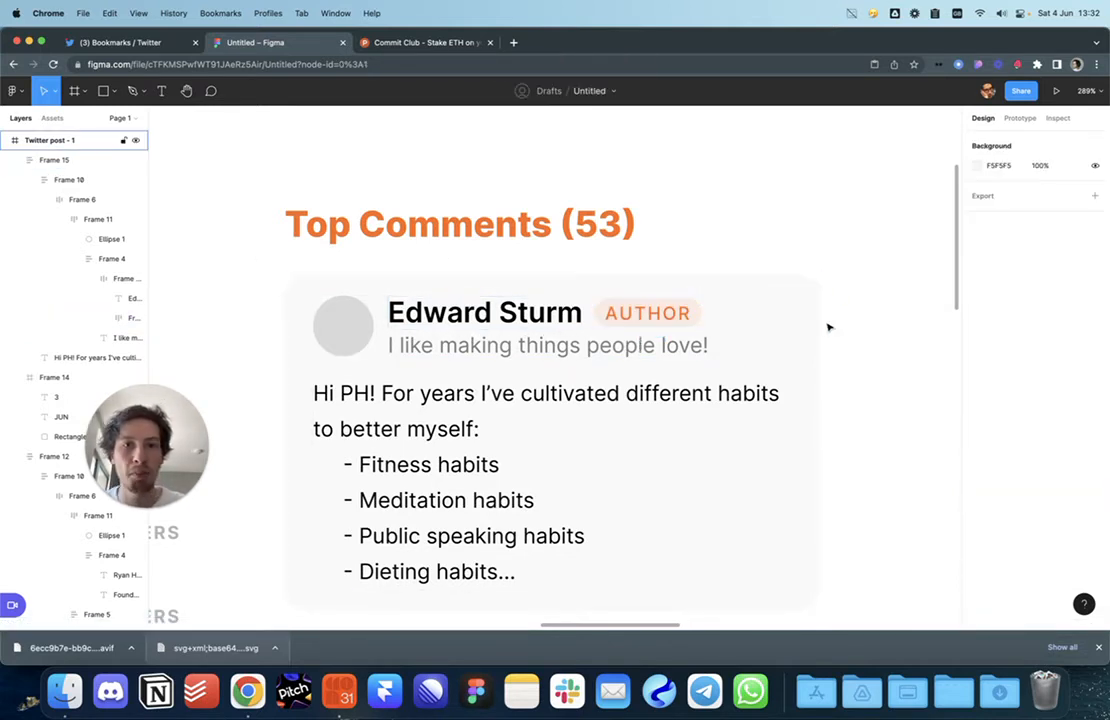
Step: Place a copy of the Edward Sturm comment card beside the original
{"action": "scroll", "coordinate": [828, 327], "scroll_direction": "down", "scroll_amount": 5}
{"action": "scroll", "coordinate": [862, 348], "scroll_direction": "right", "scroll_amount": 5}
{"action": "left_click", "coordinate": [535, 367]}
{"action": "left_click_drag", "start_coordinate": [535, 367], "coordinate": [678, 346]}
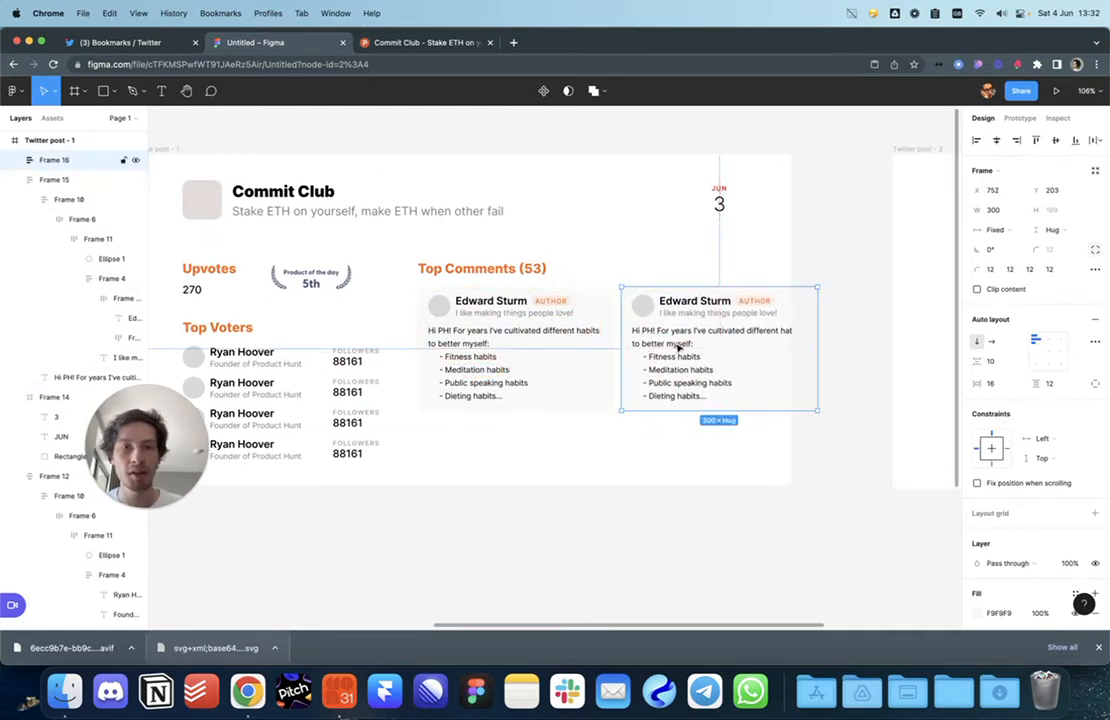
{"action": "key", "text": "BackSpace"}
{"action": "left_click", "coordinate": [504, 346]}
{"action": "left_click_drag", "start_coordinate": [490, 343], "coordinate": [691, 341]}
{"action": "left_click", "coordinate": [829, 341]}
{"action": "left_click", "coordinate": [746, 344]}
{"action": "left_click", "coordinate": [768, 466]}
{"action": "scroll", "coordinate": [776, 429], "scroll_direction": "left", "scroll_amount": 5}
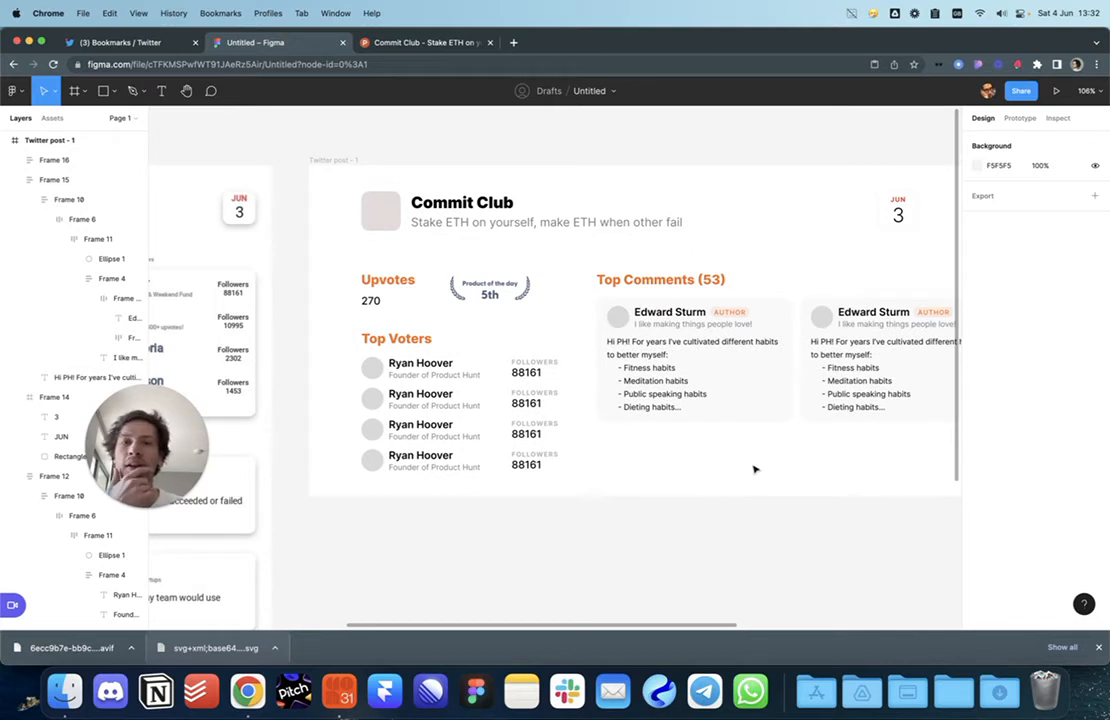
{"action": "scroll", "coordinate": [741, 463], "scroll_direction": "right", "scroll_amount": 4}
{"action": "scroll", "coordinate": [750, 400], "scroll_direction": "up", "scroll_amount": 2}
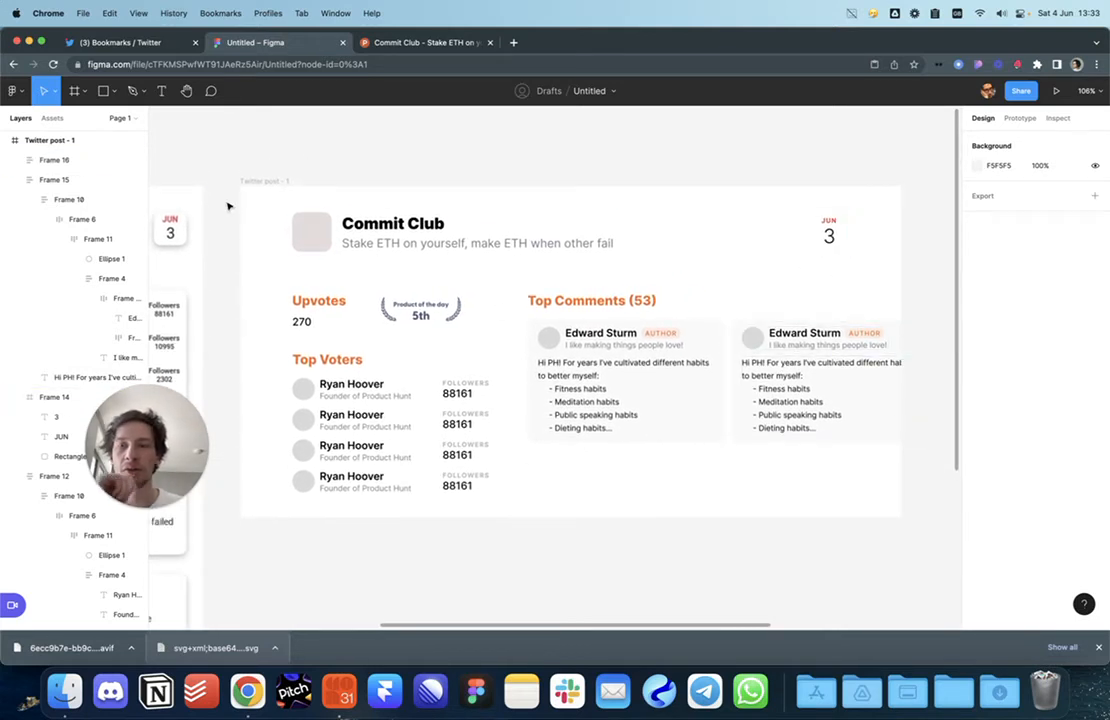
Step: Add ruler guides at the card's margins and below the Top Voters list, then move 270 beside Upvotes
{"action": "key", "text": "shift+r"}
{"action": "left_click_drag", "start_coordinate": [158, 206], "coordinate": [291, 211]}
{"action": "left_click_drag", "start_coordinate": [236, 112], "coordinate": [266, 213]}
{"action": "left_click_drag", "start_coordinate": [154, 210], "coordinate": [848, 237]}
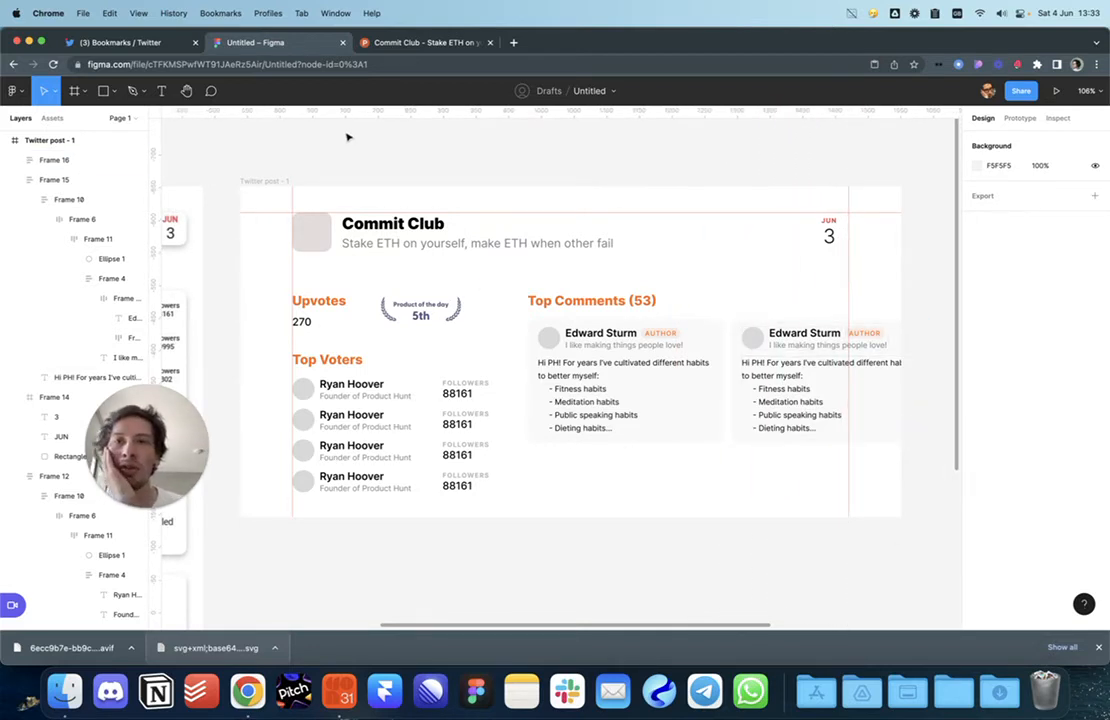
{"action": "left_click_drag", "start_coordinate": [317, 115], "coordinate": [364, 493]}
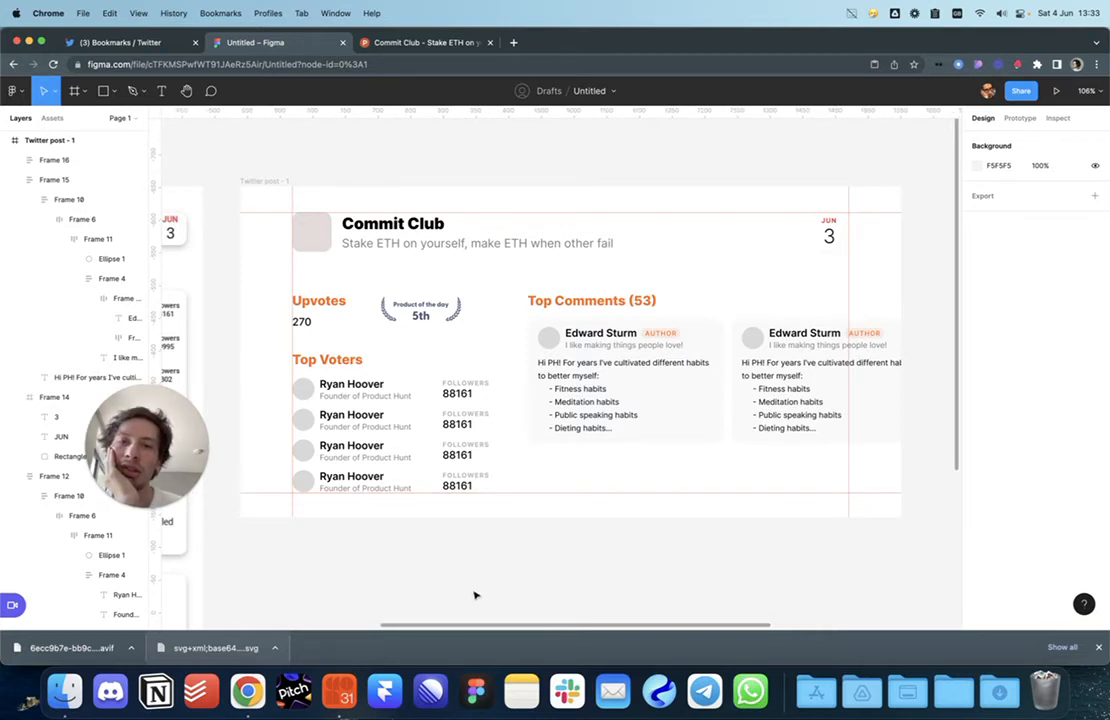
{"action": "left_click", "coordinate": [414, 318]}
{"action": "left_click_drag", "start_coordinate": [305, 324], "coordinate": [340, 337]}
Step: Copy the Upvotes heading's text style onto 270 and align it level with Upvotes
{"action": "key", "text": "Escape"}
{"action": "scroll", "coordinate": [345, 300], "scroll_direction": "up", "scroll_amount": 5}
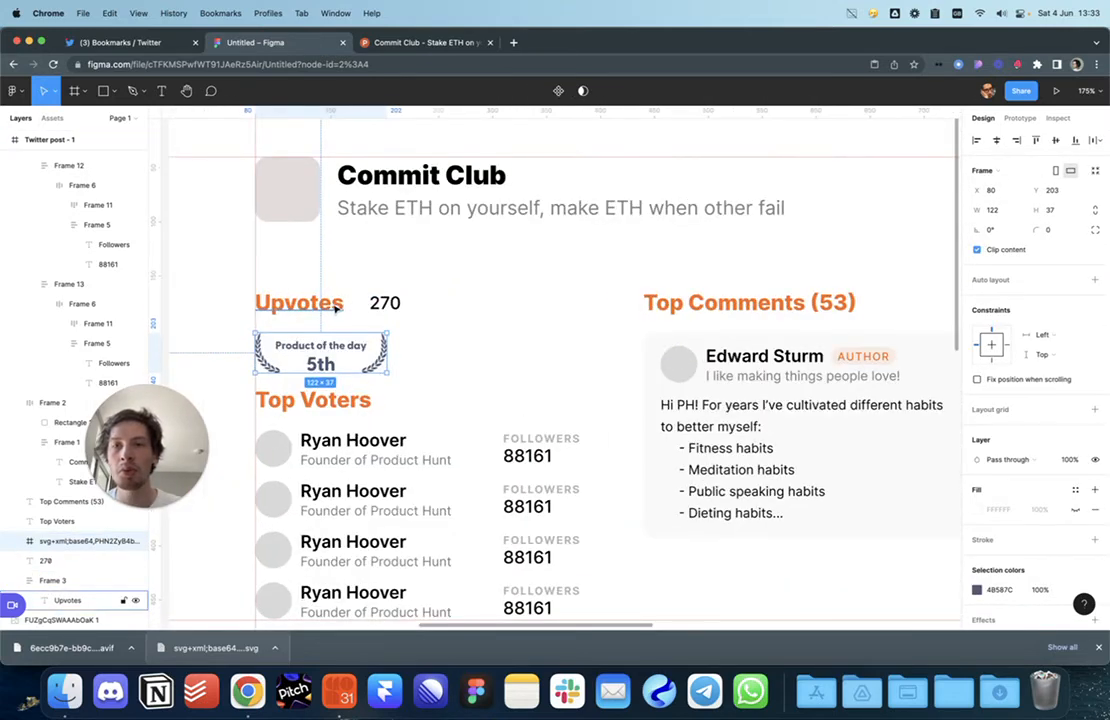
{"action": "left_click", "coordinate": [337, 304]}
{"action": "key", "text": "super+alt+c"}
{"action": "left_click", "coordinate": [392, 305]}
{"action": "key", "text": "super+alt+v"}
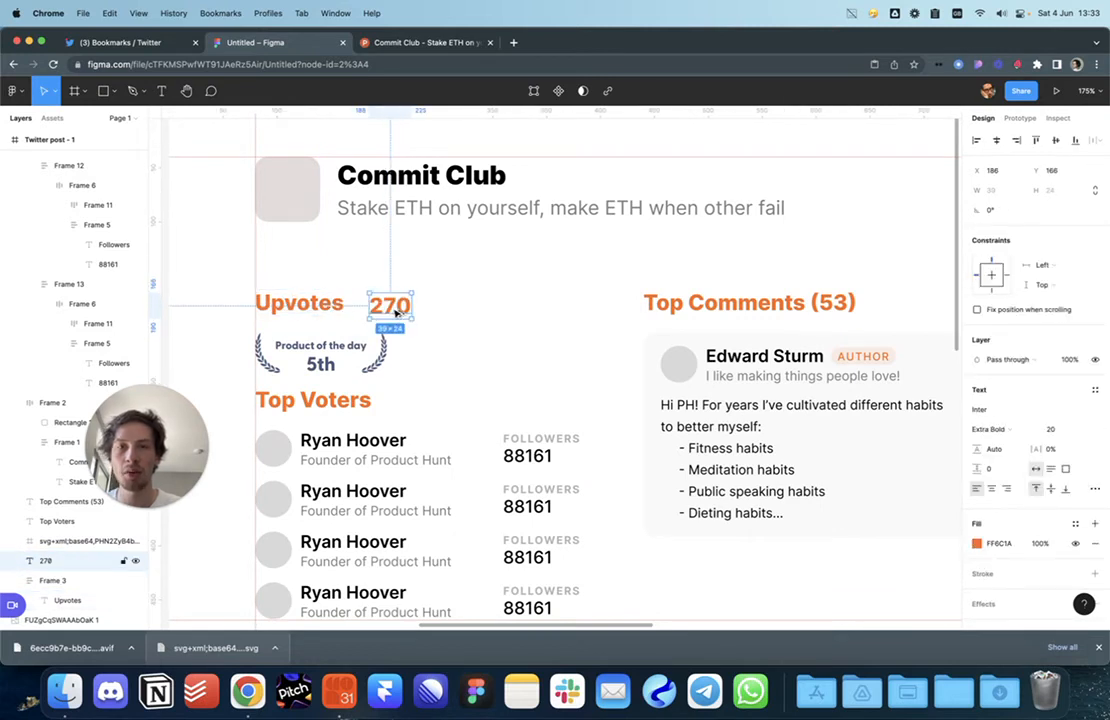
{"action": "left_click_drag", "start_coordinate": [388, 309], "coordinate": [389, 305]}
Step: Wrap Upvotes and 270 in an auto-layout row and add an arrow after Upvotes
{"action": "left_click", "coordinate": [318, 303], "text": "shift"}
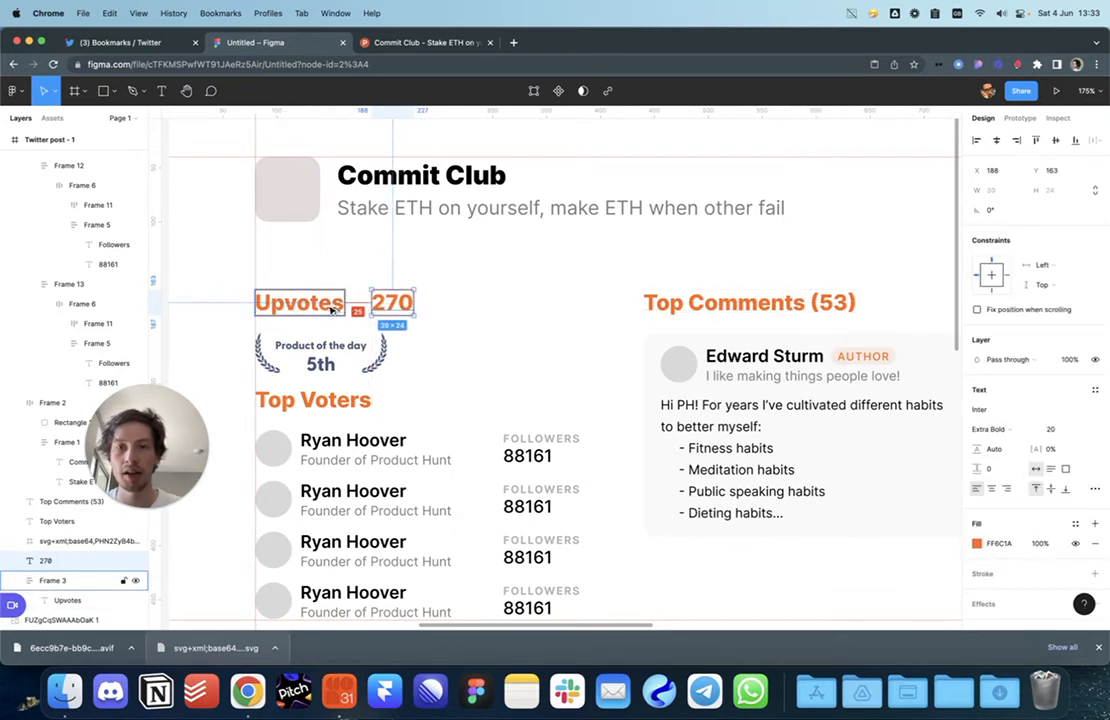
{"action": "key", "text": "shift+a"}
{"action": "left_click", "coordinate": [1001, 343]}
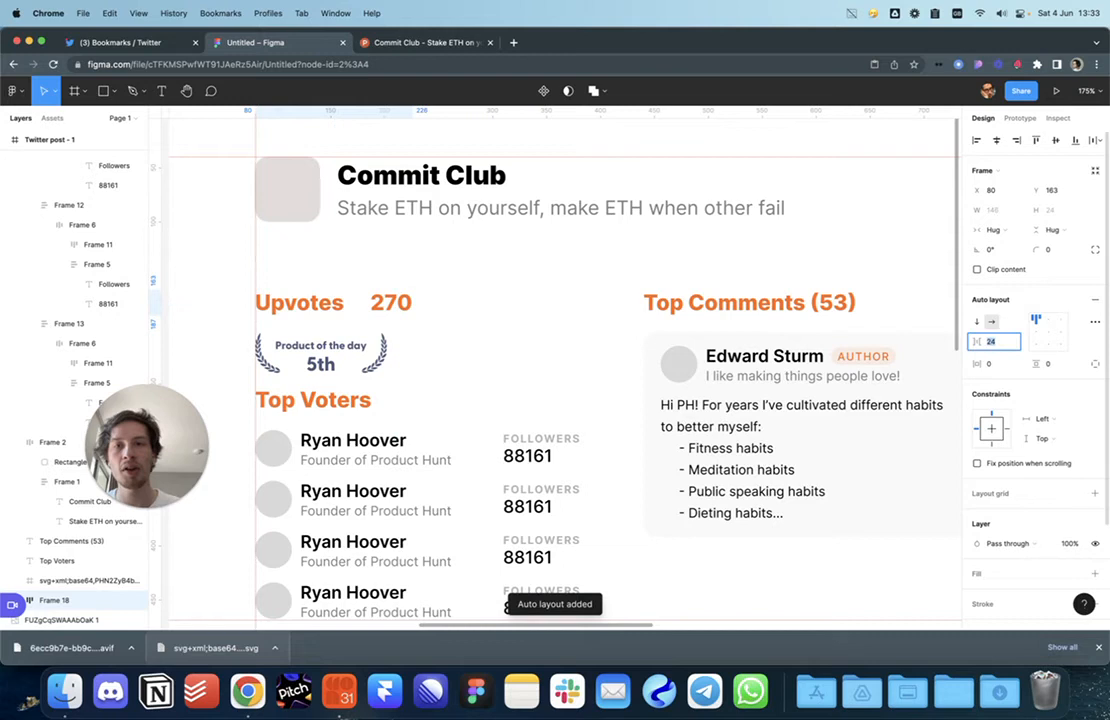
{"action": "double_click", "coordinate": [320, 303]}
{"action": "left_click", "coordinate": [336, 303]}
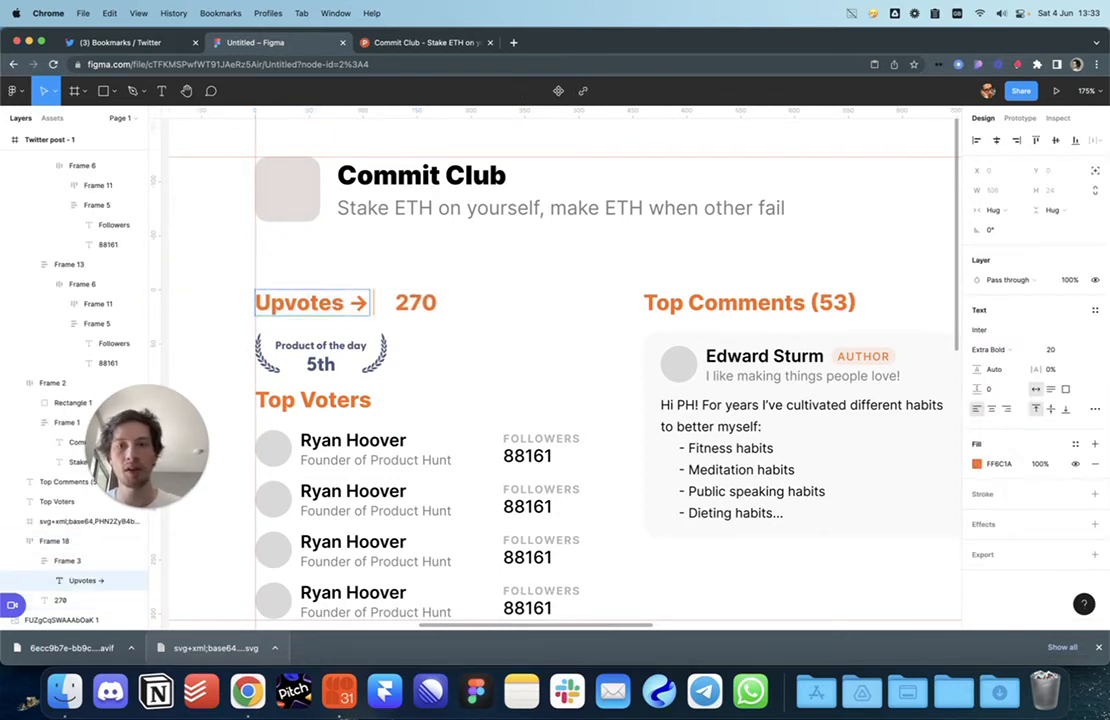
{"action": "key", "text": "Escape"}
Step: Keep 270 to the right of Upvotes and set the row's gap to 8
{"action": "left_click", "coordinate": [408, 307]}
{"action": "key", "text": "Left"}
{"action": "key", "text": "Right"}
{"action": "key", "text": "Escape"}
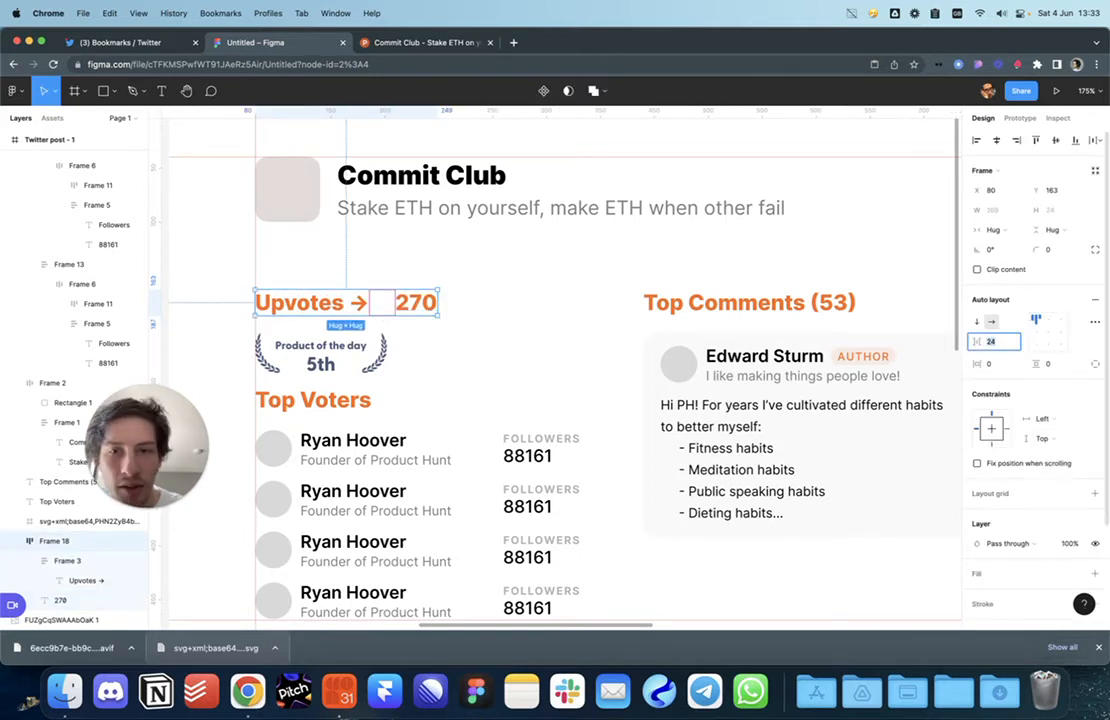
{"action": "type", "text": "8"}
{"action": "key", "text": "Return"}
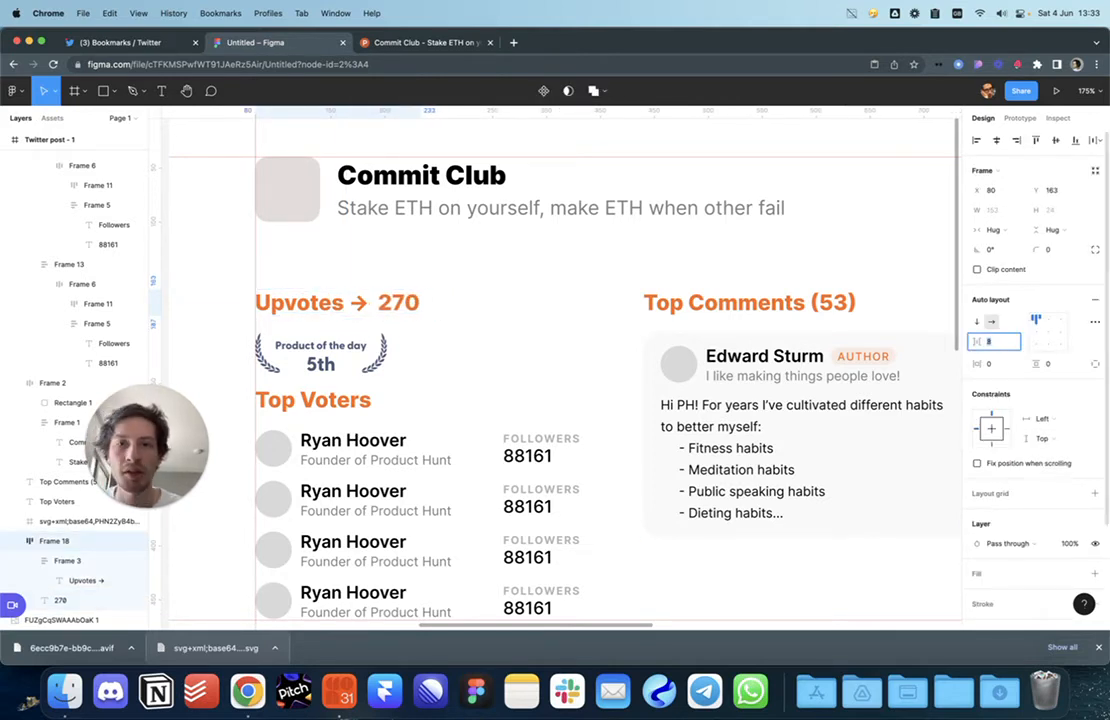
{"action": "left_click", "coordinate": [587, 342]}
Step: Move the Product of the day badge to the right of the Upvotes → 270 row
{"action": "scroll", "coordinate": [490, 321], "scroll_direction": "left", "scroll_amount": 1}
{"action": "left_click", "coordinate": [398, 300]}
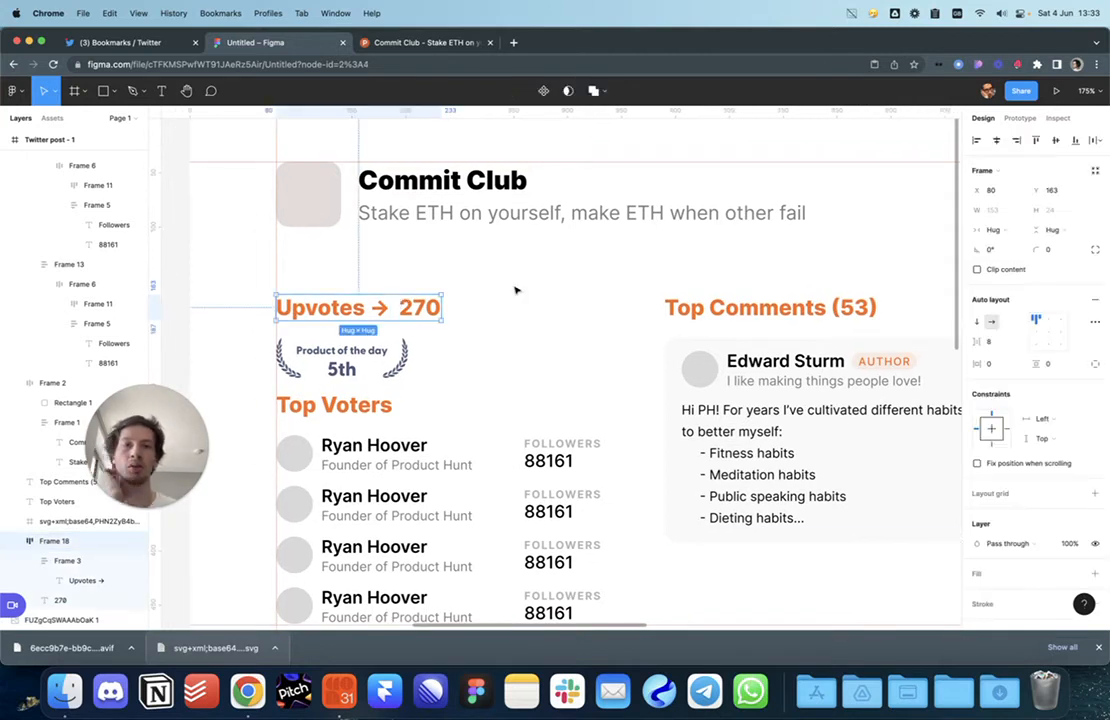
{"action": "left_click", "coordinate": [600, 355]}
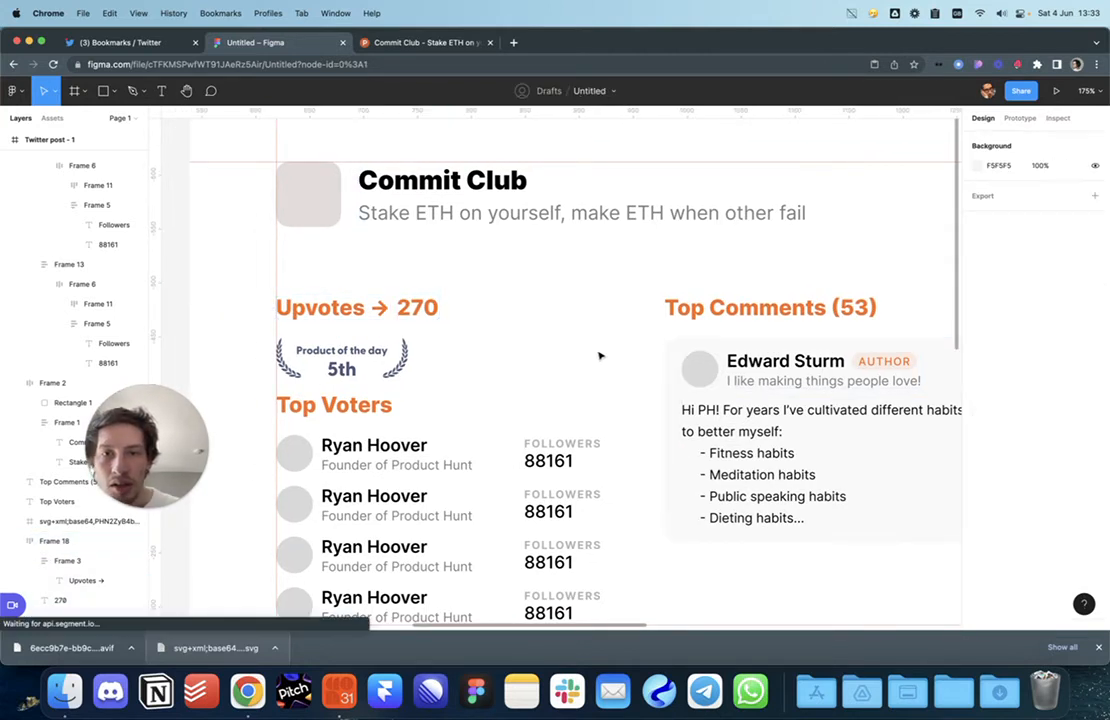
{"action": "scroll", "coordinate": [600, 355], "scroll_direction": "left", "scroll_amount": 2}
{"action": "left_click_drag", "start_coordinate": [382, 334], "coordinate": [587, 310]}
{"action": "left_click", "coordinate": [430, 290]}
Step: Set the badge height to 24 and wrap it with the upvotes row in auto layout
{"action": "left_click", "coordinate": [563, 292]}
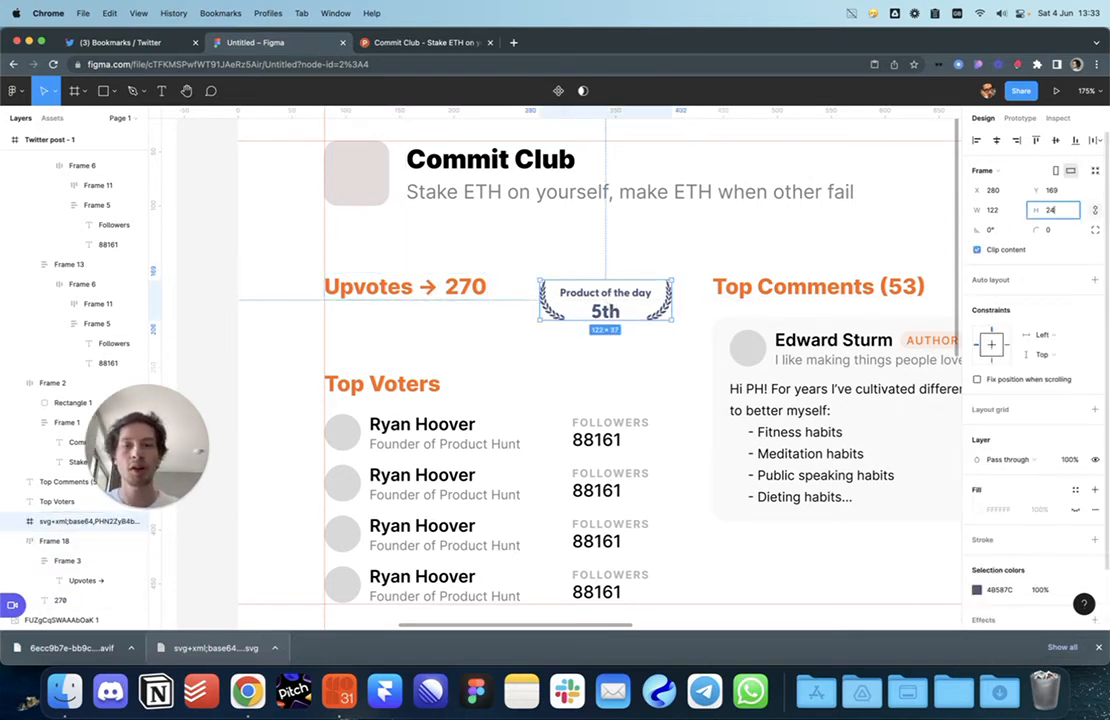
{"action": "type", "text": "24"}
{"action": "key", "text": "Return"}
{"action": "mouse_move", "coordinate": [577, 306]}
{"action": "left_mouse_down"}
{"action": "mouse_move", "coordinate": [573, 292]}
{"action": "mouse_move", "coordinate": [631, 295]}
{"action": "mouse_move", "coordinate": [596, 297]}
{"action": "left_mouse_up"}
{"action": "left_click", "coordinate": [480, 289], "text": "shift"}
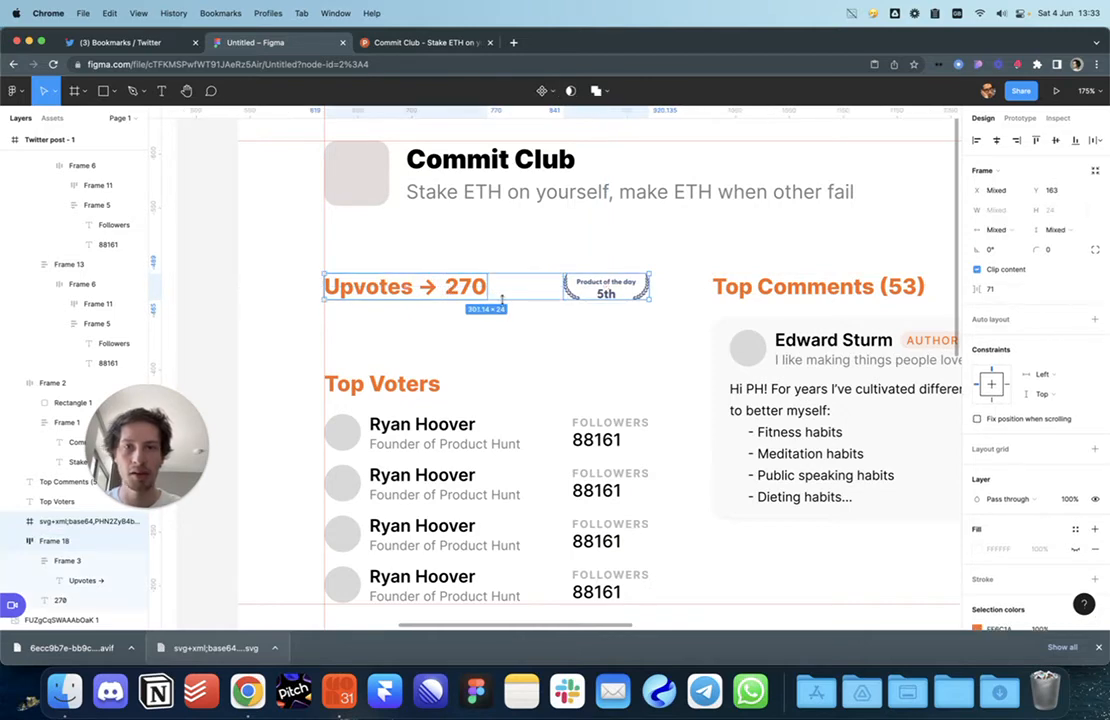
{"action": "key", "text": "shift+a"}
{"action": "left_click", "coordinate": [451, 396]}
Step: Nudge the Top Voters heading and list up closer to the upvotes row
{"action": "left_click", "coordinate": [436, 394]}
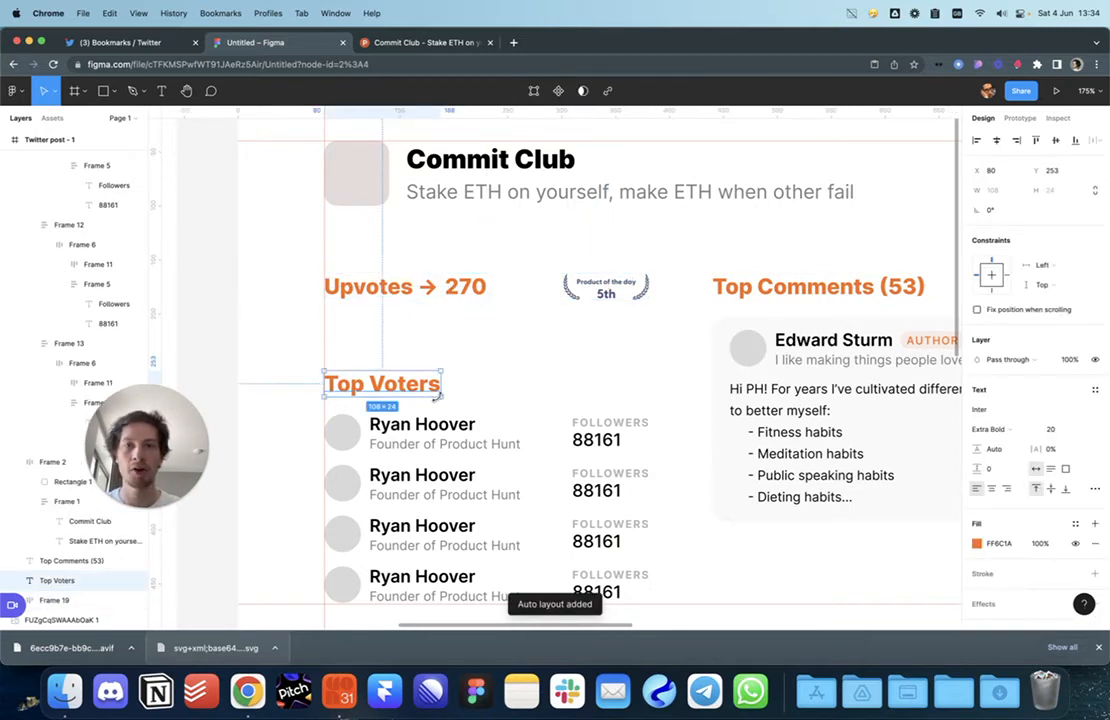
{"action": "scroll", "coordinate": [437, 396], "scroll_direction": "down", "scroll_amount": 3}
{"action": "left_click", "coordinate": [455, 419], "text": "shift"}
{"action": "key", "text": "shift+Up"}
{"action": "key", "text": "shift+Up"}
{"action": "key", "text": "shift+Up"}
{"action": "key", "text": "shift+Up"}
{"action": "key", "text": "shift+Up"}
{"action": "key", "text": "alt"}
{"action": "key", "text": "shift+Down"}
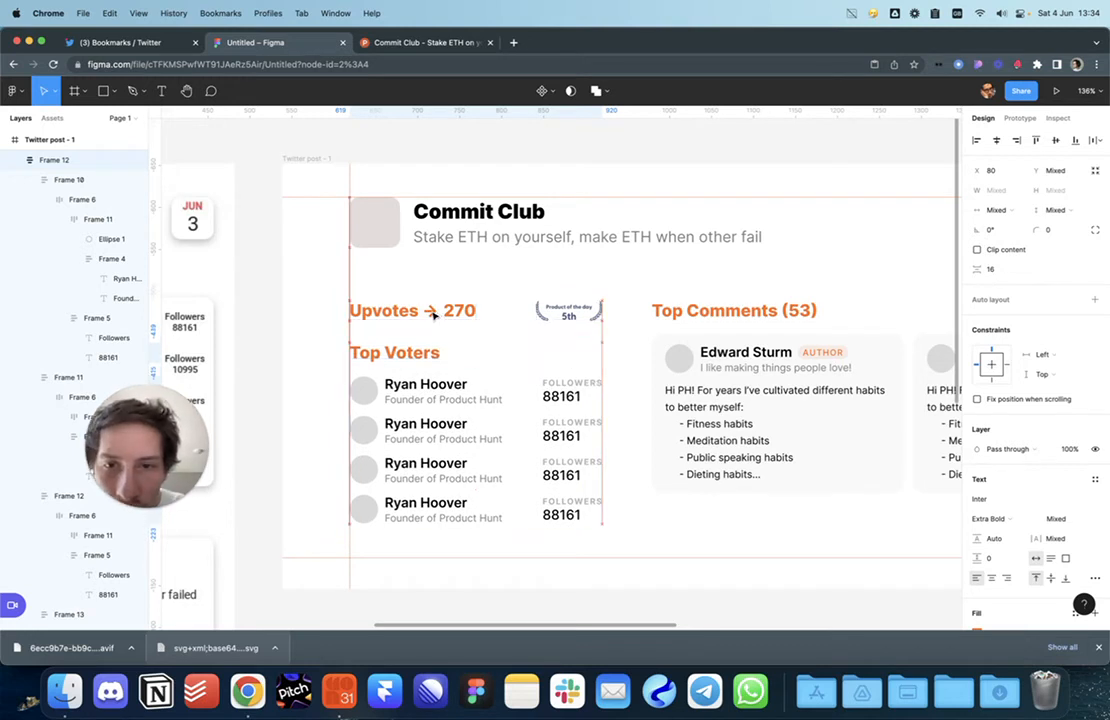
{"action": "key", "text": "Up"}
{"action": "key", "text": "Up"}
{"action": "key", "text": "alt"}
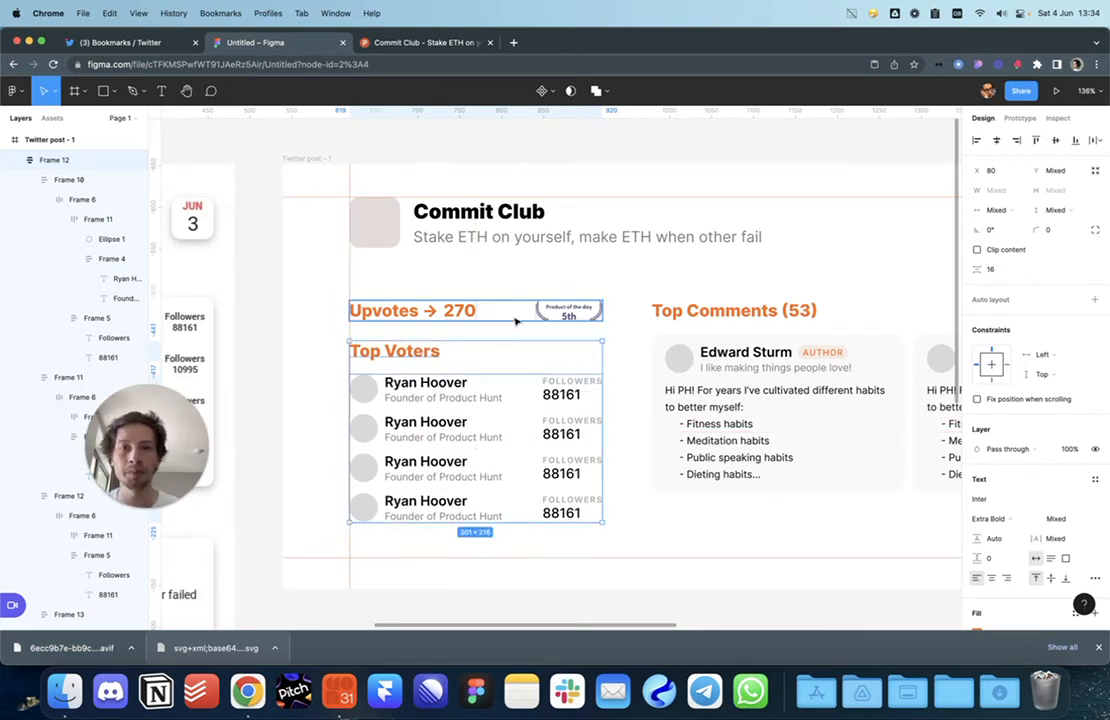
{"action": "left_click", "coordinate": [516, 321]}
{"action": "left_click", "coordinate": [622, 354]}
Step: Change the Product of the day badge colour from navy 4B587C to light grey B3B8C6
{"action": "left_click_drag", "start_coordinate": [623, 355], "coordinate": [609, 345]}
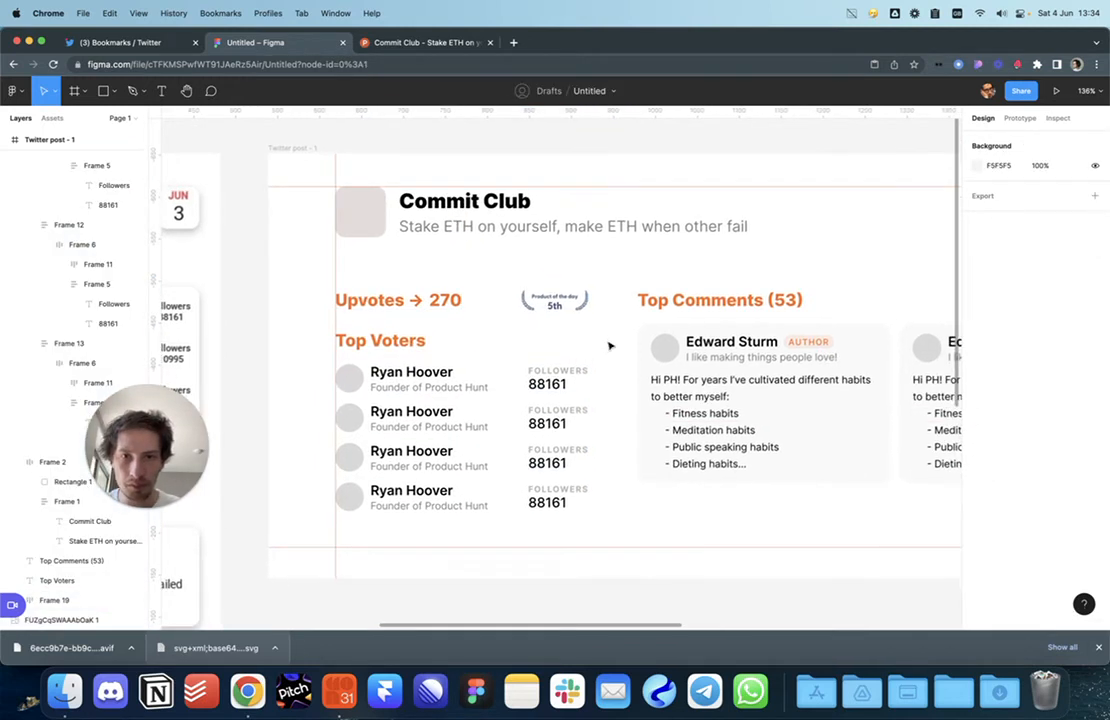
{"action": "left_click", "coordinate": [560, 307]}
{"action": "left_click", "coordinate": [560, 307], "text": "super"}
{"action": "left_click", "coordinate": [573, 322]}
{"action": "left_click", "coordinate": [570, 311]}
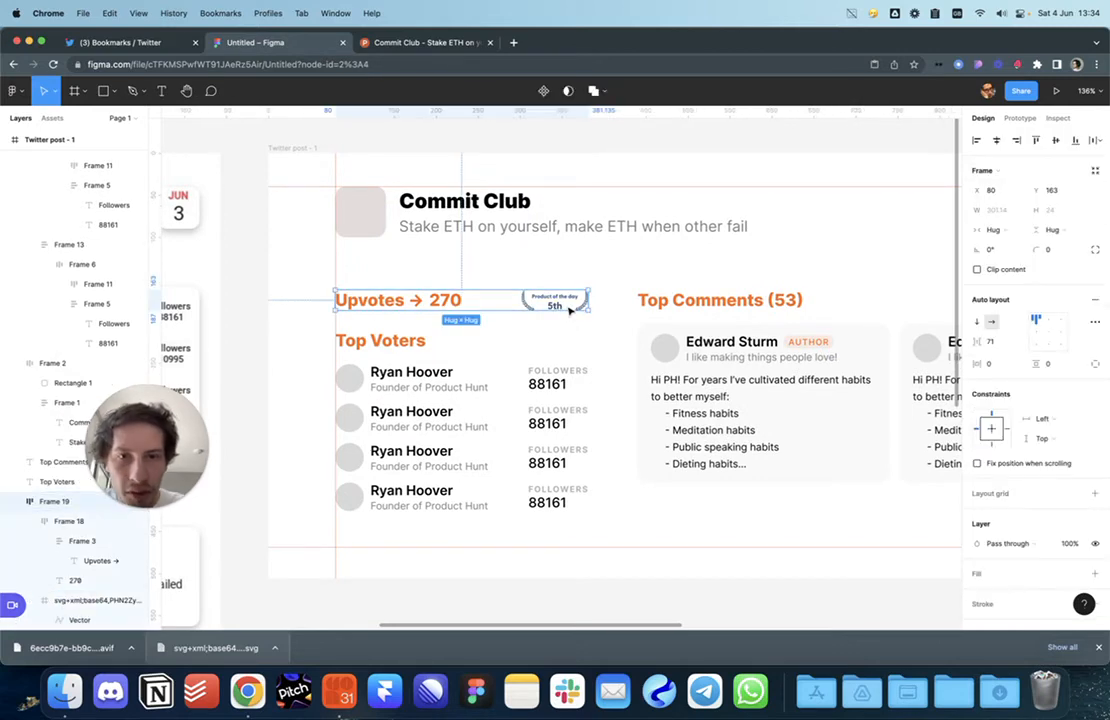
{"action": "left_click", "coordinate": [570, 311]}
{"action": "left_click", "coordinate": [977, 510]}
{"action": "scroll", "coordinate": [731, 330], "scroll_direction": "up", "scroll_amount": 10}
{"action": "scroll", "coordinate": [716, 203], "scroll_direction": "left", "scroll_amount": 15}
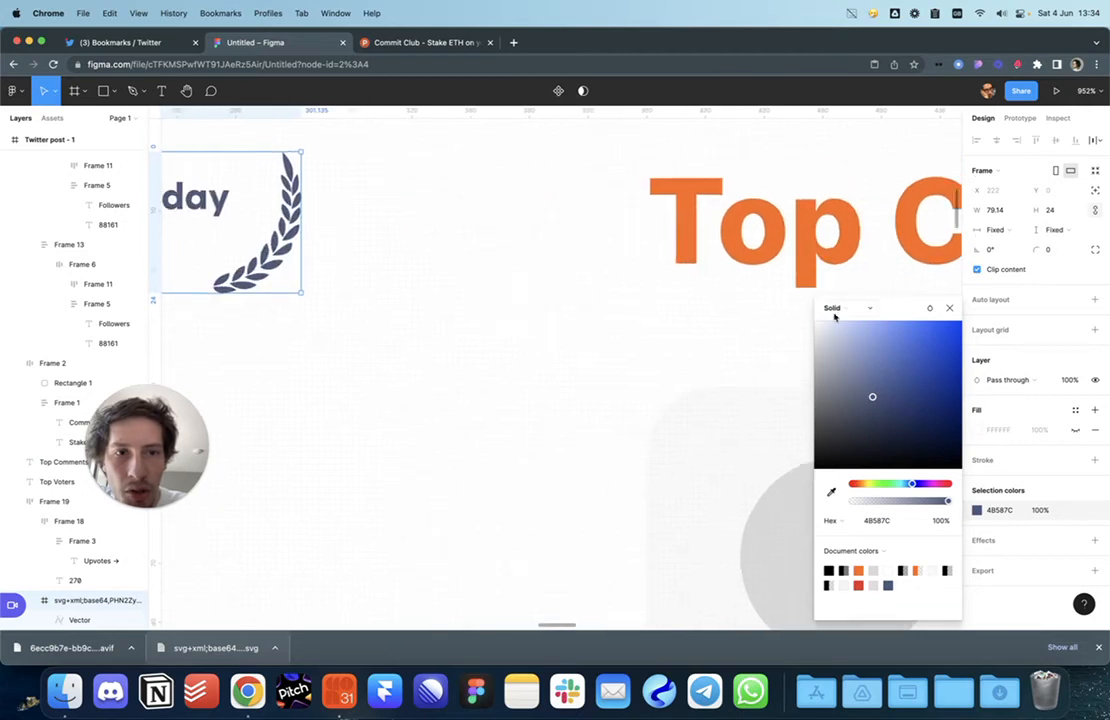
{"action": "left_click_drag", "start_coordinate": [872, 397], "coordinate": [829, 361]}
{"action": "scroll", "coordinate": [696, 371], "scroll_direction": "down", "scroll_amount": 6}
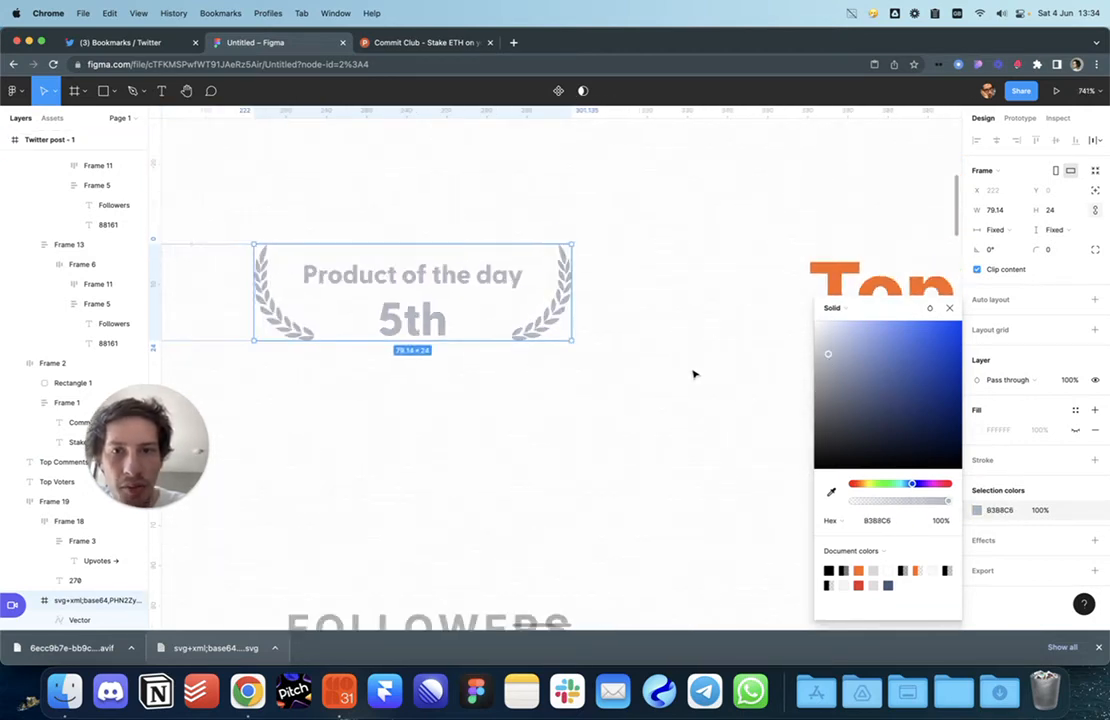
{"action": "key", "text": "Escape"}
{"action": "key", "text": "Escape"}
Step: Select the upvotes row, then the Top Voters list
{"action": "scroll", "coordinate": [694, 374], "scroll_direction": "down", "scroll_amount": 5}
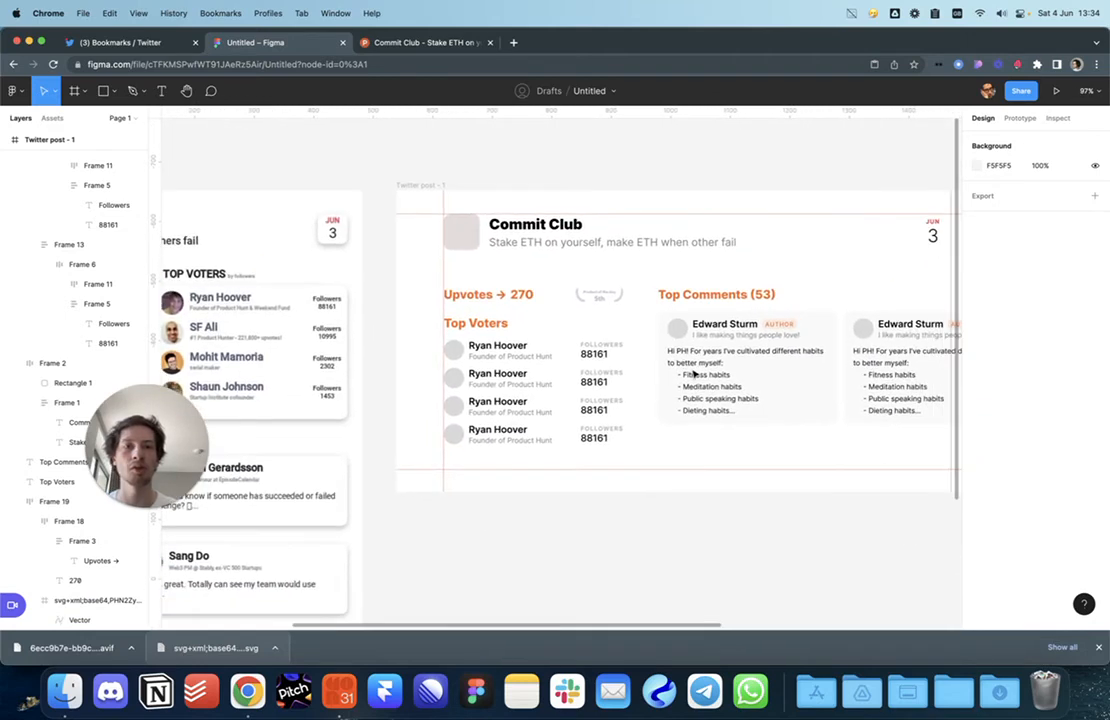
{"action": "scroll", "coordinate": [620, 320], "scroll_direction": "up", "scroll_amount": 3}
{"action": "left_click", "coordinate": [597, 292]}
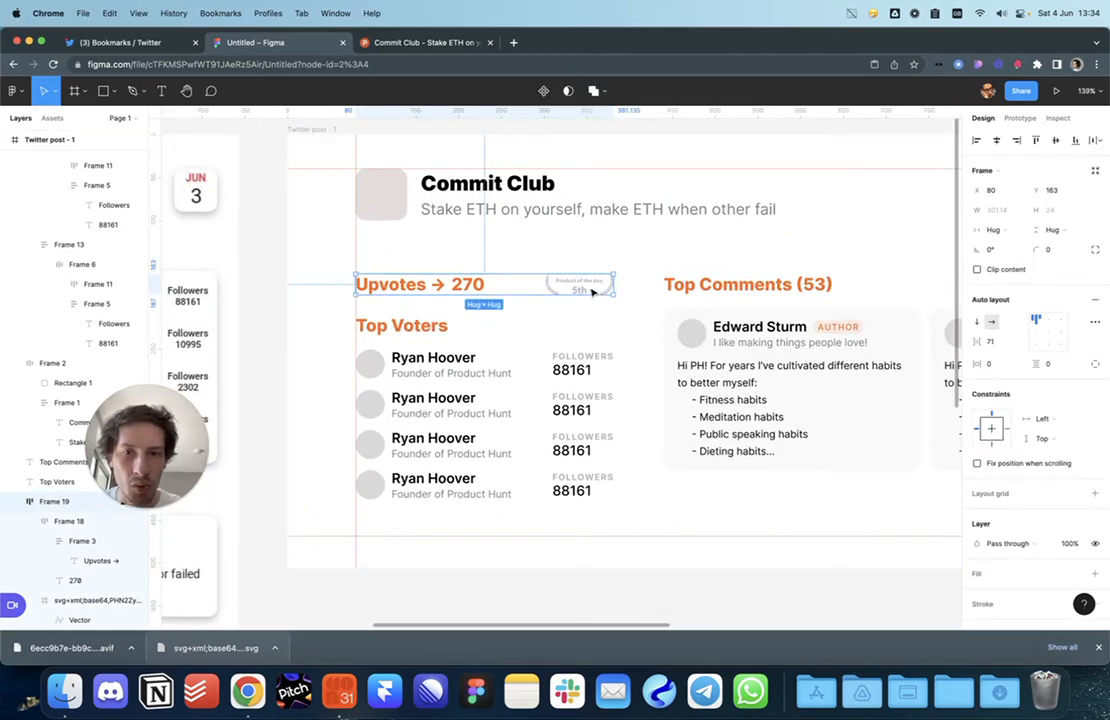
{"action": "scroll", "coordinate": [550, 350], "scroll_direction": "down", "scroll_amount": 1}
{"action": "left_click", "coordinate": [423, 399]}
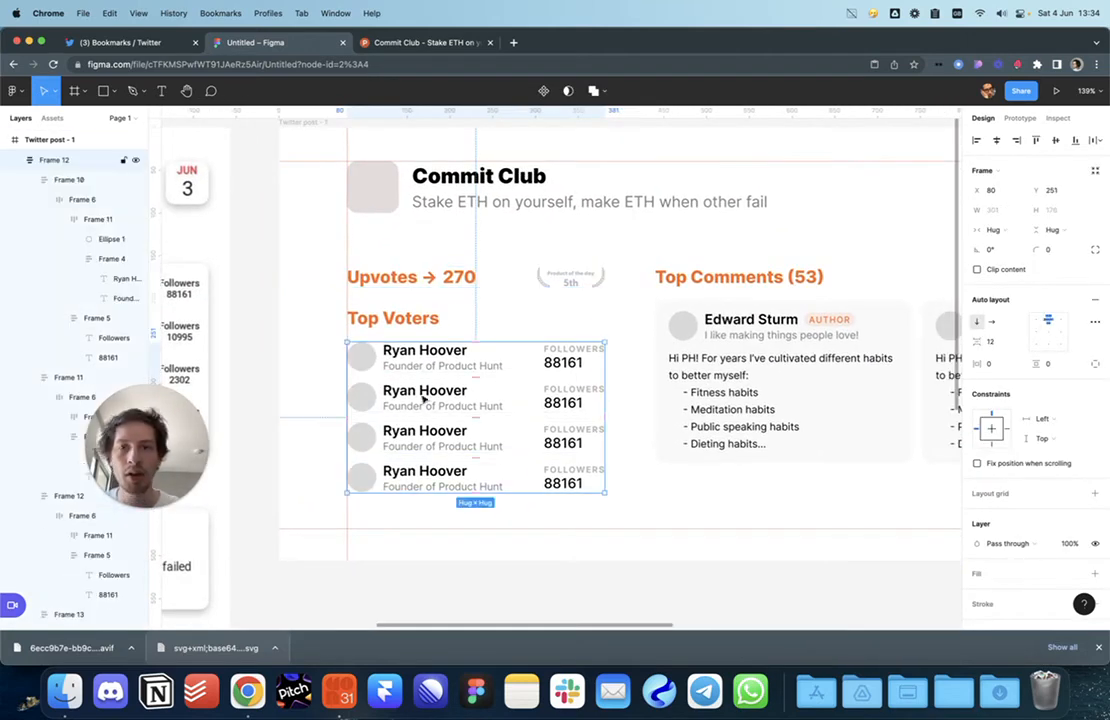
Step: Select the four Top Voter avatar circles and both comment-author avatar circles
{"action": "left_click", "coordinate": [364, 358], "text": "super"}
{"action": "left_click", "coordinate": [365, 397], "text": "shift+super"}
{"action": "left_click", "coordinate": [367, 438], "text": "shift+super"}
{"action": "left_click", "coordinate": [366, 476], "text": "shift+super"}
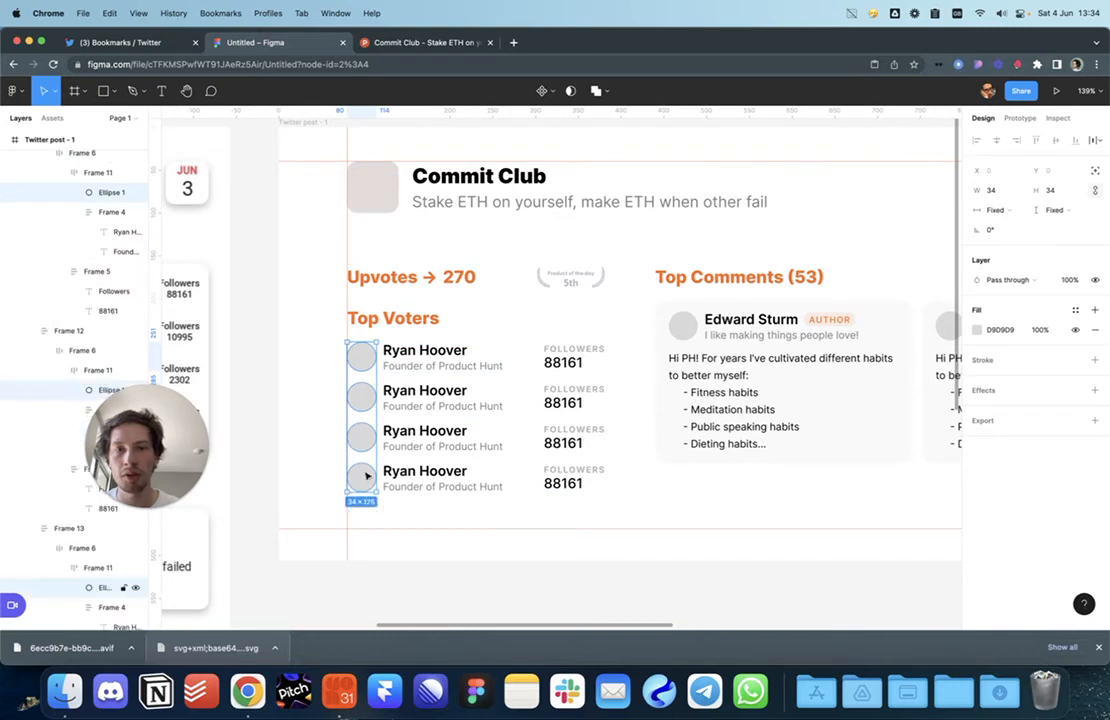
{"action": "left_click", "coordinate": [686, 332], "text": "shift+super"}
{"action": "scroll", "coordinate": [680, 336], "scroll_direction": "right", "scroll_amount": 1}
{"action": "left_click", "coordinate": [887, 334], "text": "shift+super"}
Step: Fill the selected avatar circles with random photos using the User Profile plugin
{"action": "right_click", "coordinate": [894, 289]}
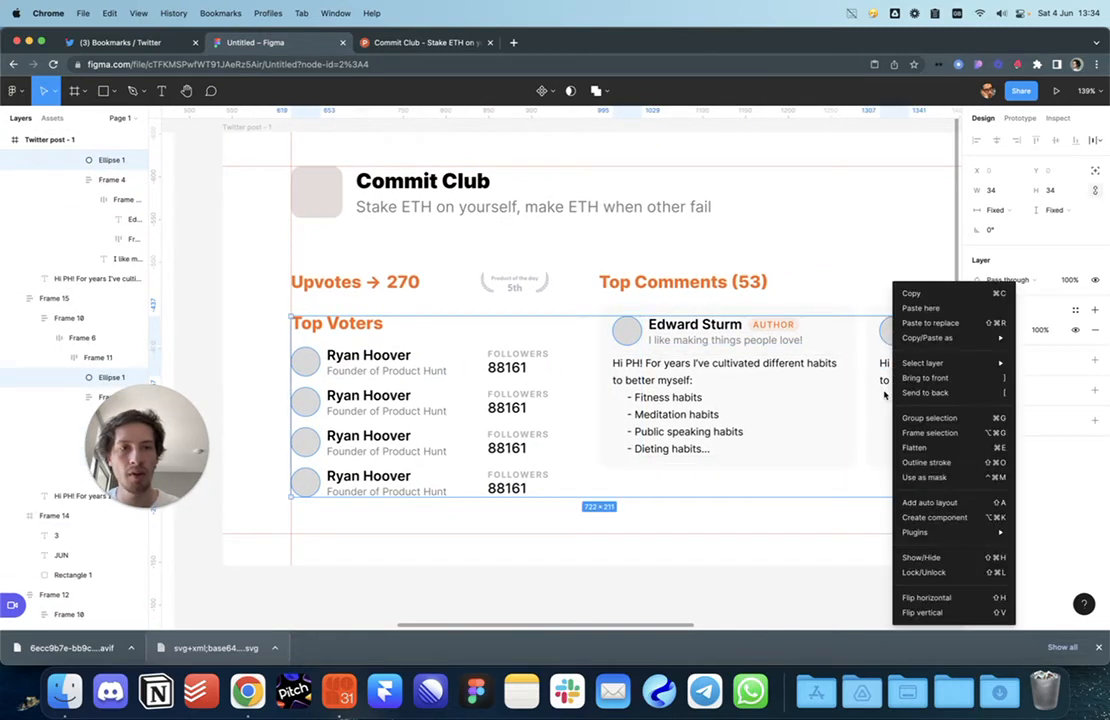
{"action": "mouse_move", "coordinate": [950, 532]}
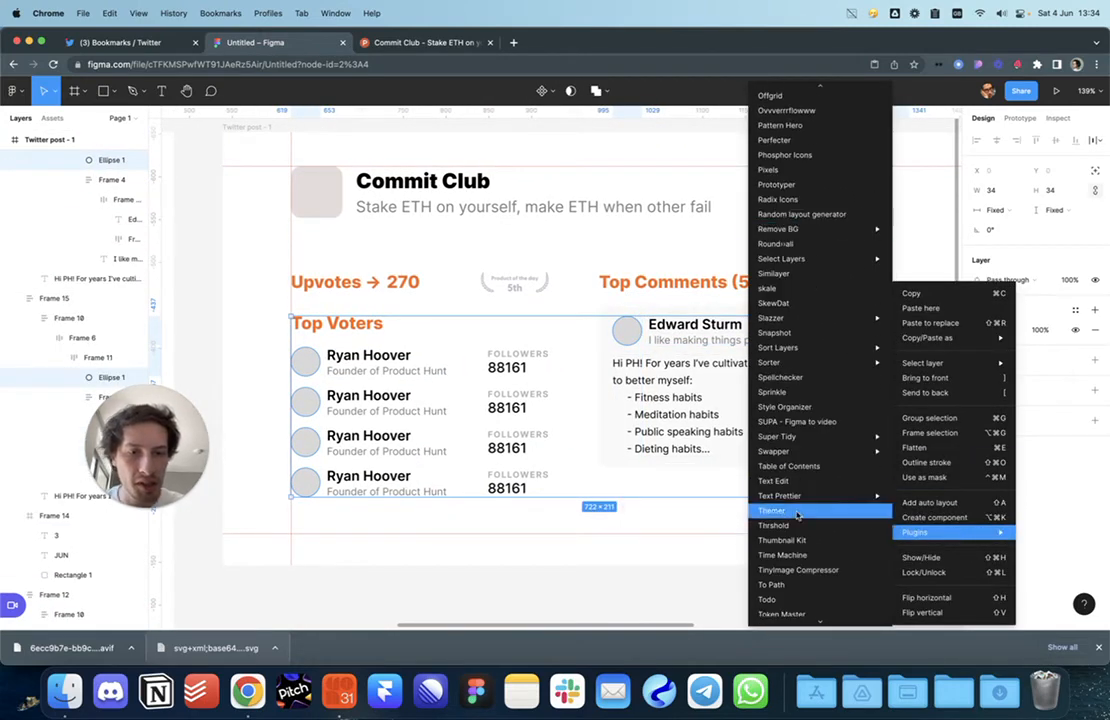
{"action": "scroll", "coordinate": [797, 545], "scroll_direction": "down", "scroll_amount": 5}
{"action": "left_click", "coordinate": [795, 537]}
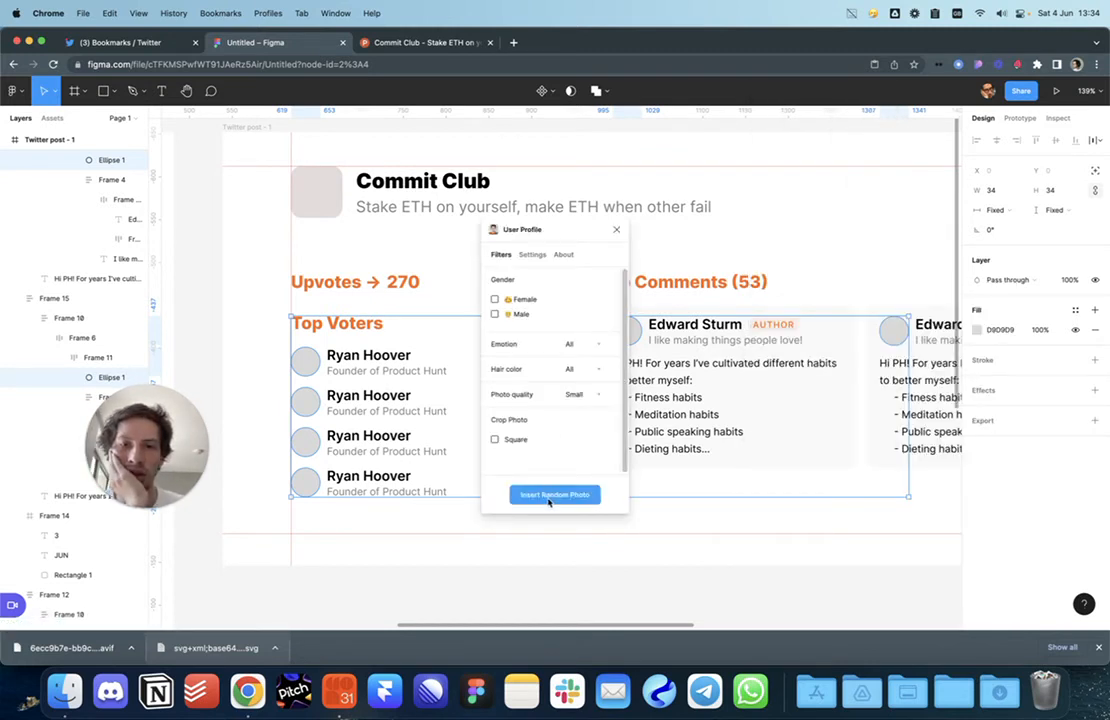
{"action": "left_click", "coordinate": [546, 493]}
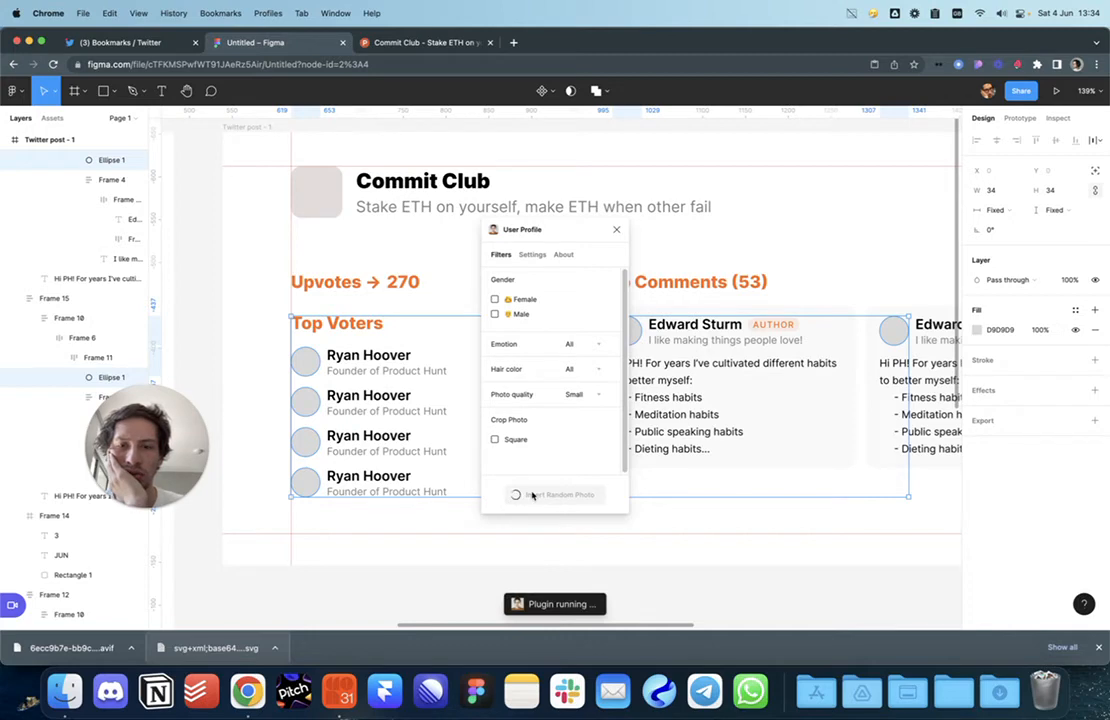
{"action": "left_click", "coordinate": [616, 229]}
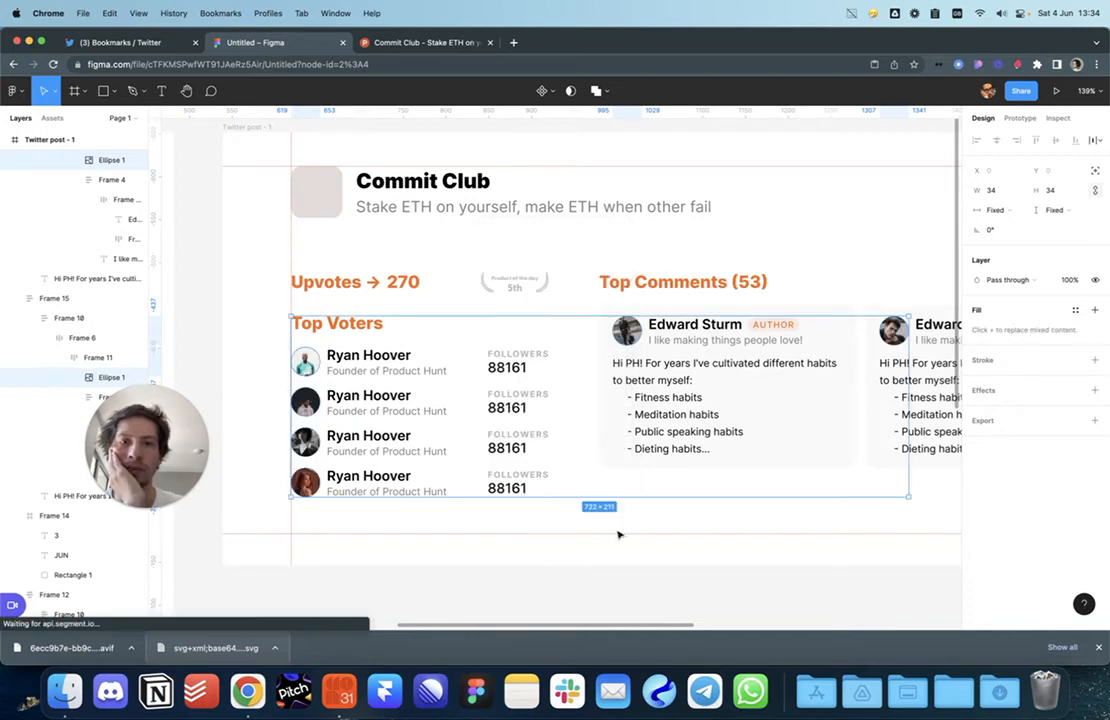
Step: Deselect the avatars and frame the whole Twitter post at 94% zoom
{"action": "left_click", "coordinate": [621, 557]}
{"action": "scroll", "coordinate": [621, 559], "scroll_direction": "down", "scroll_amount": 3}
{"action": "scroll", "coordinate": [621, 559], "scroll_direction": "down", "scroll_amount": 5}
{"action": "scroll", "coordinate": [621, 559], "scroll_direction": "up", "scroll_amount": 3}
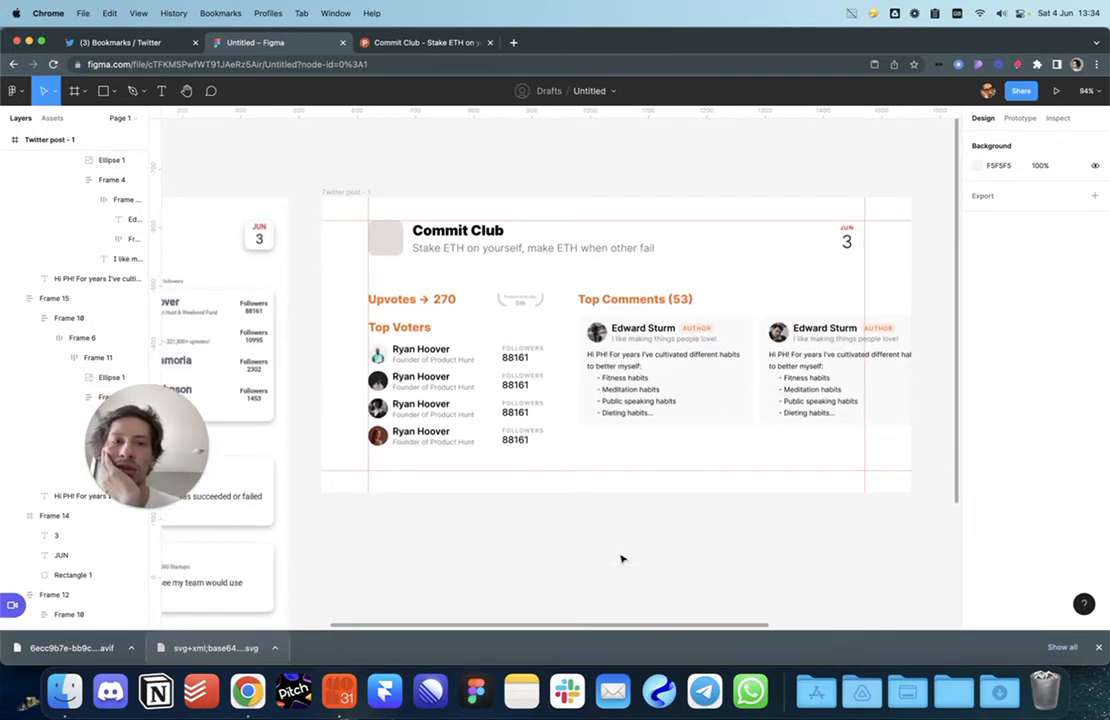
{"action": "scroll", "coordinate": [621, 559], "scroll_direction": "up", "scroll_amount": 2}
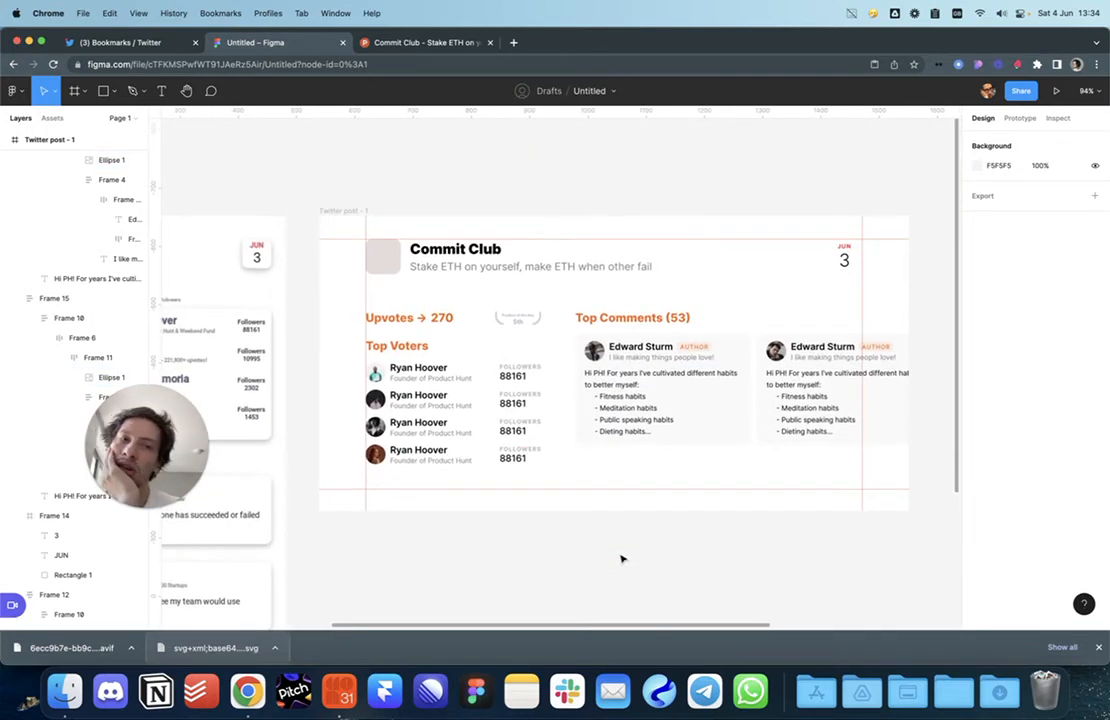
Step: Wrap the Top Voters title and its four-voter list in one auto layout
{"action": "left_click", "coordinate": [456, 424]}
{"action": "left_click", "coordinate": [381, 346], "text": "shift"}
{"action": "key", "text": "shift+a"}
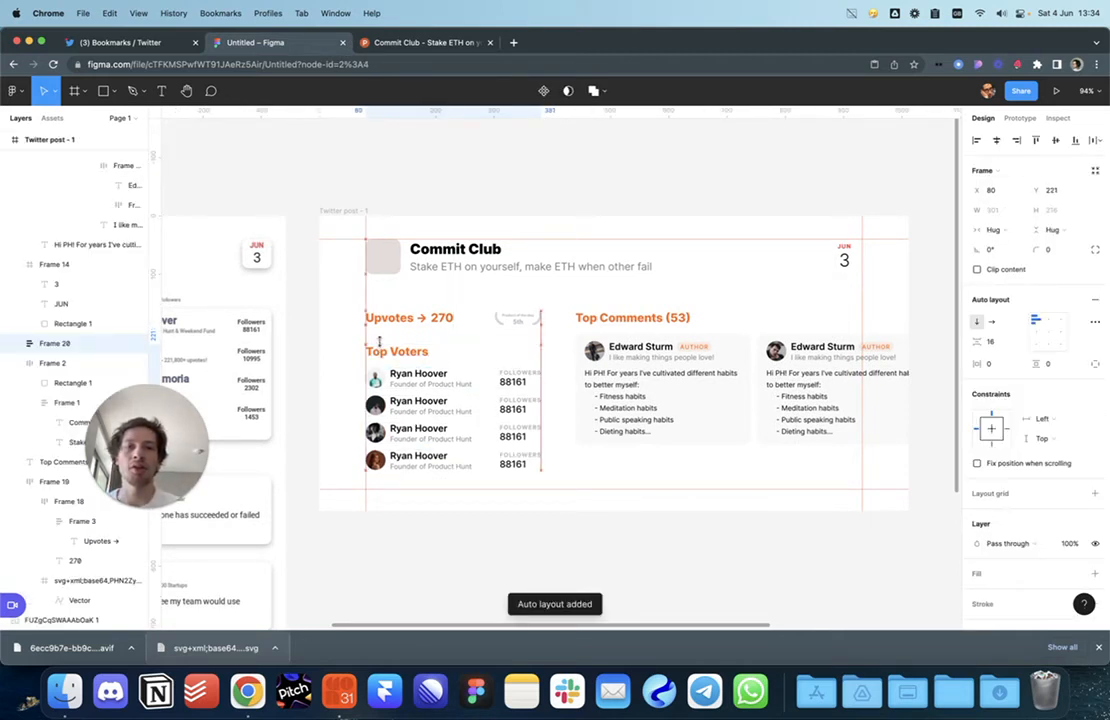
{"action": "left_click", "coordinate": [664, 399]}
{"action": "left_click", "coordinate": [669, 519]}
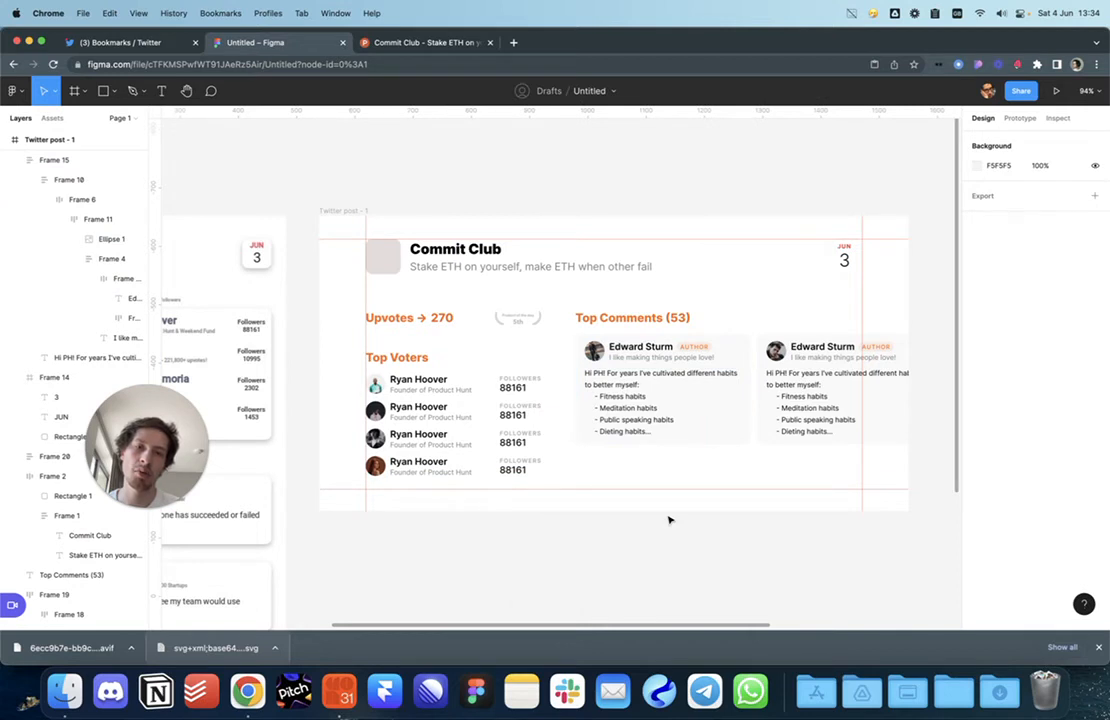
Step: Nudge Upvotes and Top Voters up, then raise Top Comments level with the Upvotes row
{"action": "left_click", "coordinate": [510, 368]}
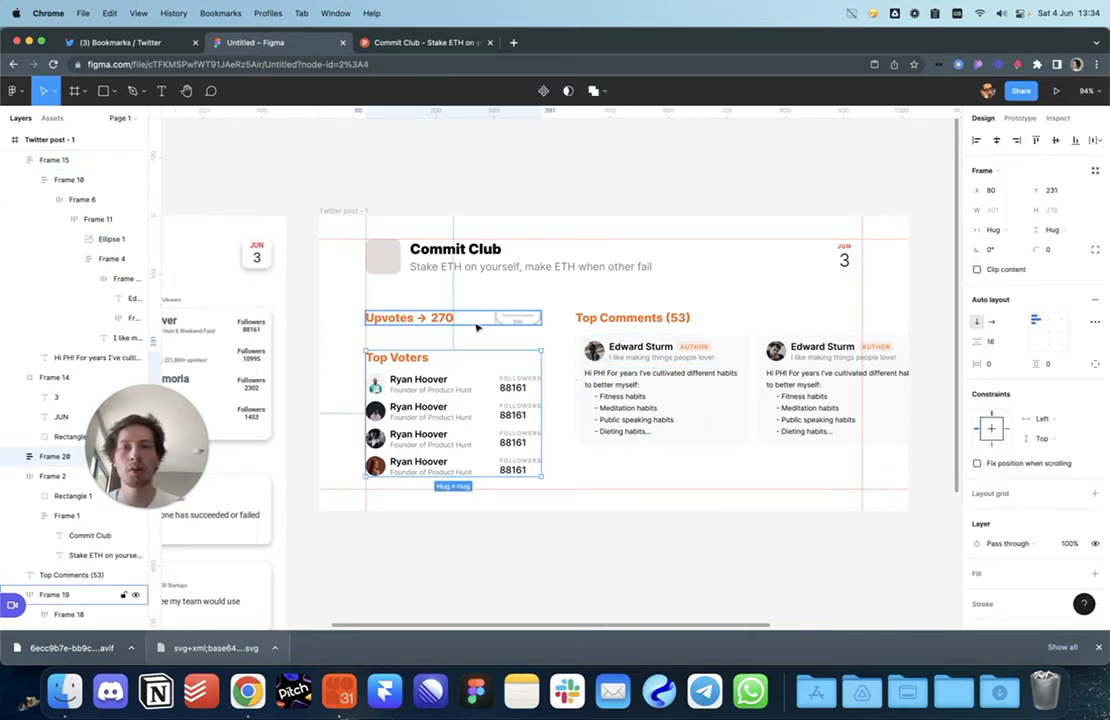
{"action": "left_click", "coordinate": [476, 323], "text": "shift"}
{"action": "key", "text": "shift+Up"}
{"action": "key", "text": "shift+Up"}
{"action": "key", "text": "shift+Up"}
{"action": "key", "text": "alt"}
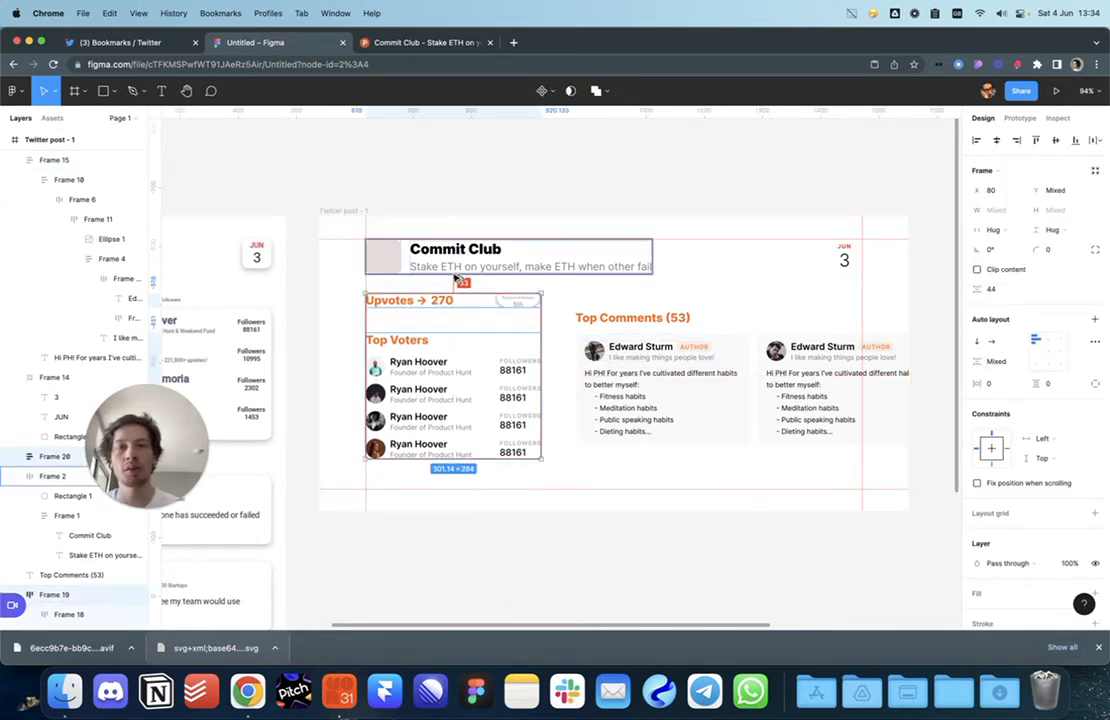
{"action": "left_click", "coordinate": [629, 318]}
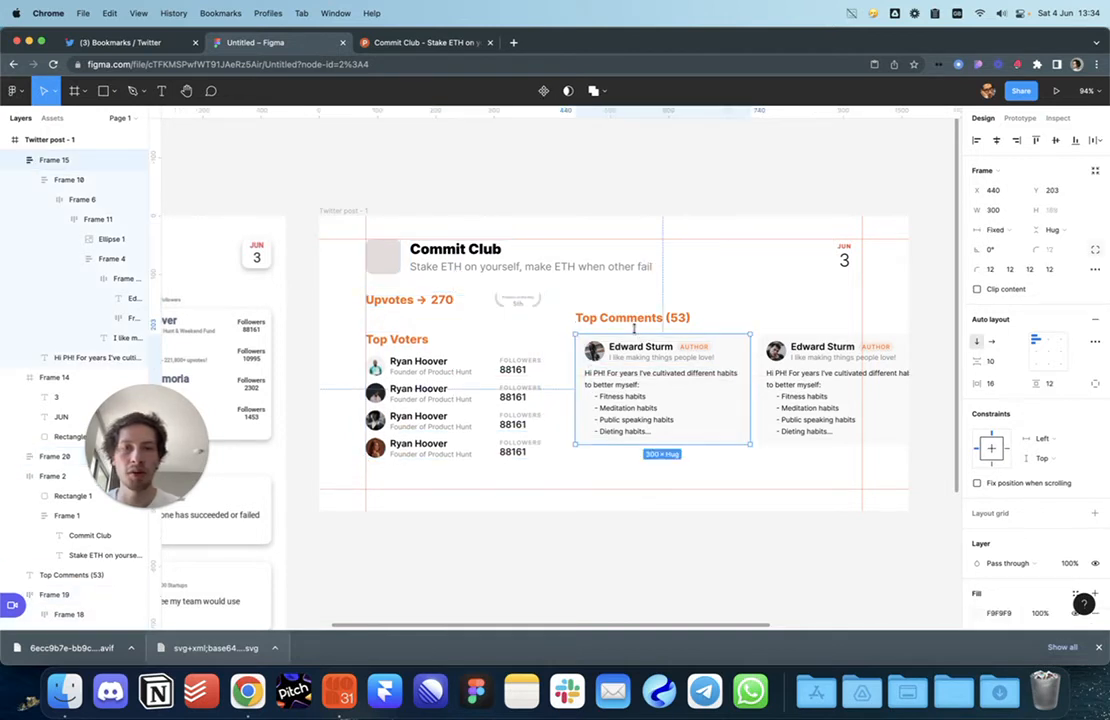
{"action": "key", "text": "shift+Up"}
{"action": "key", "text": "shift+Up"}
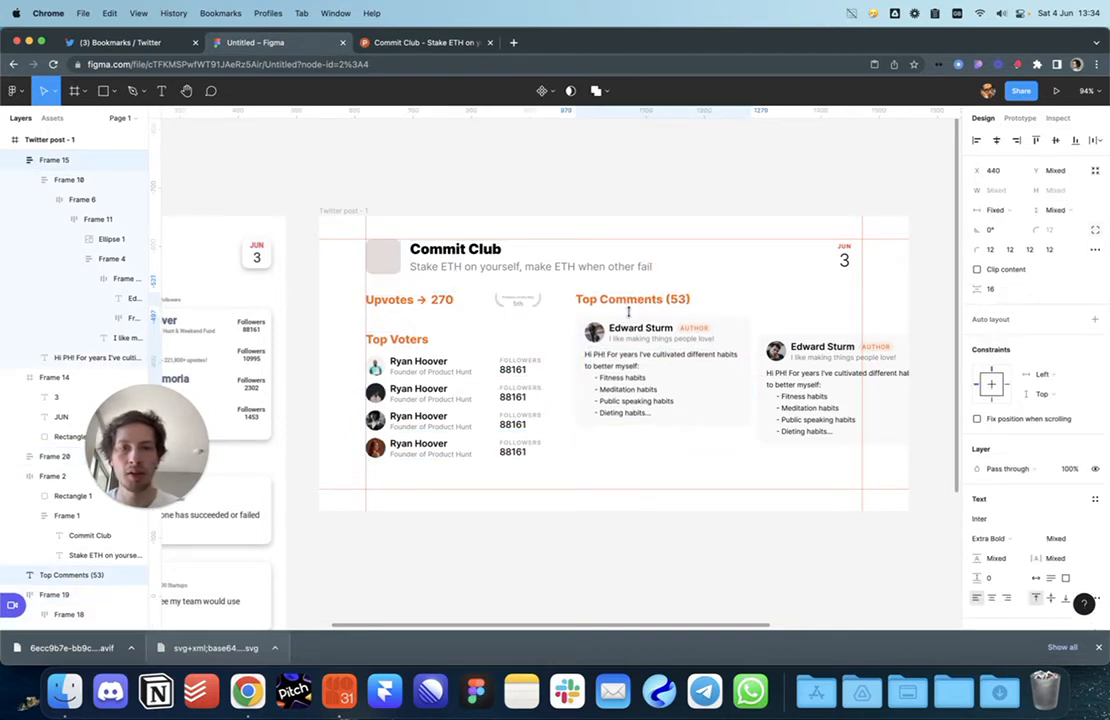
Step: Drag the right-hand comment card up level with the left card
{"action": "left_click", "coordinate": [820, 364]}
{"action": "left_click_drag", "start_coordinate": [806, 382], "coordinate": [818, 478]}
{"action": "left_click", "coordinate": [793, 453]}
{"action": "scroll", "coordinate": [795, 430], "scroll_direction": "down", "scroll_amount": 1}
Step: Duplicate the comment cards below to form a two-by-two grid under Top Comments
{"action": "left_click", "coordinate": [805, 391]}
{"action": "left_click", "coordinate": [716, 532], "text": "shift"}
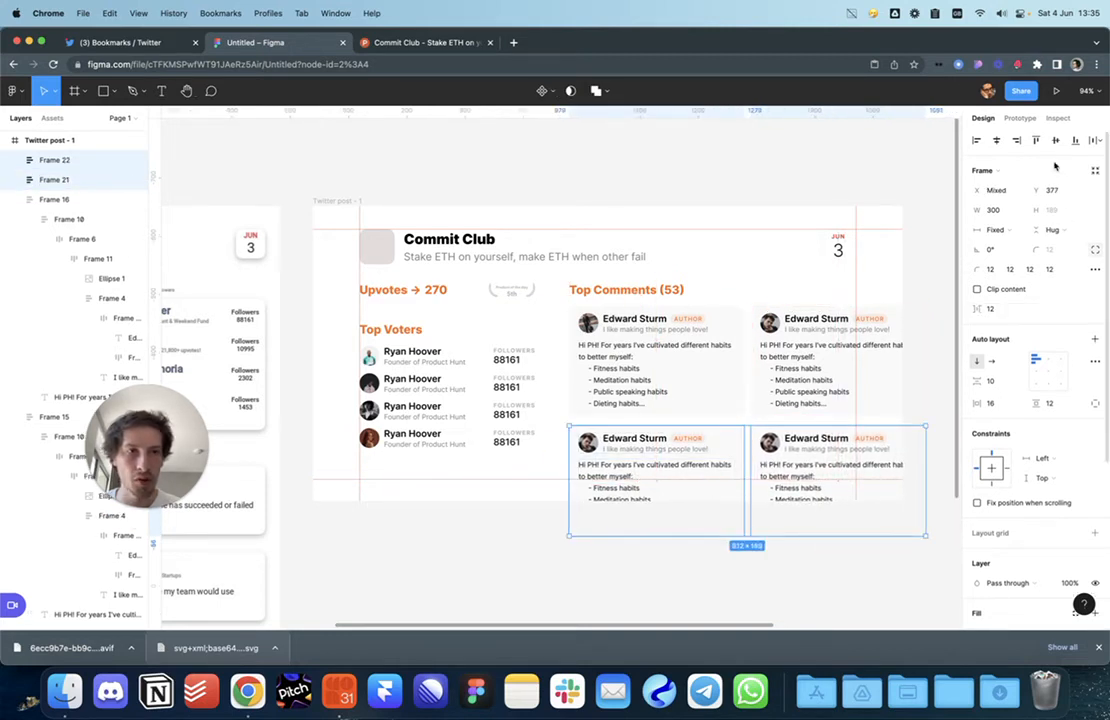
{"action": "left_click", "coordinate": [790, 570]}
{"action": "scroll", "coordinate": [786, 577], "scroll_direction": "right", "scroll_amount": 2}
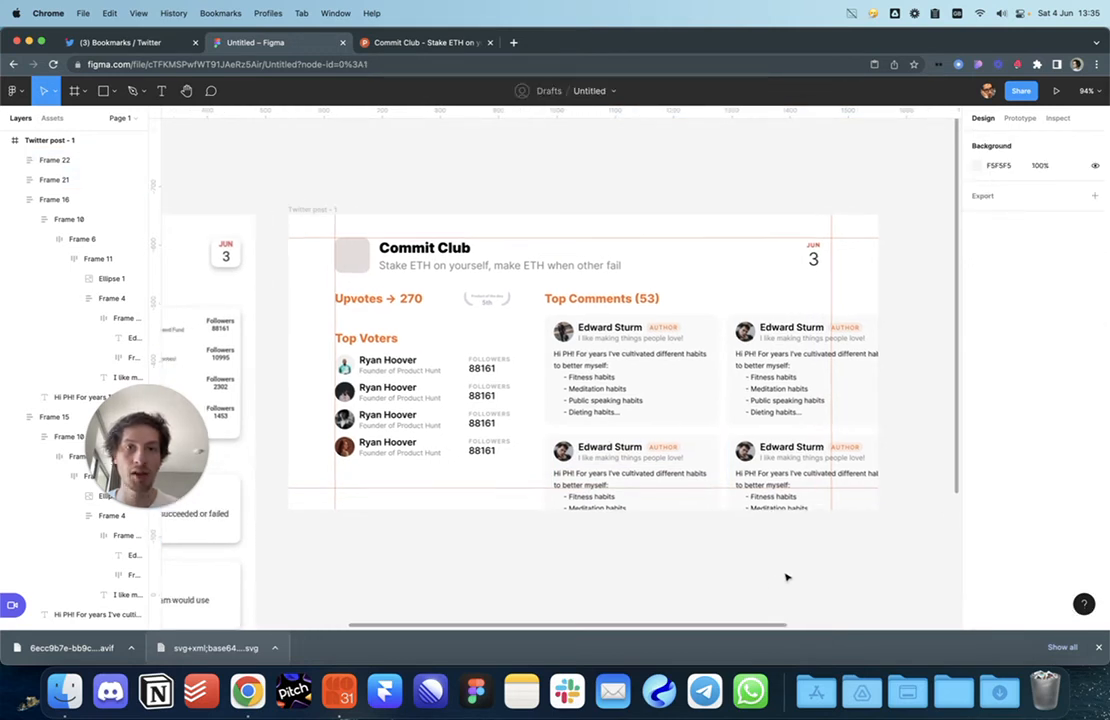
{"action": "left_click", "coordinate": [610, 490]}
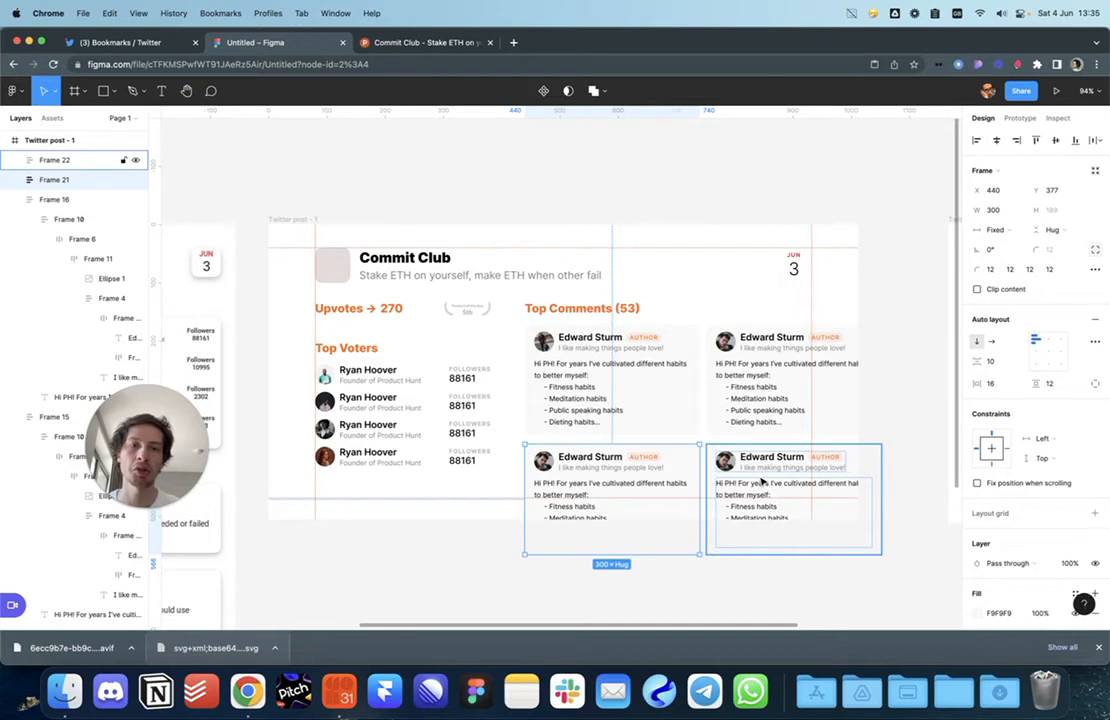
{"action": "left_click", "coordinate": [462, 538]}
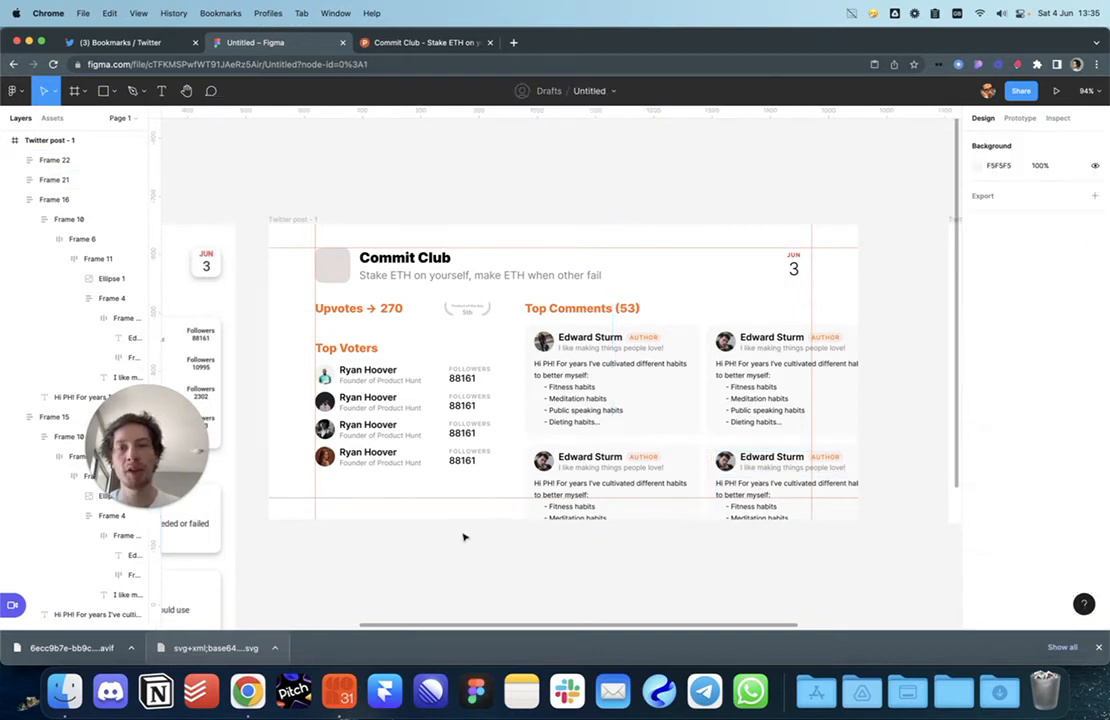
{"action": "left_click", "coordinate": [142, 43]}
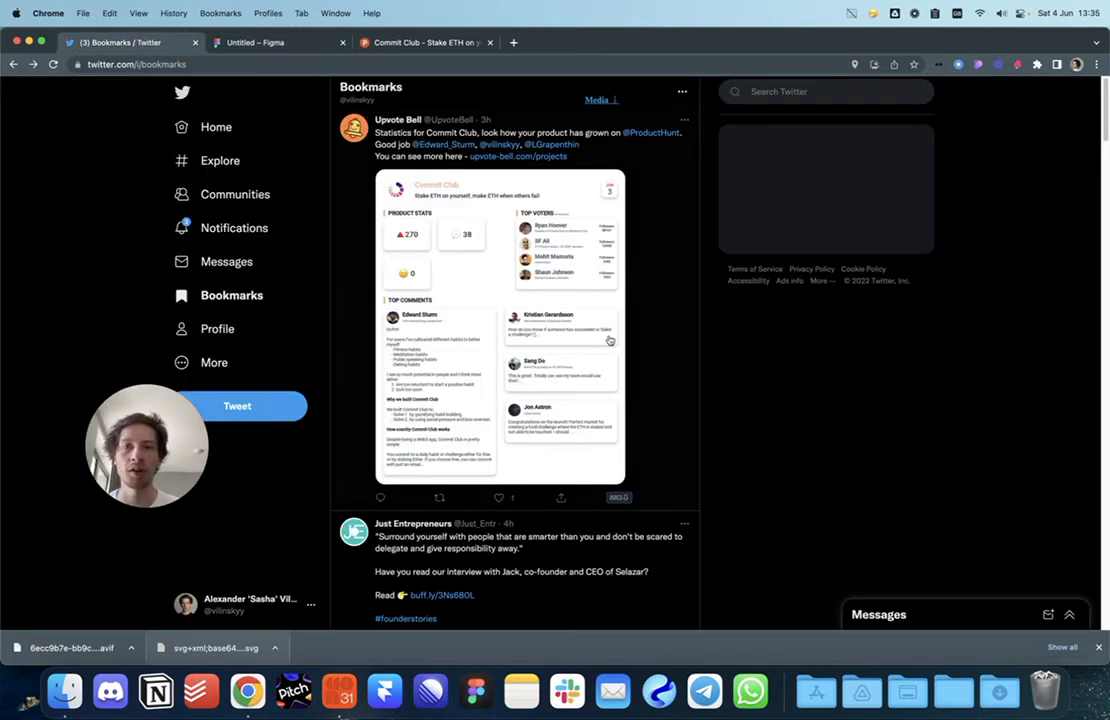
Step: View the tweet's Commit Club stats image full size, briefly checking its projects link
{"action": "left_click", "coordinate": [530, 214]}
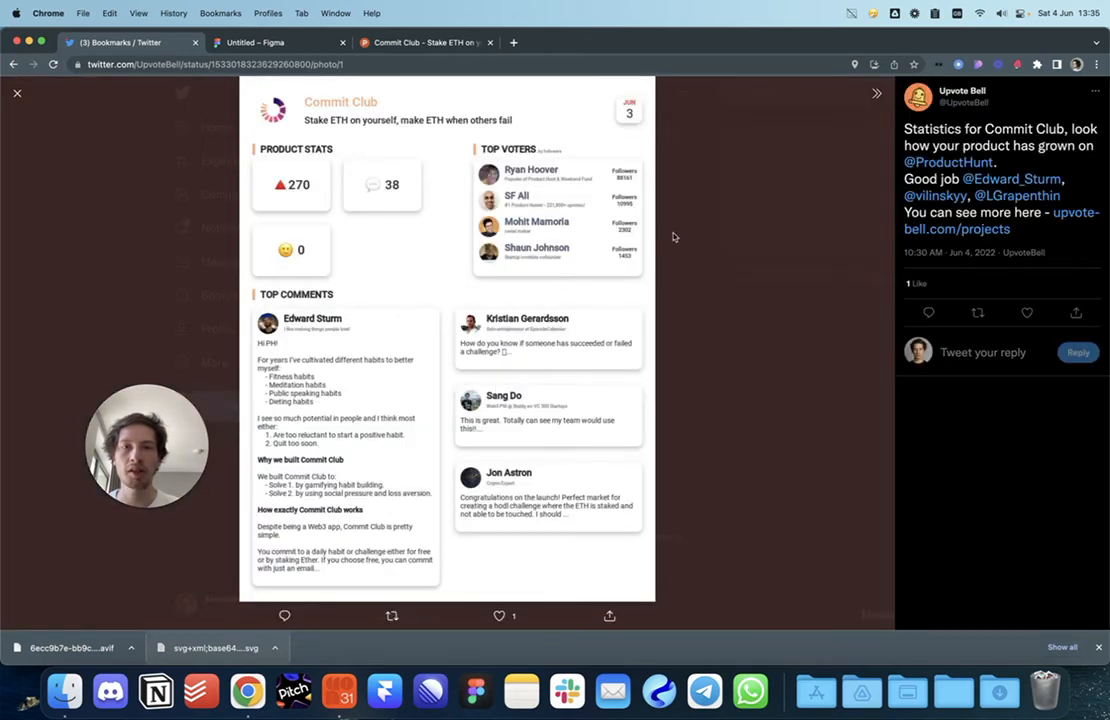
{"action": "key", "text": "Escape"}
{"action": "left_click", "coordinate": [521, 158], "text": "super"}
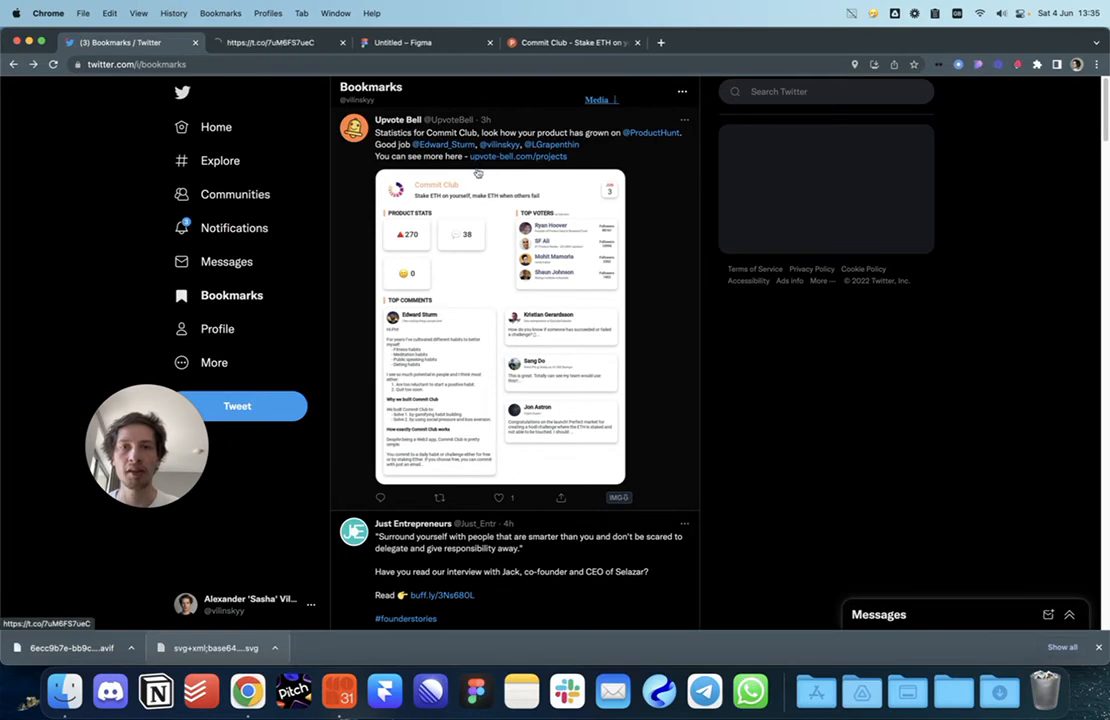
{"action": "left_click", "coordinate": [265, 44]}
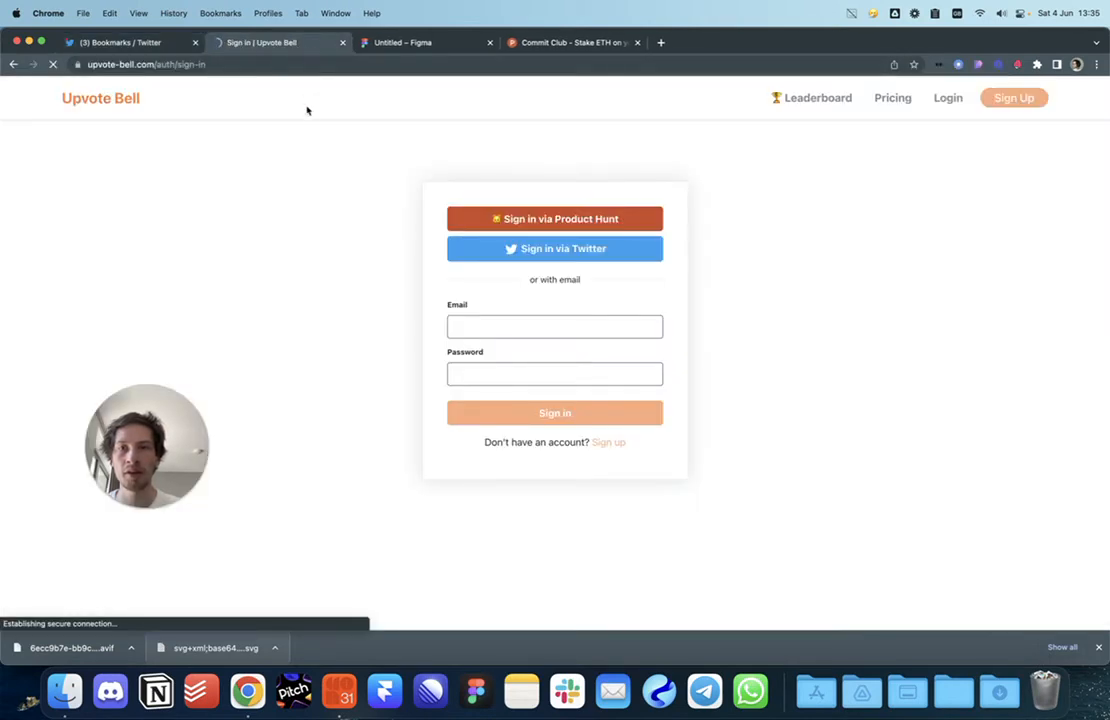
{"action": "key", "text": "super+w"}
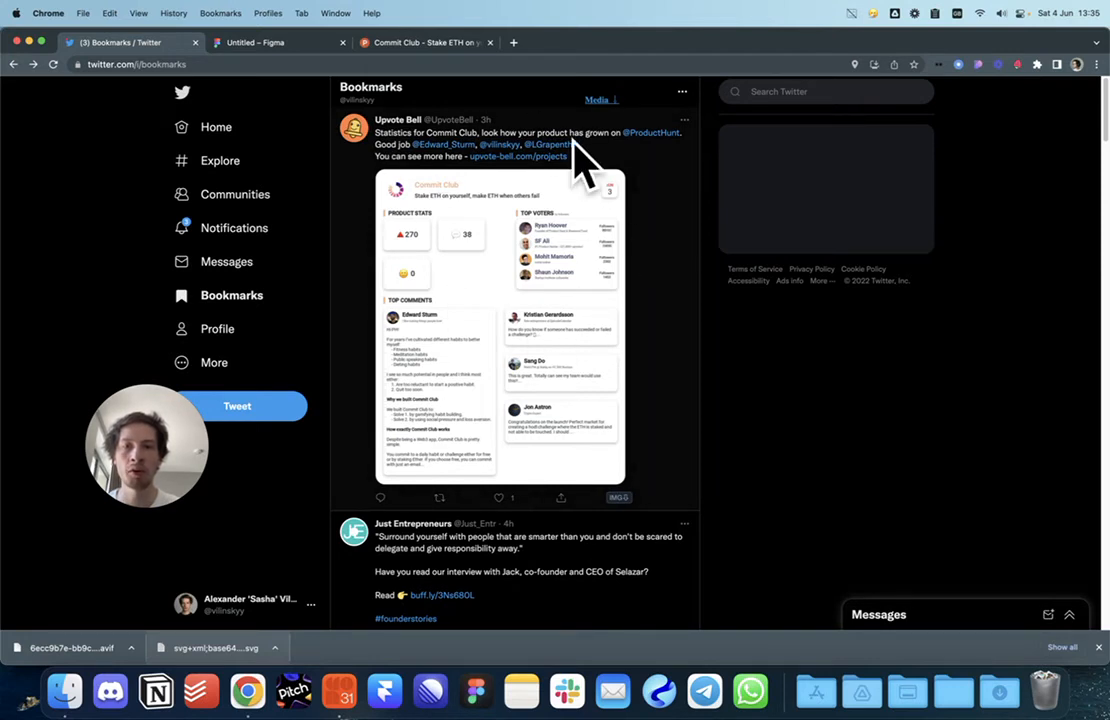
{"action": "left_click", "coordinate": [546, 319]}
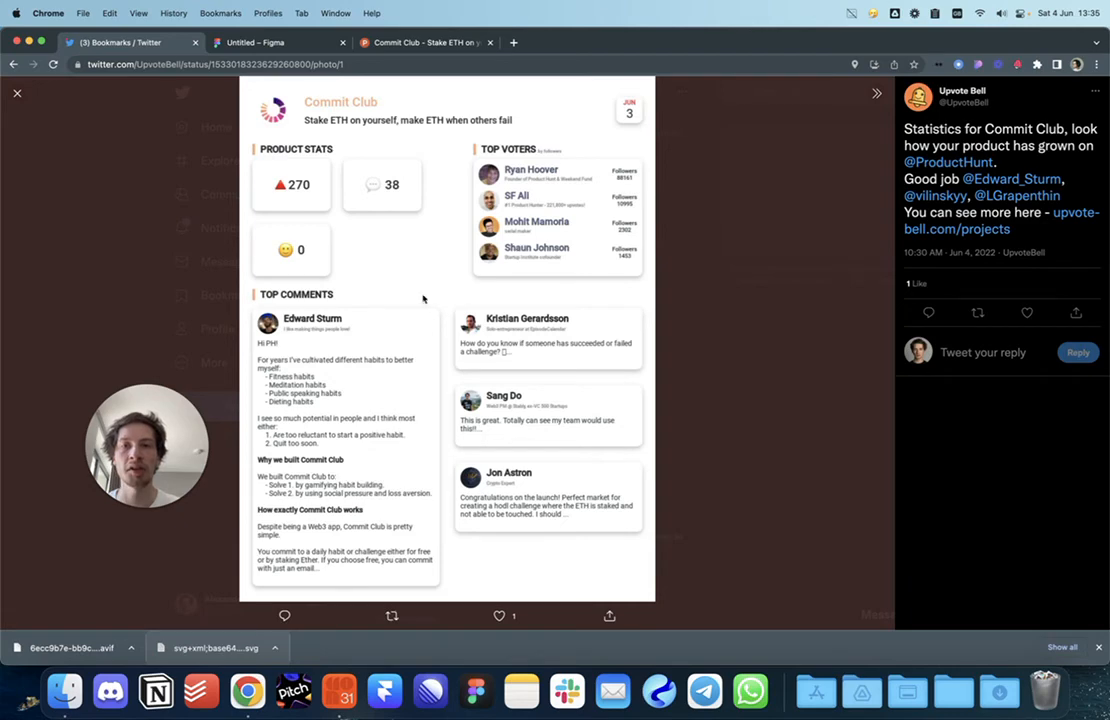
{"action": "left_click", "coordinate": [246, 42]}
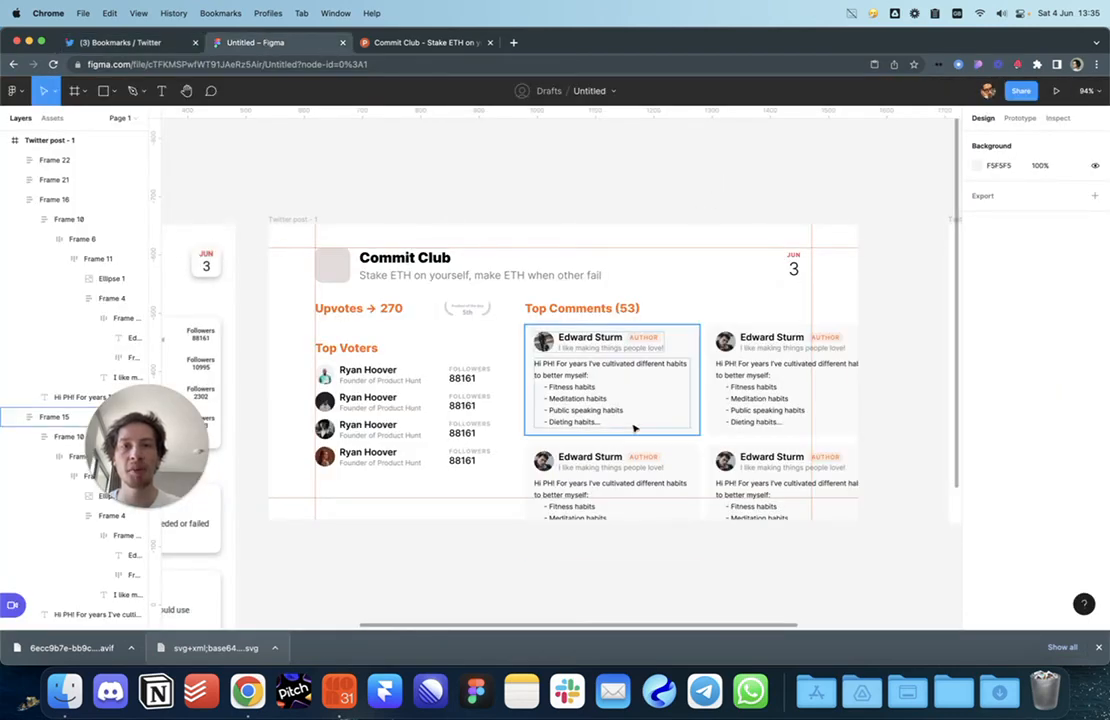
Step: Delete comment Frames 16, 21 and 22, and resize Frame 15 to 492×297
{"action": "left_click", "coordinate": [659, 488]}
{"action": "left_click", "coordinate": [800, 490], "text": "shift"}
{"action": "left_click", "coordinate": [763, 383], "text": "shift"}
{"action": "left_click", "coordinate": [763, 383], "text": "shift"}
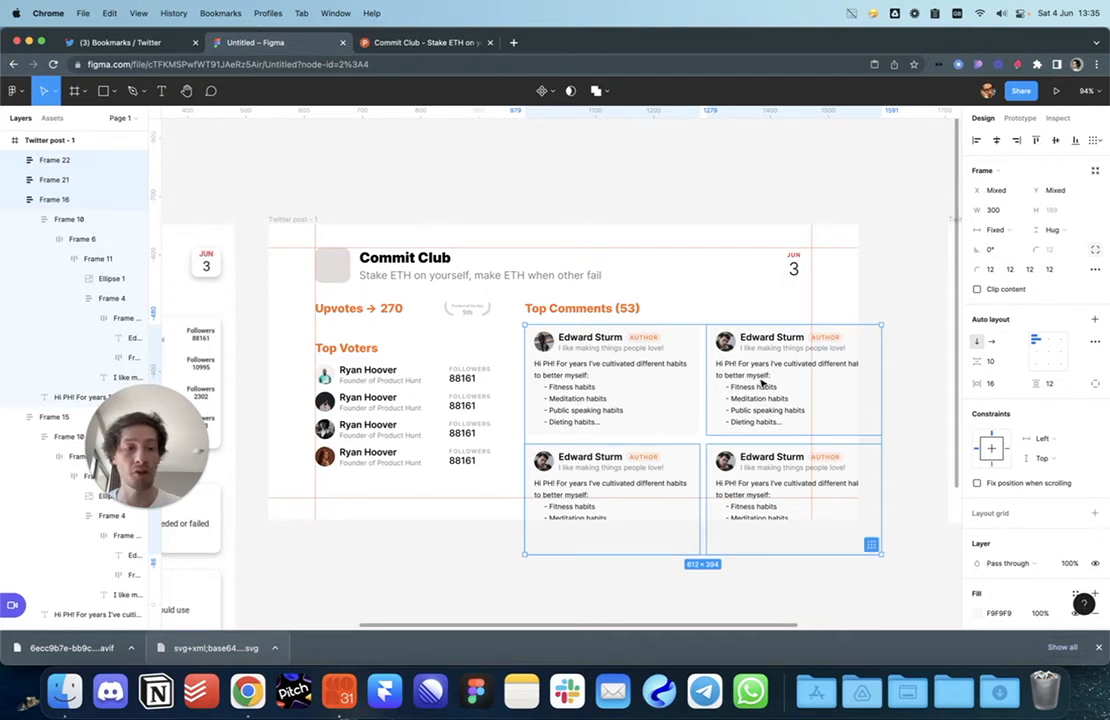
{"action": "key", "text": "Delete"}
{"action": "left_click", "coordinate": [694, 418]}
{"action": "left_click_drag", "start_coordinate": [699, 436], "coordinate": [810, 497]}
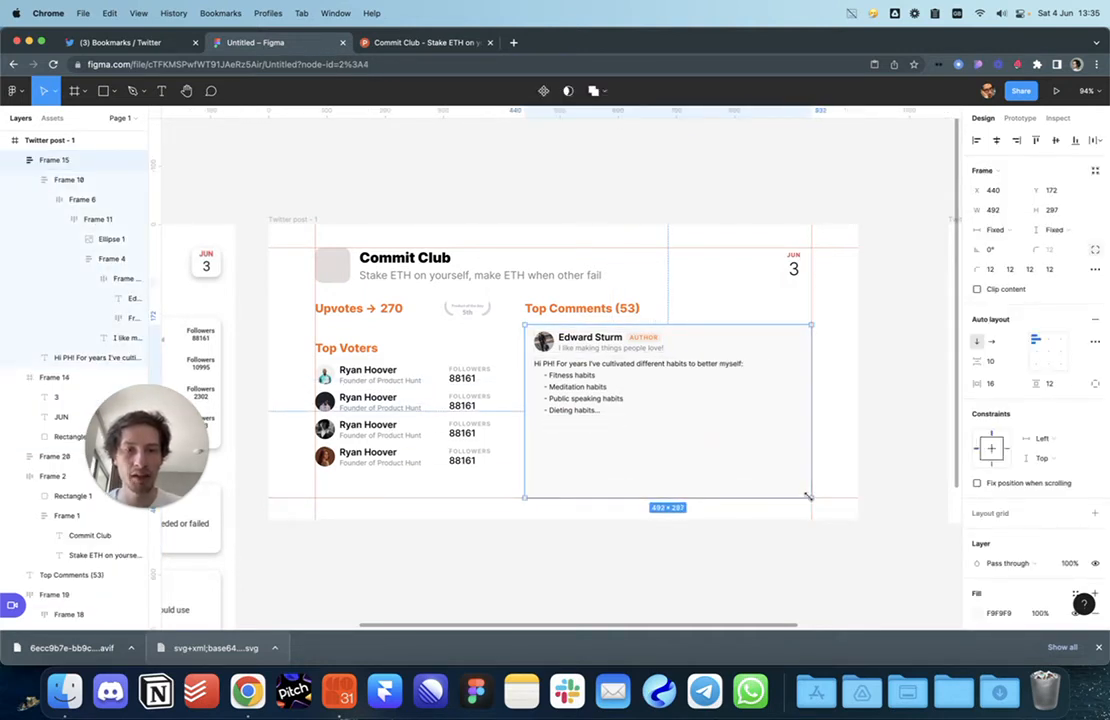
{"action": "left_click", "coordinate": [517, 239]}
Step: Copy the Product Hunt comment text from 'Why we built Commit Club' onward
{"action": "left_click", "coordinate": [160, 42]}
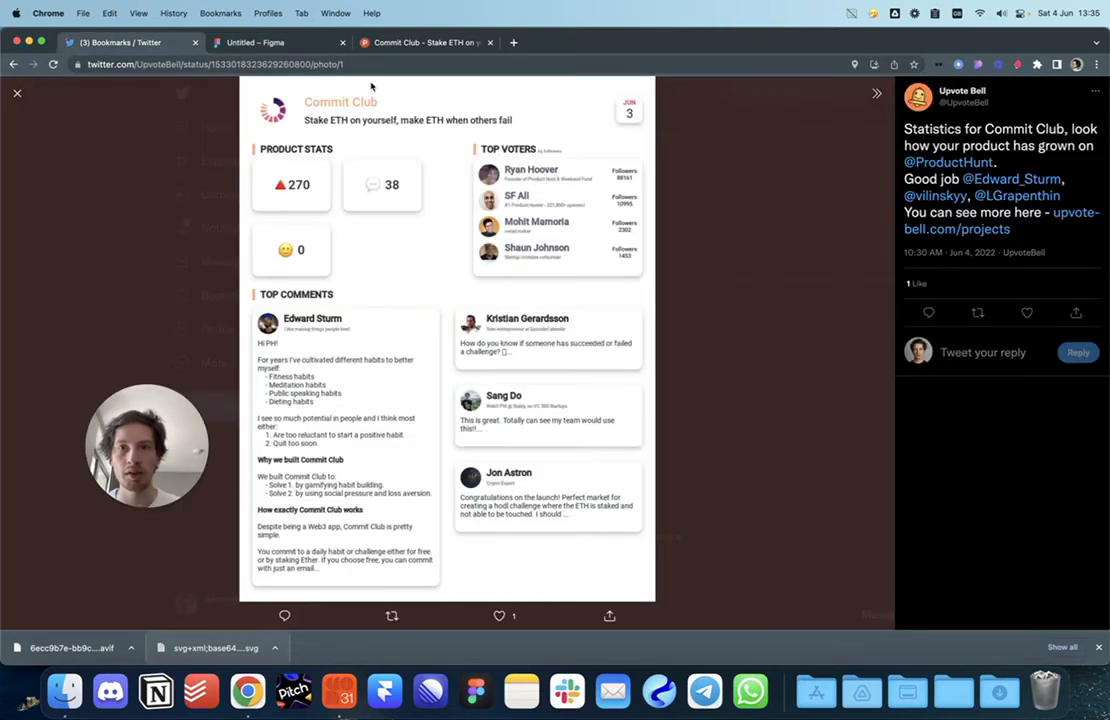
{"action": "left_click", "coordinate": [404, 42]}
{"action": "left_click_drag", "start_coordinate": [331, 374], "coordinate": [548, 606]}
{"action": "left_click", "coordinate": [277, 43]}
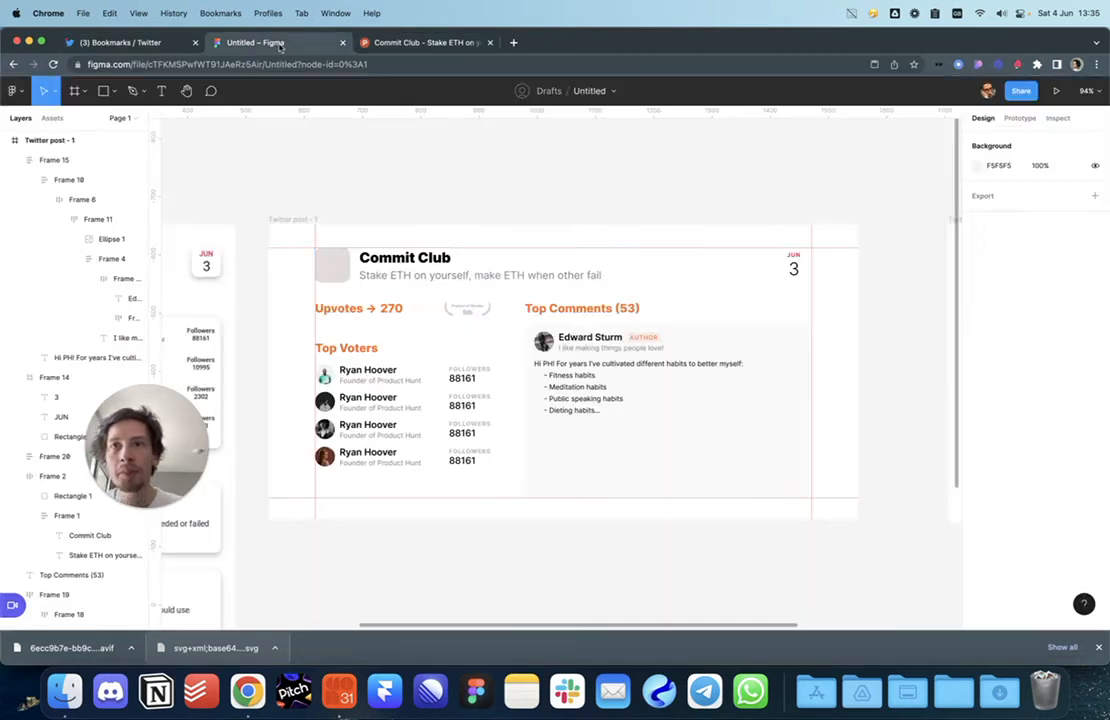
Step: Add a blank line after 'Hi PH!' and paste the copied section at the comment's end
{"action": "double_click", "coordinate": [588, 386]}
{"action": "double_click", "coordinate": [590, 392]}
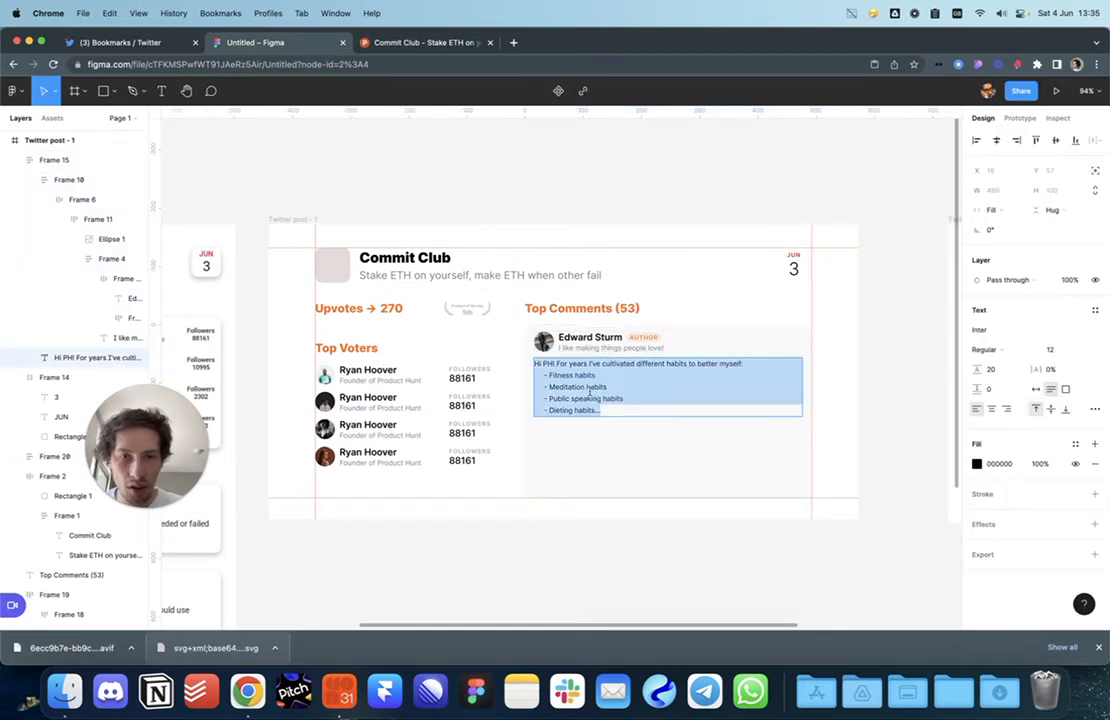
{"action": "left_click", "coordinate": [557, 363]}
{"action": "key", "text": "BackSpace"}
{"action": "key", "text": "Return"}
{"action": "key", "text": "Return"}
{"action": "key", "text": "super+Down"}
{"action": "key", "text": "Return"}
{"action": "key", "text": "Return"}
{"action": "key", "text": "super+v"}
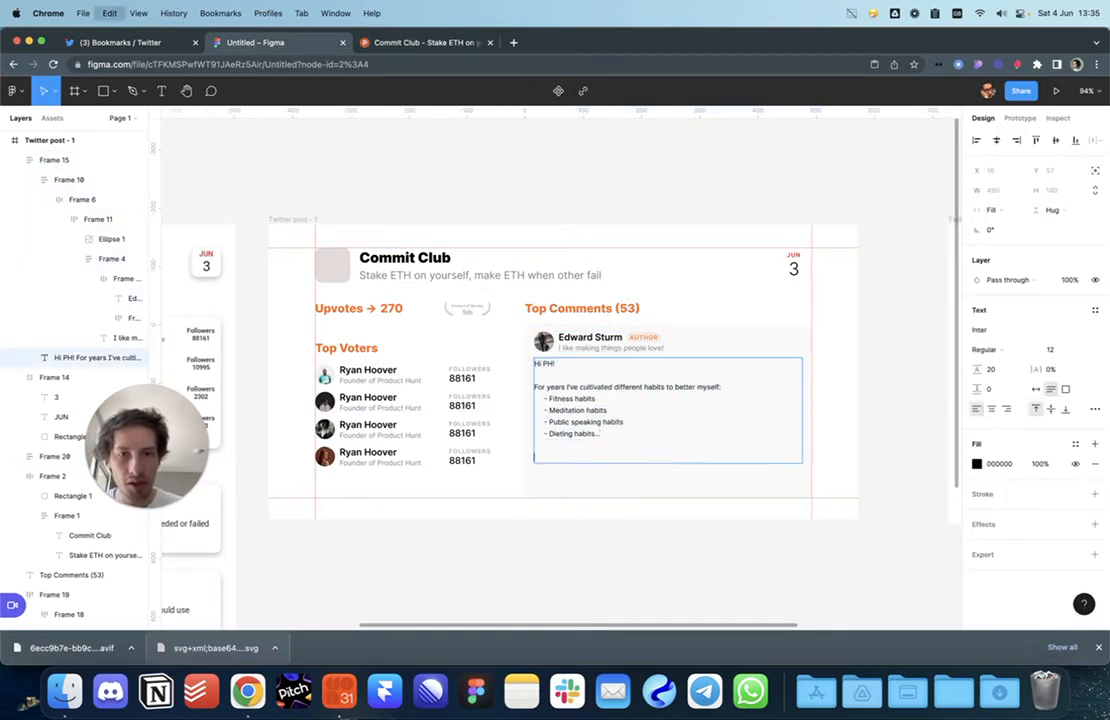
{"action": "left_click", "coordinate": [837, 539]}
Step: Extend the comment card to 334 height and adjust its individual corner radii
{"action": "left_click", "coordinate": [770, 460]}
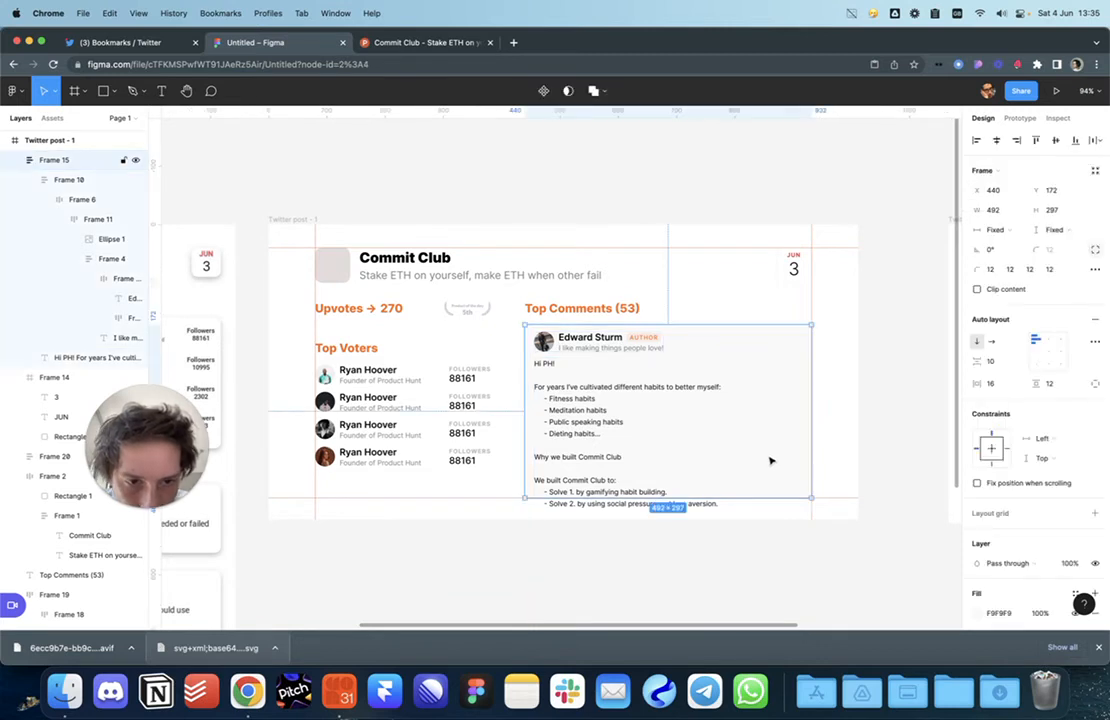
{"action": "left_click_drag", "start_coordinate": [752, 495], "coordinate": [752, 519]}
{"action": "left_click", "coordinate": [778, 557]}
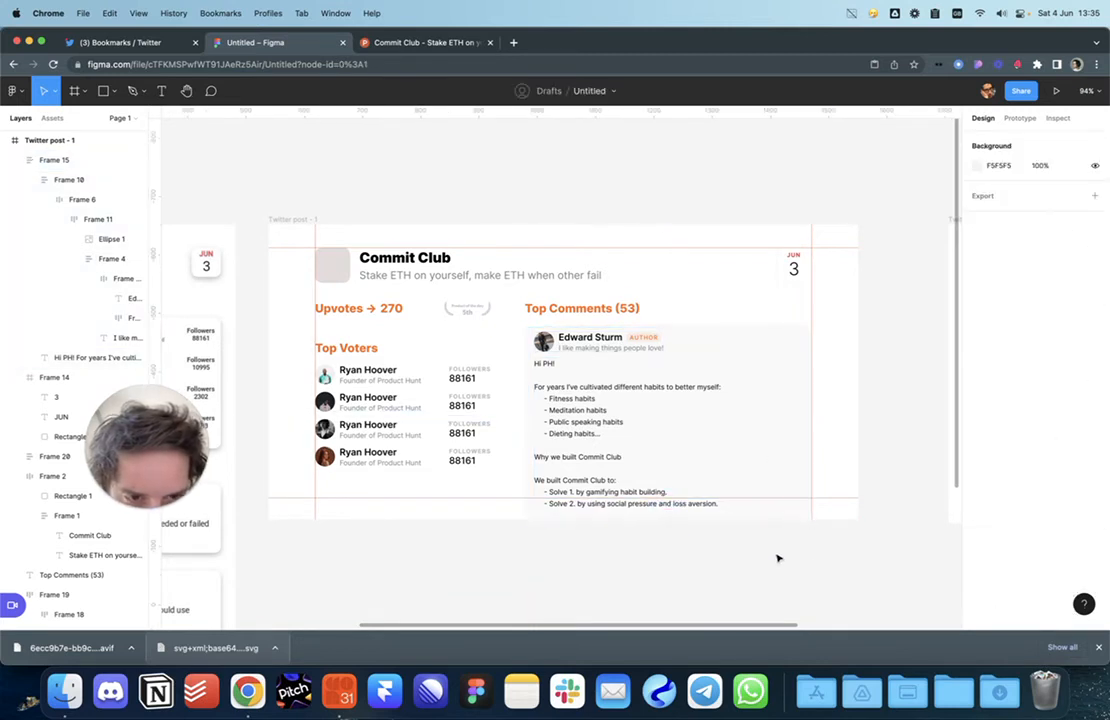
{"action": "left_click", "coordinate": [791, 515]}
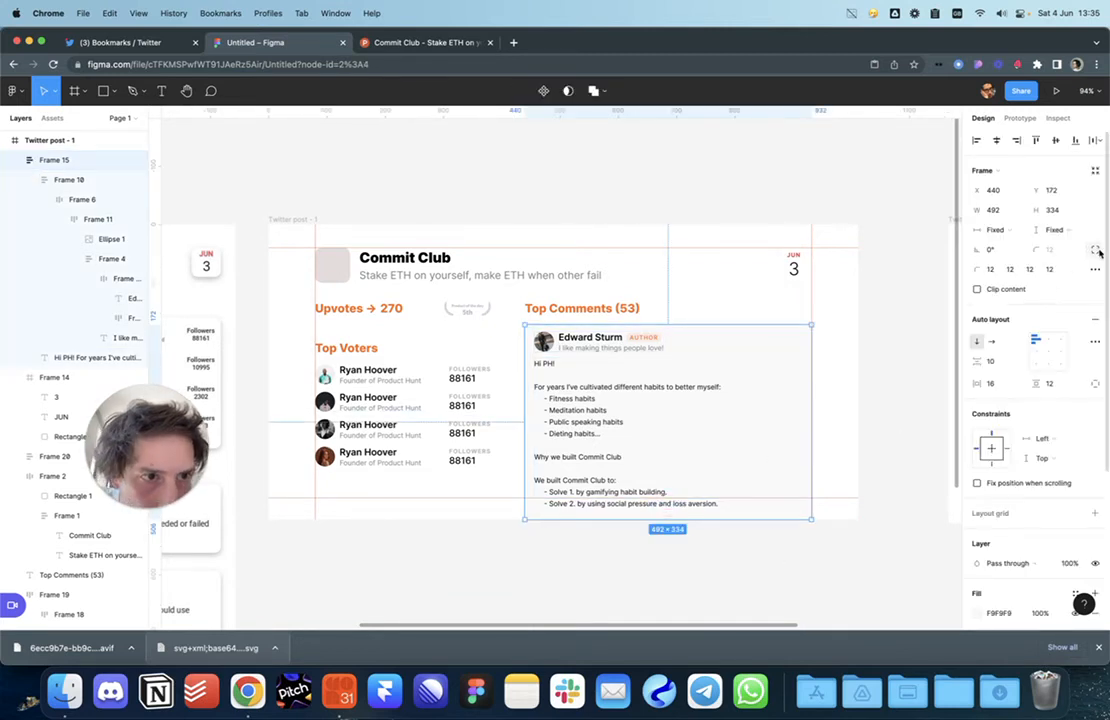
{"action": "left_click", "coordinate": [1033, 274]}
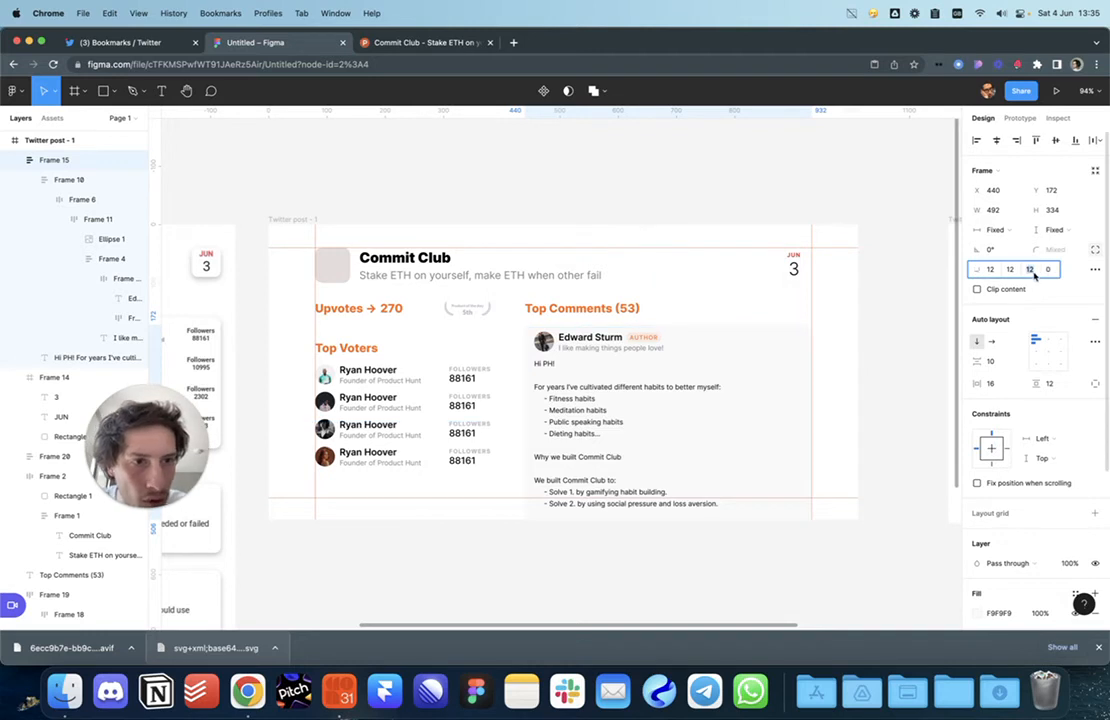
{"action": "left_click", "coordinate": [735, 548]}
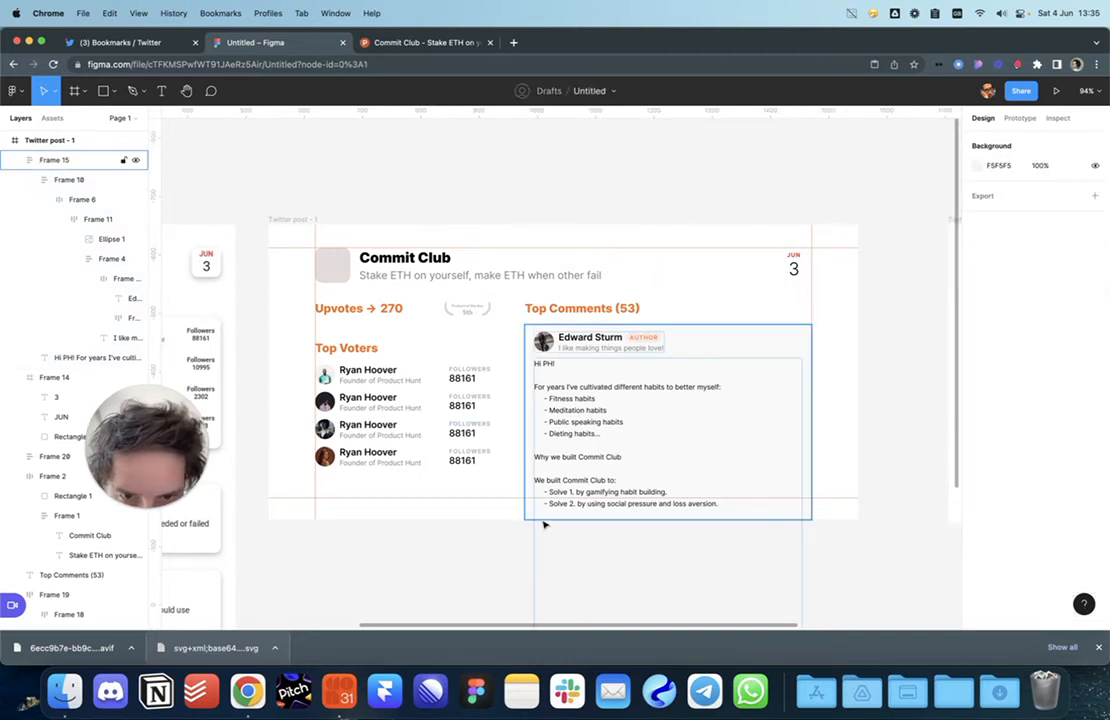
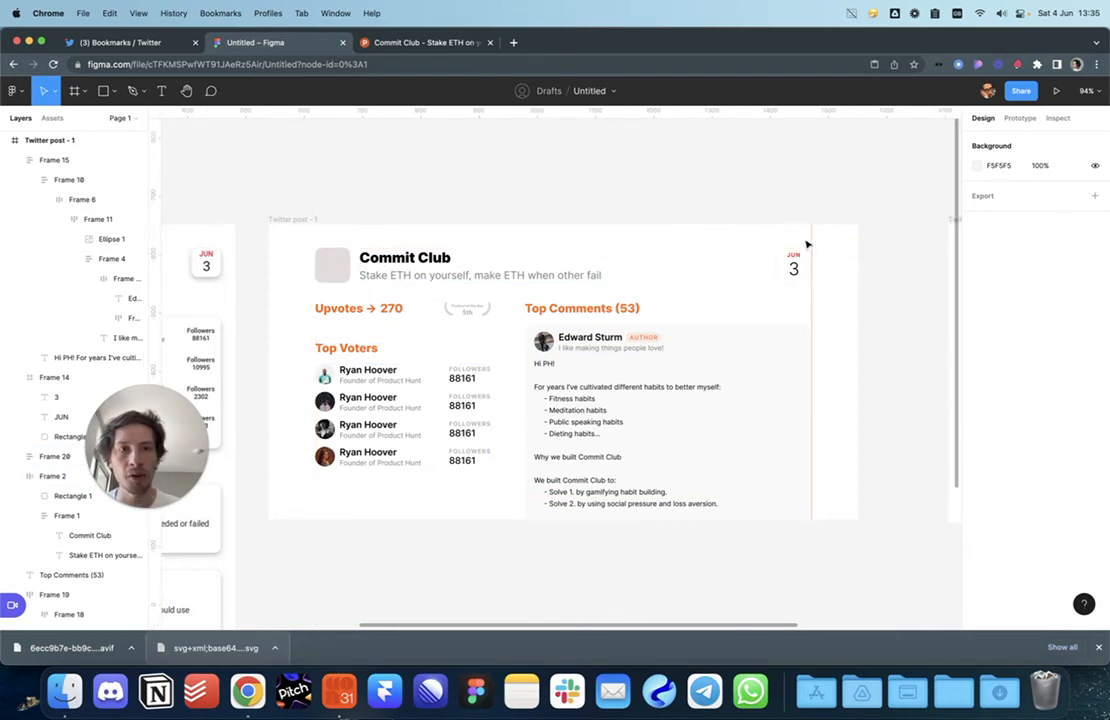
Step: Paste two more copies of a voter row so Top Voters has six rows
{"action": "left_click", "coordinate": [404, 44]}
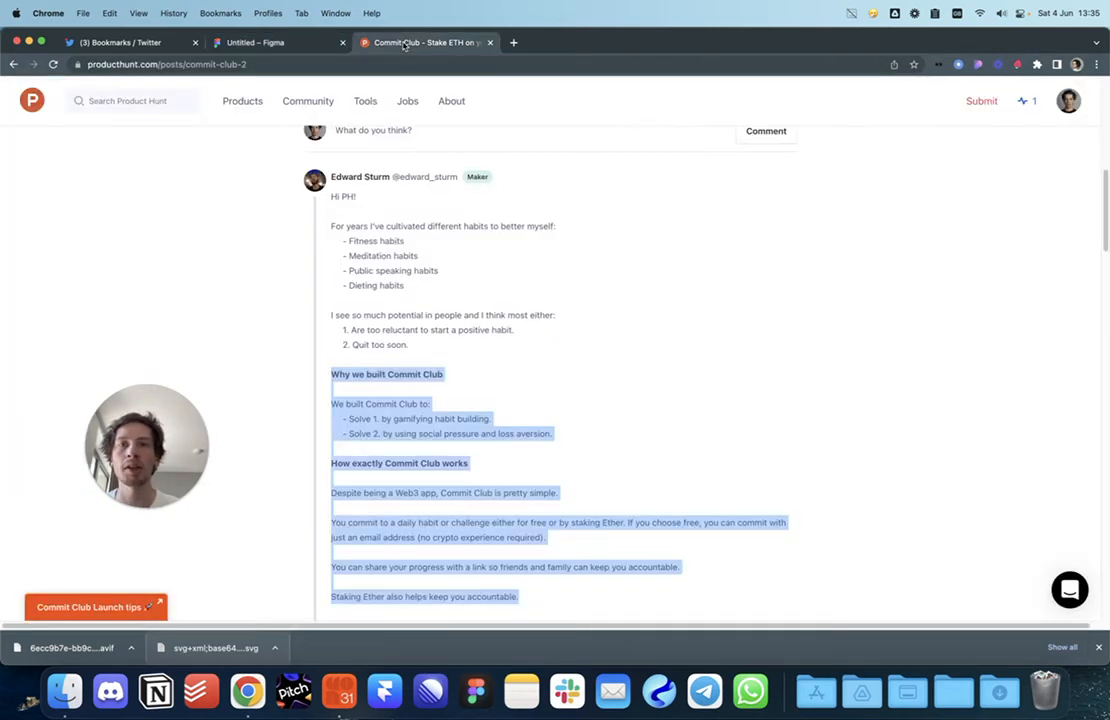
{"action": "left_click", "coordinate": [320, 42]}
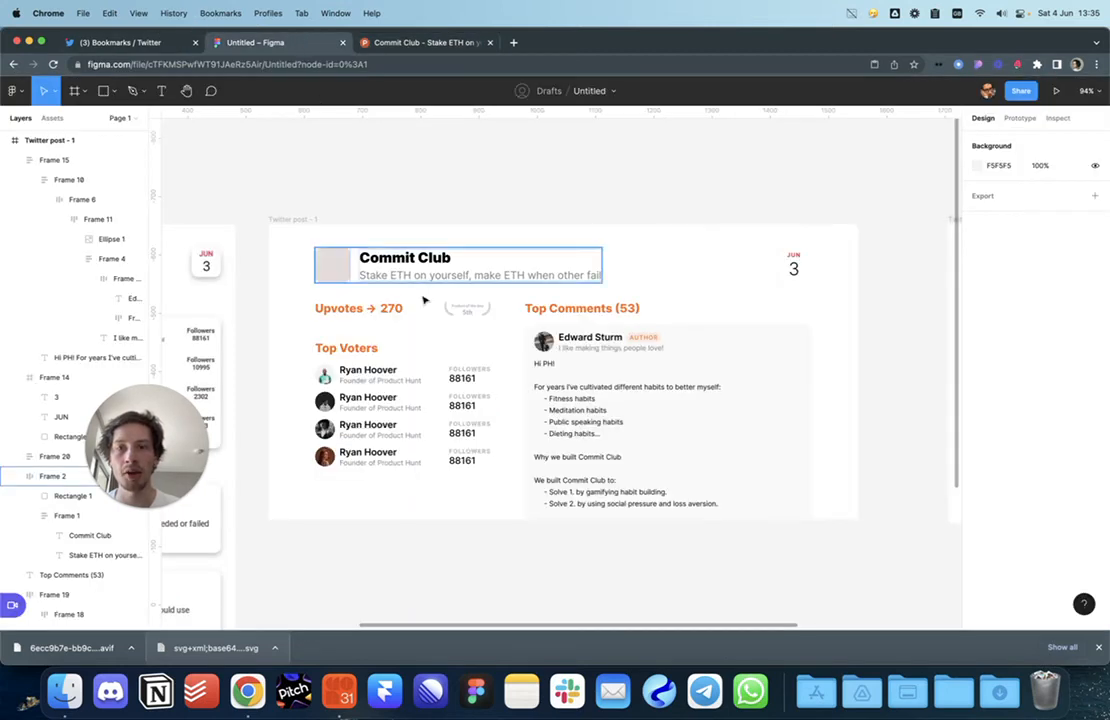
{"action": "left_click", "coordinate": [339, 393]}
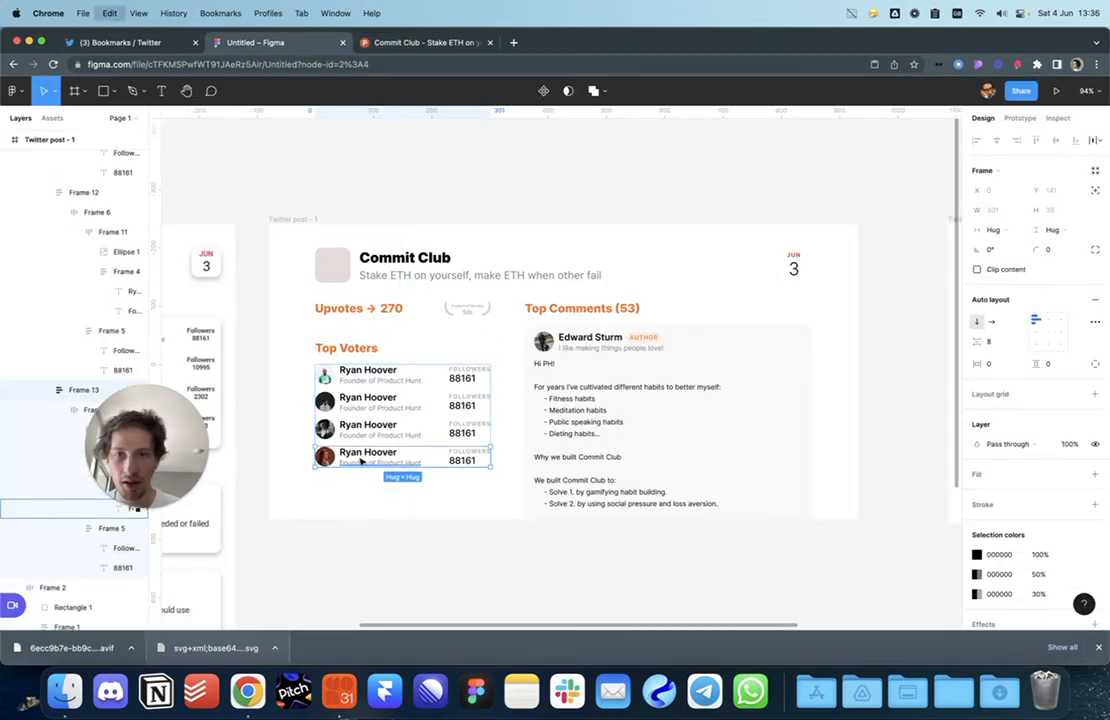
{"action": "key", "text": "ctrl+v"}
{"action": "key", "text": "ctrl+v"}
{"action": "left_click", "coordinate": [440, 575]}
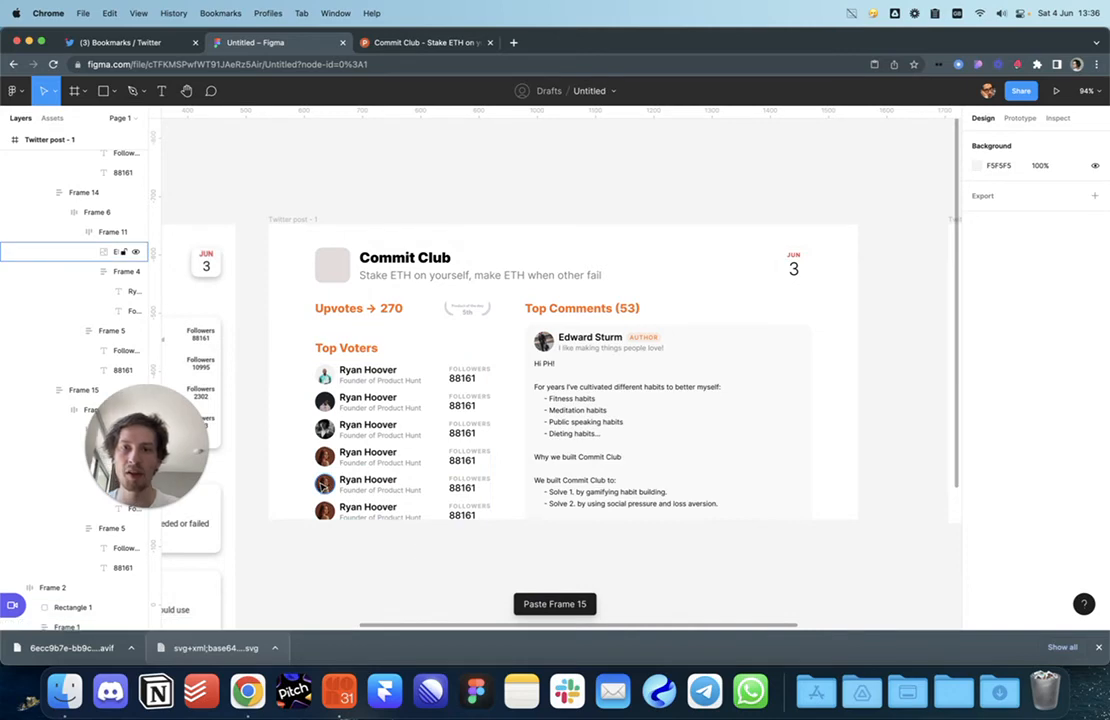
Step: Fill the two new voters' avatars with random photos using the User Profile plugin
{"action": "left_click", "coordinate": [325, 510]}
{"action": "right_click", "coordinate": [333, 512]}
{"action": "mouse_move", "coordinate": [381, 533]}
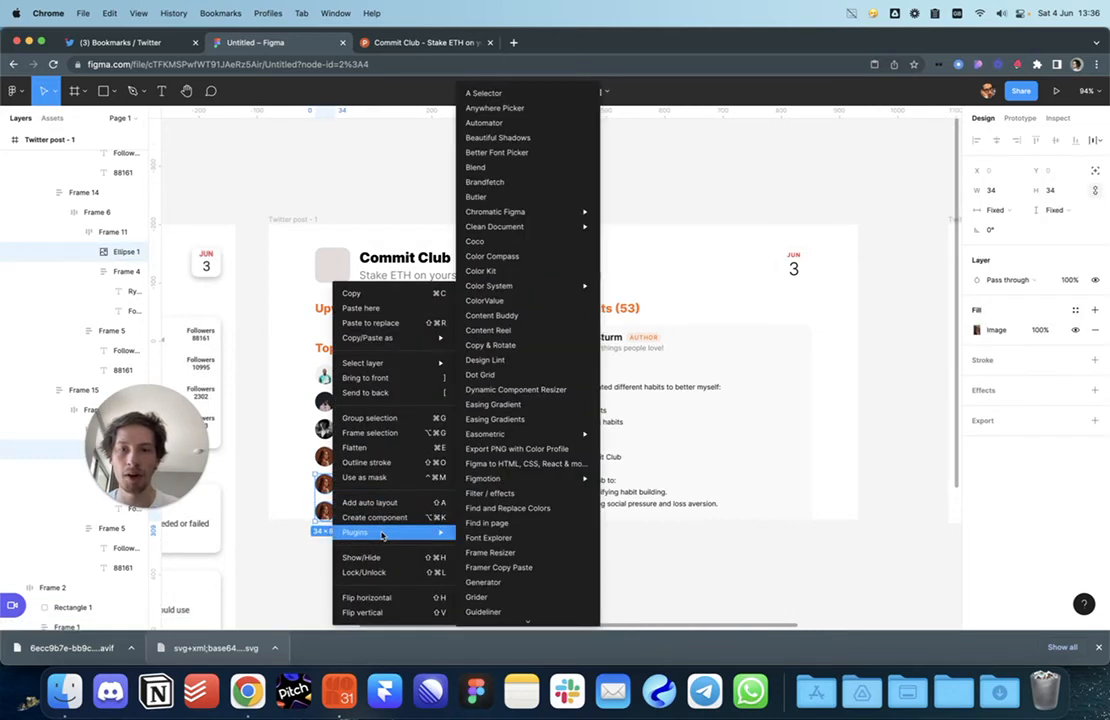
{"action": "scroll", "coordinate": [507, 520], "scroll_direction": "down", "scroll_amount": 10}
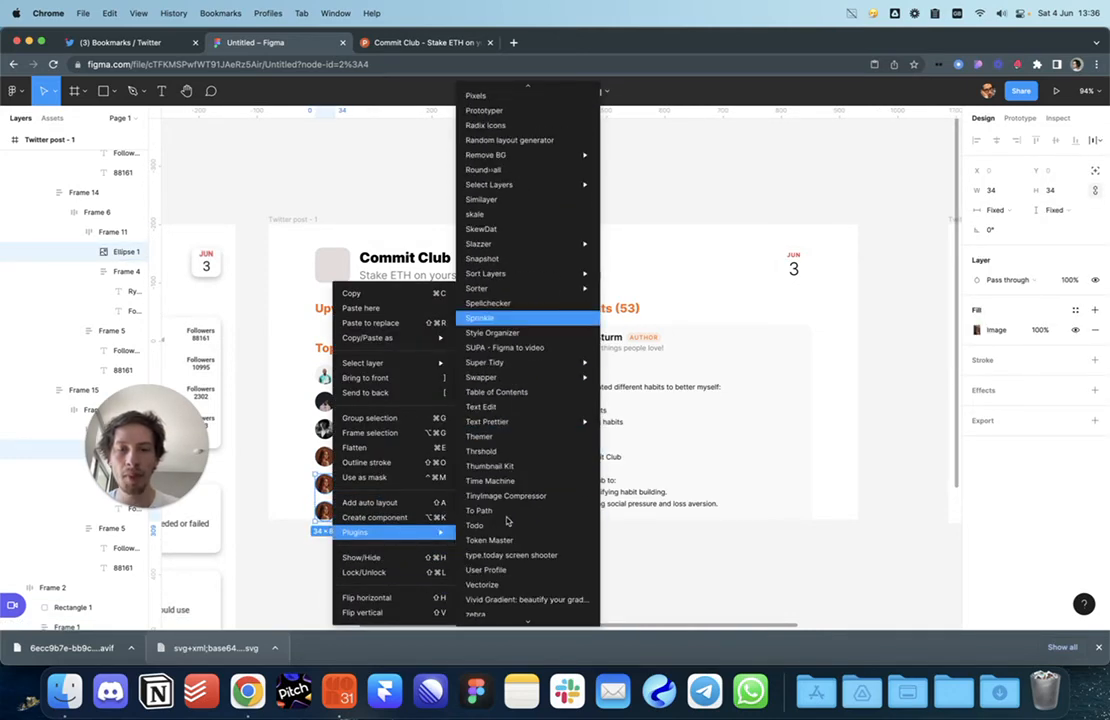
{"action": "scroll", "coordinate": [507, 520], "scroll_direction": "down", "scroll_amount": 3}
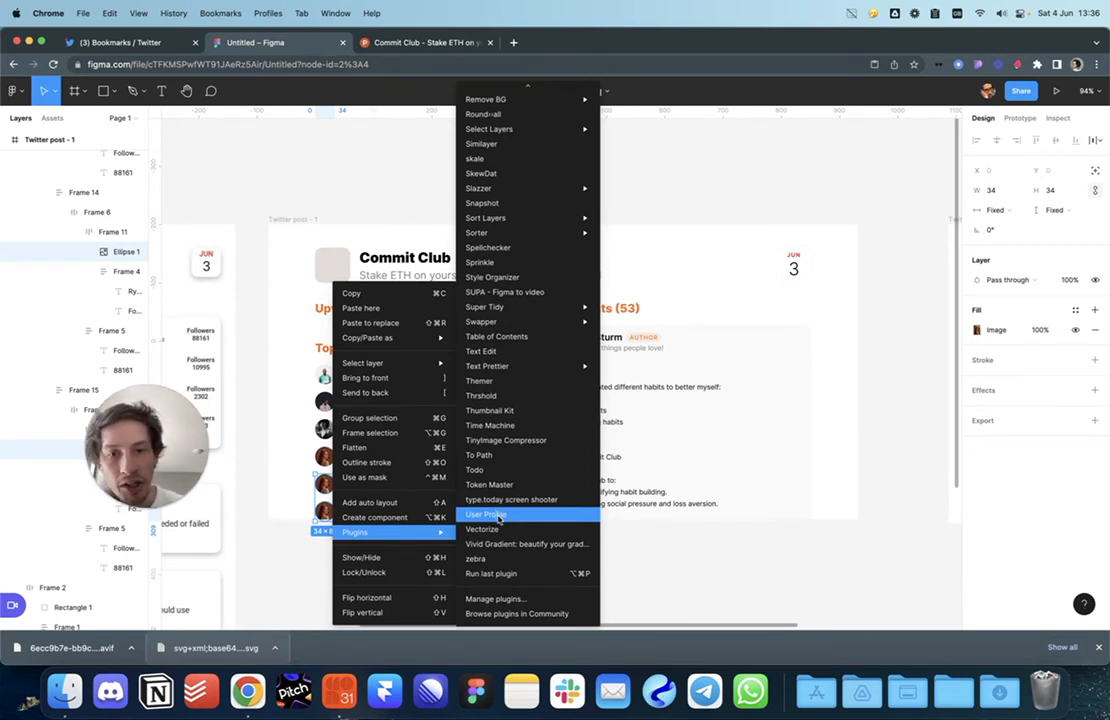
{"action": "left_click", "coordinate": [499, 516]}
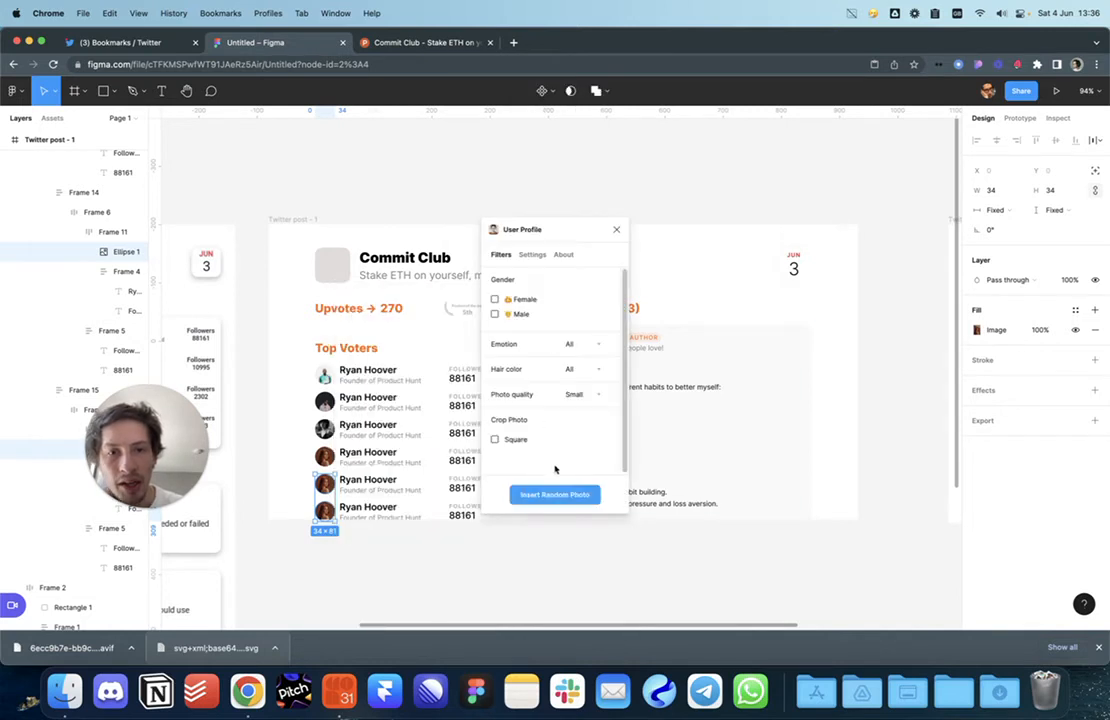
{"action": "left_click", "coordinate": [556, 495]}
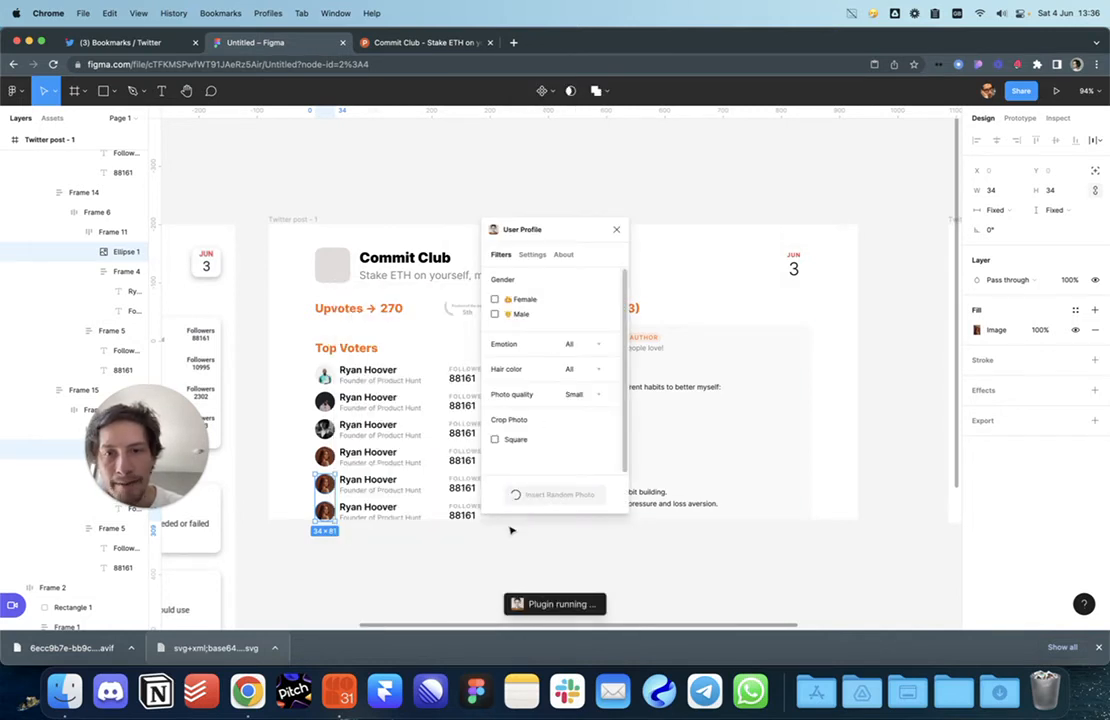
{"action": "left_click", "coordinate": [616, 230]}
{"action": "left_click", "coordinate": [416, 173]}
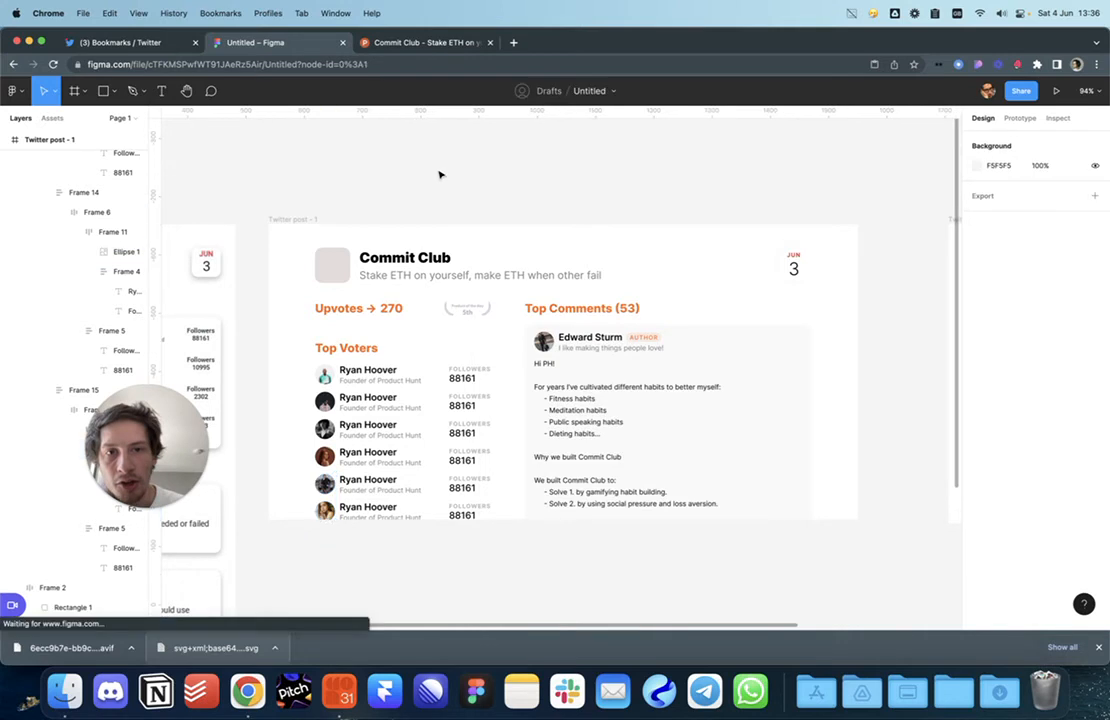
{"action": "left_click", "coordinate": [363, 376], "text": "super"}
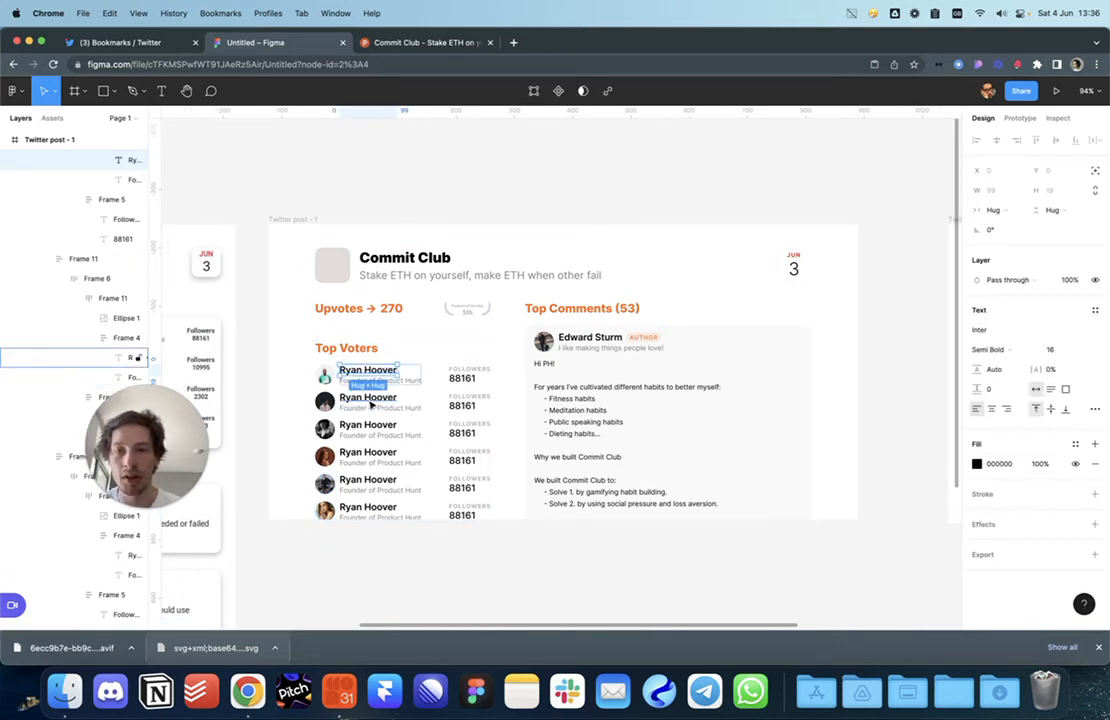
{"action": "left_click", "coordinate": [371, 401], "text": "shift+super"}
{"action": "left_click", "coordinate": [370, 434], "text": "shift+super"}
{"action": "left_click", "coordinate": [370, 427], "text": "super"}
{"action": "left_click", "coordinate": [370, 399], "text": "shift+super"}
{"action": "left_click", "coordinate": [370, 372], "text": "shift+super"}
{"action": "left_click", "coordinate": [370, 453], "text": "shift+super"}
{"action": "left_click", "coordinate": [370, 481], "text": "shift+super"}
{"action": "left_click", "coordinate": [370, 508], "text": "shift+super"}
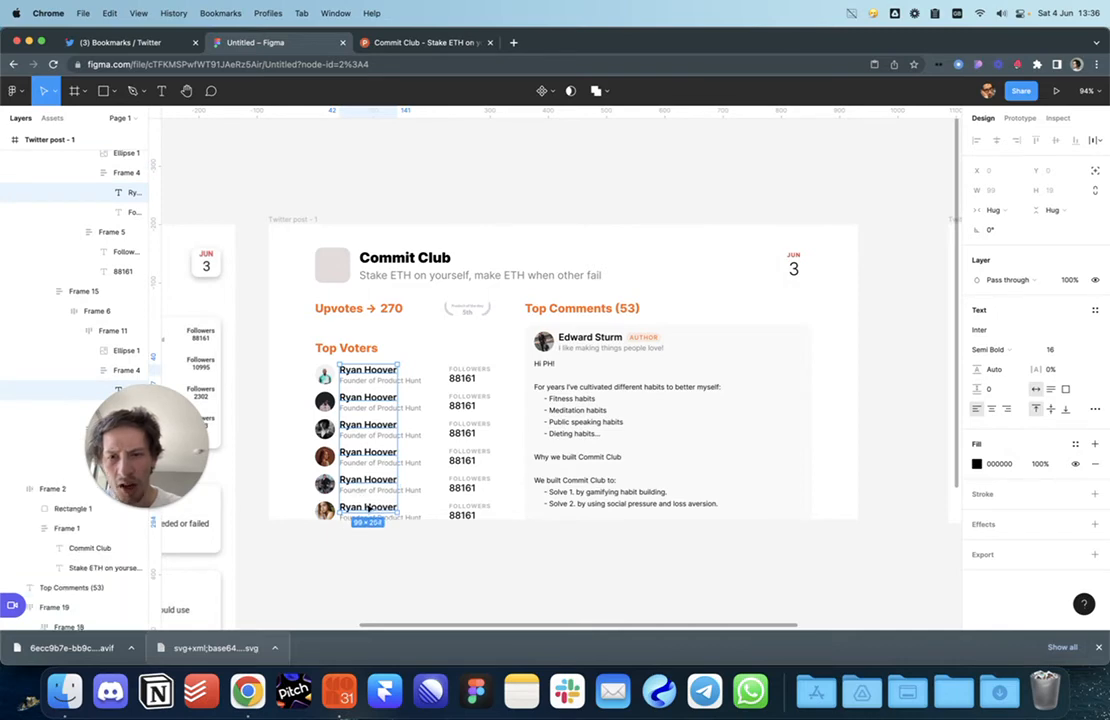
{"action": "right_click", "coordinate": [370, 508]}
{"action": "mouse_move", "coordinate": [415, 532]}
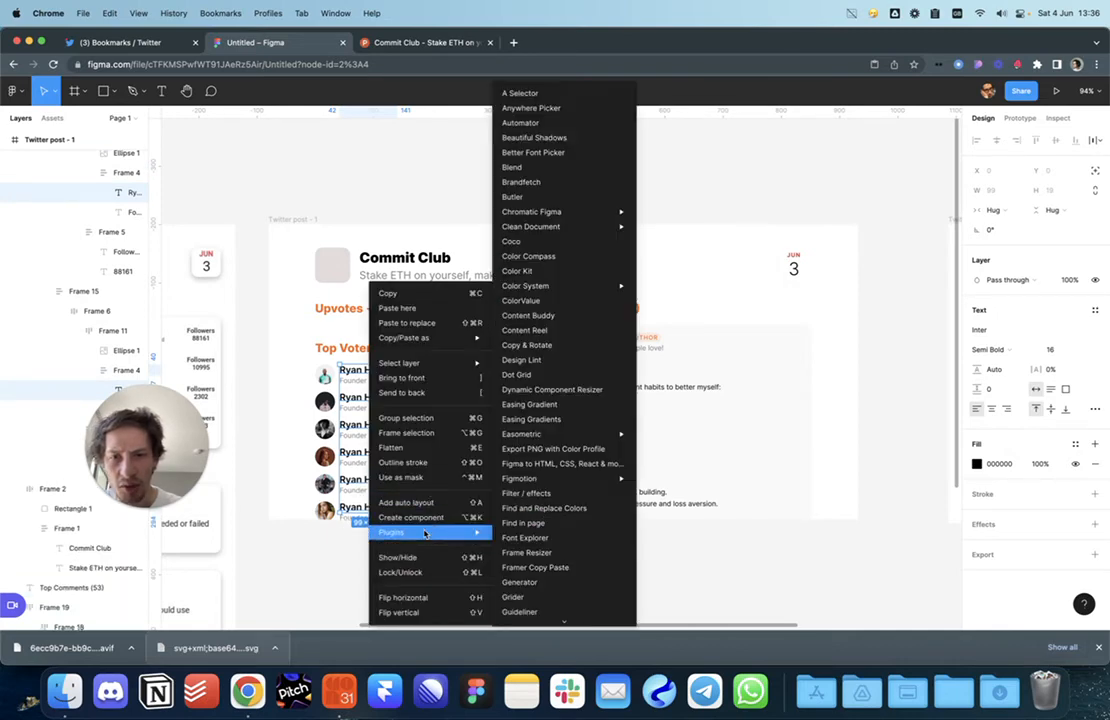
{"action": "scroll", "coordinate": [545, 528], "scroll_direction": "down", "scroll_amount": 5}
{"action": "left_click", "coordinate": [524, 514]}
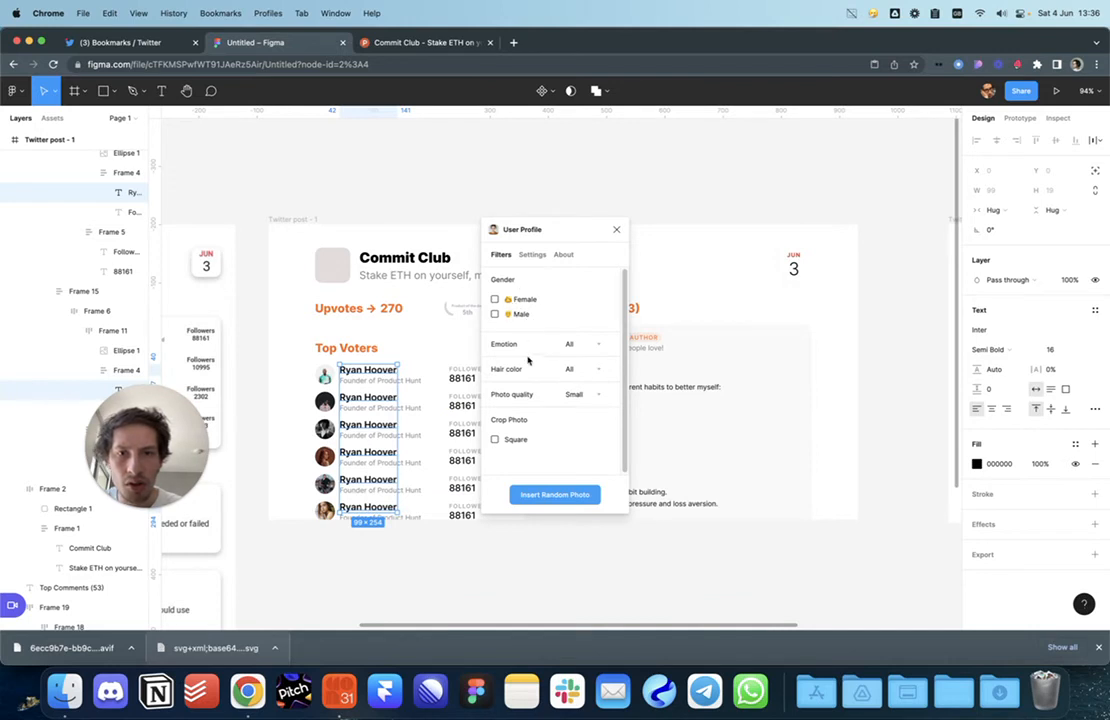
{"action": "left_click", "coordinate": [550, 498]}
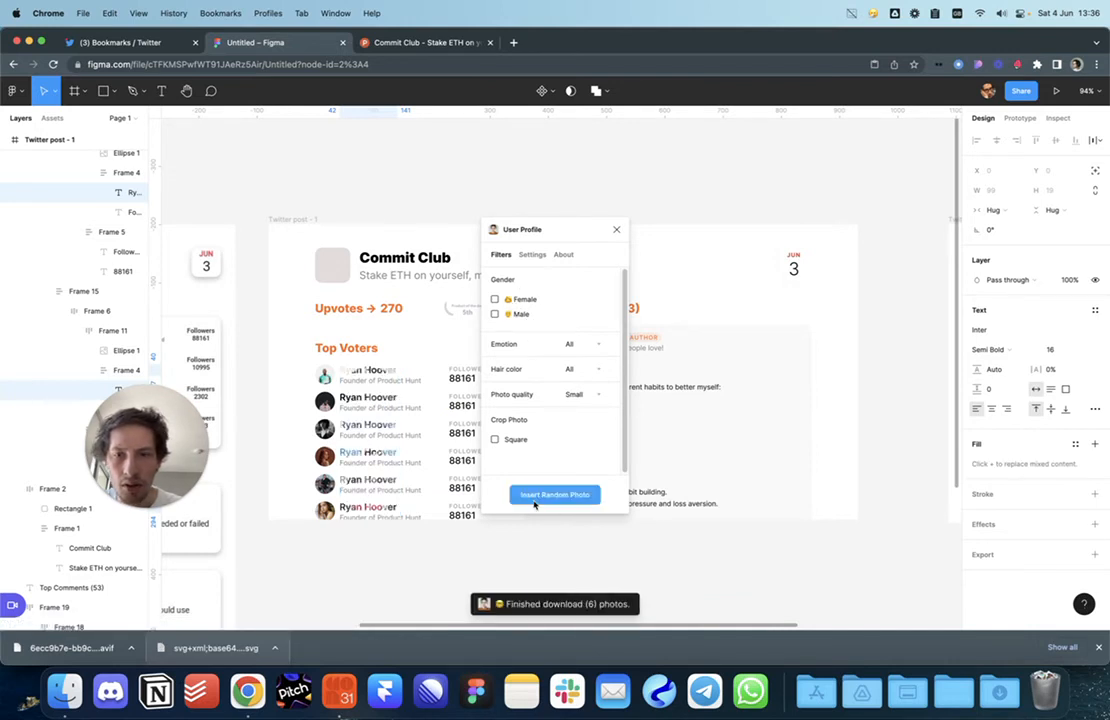
{"action": "left_click", "coordinate": [616, 229]}
{"action": "right_click", "coordinate": [378, 470]}
{"action": "mouse_move", "coordinate": [436, 535]}
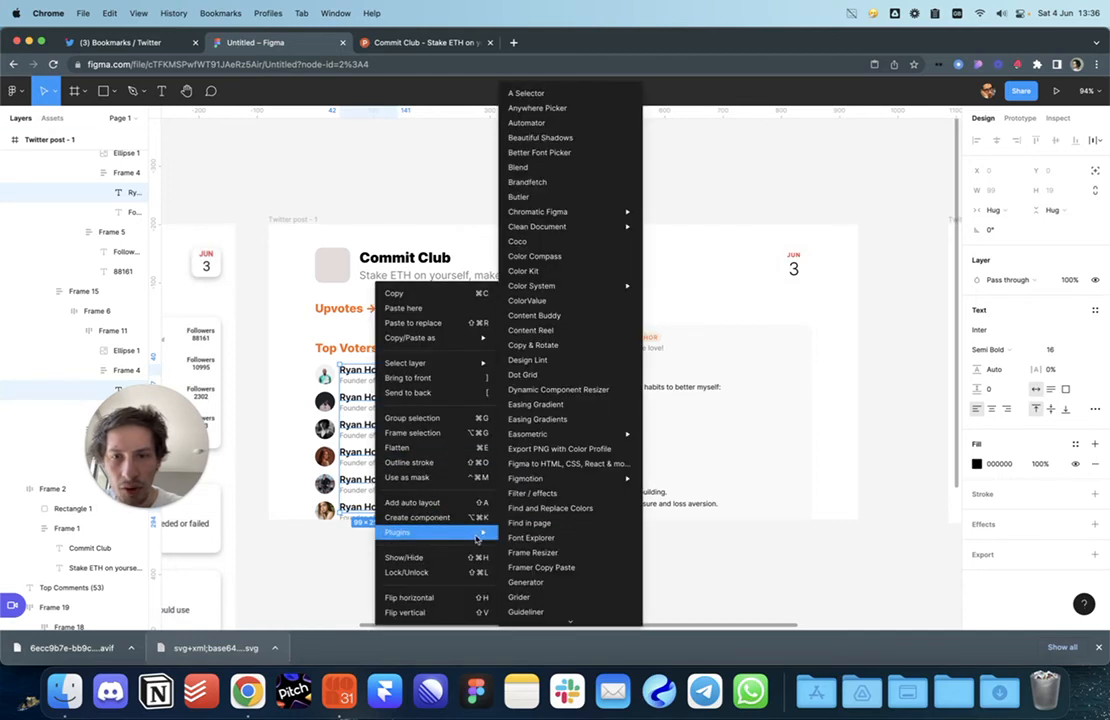
{"action": "scroll", "coordinate": [555, 495], "scroll_direction": "down", "scroll_amount": 15}
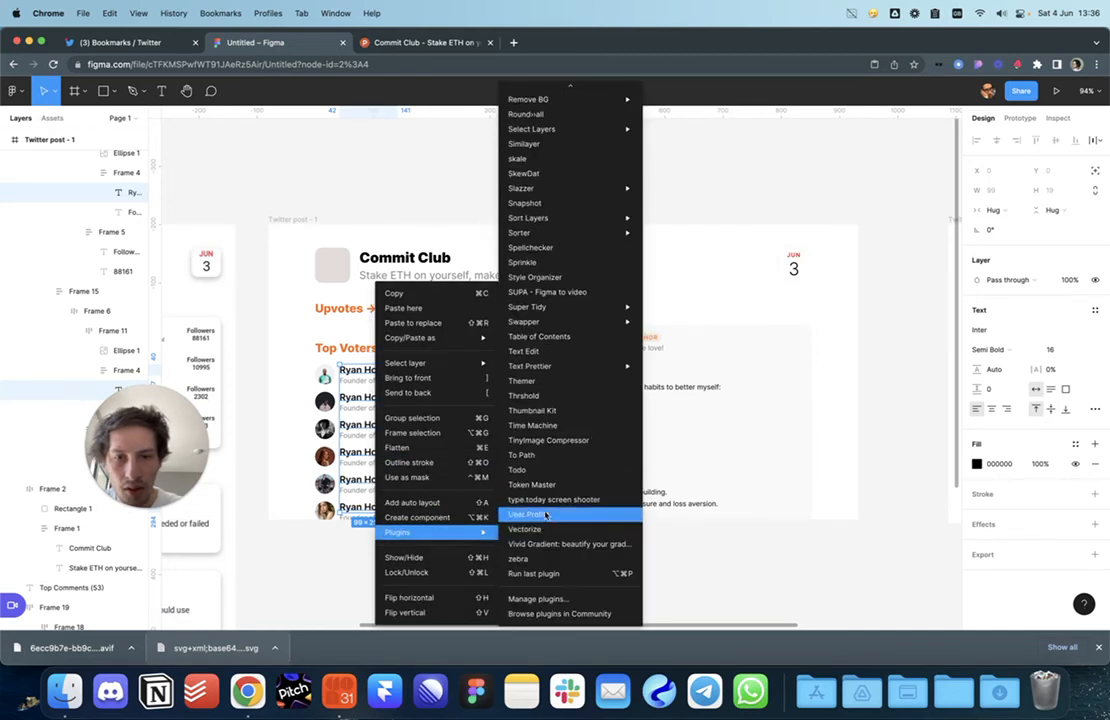
{"action": "left_click", "coordinate": [545, 514]}
{"action": "left_click", "coordinate": [530, 255]}
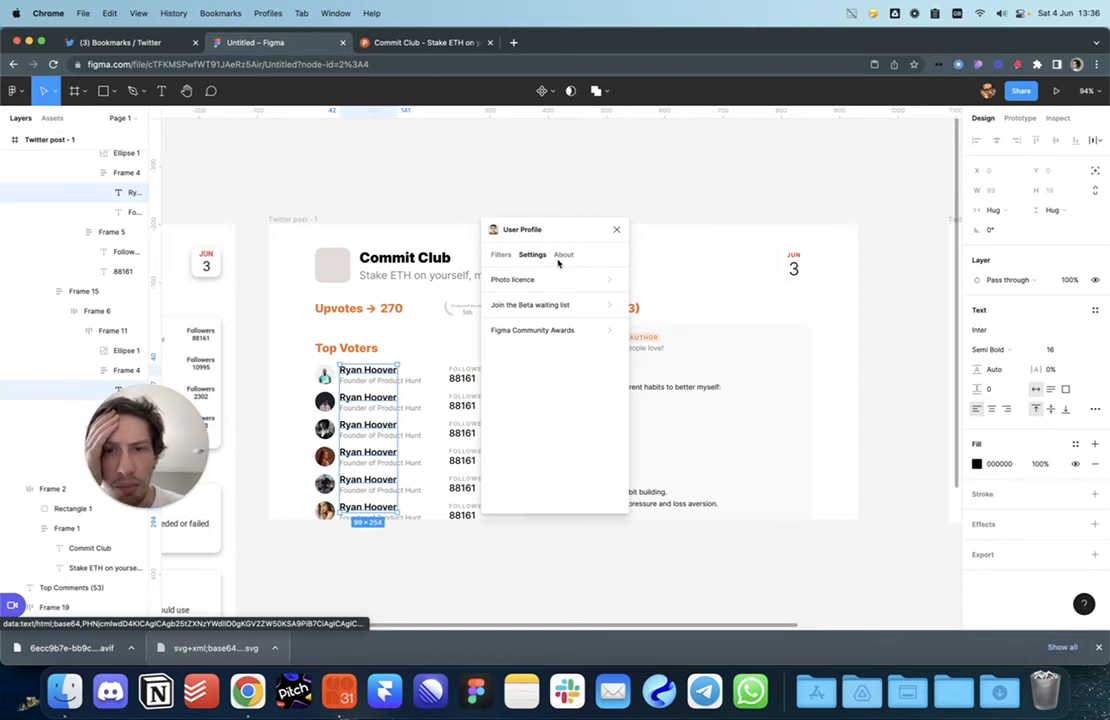
{"action": "left_click", "coordinate": [501, 255]}
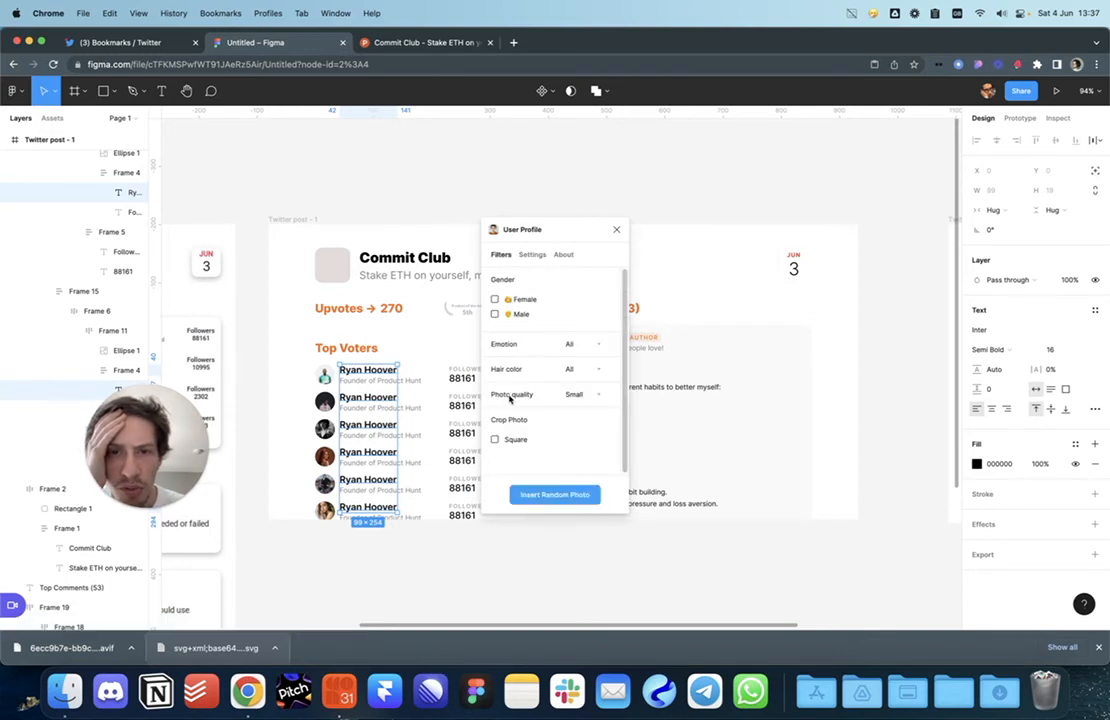
{"action": "left_click", "coordinate": [617, 230]}
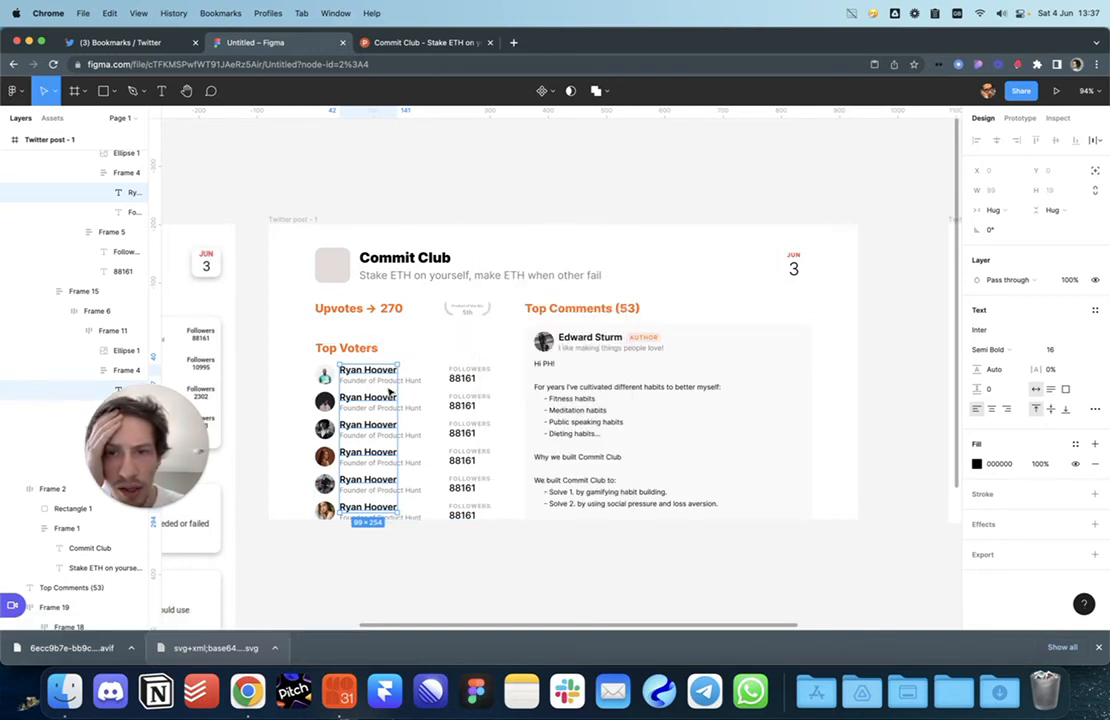
{"action": "right_click", "coordinate": [386, 399]}
{"action": "mouse_move", "coordinate": [415, 530]}
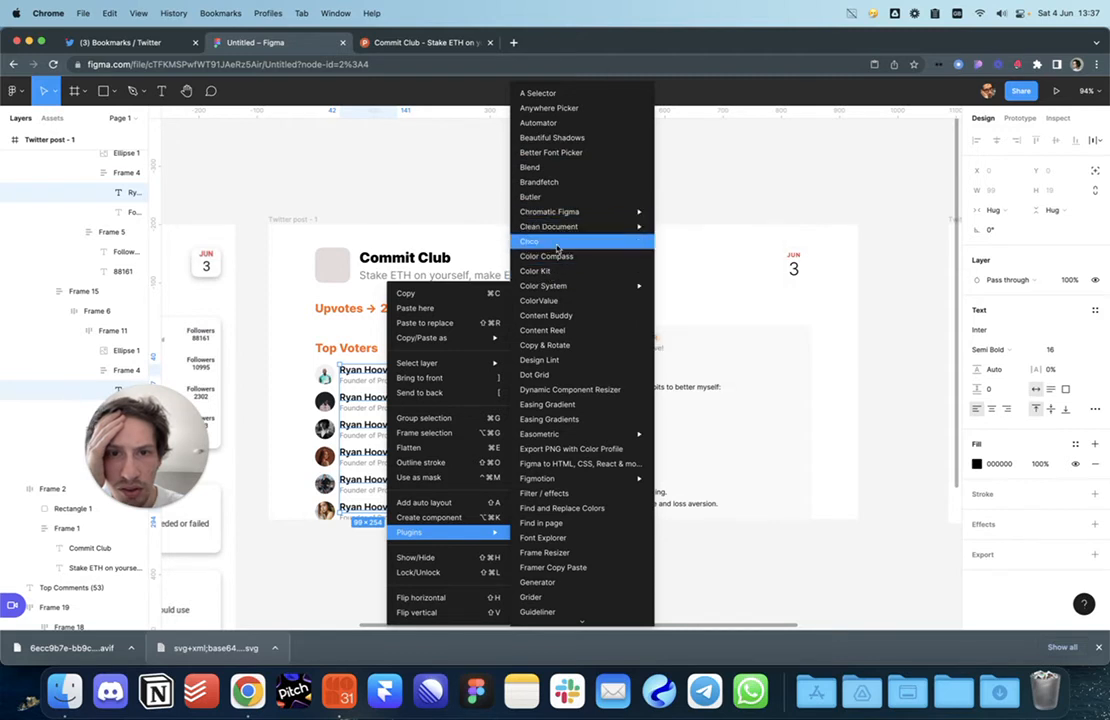
{"action": "scroll", "coordinate": [566, 283], "scroll_direction": "down", "scroll_amount": 2}
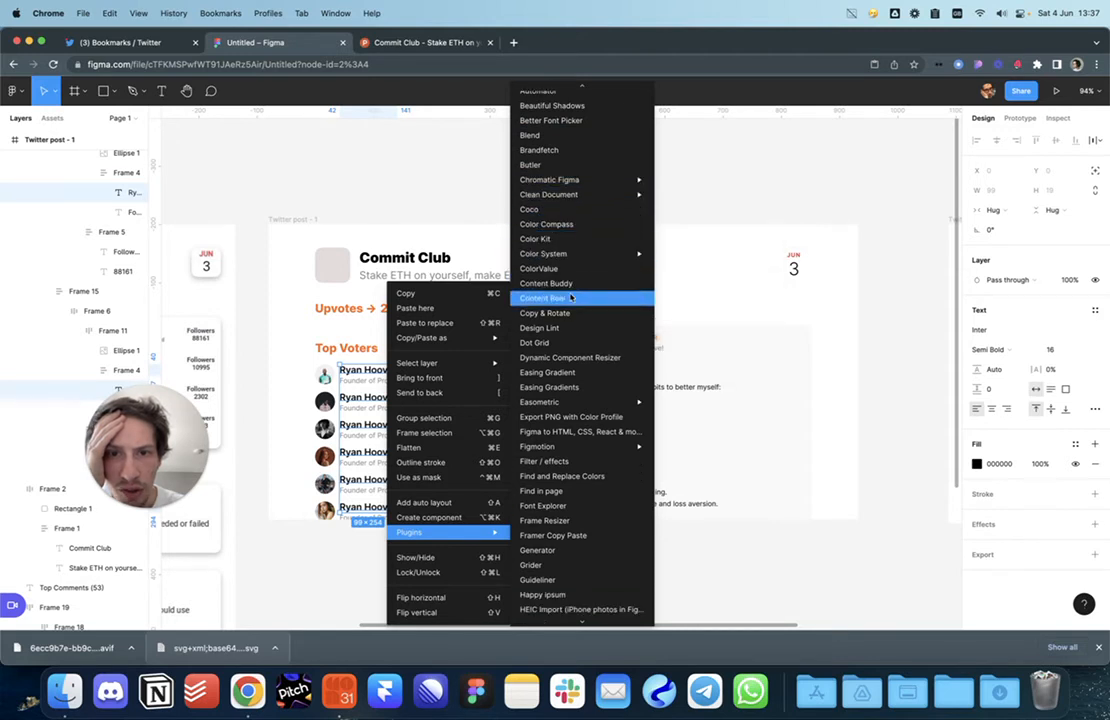
{"action": "left_click", "coordinate": [569, 284]}
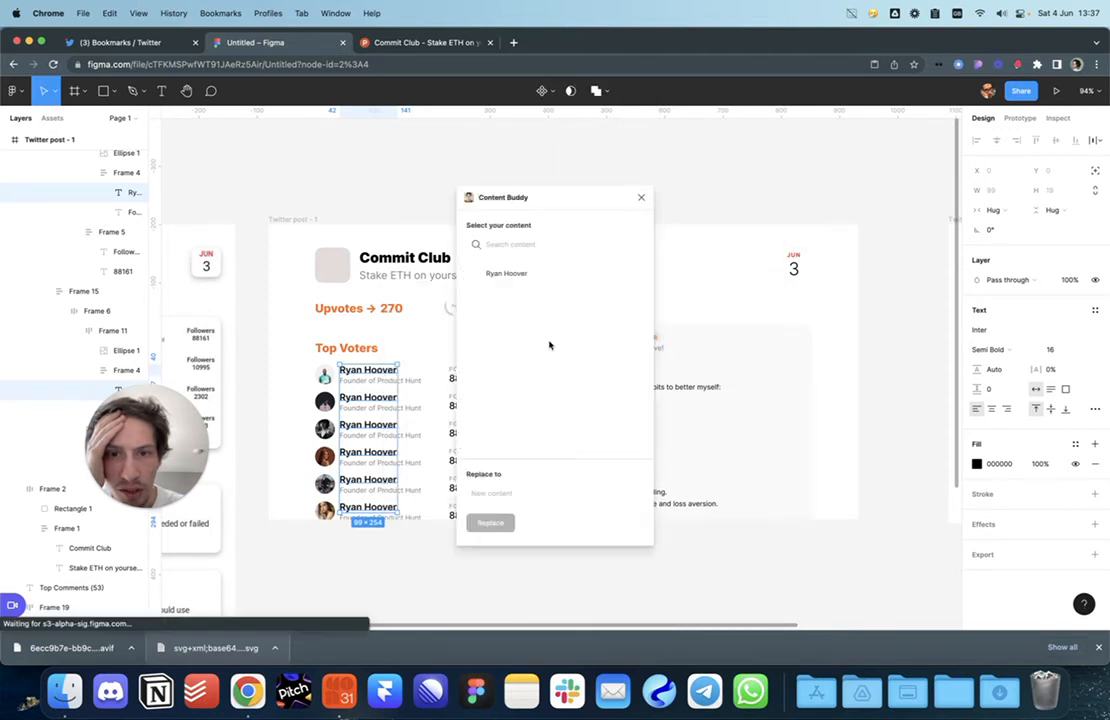
{"action": "left_click", "coordinate": [507, 276]}
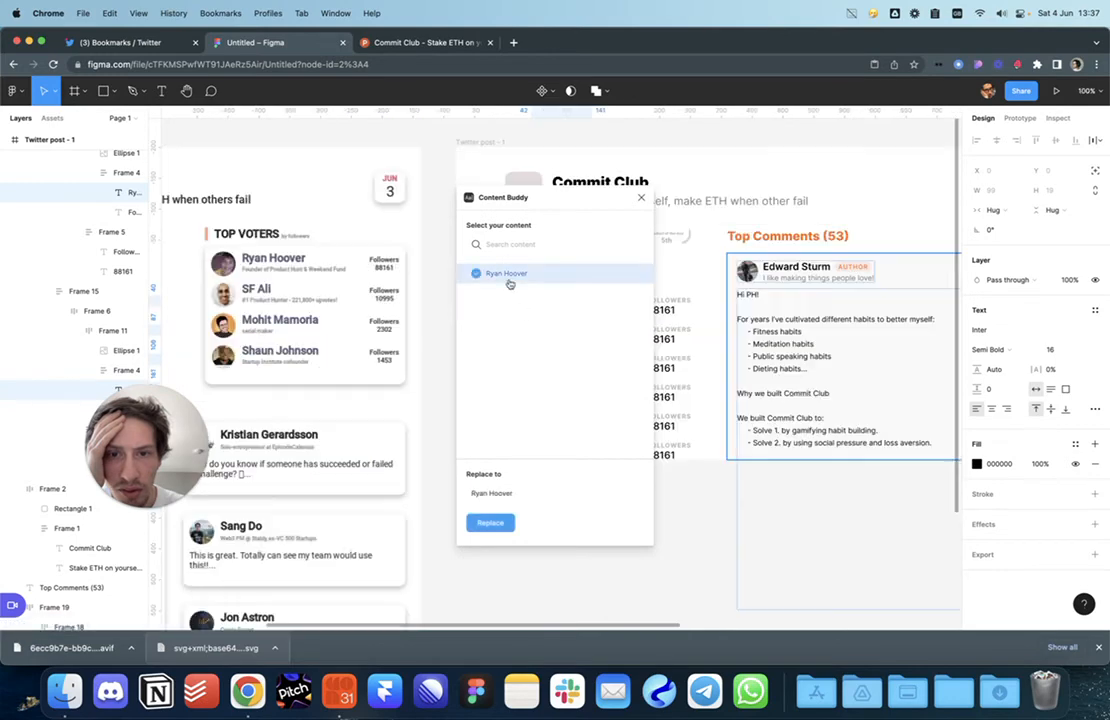
{"action": "left_click", "coordinate": [641, 197]}
{"action": "left_click", "coordinate": [607, 469]}
{"action": "scroll", "coordinate": [580, 440], "scroll_direction": "down", "scroll_amount": 3}
{"action": "scroll", "coordinate": [580, 440], "scroll_direction": "right", "scroll_amount": 2}
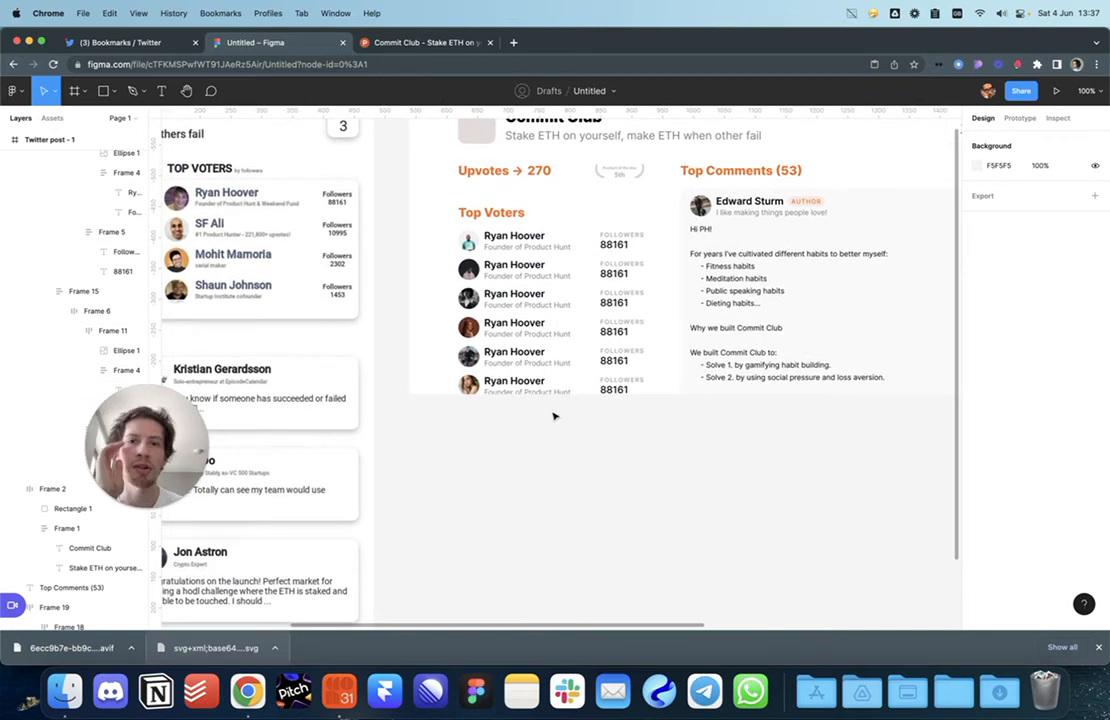
Step: Set the first voter row's avatar-to-name spacing to 12
{"action": "scroll", "coordinate": [660, 400], "scroll_direction": "up", "scroll_amount": 1}
{"action": "scroll", "coordinate": [660, 400], "scroll_direction": "right", "scroll_amount": 1}
{"action": "double_click", "coordinate": [503, 252]}
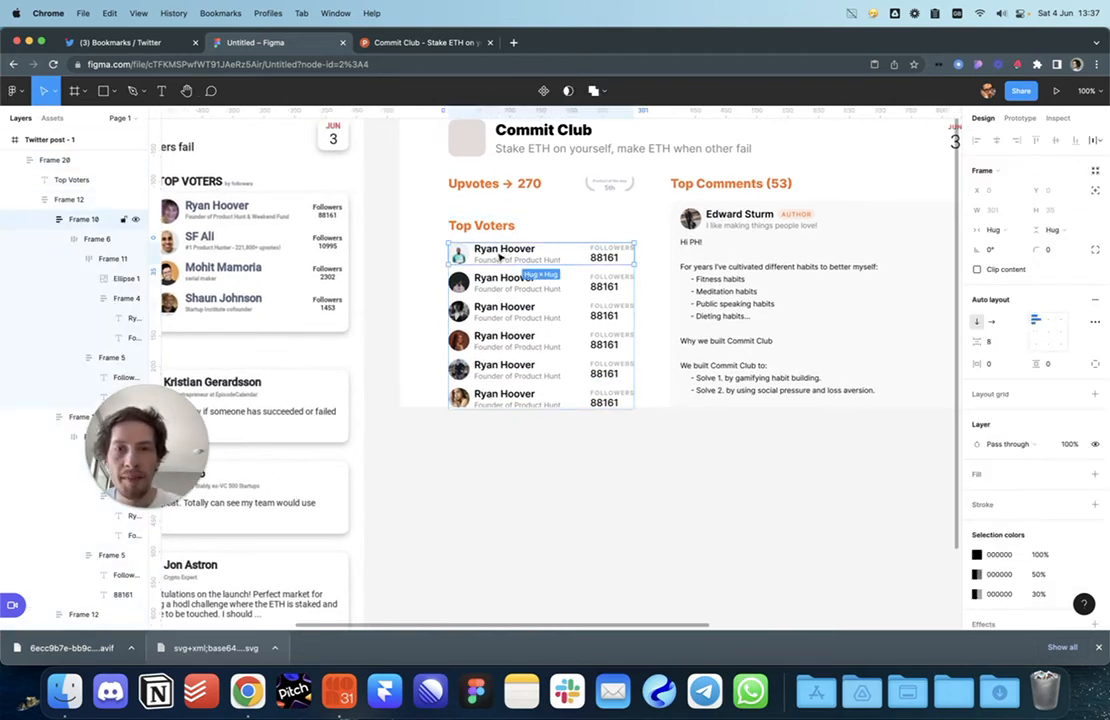
{"action": "double_click", "coordinate": [490, 257]}
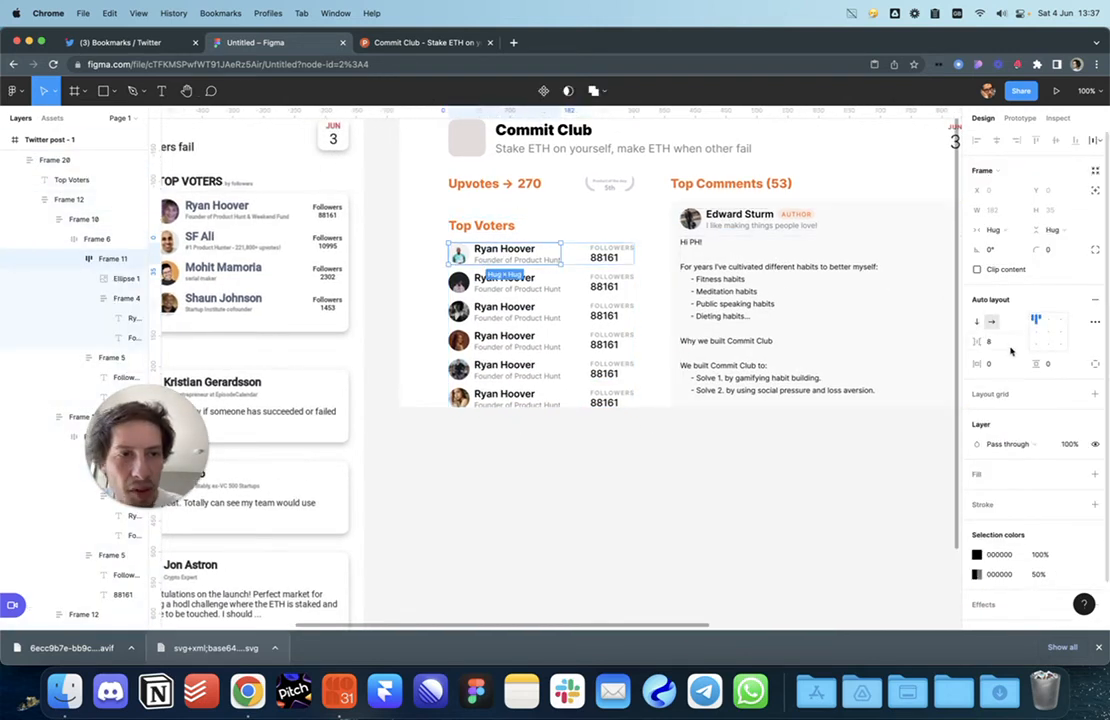
{"action": "type", "text": "10"}
{"action": "key", "text": "Return"}
{"action": "key", "text": "Up"}
{"action": "key", "text": "Up"}
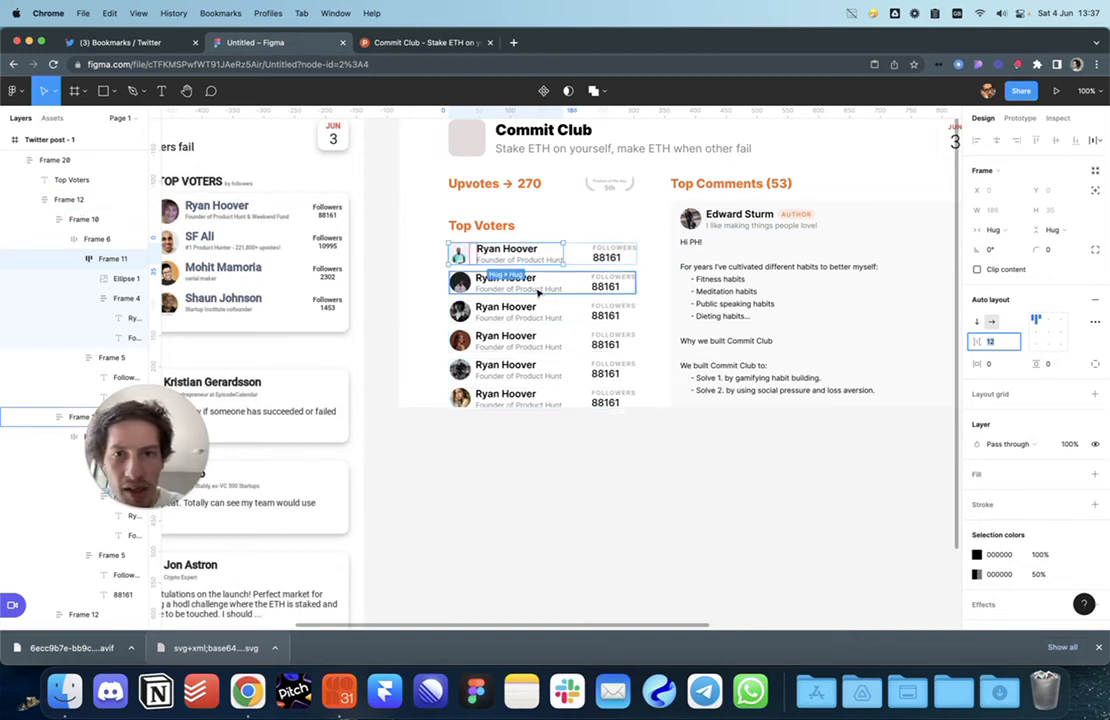
Step: Delete the other voter rows and paste copies of the remaining Ryan Hoover row
{"action": "left_click", "coordinate": [538, 291]}
{"action": "left_click", "coordinate": [531, 317], "text": "shift"}
{"action": "left_click", "coordinate": [537, 346], "text": "shift"}
{"action": "left_click", "coordinate": [540, 375], "text": "shift"}
{"action": "left_click", "coordinate": [538, 398], "text": "shift"}
{"action": "key", "text": "Delete"}
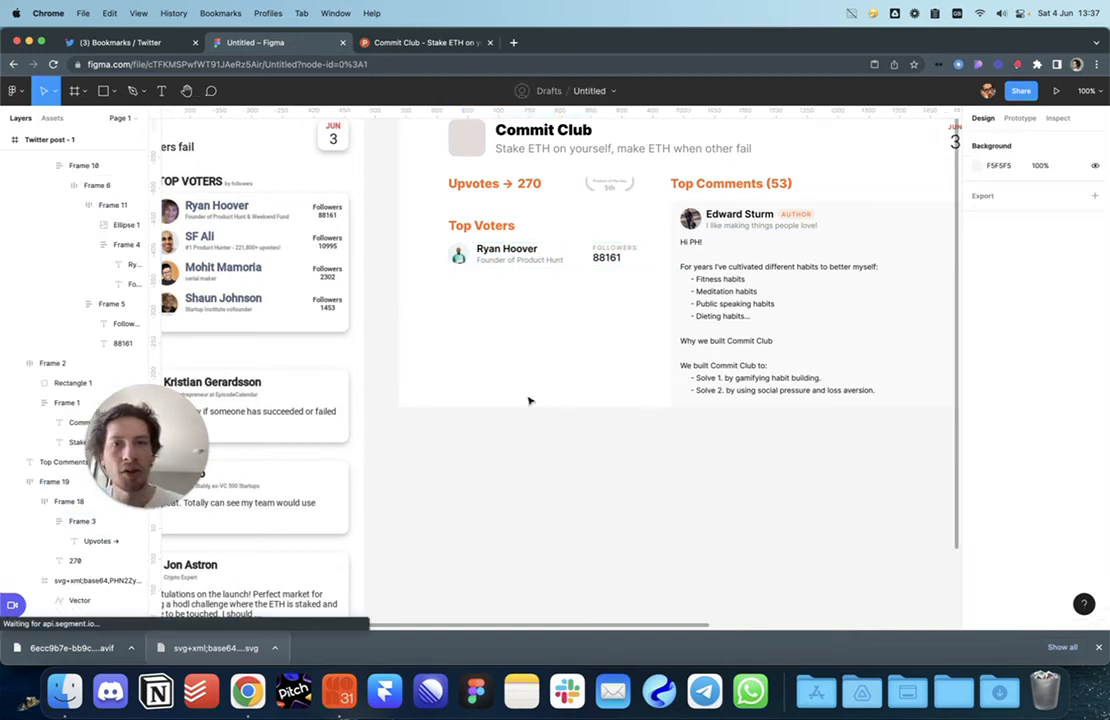
{"action": "left_click", "coordinate": [528, 253]}
{"action": "key", "text": "ctrl+v"}
{"action": "key", "text": "ctrl+v"}
{"action": "key", "text": "ctrl+v"}
{"action": "key", "text": "ctrl+v"}
{"action": "key", "text": "ctrl+v"}
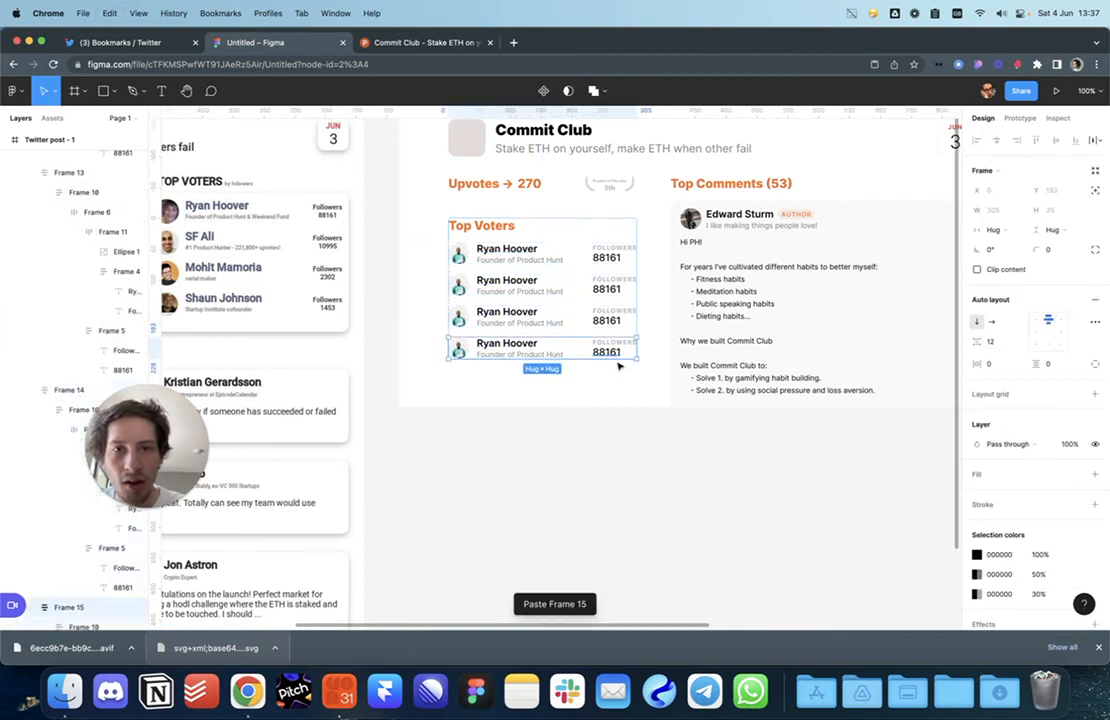
{"action": "left_click", "coordinate": [532, 418]}
{"action": "scroll", "coordinate": [672, 455], "scroll_direction": "right", "scroll_amount": 3}
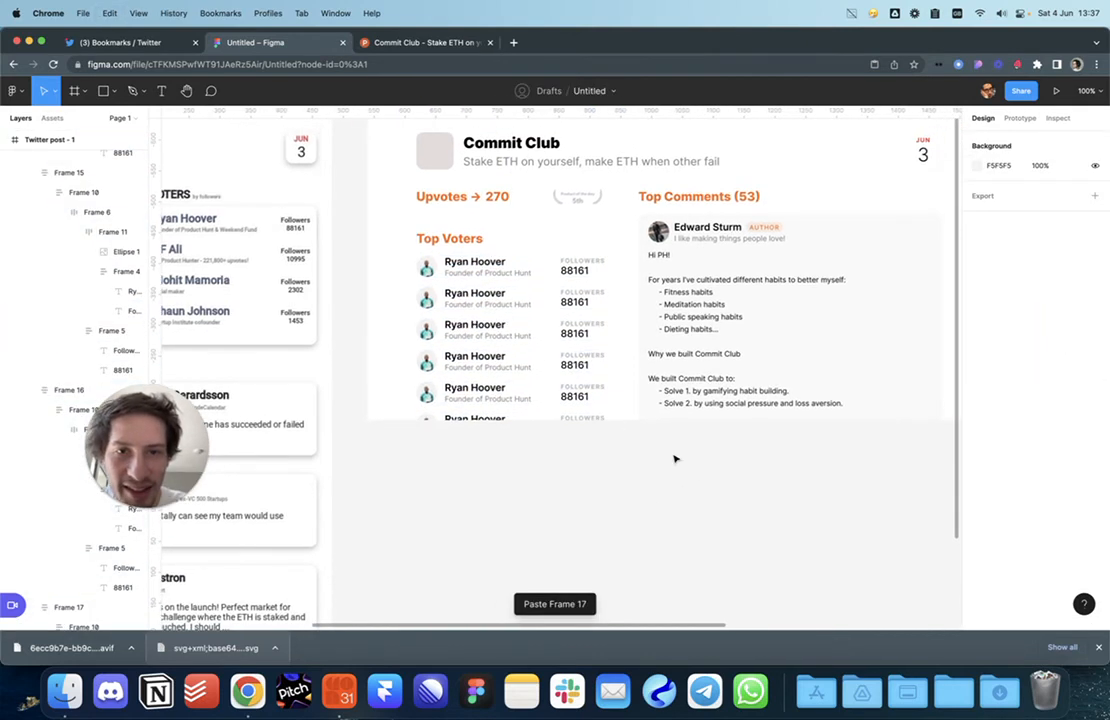
{"action": "scroll", "coordinate": [636, 428], "scroll_direction": "right", "scroll_amount": 5}
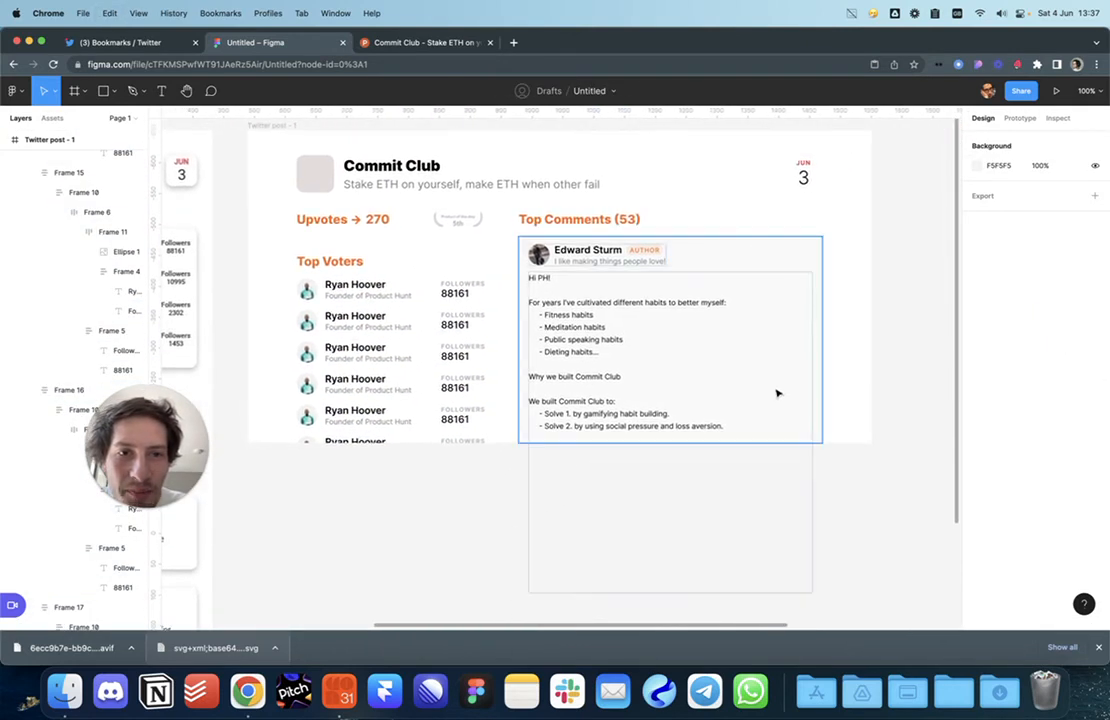
Step: Frame the new card beside the original design image, then view the Commit Club Product Hunt post
{"action": "scroll", "coordinate": [876, 362], "scroll_direction": "down", "scroll_amount": 5}
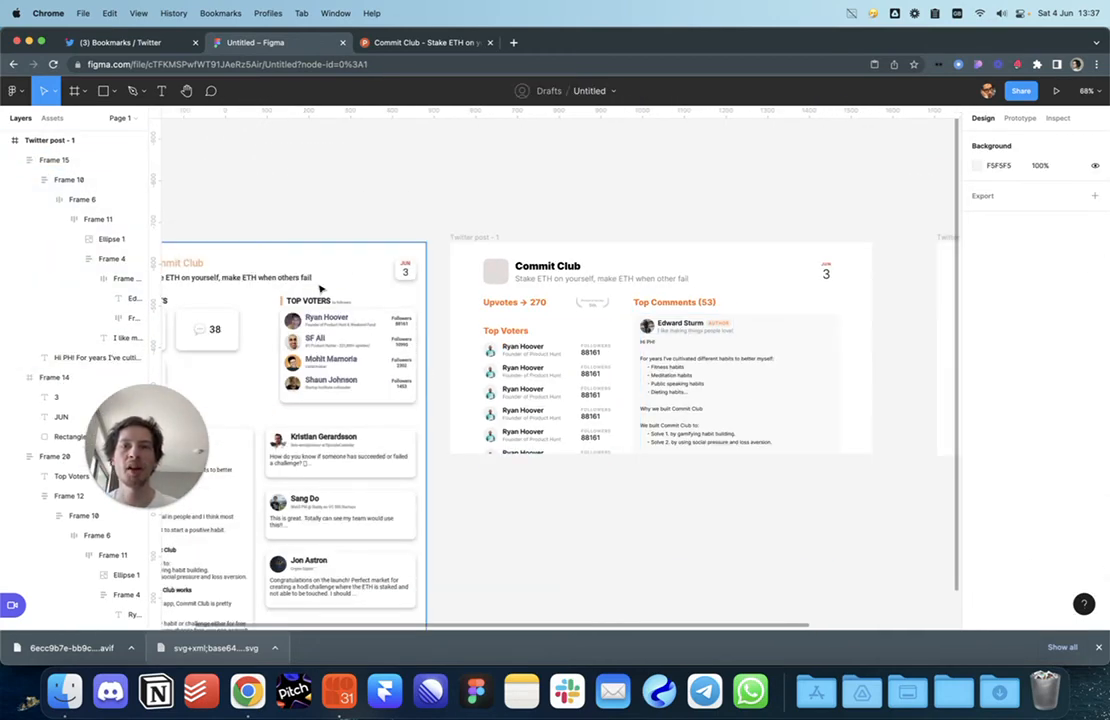
{"action": "left_click", "coordinate": [318, 290]}
{"action": "scroll", "coordinate": [577, 324], "scroll_direction": "left", "scroll_amount": 5}
{"action": "scroll", "coordinate": [668, 430], "scroll_direction": "up", "scroll_amount": 5}
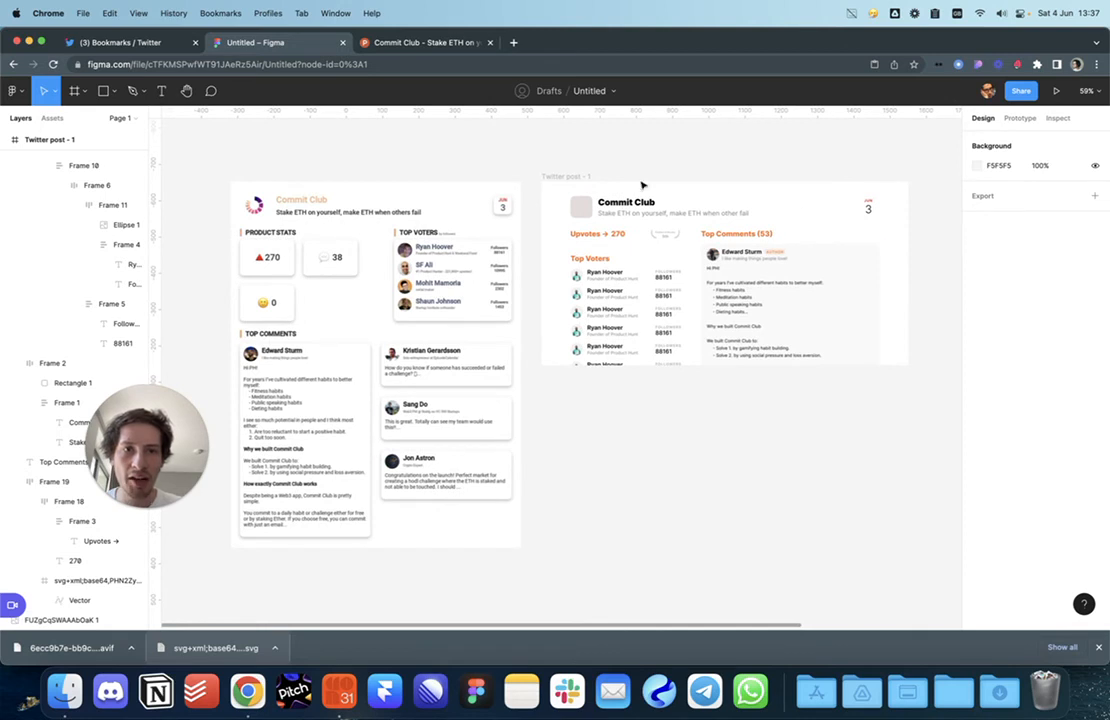
{"action": "left_click_drag", "start_coordinate": [638, 381], "coordinate": [626, 383]}
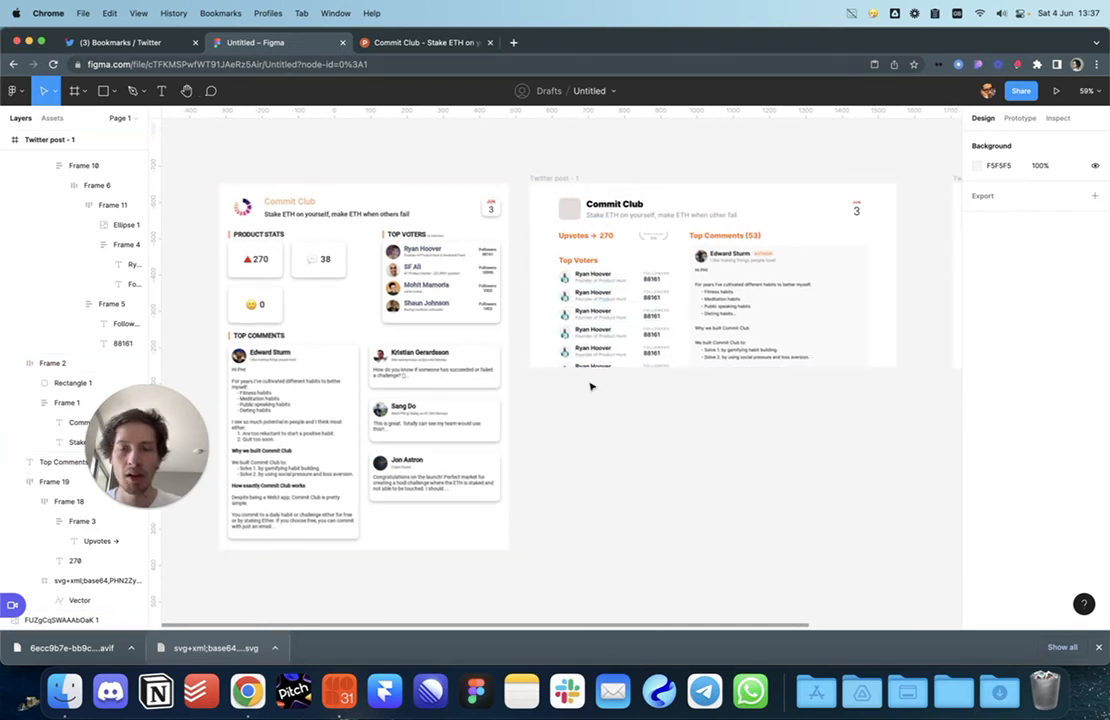
{"action": "left_click", "coordinate": [420, 43]}
{"action": "scroll", "coordinate": [359, 193], "scroll_direction": "up", "scroll_amount": 15}
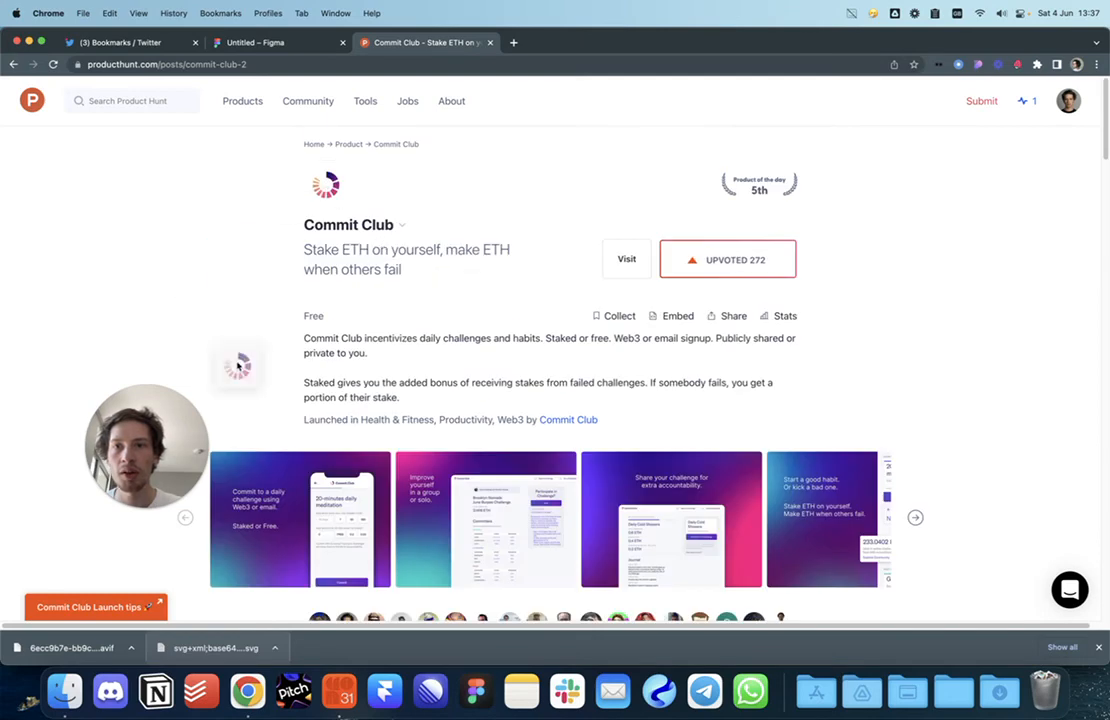
Step: Change the logo square's fill from solid E3DCDC to an Image fill
{"action": "left_click", "coordinate": [270, 42]}
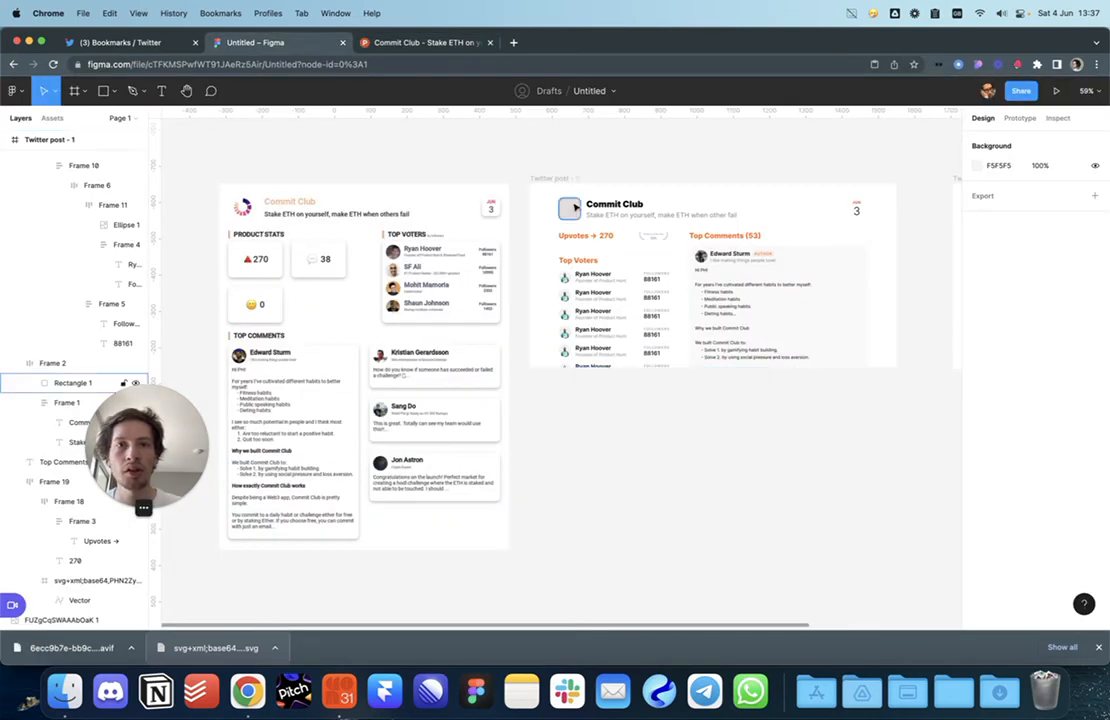
{"action": "left_click", "coordinate": [977, 349]}
{"action": "left_click", "coordinate": [842, 308]}
{"action": "left_click", "coordinate": [849, 381]}
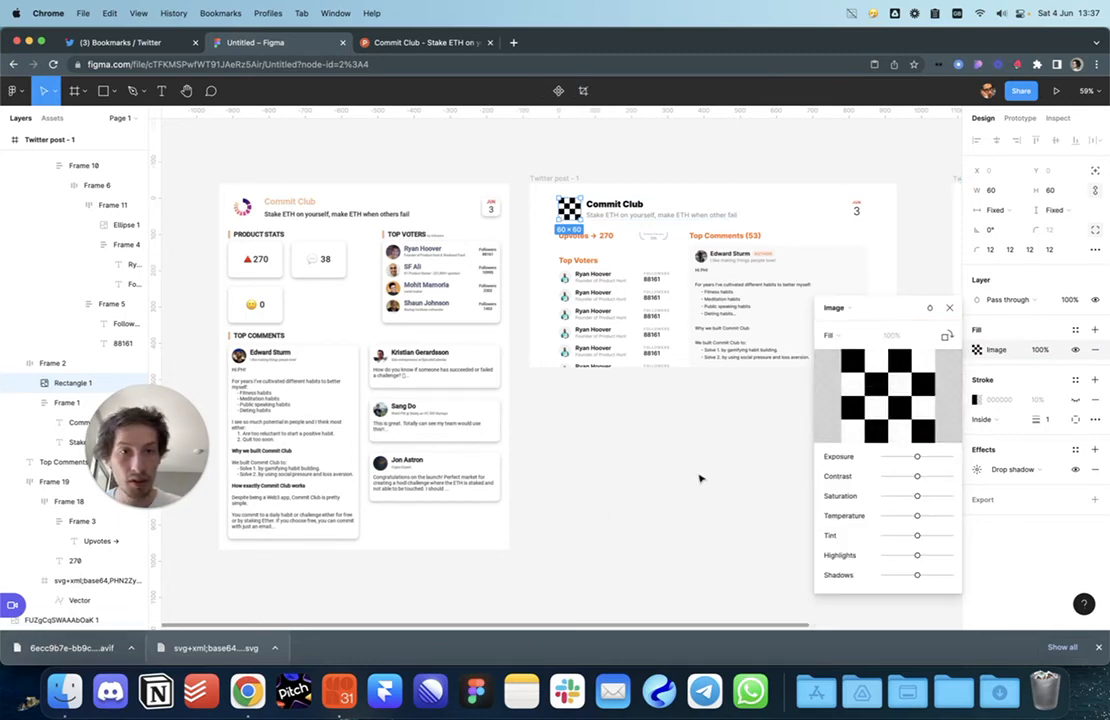
Step: Narrow the browser and move the downloaded avif image off the desktop
{"action": "left_click_drag", "start_coordinate": [1108, 345], "coordinate": [841, 335]}
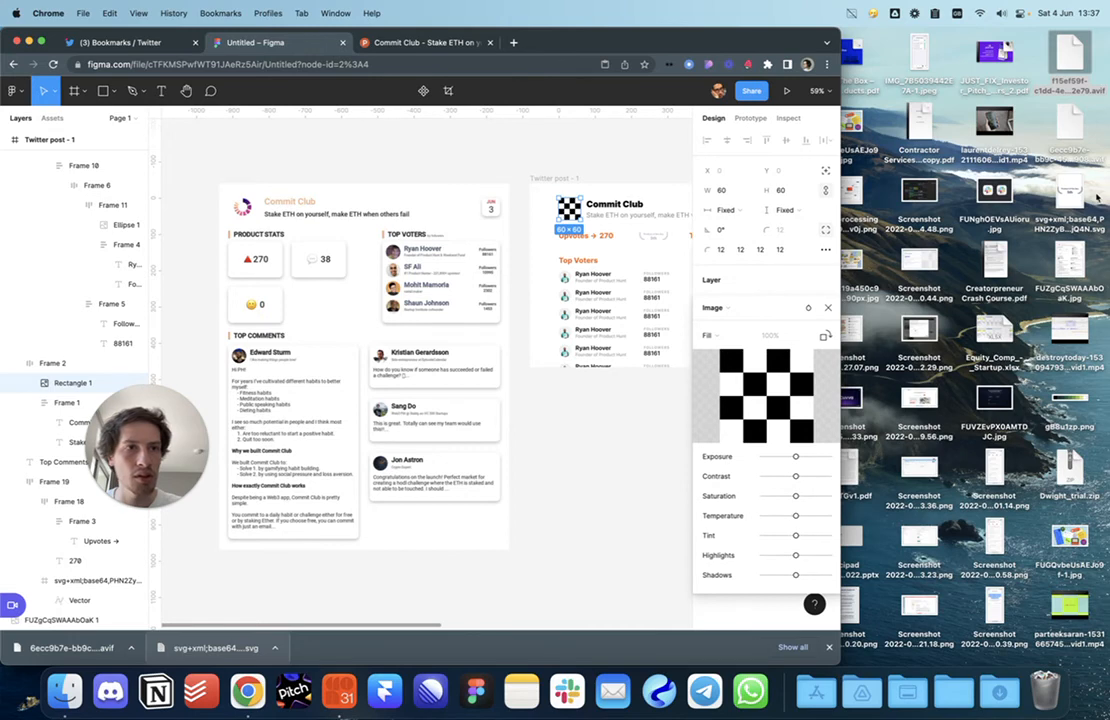
{"action": "left_click_drag", "start_coordinate": [1061, 54], "coordinate": [1045, 690]}
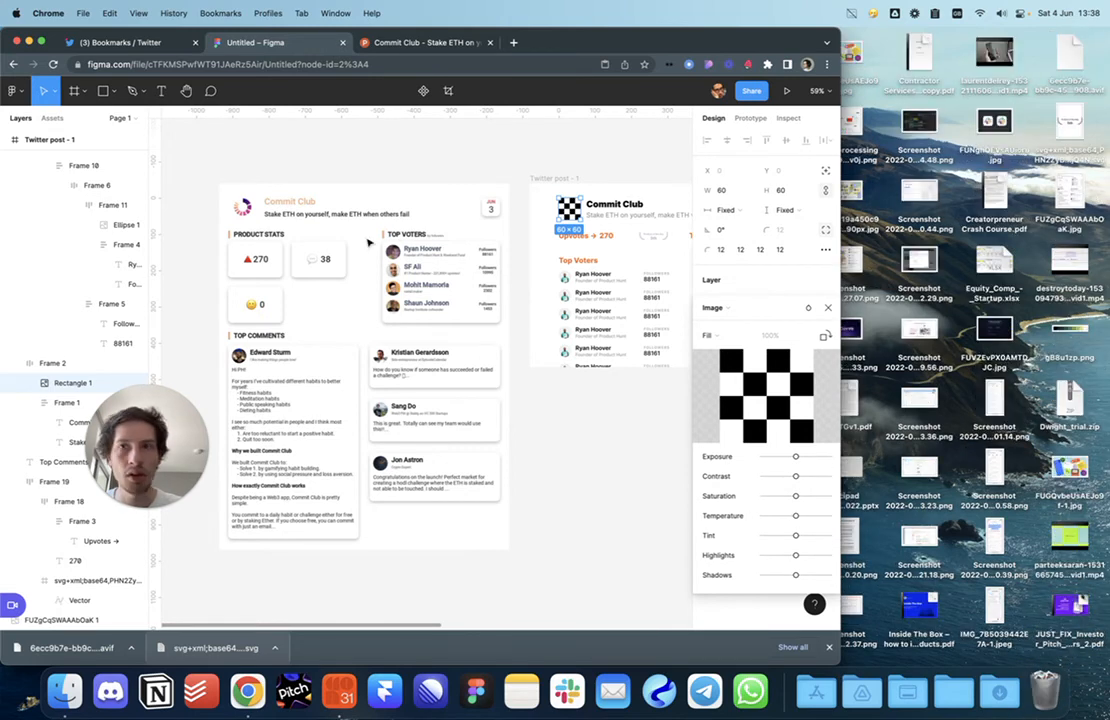
{"action": "left_click", "coordinate": [445, 42]}
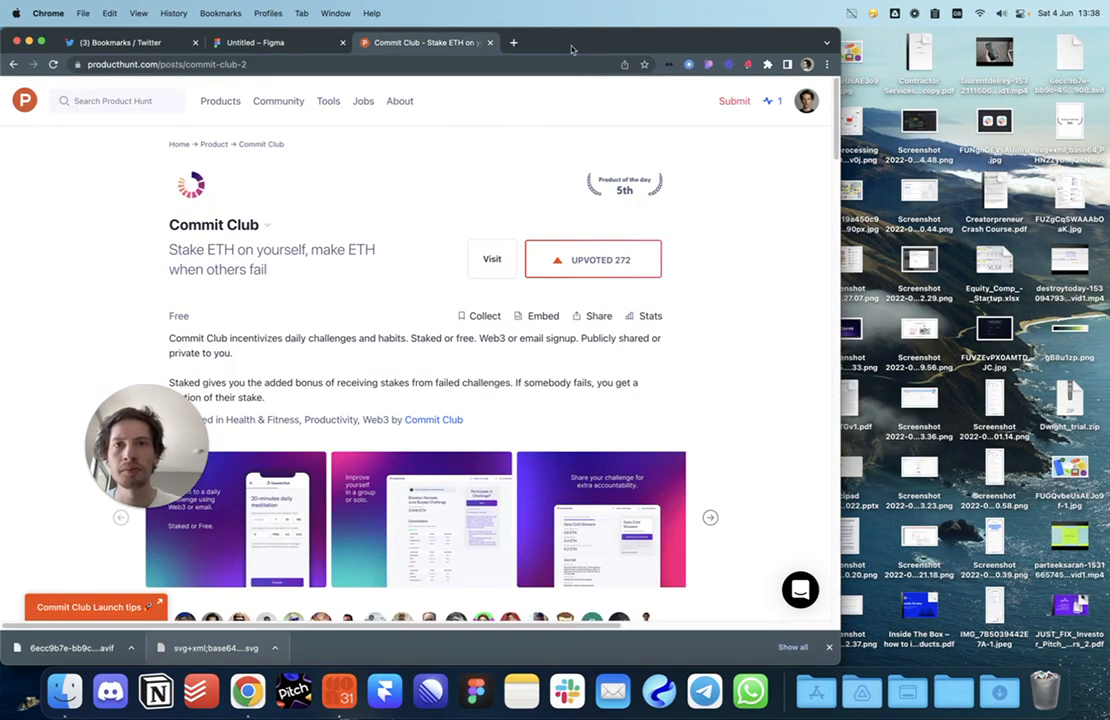
Step: Export the Commit Club logo from the inspector extension's Assets list on Product Hunt
{"action": "double_click", "coordinate": [841, 114]}
{"action": "left_click", "coordinate": [979, 67]}
{"action": "left_click", "coordinate": [1064, 466]}
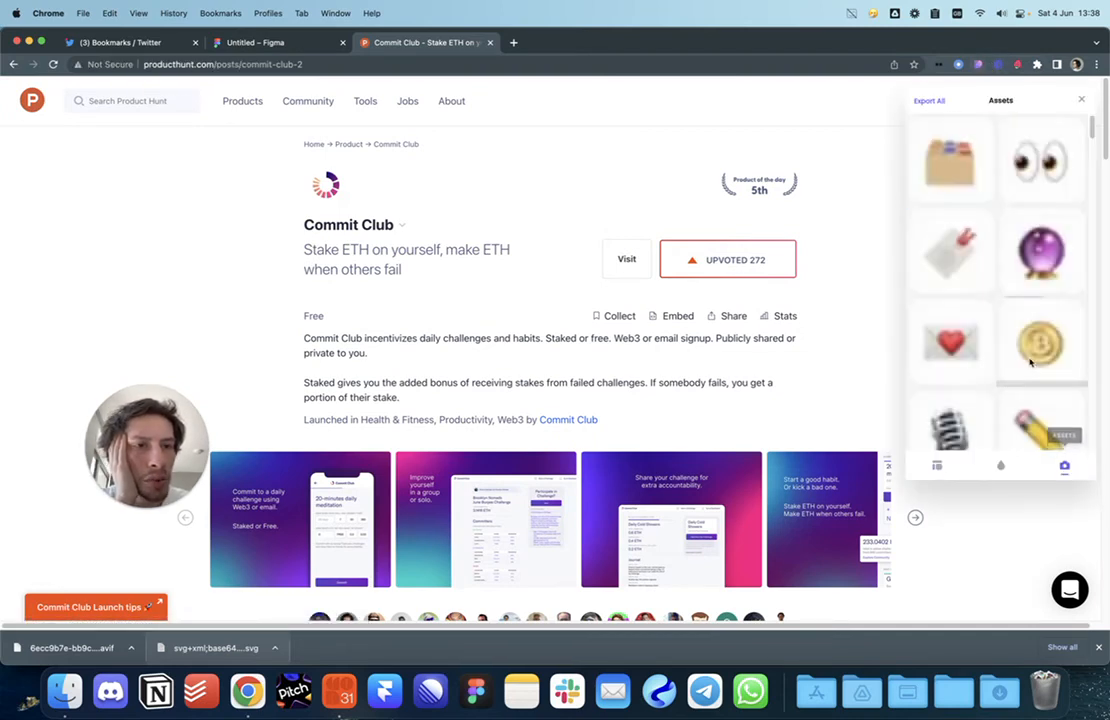
{"action": "scroll", "coordinate": [1030, 362], "scroll_direction": "down", "scroll_amount": 10}
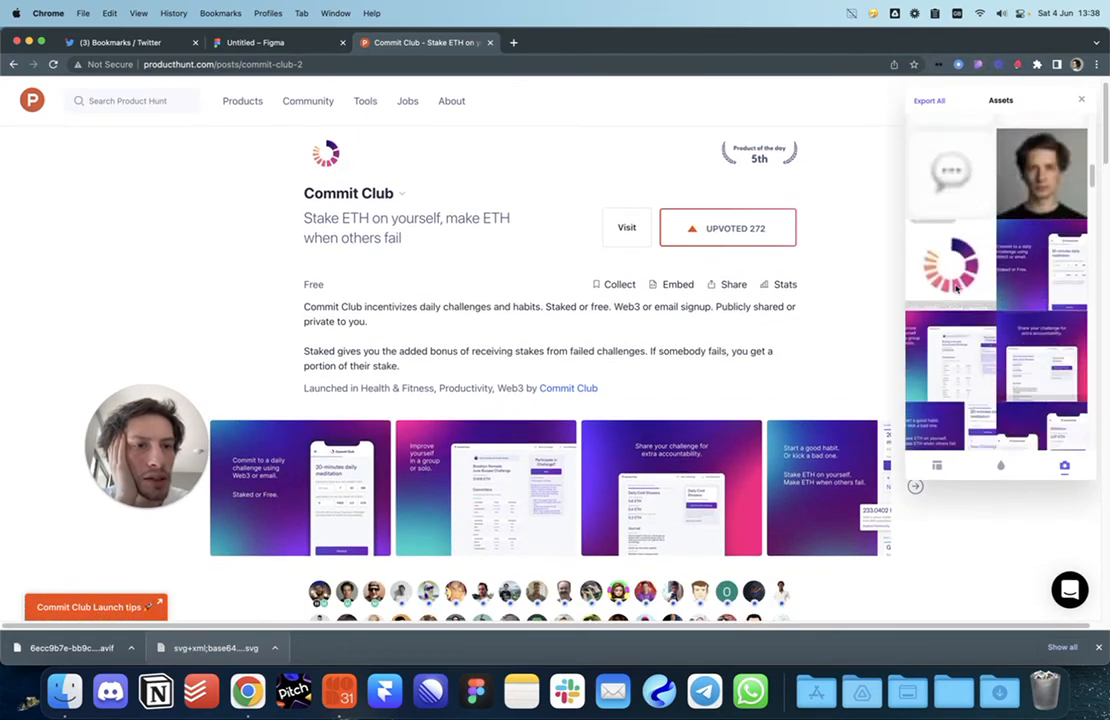
{"action": "left_click", "coordinate": [932, 234]}
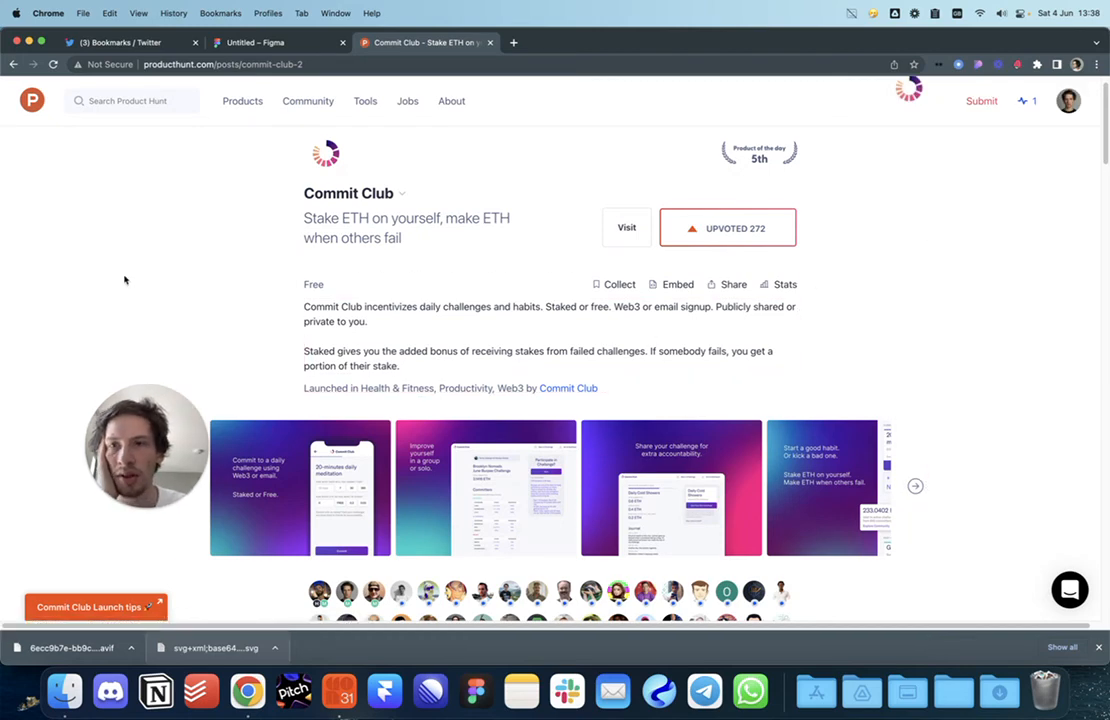
{"action": "left_click", "coordinate": [212, 42]}
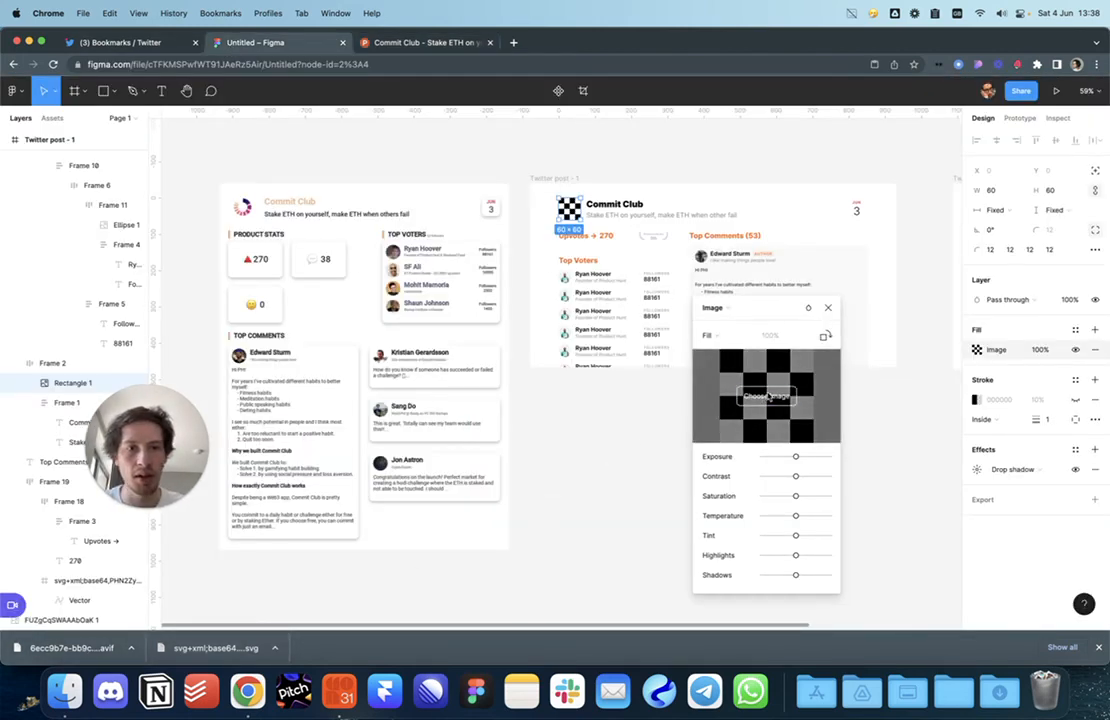
Step: Browse Downloads in the logo fill's image picker, then cancel without choosing a file
{"action": "left_click", "coordinate": [767, 397]}
{"action": "left_click", "coordinate": [999, 690]}
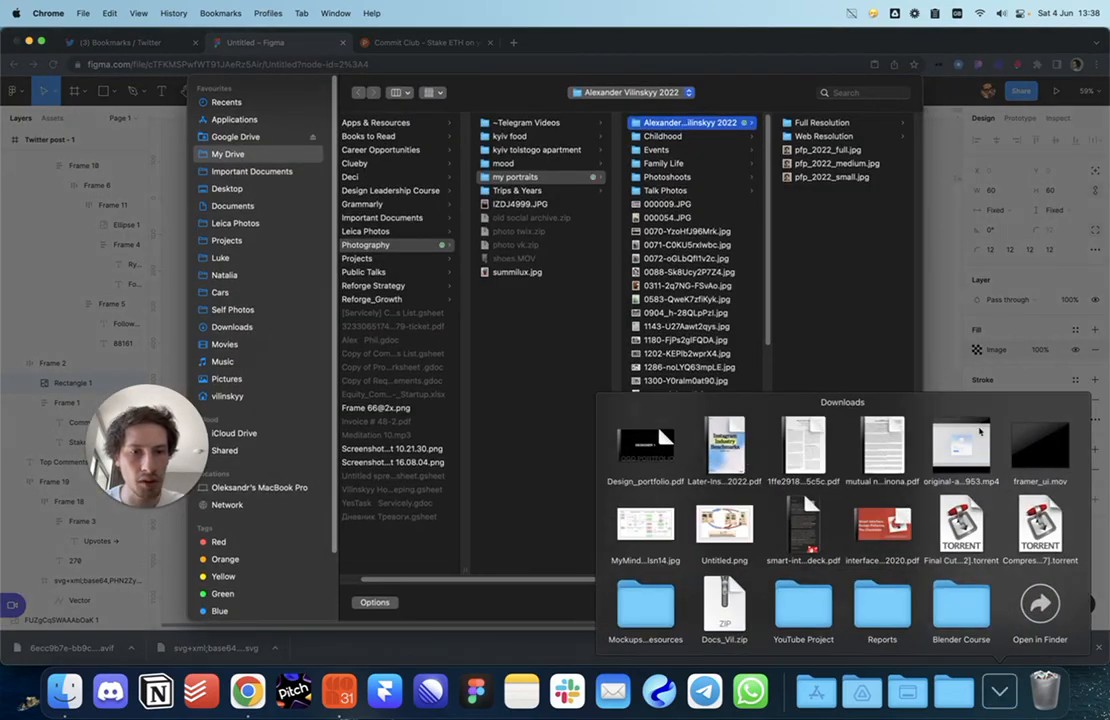
{"action": "key", "text": "ctrl+Right"}
{"action": "key", "text": "ctrl+Left"}
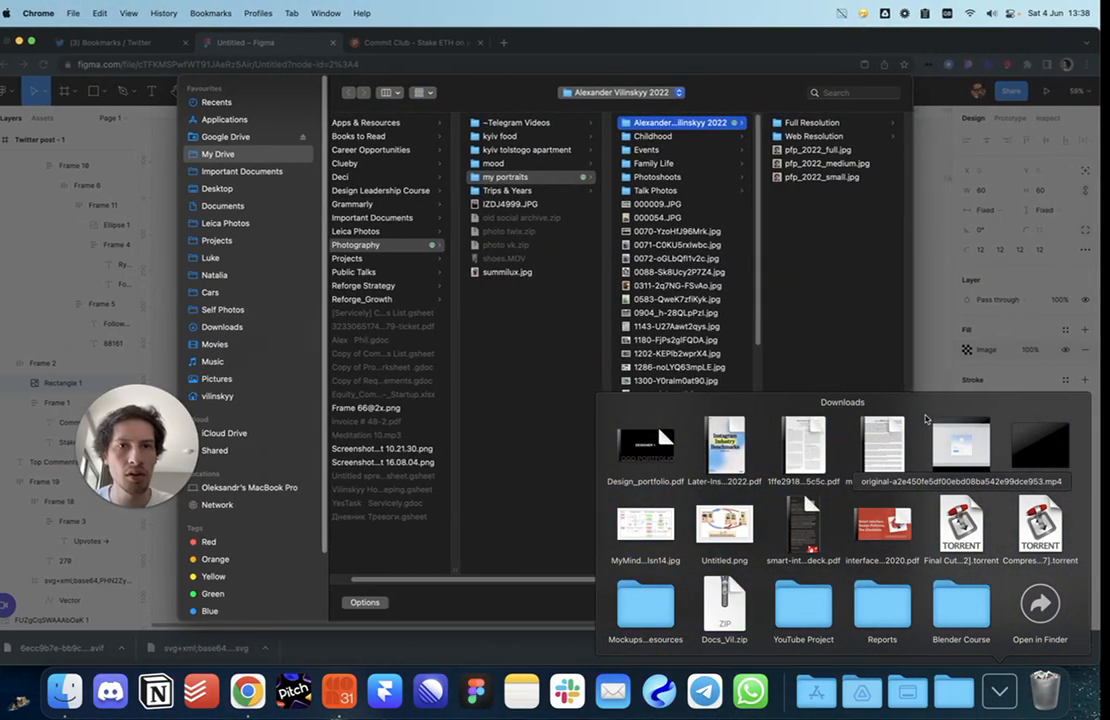
{"action": "left_click", "coordinate": [856, 247]}
{"action": "left_click", "coordinate": [838, 602]}
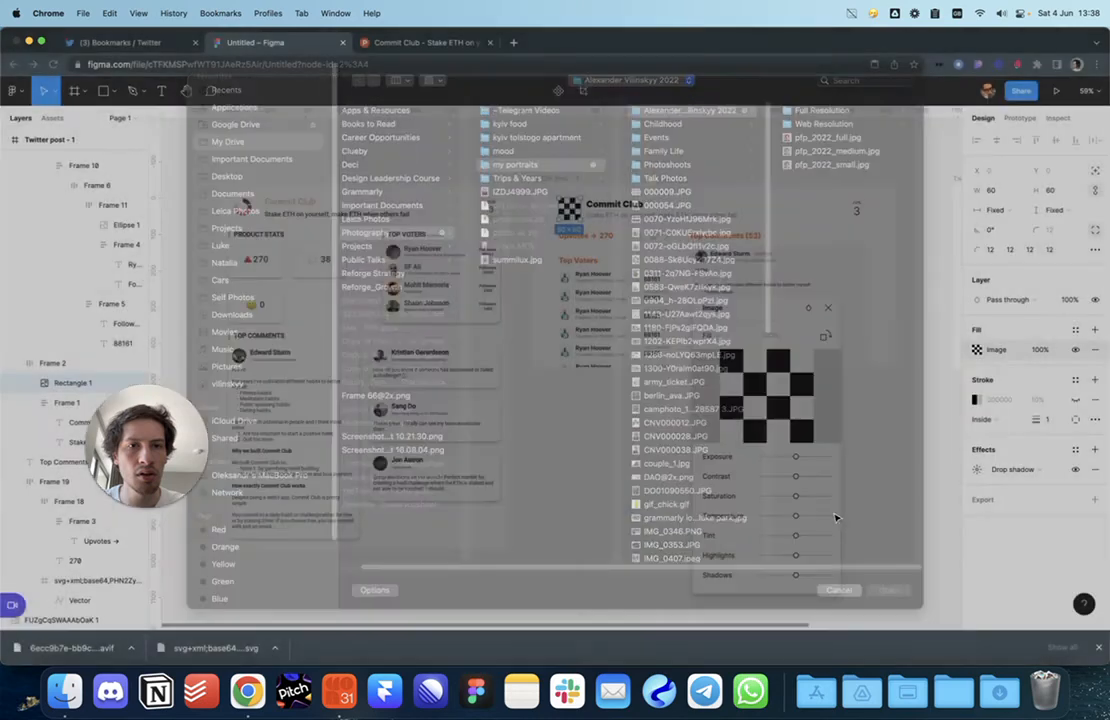
{"action": "left_click", "coordinate": [392, 42]}
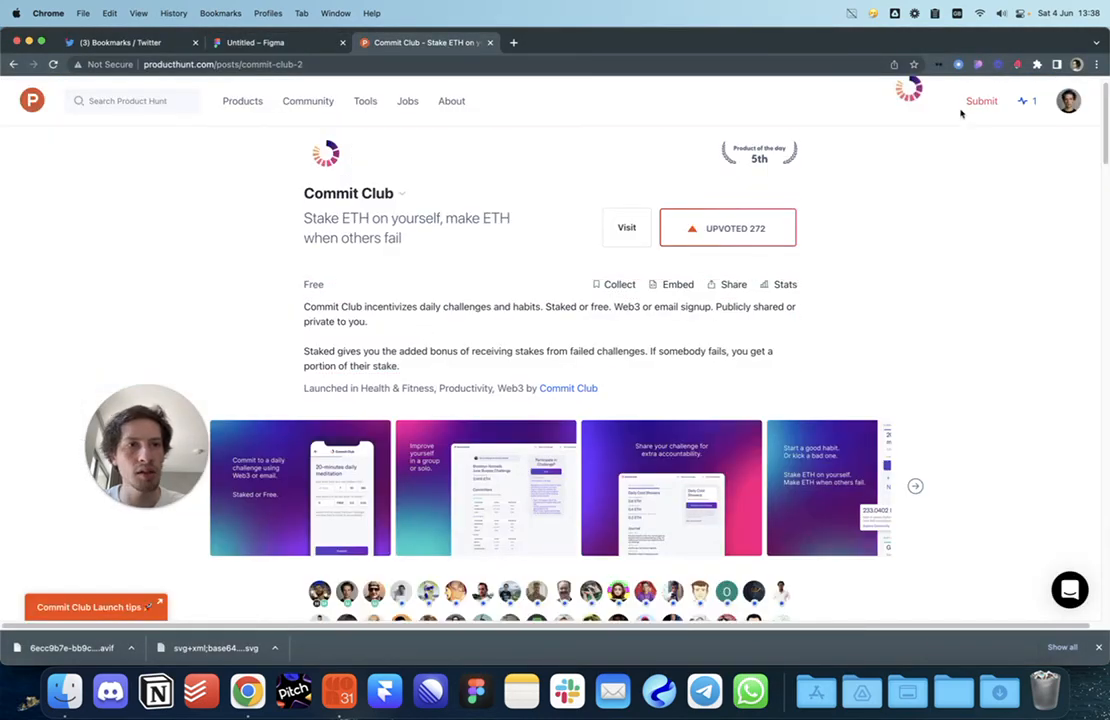
Step: Reload Product Hunt and try exporting the Commit Club logo from the page's image assets again
{"action": "key", "text": "super+r"}
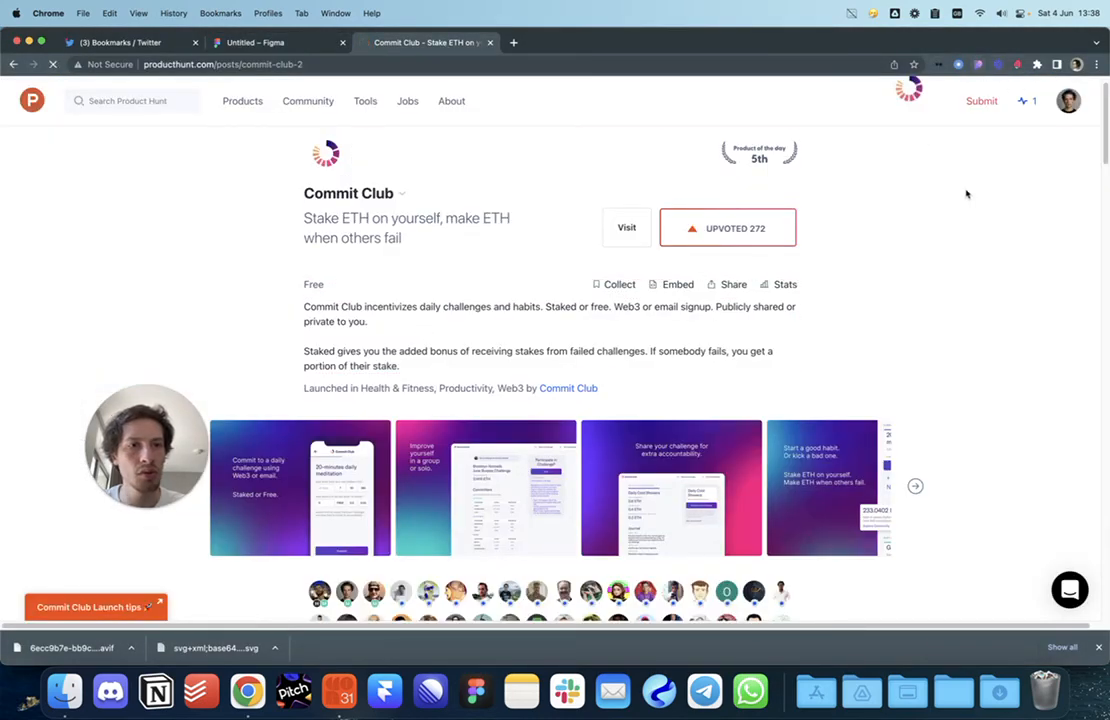
{"action": "left_click", "coordinate": [958, 63]}
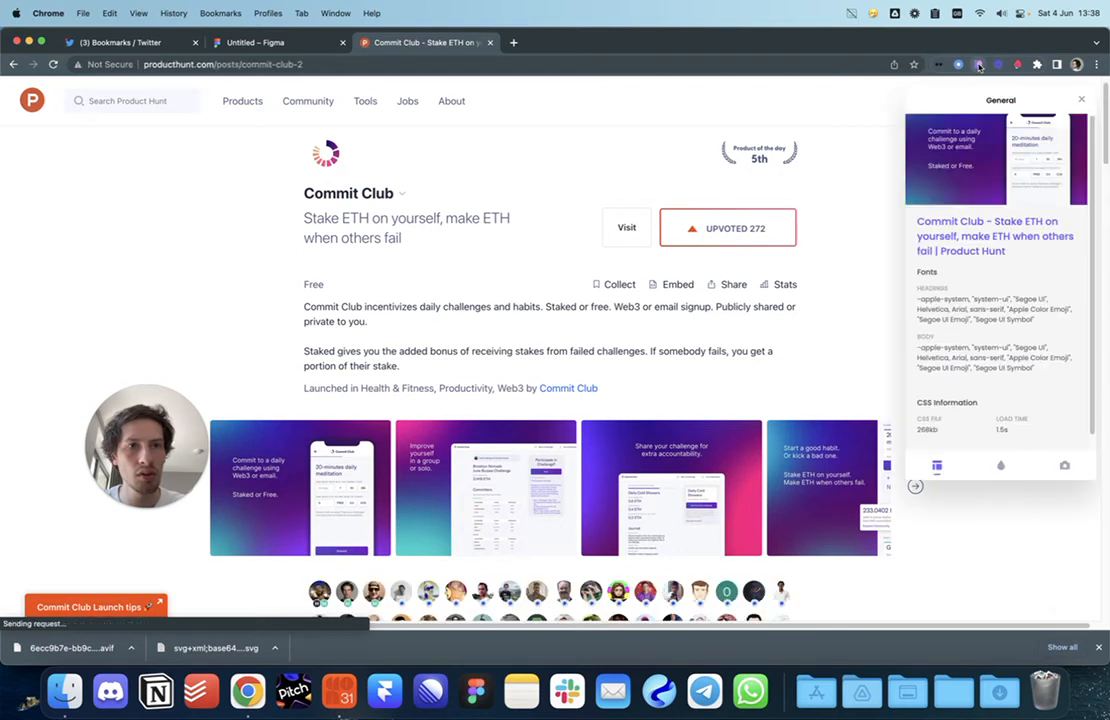
{"action": "left_click", "coordinate": [1066, 466]}
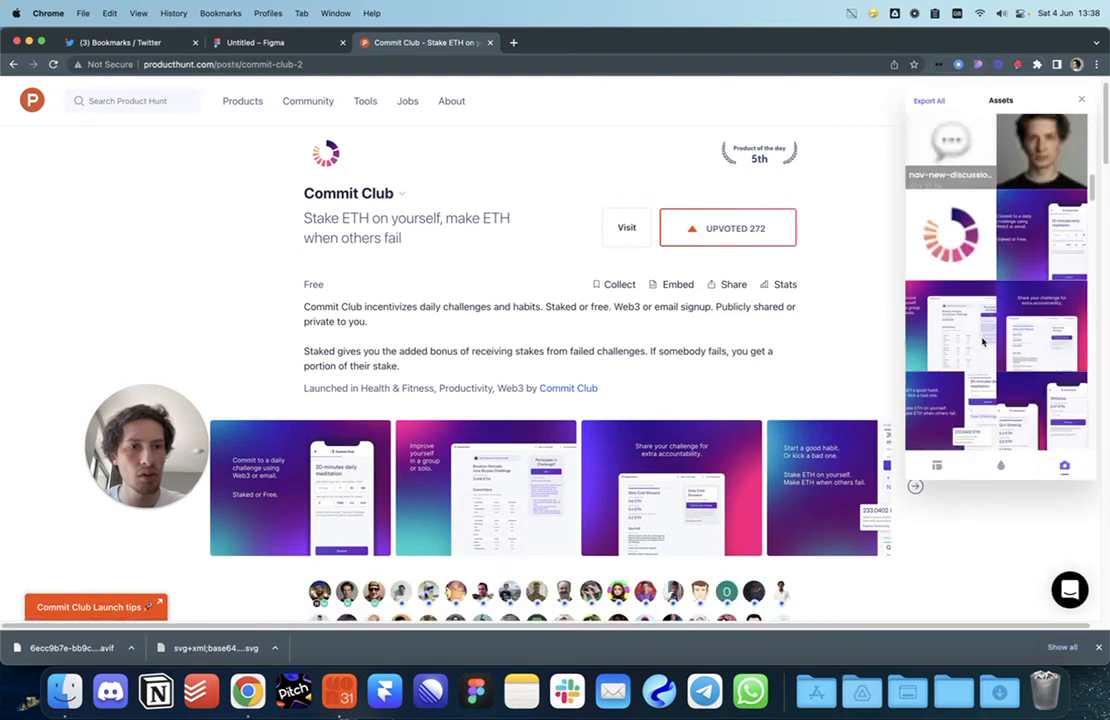
{"action": "left_click", "coordinate": [936, 200]}
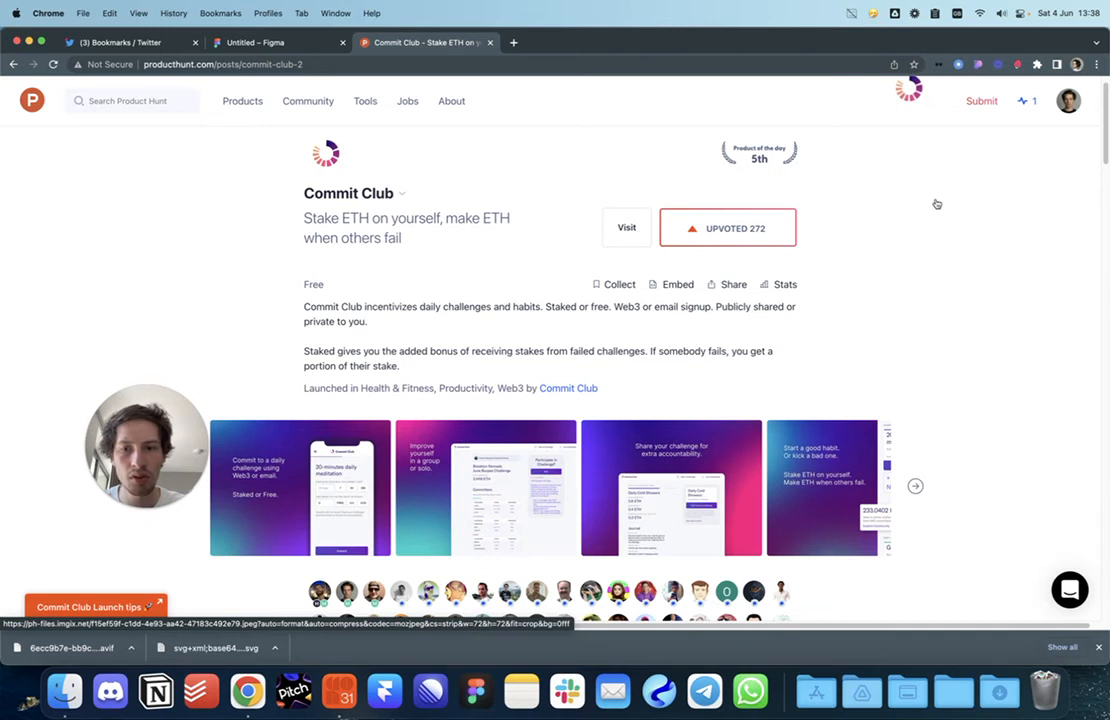
{"action": "right_click", "coordinate": [326, 144]}
{"action": "left_click", "coordinate": [319, 160]}
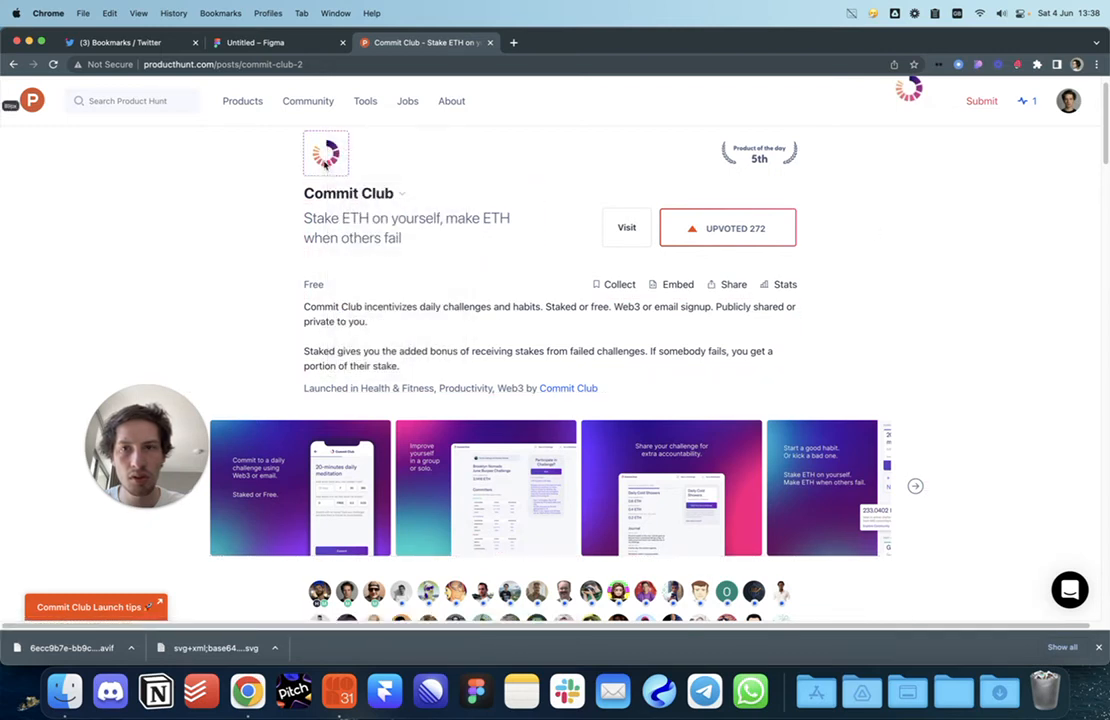
{"action": "left_click", "coordinate": [457, 236]}
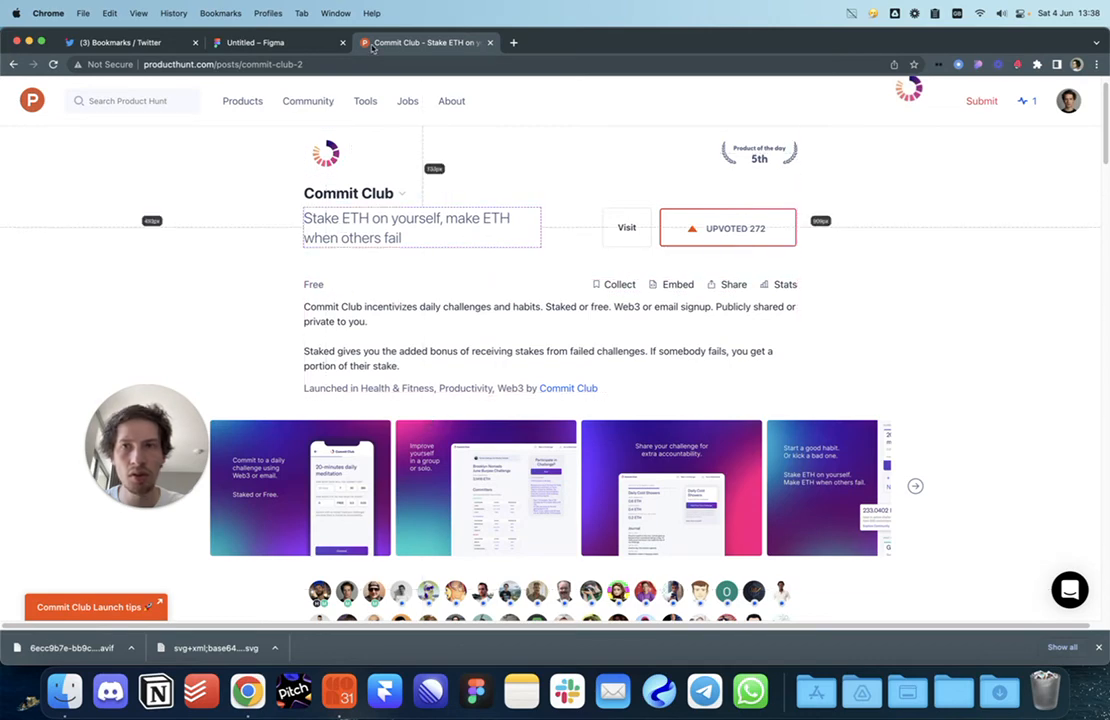
Step: Take a region screenshot of the Commit Club logo on the Product Hunt page
{"action": "left_click", "coordinate": [280, 42]}
{"action": "left_click", "coordinate": [409, 42]}
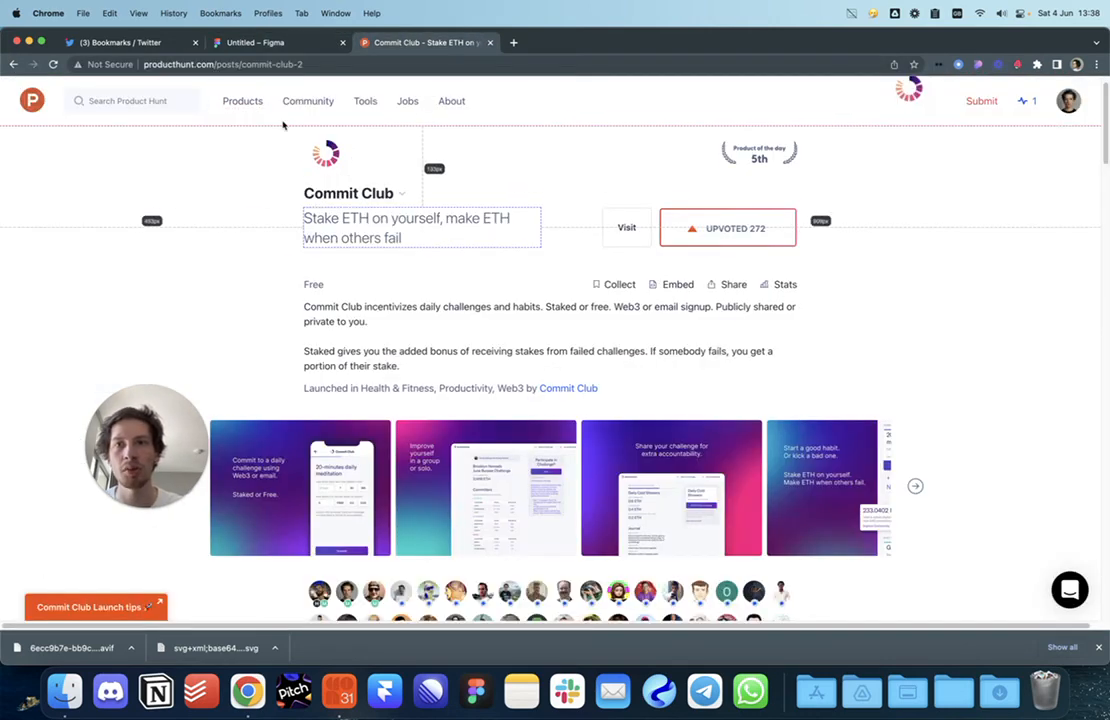
{"action": "scroll", "coordinate": [283, 125], "scroll_direction": "up", "scroll_amount": 5}
{"action": "key", "text": "super+shift+4"}
{"action": "left_click_drag", "start_coordinate": [325, 145], "coordinate": [411, 228]}
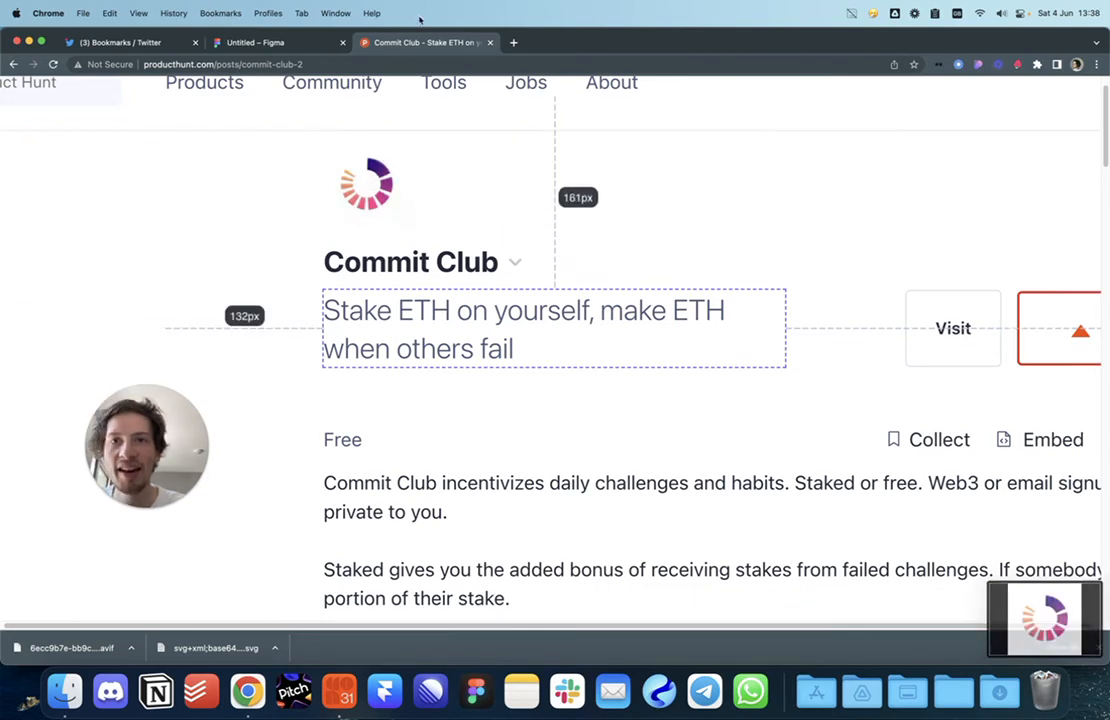
{"action": "mouse_move", "coordinate": [332, 82]}
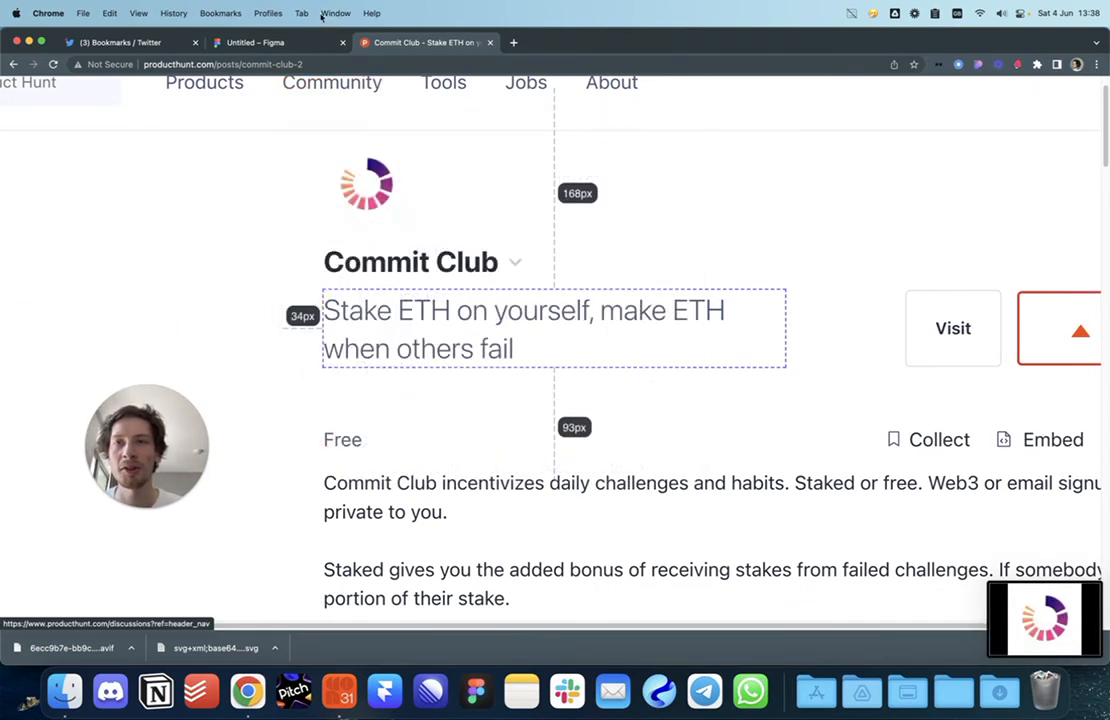
{"action": "left_click", "coordinate": [314, 42]}
{"action": "scroll", "coordinate": [588, 415], "scroll_direction": "right", "scroll_amount": 2}
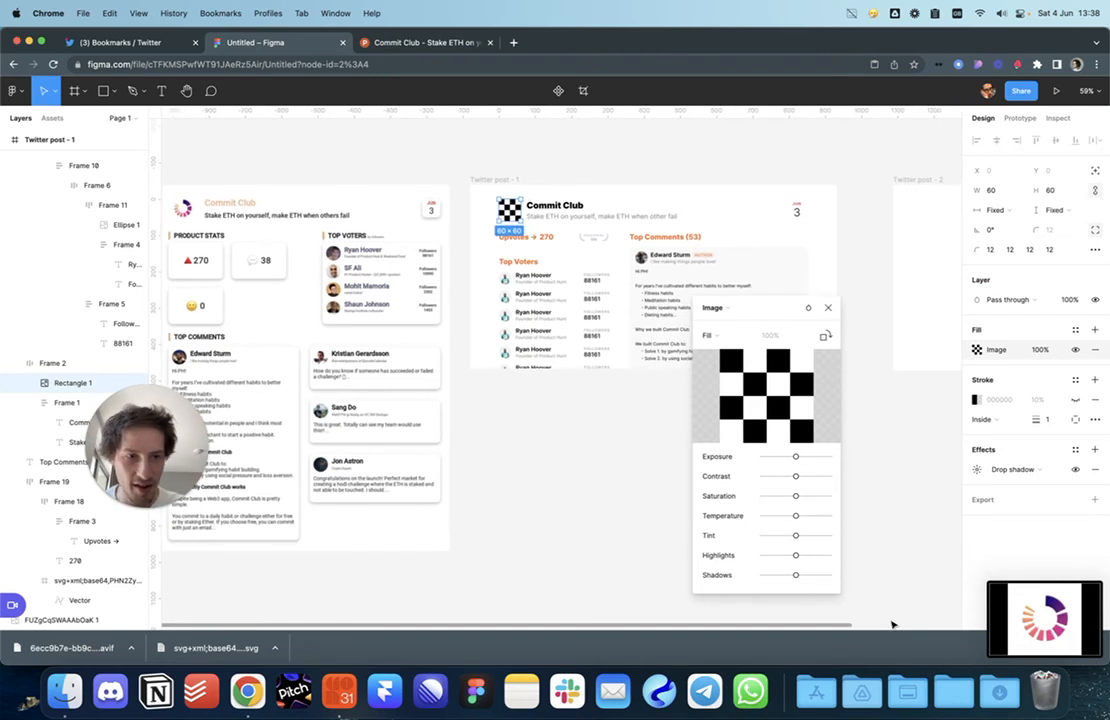
Step: Drop the logo screenshot into the logo square's Image fill
{"action": "left_click_drag", "start_coordinate": [1040, 615], "coordinate": [778, 406]}
{"action": "left_click", "coordinate": [828, 308]}
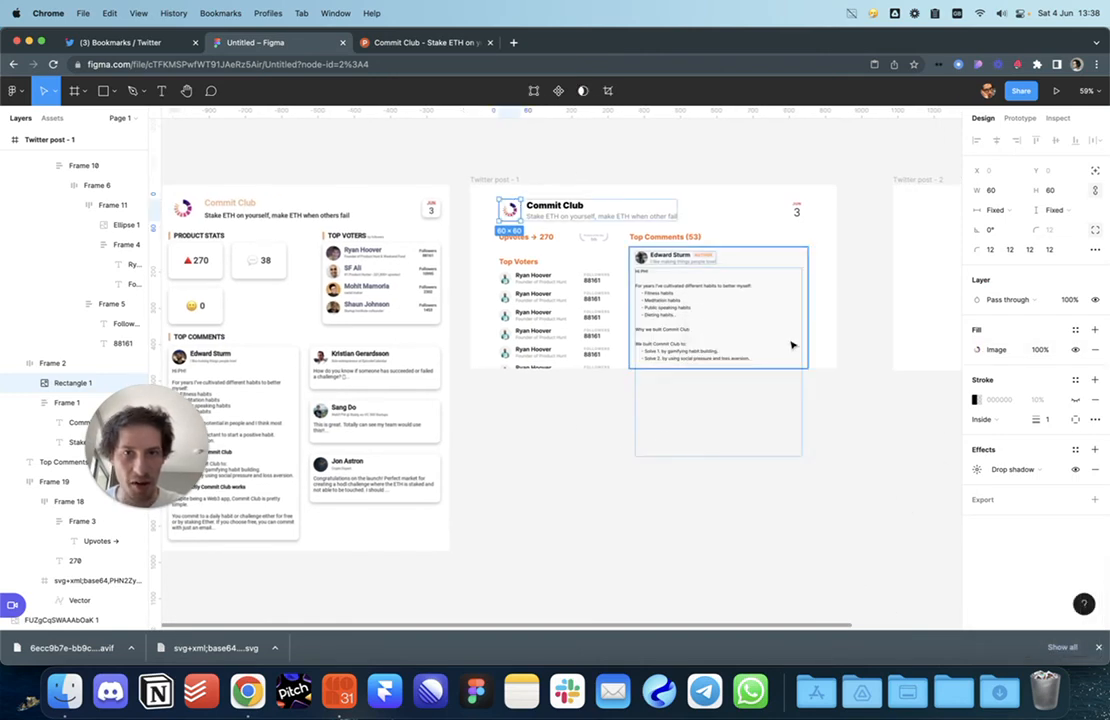
{"action": "left_click", "coordinate": [565, 381]}
Step: Change the logo square's drop shadow opacity
{"action": "scroll", "coordinate": [520, 206], "scroll_direction": "up", "scroll_amount": 10}
{"action": "left_click", "coordinate": [520, 318]}
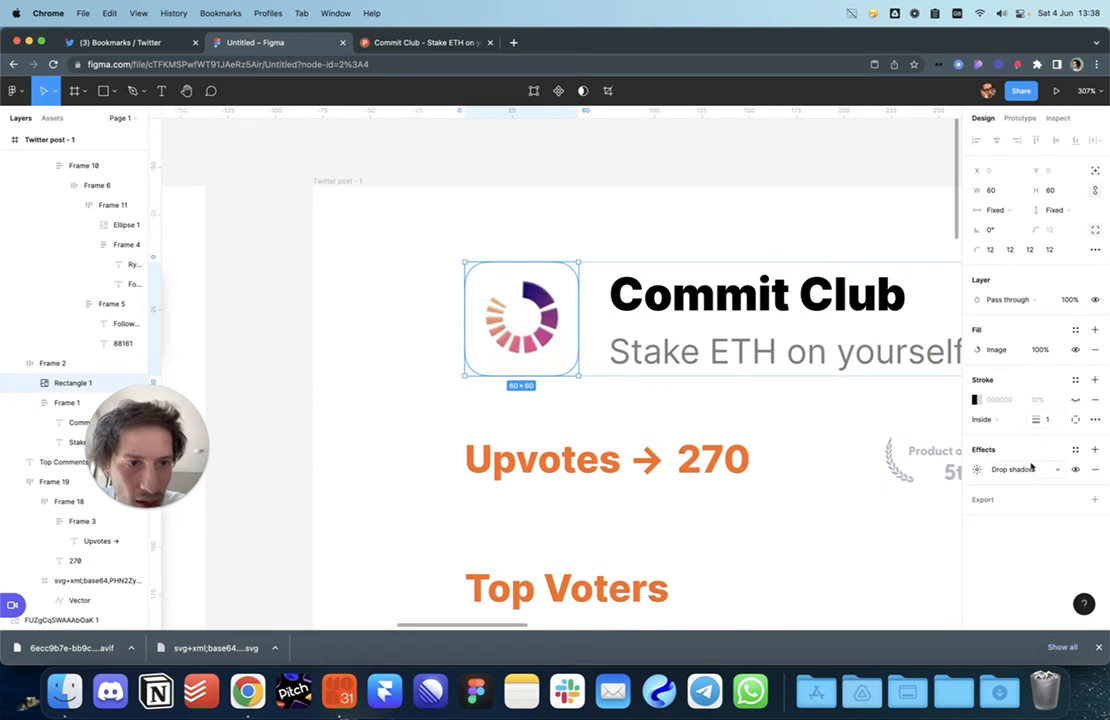
{"action": "left_click", "coordinate": [976, 470]}
{"action": "left_click", "coordinate": [897, 539]}
{"action": "type", "text": "40"}
{"action": "key", "text": "Return"}
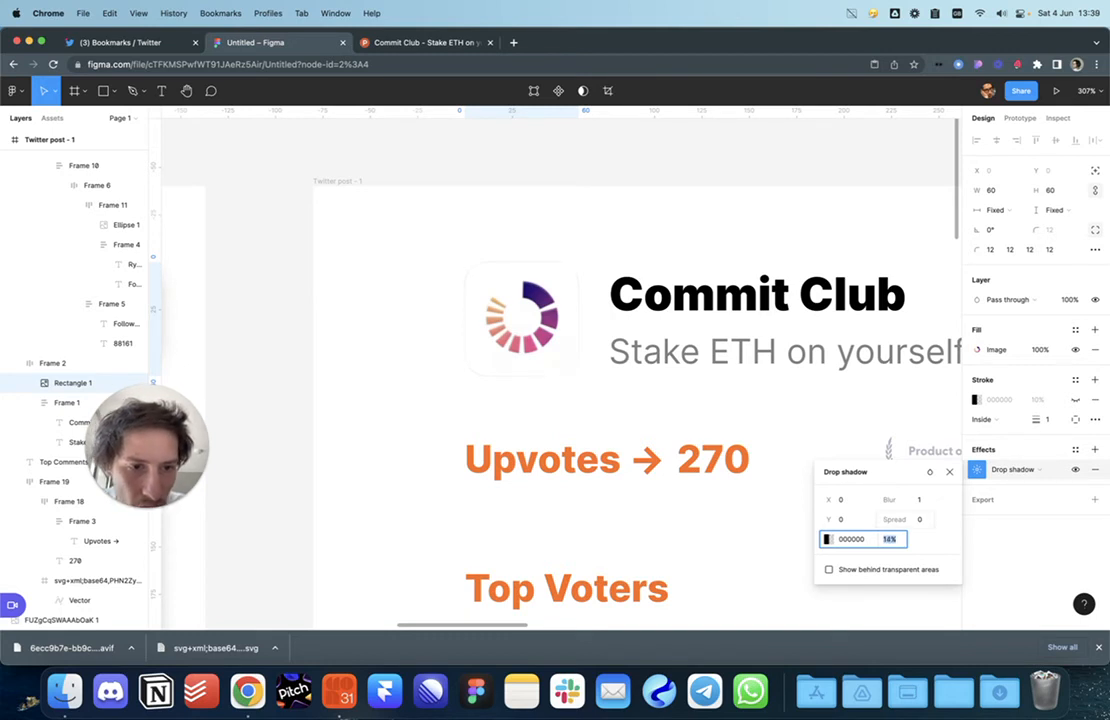
Step: Add a second drop shadow to the logo with Y 1, blur 2 and 12% opacity
{"action": "key", "text": "Escape"}
{"action": "left_click", "coordinate": [1094, 449]}
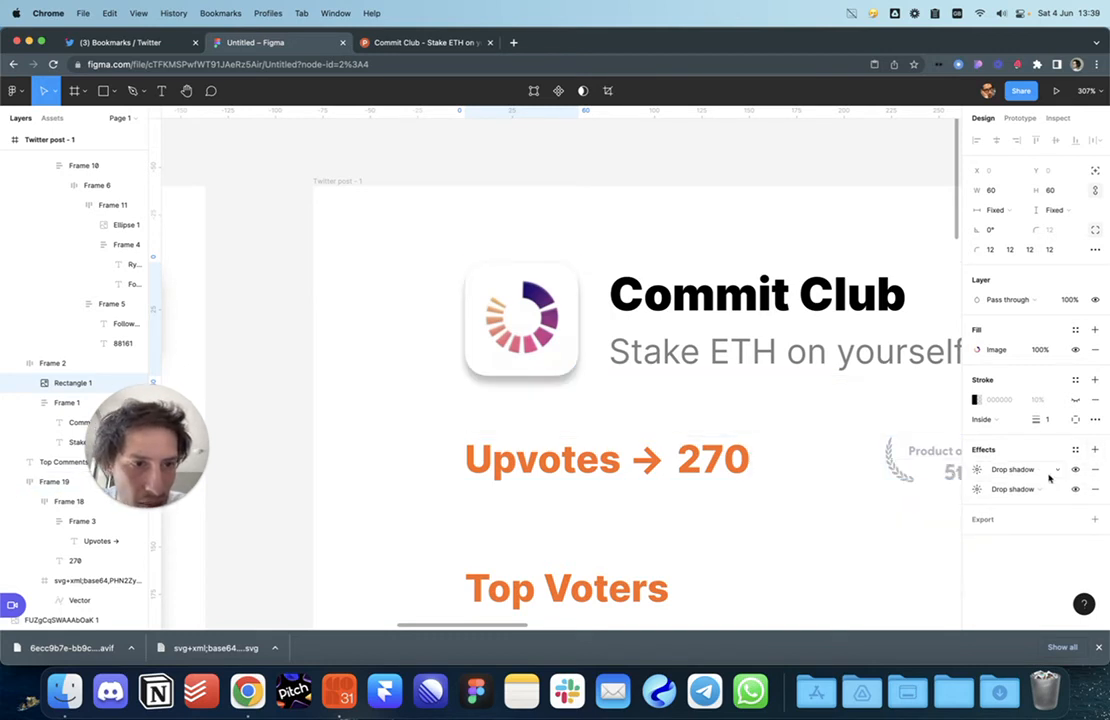
{"action": "left_click", "coordinate": [977, 489]}
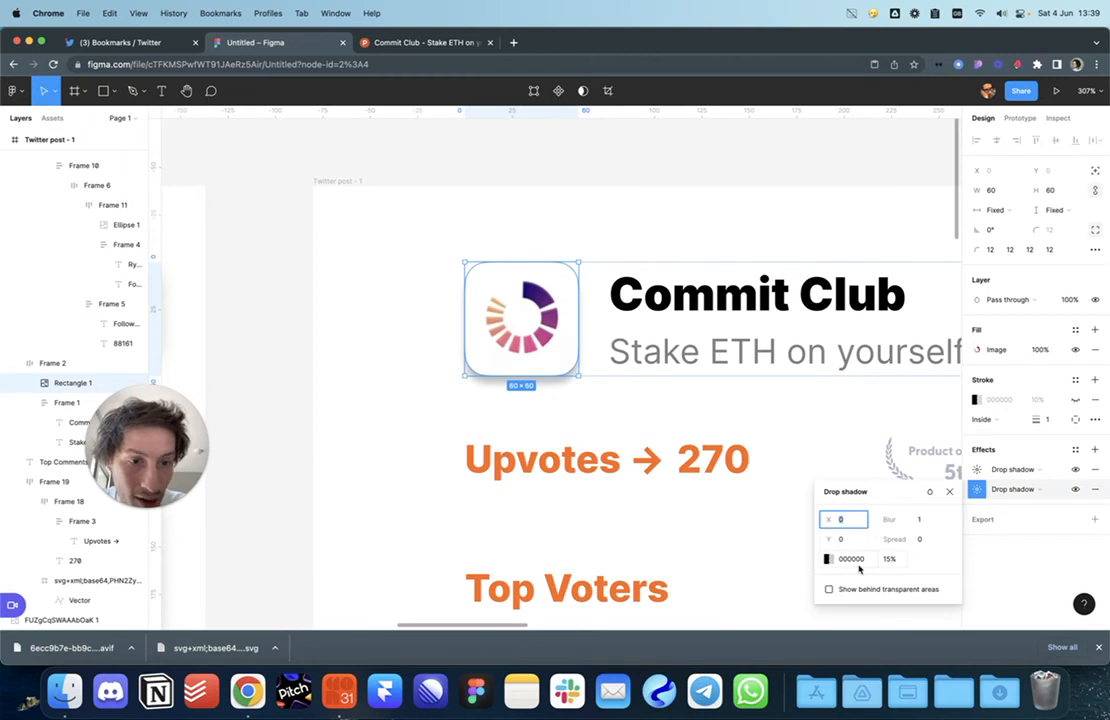
{"action": "left_click", "coordinate": [851, 539]}
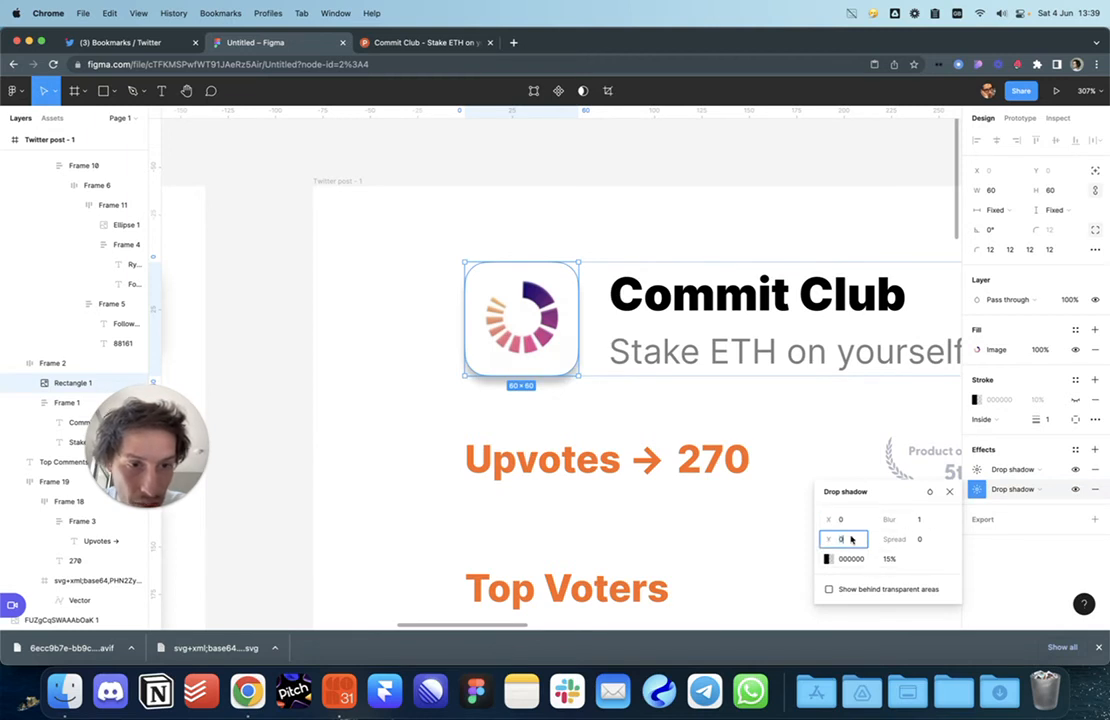
{"action": "type", "text": "2"}
{"action": "left_click", "coordinate": [929, 524]}
{"action": "type", "text": "2"}
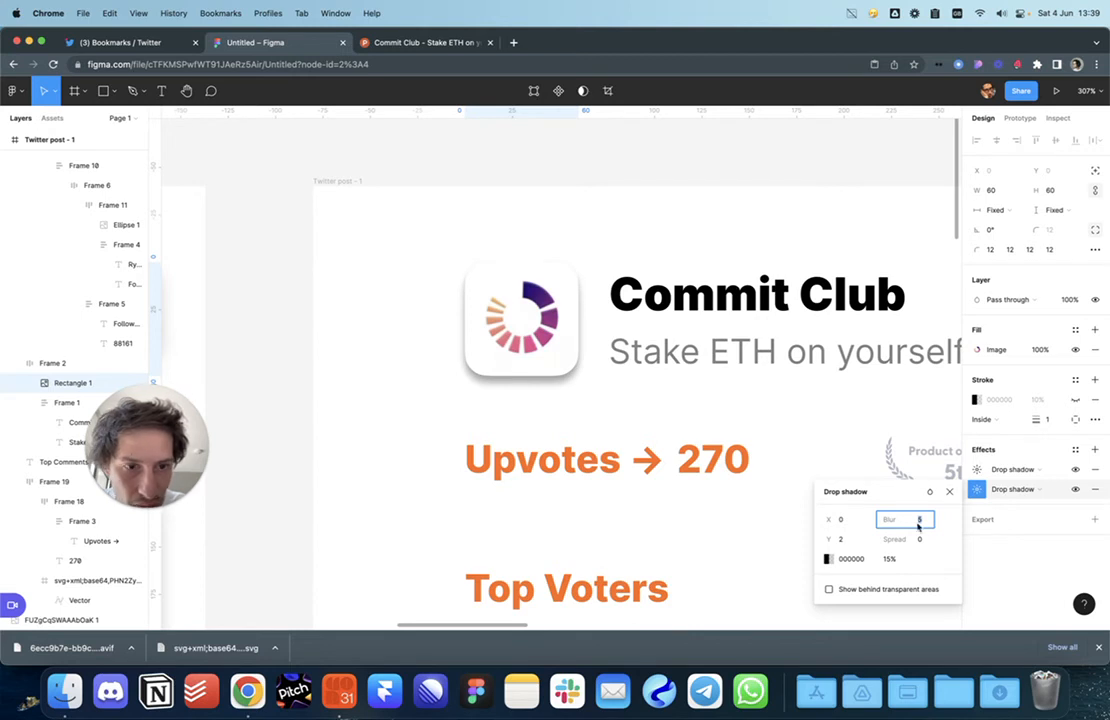
{"action": "left_click", "coordinate": [890, 559]}
{"action": "type", "text": "12"}
{"action": "key", "text": "Return"}
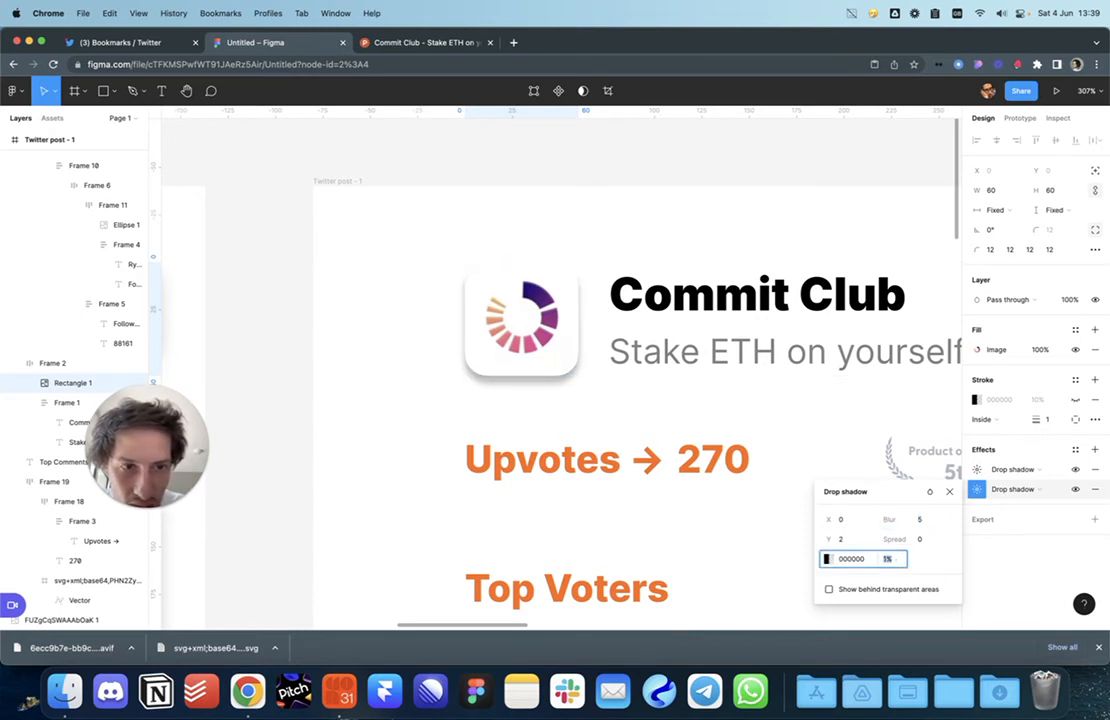
{"action": "left_click", "coordinate": [852, 539]}
{"action": "type", "text": "1"}
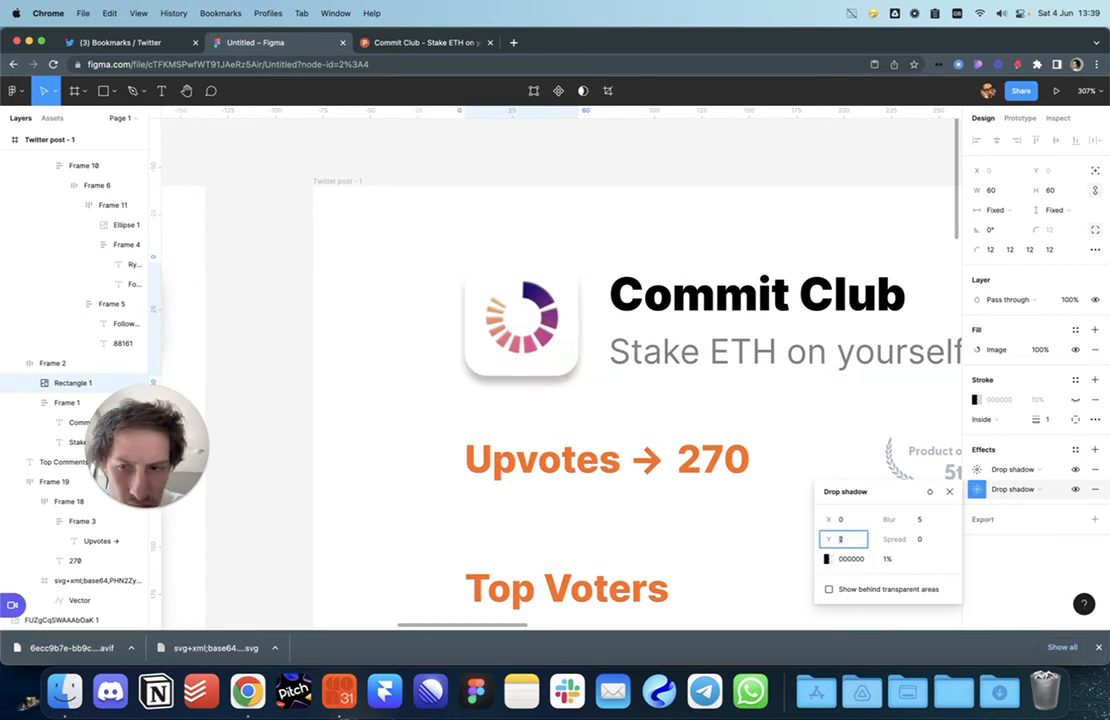
{"action": "left_click", "coordinate": [388, 433]}
Step: Toggle each shadow's visibility on and off to compare their effect on the logo
{"action": "scroll", "coordinate": [388, 433], "scroll_direction": "down", "scroll_amount": 10}
{"action": "scroll", "coordinate": [388, 433], "scroll_direction": "up", "scroll_amount": 10}
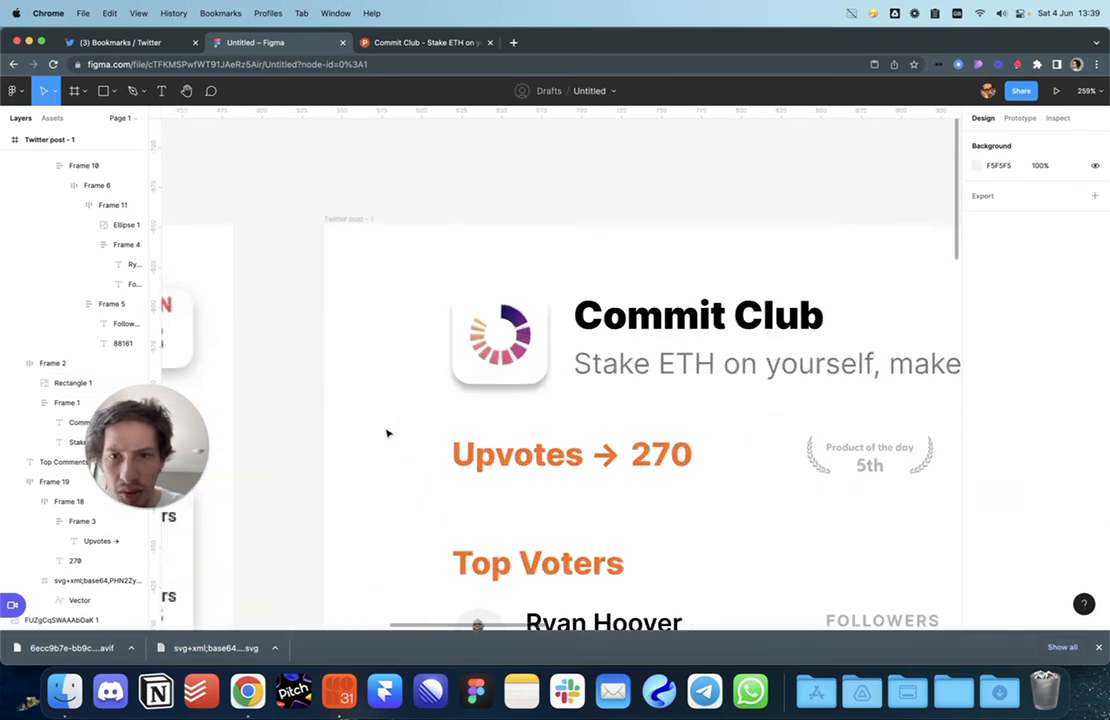
{"action": "left_click", "coordinate": [505, 360], "text": "super"}
{"action": "left_click", "coordinate": [1075, 469]}
{"action": "left_click", "coordinate": [1076, 470]}
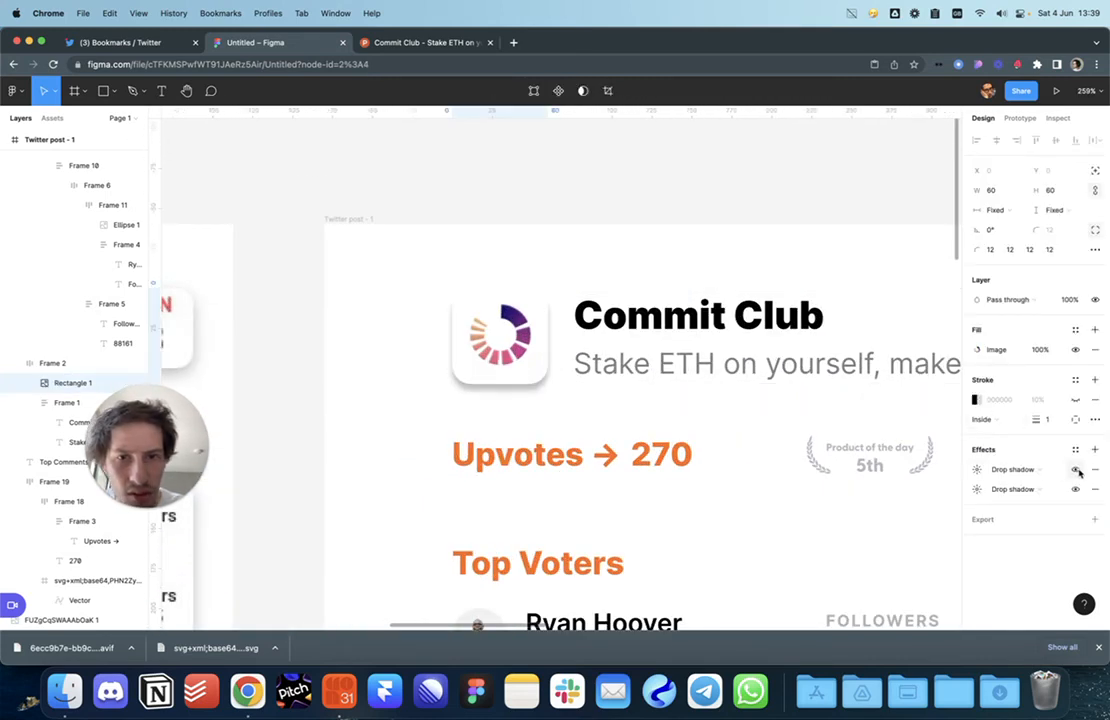
{"action": "left_click", "coordinate": [1075, 489]}
{"action": "left_click", "coordinate": [1075, 489]}
{"action": "left_click", "coordinate": [1075, 489]}
{"action": "left_click", "coordinate": [1075, 489]}
{"action": "left_click", "coordinate": [973, 489]}
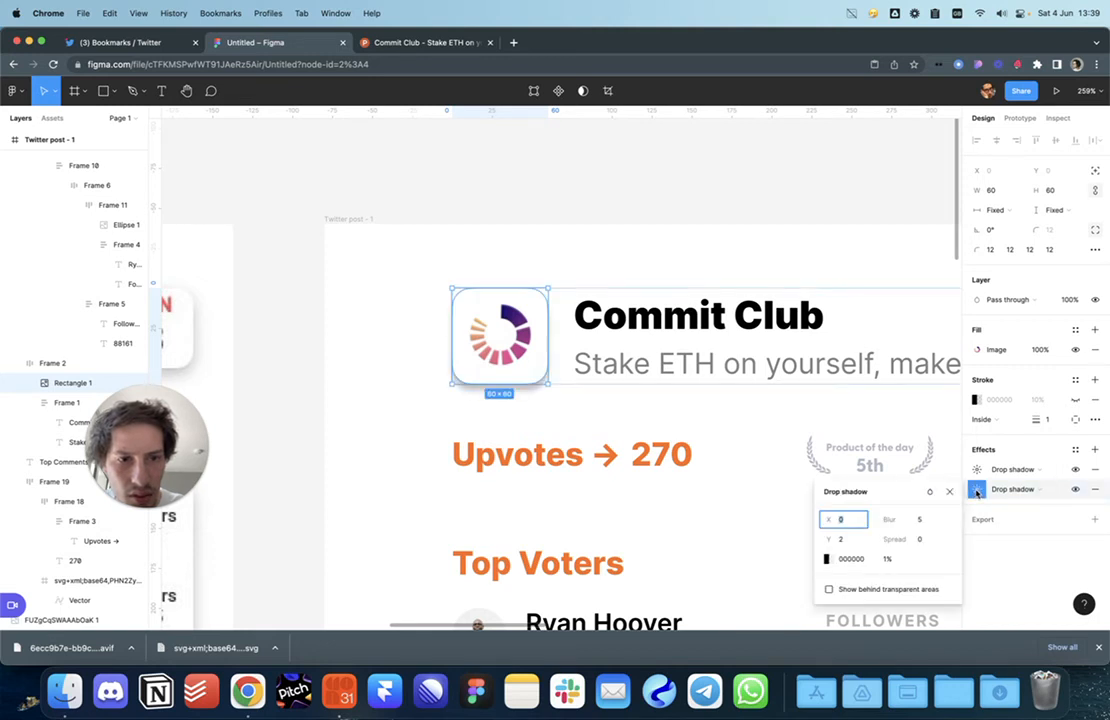
{"action": "left_click", "coordinate": [967, 491]}
Step: Set the first shadow to 10% opacity and Y offset 0
{"action": "left_click", "coordinate": [976, 469]}
{"action": "left_click", "coordinate": [854, 522]}
{"action": "left_click", "coordinate": [889, 539]}
{"action": "type", "text": "10"}
{"action": "key", "text": "Return"}
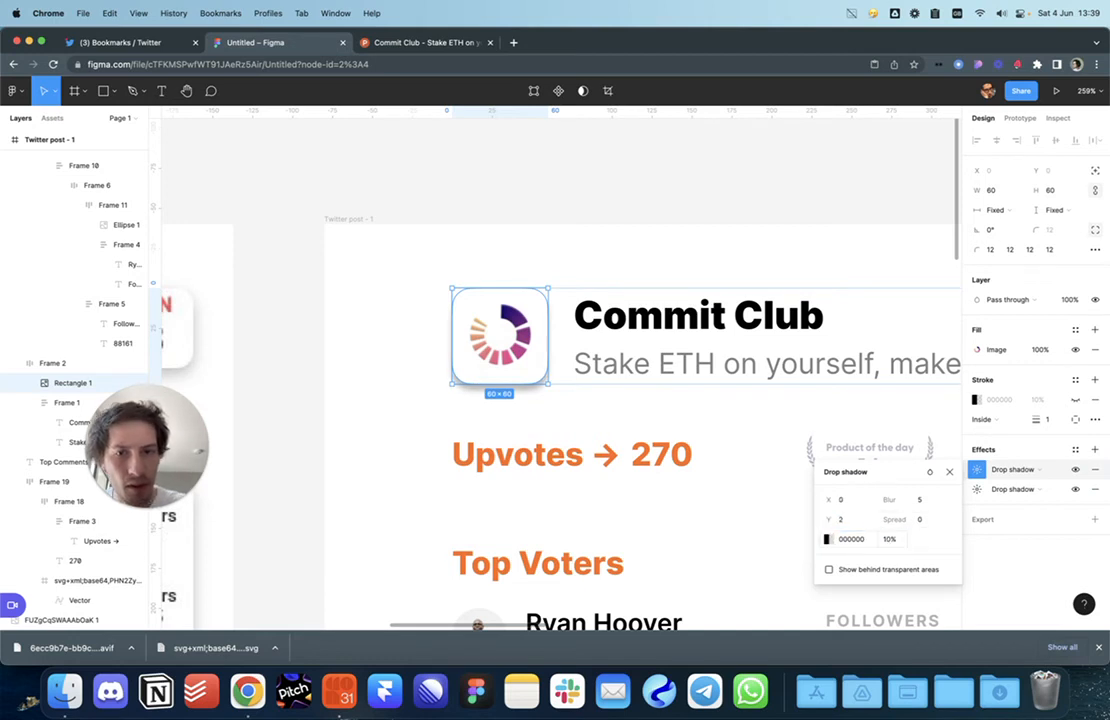
{"action": "left_click", "coordinate": [858, 522]}
{"action": "left_click", "coordinate": [920, 501]}
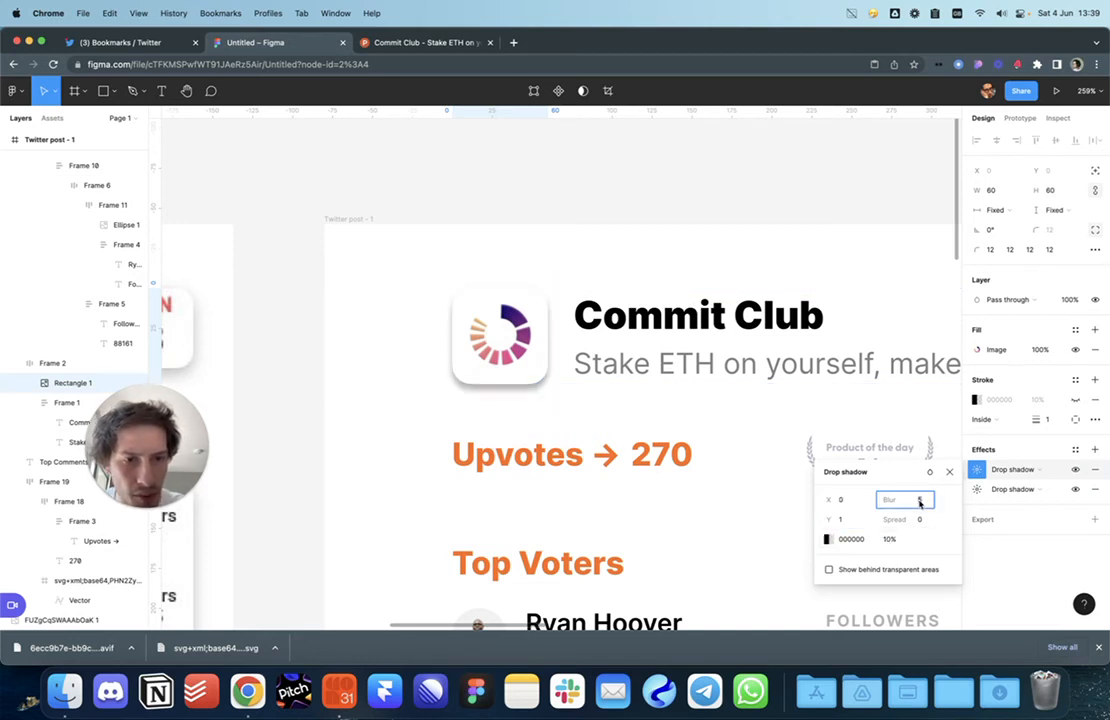
{"action": "left_click", "coordinate": [858, 519]}
{"action": "type", "text": "0"}
{"action": "key", "text": "Return"}
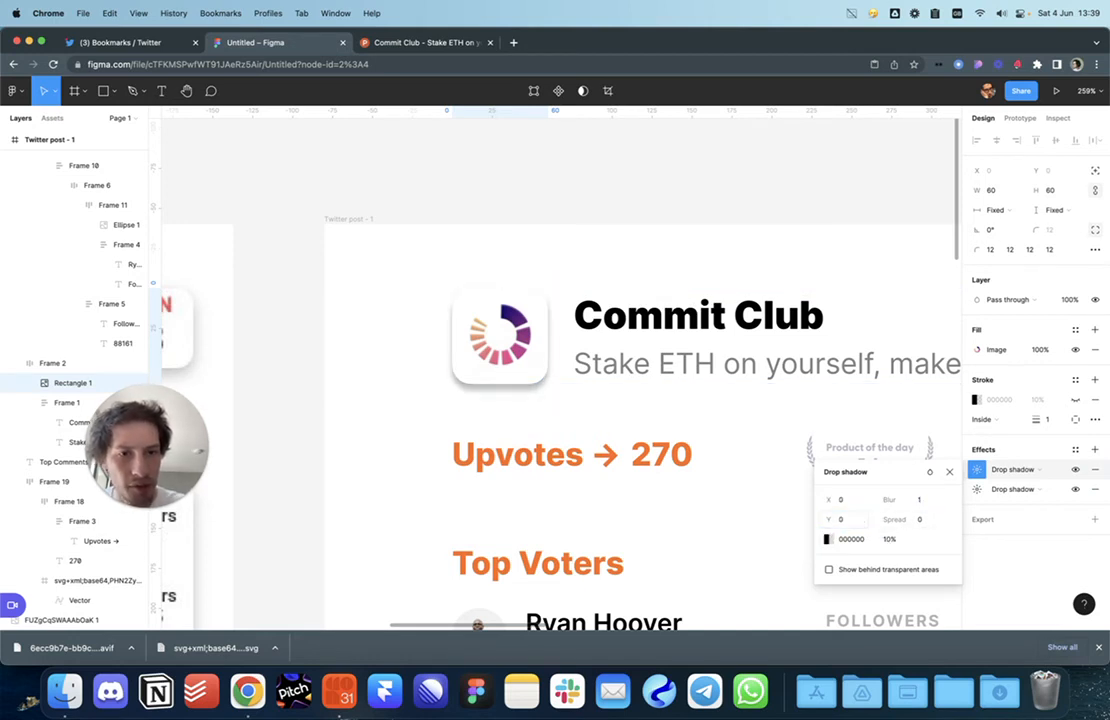
Step: Set the second shadow to Y 2 and blur 5, then revisit the first shadow's opacity
{"action": "left_click", "coordinate": [977, 489]}
{"action": "left_click", "coordinate": [858, 539]}
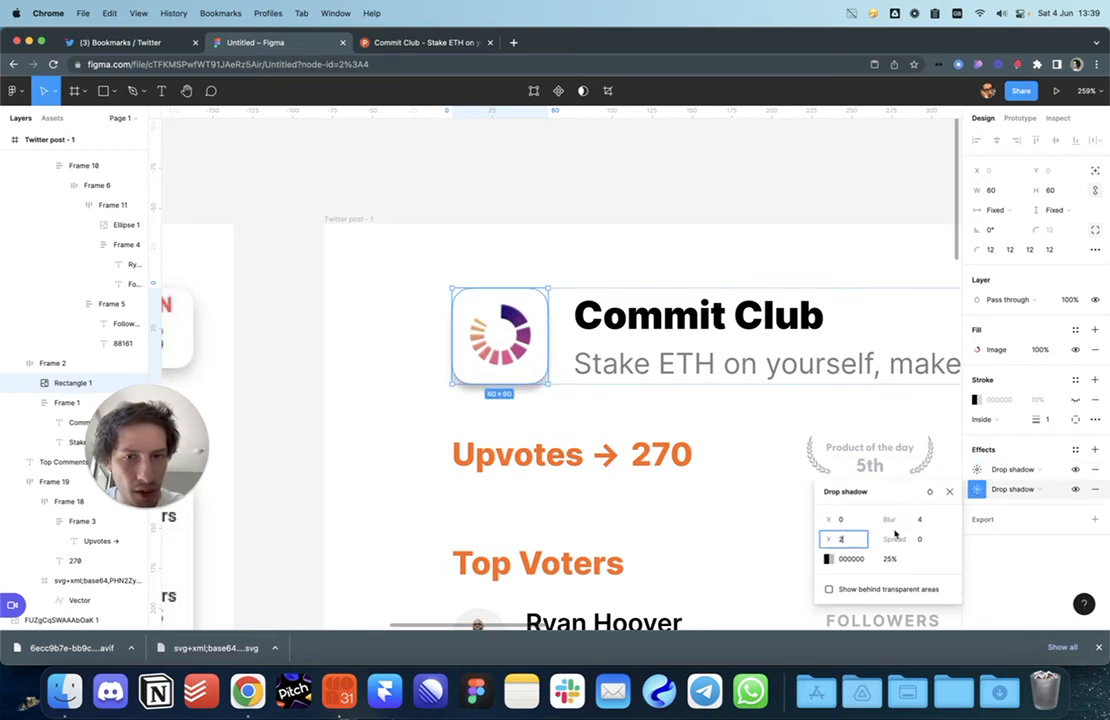
{"action": "type", "text": "2"}
{"action": "left_click", "coordinate": [915, 520]}
{"action": "left_click", "coordinate": [888, 559]}
{"action": "type", "text": "5"}
{"action": "key", "text": "Return"}
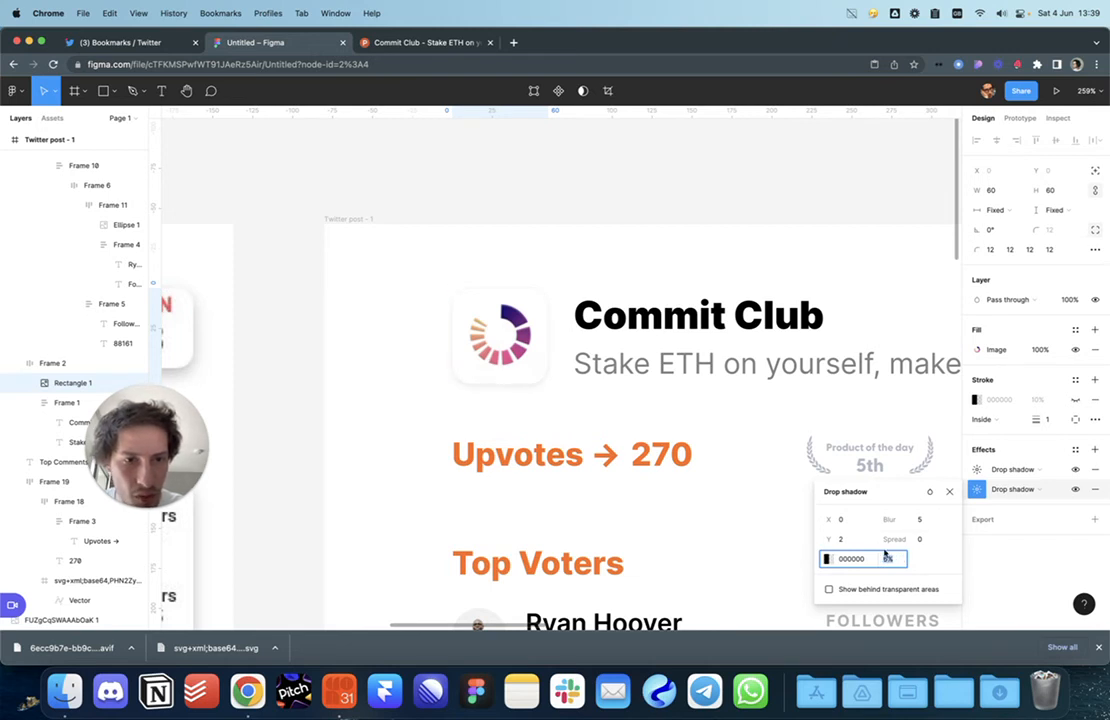
{"action": "left_click", "coordinate": [1005, 469]}
{"action": "left_click", "coordinate": [888, 539]}
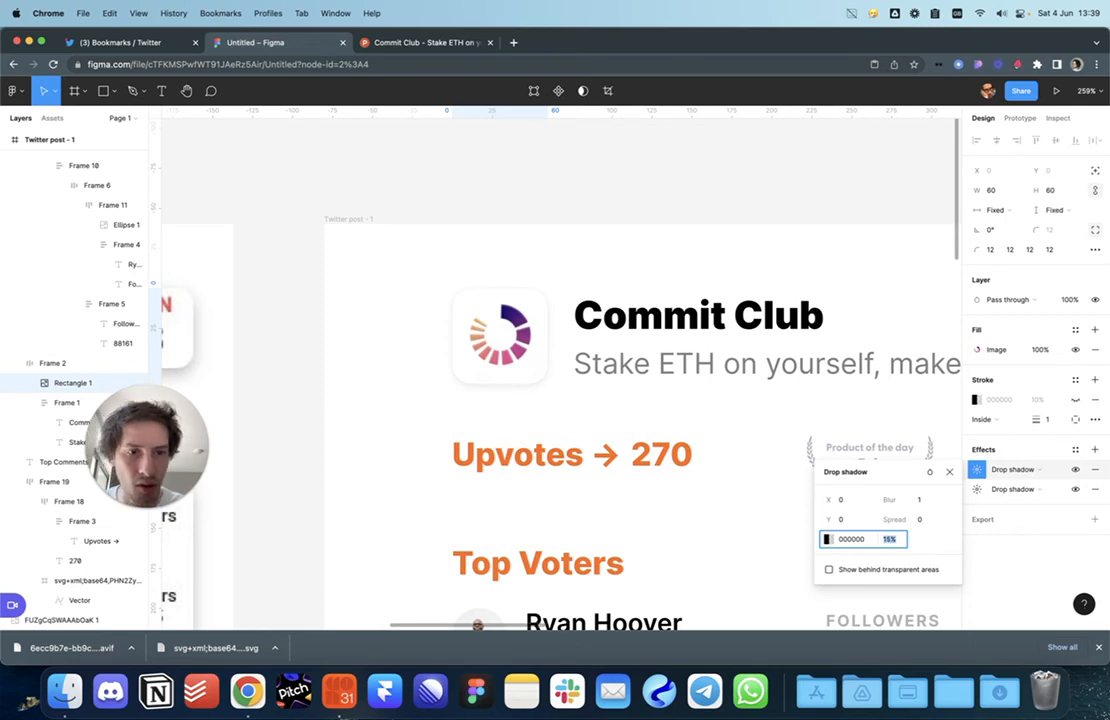
Step: Move the reference image to sit just above the Twitter post - 1 frame
{"action": "key", "text": "Escape"}
{"action": "key", "text": "Escape"}
{"action": "scroll", "coordinate": [498, 424], "scroll_direction": "down", "scroll_amount": 6}
{"action": "scroll", "coordinate": [498, 424], "scroll_direction": "up", "scroll_amount": 3}
{"action": "scroll", "coordinate": [498, 424], "scroll_direction": "down", "scroll_amount": 3}
{"action": "scroll", "coordinate": [498, 424], "scroll_direction": "down", "scroll_amount": 5}
{"action": "left_click_drag", "start_coordinate": [409, 403], "coordinate": [547, 220]}
{"action": "scroll", "coordinate": [547, 221], "scroll_direction": "up", "scroll_amount": 2}
{"action": "scroll", "coordinate": [547, 221], "scroll_direction": "up", "scroll_amount": 4}
{"action": "scroll", "coordinate": [547, 220], "scroll_direction": "down", "scroll_amount": 3}
{"action": "scroll", "coordinate": [598, 256], "scroll_direction": "up", "scroll_amount": 6}
{"action": "scroll", "coordinate": [743, 267], "scroll_direction": "right", "scroll_amount": 2}
{"action": "left_click", "coordinate": [779, 281]}
{"action": "scroll", "coordinate": [746, 342], "scroll_direction": "down", "scroll_amount": 6}
{"action": "scroll", "coordinate": [745, 342], "scroll_direction": "up", "scroll_amount": 5}
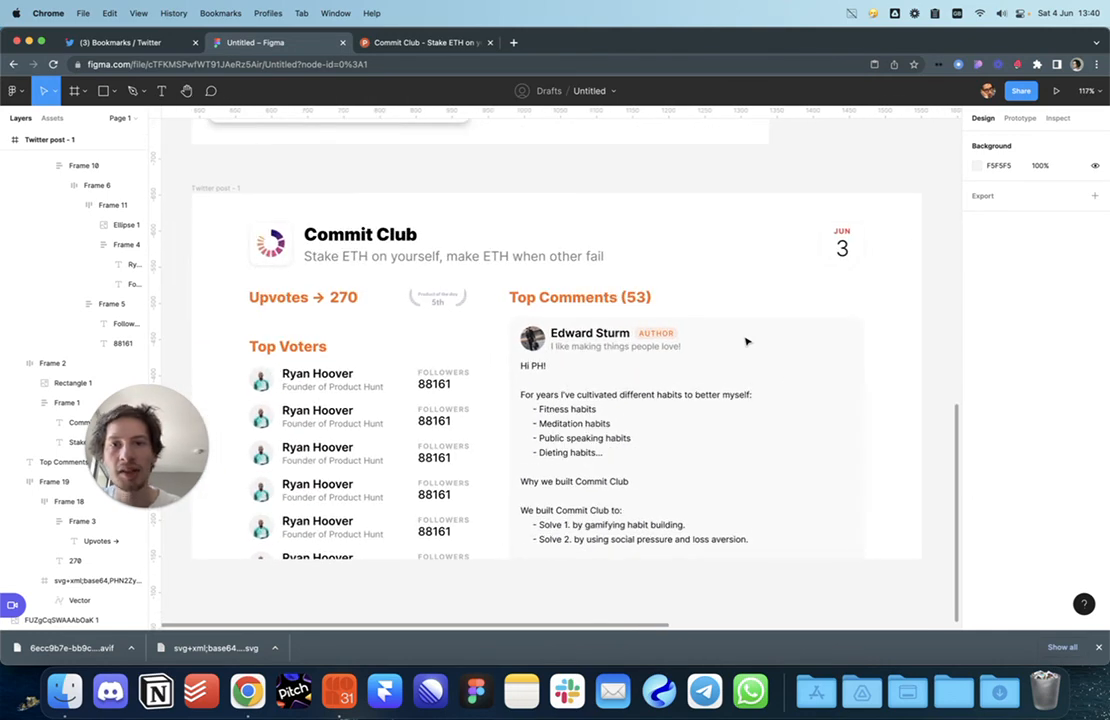
Step: Darken the Product of the day badge vector's fill to 8D96AD
{"action": "left_click", "coordinate": [437, 297]}
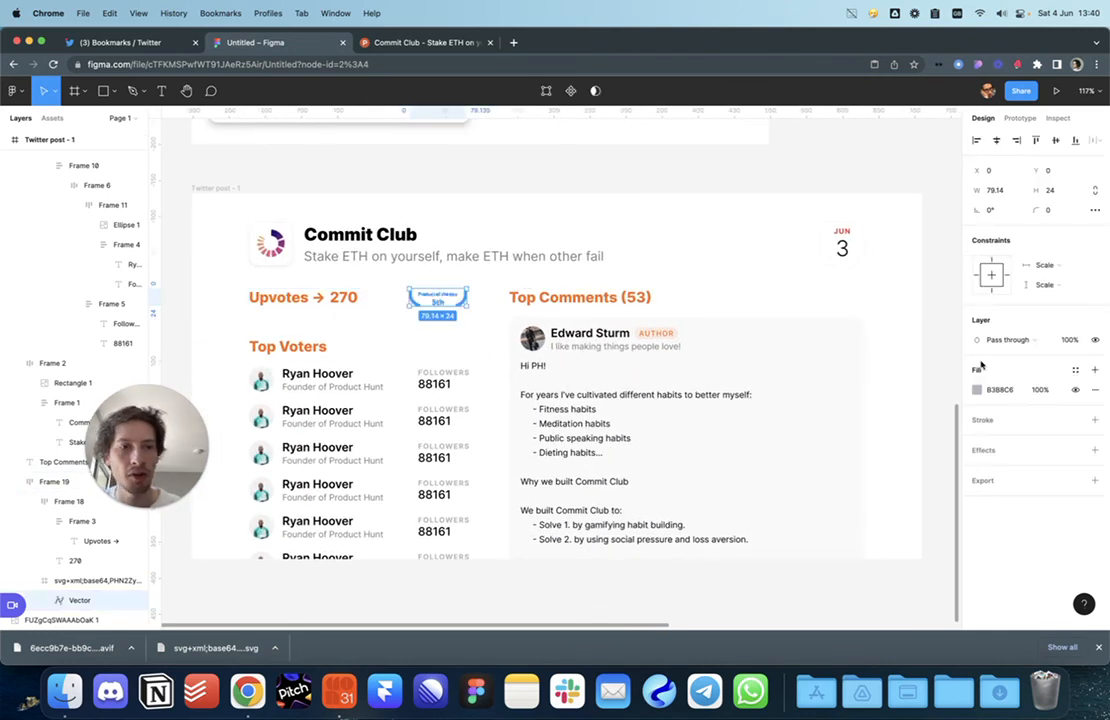
{"action": "left_click", "coordinate": [978, 391]}
{"action": "left_click_drag", "start_coordinate": [835, 364], "coordinate": [842, 372]}
{"action": "left_click", "coordinate": [856, 289]}
{"action": "left_click", "coordinate": [877, 179]}
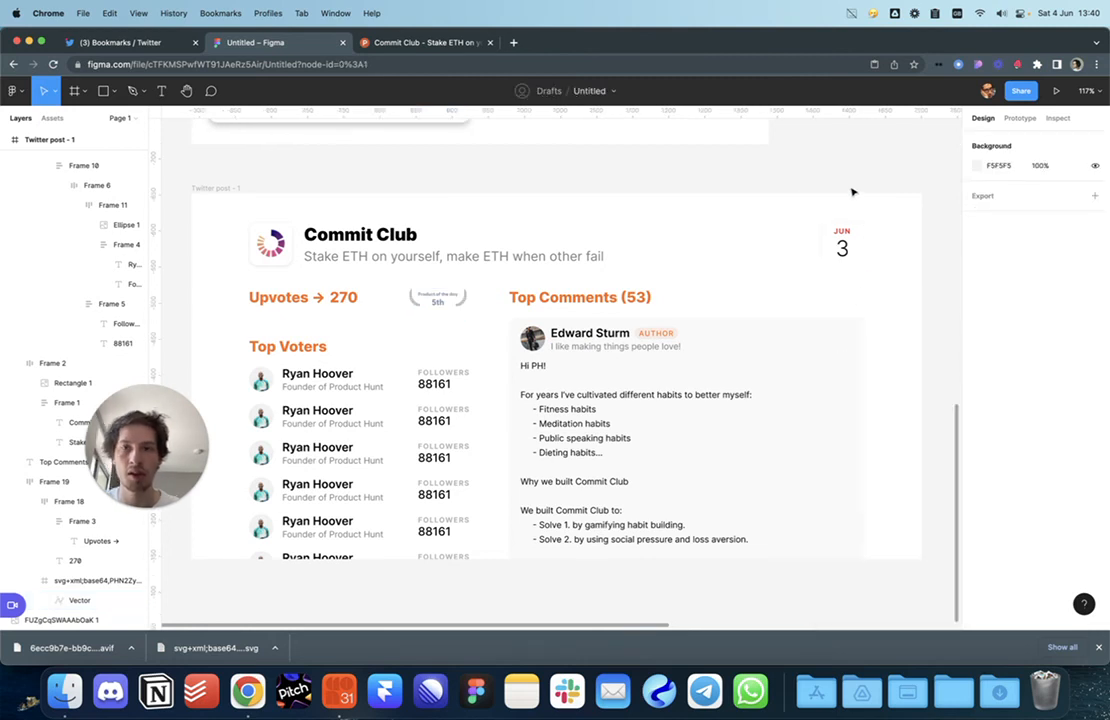
{"action": "scroll", "coordinate": [840, 184], "scroll_direction": "left", "scroll_amount": 3}
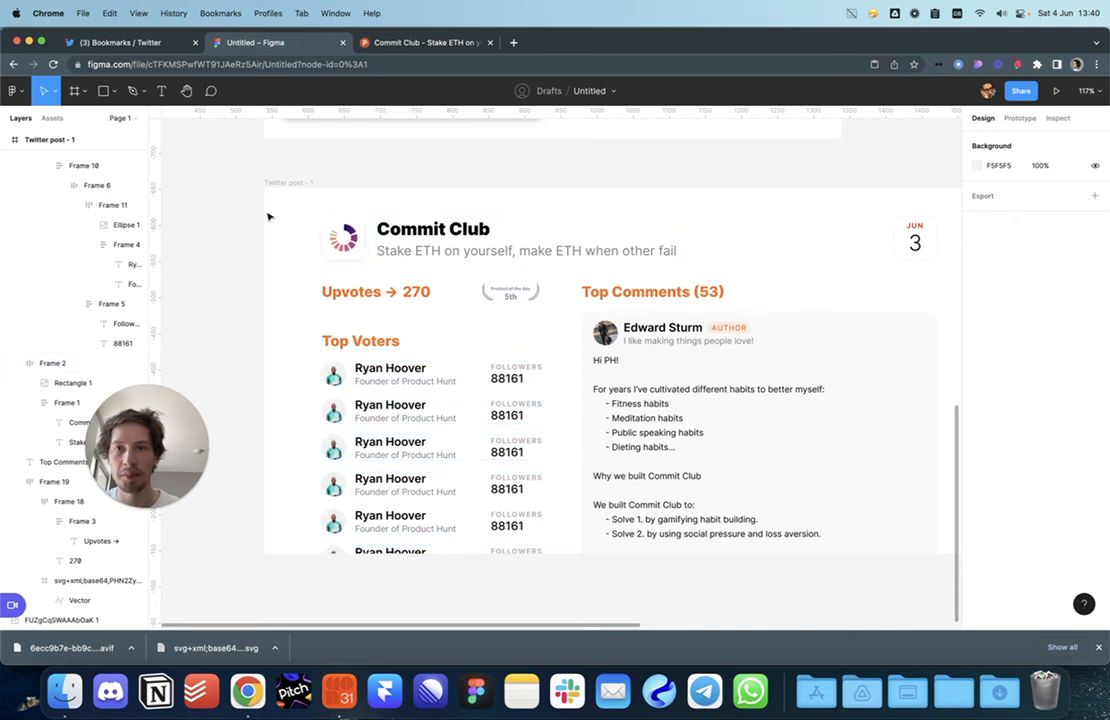
{"action": "scroll", "coordinate": [356, 172], "scroll_direction": "right", "scroll_amount": 2}
{"action": "scroll", "coordinate": [330, 190], "scroll_direction": "right", "scroll_amount": 2}
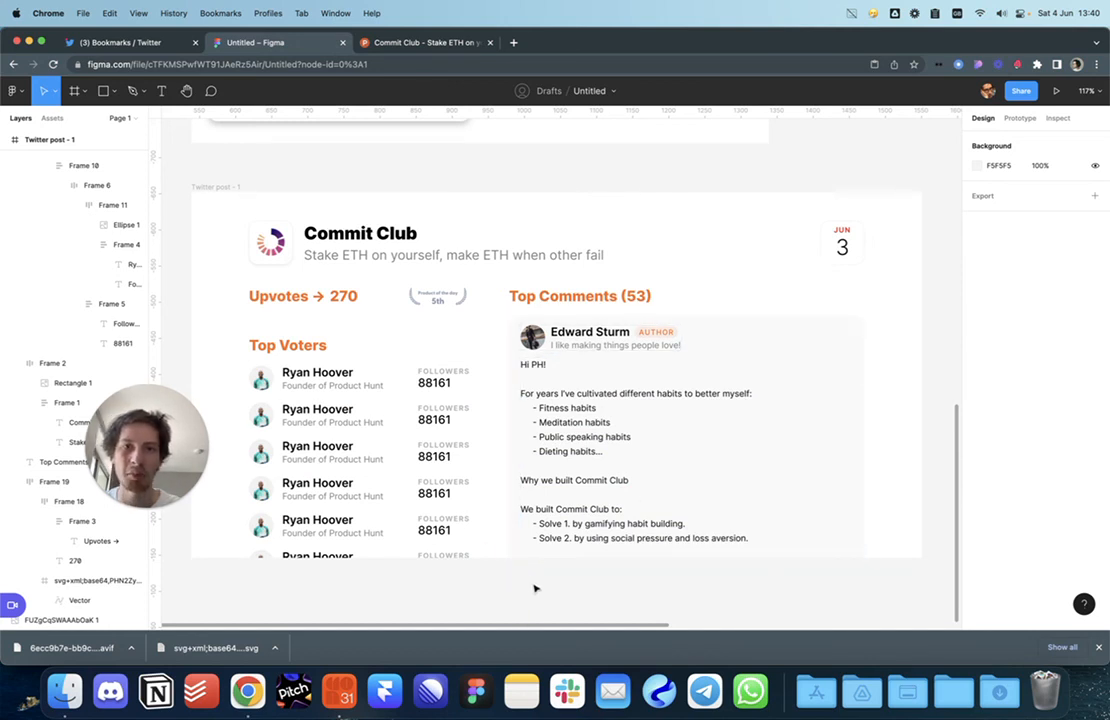
Step: Draw a rectangle spanning the bottom of the Top Comments card
{"action": "key", "text": "r"}
{"action": "mouse_move", "coordinate": [510, 558]}
{"action": "left_mouse_down"}
{"action": "mouse_move", "coordinate": [805, 520]}
{"action": "mouse_move", "coordinate": [846, 566]}
{"action": "mouse_move", "coordinate": [708, 549]}
{"action": "left_mouse_up"}
{"action": "key", "text": "BackSpace"}
{"action": "key", "text": "r"}
{"action": "left_click_drag", "start_coordinate": [827, 290], "coordinate": [602, 416]}
{"action": "left_click_drag", "start_coordinate": [690, 348], "coordinate": [523, 467]}
{"action": "left_click_drag", "start_coordinate": [662, 410], "coordinate": [790, 472]}
Step: Give the rectangle a Linear gradient fill whose top stop is 0% opacity
{"action": "left_click", "coordinate": [977, 410]}
{"action": "left_click", "coordinate": [832, 310]}
{"action": "left_click", "coordinate": [843, 337]}
{"action": "left_click", "coordinate": [946, 291]}
{"action": "left_click", "coordinate": [828, 291]}
{"action": "left_click_drag", "start_coordinate": [943, 502], "coordinate": [854, 503]}
{"action": "left_click", "coordinate": [718, 552]}
Step: Adjust the fade rectangle's height, extending it upward then shortening it so more text shows
{"action": "left_click", "coordinate": [718, 552]}
{"action": "left_click", "coordinate": [640, 520]}
{"action": "left_click_drag", "start_coordinate": [645, 470], "coordinate": [643, 418]}
{"action": "left_click", "coordinate": [636, 580]}
{"action": "scroll", "coordinate": [636, 580], "scroll_direction": "down", "scroll_amount": 5}
{"action": "scroll", "coordinate": [636, 580], "scroll_direction": "up", "scroll_amount": 4}
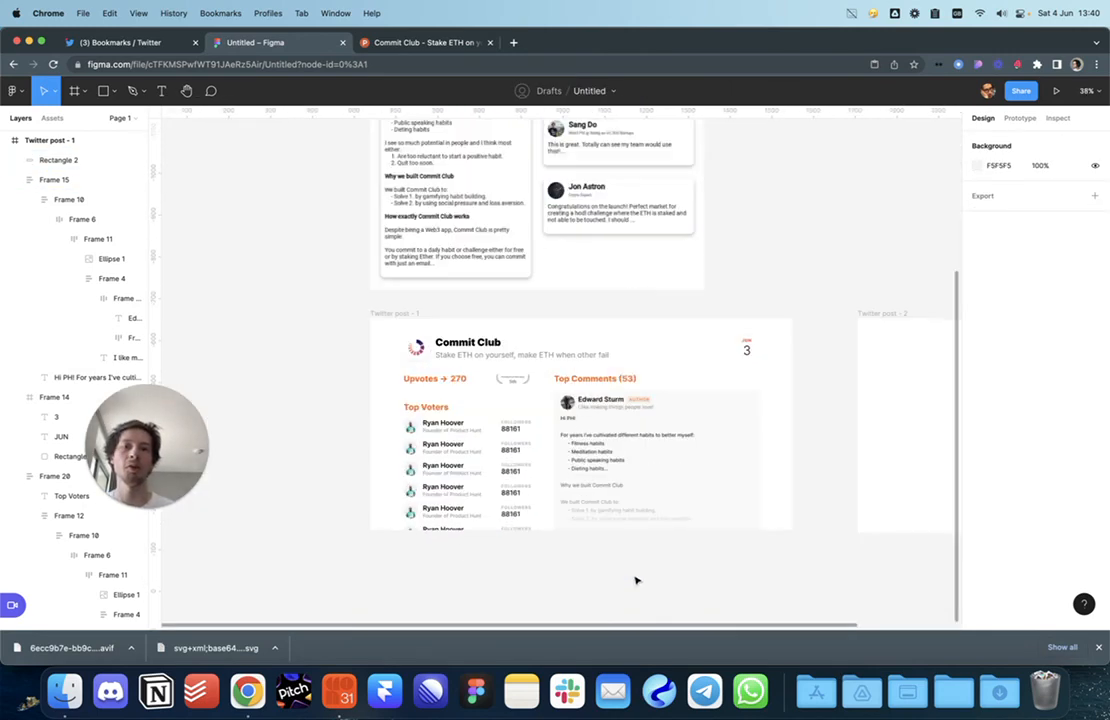
{"action": "left_click", "coordinate": [686, 477]}
{"action": "left_click_drag", "start_coordinate": [686, 452], "coordinate": [686, 491]}
{"action": "left_click", "coordinate": [639, 565]}
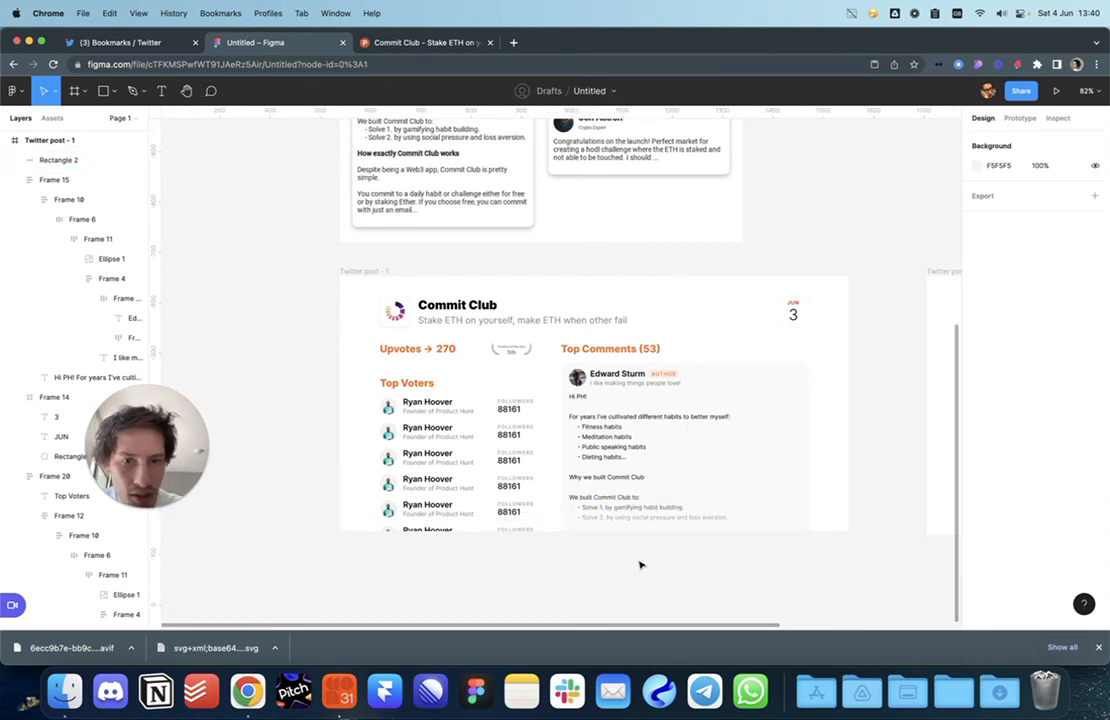
{"action": "left_click", "coordinate": [620, 470]}
Step: Check the comment body text, from the 'Dieting habits...' line to the blank line below
{"action": "double_click", "coordinate": [602, 459]}
{"action": "double_click", "coordinate": [602, 459]}
{"action": "triple_click", "coordinate": [602, 459]}
{"action": "key", "text": "Right"}
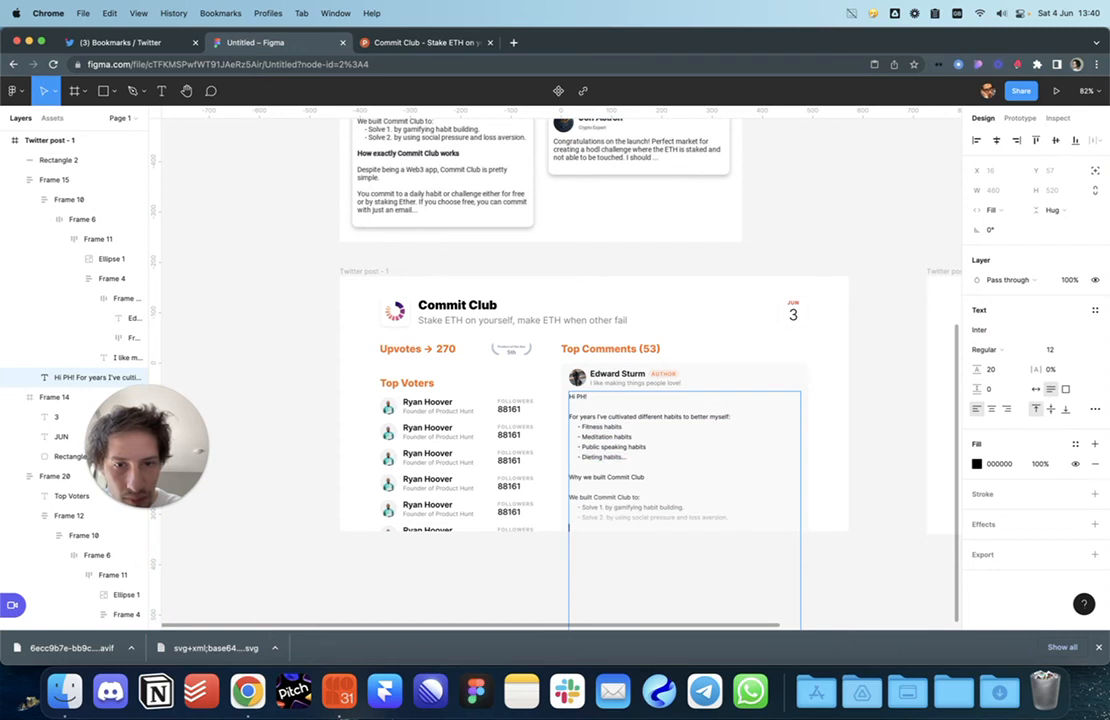
{"action": "left_click", "coordinate": [823, 575]}
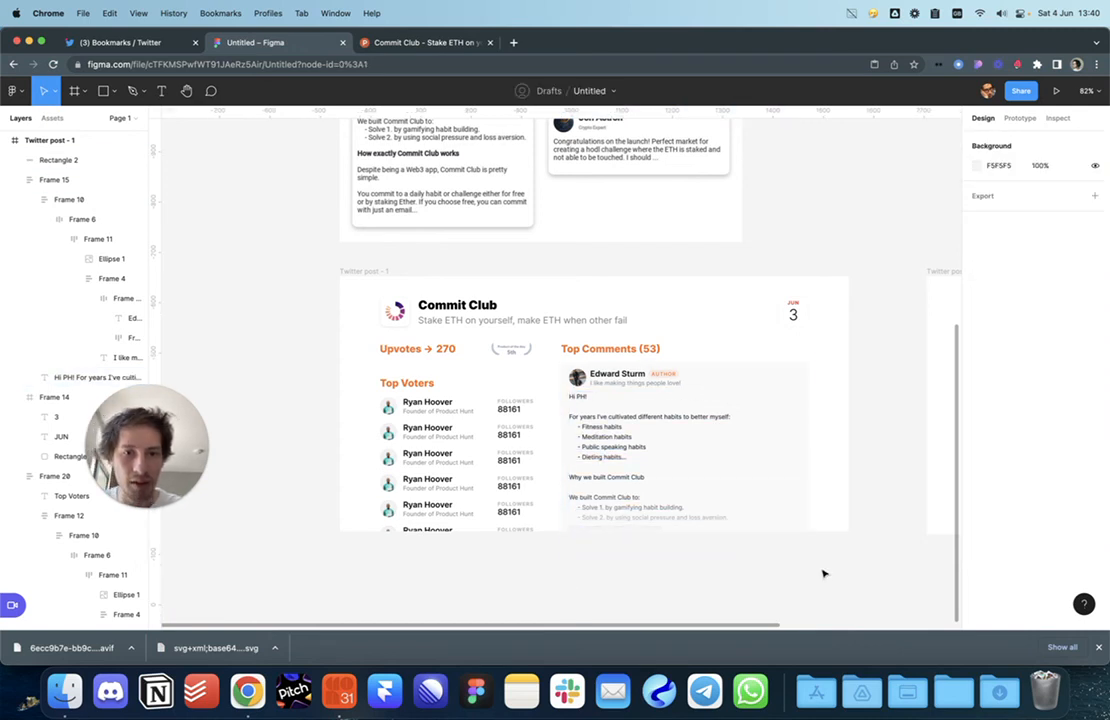
Step: Drag Rectangle 2's top edge down so the fade covers only the last lines
{"action": "left_click", "coordinate": [741, 513]}
{"action": "left_click_drag", "start_coordinate": [736, 493], "coordinate": [736, 507]}
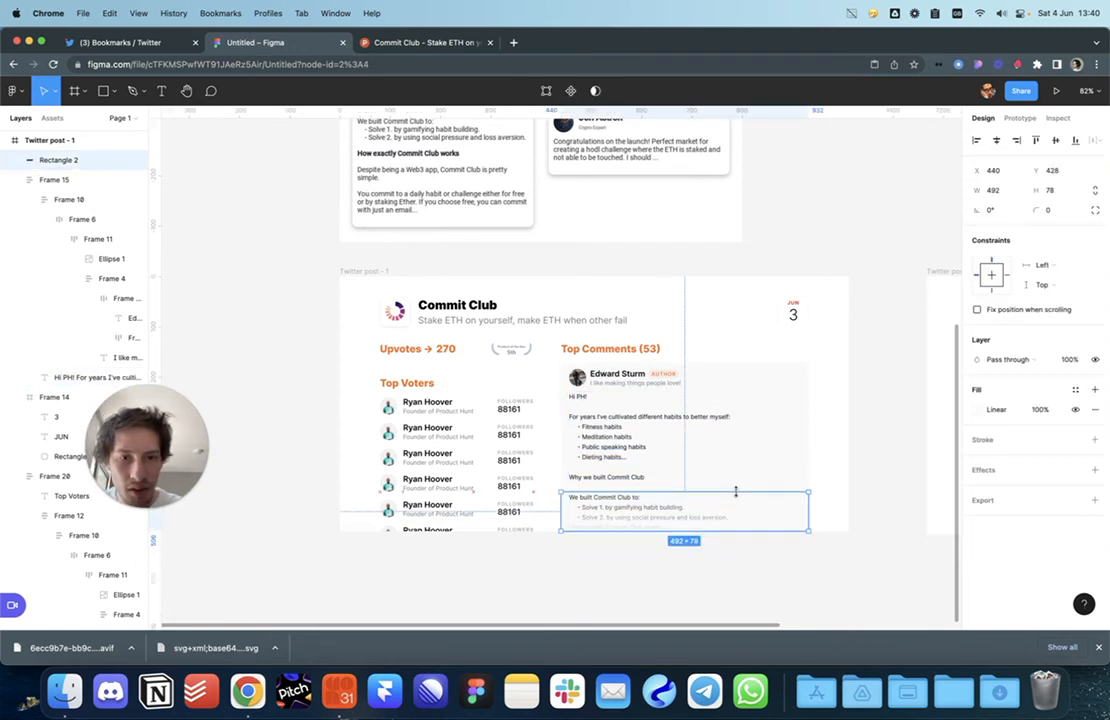
{"action": "left_click", "coordinate": [838, 547]}
{"action": "scroll", "coordinate": [766, 535], "scroll_direction": "up", "scroll_amount": 5}
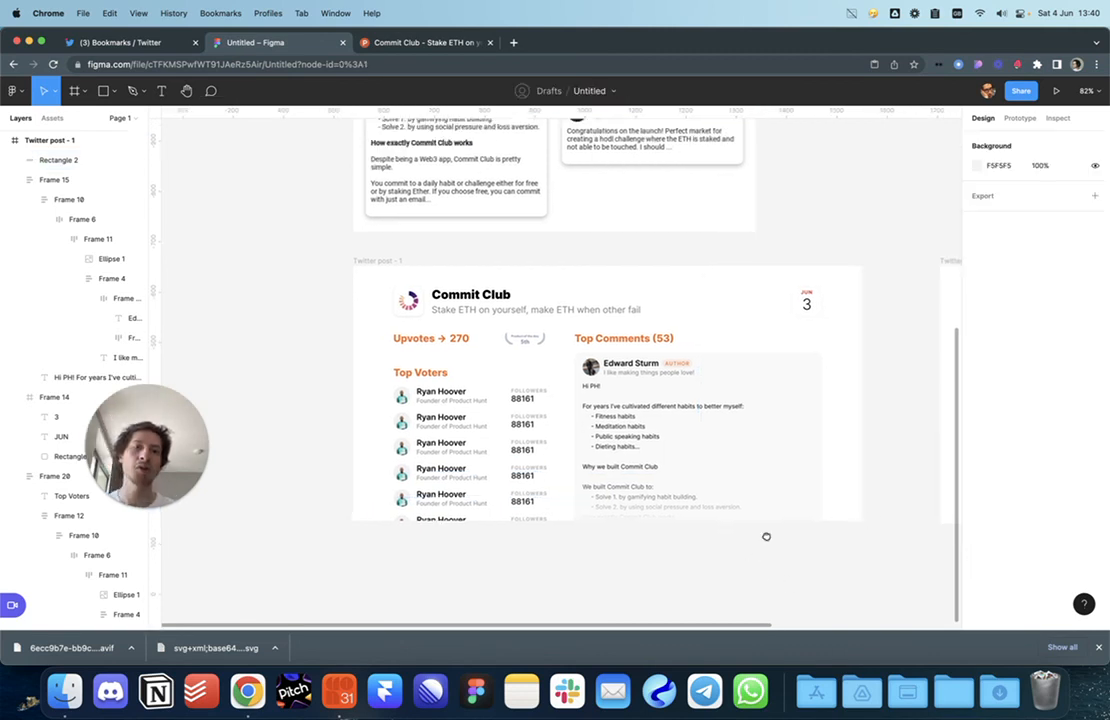
{"action": "left_click", "coordinate": [674, 483]}
{"action": "left_click", "coordinate": [538, 538]}
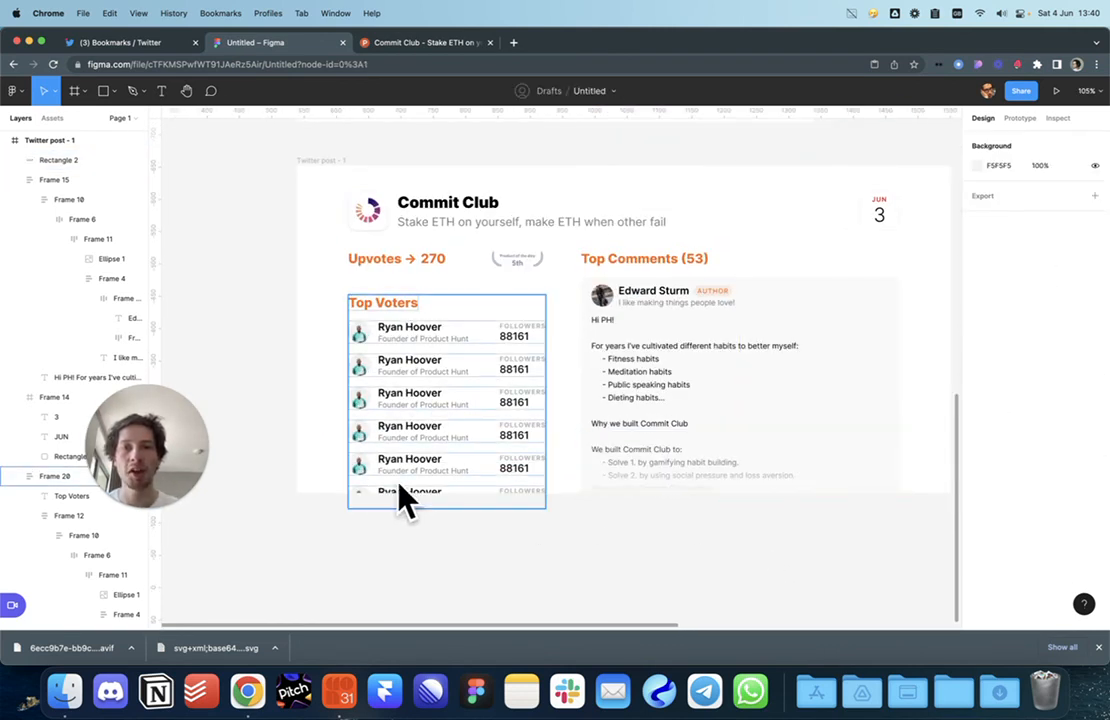
{"action": "scroll", "coordinate": [443, 535], "scroll_direction": "down", "scroll_amount": 2}
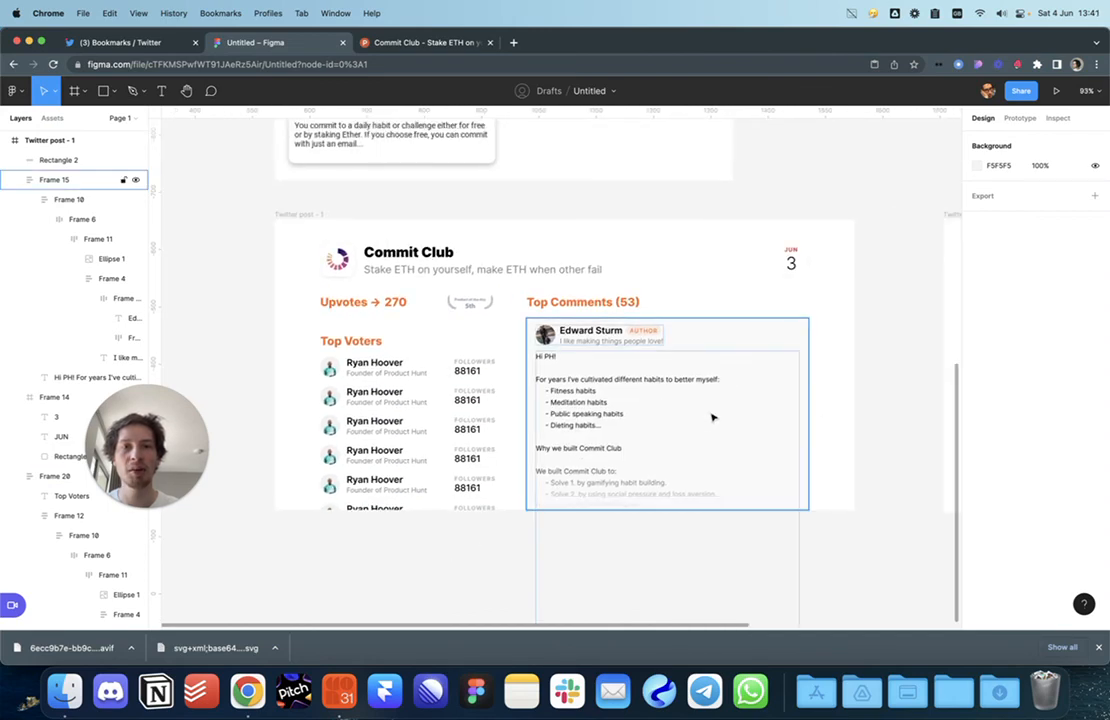
{"action": "scroll", "coordinate": [855, 399], "scroll_direction": "up", "scroll_amount": 10}
{"action": "scroll", "coordinate": [828, 486], "scroll_direction": "up", "scroll_amount": 5}
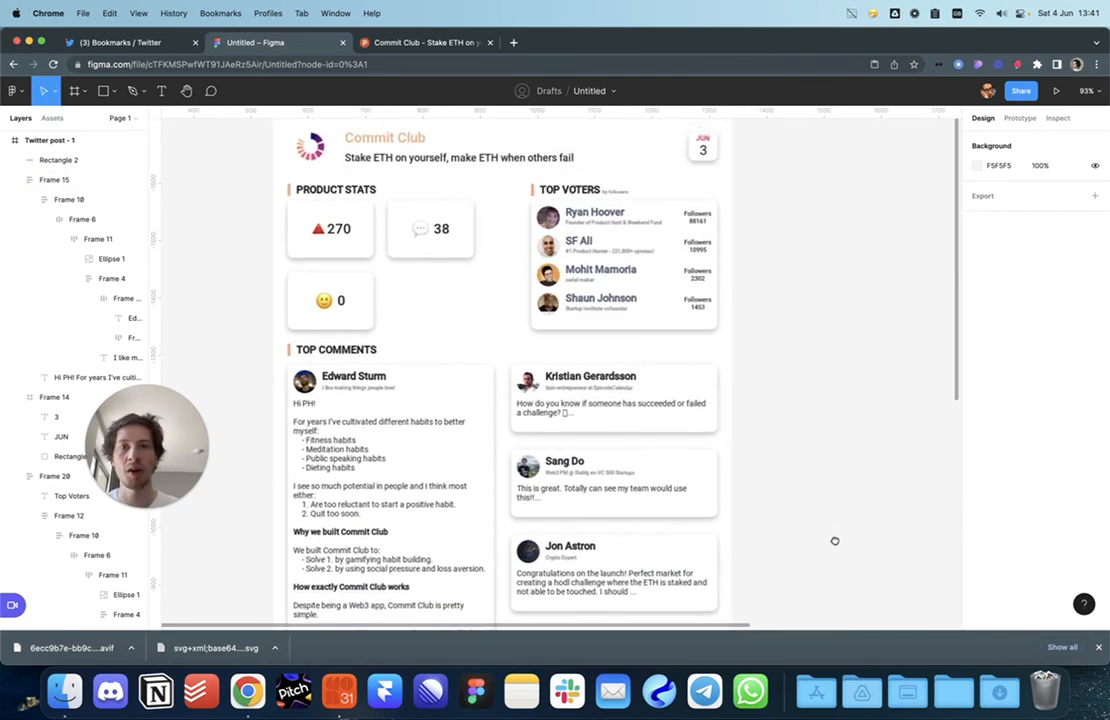
{"action": "scroll", "coordinate": [770, 344], "scroll_direction": "down", "scroll_amount": 10}
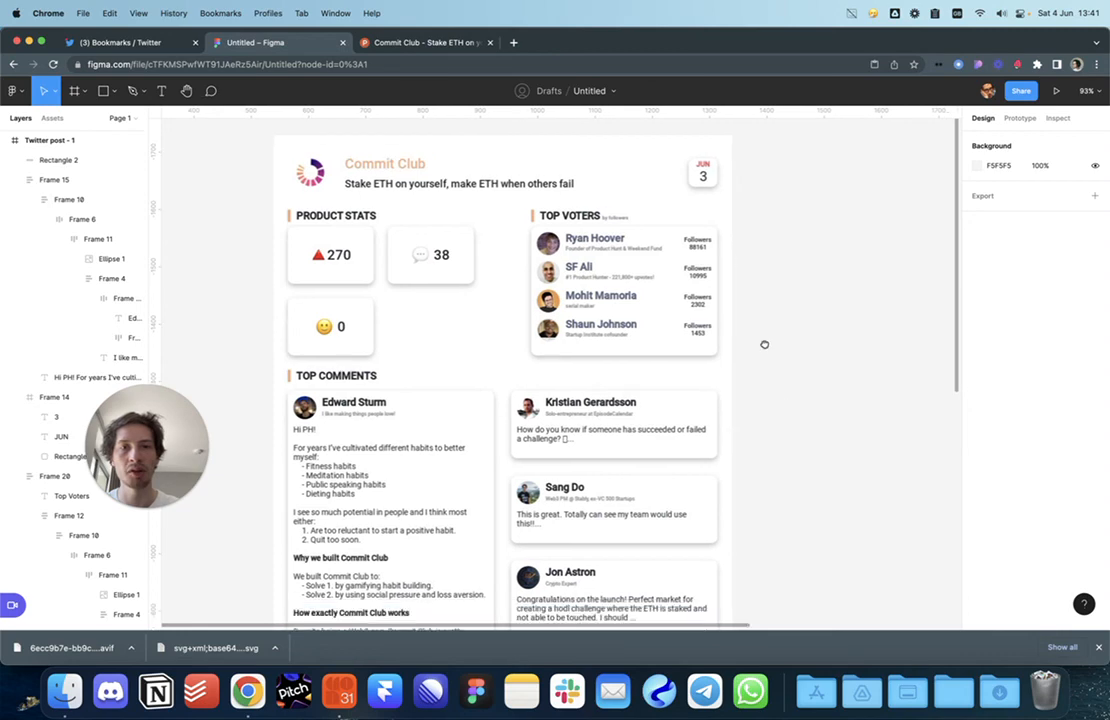
{"action": "left_click", "coordinate": [392, 401]}
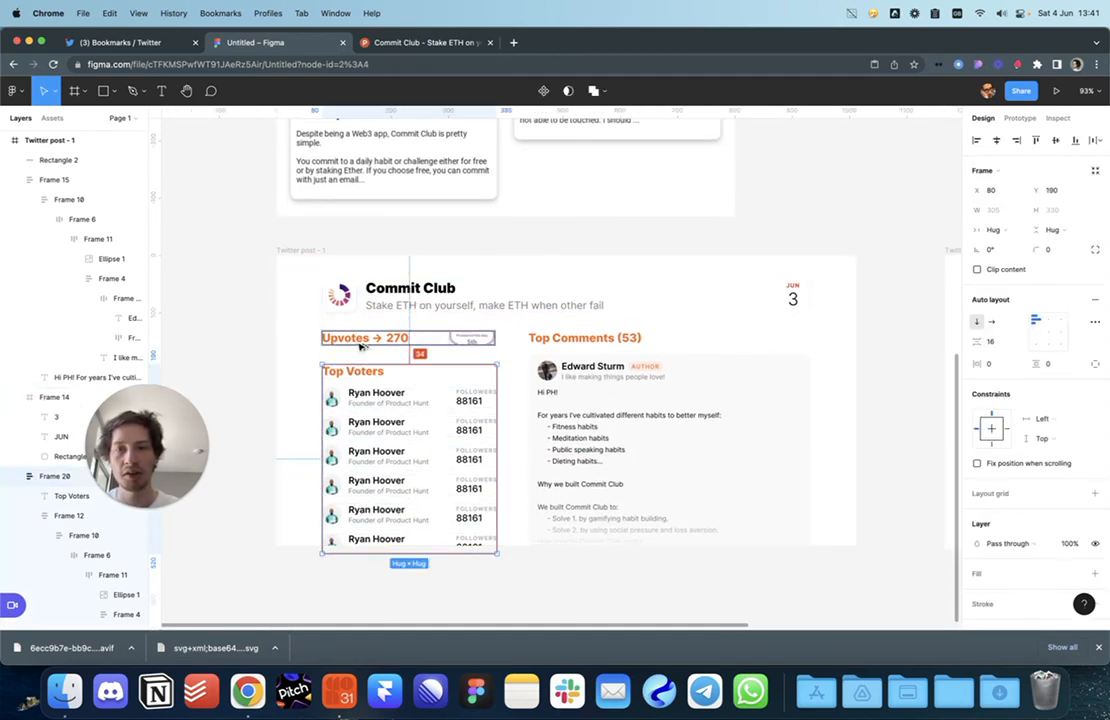
Step: Compare the Top Comments (53) heading with the Upvotes → 270 heading
{"action": "left_click", "coordinate": [240, 333]}
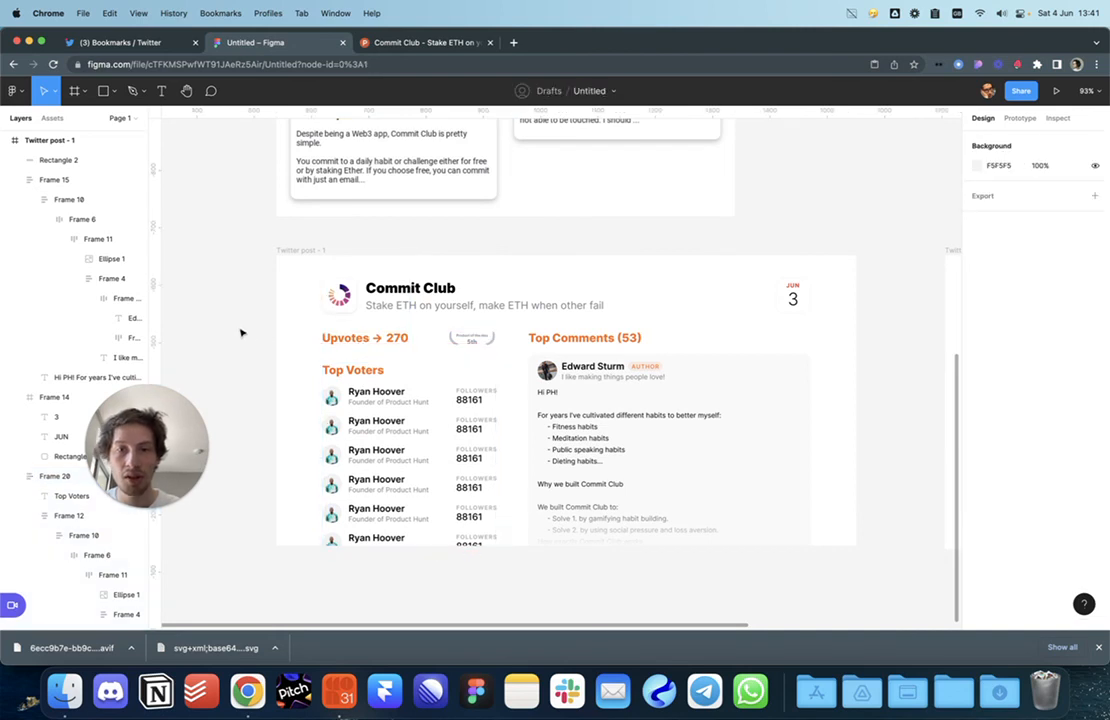
{"action": "left_click", "coordinate": [585, 337]}
{"action": "left_click", "coordinate": [362, 341], "text": "shift"}
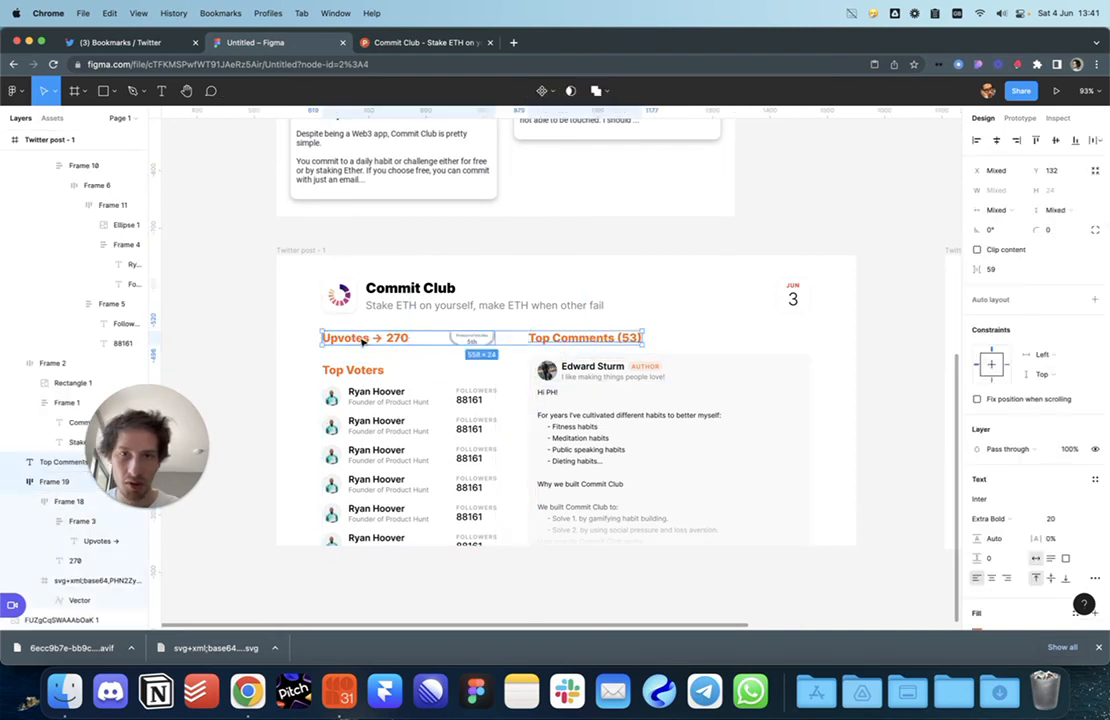
{"action": "left_click", "coordinate": [698, 329]}
{"action": "left_click_drag", "start_coordinate": [699, 341], "coordinate": [698, 324]}
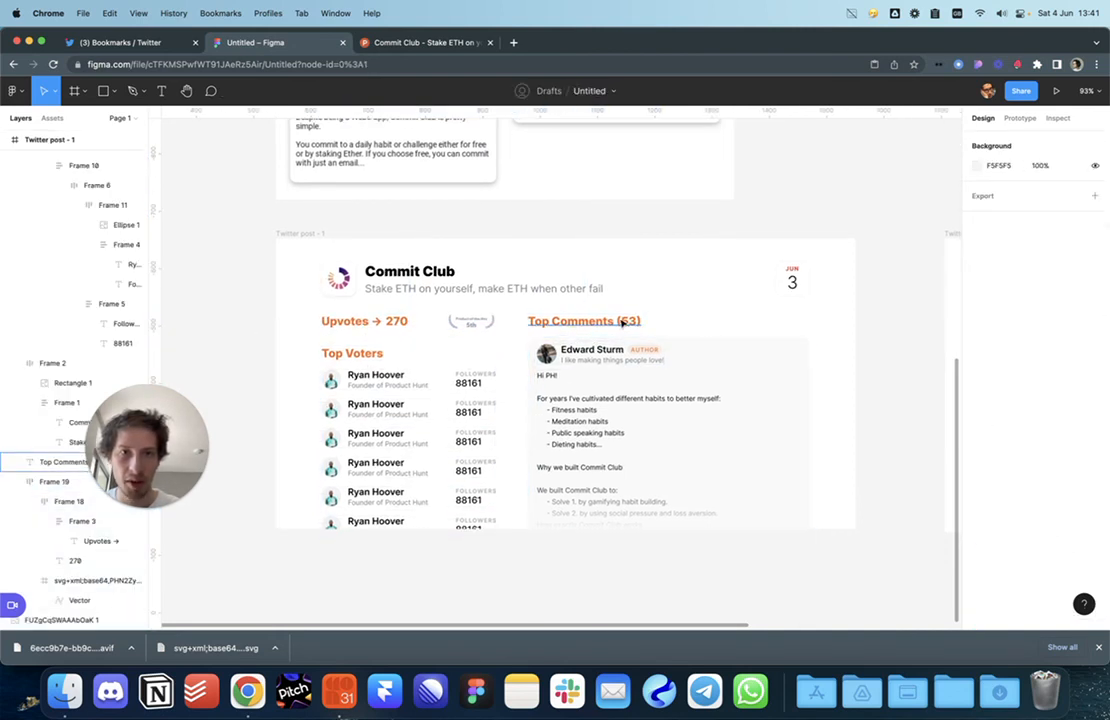
Step: Edit the heading to remove 'Top' and the brackets, adding '->' so it reads 'Comments → 53'
{"action": "double_click", "coordinate": [625, 323]}
{"action": "left_click", "coordinate": [625, 322]}
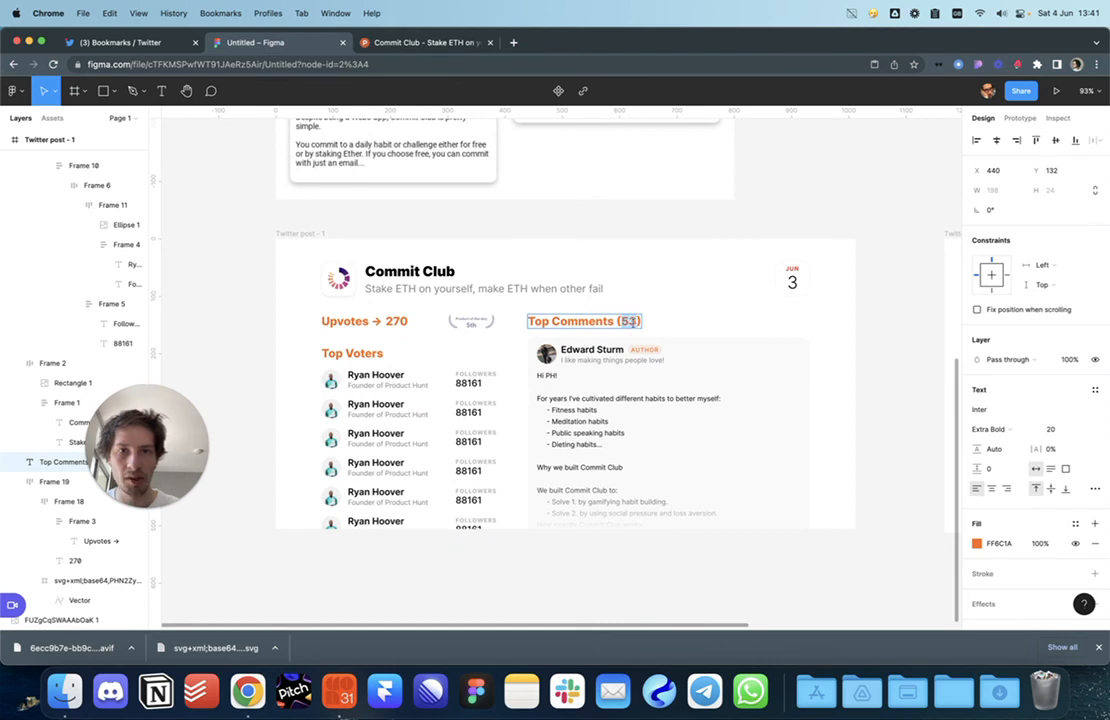
{"action": "key", "text": "BackSpace"}
{"action": "key", "text": "Escape"}
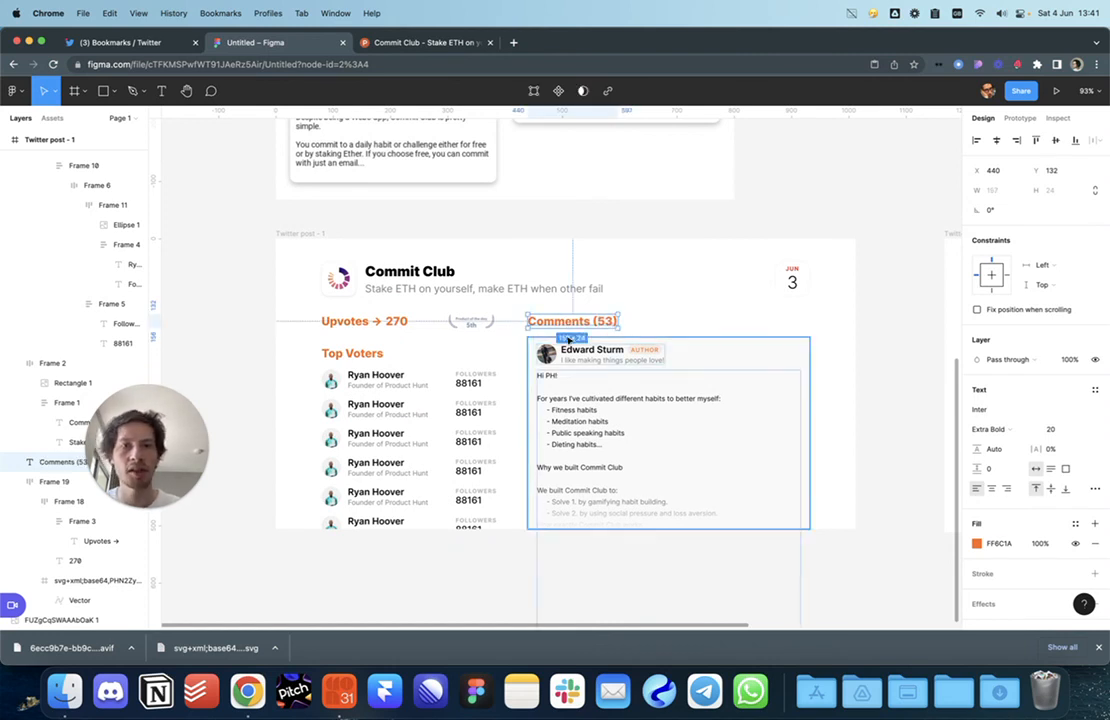
{"action": "double_click", "coordinate": [589, 325]}
{"action": "left_click", "coordinate": [600, 321]}
{"action": "key", "text": "BackSpace"}
{"action": "type", "text": "->"}
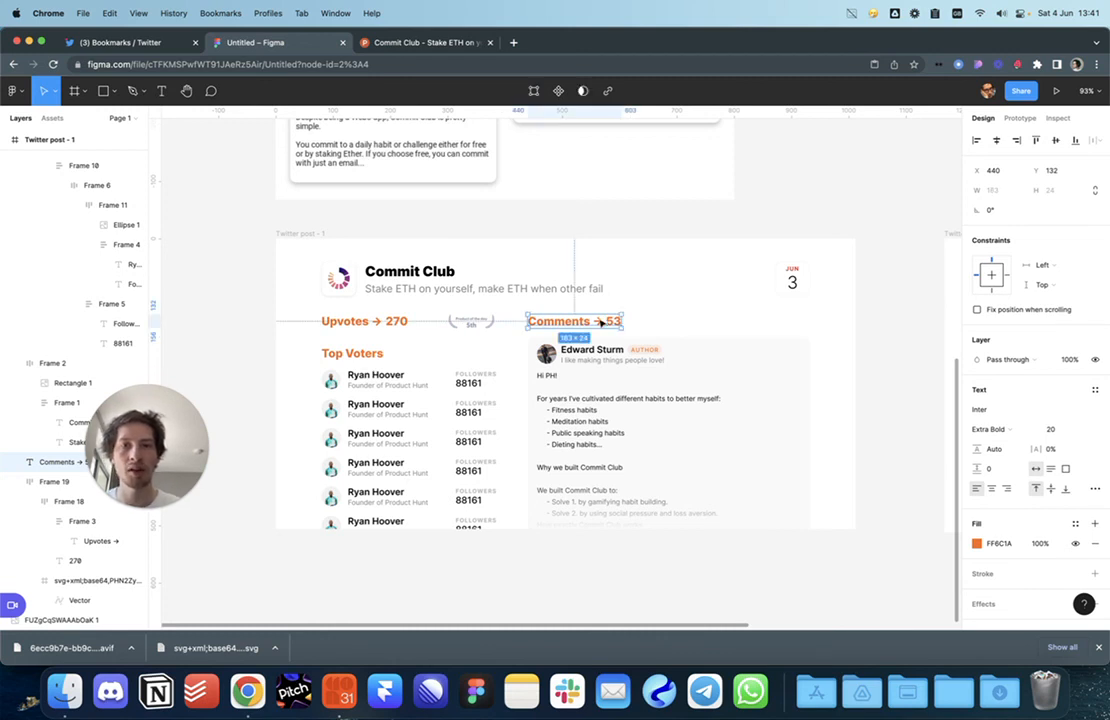
{"action": "key", "text": "Escape"}
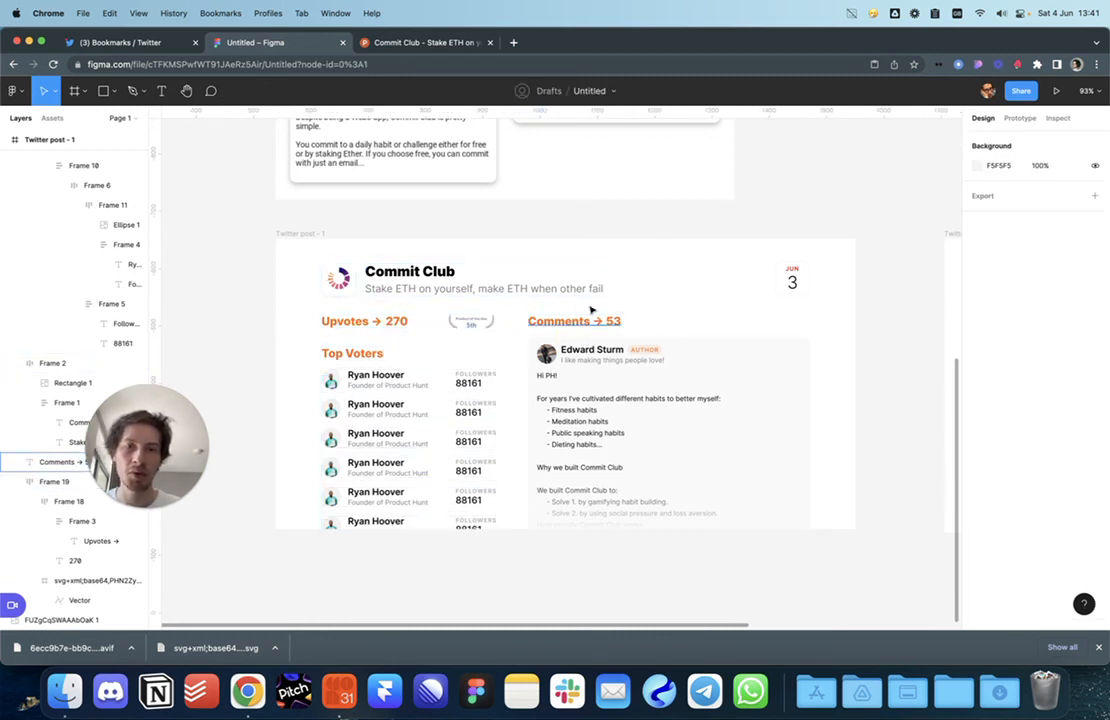
{"action": "left_click_drag", "start_coordinate": [682, 218], "coordinate": [686, 216]}
Step: Paste a copy of the logo's rounded square over the date badge with a solid fff fill
{"action": "double_click", "coordinate": [810, 288]}
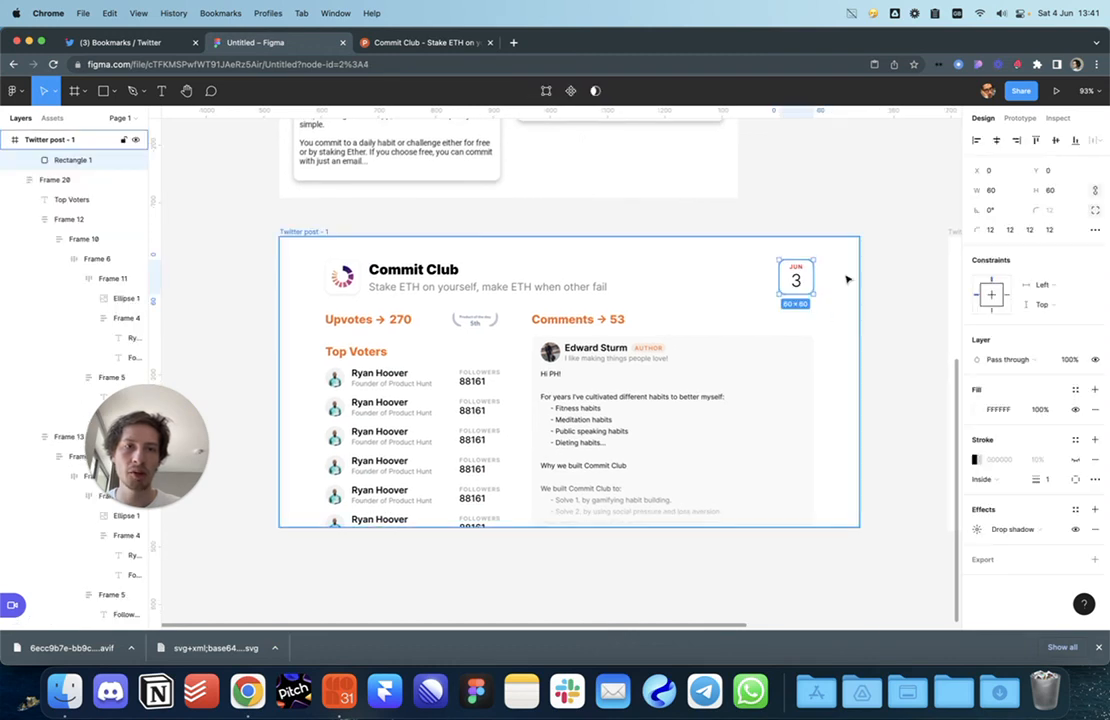
{"action": "left_click", "coordinate": [849, 320]}
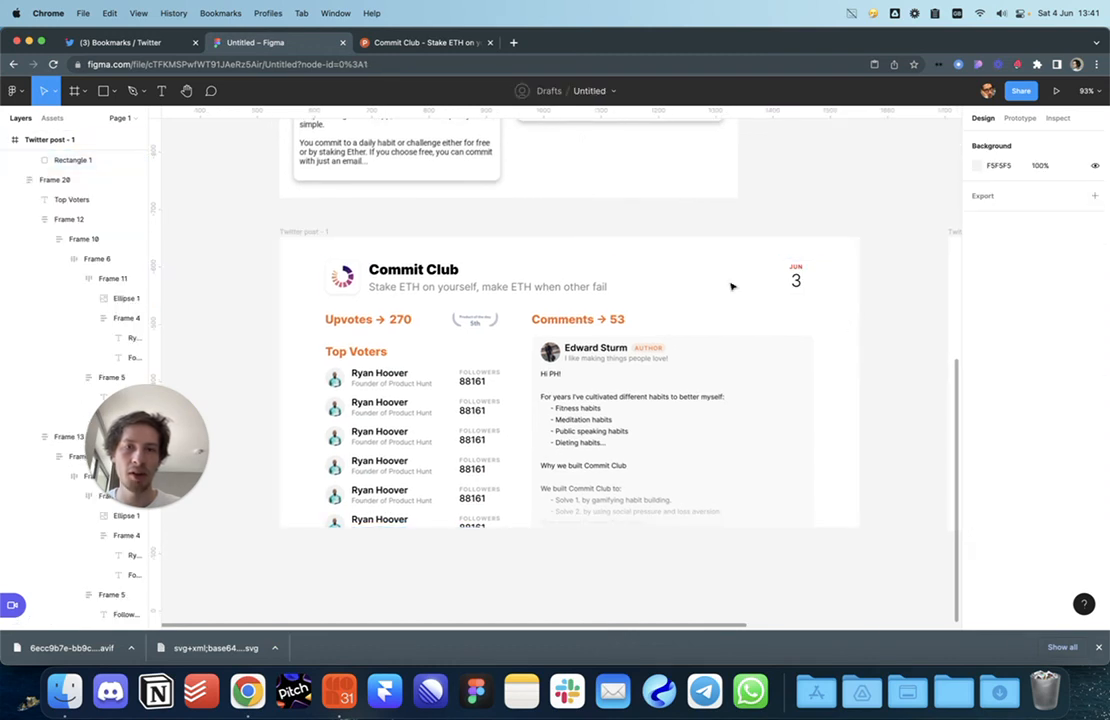
{"action": "double_click", "coordinate": [341, 276]}
{"action": "key", "text": "super+v"}
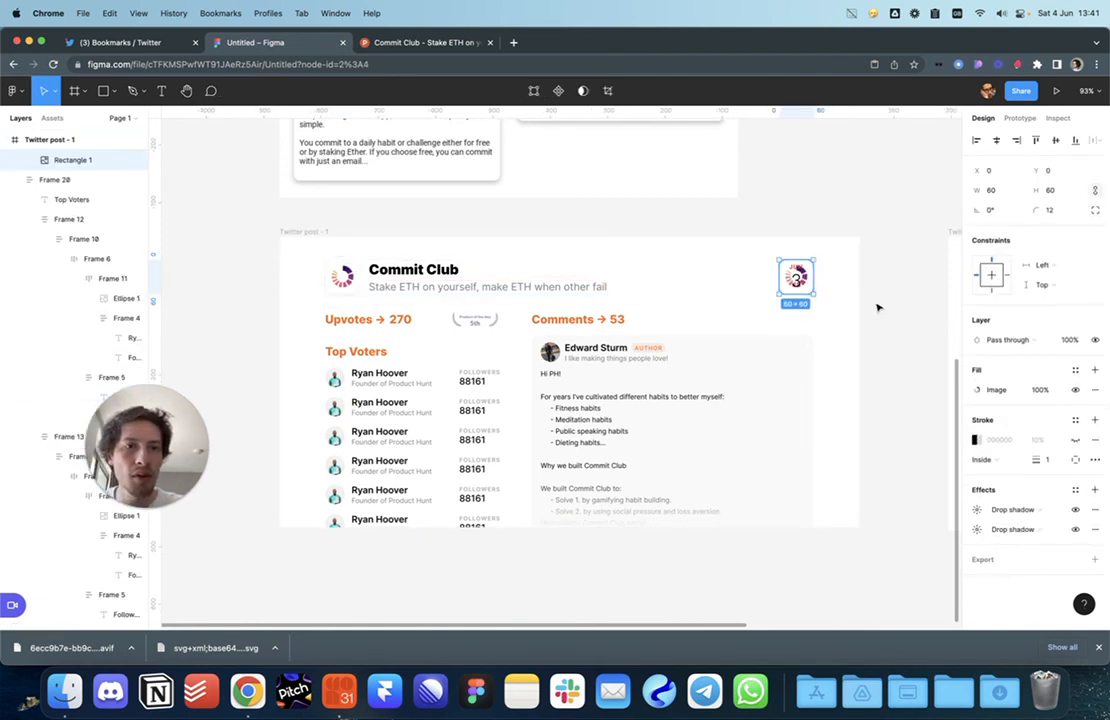
{"action": "left_click", "coordinate": [1075, 389]}
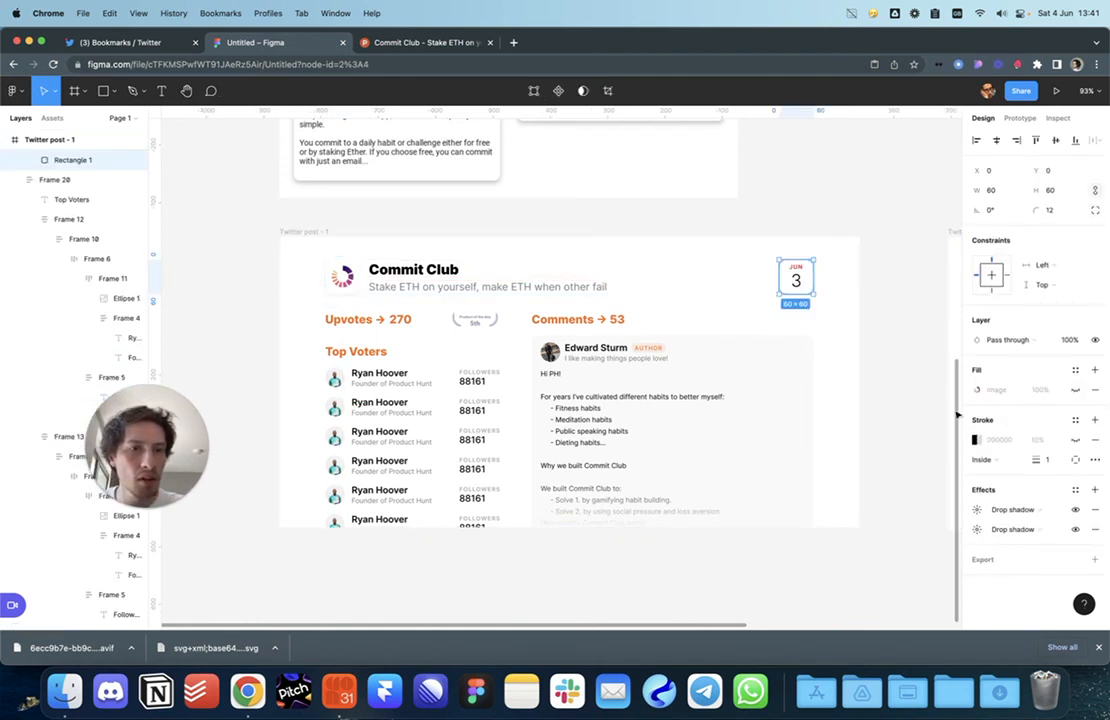
{"action": "left_click", "coordinate": [1095, 390]}
{"action": "left_click", "coordinate": [1095, 371]}
{"action": "left_click", "coordinate": [978, 391]}
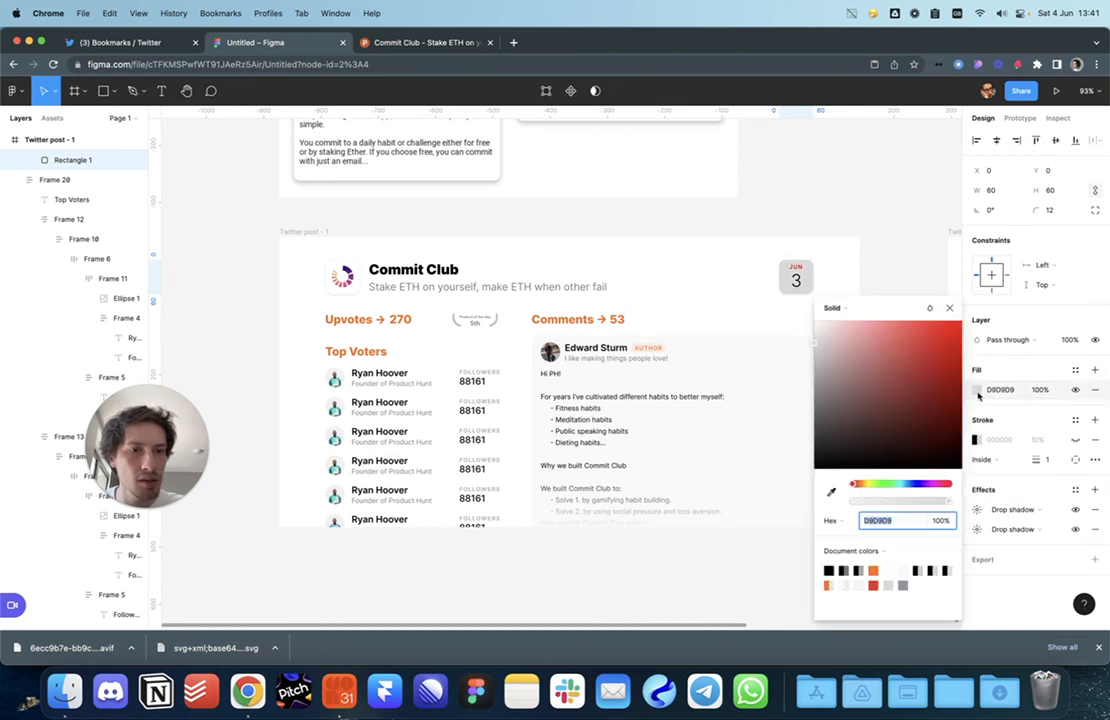
{"action": "type", "text": "fff"}
{"action": "key", "text": "Return"}
{"action": "left_click", "coordinate": [880, 255]}
Step: Set the comment card's fill to a faint warm tint, FBF8F7, sampled from the orange heading
{"action": "scroll", "coordinate": [885, 300], "scroll_direction": "down", "scroll_amount": 1}
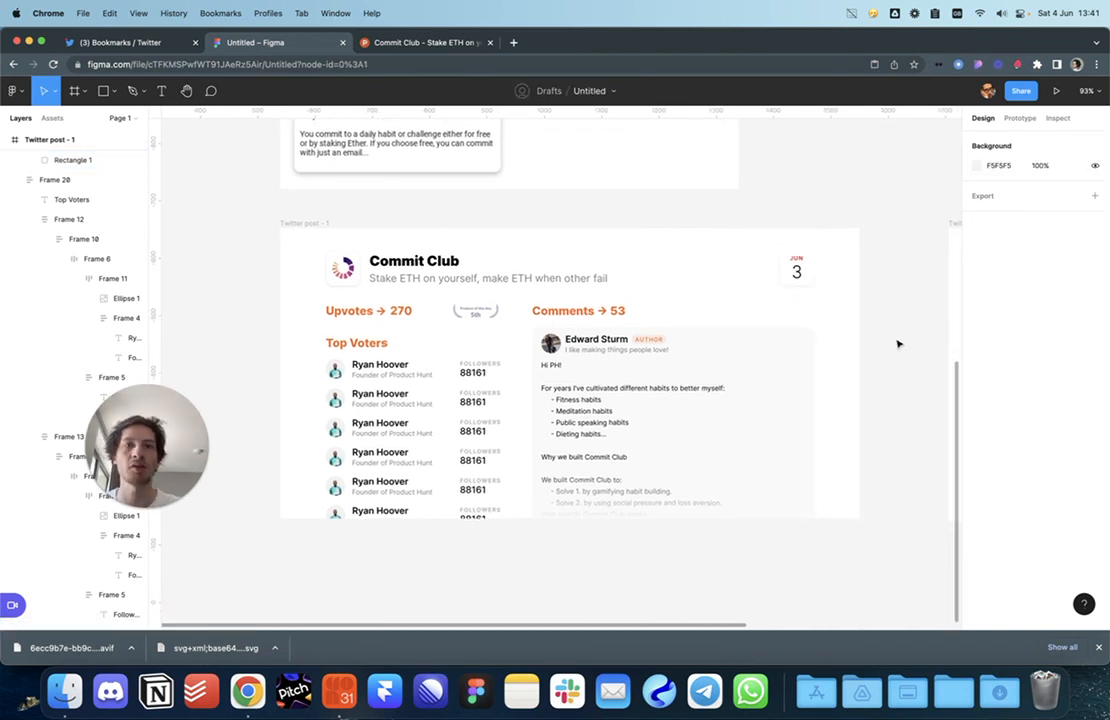
{"action": "scroll", "coordinate": [845, 345], "scroll_direction": "down", "scroll_amount": 1}
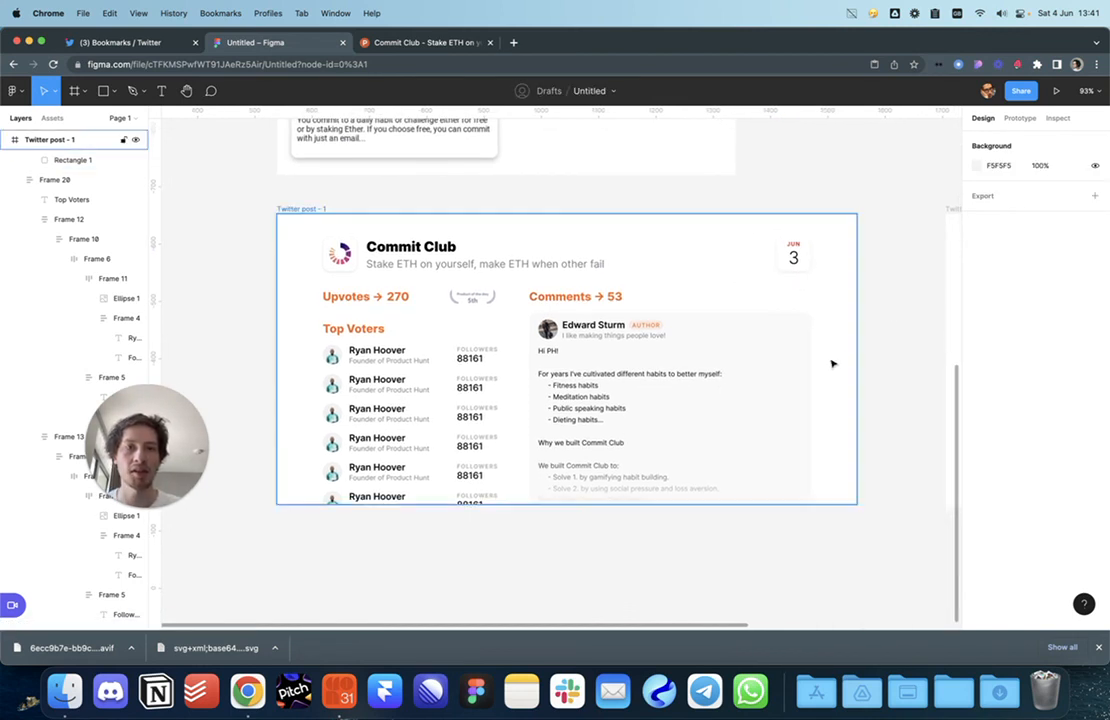
{"action": "left_click", "coordinate": [788, 369]}
{"action": "left_click", "coordinate": [808, 334]}
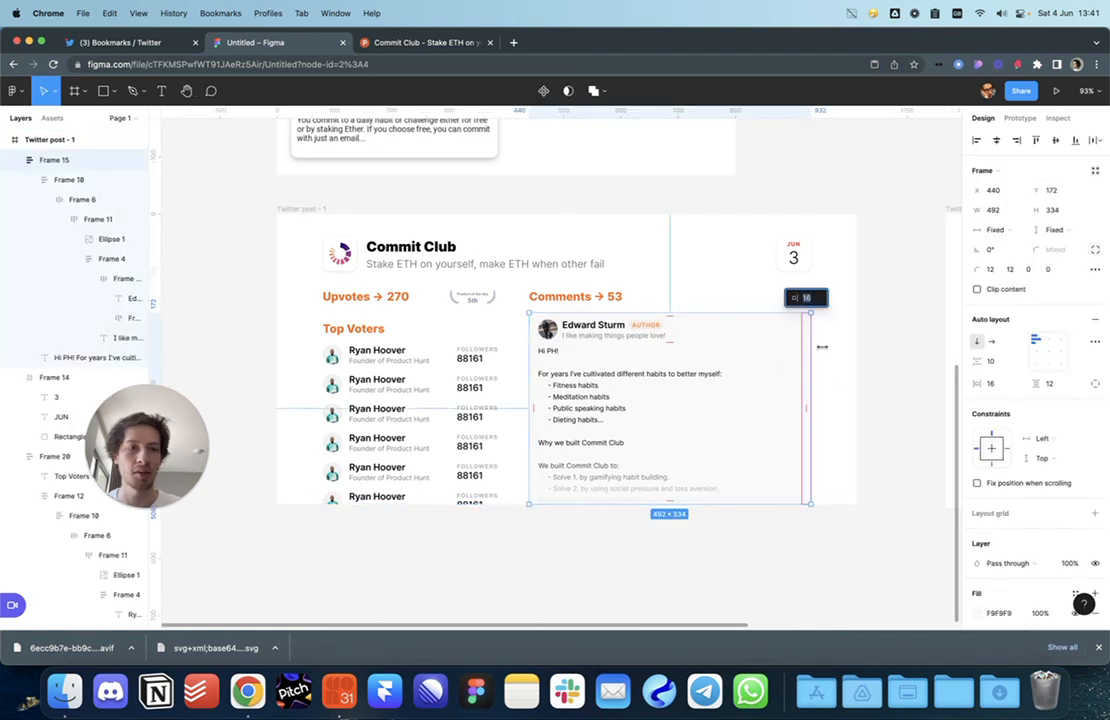
{"action": "left_click", "coordinate": [898, 386]}
{"action": "left_click", "coordinate": [788, 332]}
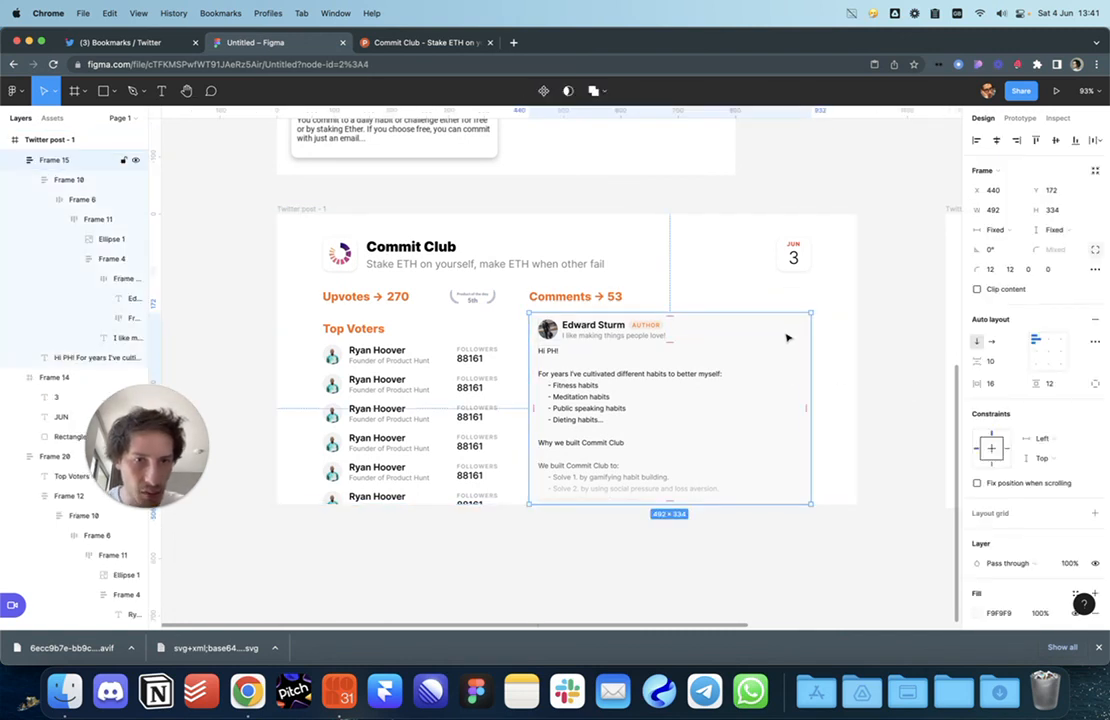
{"action": "left_click", "coordinate": [978, 548]}
{"action": "left_click", "coordinate": [831, 492]}
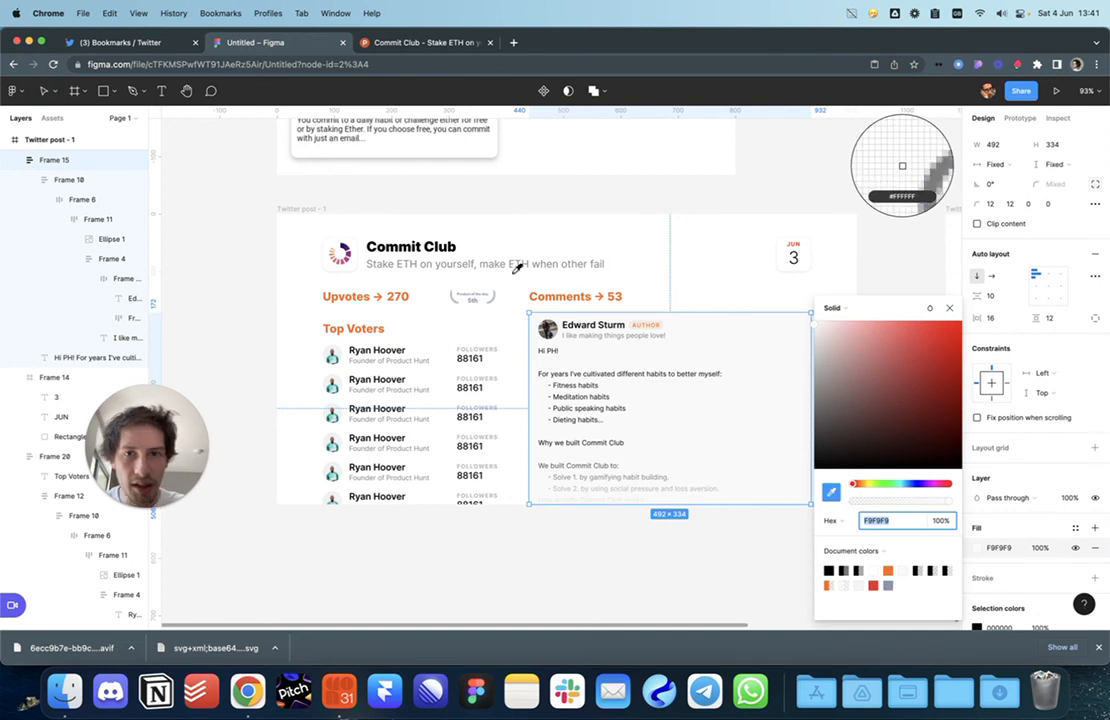
{"action": "left_click", "coordinate": [367, 296]}
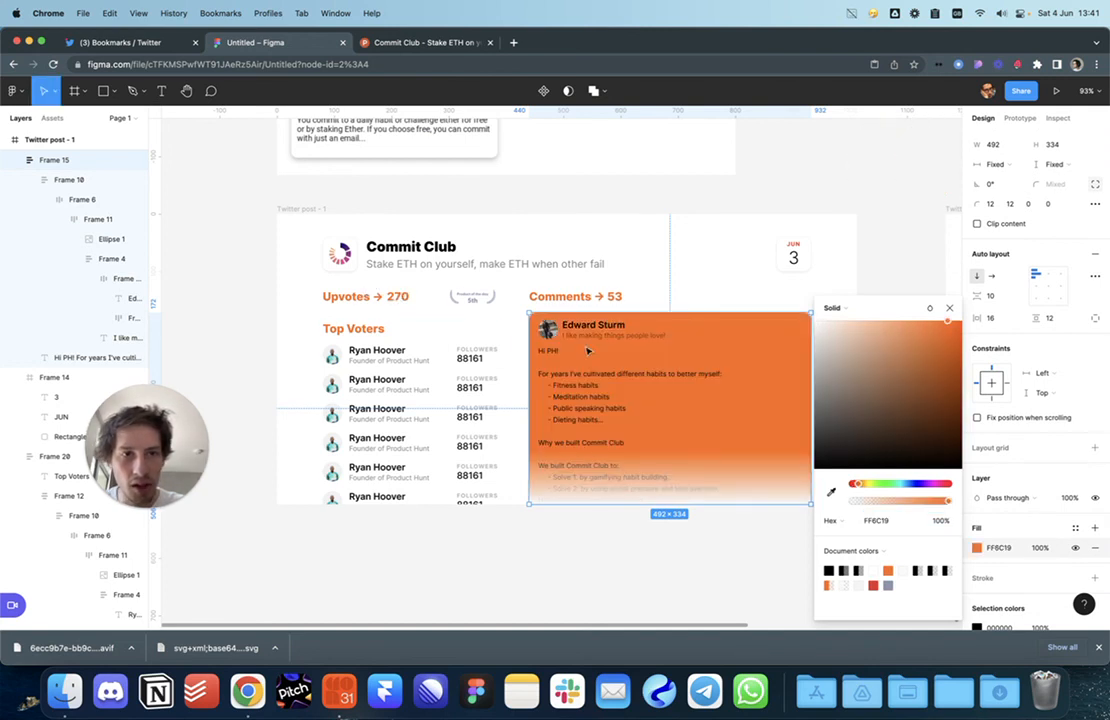
{"action": "left_click_drag", "start_coordinate": [937, 325], "coordinate": [818, 318]}
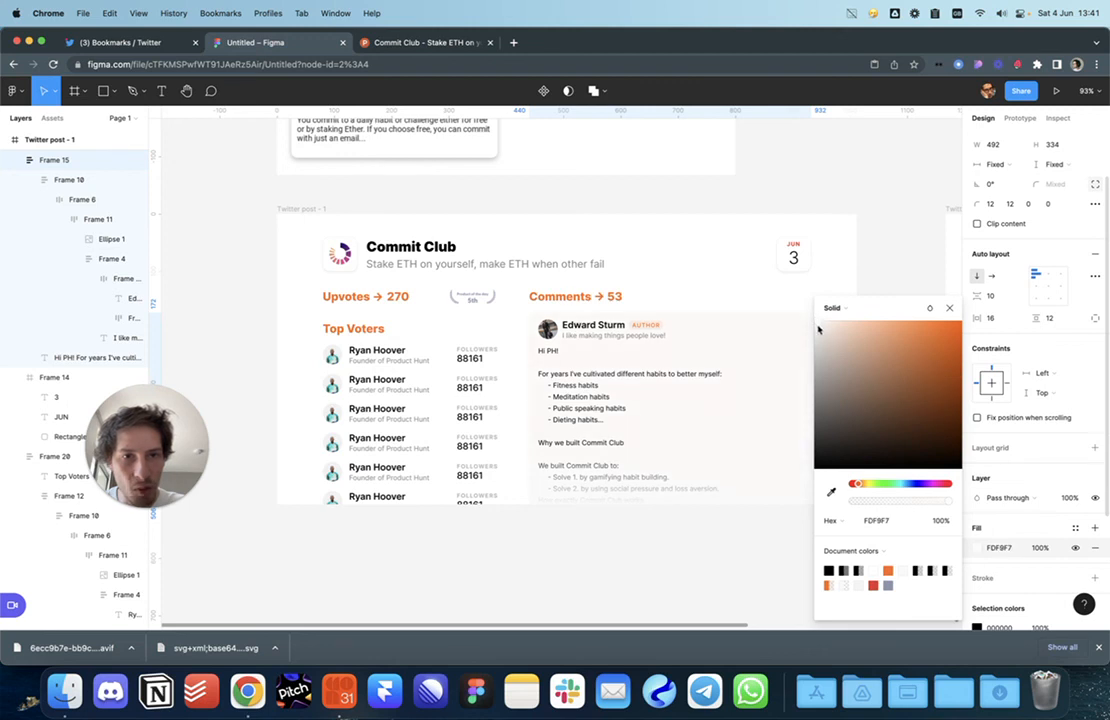
{"action": "left_click_drag", "start_coordinate": [817, 329], "coordinate": [818, 332]}
Step: Set both fade gradient stops to the card's FBF8F7 tint
{"action": "left_click", "coordinate": [880, 268]}
{"action": "left_click", "coordinate": [773, 466]}
{"action": "left_click", "coordinate": [977, 410]}
{"action": "key", "text": "ctrl+c"}
{"action": "left_click", "coordinate": [740, 319]}
{"action": "left_click", "coordinate": [947, 291]}
{"action": "key", "text": "ctrl+c"}
{"action": "left_click", "coordinate": [778, 344]}
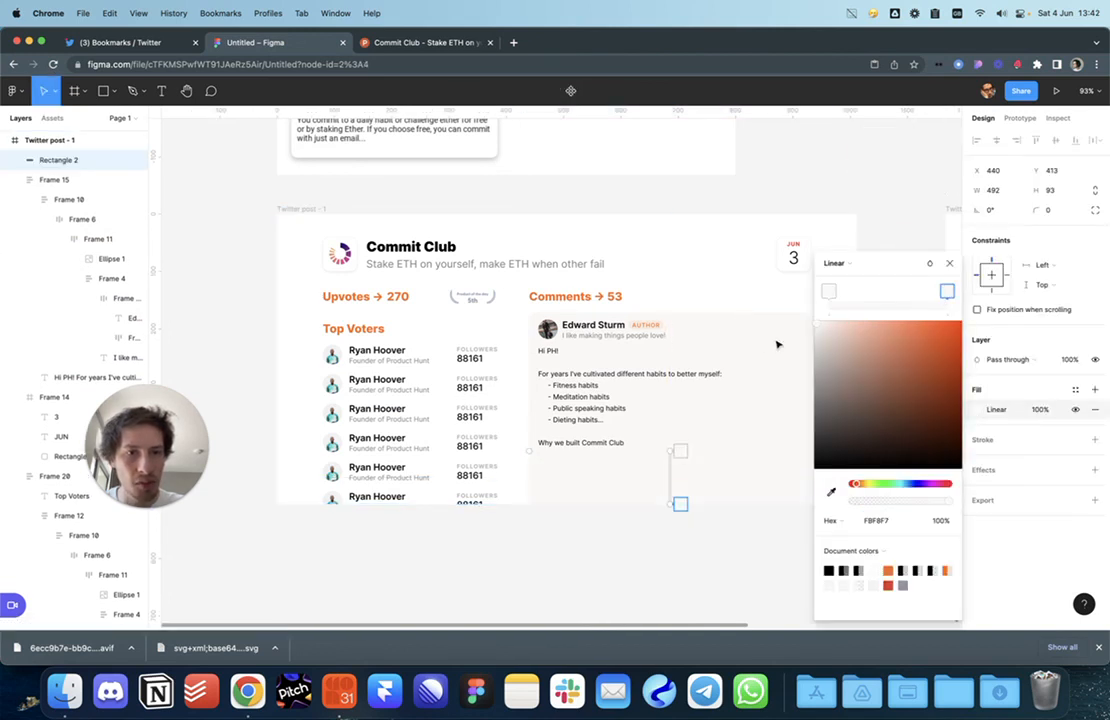
{"action": "left_click", "coordinate": [828, 290]}
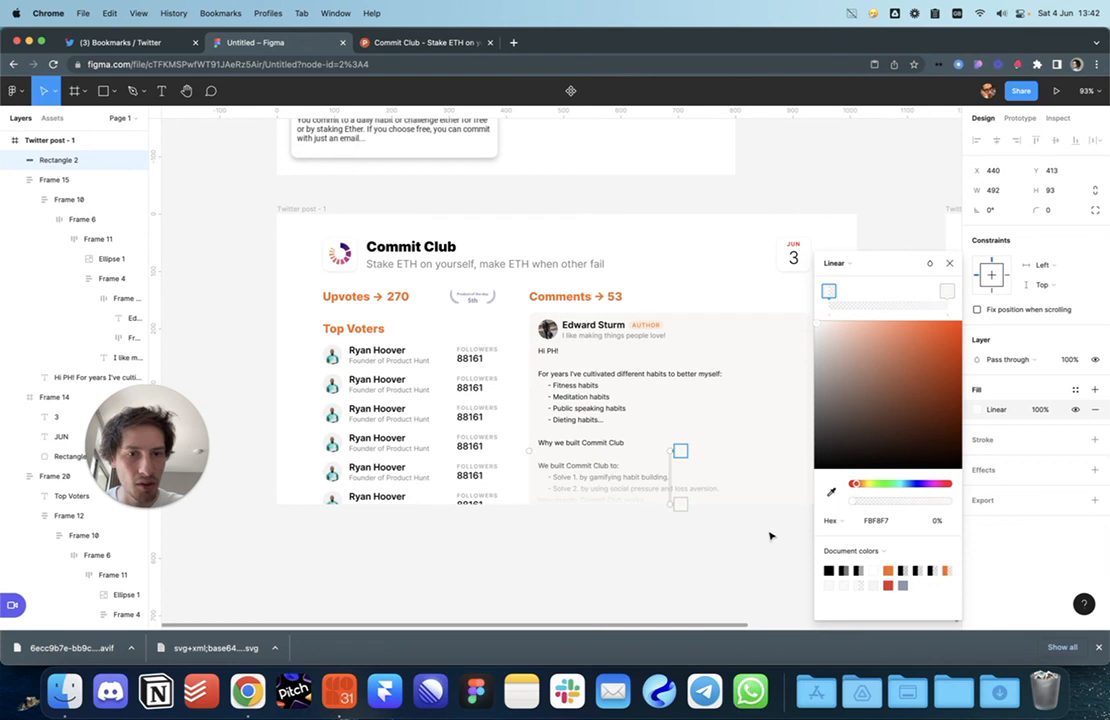
{"action": "left_click", "coordinate": [684, 585]}
{"action": "scroll", "coordinate": [735, 570], "scroll_direction": "left", "scroll_amount": 2}
{"action": "scroll", "coordinate": [708, 589], "scroll_direction": "left", "scroll_amount": 1}
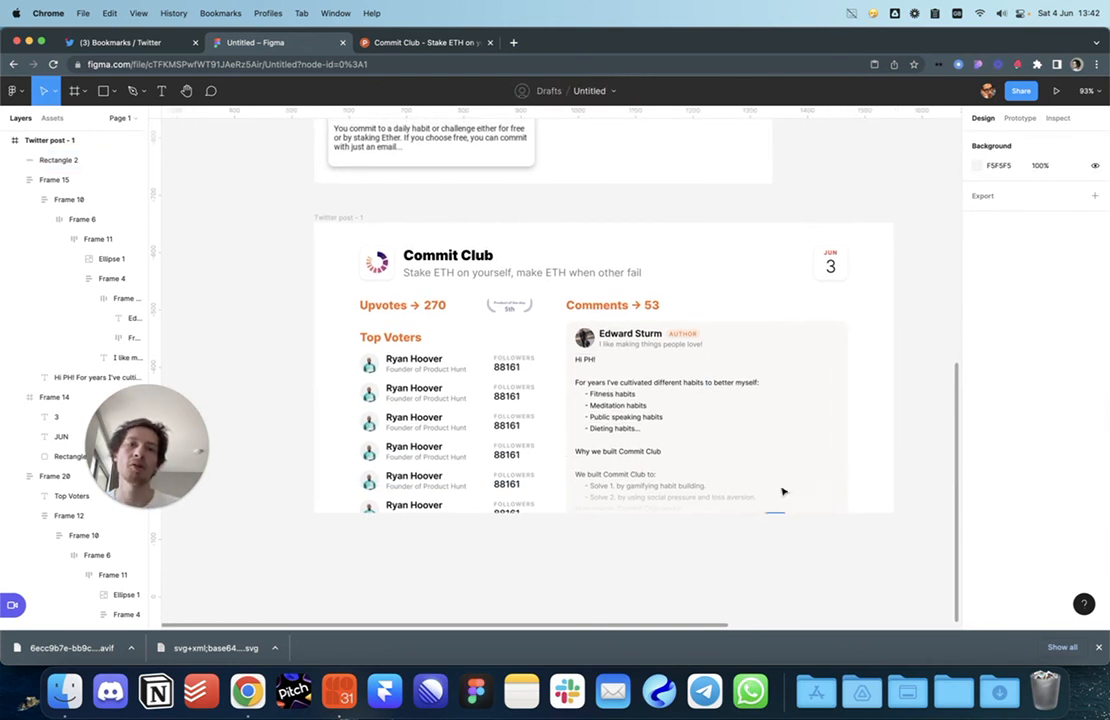
{"action": "scroll", "coordinate": [490, 562], "scroll_direction": "right", "scroll_amount": 2}
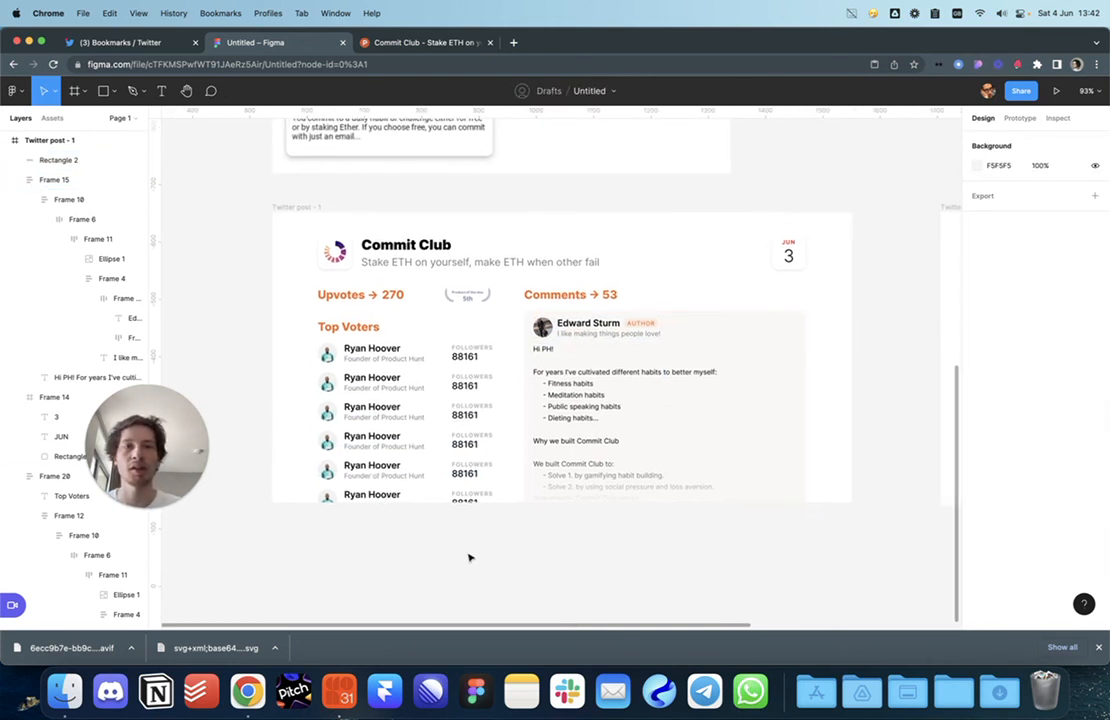
Step: Add padding to Frame 15: a little at the top, left 24, right 32
{"action": "left_click", "coordinate": [691, 333]}
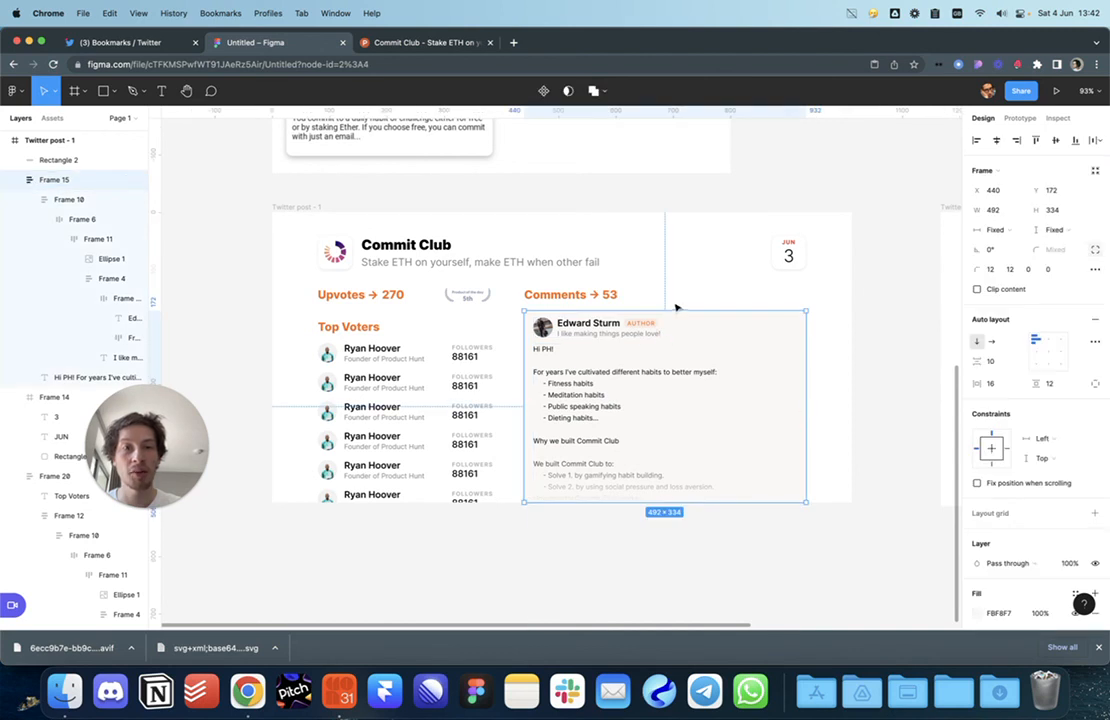
{"action": "left_click_drag", "start_coordinate": [664, 313], "coordinate": [664, 316]}
{"action": "left_click_drag", "start_coordinate": [524, 383], "coordinate": [533, 401]}
{"action": "left_click_drag", "start_coordinate": [801, 407], "coordinate": [792, 405]}
{"action": "left_click", "coordinate": [768, 552]}
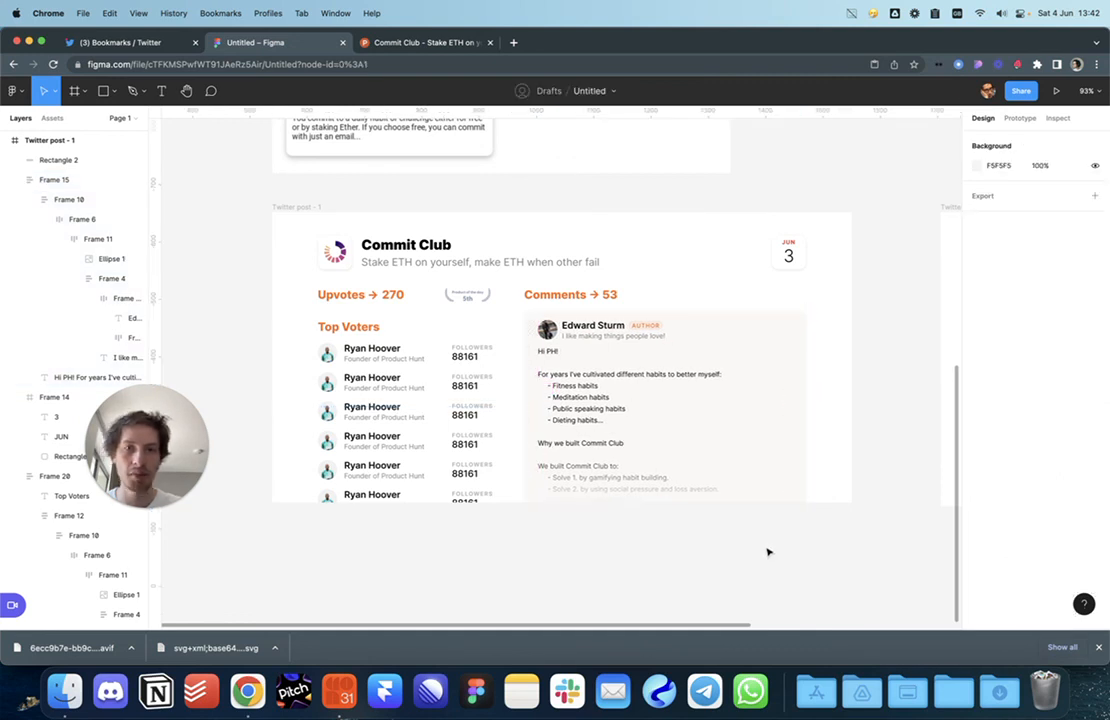
Step: Raise the comment card's top padding to 24 and its left padding to 48
{"action": "left_click", "coordinate": [716, 359]}
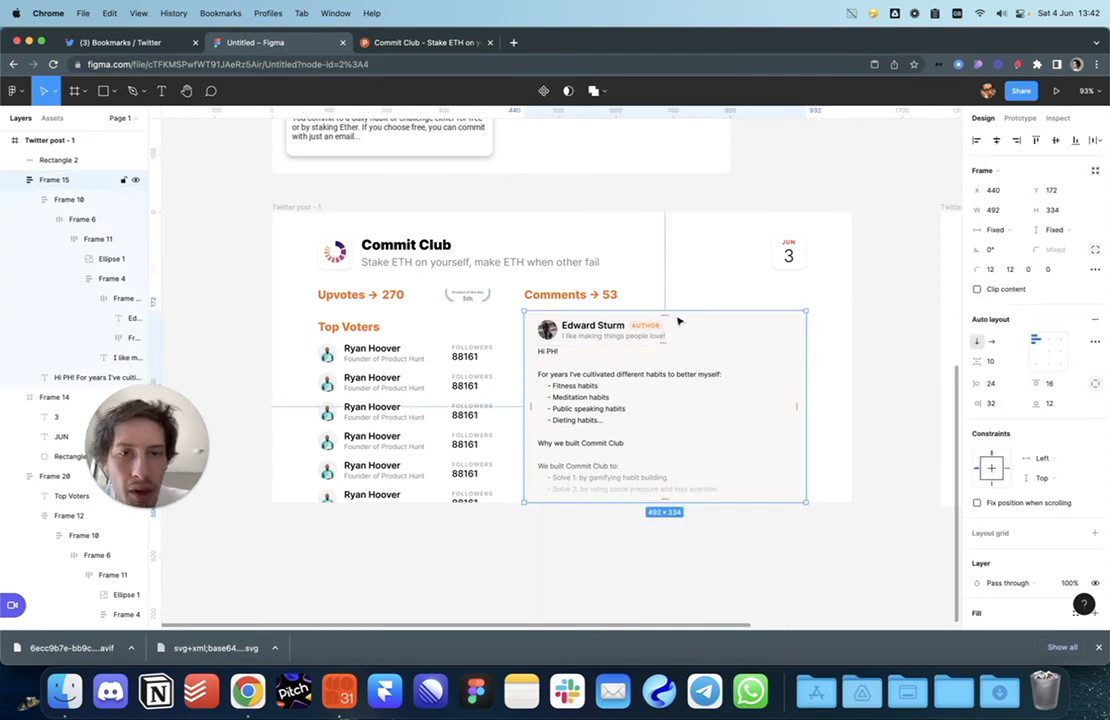
{"action": "left_click_drag", "start_coordinate": [661, 316], "coordinate": [664, 321]}
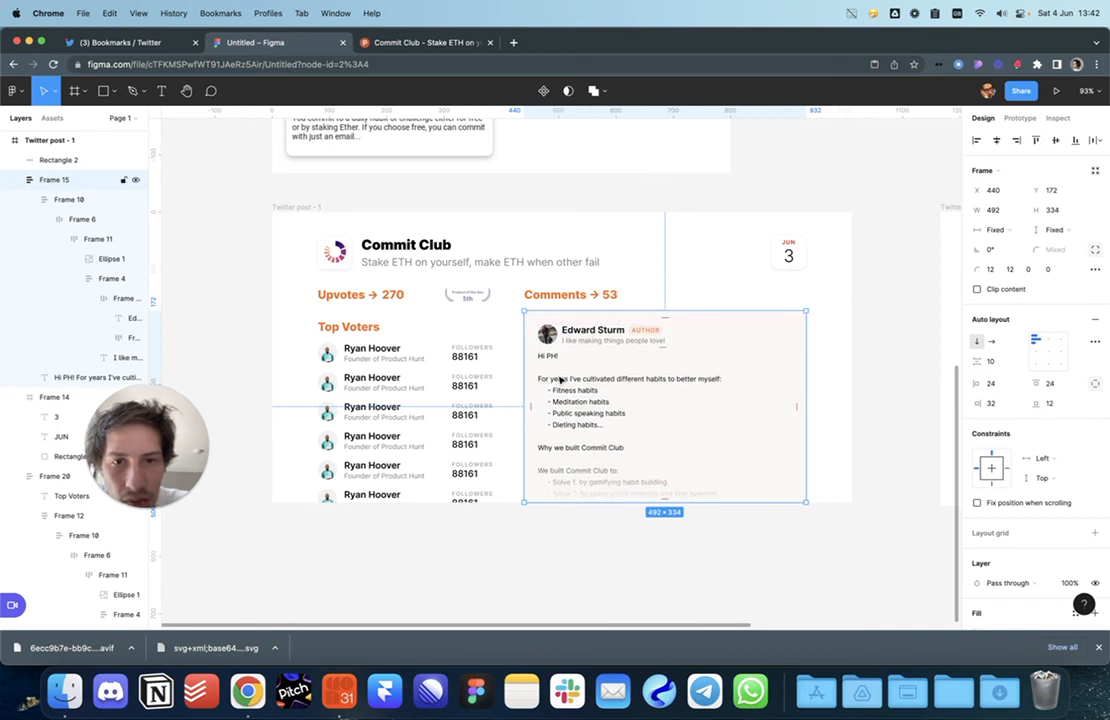
{"action": "left_click_drag", "start_coordinate": [533, 404], "coordinate": [545, 402]}
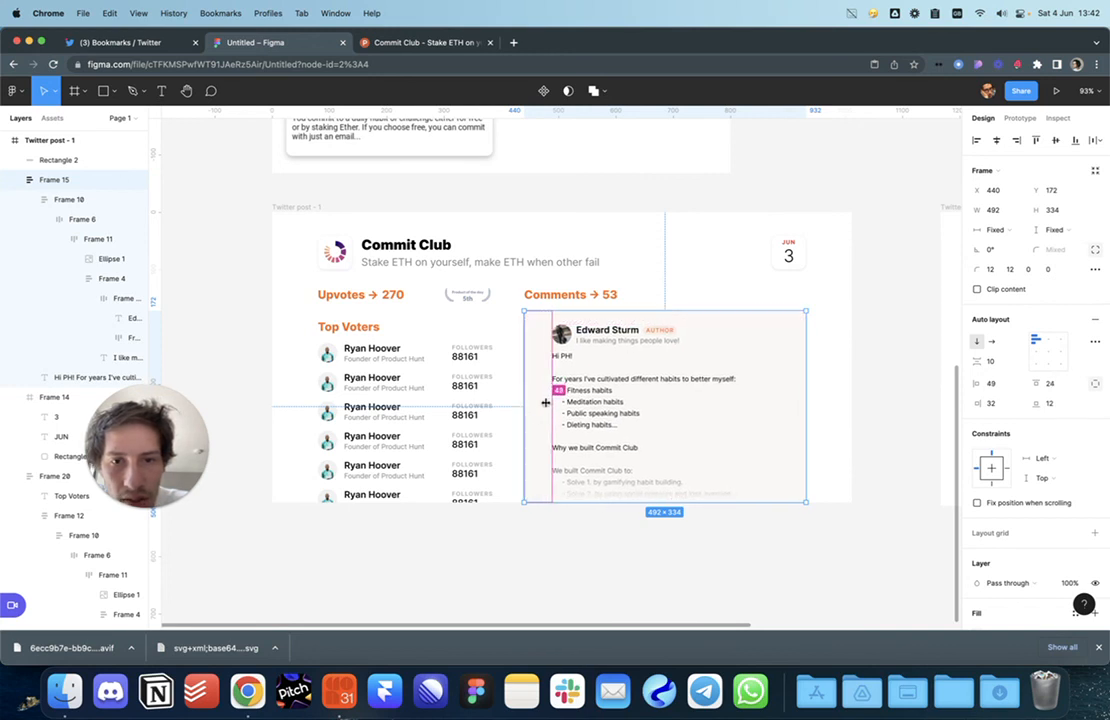
{"action": "left_click", "coordinate": [565, 567]}
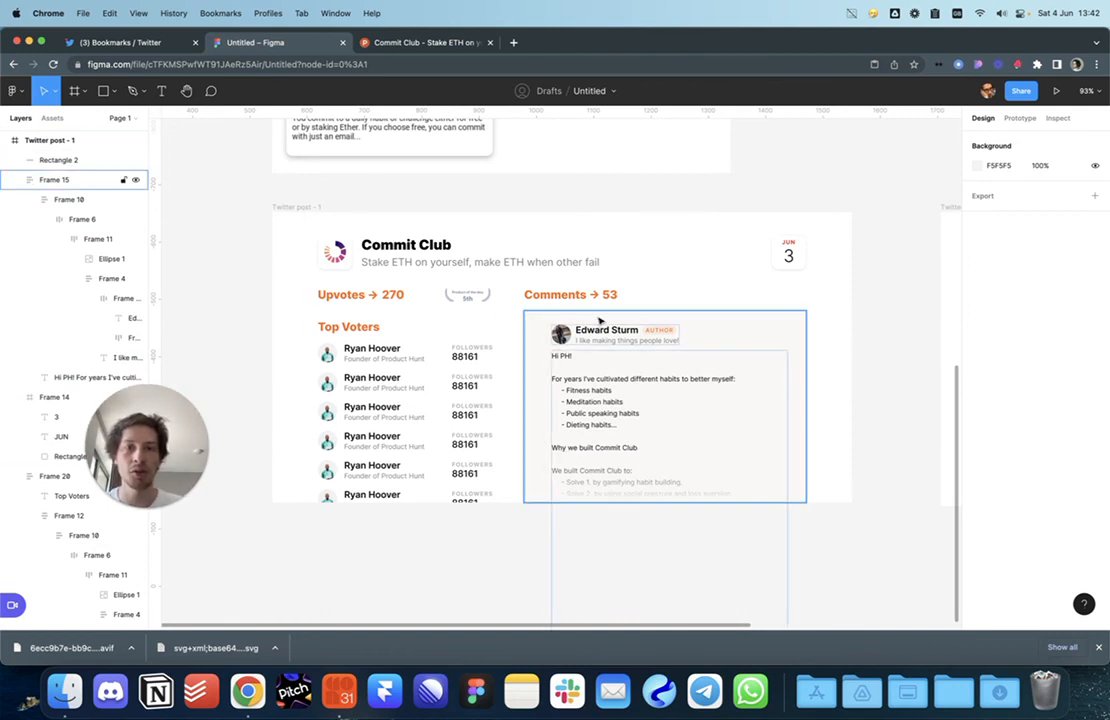
{"action": "left_click", "coordinate": [651, 320]}
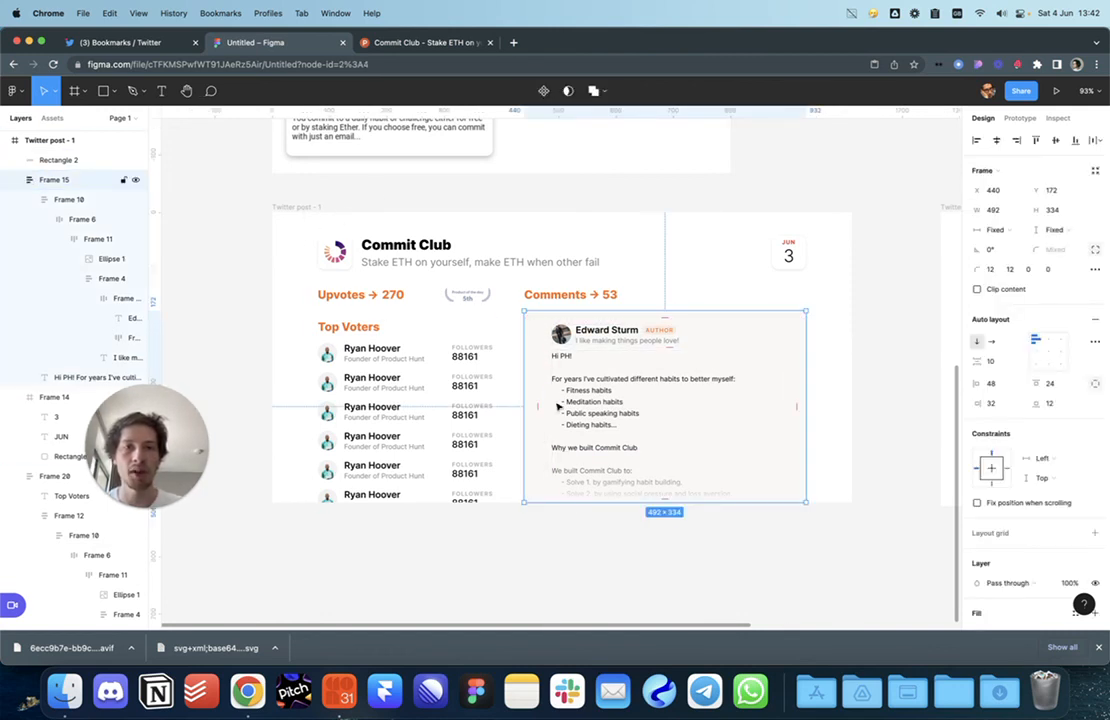
{"action": "left_click", "coordinate": [584, 568]}
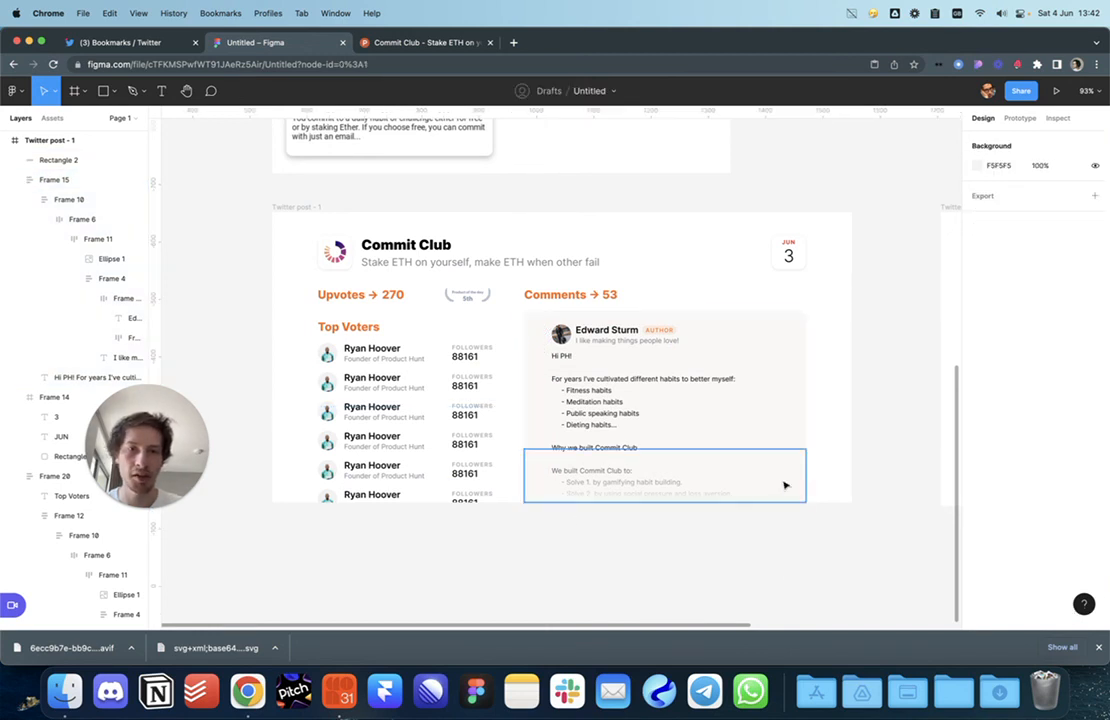
{"action": "left_click_drag", "start_coordinate": [589, 560], "coordinate": [646, 574]}
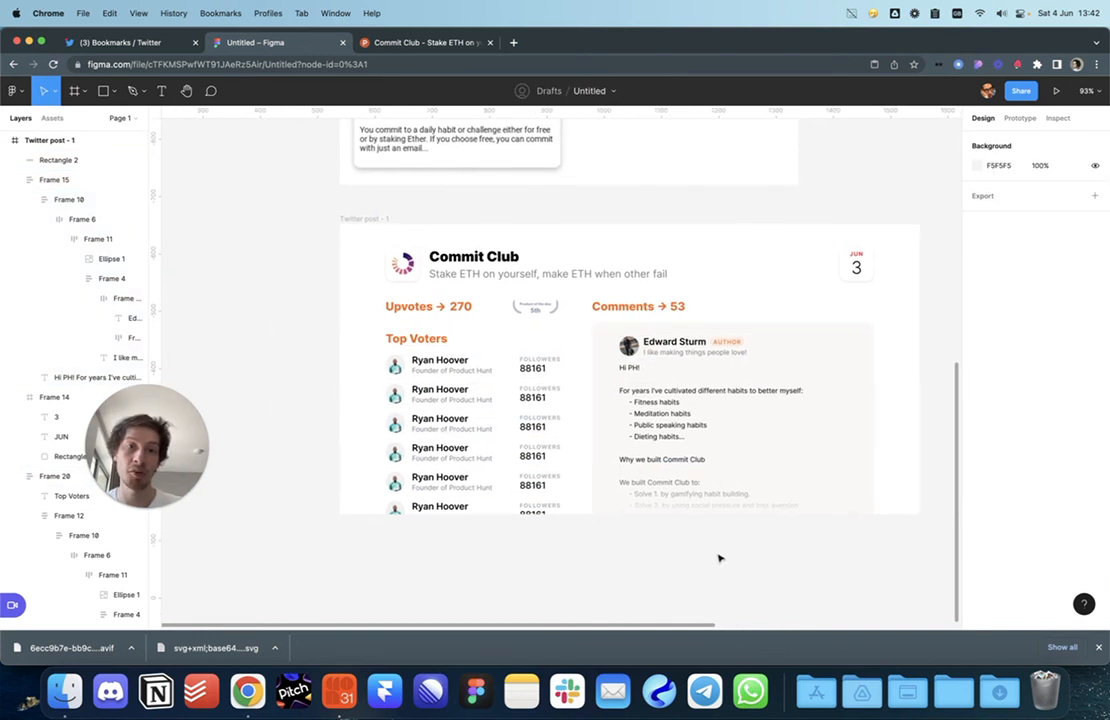
{"action": "scroll", "coordinate": [720, 500], "scroll_direction": "right", "scroll_amount": 3}
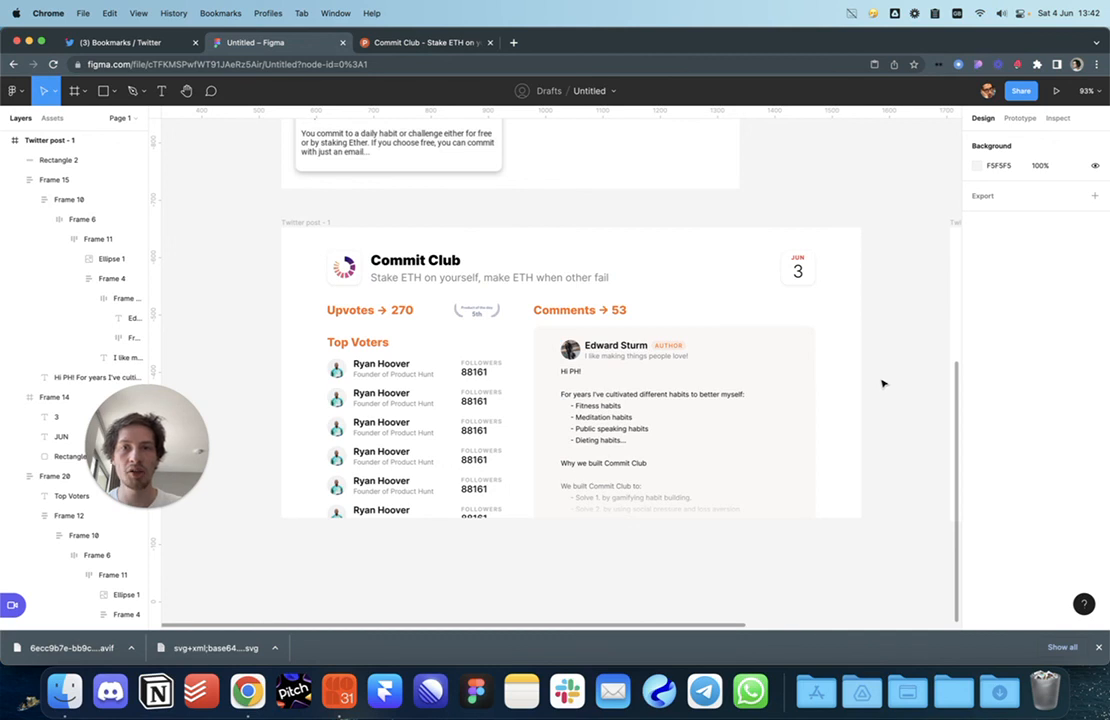
{"action": "left_click", "coordinate": [798, 270]}
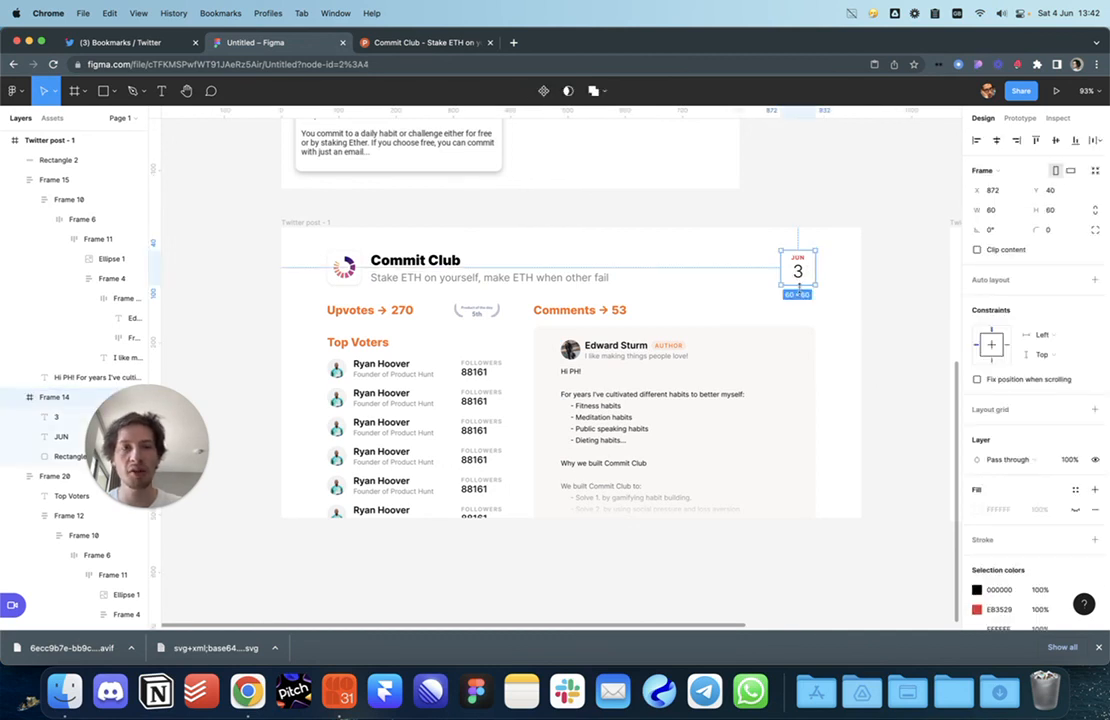
{"action": "left_click_drag", "start_coordinate": [800, 270], "coordinate": [271, 270]}
{"action": "left_click", "coordinate": [271, 270]}
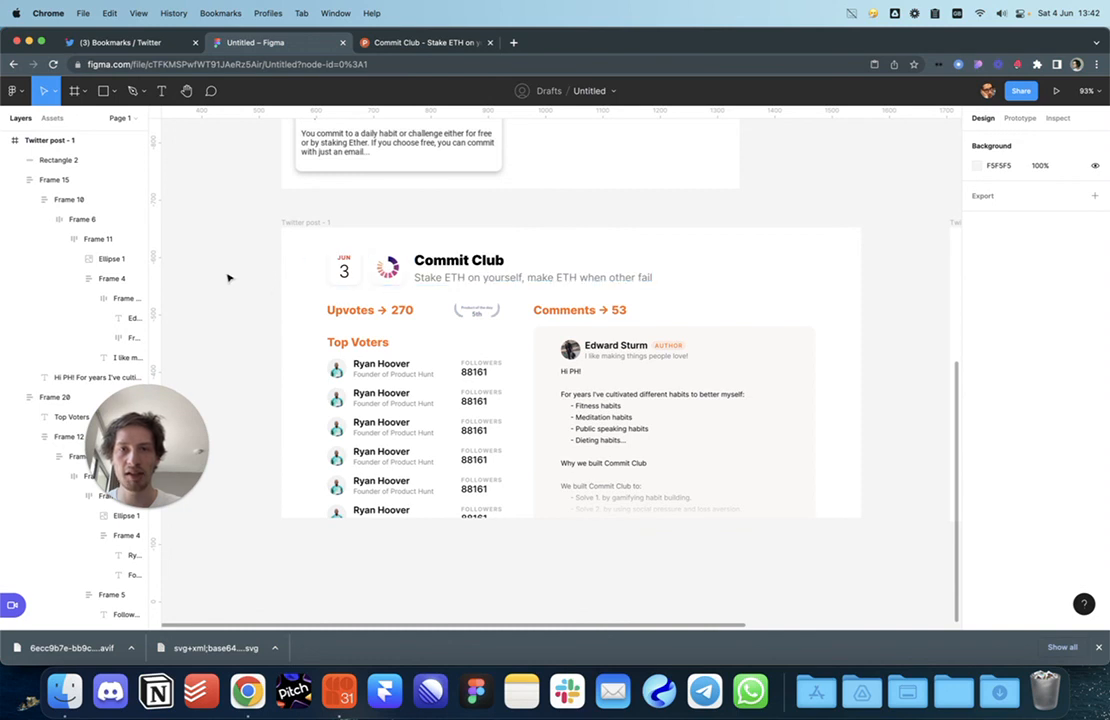
{"action": "key", "text": "super+z"}
{"action": "key", "text": "Escape"}
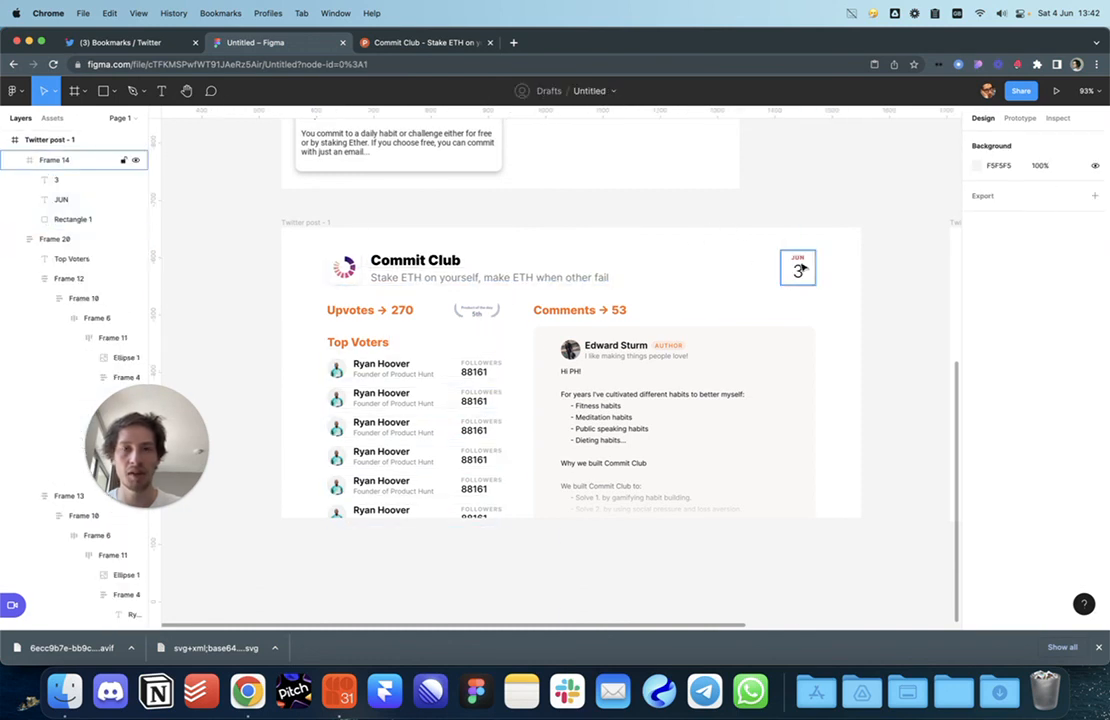
{"action": "scroll", "coordinate": [845, 270], "scroll_direction": "down", "scroll_amount": 3}
{"action": "scroll", "coordinate": [851, 279], "scroll_direction": "up", "scroll_amount": 6}
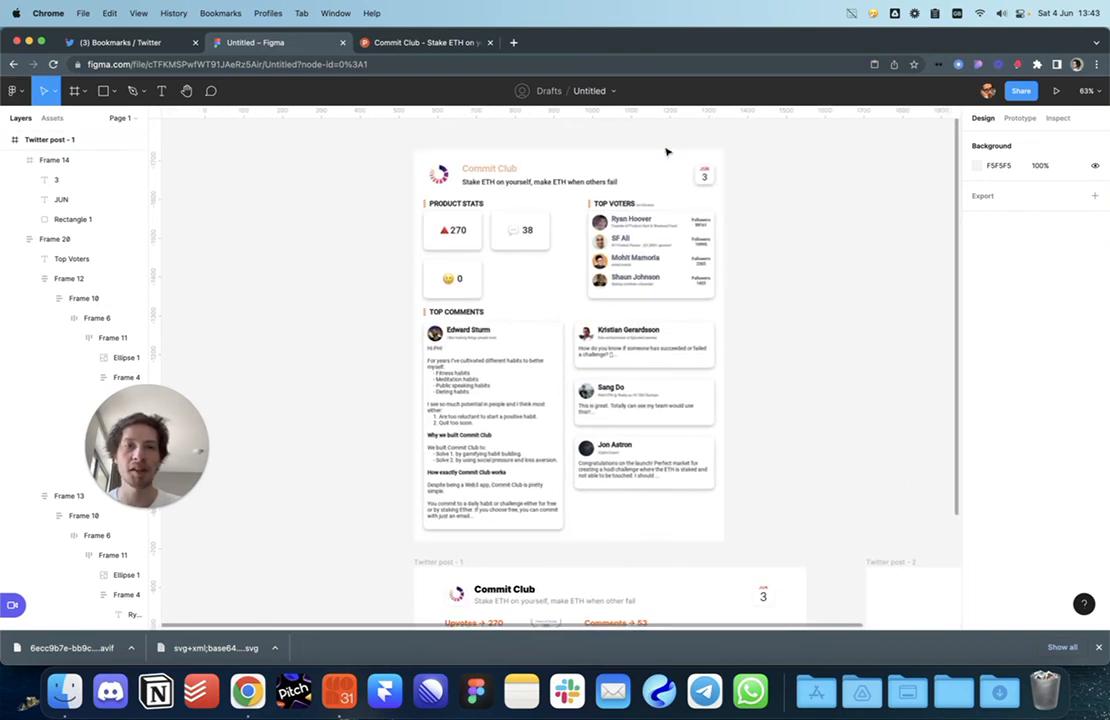
{"action": "scroll", "coordinate": [768, 302], "scroll_direction": "down", "scroll_amount": 5}
{"action": "scroll", "coordinate": [719, 285], "scroll_direction": "up", "scroll_amount": 5}
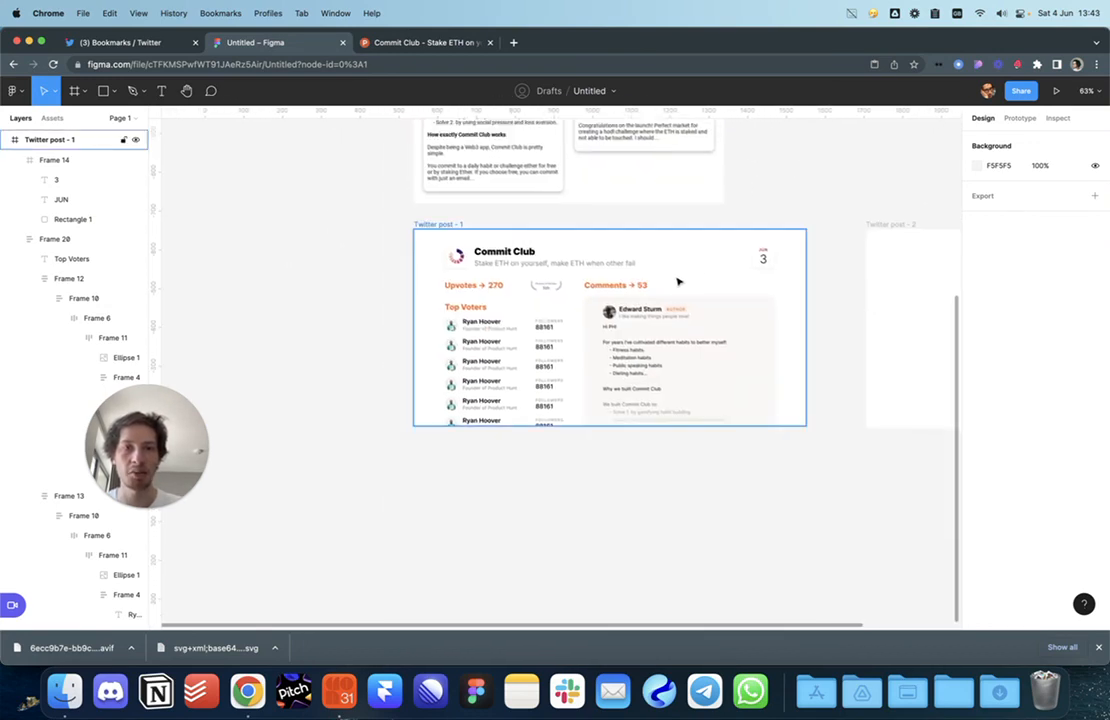
{"action": "left_click_drag", "start_coordinate": [668, 285], "coordinate": [652, 292]}
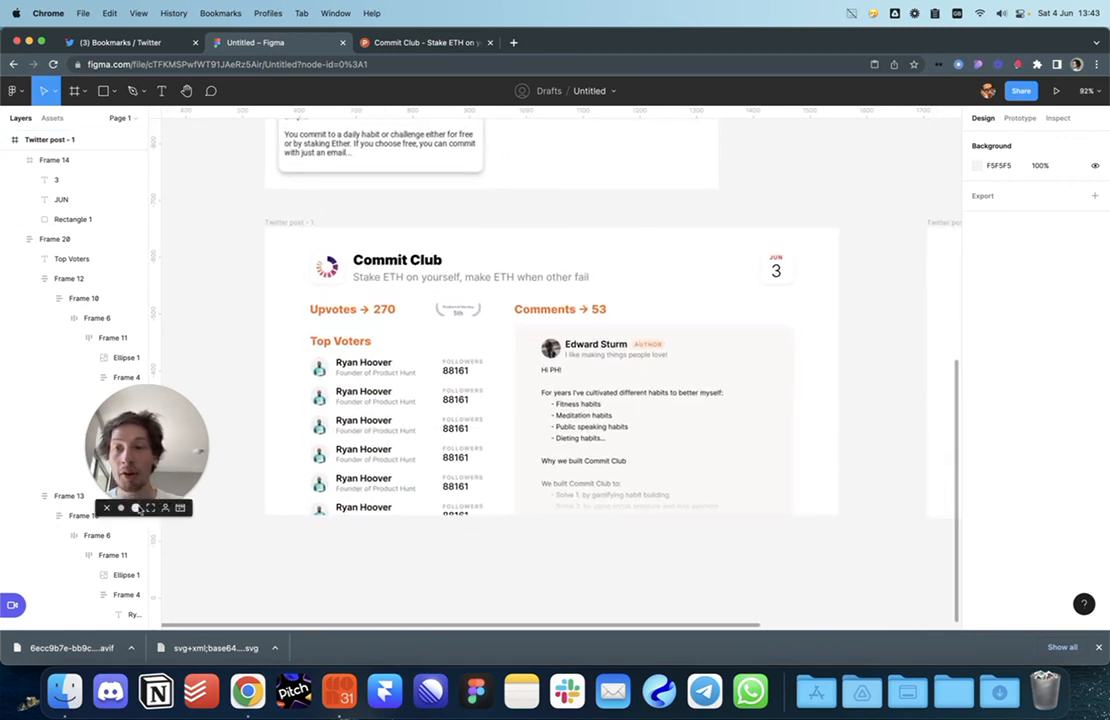
Step: Dismiss Chrome's downloads bar and frame the canvas to compare both posts
{"action": "left_click", "coordinate": [137, 508]}
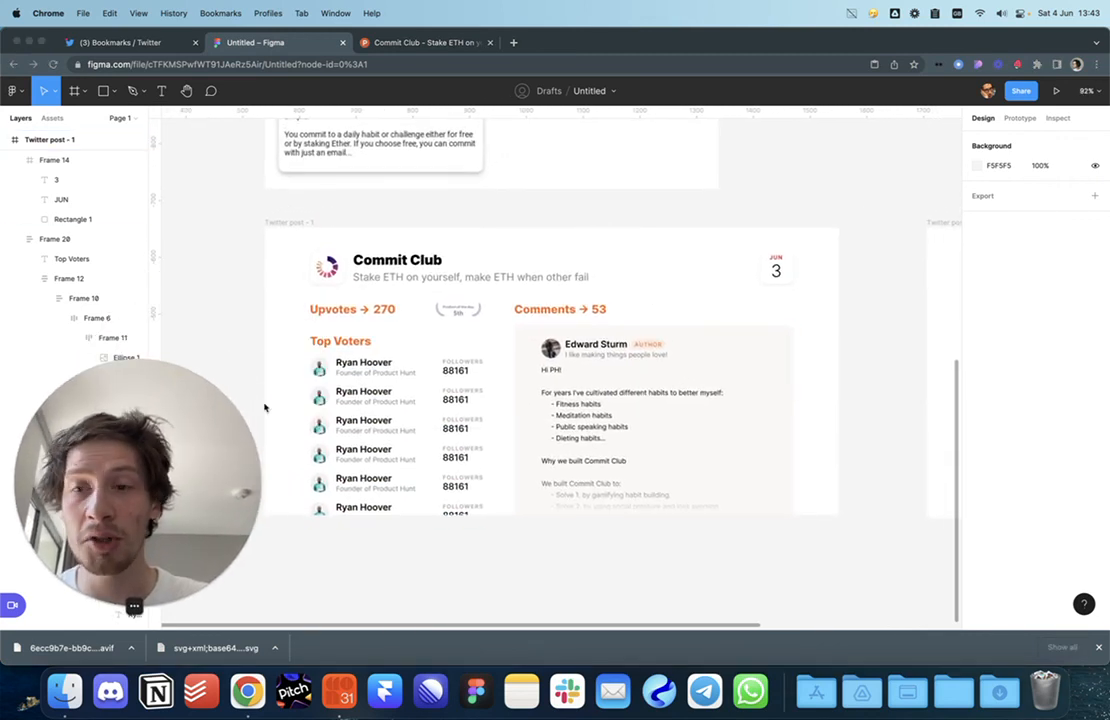
{"action": "left_click_drag", "start_coordinate": [558, 538], "coordinate": [581, 563]}
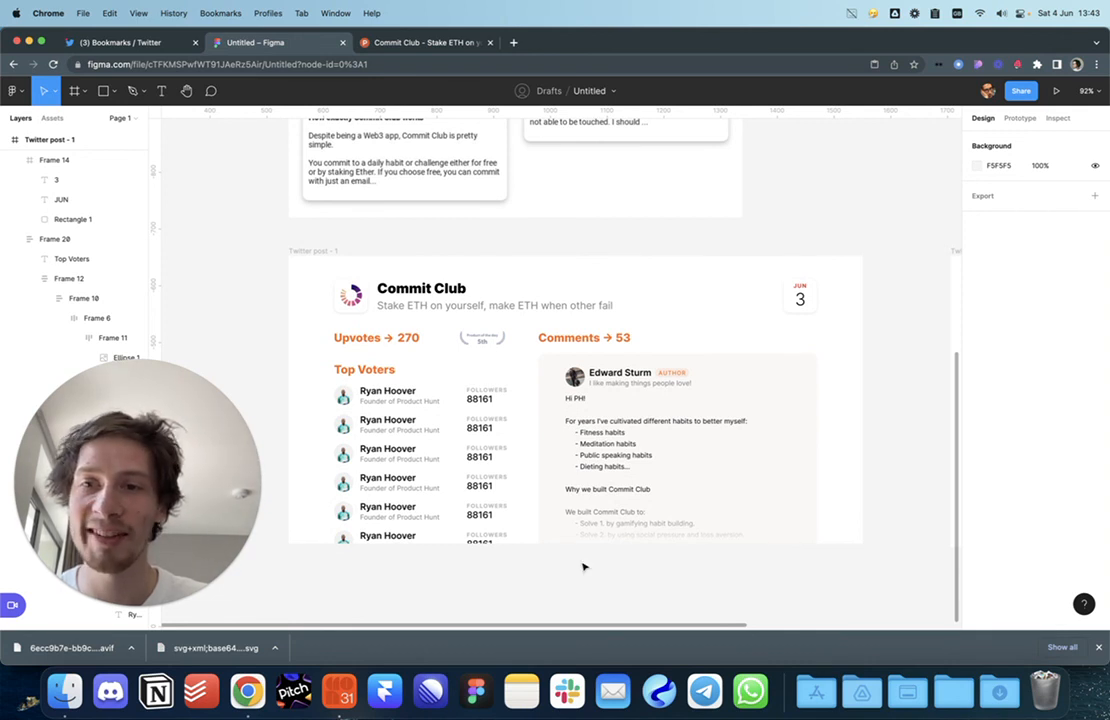
{"action": "left_click_drag", "start_coordinate": [600, 567], "coordinate": [610, 577]}
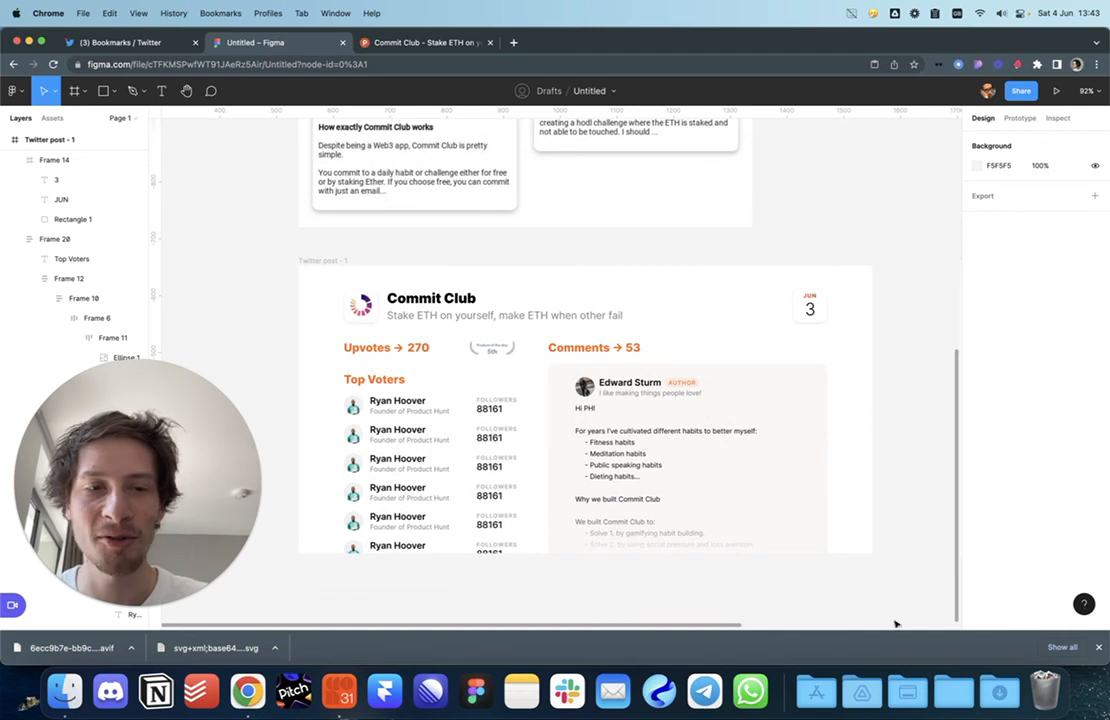
{"action": "left_click", "coordinate": [1098, 647]}
{"action": "scroll", "coordinate": [871, 578], "scroll_direction": "down", "scroll_amount": 5}
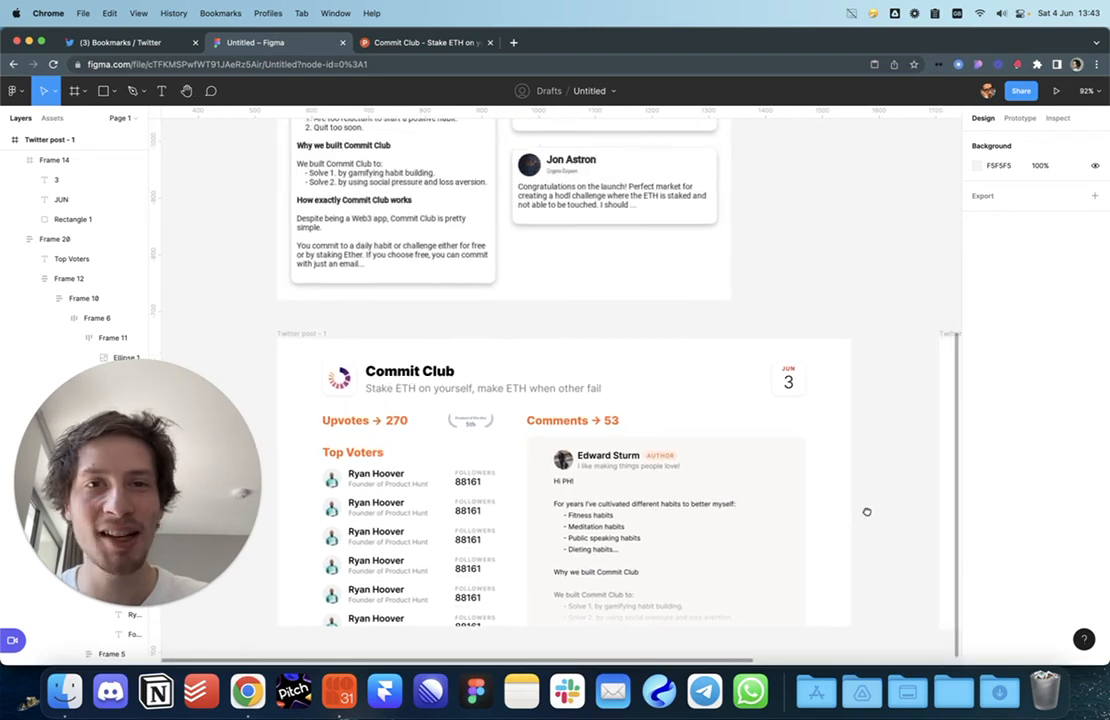
{"action": "left_click_drag", "start_coordinate": [863, 388], "coordinate": [793, 569]}
{"action": "left_click_drag", "start_coordinate": [790, 403], "coordinate": [755, 275]}
{"action": "scroll", "coordinate": [755, 275], "scroll_direction": "down", "scroll_amount": 2}
{"action": "scroll", "coordinate": [776, 305], "scroll_direction": "up", "scroll_amount": 5}
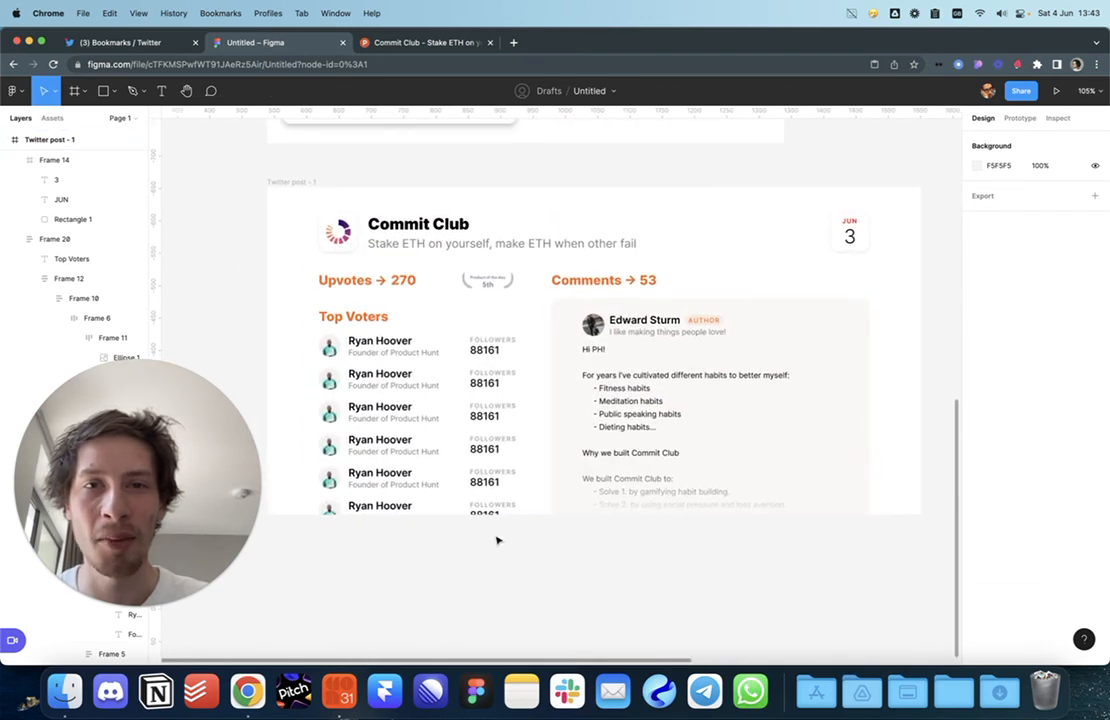
Step: Shrink the Stake ETH subtitle to font size 16
{"action": "left_click", "coordinate": [500, 243]}
{"action": "left_click", "coordinate": [1056, 349]}
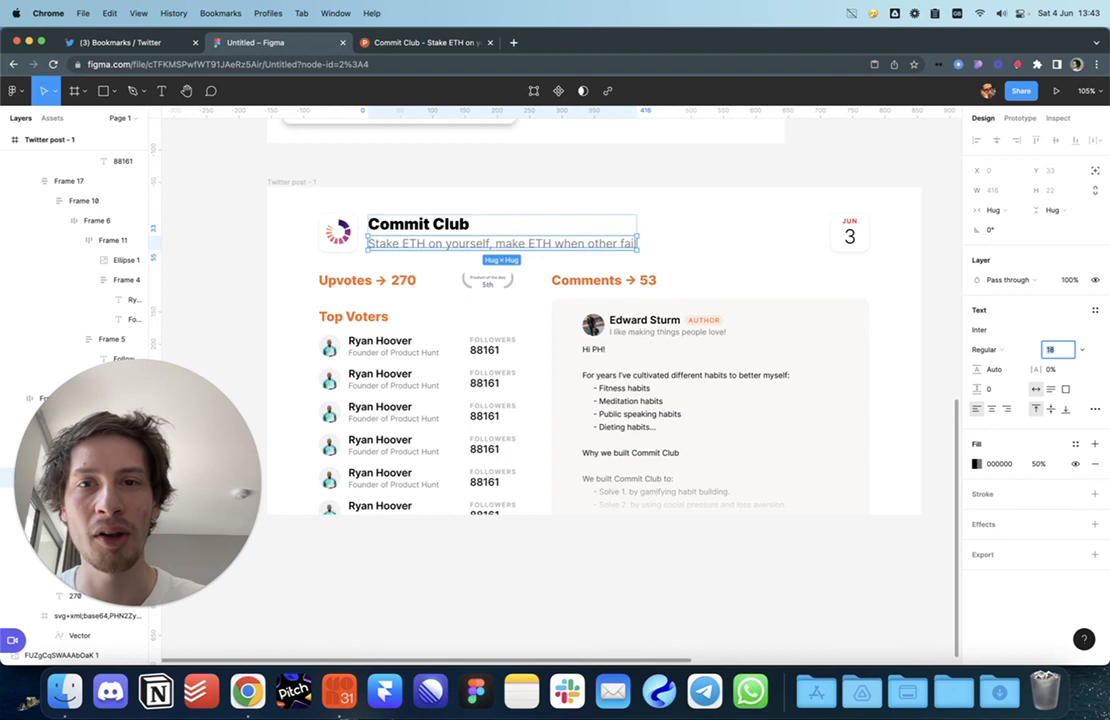
{"action": "key", "text": "Down"}
{"action": "key", "text": "Down"}
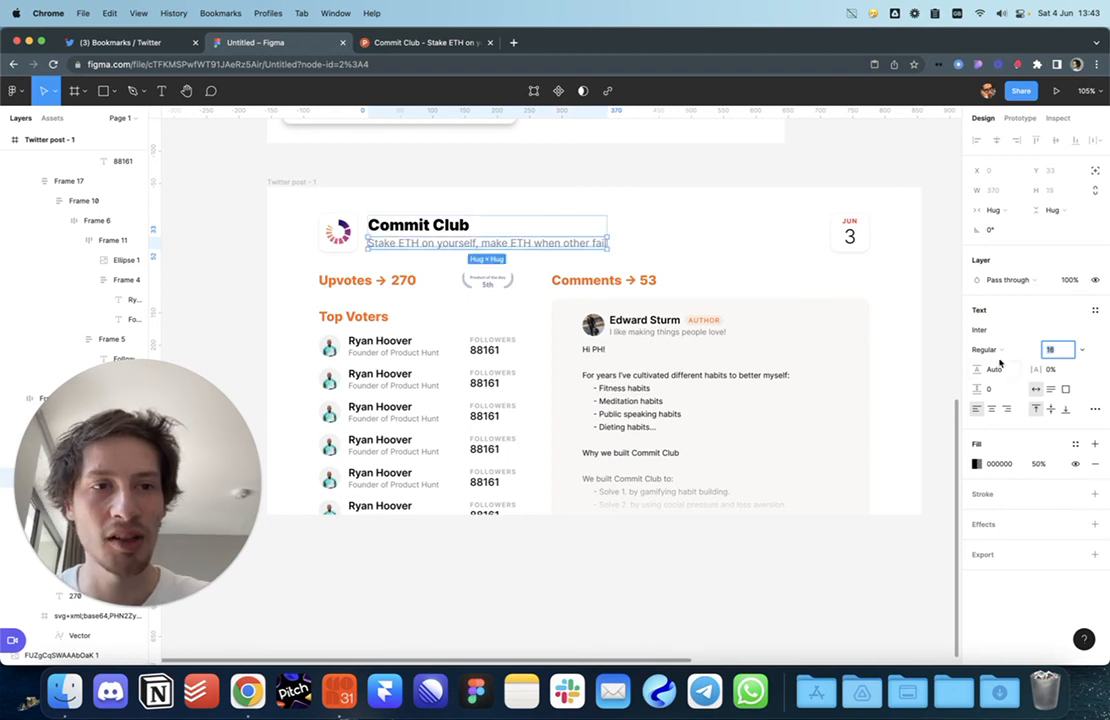
{"action": "left_click", "coordinate": [797, 164]}
Step: Raise the Commit Club title's letter spacing to 1%
{"action": "left_click", "coordinate": [563, 237], "text": "super"}
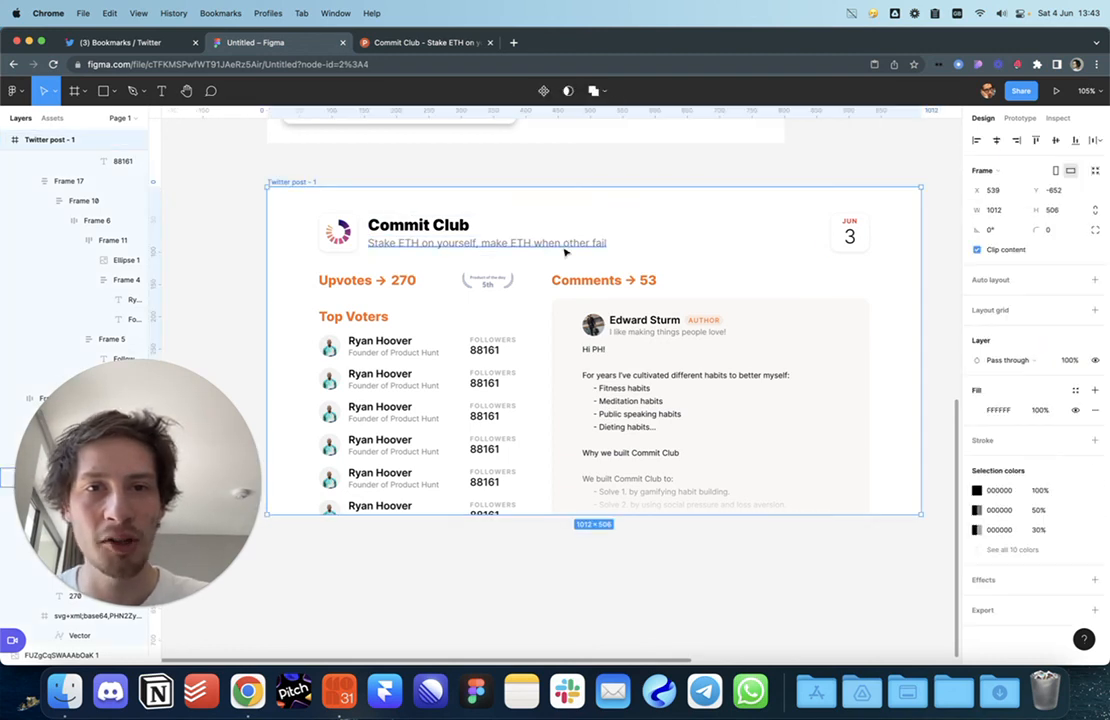
{"action": "left_click", "coordinate": [566, 248], "text": "super"}
{"action": "left_click", "coordinate": [758, 177]}
{"action": "scroll", "coordinate": [748, 182], "scroll_direction": "up", "scroll_amount": 1}
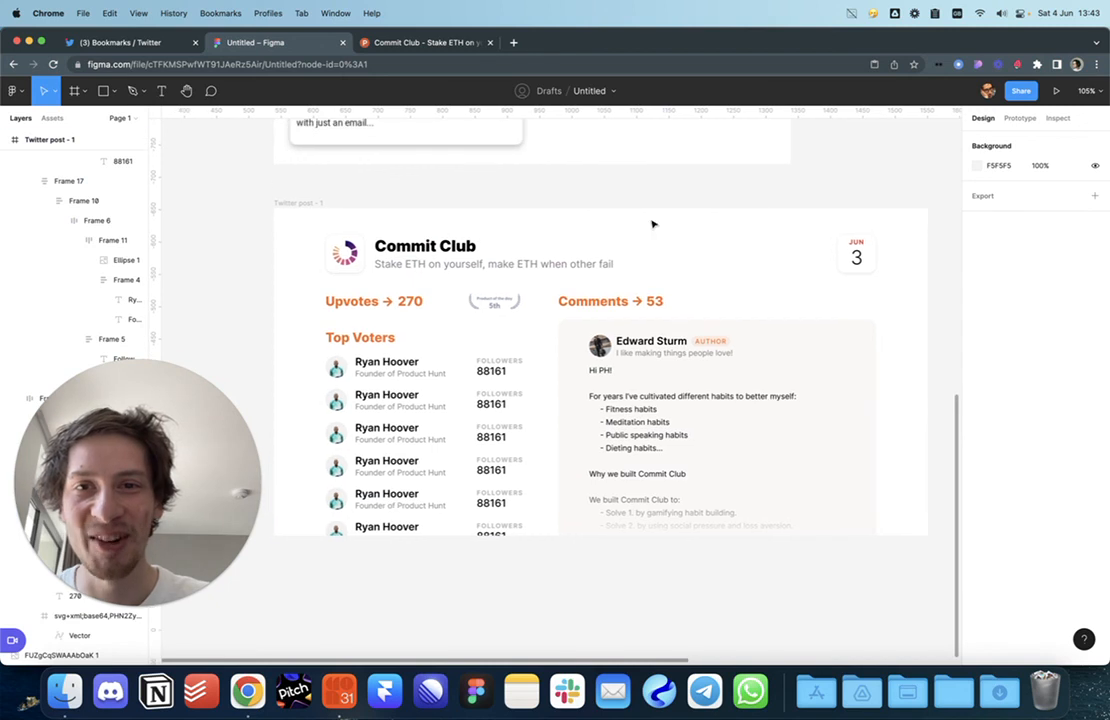
{"action": "left_click", "coordinate": [441, 247], "text": "super"}
{"action": "key", "text": "Up"}
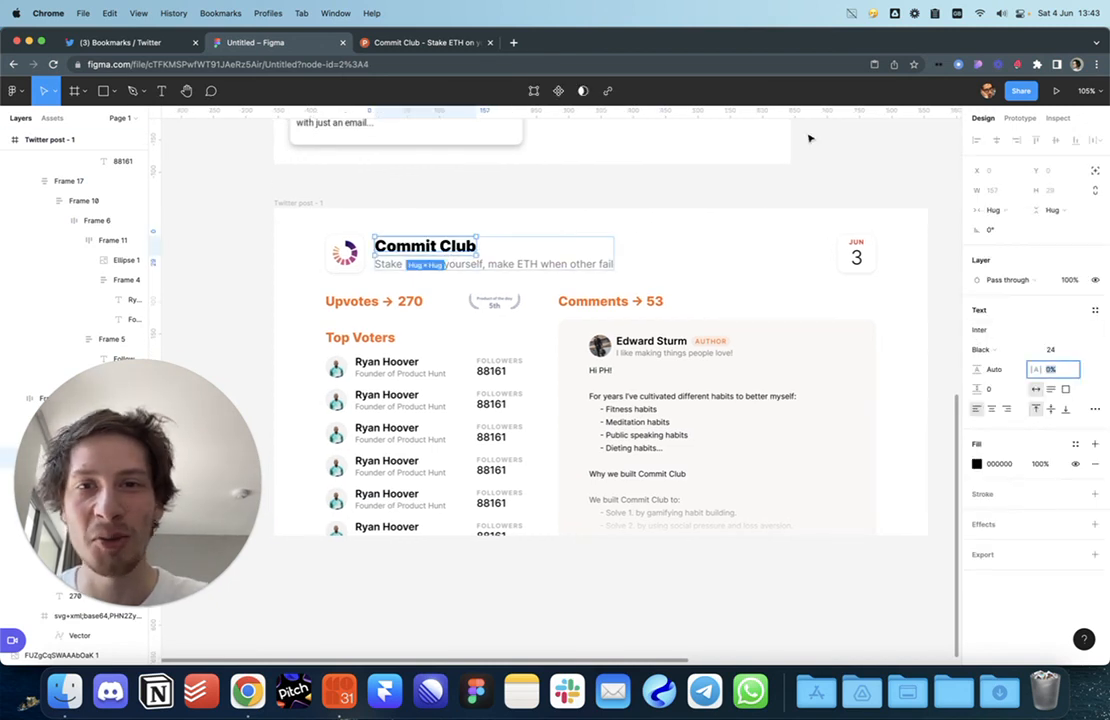
{"action": "left_click", "coordinate": [834, 190]}
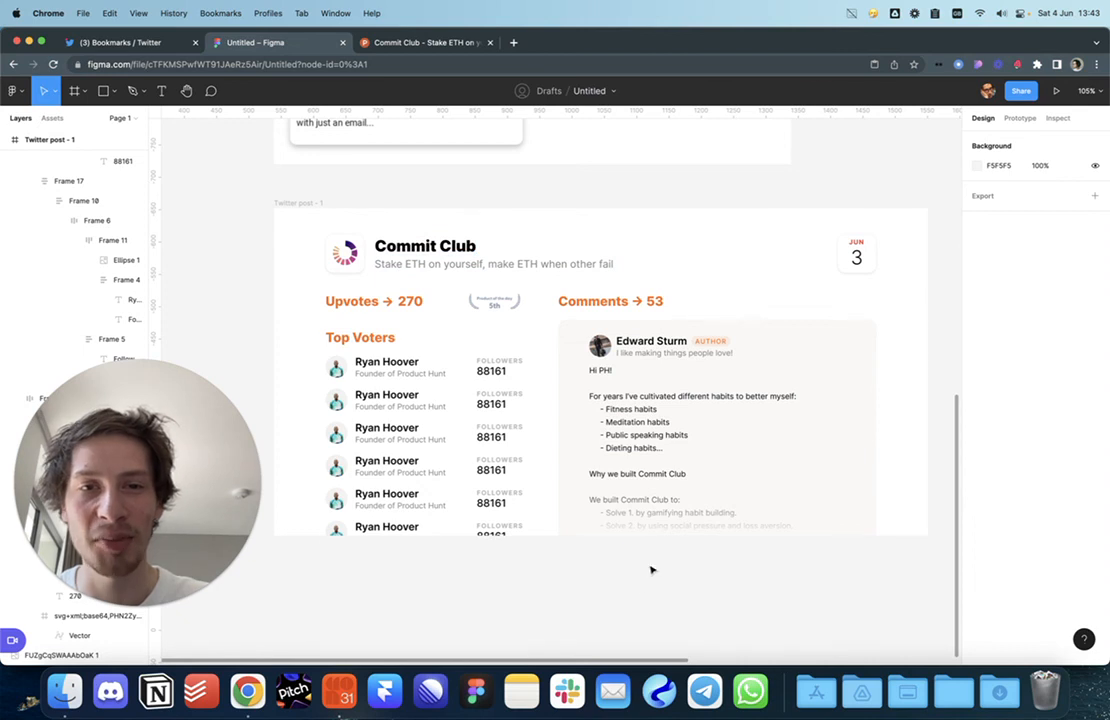
{"action": "scroll", "coordinate": [631, 573], "scroll_direction": "down", "scroll_amount": 3}
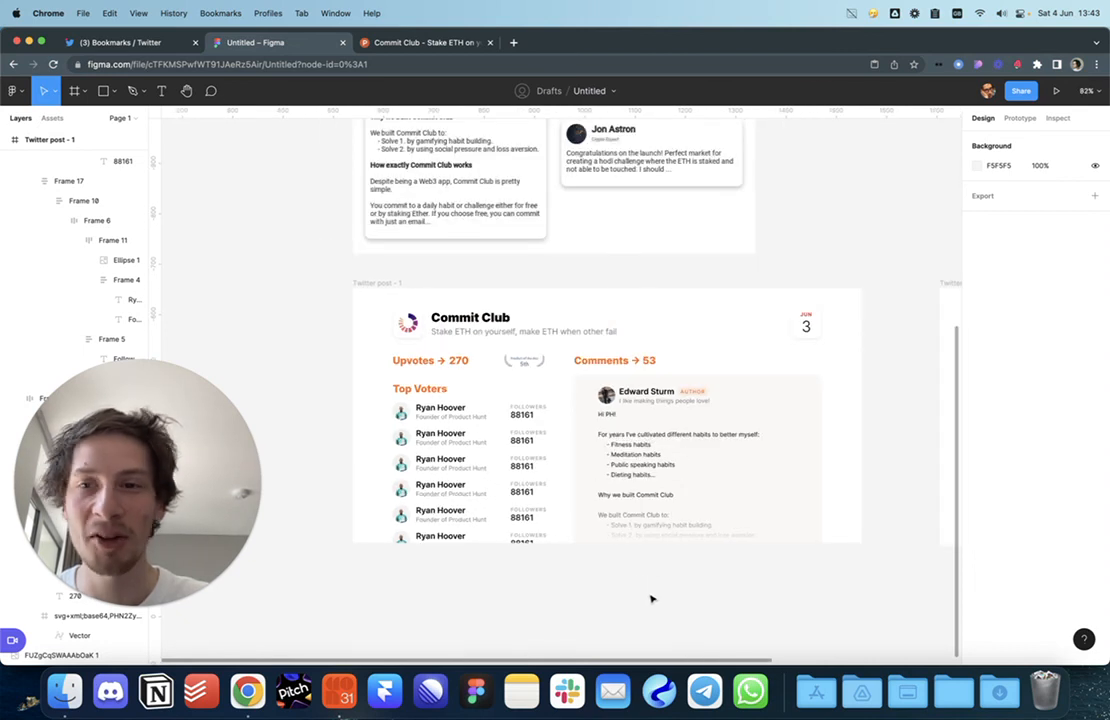